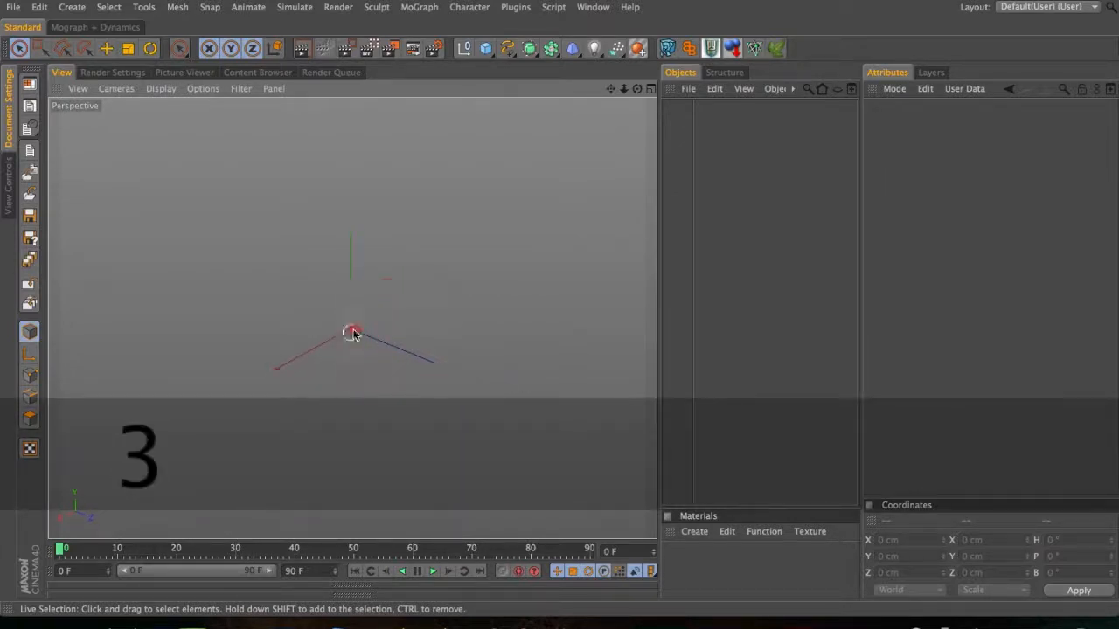
# - Turn on the grid display in the perspective viewport
pyautogui.keyDown('alt'); pyautogui.moveTo(356, 348); pyautogui.dragTo(249, 329); pyautogui.keyUp('alt')
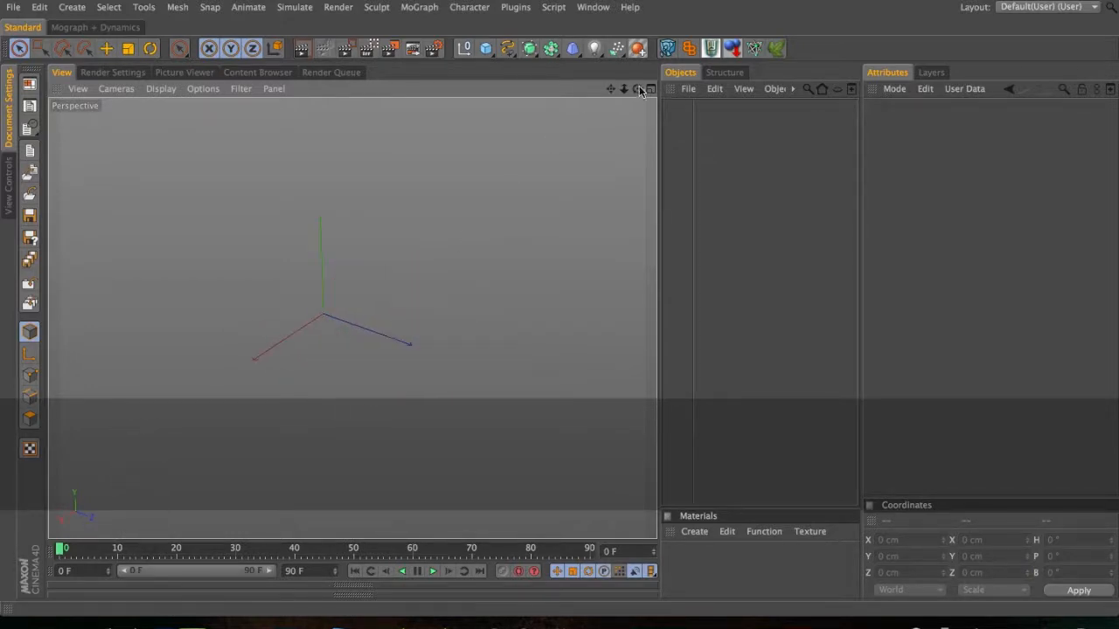
pyautogui.moveTo(596, 95); pyautogui.dragTo(619, 86)
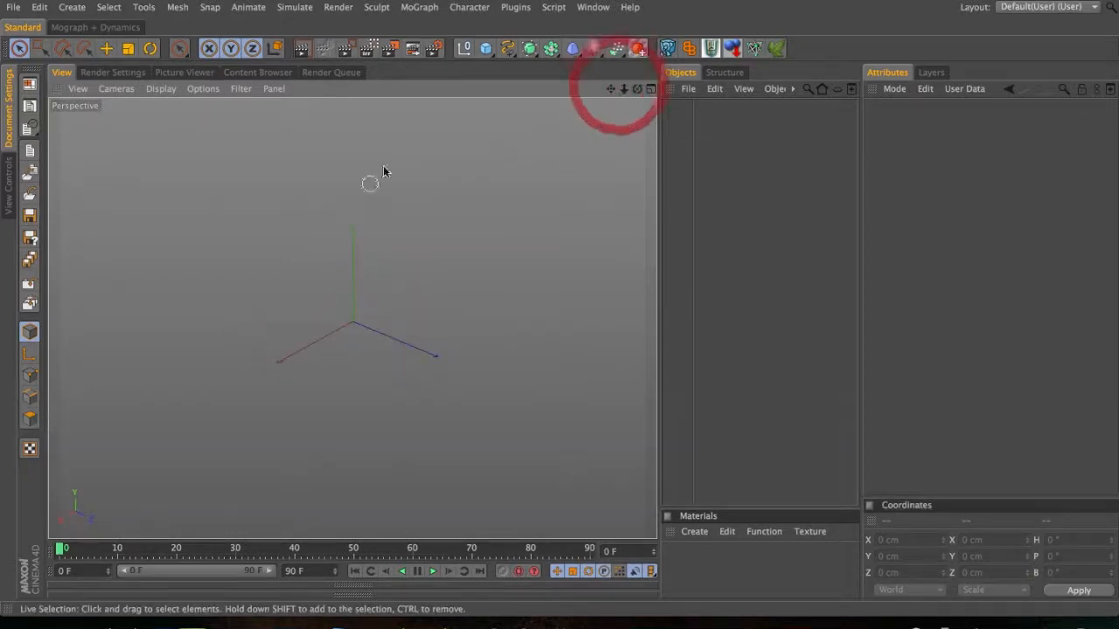
pyautogui.click(240, 88)
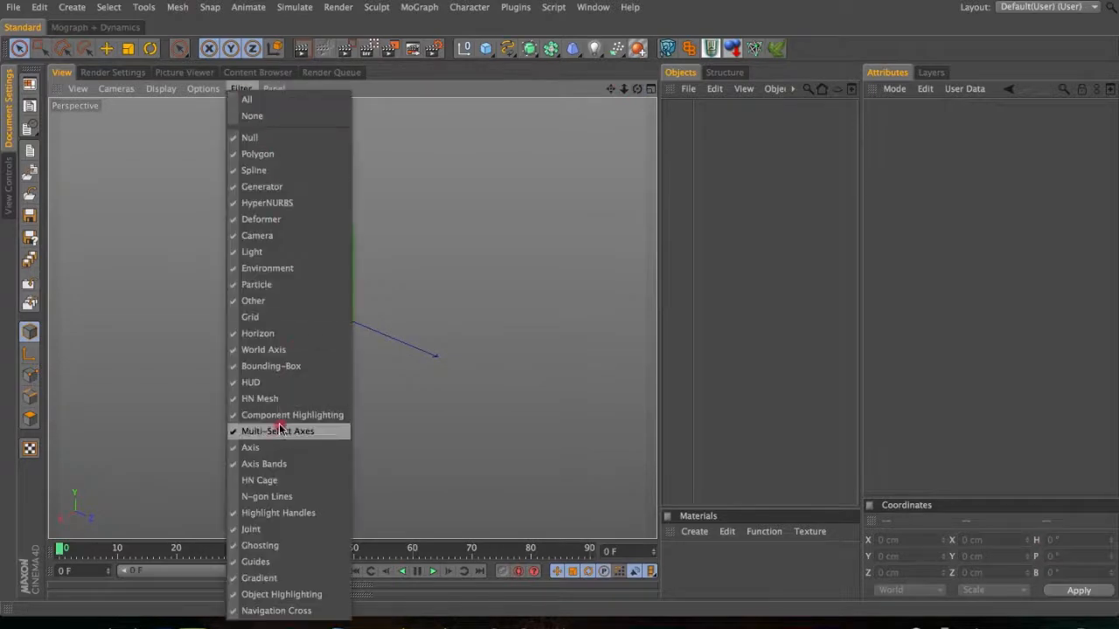
pyautogui.click(263, 316)
pyautogui.moveTo(378, 329); pyautogui.dragTo(55, 410)
pyautogui.moveTo(485, 175); pyautogui.dragTo(32, 324)
pyautogui.moveTo(472, 215); pyautogui.dragTo(108, 312)
pyautogui.moveTo(492, 262); pyautogui.dragTo(125, 379)
pyautogui.moveTo(539, 317); pyautogui.dragTo(86, 389)
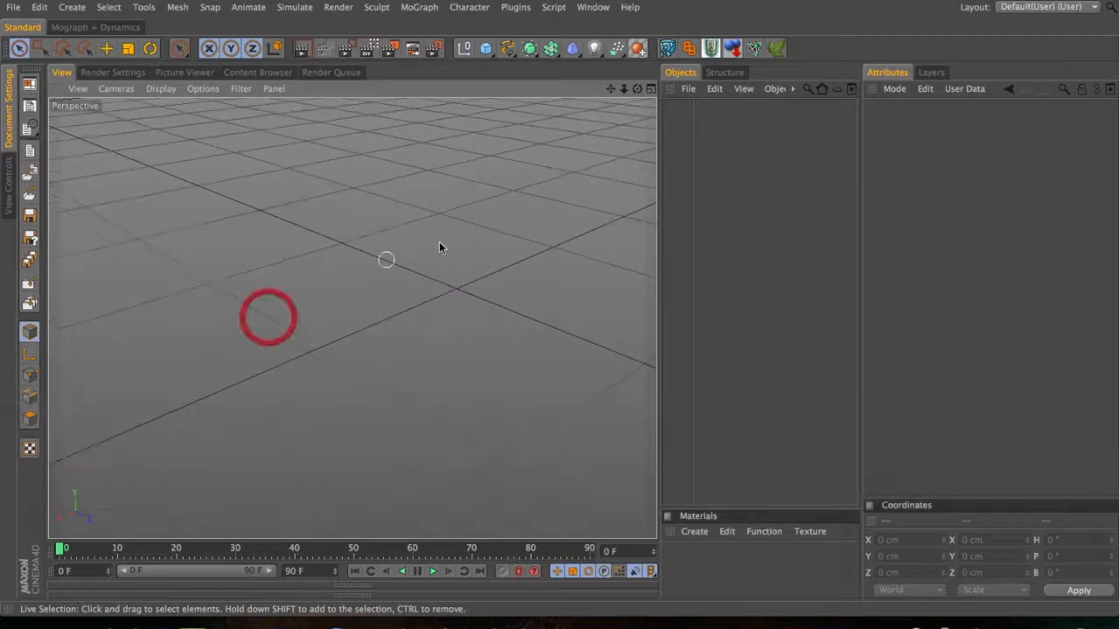
# - Set the viewport camera to Perspective, then add a sphere primitive and frame it in the view
pyautogui.click(117, 89)
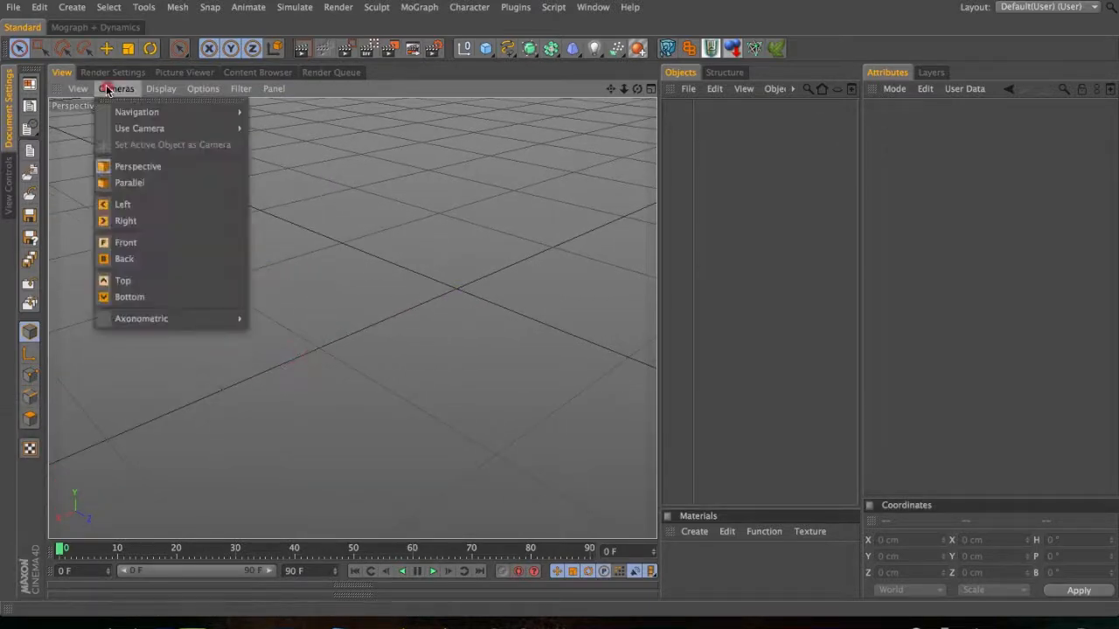
pyautogui.click(142, 165)
pyautogui.press('2')
pyautogui.moveTo(487, 322); pyautogui.dragTo(297, 322)
pyautogui.press('1')
pyautogui.moveTo(486, 48); pyautogui.dragTo(612, 68)
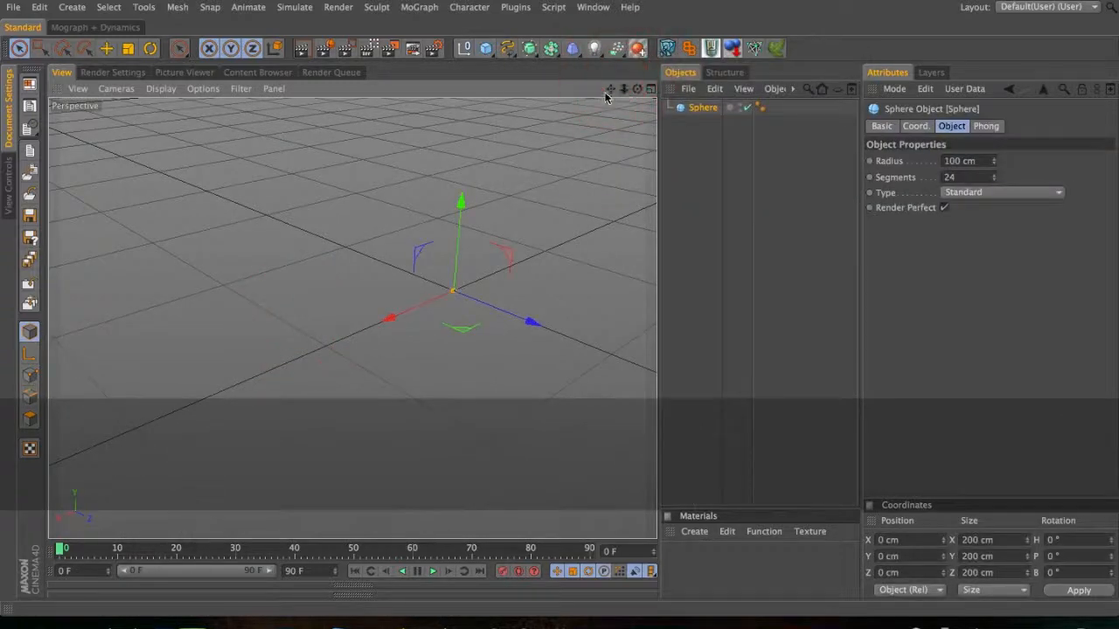
pyautogui.press('s')
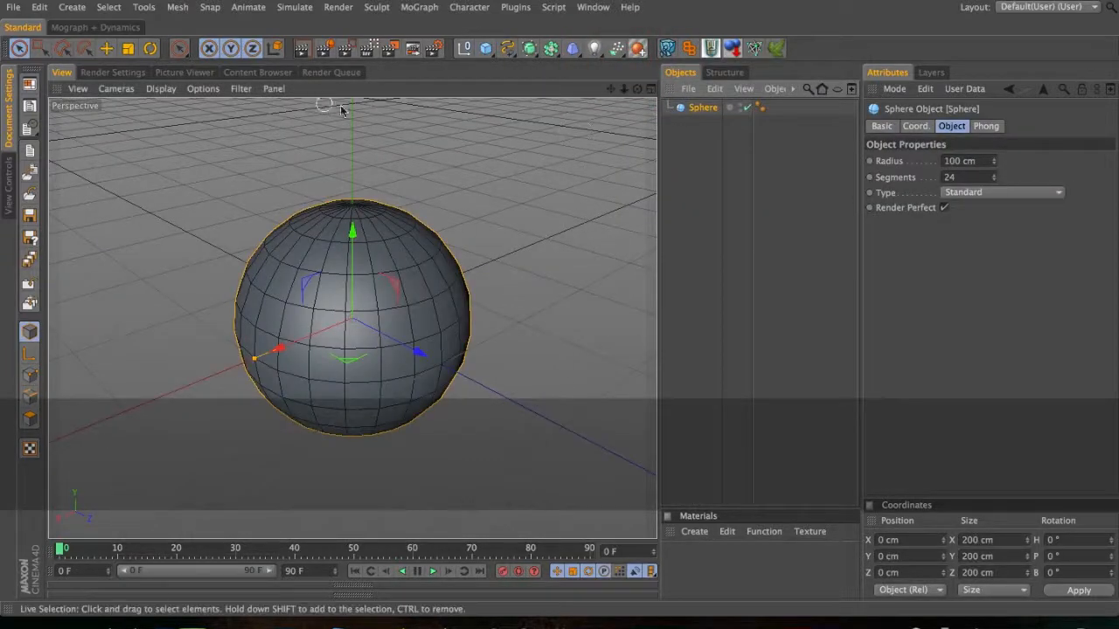
# - Try rotating the sphere with the Rotate tool and undo the rotation
pyautogui.press('r')
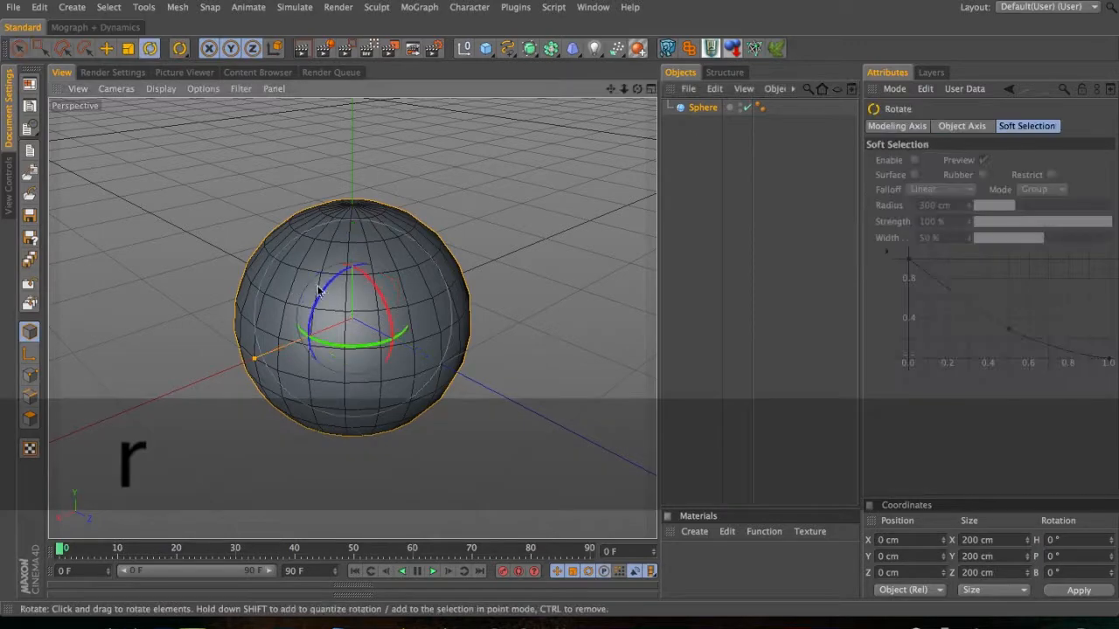
pyautogui.moveTo(320, 295)
pyautogui.mouseDown()
pyautogui.moveTo(295, 385)
pyautogui.moveTo(334, 272)
pyautogui.moveTo(328, 298)
pyautogui.mouseUp()
pyautogui.press('super+z')
pyautogui.press('super+z')
pyautogui.press('super+z')
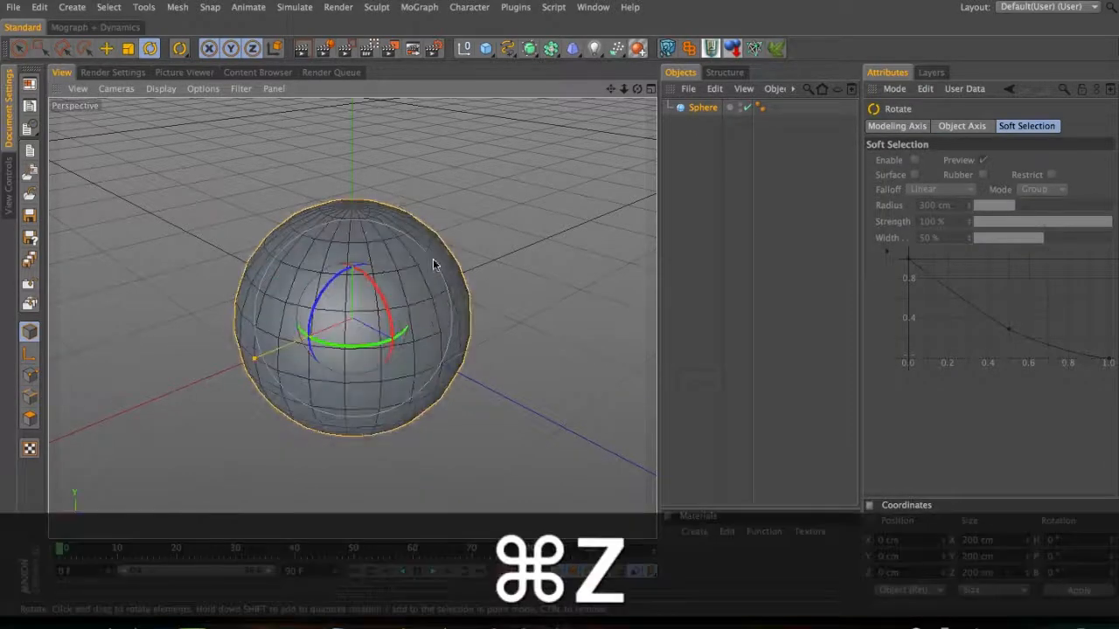
# - Make the sphere editable and switch to polygon mode
pyautogui.click(724, 108)
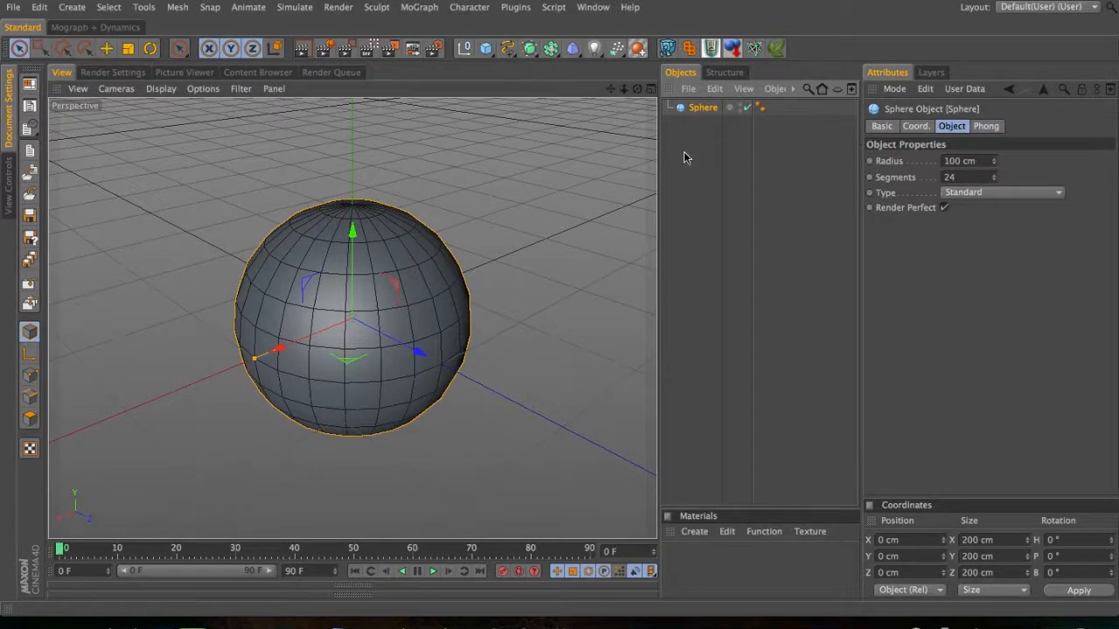
pyautogui.press('3')
pyautogui.moveTo(369, 280); pyautogui.dragTo(354, 350)
pyautogui.press('2')
pyautogui.press('3')
pyautogui.press('1')
pyautogui.press('3')
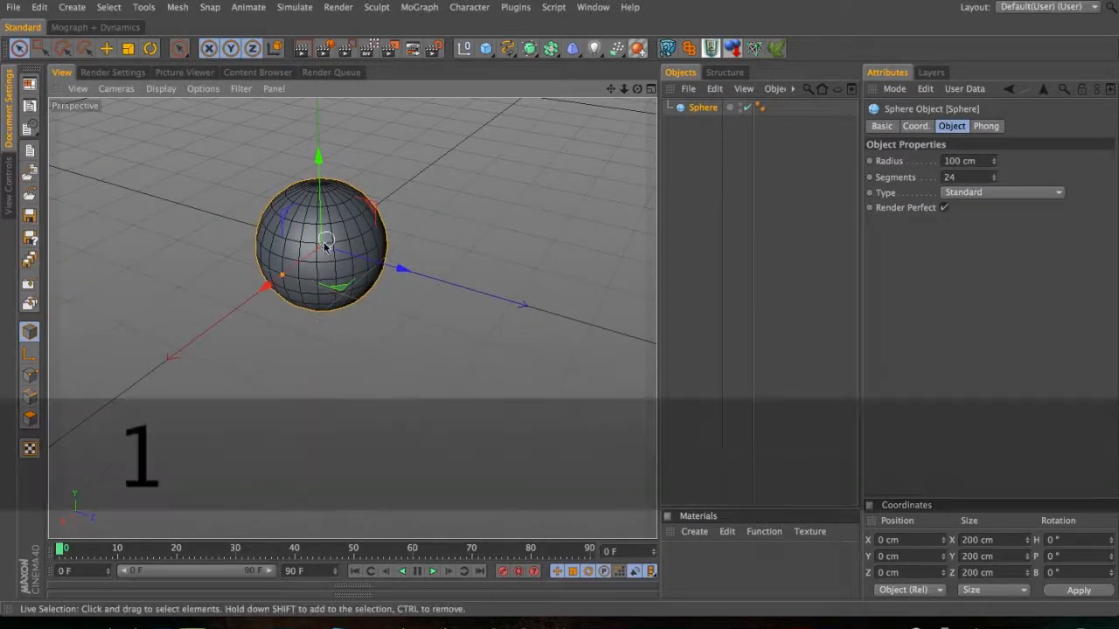
pyautogui.moveTo(327, 242); pyautogui.dragTo(369, 255)
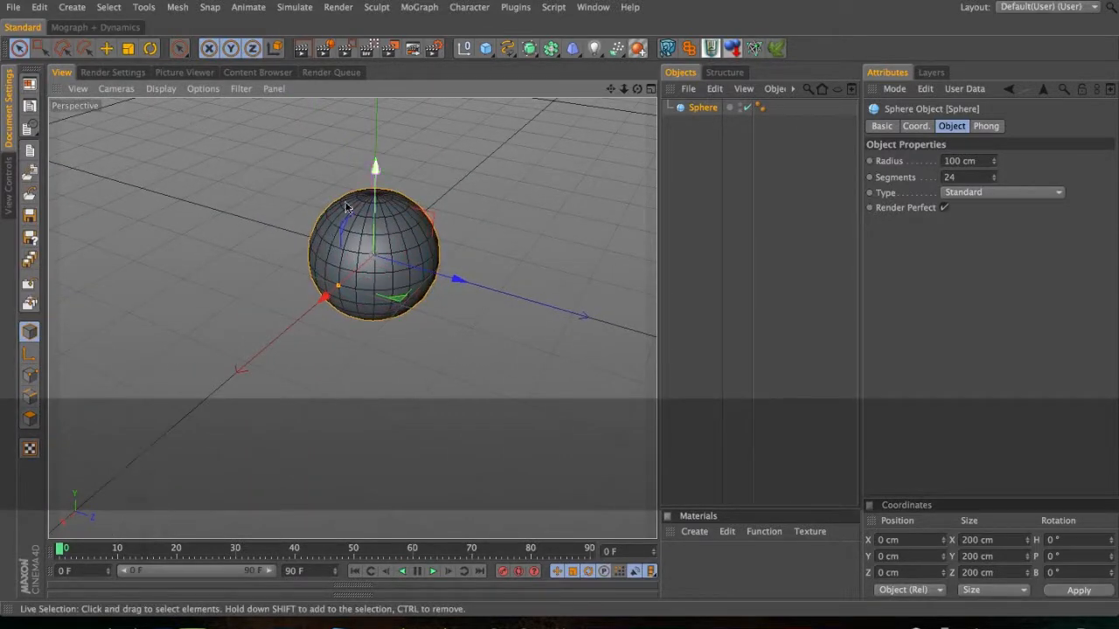
pyautogui.click(30, 419)
pyautogui.press('c')
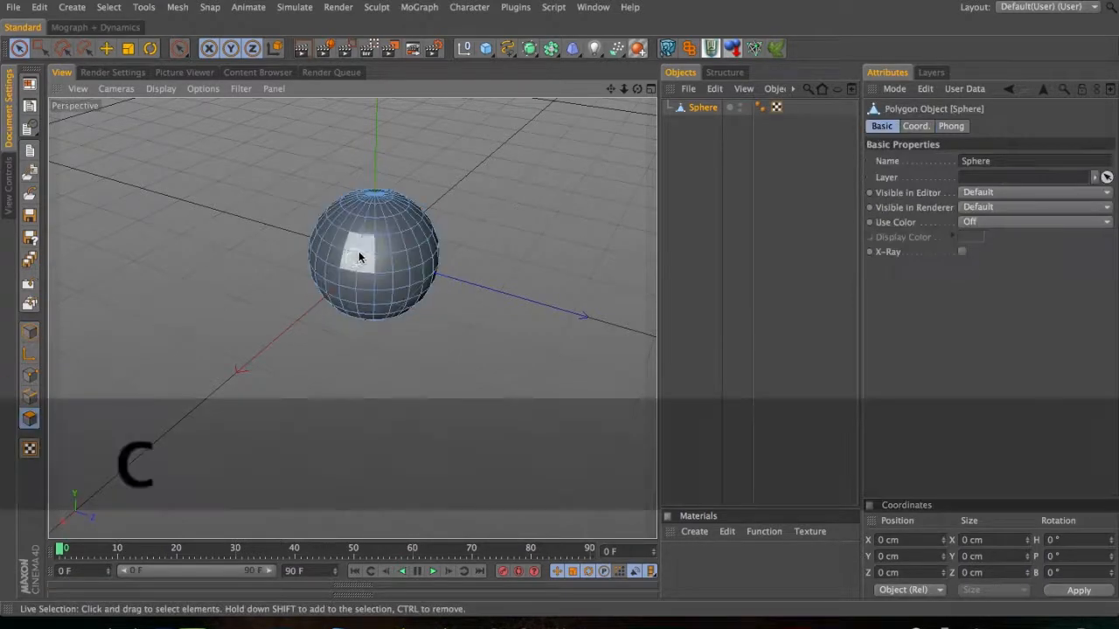
# - Select all the triangular polygons around the sphere's top pole
pyautogui.scroll(5, 368, 200)
pyautogui.click(556, 187)
pyautogui.click(389, 173)
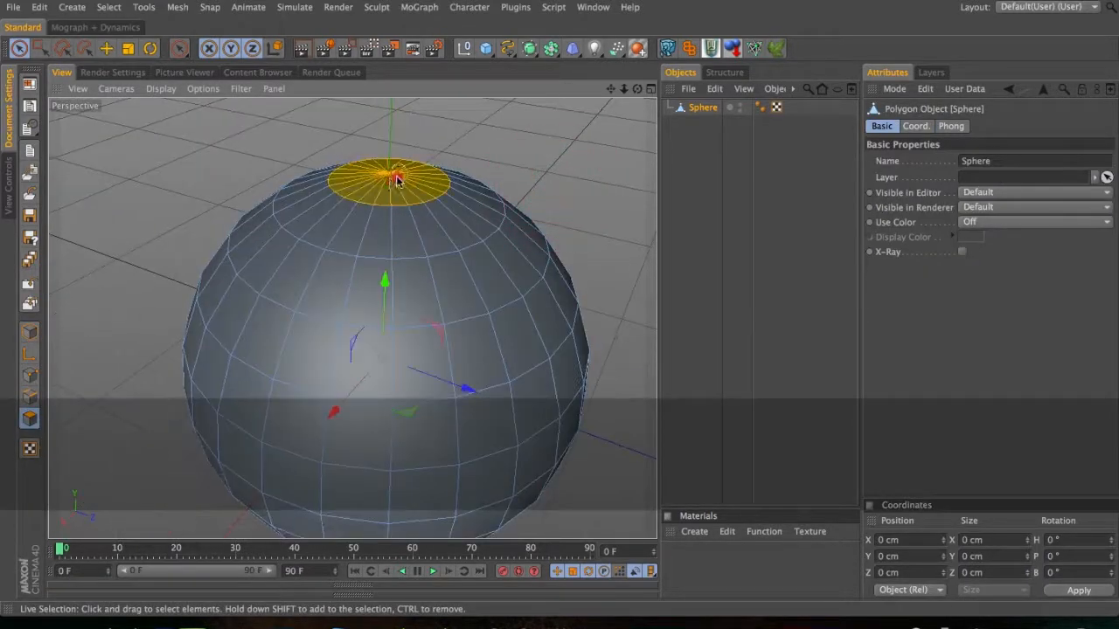
# - Try deleting the selected top cap polygons and undo the deletion
pyautogui.press('Delete')
pyautogui.press('3')
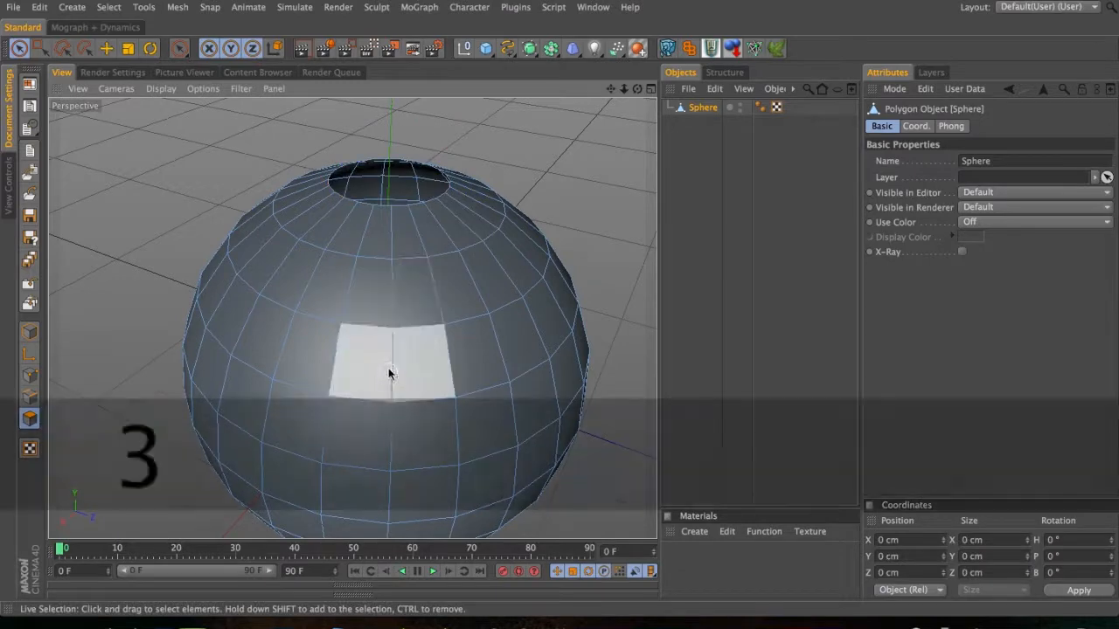
pyautogui.moveTo(387, 367); pyautogui.dragTo(390, 177)
pyautogui.press('1')
pyautogui.moveTo(360, 426); pyautogui.dragTo(327, 13)
pyautogui.press('3')
pyautogui.press('1')
pyautogui.moveTo(359, 354); pyautogui.dragTo(355, 231)
pyautogui.press('super+z')
# - Activate the Move tool and enable its soft selection for the selected top cap
pyautogui.press('3')
pyautogui.press('2')
pyautogui.moveTo(389, 277); pyautogui.dragTo(315, 293)
pyautogui.press('1')
pyautogui.moveTo(315, 293); pyautogui.dragTo(352, 449)
pyautogui.press('3')
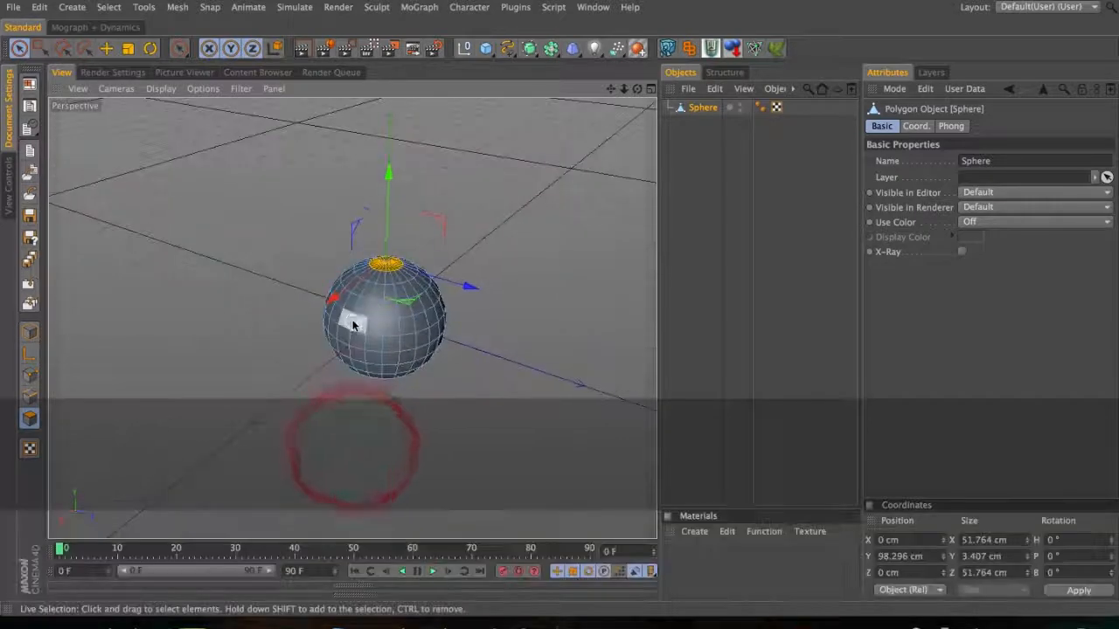
pyautogui.press('e')
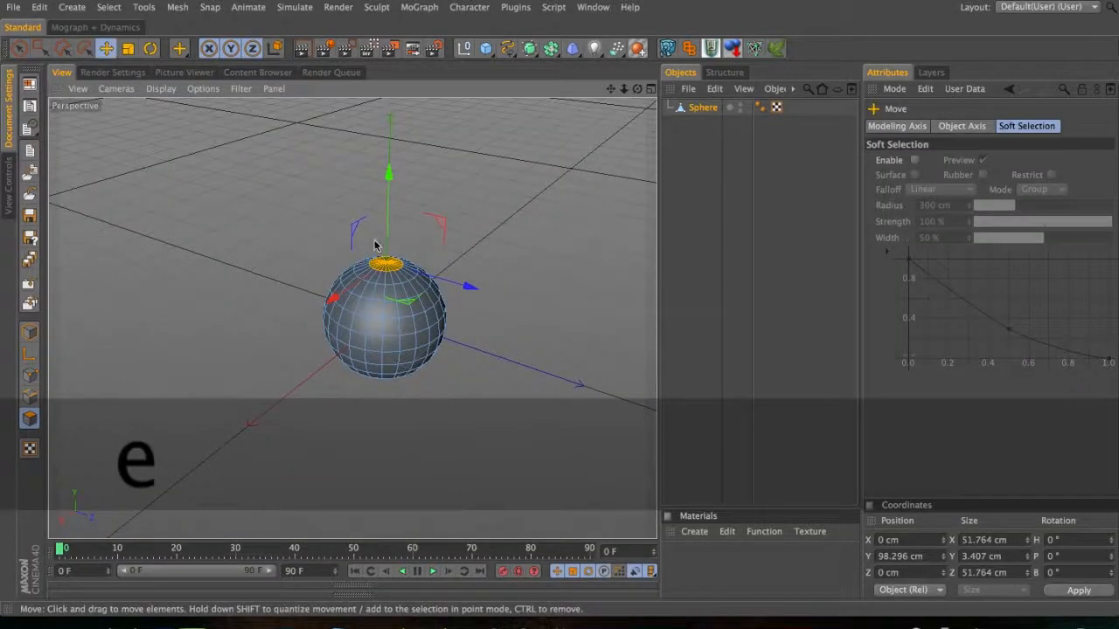
pyautogui.click(914, 161)
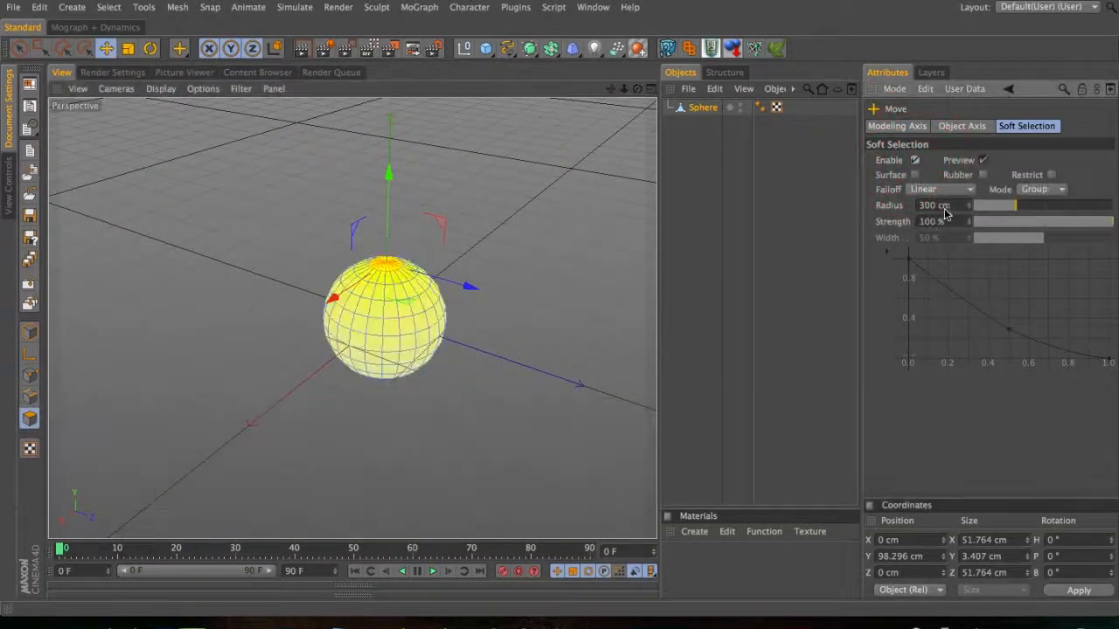
# - Set the soft selection radius to 200 cm and raise the top cap to a Y position of about 145 cm
pyautogui.press('3')
pyautogui.moveTo(351, 284); pyautogui.dragTo(368, 238)
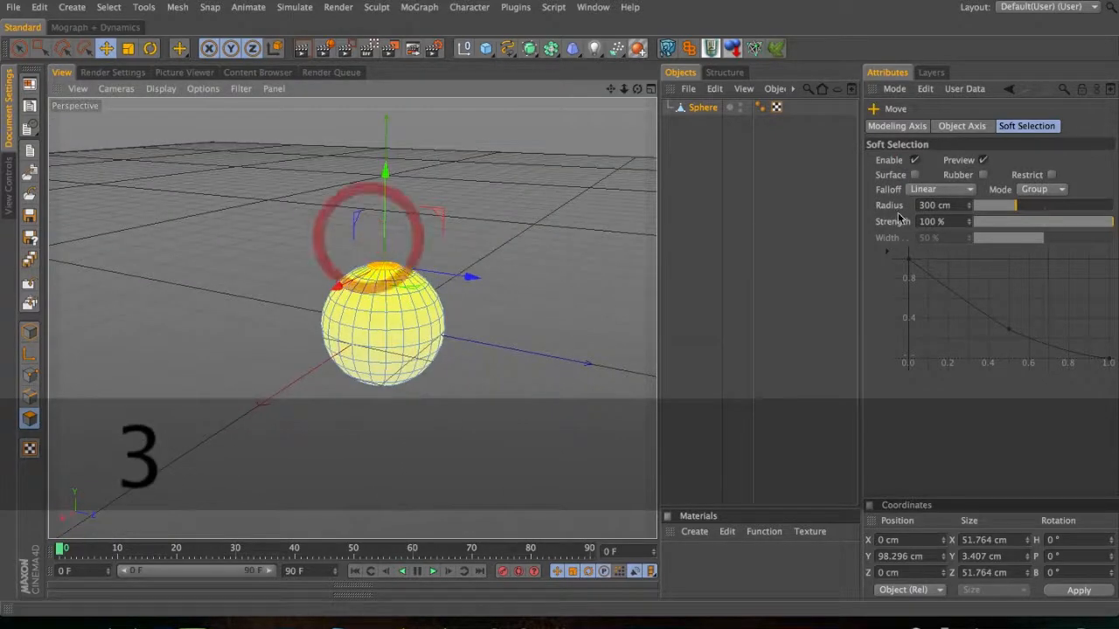
pyautogui.moveTo(927, 205); pyautogui.dragTo(911, 217)
pyautogui.write('2')
pyautogui.press('Tab')
pyautogui.moveTo(389, 171); pyautogui.dragTo(396, 138)
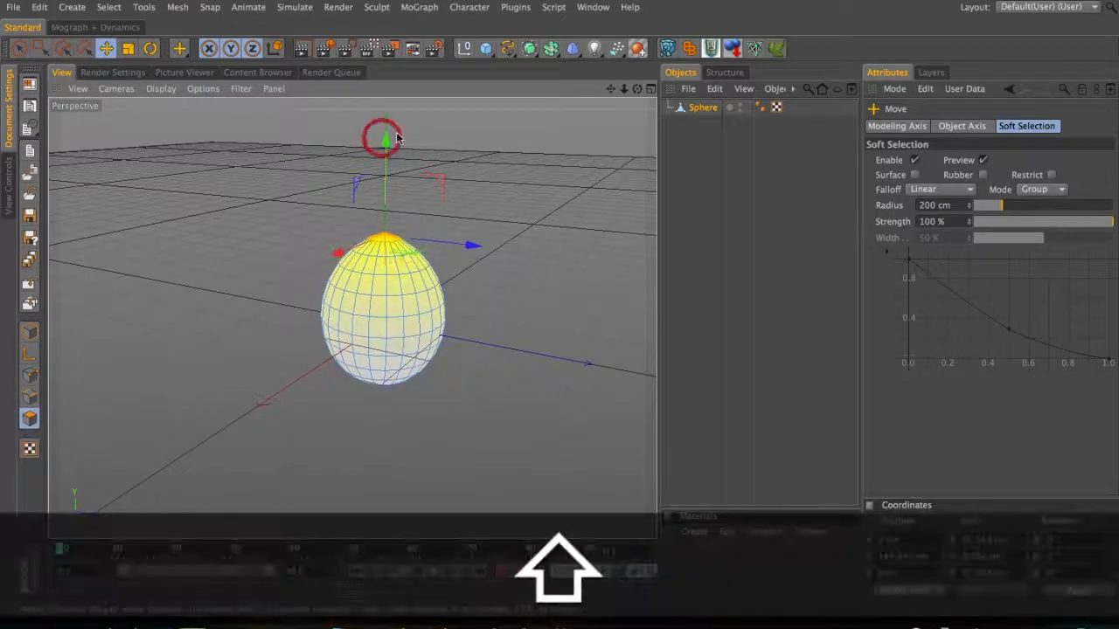
# - Set the soft selection radius to 300 cm and raise the top cap to a Y position of about 173 cm
pyautogui.moveTo(926, 207); pyautogui.dragTo(896, 215)
pyautogui.write('3')
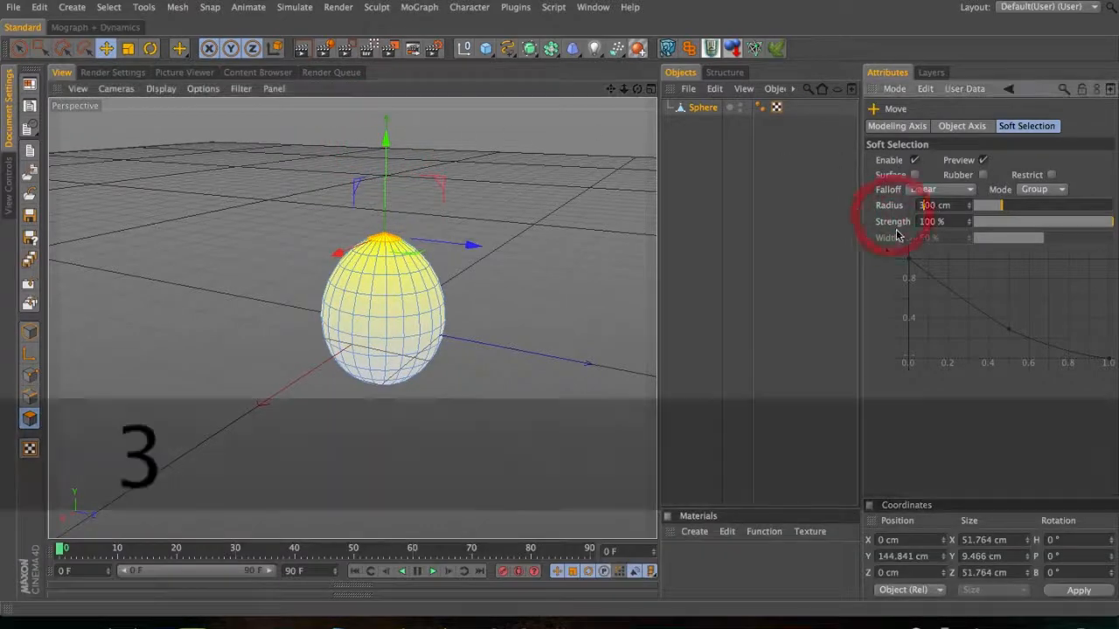
pyautogui.keyDown('shift'); pyautogui.moveTo(387, 138); pyautogui.dragTo(393, 118); pyautogui.keyUp('shift')
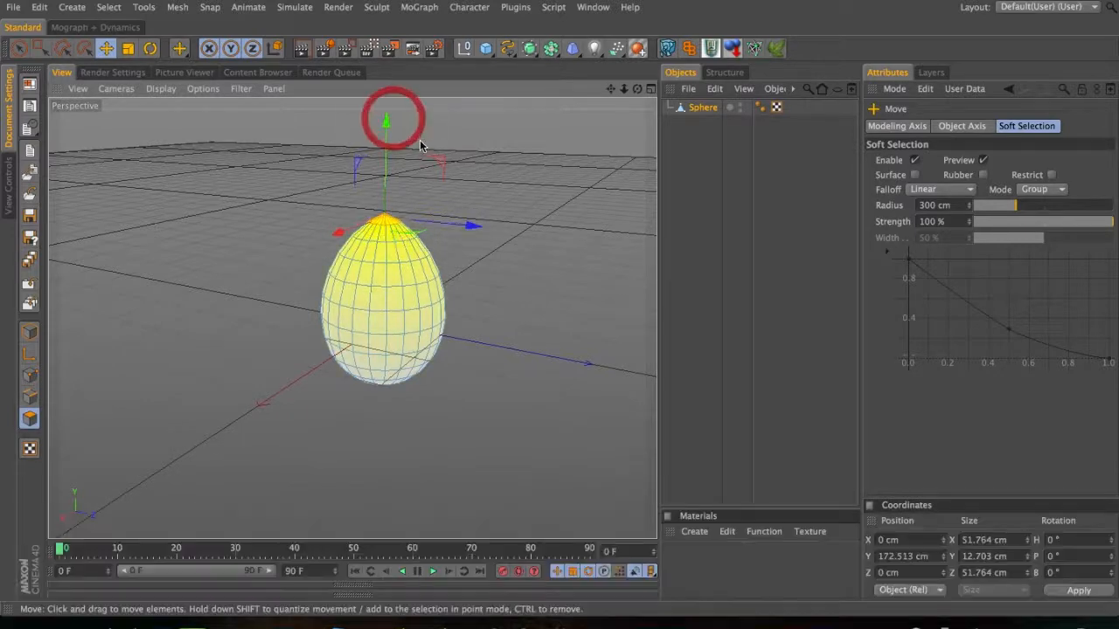
# - Disable soft selection and flatten the top cap by scaling its Y size to 0 cm
pyautogui.click(914, 160)
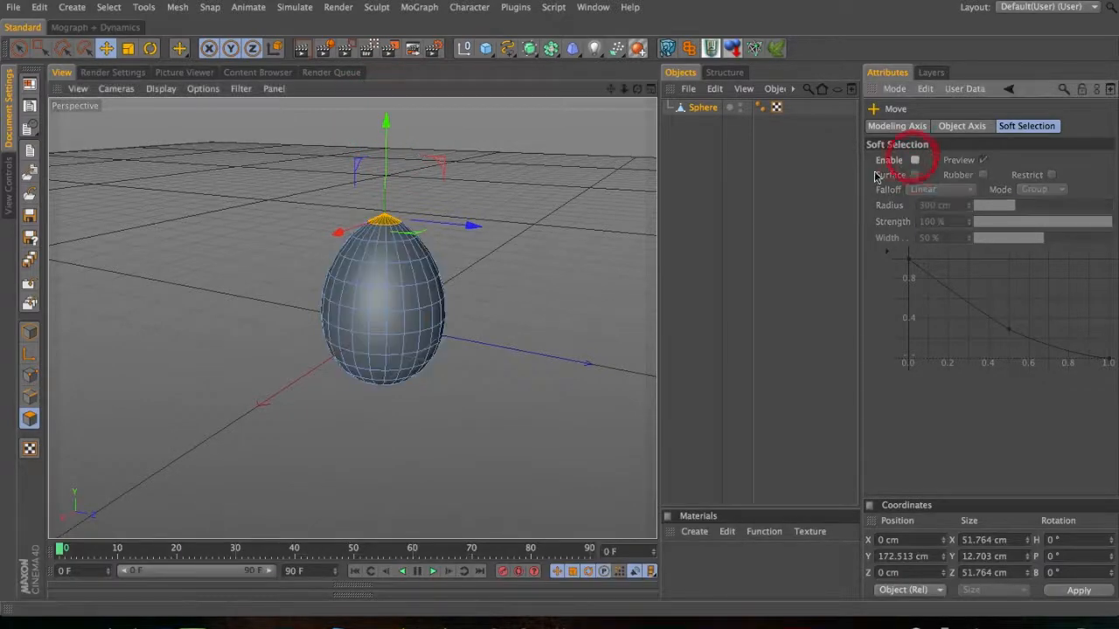
pyautogui.press('t')
pyautogui.keyDown('shift'); pyautogui.moveTo(390, 121); pyautogui.dragTo(401, 223); pyautogui.keyUp('shift')
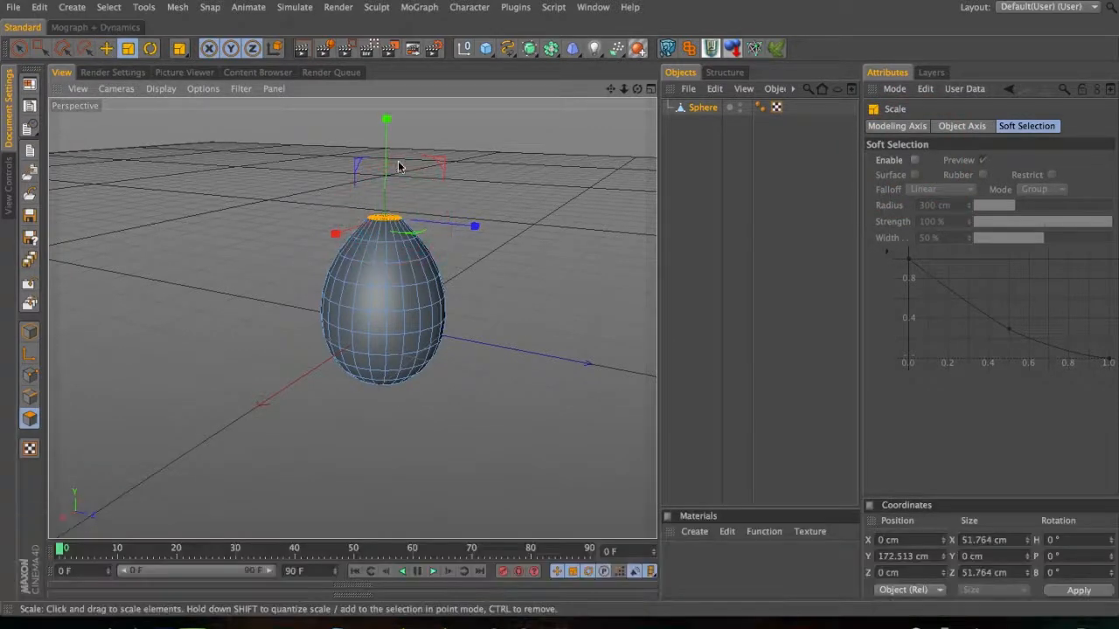
# - Move the flattened top cap slightly along the Y axis
pyautogui.press('e')
pyautogui.keyDown('shift'); pyautogui.moveTo(386, 131); pyautogui.dragTo(391, 127); pyautogui.keyUp('shift')
pyautogui.click(454, 134)
# - Select the flat top cap polygons with Live Selection and delete them to open the top of the egg shape
pyautogui.press('3')
pyautogui.moveTo(399, 292); pyautogui.dragTo(504, 288)
pyautogui.press('2')
pyautogui.press('1')
pyautogui.moveTo(352, 317); pyautogui.dragTo(450, 350)
pyautogui.press('2')
pyautogui.press('3')
pyautogui.moveTo(295, 148)
pyautogui.mouseDown()
pyautogui.moveTo(380, 140)
pyautogui.moveTo(338, 228)
pyautogui.mouseUp()
pyautogui.press('1')
pyautogui.press('space')
pyautogui.click(326, 203)
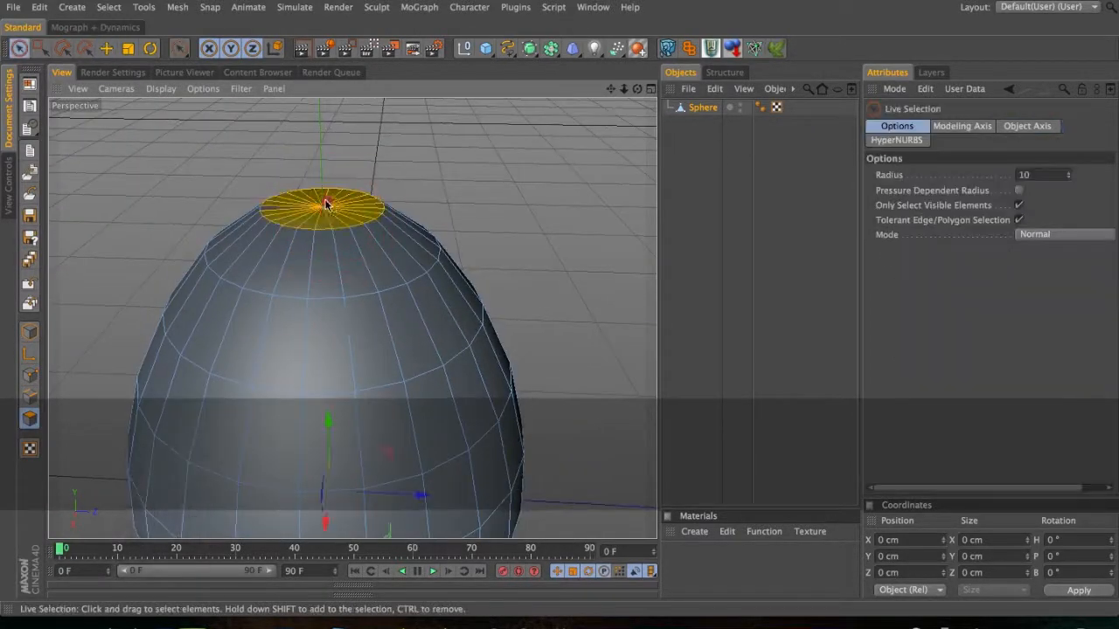
pyautogui.press('Delete')
# - Select the polygons around the bottom pole of the egg shape and delete them
pyautogui.press('1')
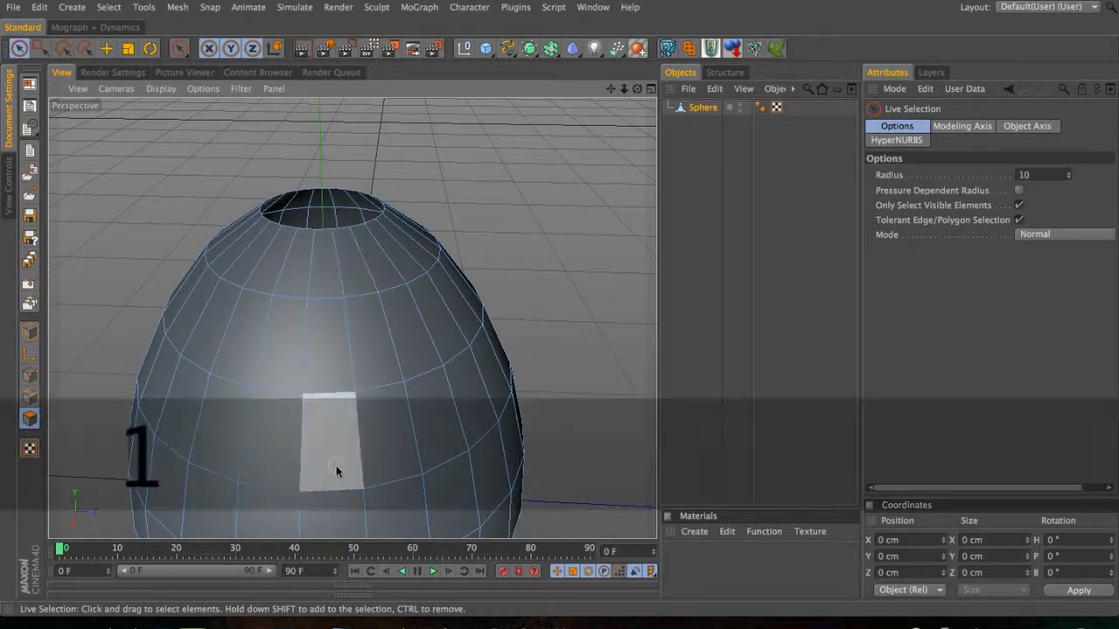
pyautogui.moveTo(338, 467); pyautogui.dragTo(305, 156)
pyautogui.press('3')
pyautogui.moveTo(310, 381)
pyautogui.mouseDown()
pyautogui.moveTo(287, 212)
pyautogui.moveTo(300, 138)
pyautogui.mouseUp()
pyautogui.press('1')
pyautogui.moveTo(300, 317); pyautogui.dragTo(292, 145)
pyautogui.click(308, 330)
pyautogui.press('Delete')
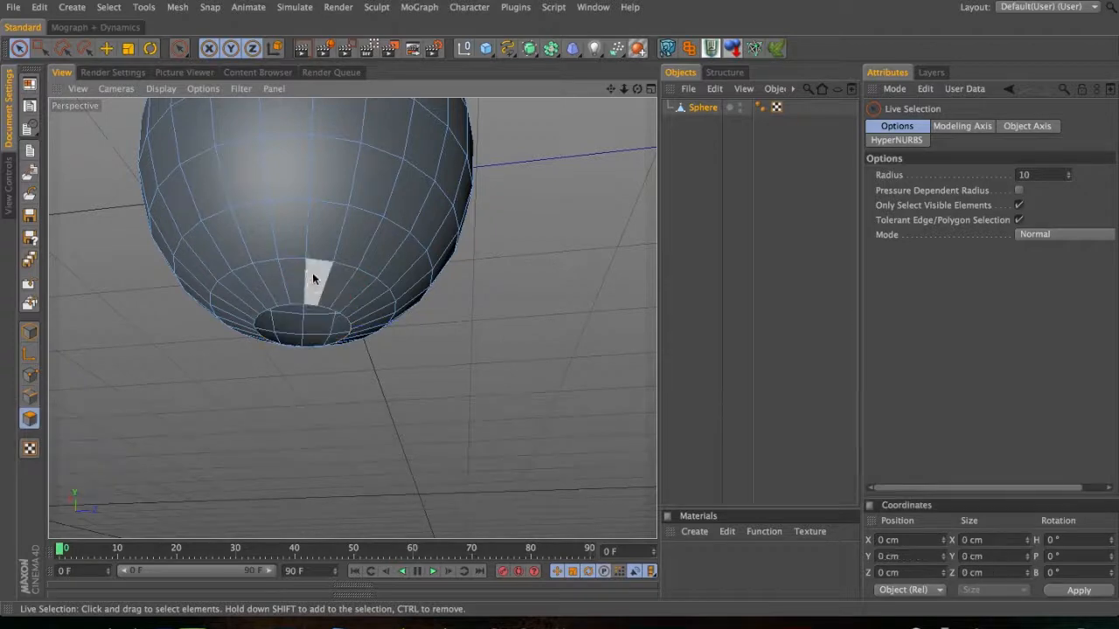
# - Switch to edge mode, activate the Bridge tool and try bridging two opposite edges of the bottom hole
pyautogui.click(30, 398)
pyautogui.press('b')
pyautogui.press('2')
pyautogui.moveTo(325, 348); pyautogui.dragTo(317, 198)
pyautogui.press('3')
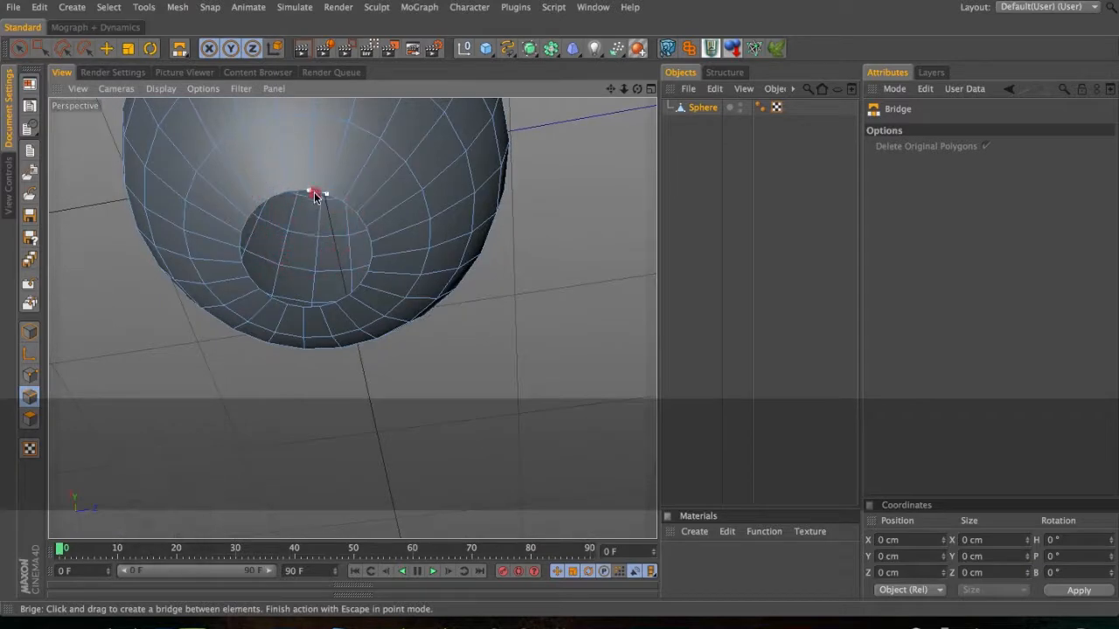
pyautogui.moveTo(304, 286); pyautogui.dragTo(276, 311)
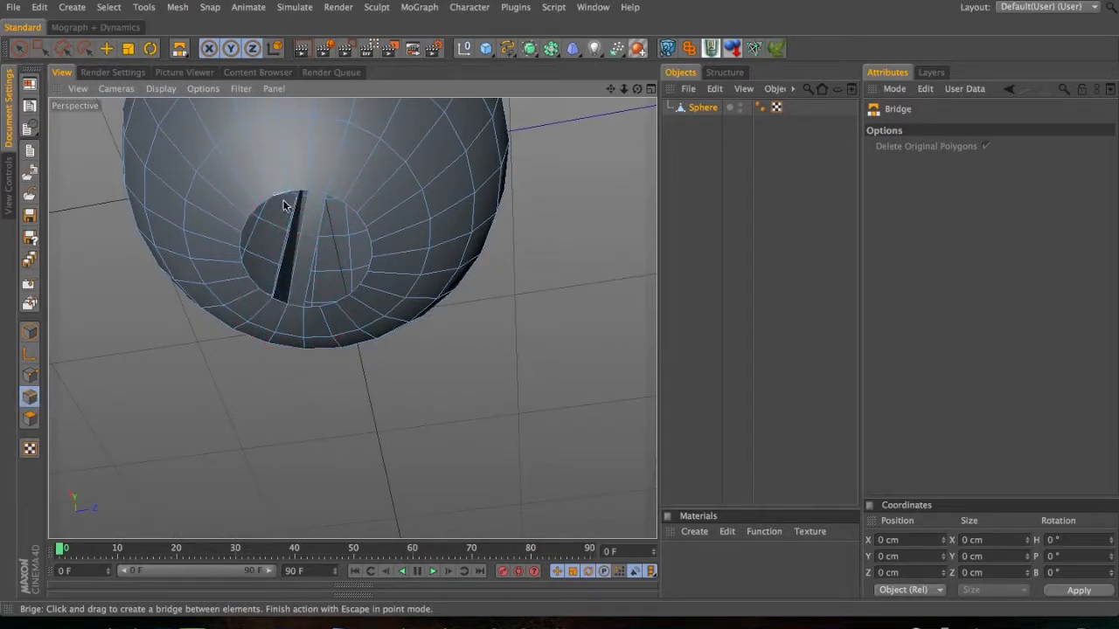
pyautogui.press('super+z')
# - Bridge pairs of opposite edges across the bottom hole to fill one half of it with polygon strips
pyautogui.press('3')
pyautogui.moveTo(304, 211); pyautogui.dragTo(334, 116)
pyautogui.press('1')
pyautogui.moveTo(304, 182); pyautogui.dragTo(358, 325)
pyautogui.press('3')
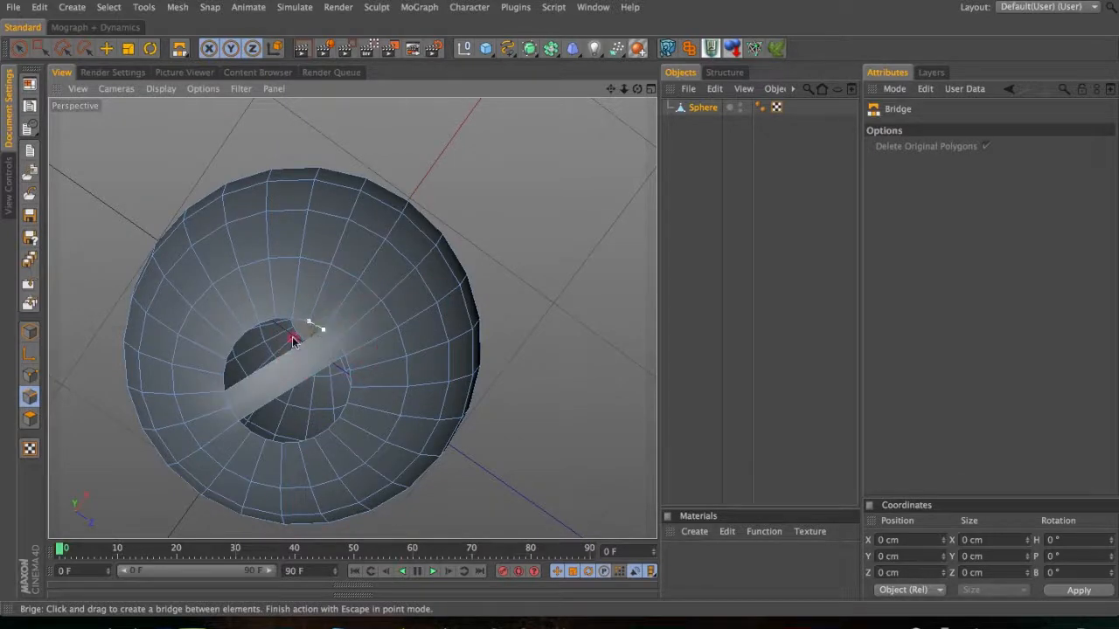
pyautogui.moveTo(222, 382); pyautogui.dragTo(224, 369)
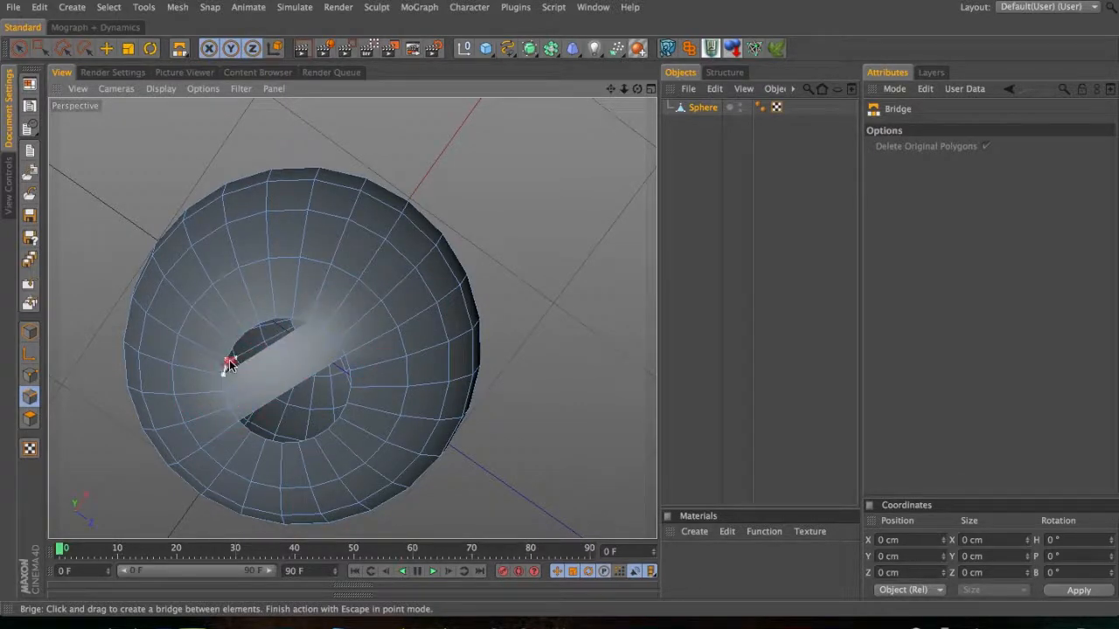
pyautogui.moveTo(299, 323); pyautogui.dragTo(283, 323)
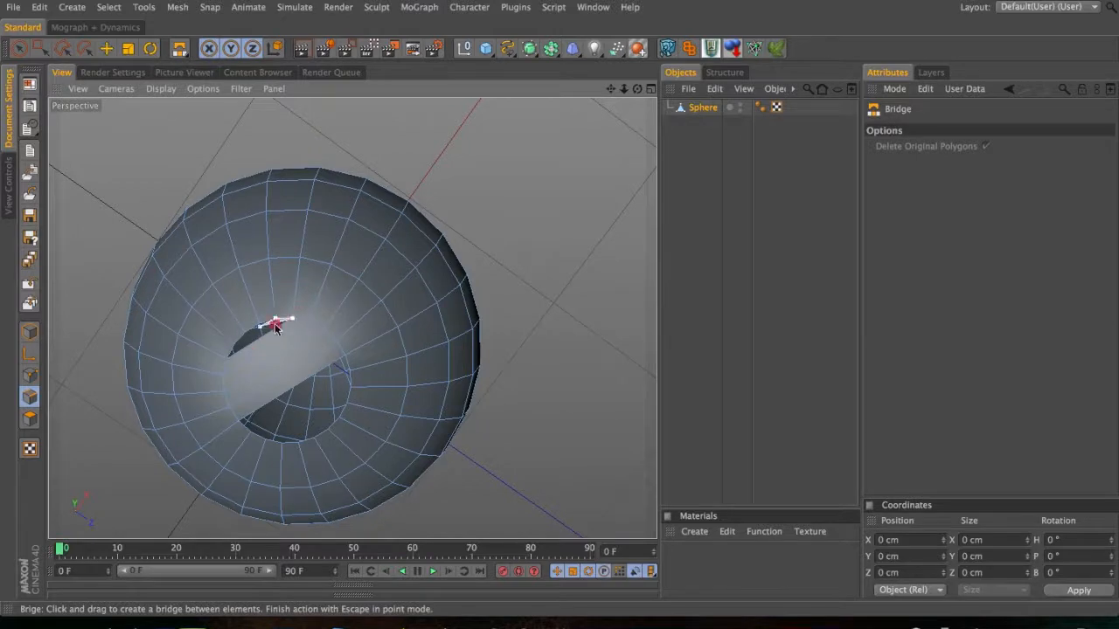
# - Examine the points and edges where the bridged strips meet the hole's rim, picking rim edges up close
pyautogui.press('2')
pyautogui.moveTo(226, 337); pyautogui.dragTo(308, 302)
pyautogui.press('1')
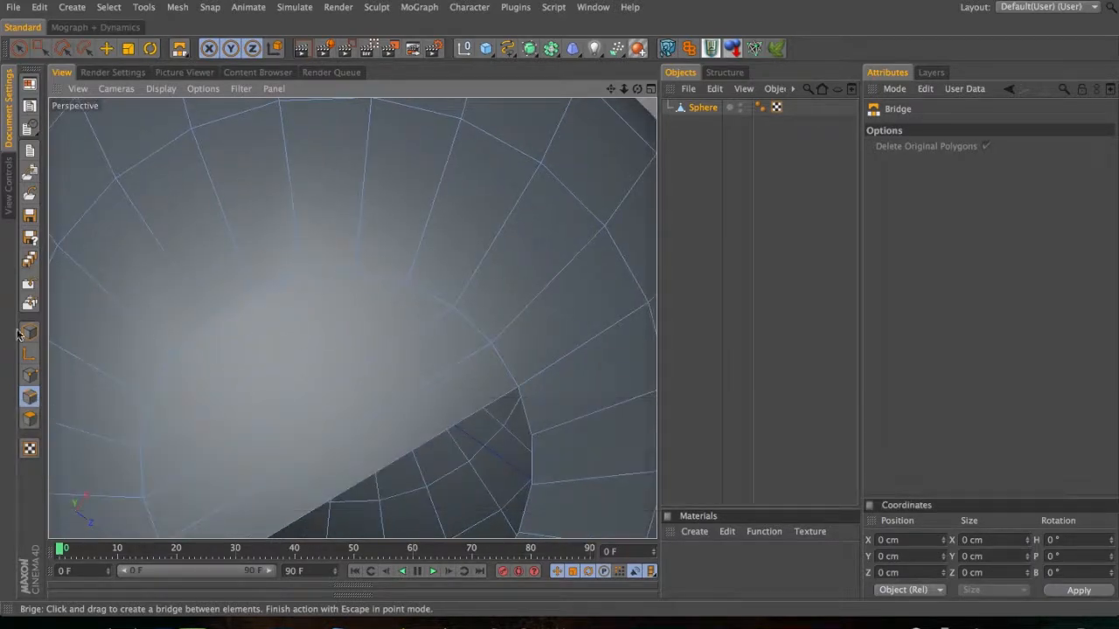
pyautogui.click(30, 375)
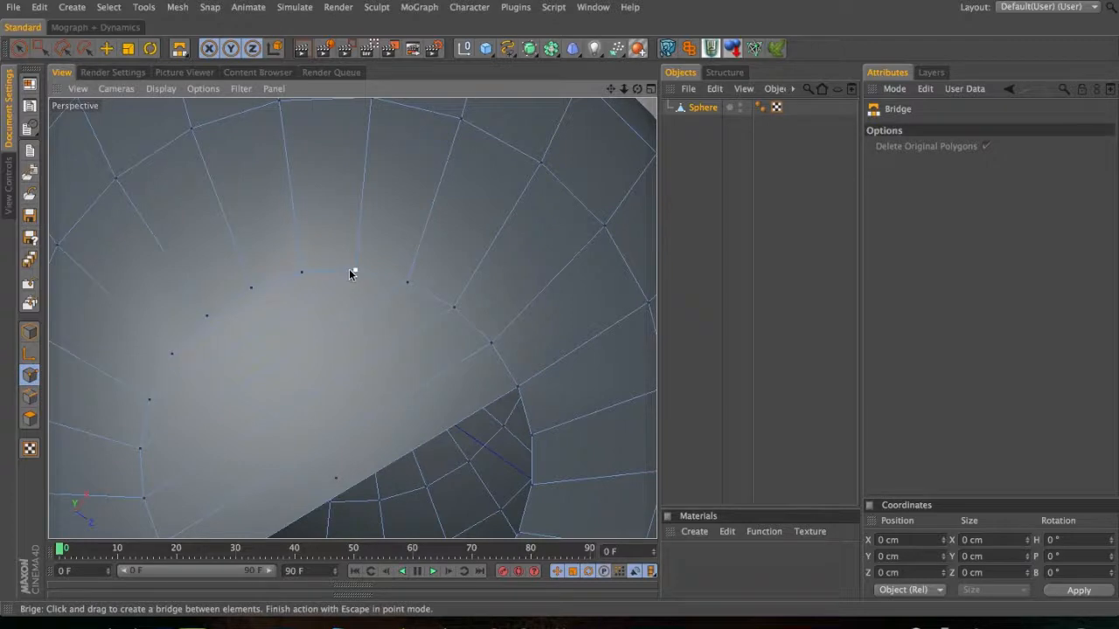
pyautogui.click(29, 397)
pyautogui.keyDown('shift'); pyautogui.click(360, 247); pyautogui.keyUp('shift')
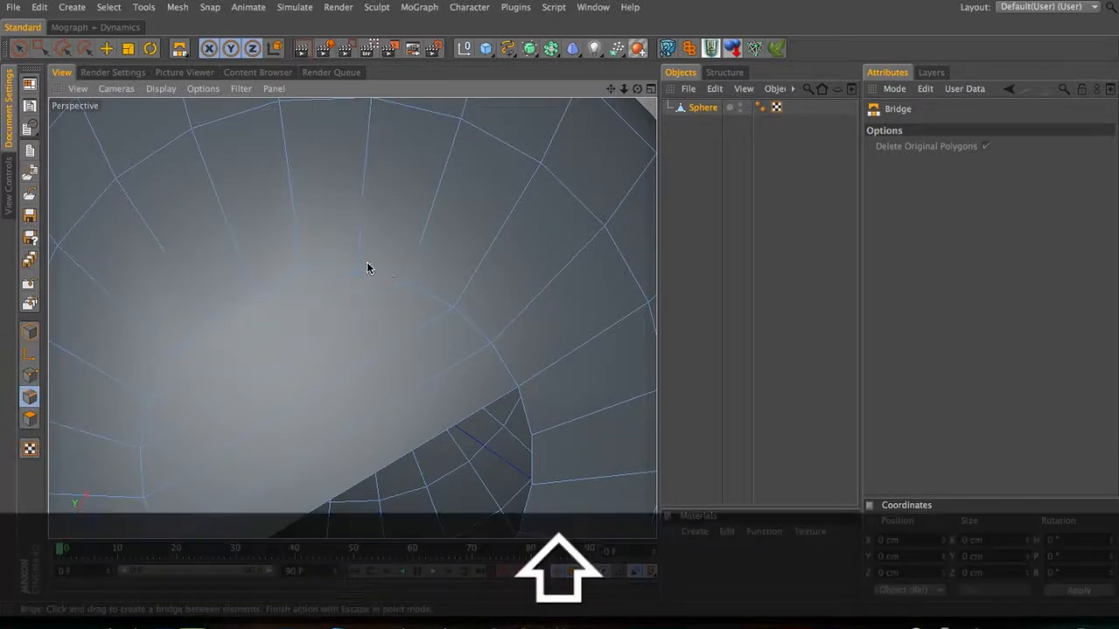
pyautogui.keyDown('shift'); pyautogui.click(356, 235); pyautogui.keyUp('shift')
pyautogui.keyDown('shift'); pyautogui.click(324, 270); pyautogui.keyUp('shift')
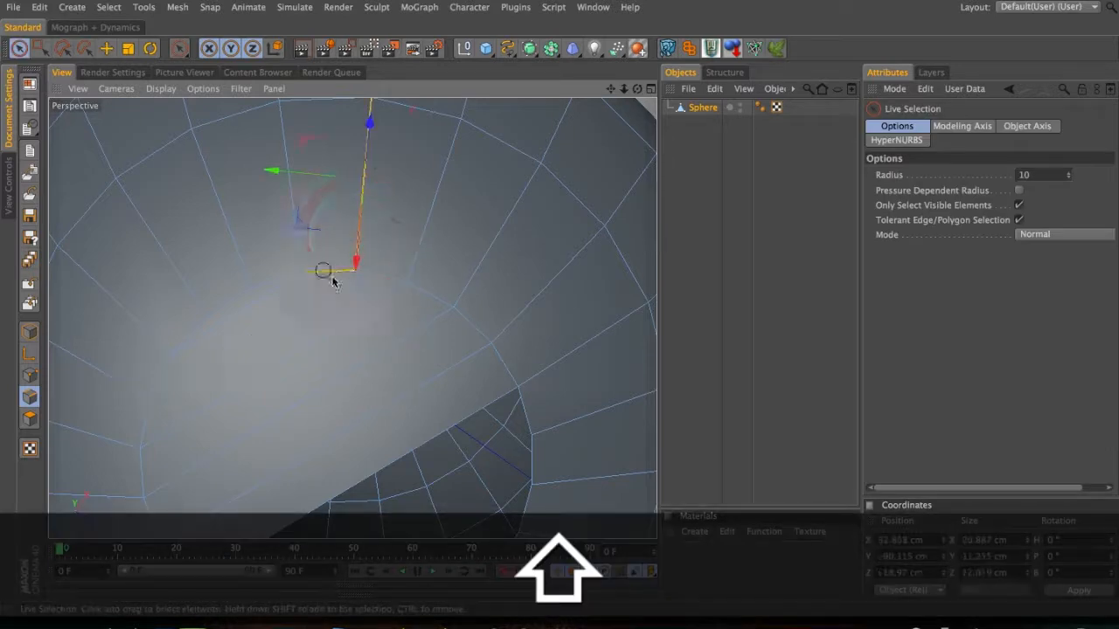
pyautogui.keyDown('shift'); pyautogui.click(318, 289); pyautogui.keyUp('shift')
pyautogui.keyDown('shift'); pyautogui.click(380, 269); pyautogui.keyUp('shift')
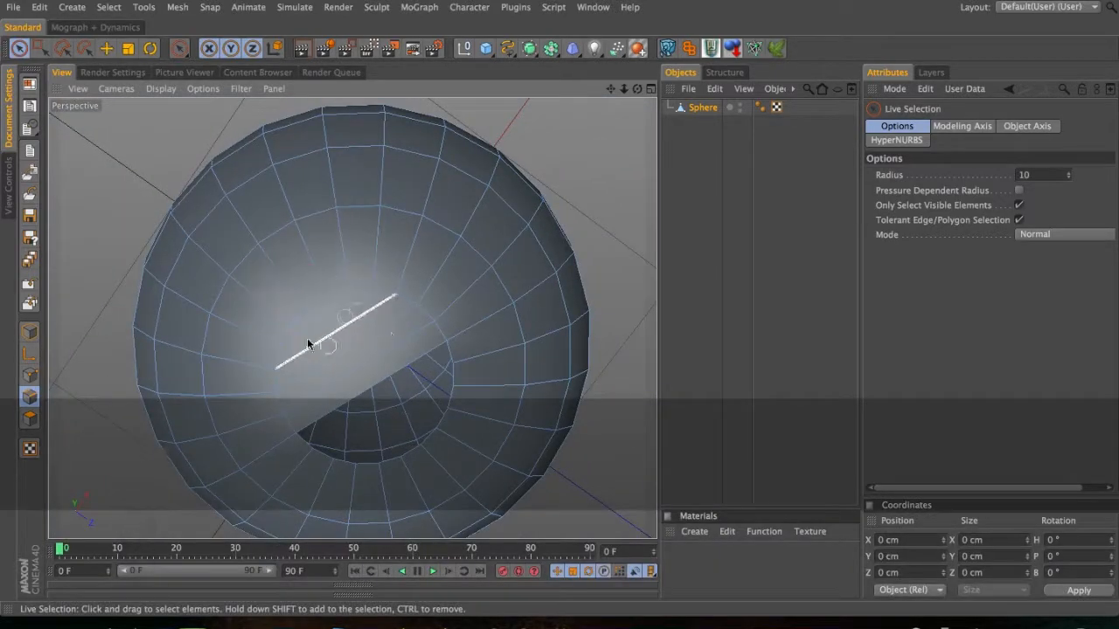
# - Reactivate the Bridge tool and bridge the next pair of opposite edges in the unfilled half of the hole
pyautogui.press('3')
pyautogui.moveTo(362, 354); pyautogui.dragTo(209, 267)
pyautogui.press('3')
pyautogui.press('3')
pyautogui.moveTo(379, 328); pyautogui.dragTo(229, 301)
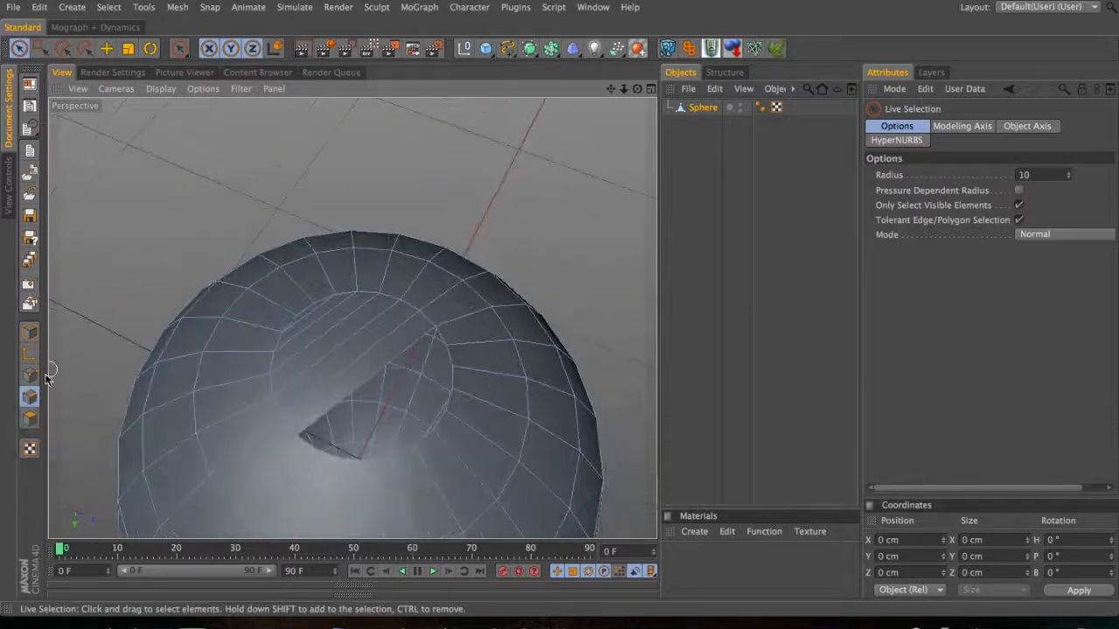
pyautogui.press('b')
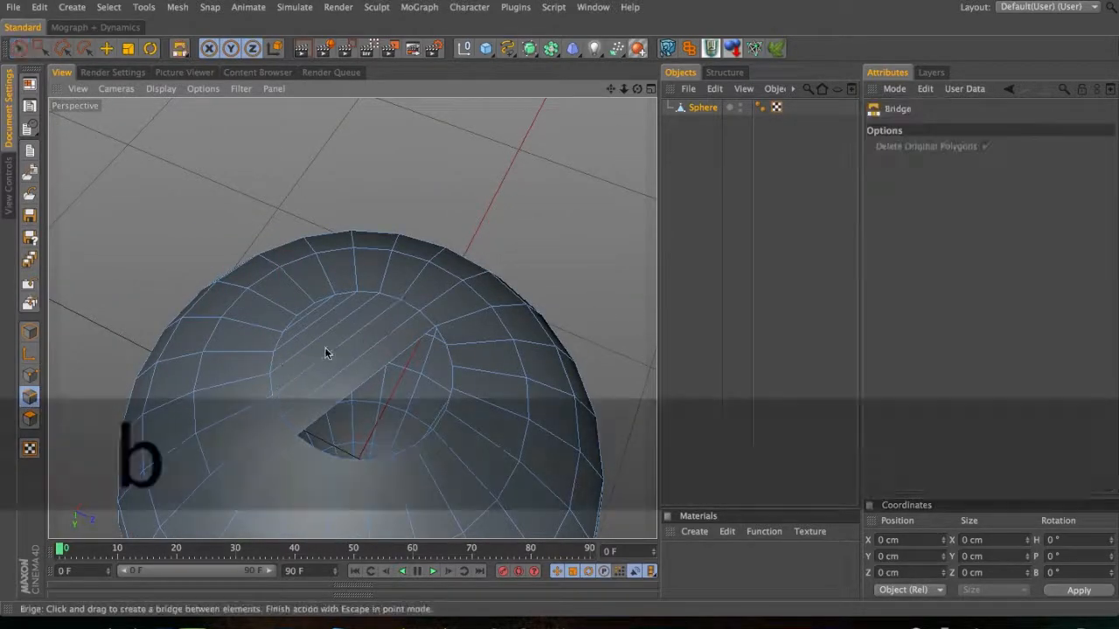
pyautogui.press('3')
pyautogui.moveTo(360, 338); pyautogui.dragTo(502, 330)
pyautogui.press('2')
pyautogui.moveTo(308, 302)
pyautogui.mouseDown()
pyautogui.moveTo(348, 300)
pyautogui.moveTo(330, 302)
pyautogui.mouseUp()
pyautogui.moveTo(263, 133); pyautogui.dragTo(279, 374)
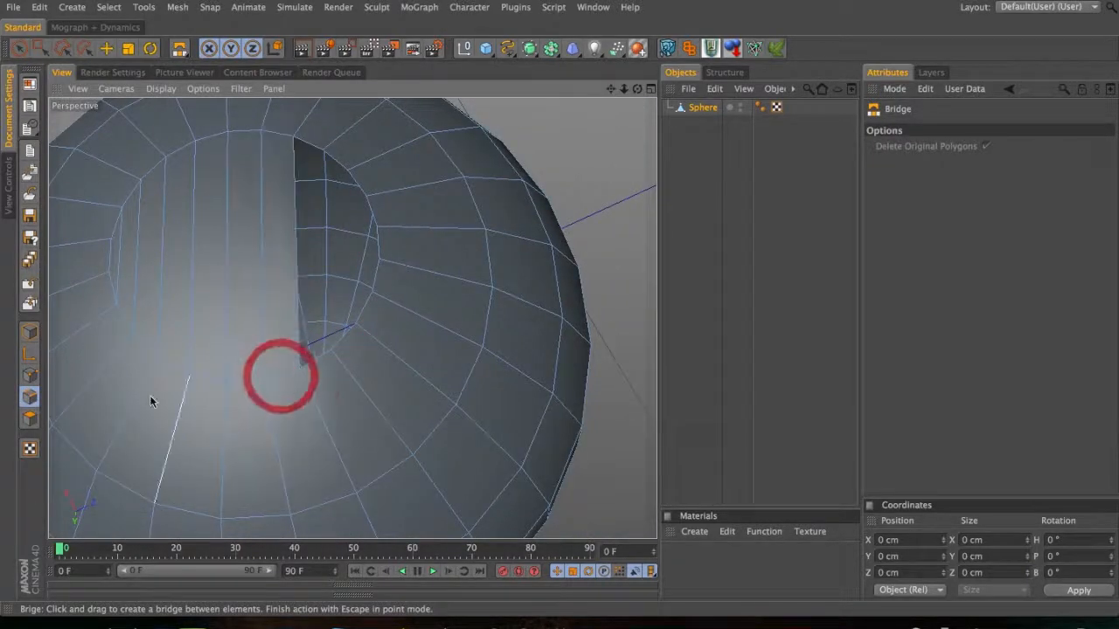
# - Bridge the remaining opposite edges to close the half-filled hole, undoing any misplaced bridges
pyautogui.moveTo(319, 179); pyautogui.dragTo(343, 331)
pyautogui.press('super+z')
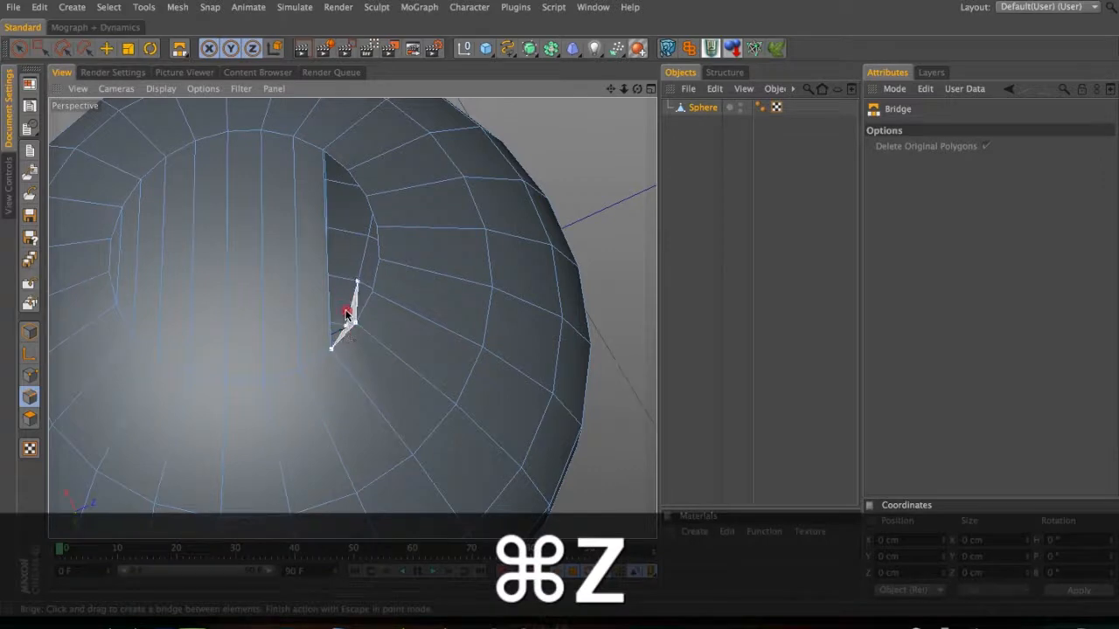
pyautogui.click(358, 191)
pyautogui.press('super+z')
pyautogui.moveTo(368, 302); pyautogui.dragTo(377, 265)
pyautogui.moveTo(370, 215); pyautogui.dragTo(379, 218)
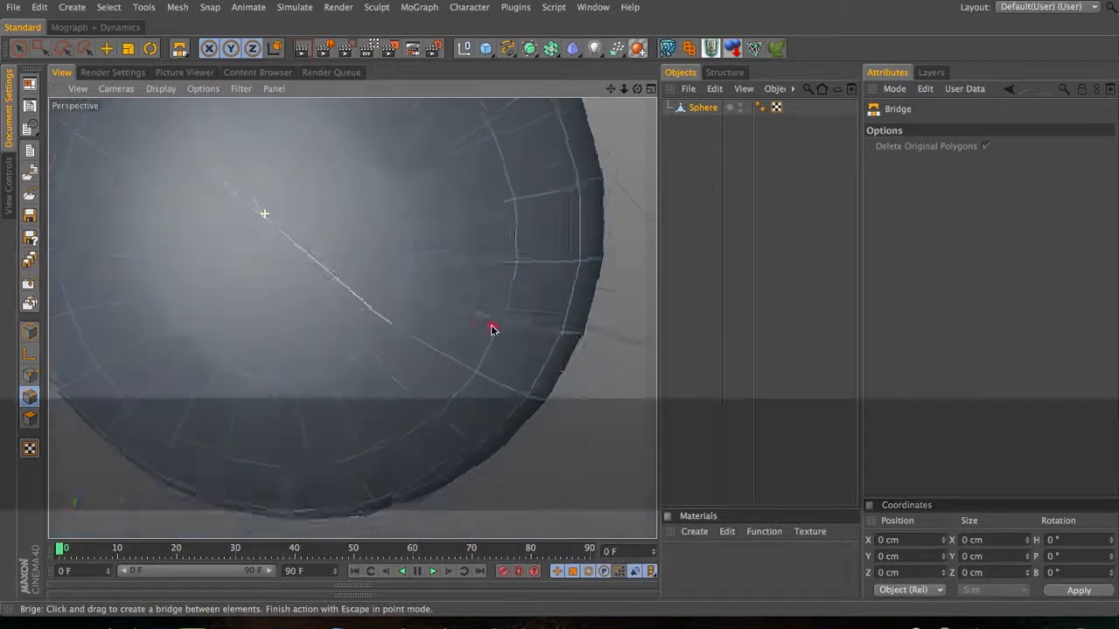
# - Bridge two opposite rim edges to lay a first strip across the middle of the open hole at the other end
pyautogui.moveTo(491, 330); pyautogui.dragTo(603, 371)
pyautogui.press('2')
pyautogui.press('3')
pyautogui.press('1')
pyautogui.moveTo(341, 275); pyautogui.dragTo(332, 509)
pyautogui.press('3')
pyautogui.moveTo(342, 315); pyautogui.dragTo(342, 426)
pyautogui.press('2')
pyautogui.moveTo(313, 202); pyautogui.dragTo(463, 363)
pyautogui.press('3')
pyautogui.press('1')
pyautogui.press('3')
pyautogui.press('3')
pyautogui.press('1')
pyautogui.moveTo(354, 281); pyautogui.dragTo(359, 488)
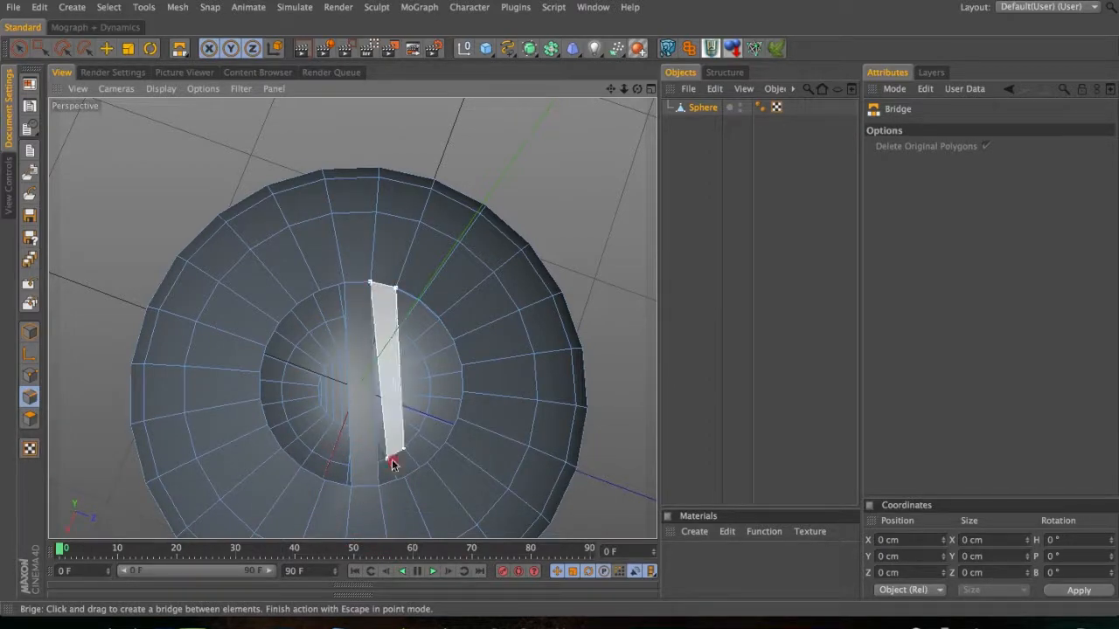
# - Bridge opposite rim edges strip by strip on one side of the middle strip, undoing any misplaced bridge
pyautogui.moveTo(388, 486); pyautogui.dragTo(389, 486)
pyautogui.moveTo(404, 298); pyautogui.dragTo(428, 324)
pyautogui.press('super+z')
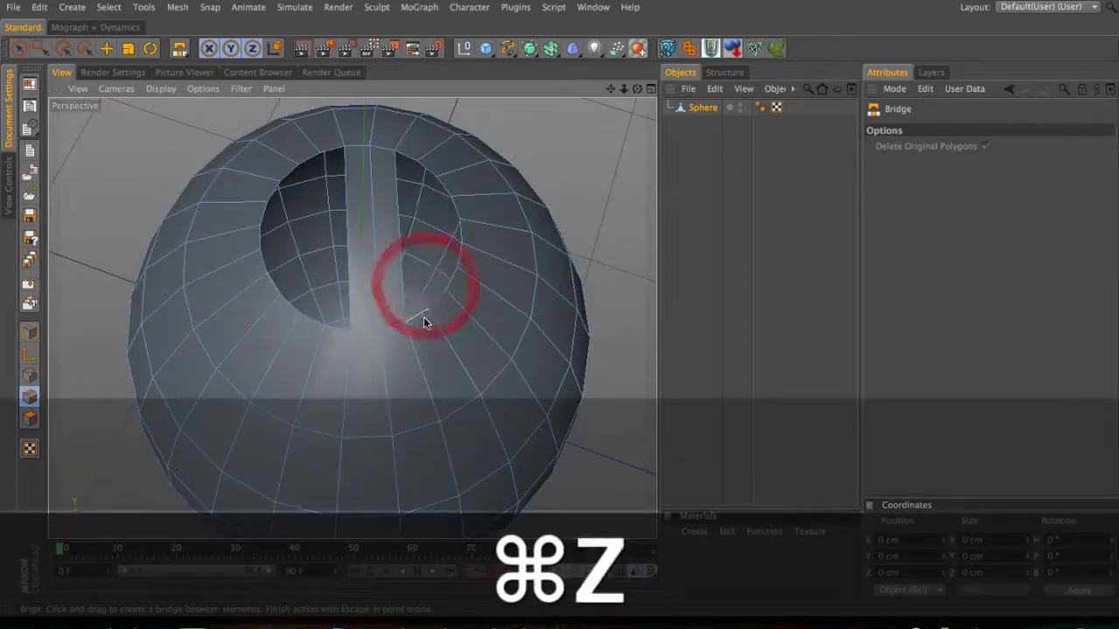
pyautogui.press('super+z')
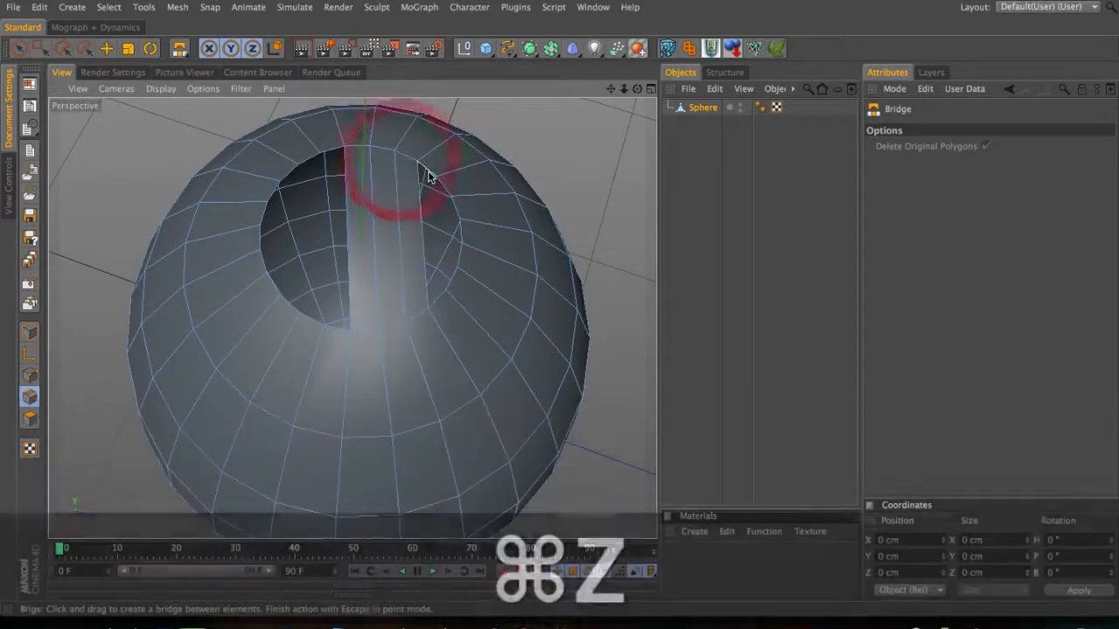
pyautogui.moveTo(452, 278); pyautogui.dragTo(453, 259)
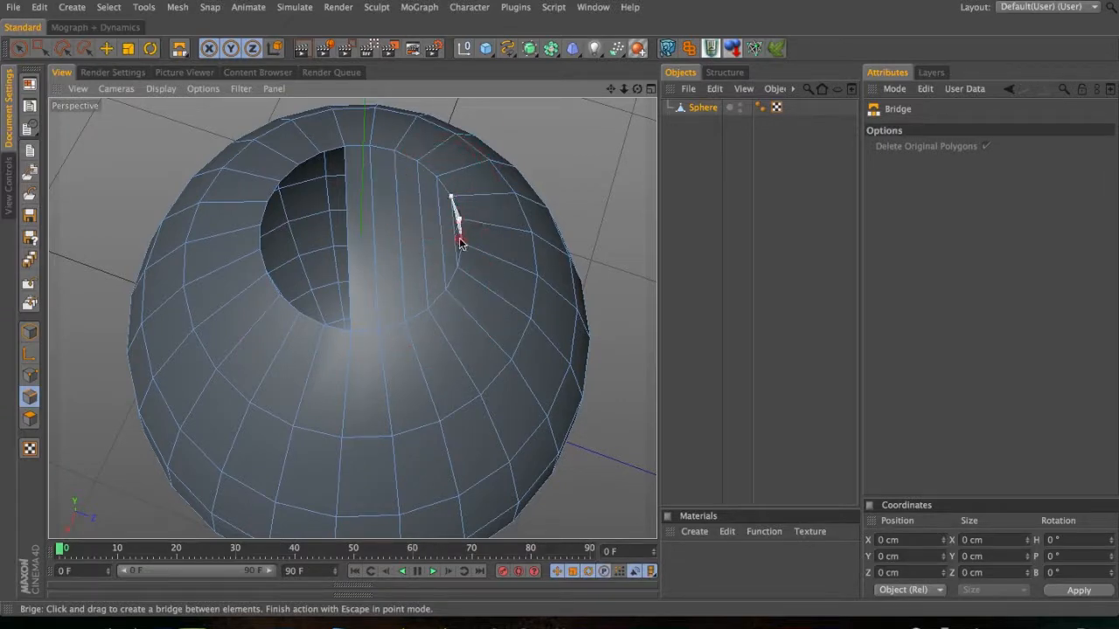
pyautogui.moveTo(459, 256); pyautogui.dragTo(460, 252)
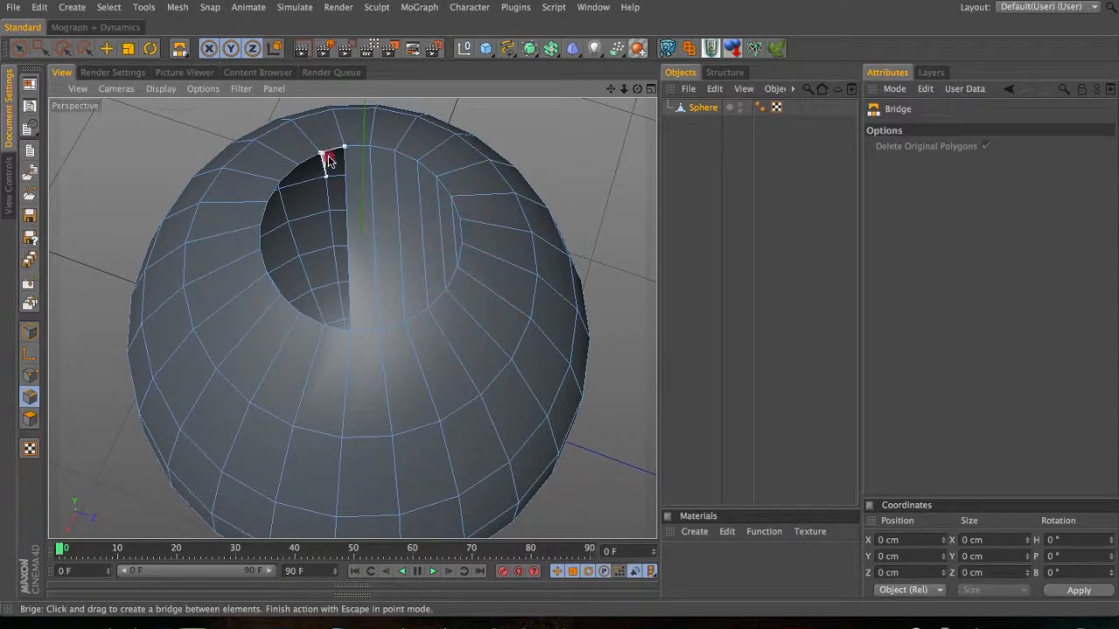
# - Bridge the opposite rim edges on the other side of the middle strip to close the bottom hole completely
pyautogui.moveTo(337, 334); pyautogui.dragTo(312, 319)
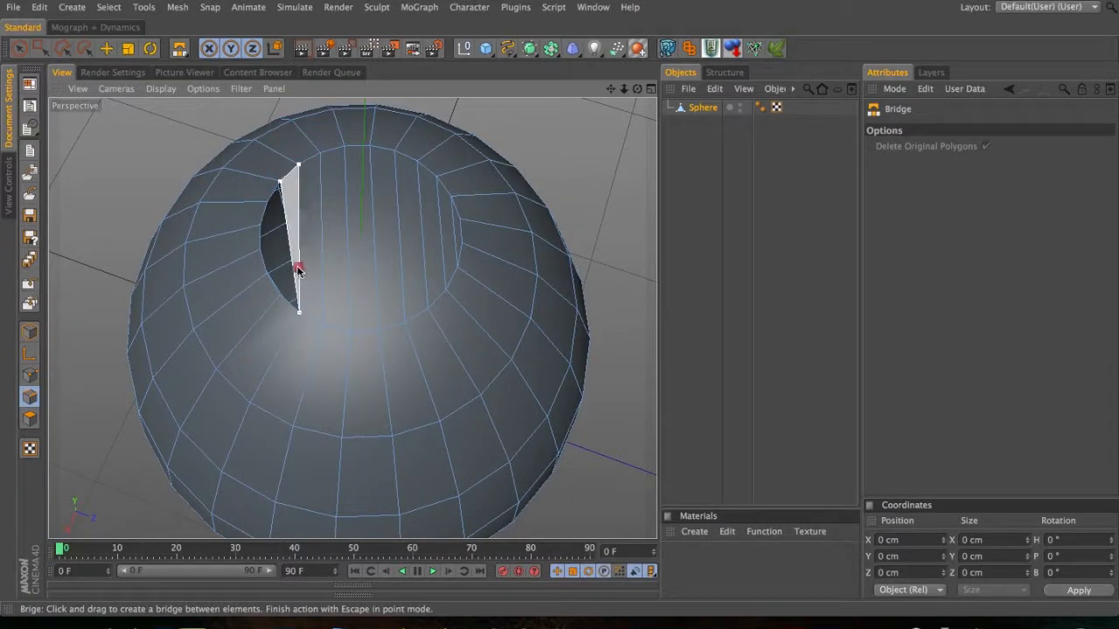
pyautogui.moveTo(284, 302); pyautogui.dragTo(288, 299)
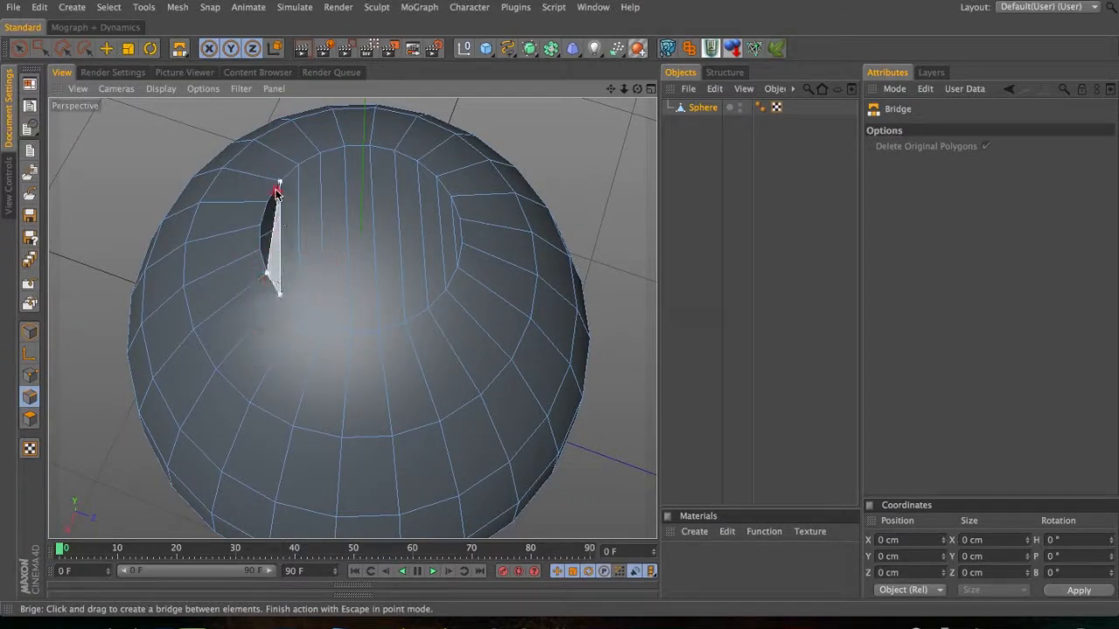
pyautogui.moveTo(274, 191); pyautogui.dragTo(272, 187)
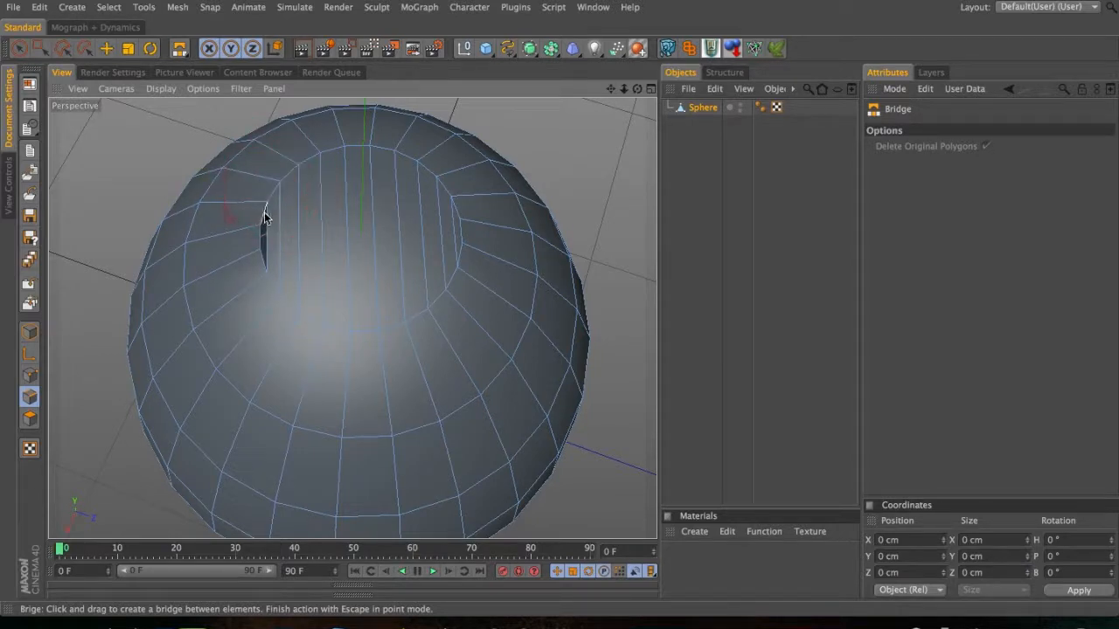
pyautogui.moveTo(265, 257); pyautogui.dragTo(265, 256)
# - Select the edges of the bridged bottom cap with Live Selection and convert them to a selection of all cap polygons
pyautogui.press('space')
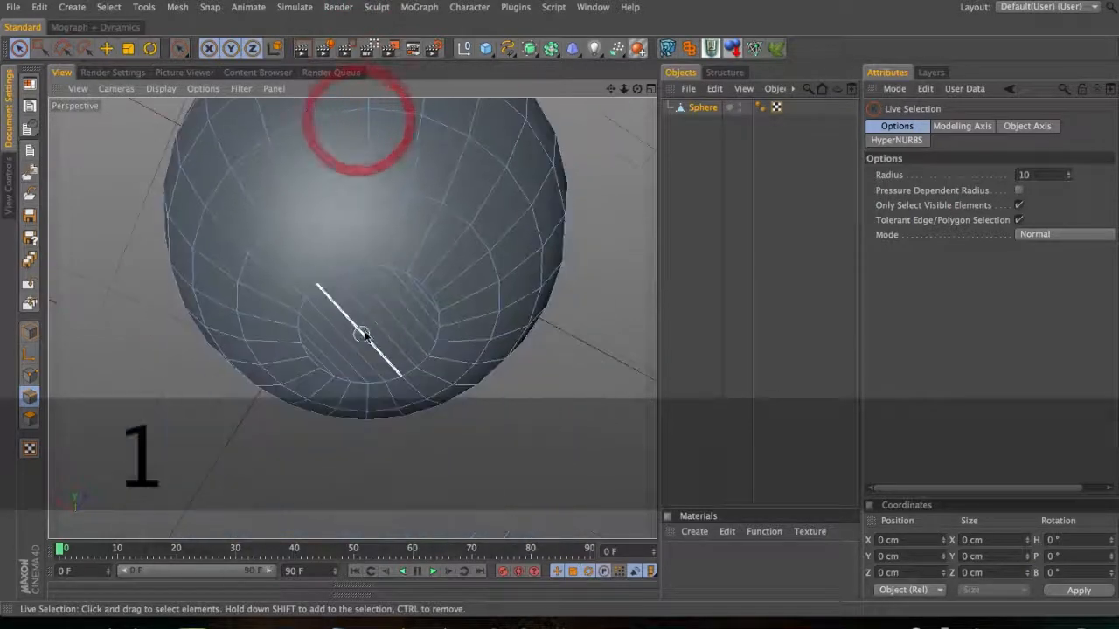
pyautogui.moveTo(405, 306); pyautogui.dragTo(339, 358)
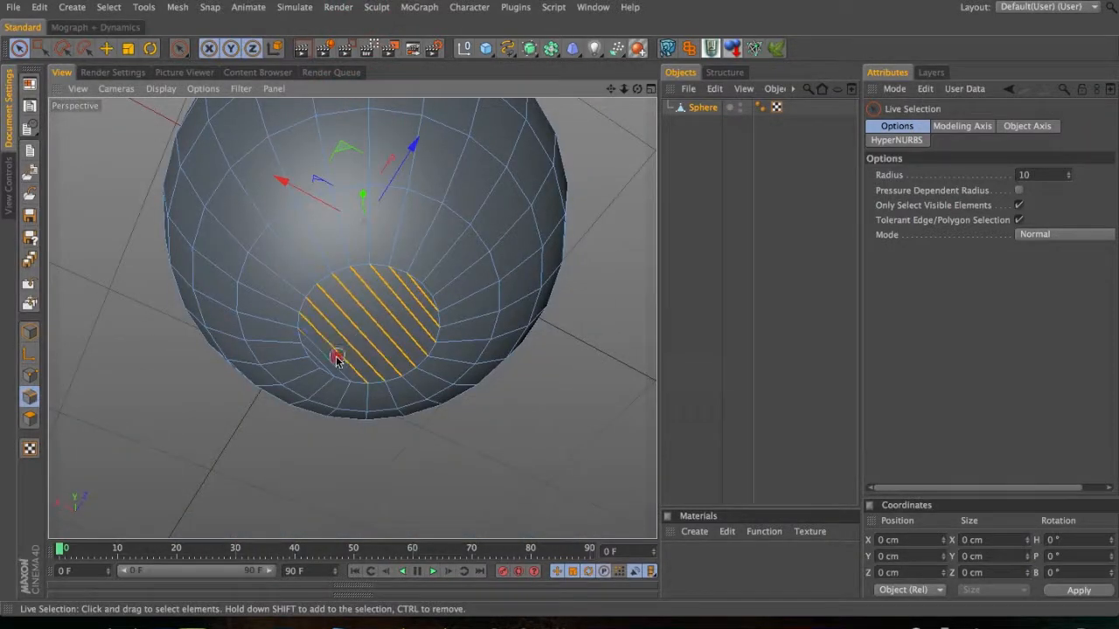
pyautogui.click(30, 418)
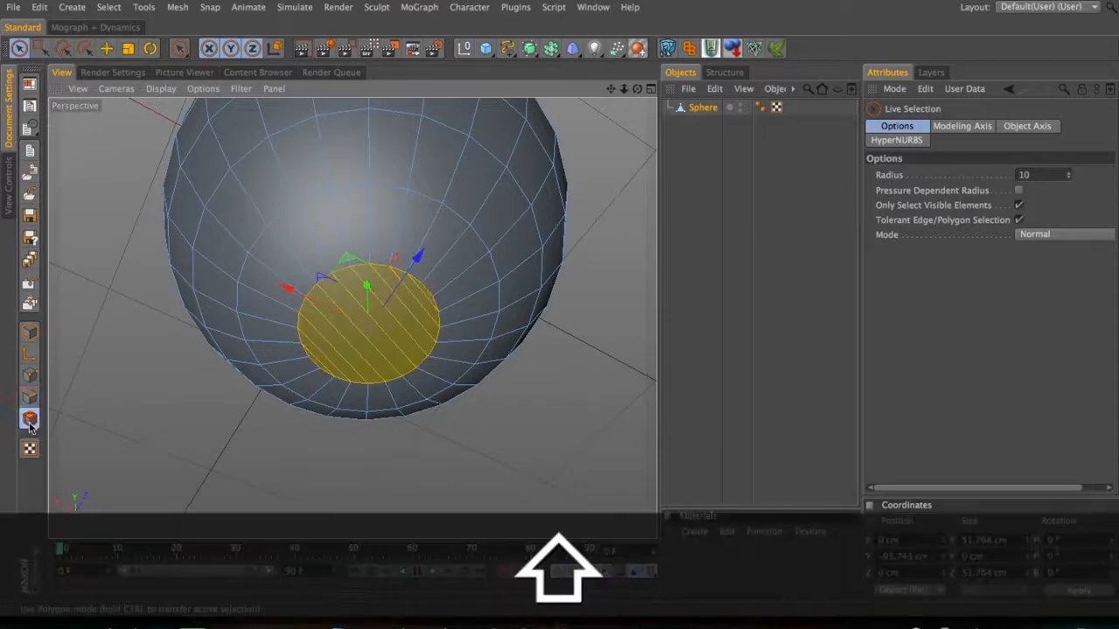
pyautogui.press('3')
pyautogui.moveTo(86, 401); pyautogui.dragTo(554, 342)
pyautogui.press('3')
pyautogui.moveTo(326, 341); pyautogui.dragTo(337, 242)
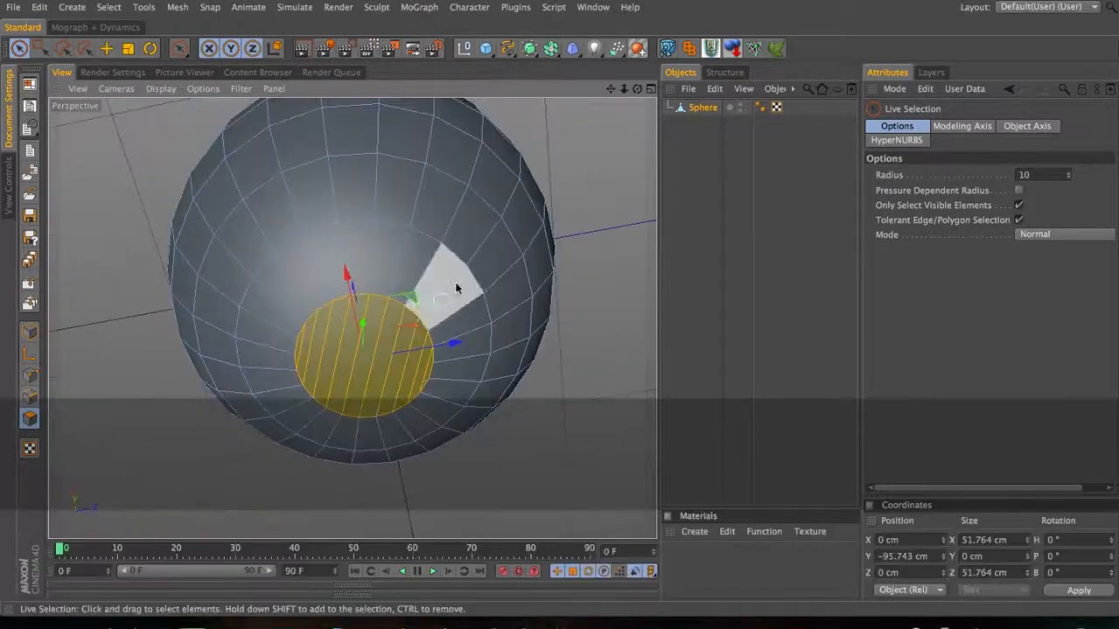
# - Scale the bottom cap polygons up to about 113 cm across, with soft selection enabled at a 100 cm radius
pyautogui.press('t')
pyautogui.click(914, 161)
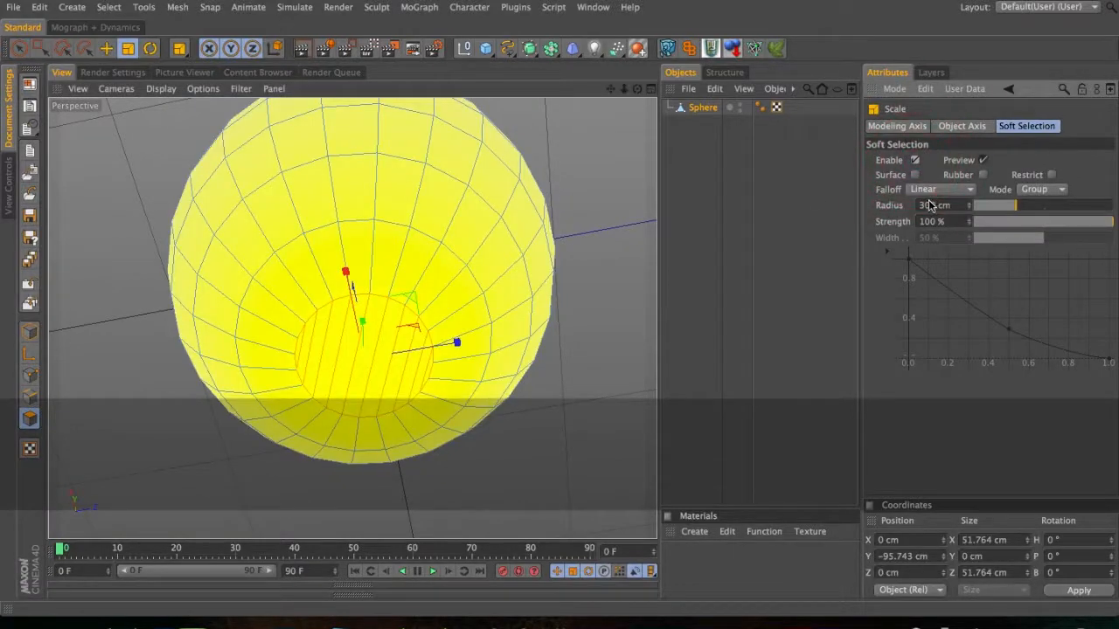
pyautogui.click(899, 358)
pyautogui.moveTo(587, 247); pyautogui.dragTo(936, 220)
pyautogui.press('3')
pyautogui.moveTo(376, 358); pyautogui.dragTo(914, 303)
pyautogui.press('2')
pyautogui.moveTo(480, 299); pyautogui.dragTo(426, 330)
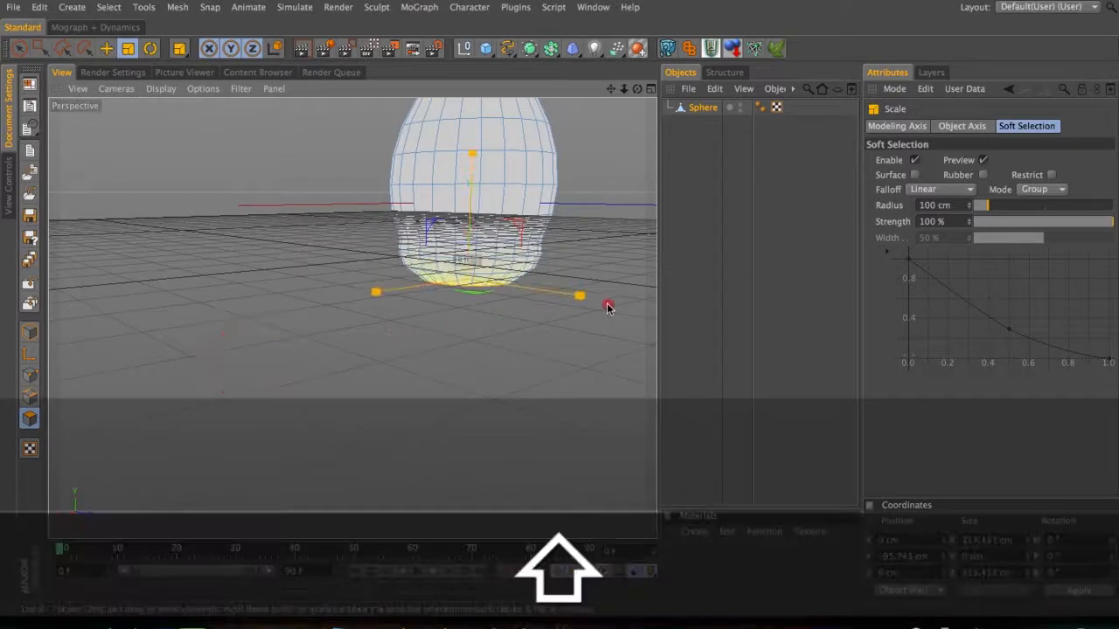
# - Move the bottom cap upward with soft selection to a Y position of about -63 cm, and deselect it
pyautogui.press('e')
pyautogui.moveTo(470, 182); pyautogui.dragTo(470, 164)
pyautogui.press('space')
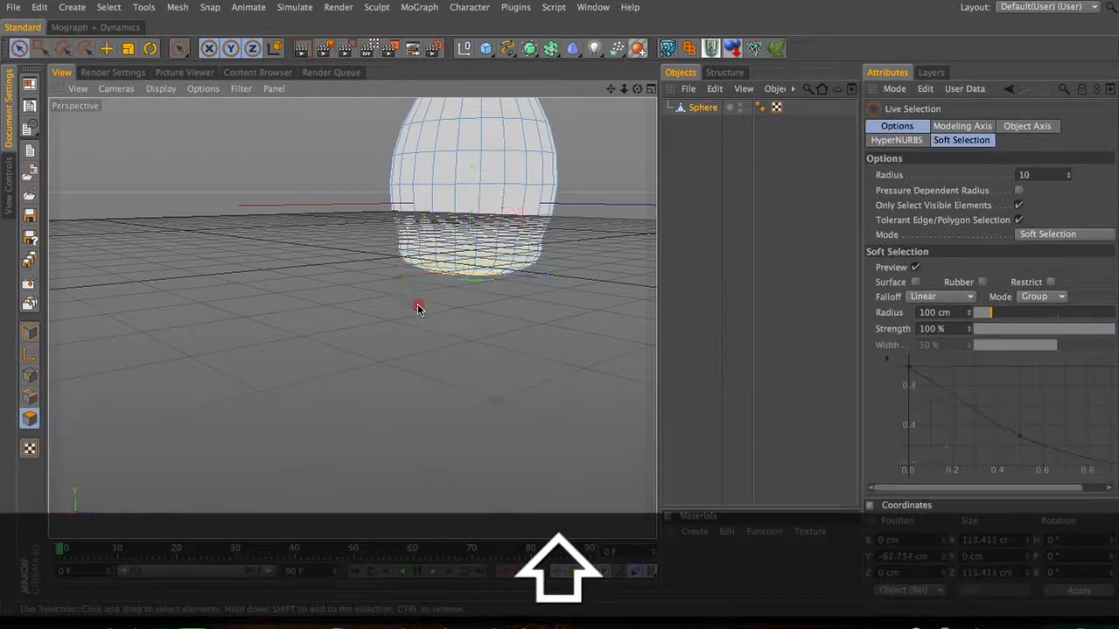
pyautogui.click(419, 306)
# - Examine the widened, flattened bottom of the egg shape from several angles
pyautogui.press('3')
pyautogui.moveTo(399, 310); pyautogui.dragTo(516, 302)
pyautogui.moveTo(371, 183); pyautogui.dragTo(726, 200)
pyautogui.press('1')
pyautogui.moveTo(432, 209); pyautogui.dragTo(252, 300)
pyautogui.press('3')
pyautogui.press('1')
pyautogui.moveTo(344, 221); pyautogui.dragTo(311, 238)
pyautogui.press('3')
pyautogui.moveTo(306, 290); pyautogui.dragTo(463, 48)
pyautogui.press('1')
pyautogui.moveTo(253, 179); pyautogui.dragTo(249, 266)
pyautogui.moveTo(210, 425); pyautogui.dragTo(292, 250)
# - Disable soft selection for the Move tool, clear the polygon selection and return to Live Selection
pyautogui.click(292, 218)
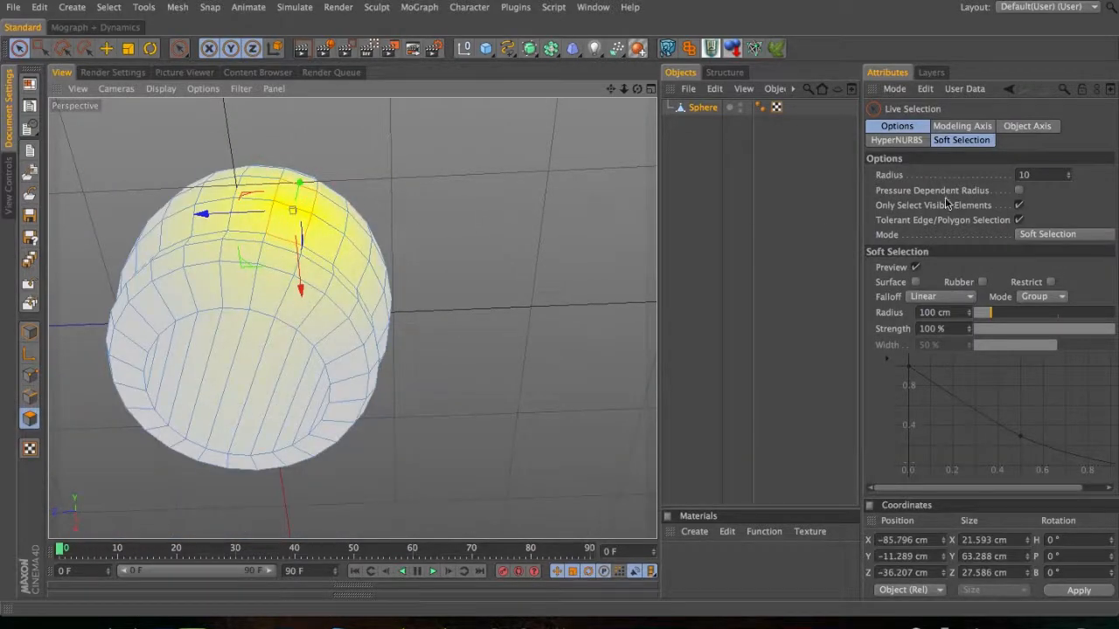
pyautogui.press('e')
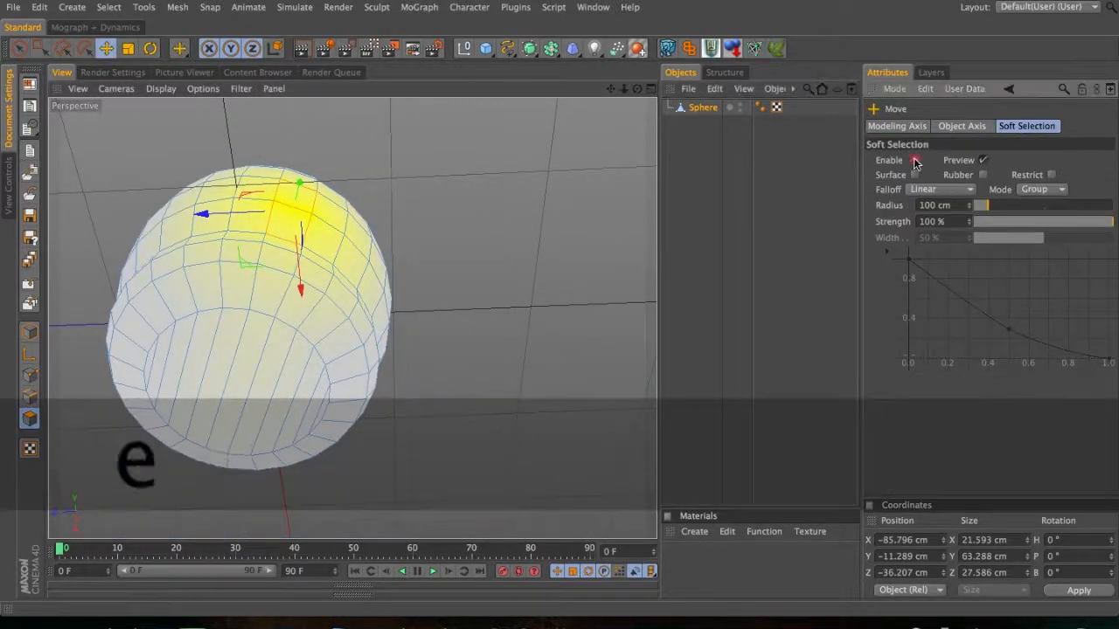
pyautogui.click(915, 160)
pyautogui.click(464, 218)
pyautogui.press('space')
# - Inspect the reshaped mesh from the side and from directly below
pyautogui.press('3')
pyautogui.moveTo(307, 203)
pyautogui.mouseDown()
pyautogui.moveTo(228, 262)
pyautogui.moveTo(292, 355)
pyautogui.moveTo(259, 358)
pyautogui.moveTo(277, 289)
pyautogui.moveTo(271, 347)
pyautogui.moveTo(259, 326)
pyautogui.moveTo(271, 330)
pyautogui.mouseUp()
pyautogui.moveTo(277, 214)
pyautogui.keyDown('alt'); pyautogui.mouseDown()
pyautogui.moveTo(284, 255)
pyautogui.moveTo(275, 226)
pyautogui.mouseUp(); pyautogui.keyUp('alt')
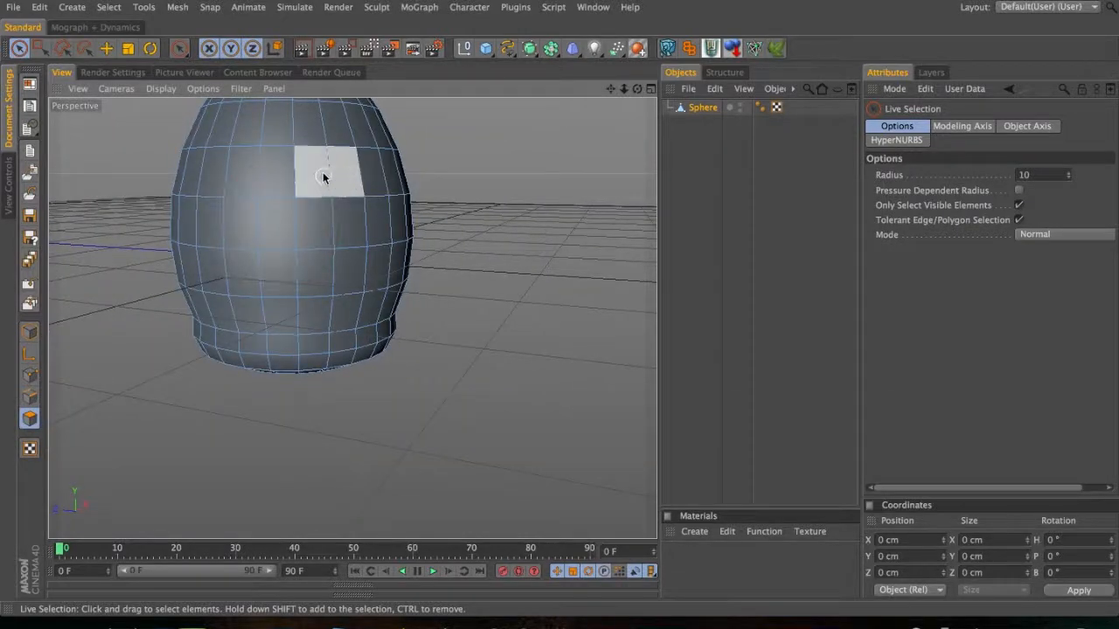
pyautogui.keyDown('shift'); pyautogui.click(223, 168); pyautogui.keyUp('shift')
pyautogui.moveTo(275, 243); pyautogui.dragTo(276, 92)
pyautogui.moveTo(283, 320); pyautogui.dragTo(316, 206)
pyautogui.press('2')
pyautogui.click(460, 159)
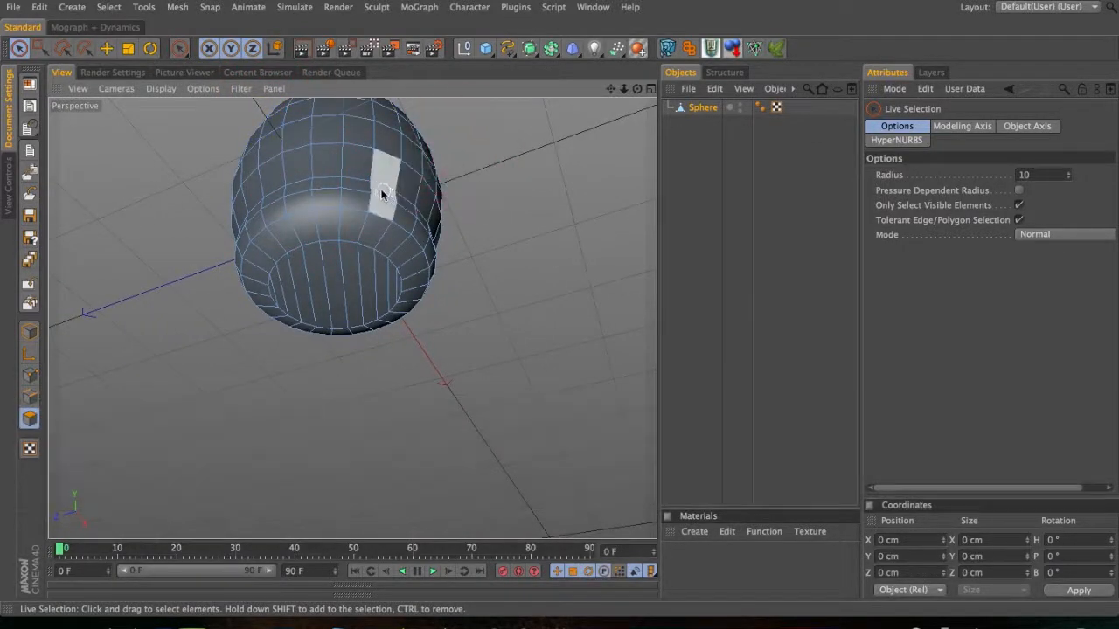
pyautogui.press('3')
pyautogui.moveTo(389, 206); pyautogui.dragTo(407, 162)
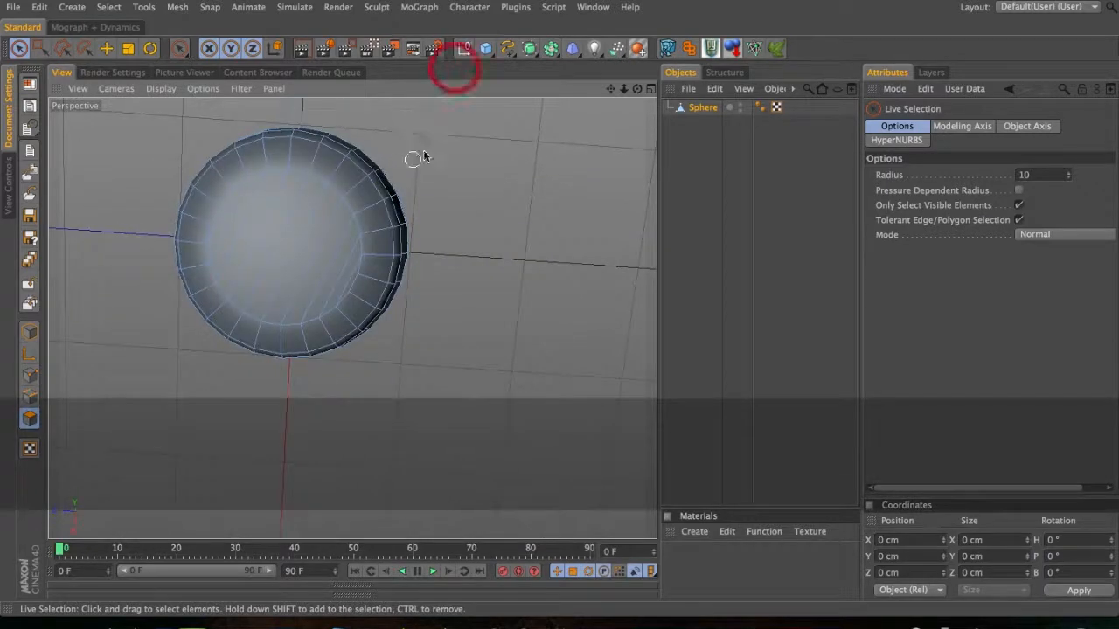
# - Switch to Model mode with the Rotate tool, try turning the whole sphere freehand and undo the rotation
pyautogui.click(29, 332)
pyautogui.press('r')
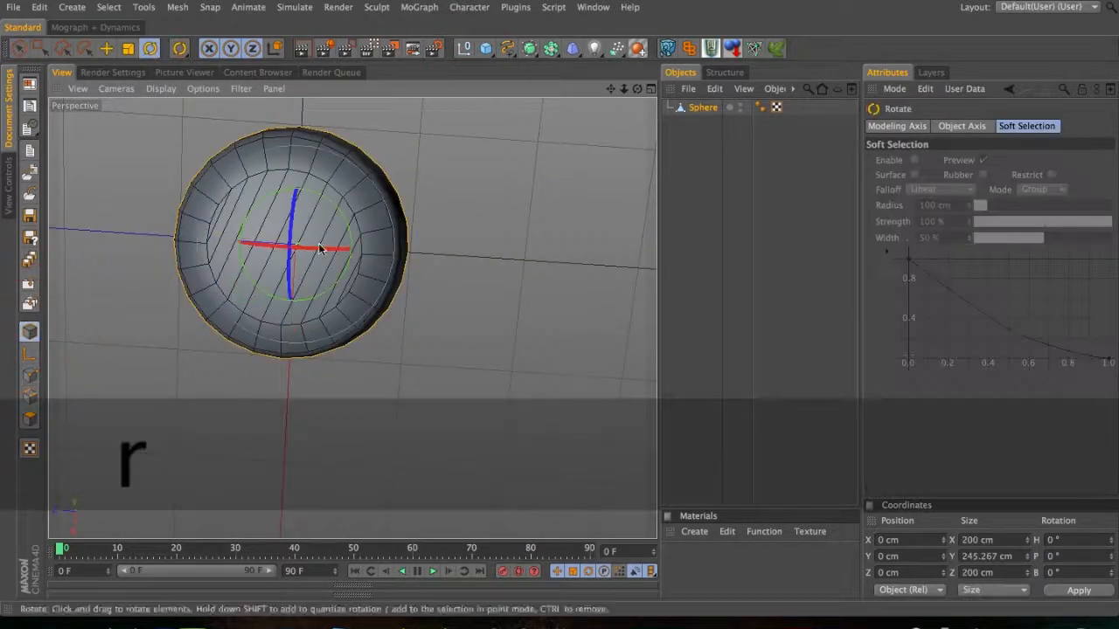
pyautogui.moveTo(340, 216); pyautogui.dragTo(332, 174)
pyautogui.press('super+z')
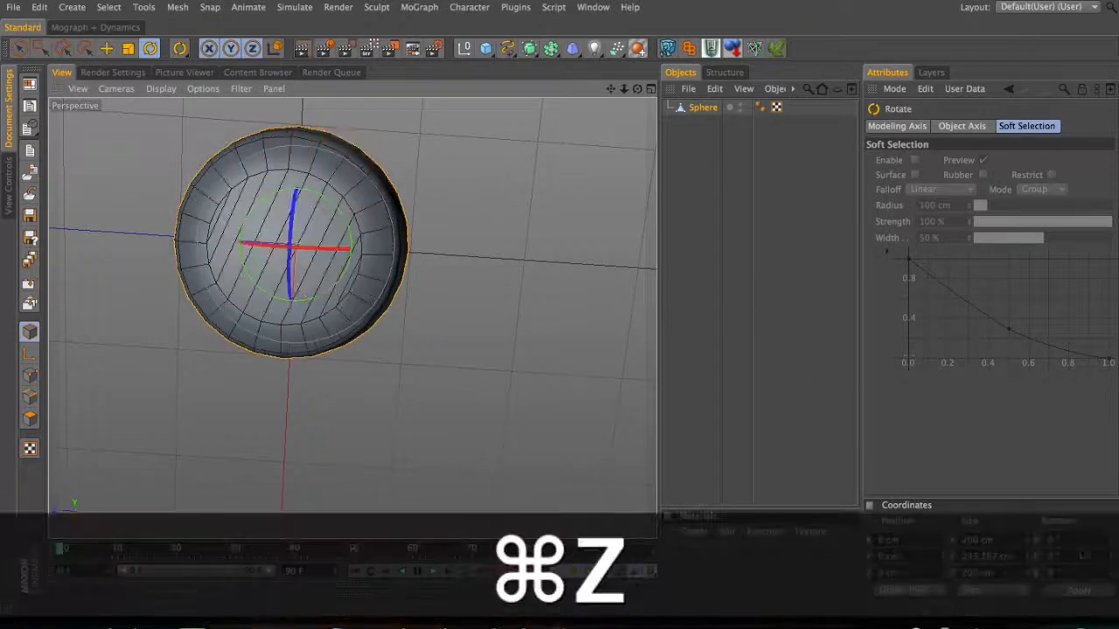
# - Set the sphere's heading rotation to -25° and check how the cap strips line up with the world axes
pyautogui.write('-25')
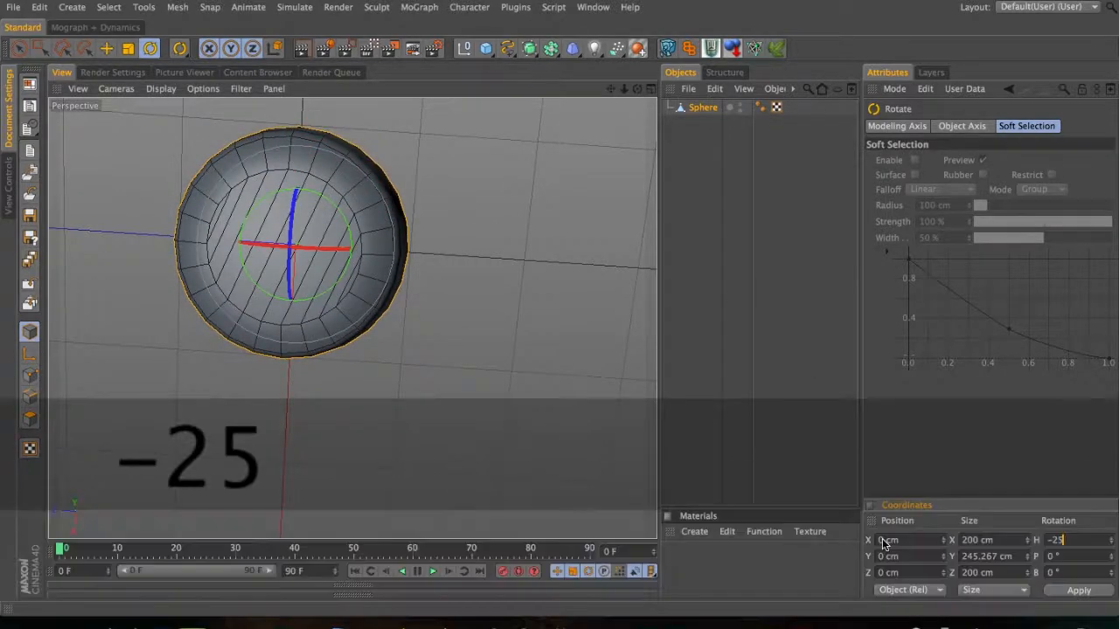
pyautogui.press('Return')
pyautogui.press('2')
pyautogui.moveTo(387, 287); pyautogui.dragTo(292, 469)
pyautogui.press('3')
pyautogui.moveTo(300, 382); pyautogui.dragTo(415, 393)
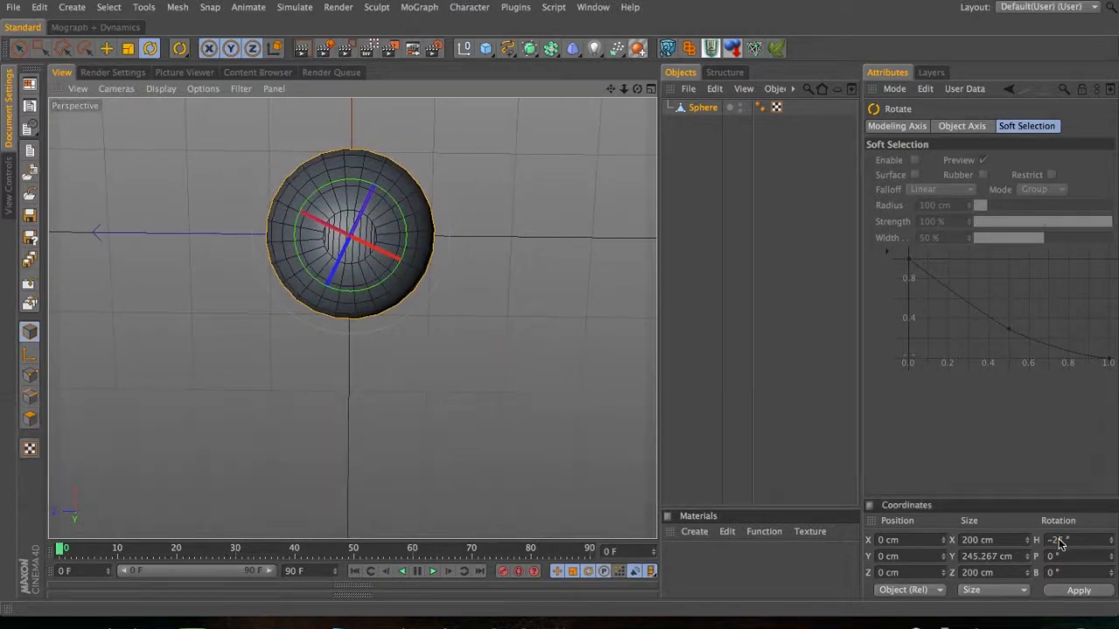
# - Set the sphere's heading rotation to -22.55°
pyautogui.doubleClick(1060, 539)
pyautogui.write('22.5')
pyautogui.press('Return')
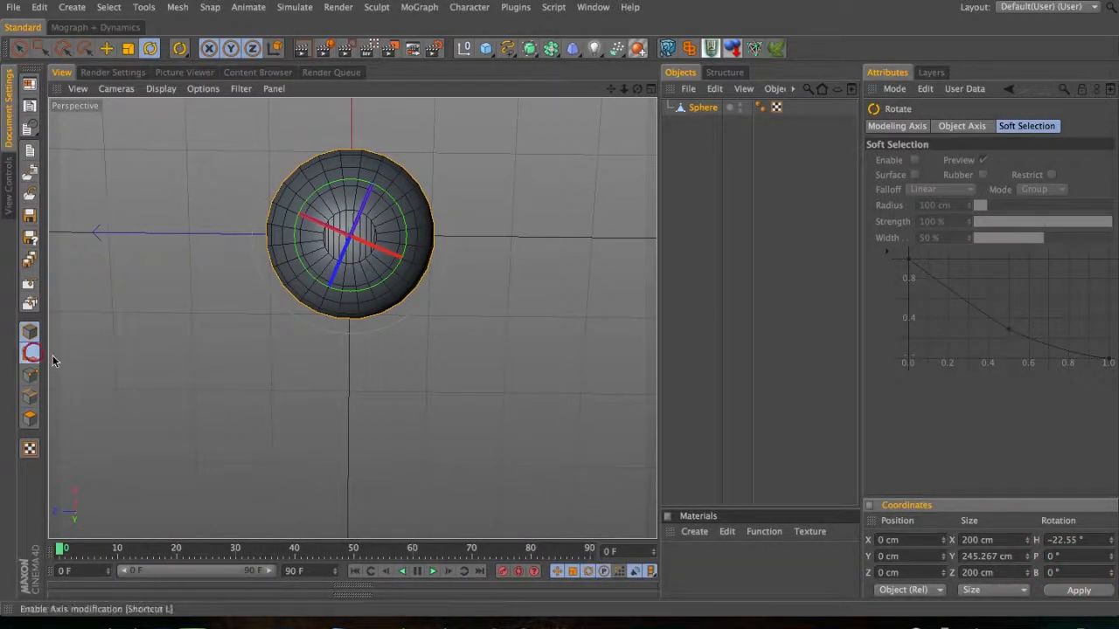
# - Reset the sphere's axis heading to 0° with axis modification enabled, and check the object's coordinates and Freeze Transformation values
pyautogui.write('0')
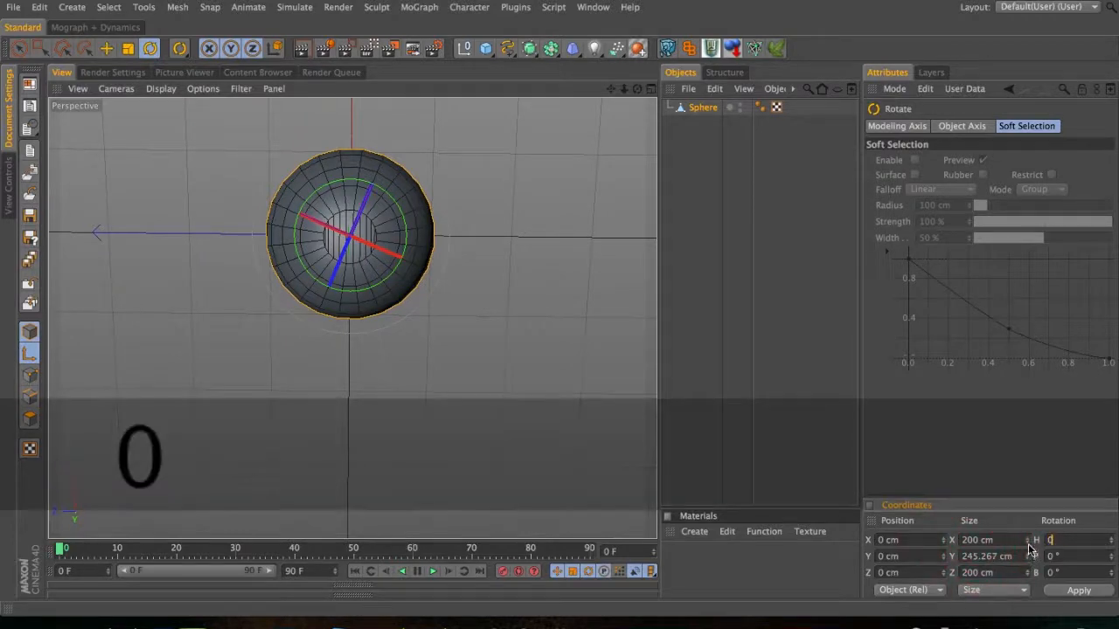
pyautogui.press('Return')
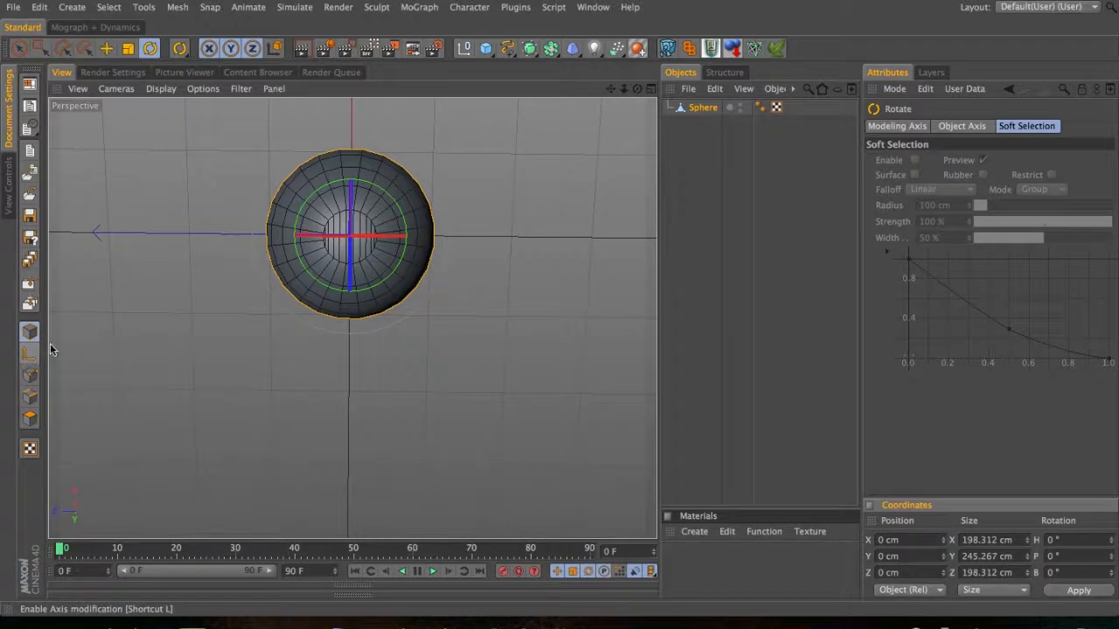
pyautogui.click(702, 107)
pyautogui.click(914, 128)
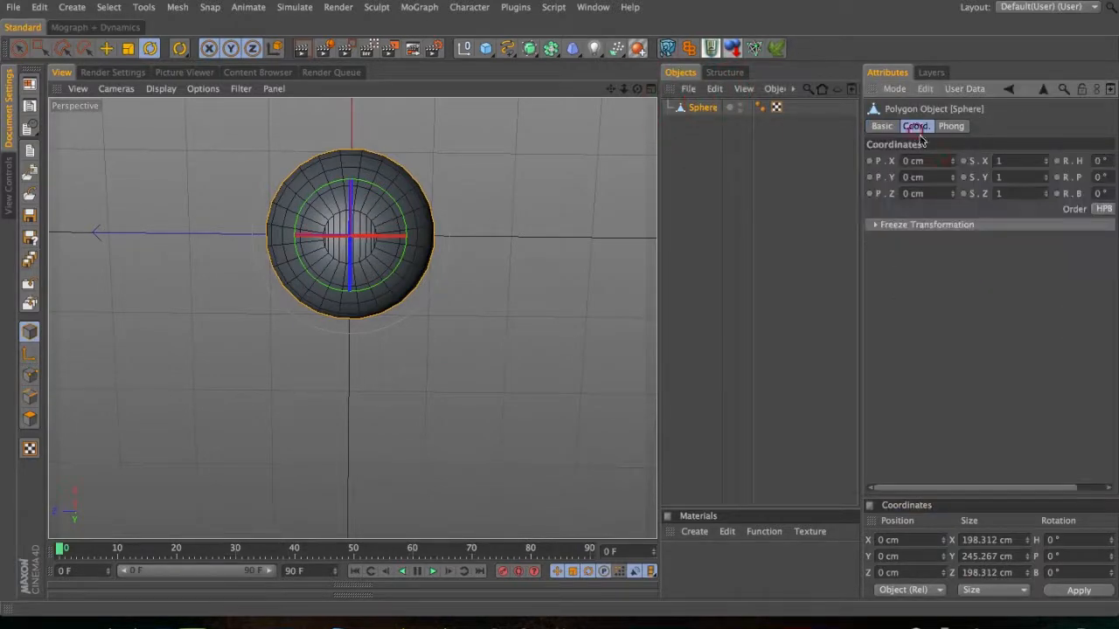
pyautogui.click(926, 225)
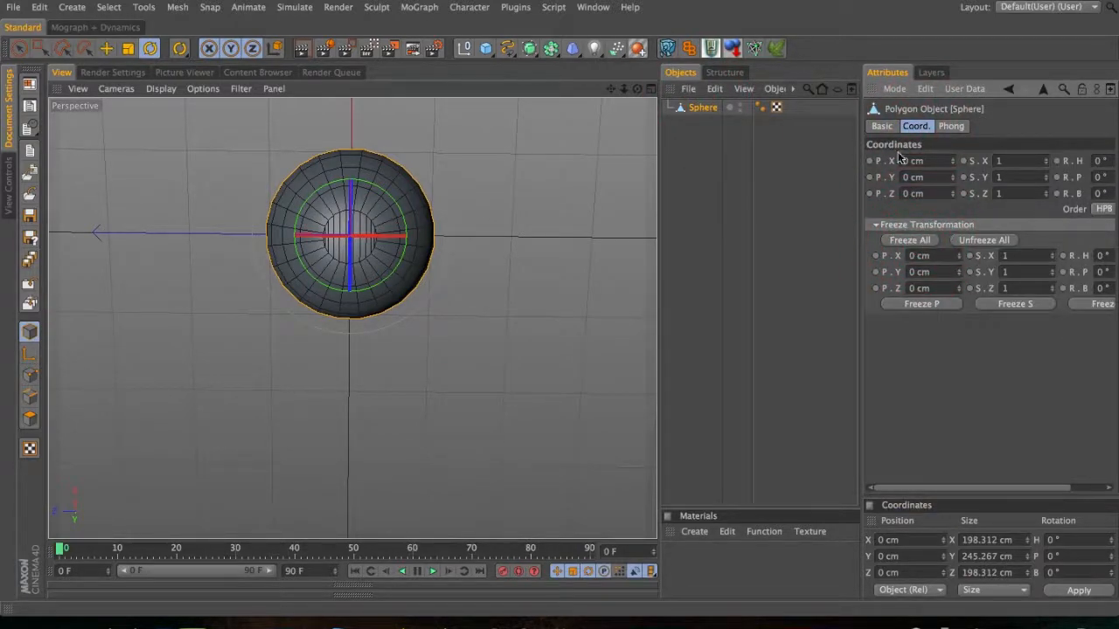
# - Switch the sphere to Edge mode and set the Knife tool to Loop mode
pyautogui.click(19, 48)
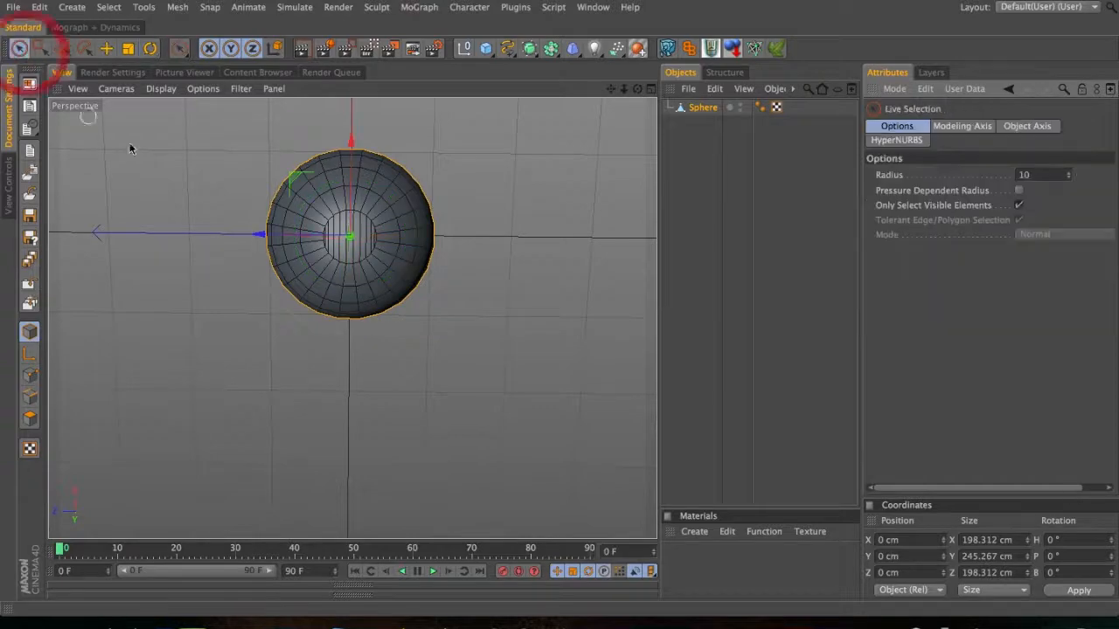
pyautogui.keyDown('alt'); pyautogui.moveTo(357, 256); pyautogui.dragTo(428, 319); pyautogui.keyUp('alt')
pyautogui.press('2')
pyautogui.press('1')
pyautogui.press('2')
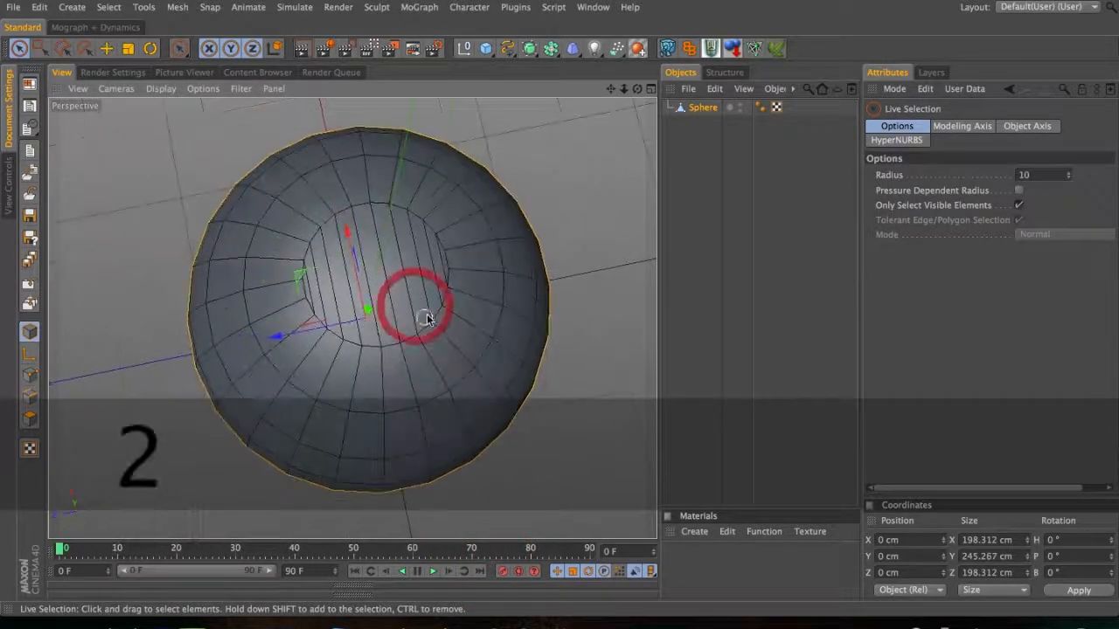
pyautogui.press('k')
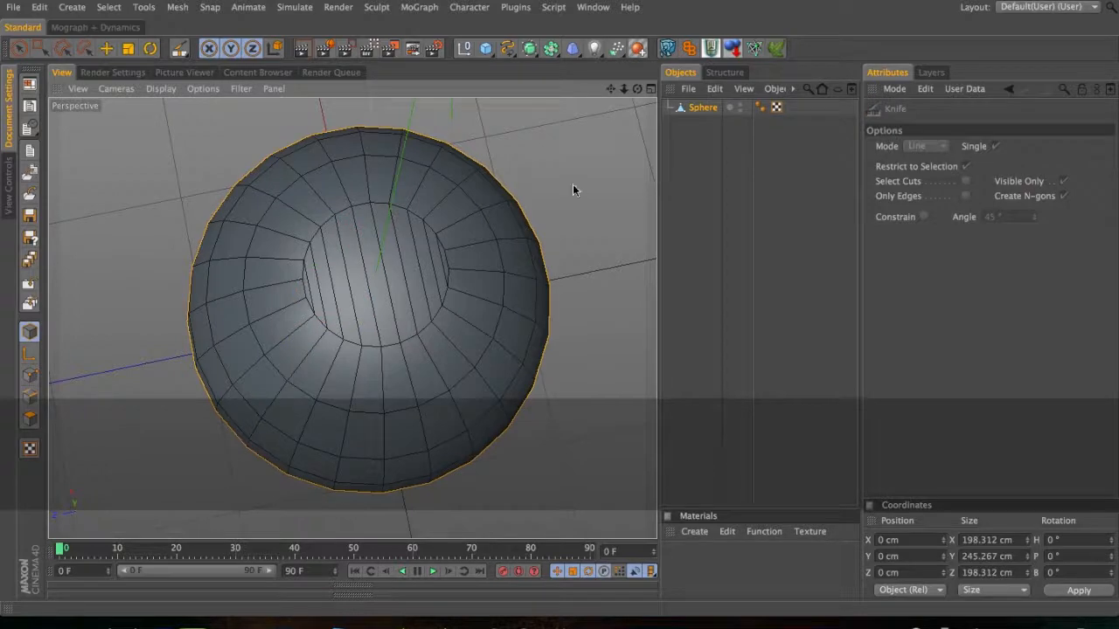
pyautogui.click(30, 396)
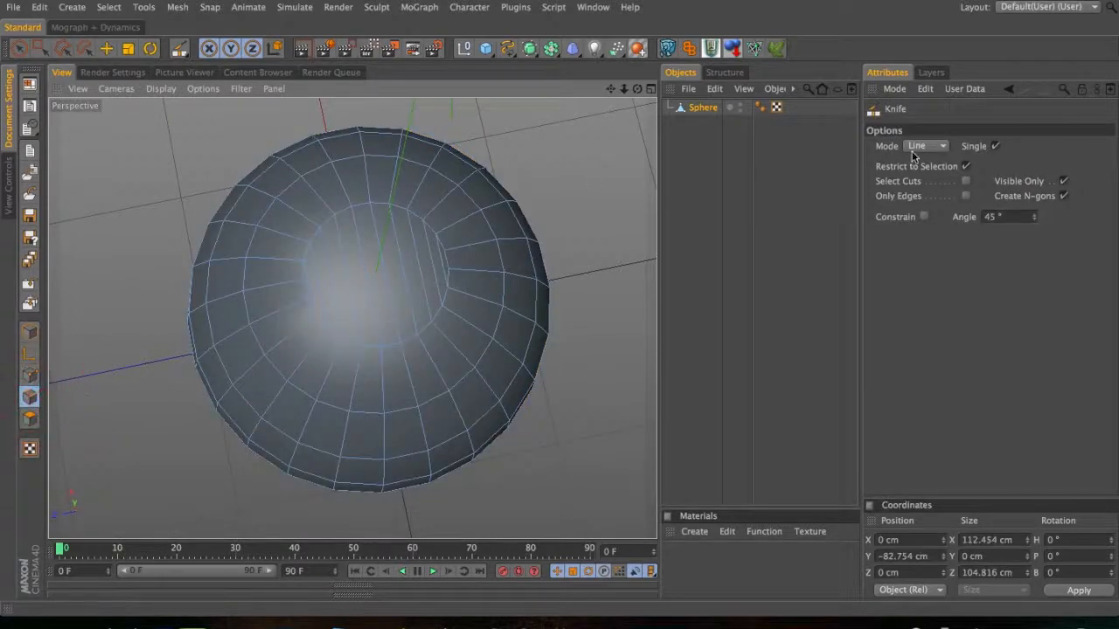
pyautogui.click(925, 146)
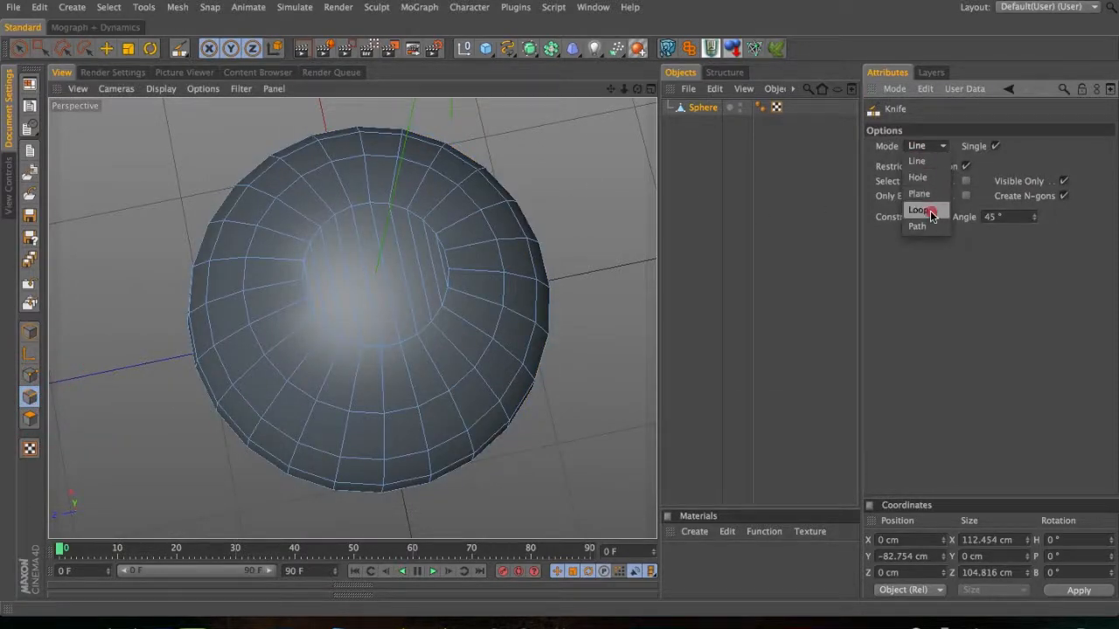
pyautogui.click(929, 211)
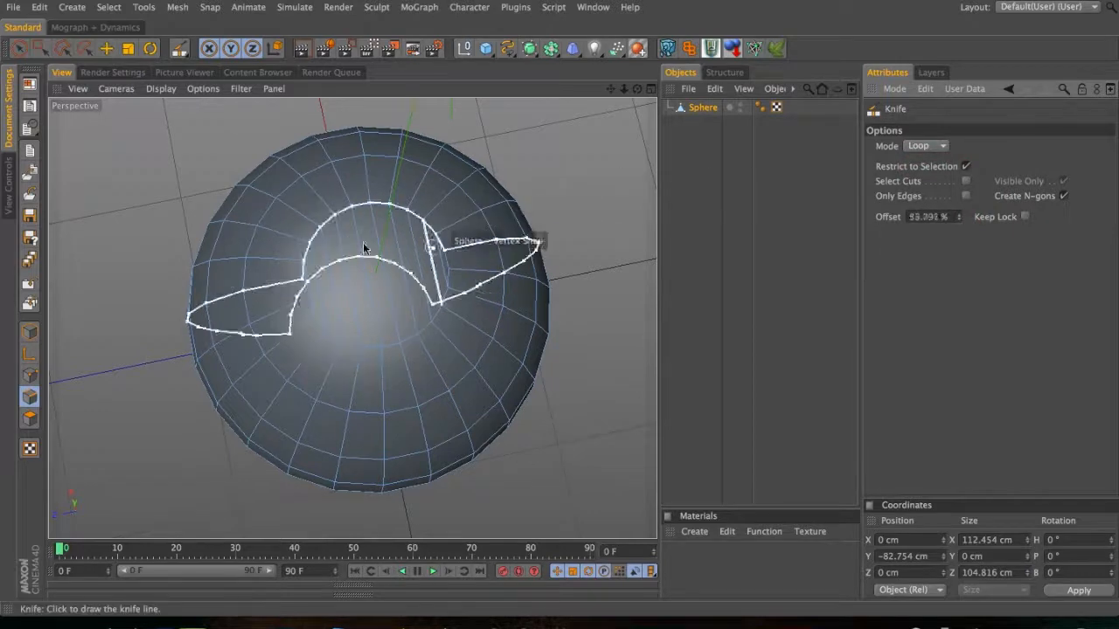
# - Cut an edge loop lengthwise through the middle cap strip and around the egg, at about 50% offset
pyautogui.press('2')
pyautogui.moveTo(361, 209); pyautogui.dragTo(622, 181)
pyautogui.moveTo(347, 198); pyautogui.dragTo(375, 195)
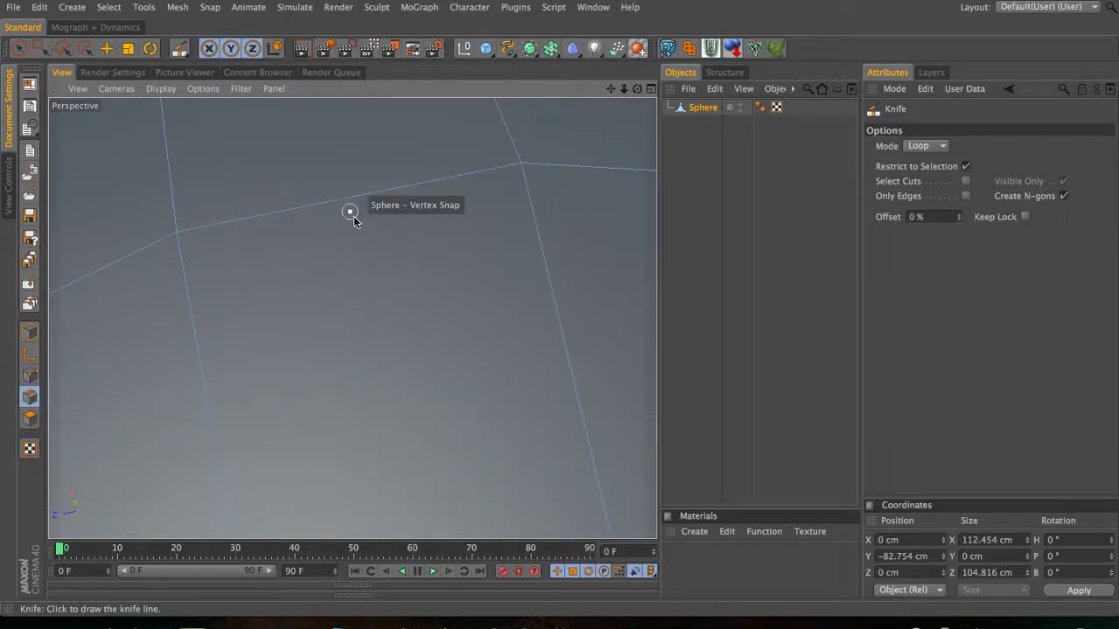
pyautogui.moveTo(360, 198); pyautogui.dragTo(454, 192)
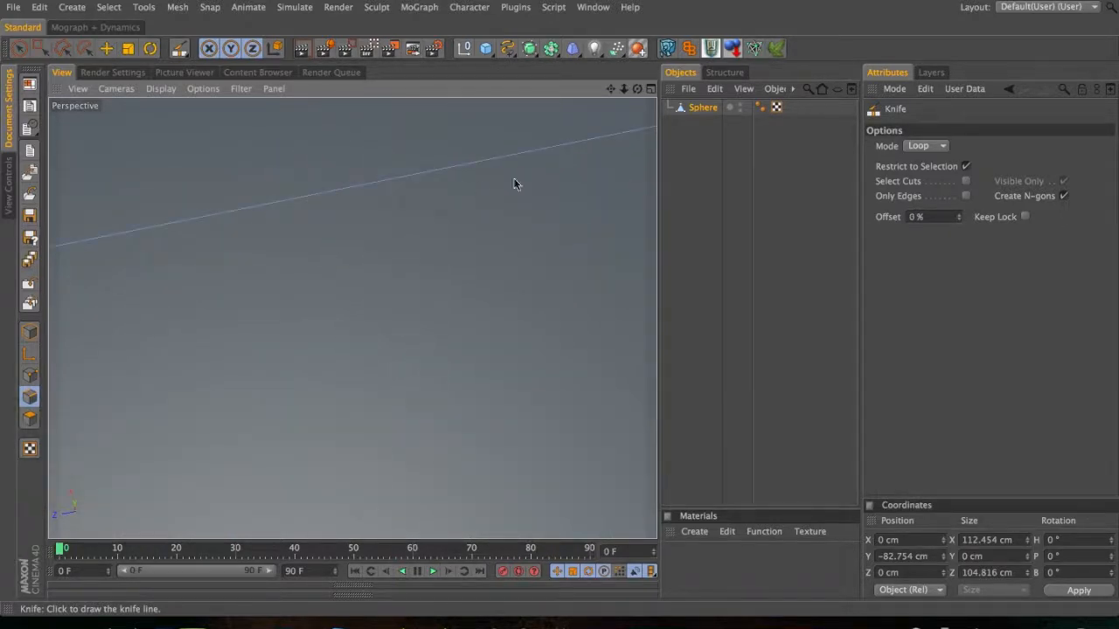
pyautogui.click(319, 194)
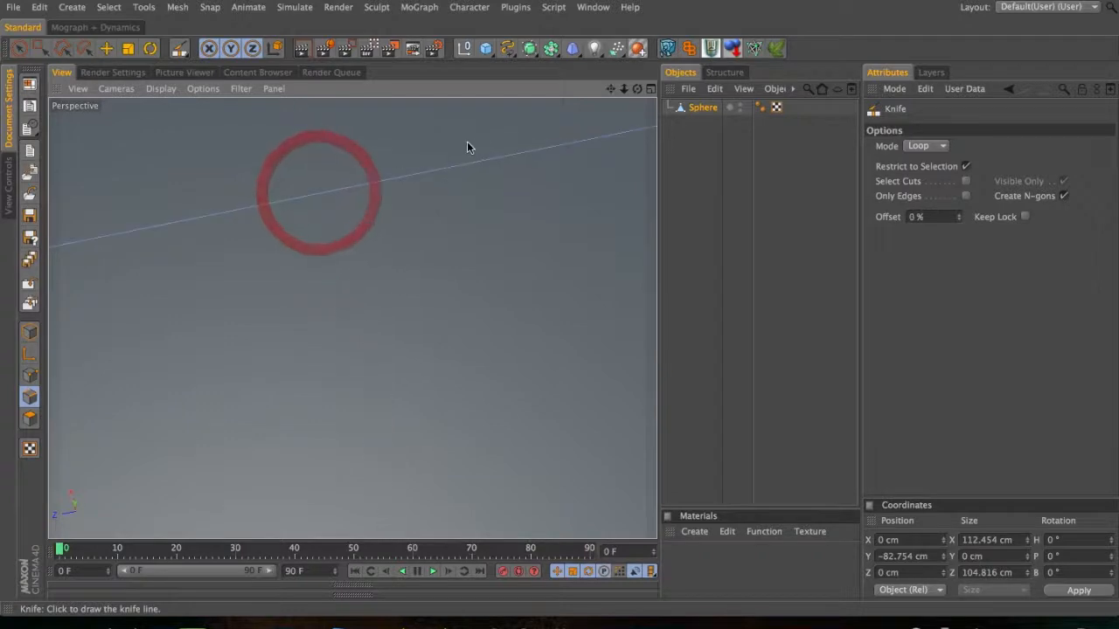
pyautogui.press('space')
pyautogui.press('space')
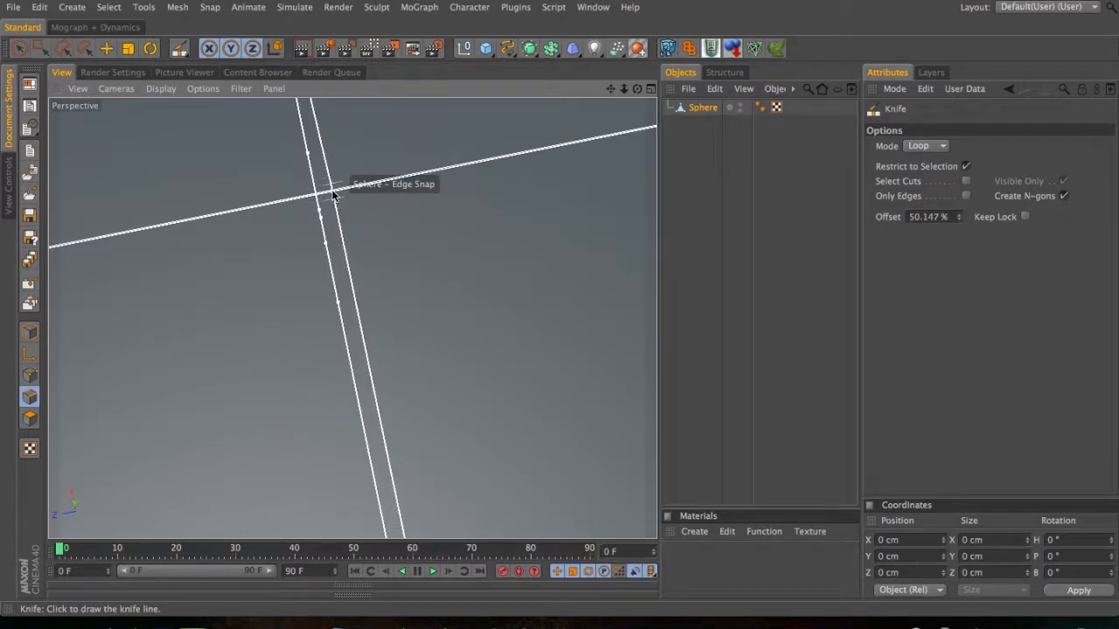
pyautogui.click(333, 190)
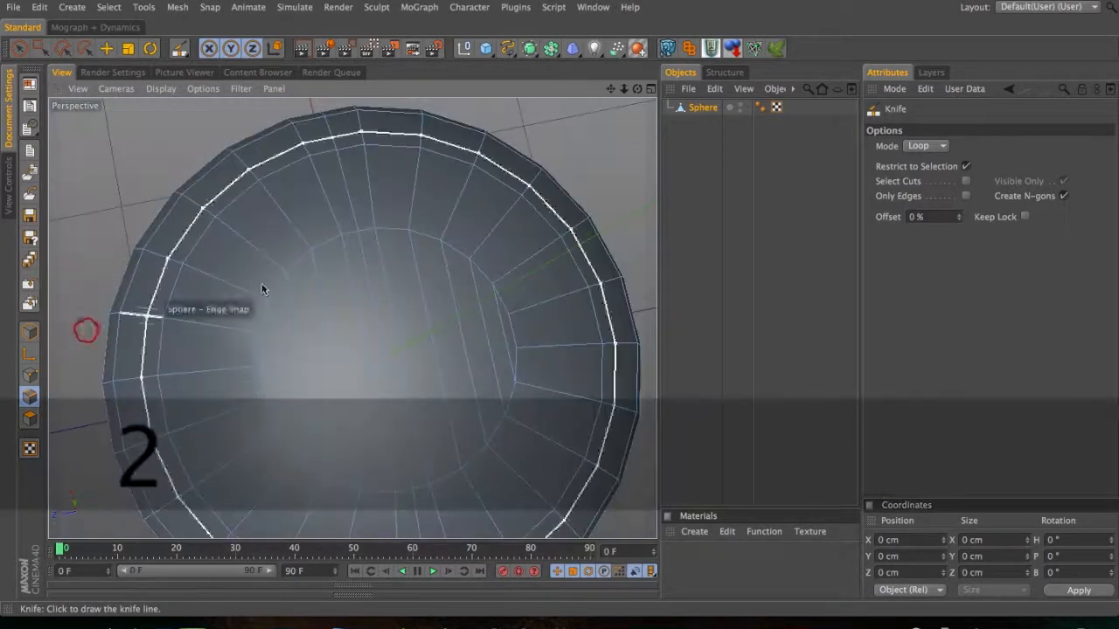
# - Frame the mesh in the Top view and set Rectangle Selection to tolerant, with only-visible selection turned off
pyautogui.click(309, 133)
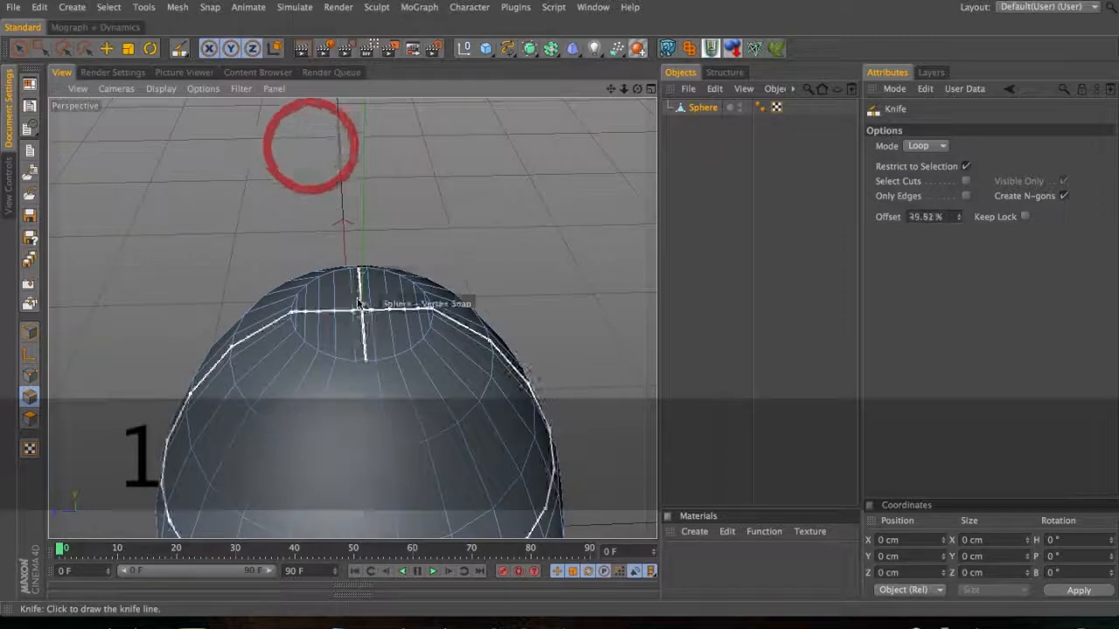
pyautogui.click(188, 291)
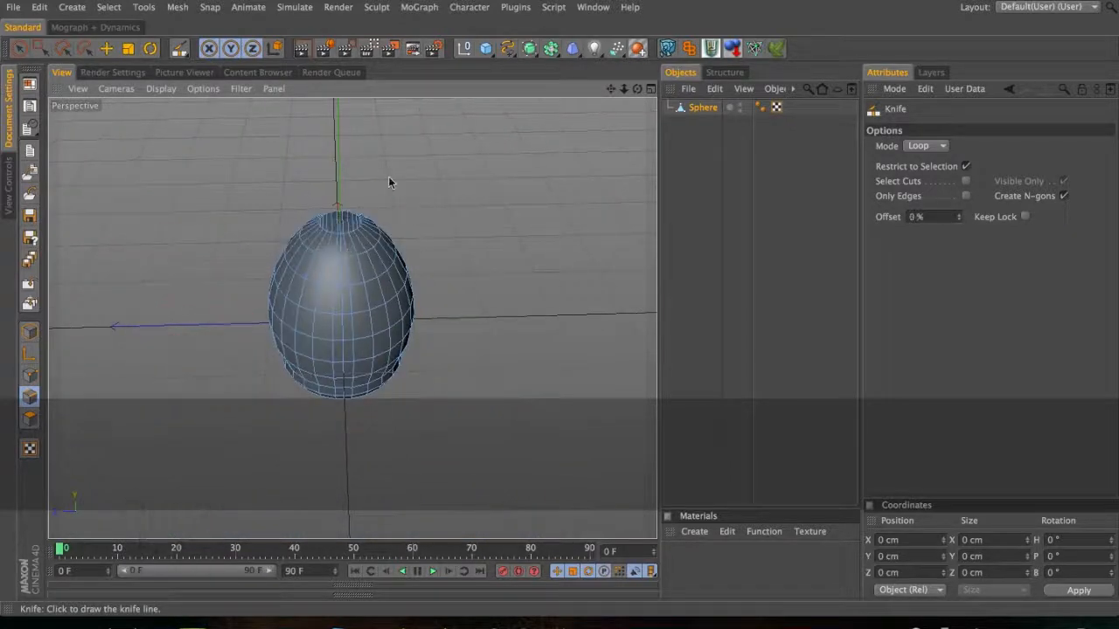
pyautogui.press('F2')
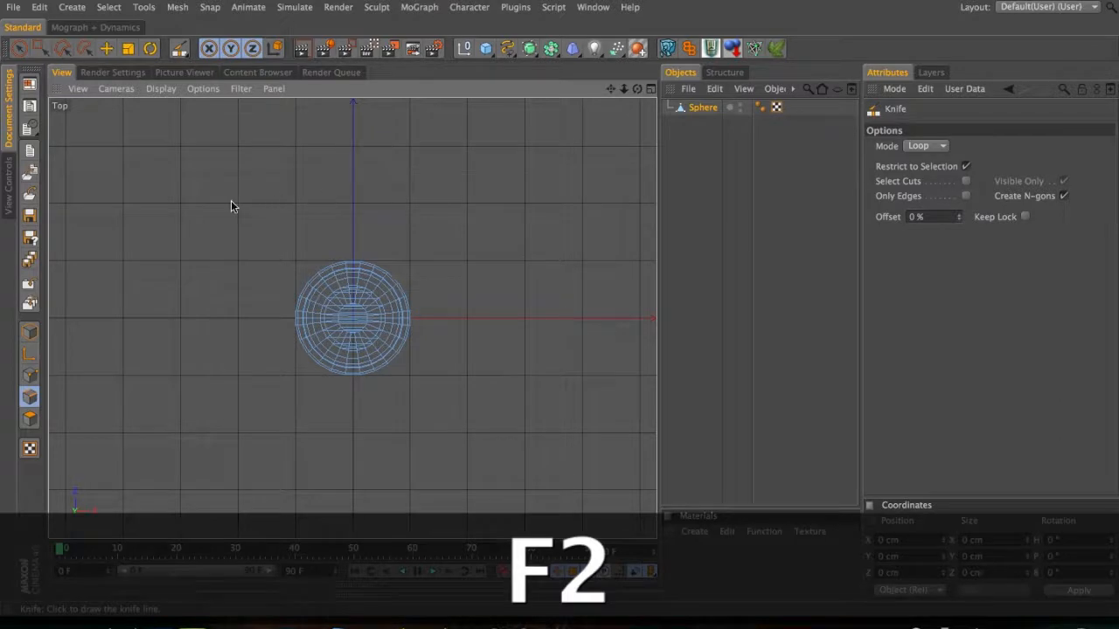
pyautogui.click(36, 50)
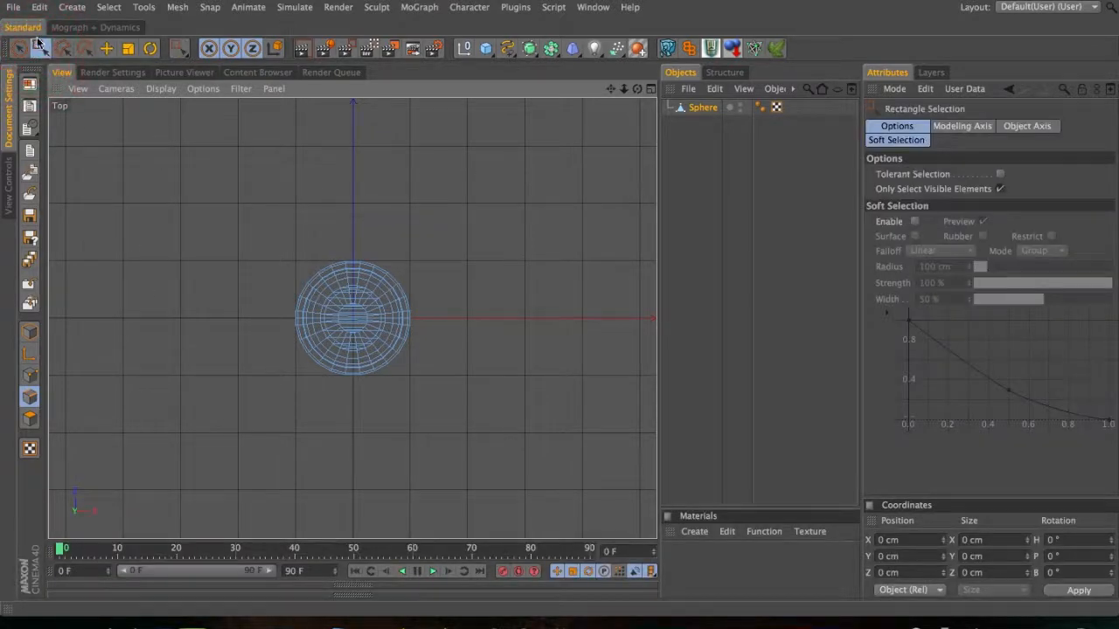
pyautogui.moveTo(159, 146); pyautogui.dragTo(228, 322)
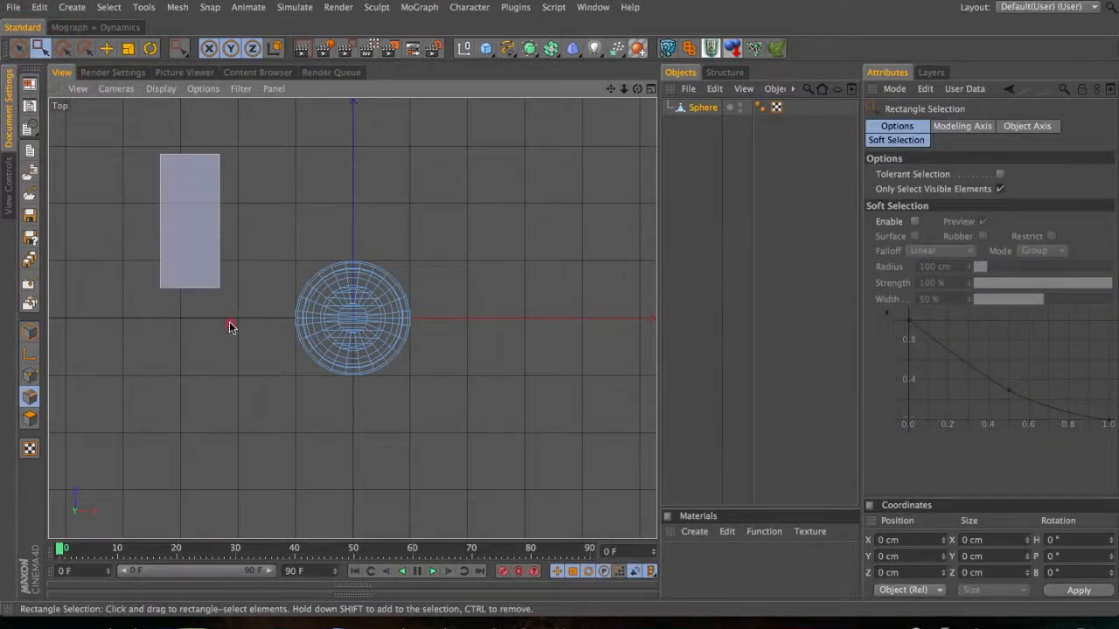
pyautogui.moveTo(185, 160); pyautogui.dragTo(252, 231)
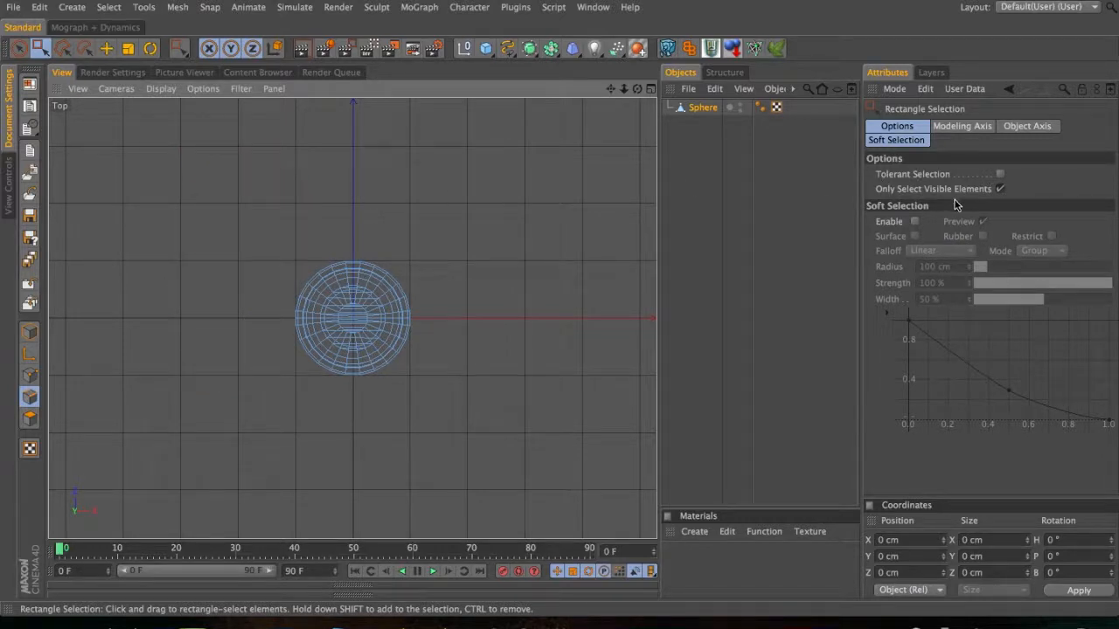
pyautogui.click(1002, 190)
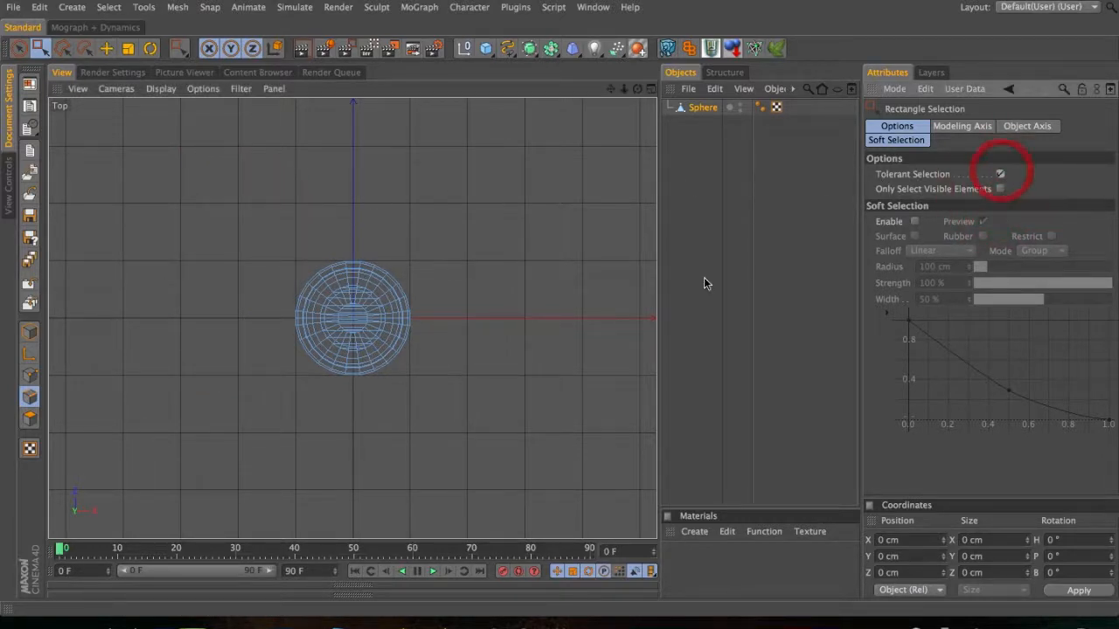
pyautogui.press('2')
pyautogui.moveTo(315, 291); pyautogui.dragTo(444, 275)
pyautogui.moveTo(412, 257); pyautogui.dragTo(420, 245)
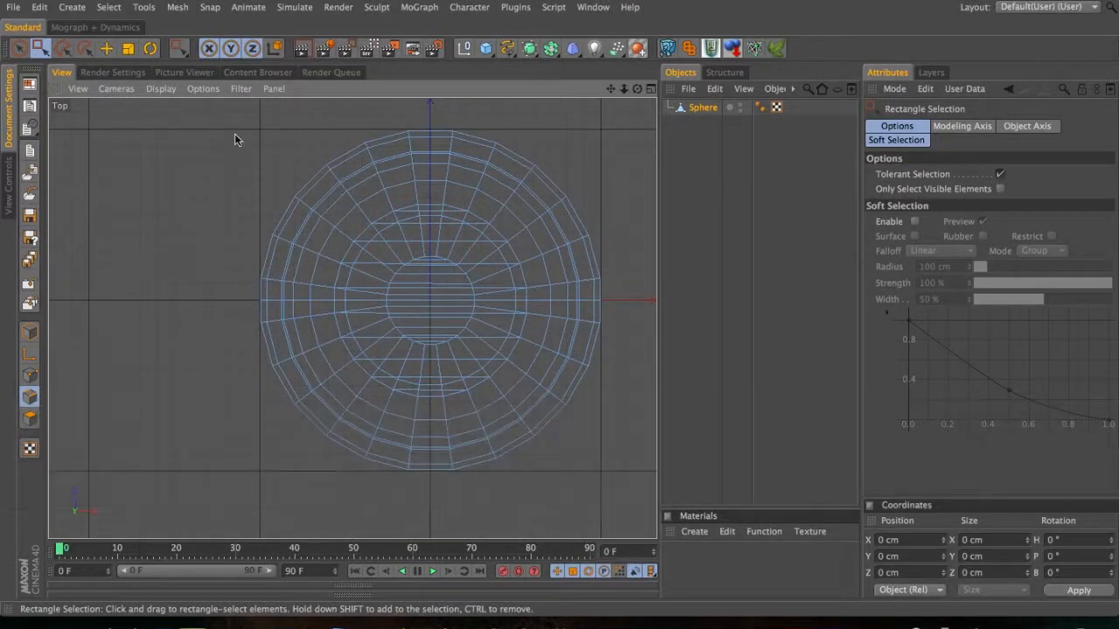
# - Try deleting the positive Z half of the mesh in Edge mode, and undo the deletion
pyautogui.moveTo(228, 110); pyautogui.dragTo(708, 295)
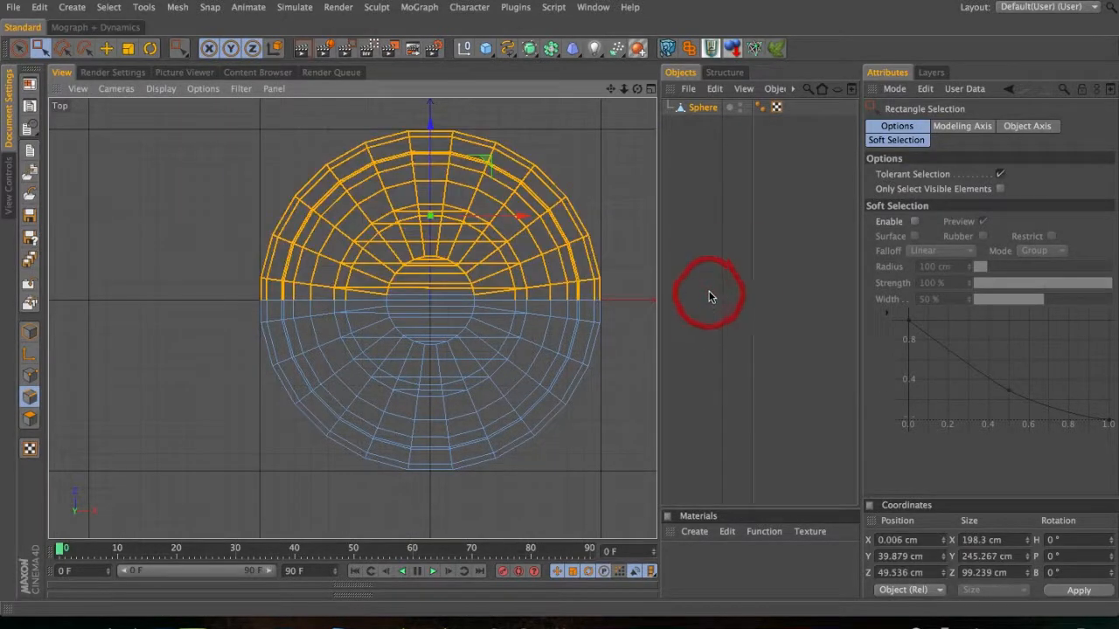
pyautogui.press('Delete')
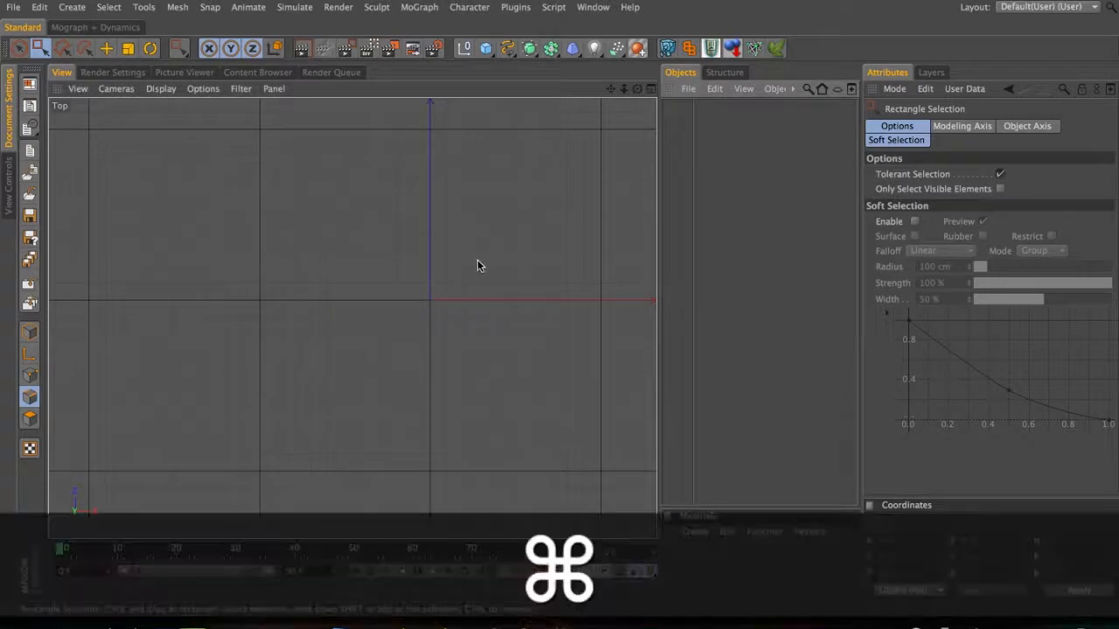
pyautogui.press('super+z')
# - Delete the polygons of the mesh's positive Z half in Polygon mode and optimize the remaining half
pyautogui.click(32, 418)
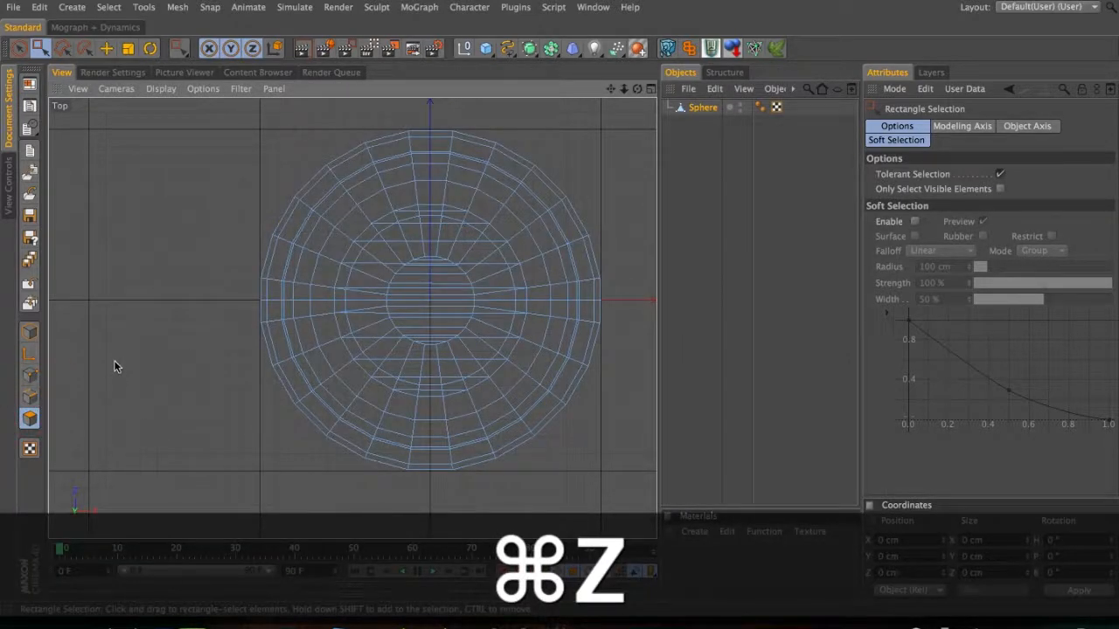
pyautogui.moveTo(208, 114); pyautogui.dragTo(687, 300)
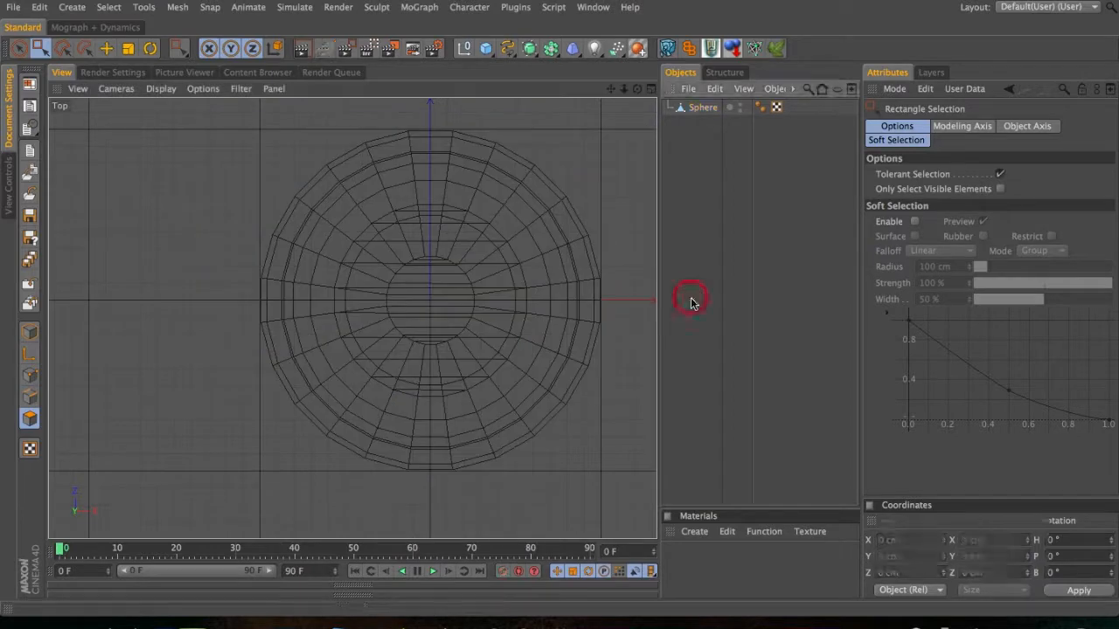
pyautogui.click(703, 107)
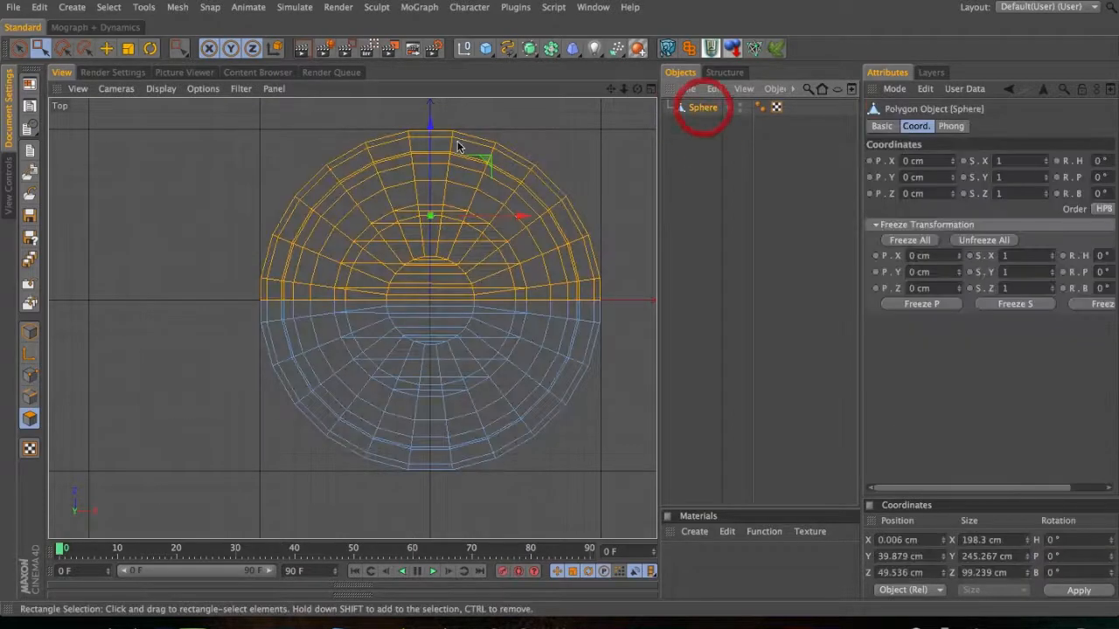
pyautogui.press('Delete')
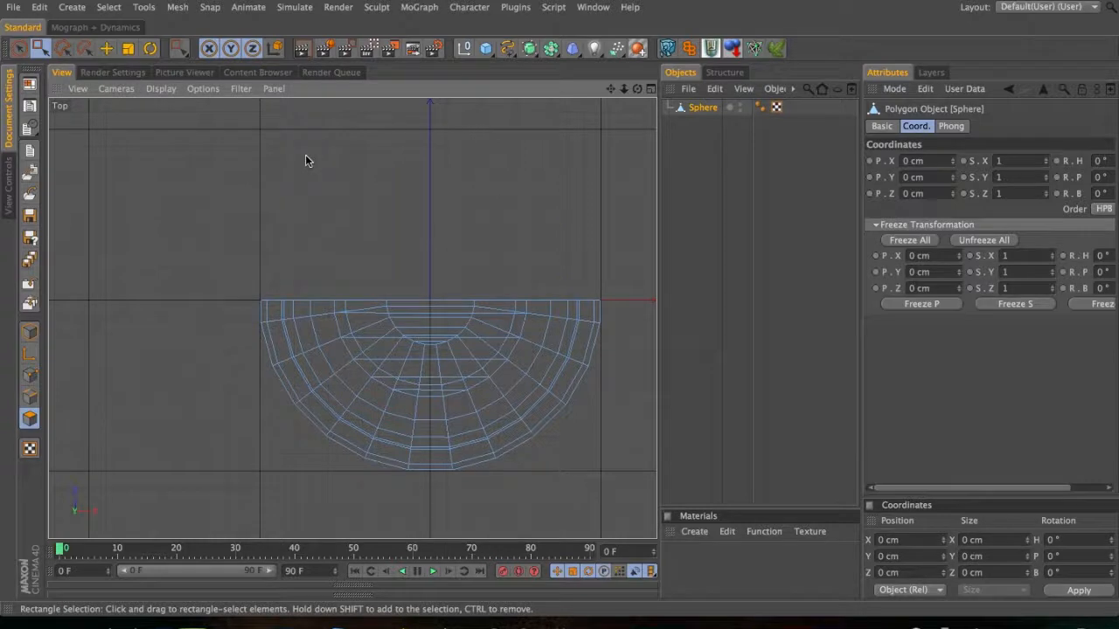
pyautogui.rightClick(353, 298)
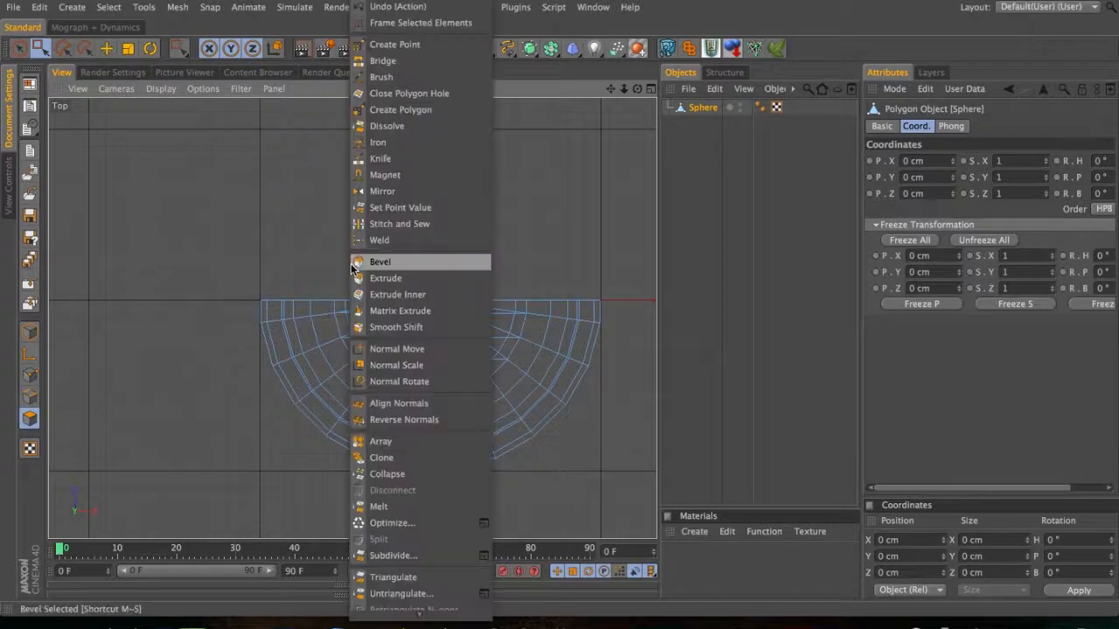
pyautogui.click(388, 528)
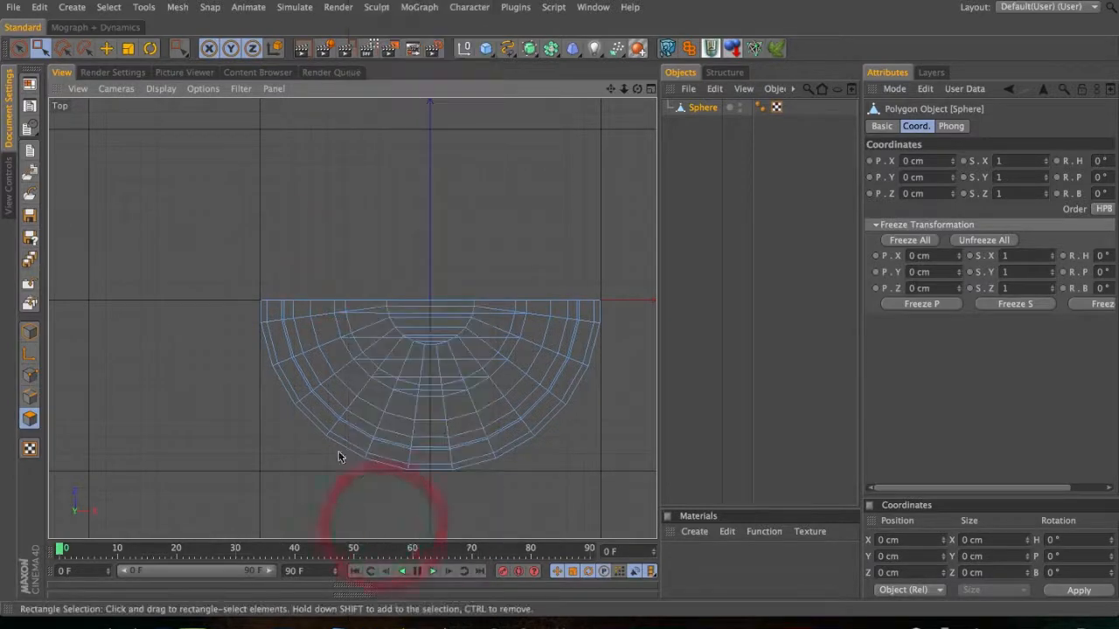
# - Show the half mesh in the Perspective view in Model mode and make it the child of a new Symmetry object
pyautogui.click(30, 332)
pyautogui.press('k')
pyautogui.press('F1')
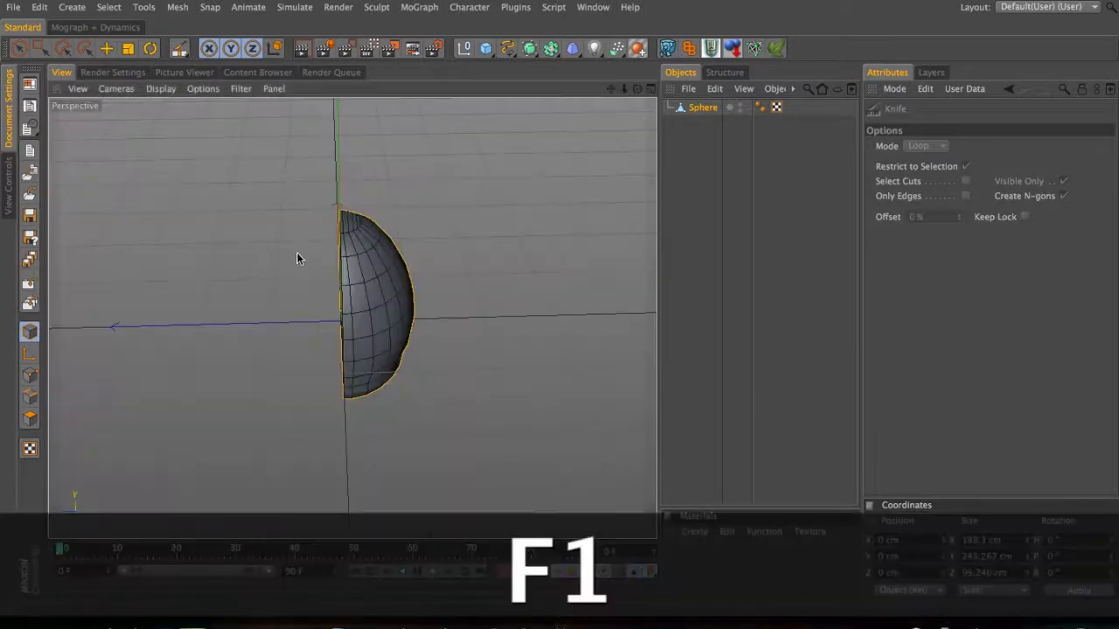
pyautogui.press('2')
pyautogui.moveTo(327, 300); pyautogui.dragTo(360, 282)
pyautogui.press('space')
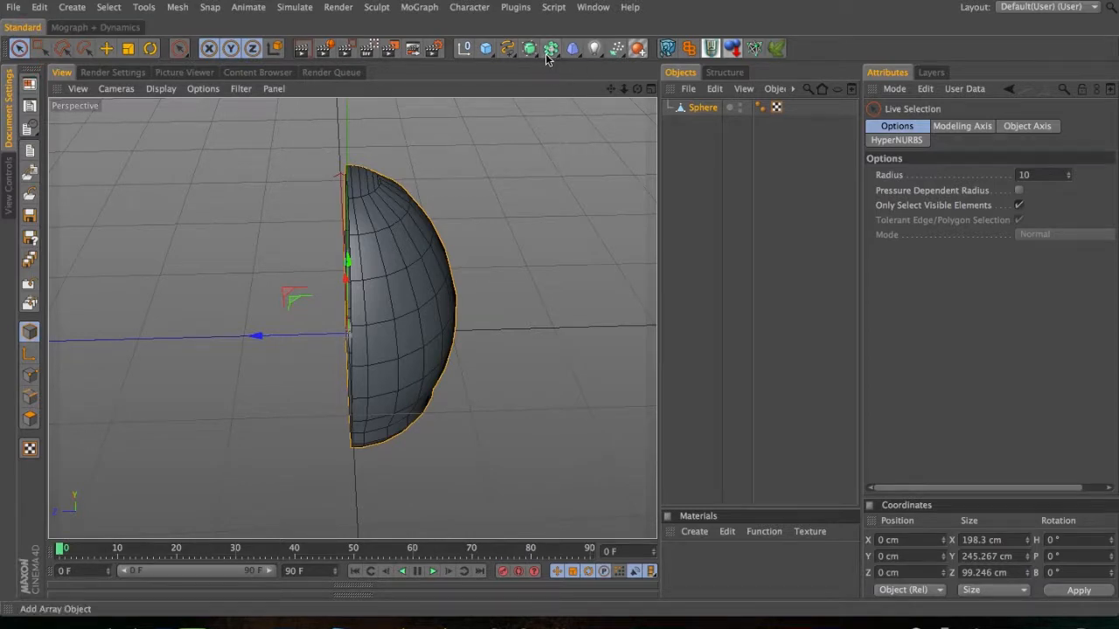
pyautogui.moveTo(528, 50); pyautogui.dragTo(761, 99)
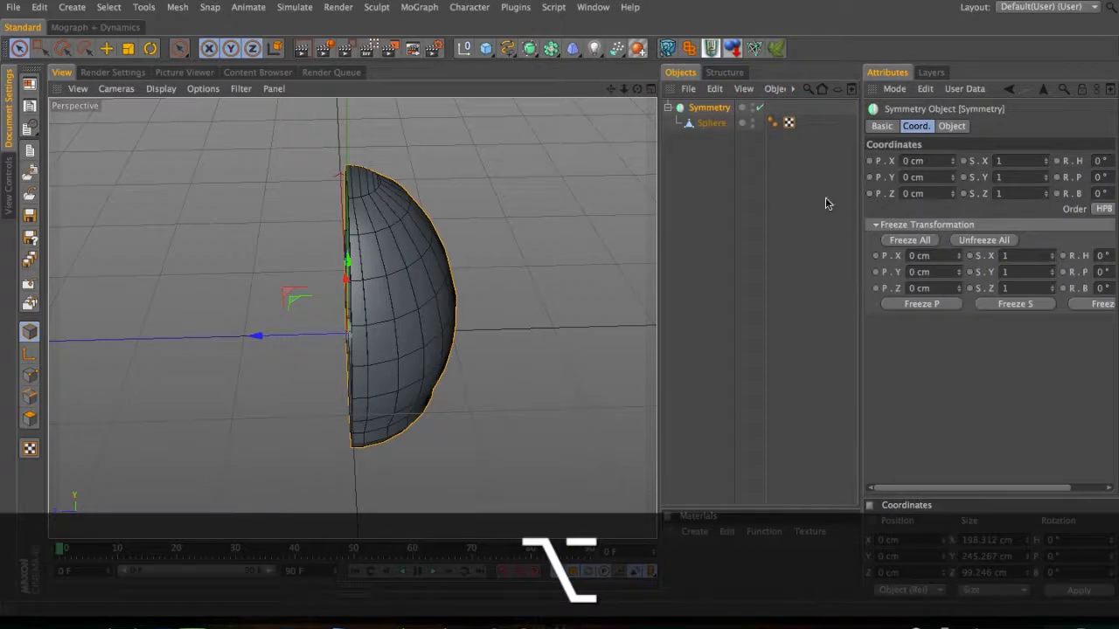
# - Set the Symmetry object's mirror plane to XY
pyautogui.click(951, 127)
pyautogui.click(960, 162)
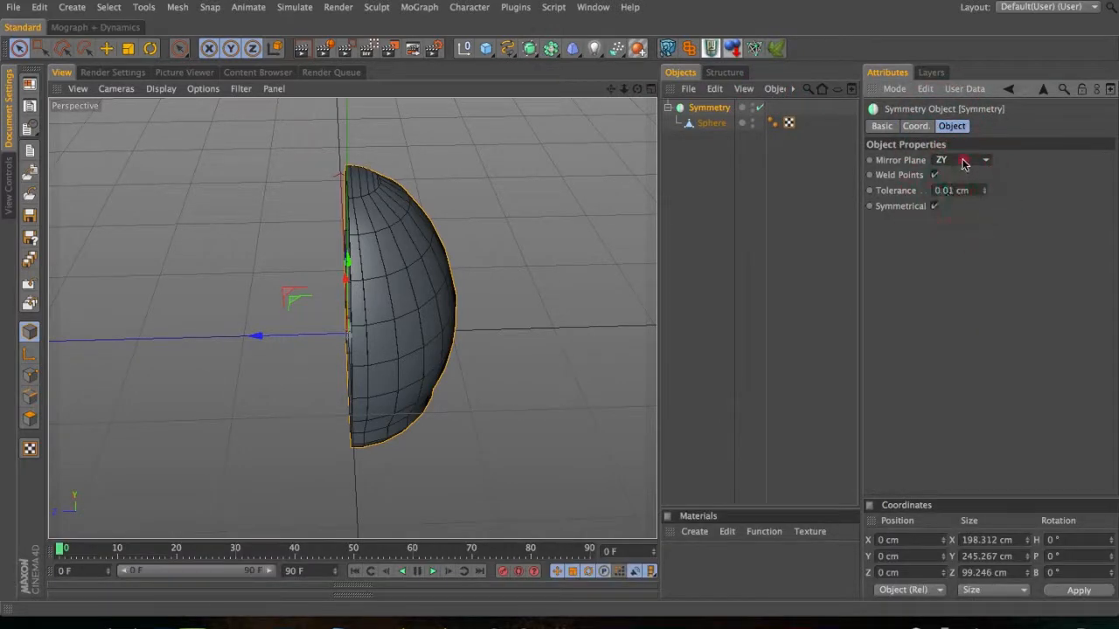
pyautogui.click(962, 165)
pyautogui.click(968, 175)
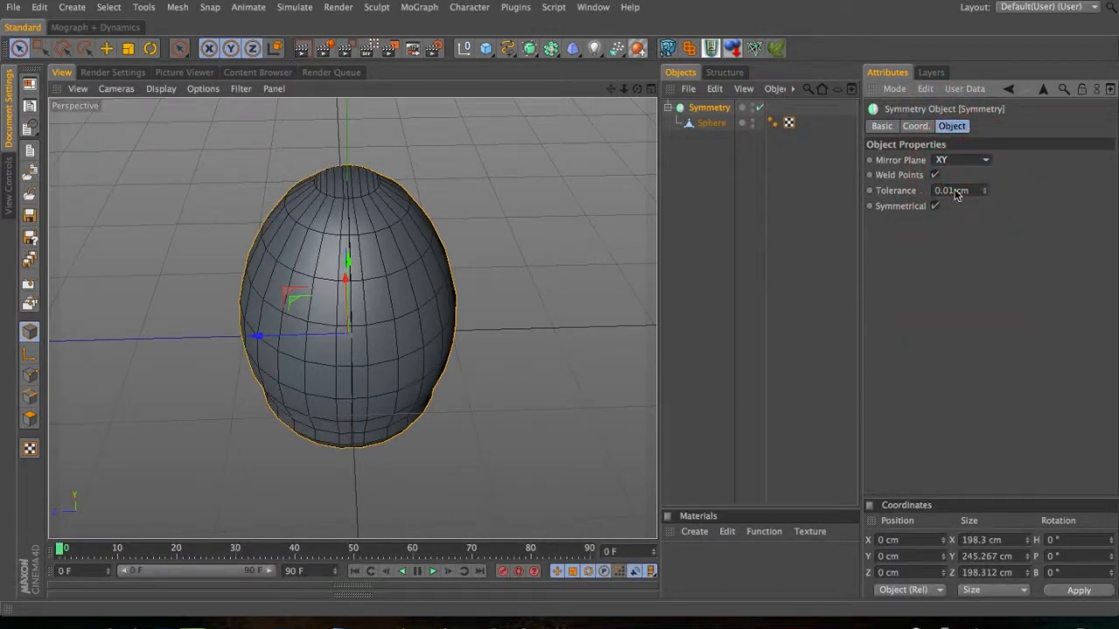
# - Try a weld tolerance of 0.2 cm on the Symmetry object and inspect the centre seam up close
pyautogui.write('2')
pyautogui.write('2')
pyautogui.moveTo(358, 257); pyautogui.dragTo(465, 325)
pyautogui.press('3')
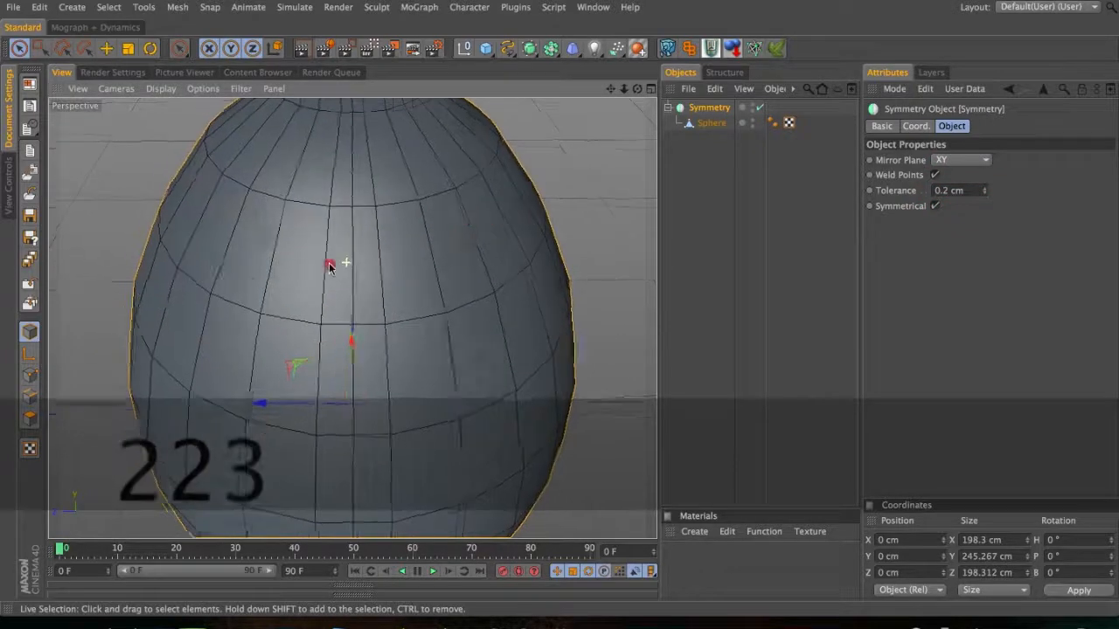
pyautogui.press('2')
pyautogui.press('3')
pyautogui.press('1')
pyautogui.press('3')
pyautogui.press('1')
pyautogui.press('2')
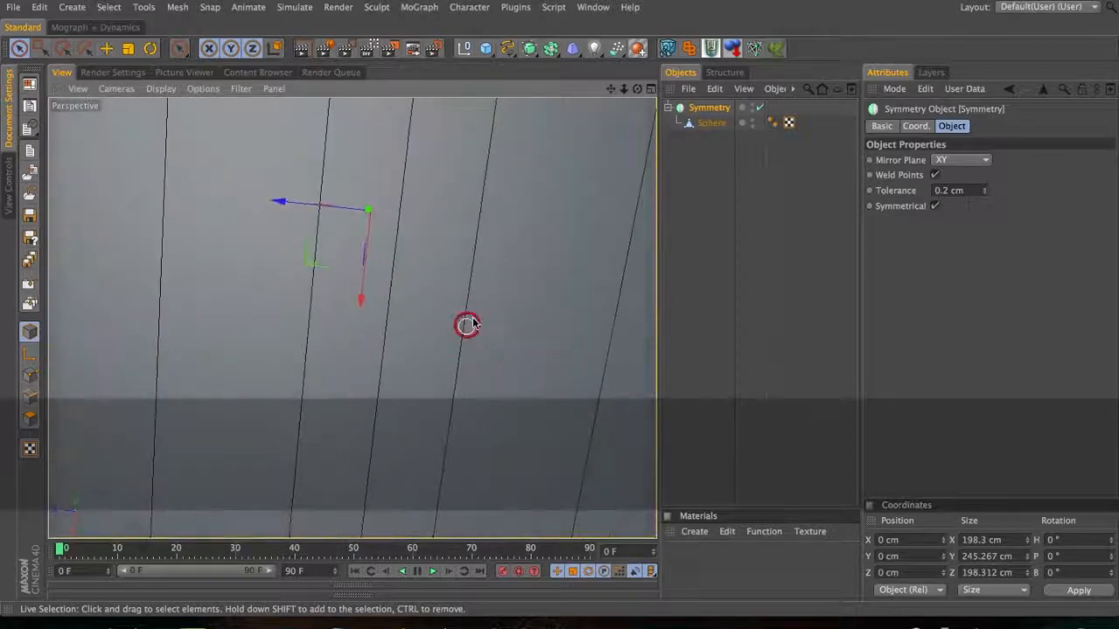
# - Try a weld tolerance of 0.01 cm on the Symmetry object and inspect the seam with the sphere selected in Edge mode
pyautogui.click(946, 190)
pyautogui.press('BackSpace')
pyautogui.write('01')
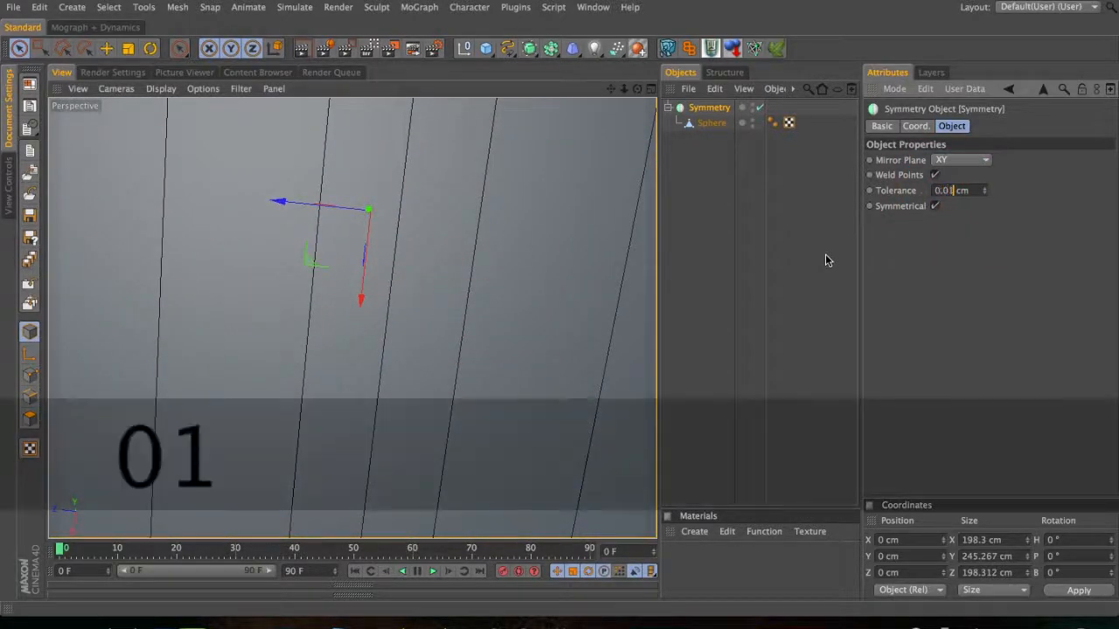
pyautogui.press('Return')
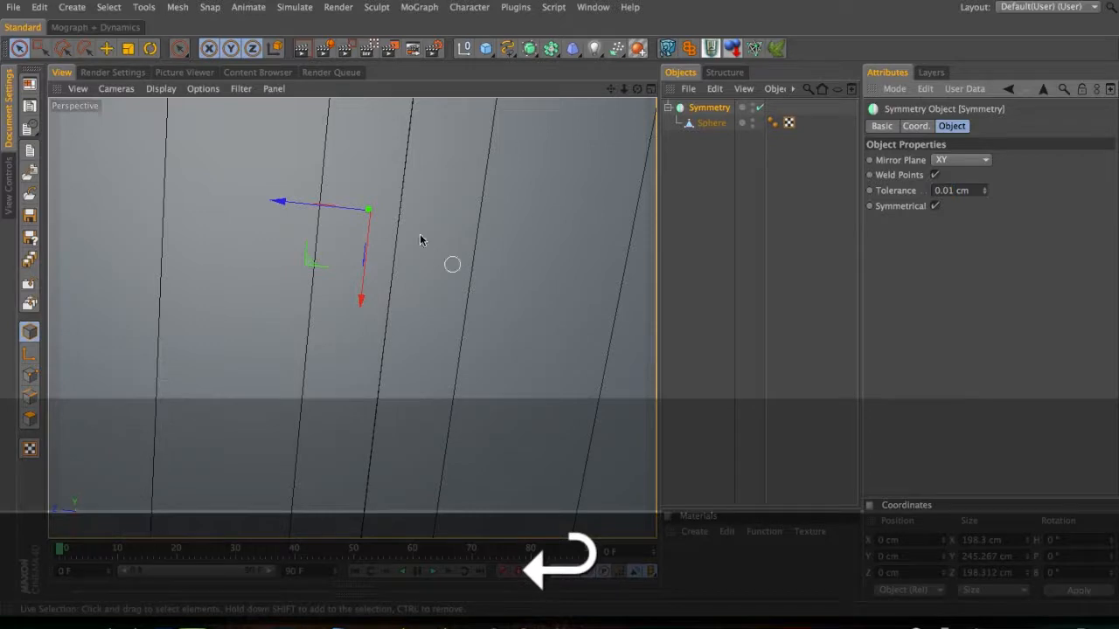
pyautogui.click(400, 188)
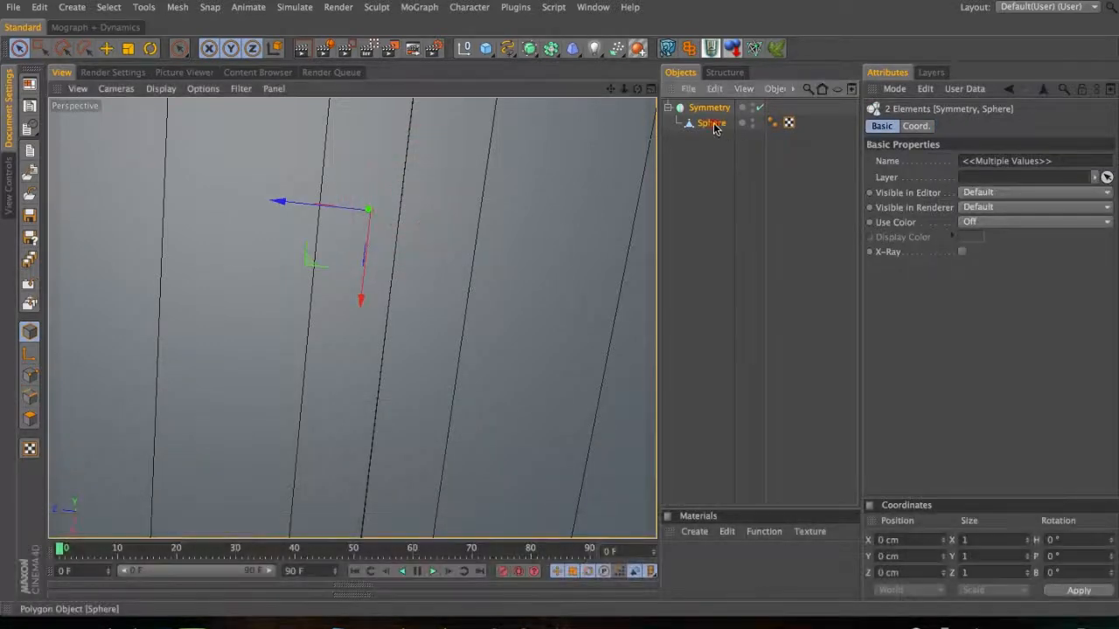
pyautogui.press('e')
pyautogui.click(401, 187)
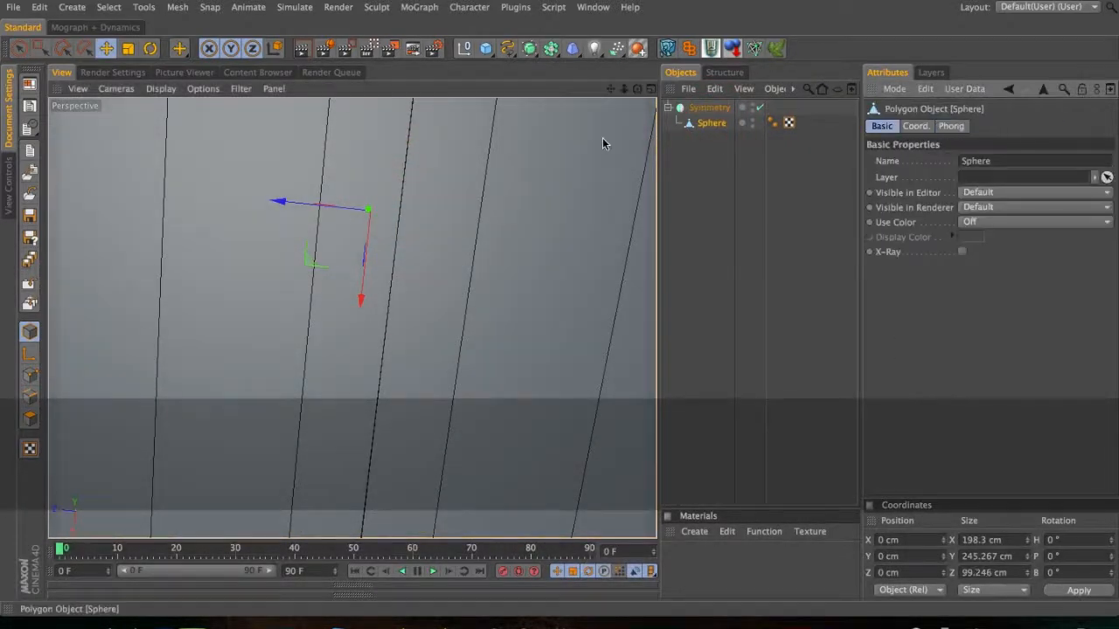
pyautogui.click(29, 400)
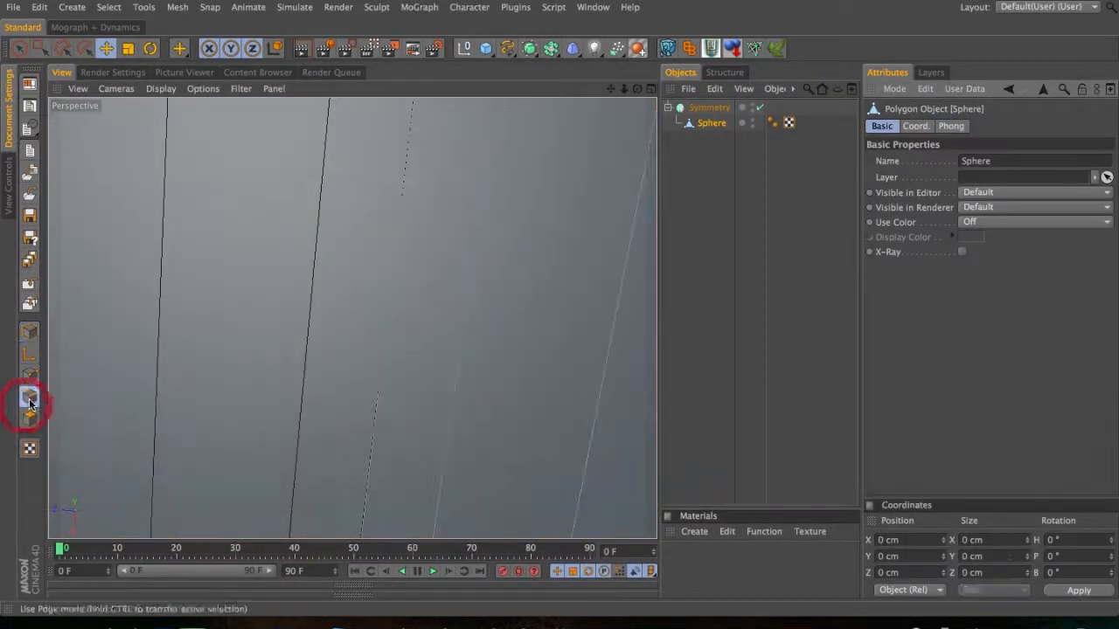
pyautogui.click(405, 201)
# - Set the Symmetry object's weld tolerance to 0.2 cm and check the mirrored mesh along its seam
pyautogui.click(710, 108)
pyautogui.moveTo(944, 193); pyautogui.dragTo(988, 222)
pyautogui.write('2')
pyautogui.press('Return')
pyautogui.press('2')
pyautogui.press('3')
pyautogui.moveTo(399, 240); pyautogui.dragTo(406, 196)
pyautogui.press('1')
pyautogui.press('3')
pyautogui.press('2')
pyautogui.press('3')
pyautogui.moveTo(373, 260); pyautogui.dragTo(442, 262)
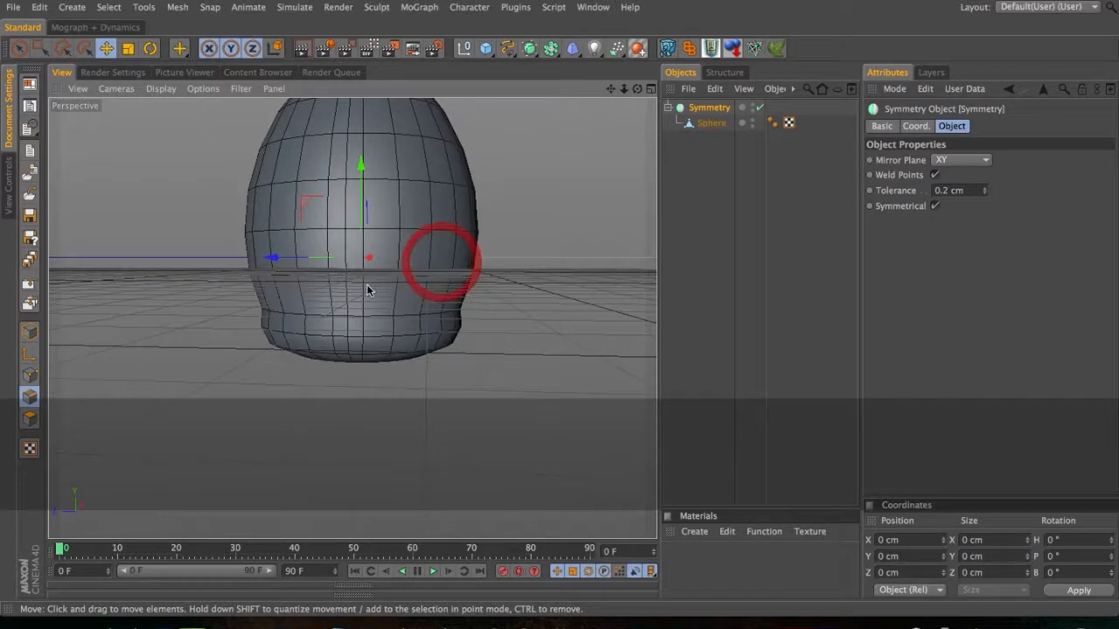
pyautogui.press('2')
pyautogui.moveTo(354, 312); pyautogui.dragTo(359, 267)
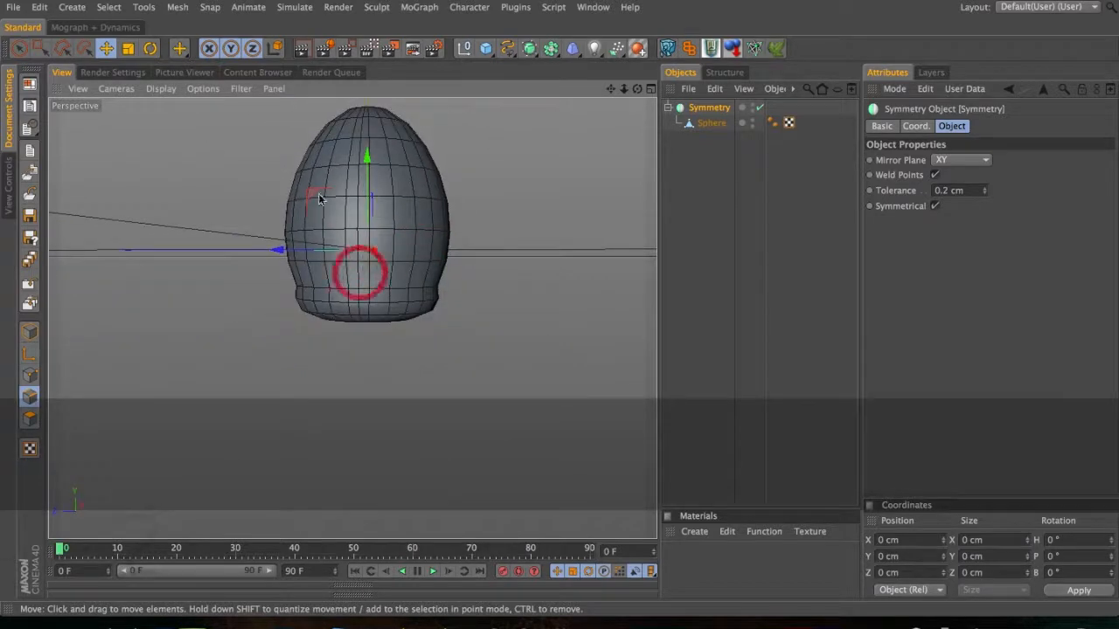
# - Hide the grid in the Perspective view and frame the front of the egg
pyautogui.click(241, 88)
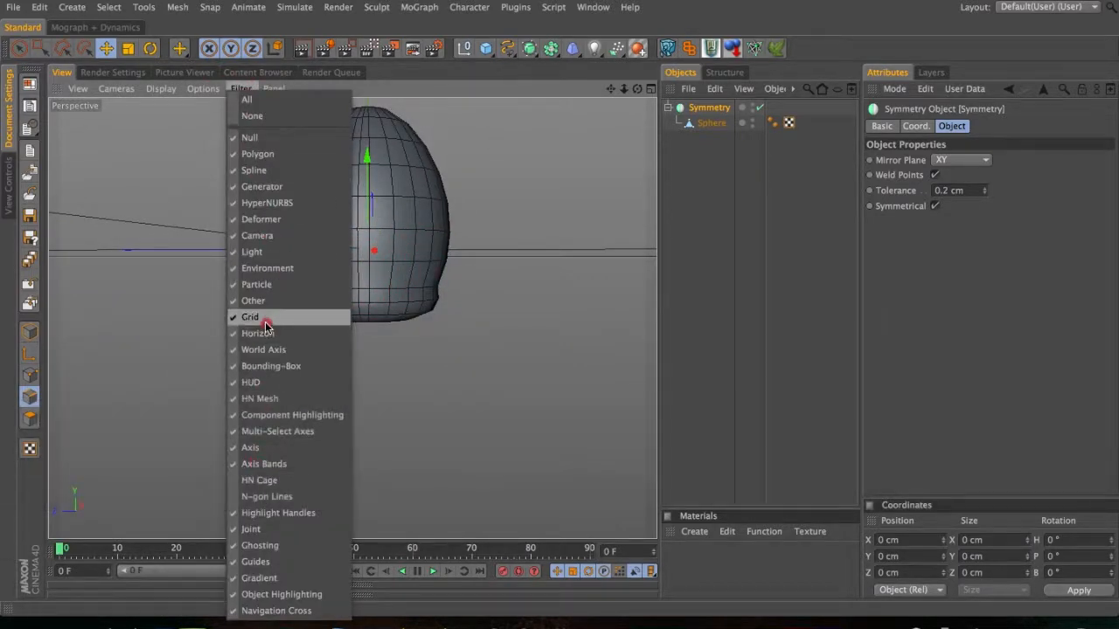
pyautogui.click(253, 317)
pyautogui.press('3')
pyautogui.moveTo(268, 318); pyautogui.dragTo(375, 328)
pyautogui.press('2')
pyautogui.moveTo(379, 264); pyautogui.dragTo(389, 210)
pyautogui.press('1')
pyautogui.press('3')
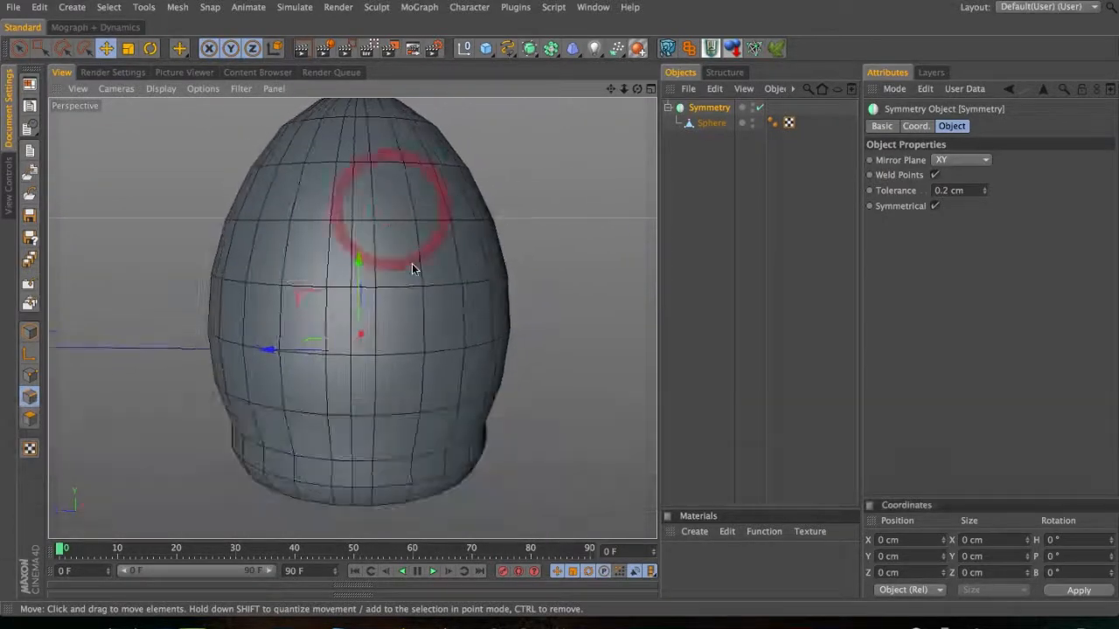
# - Select two adjacent polygons on the upper front of the sphere mesh in Polygon mode with Live Selection
pyautogui.press('9')
pyautogui.click(30, 417)
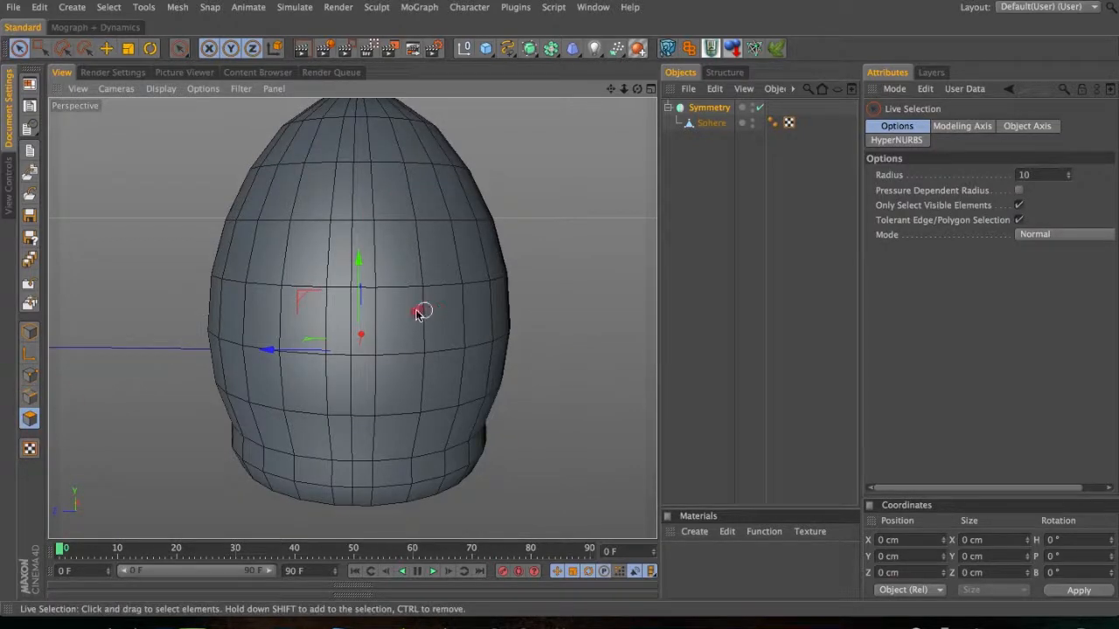
pyautogui.click(711, 123)
pyautogui.click(403, 260)
pyautogui.moveTo(403, 260); pyautogui.dragTo(431, 255)
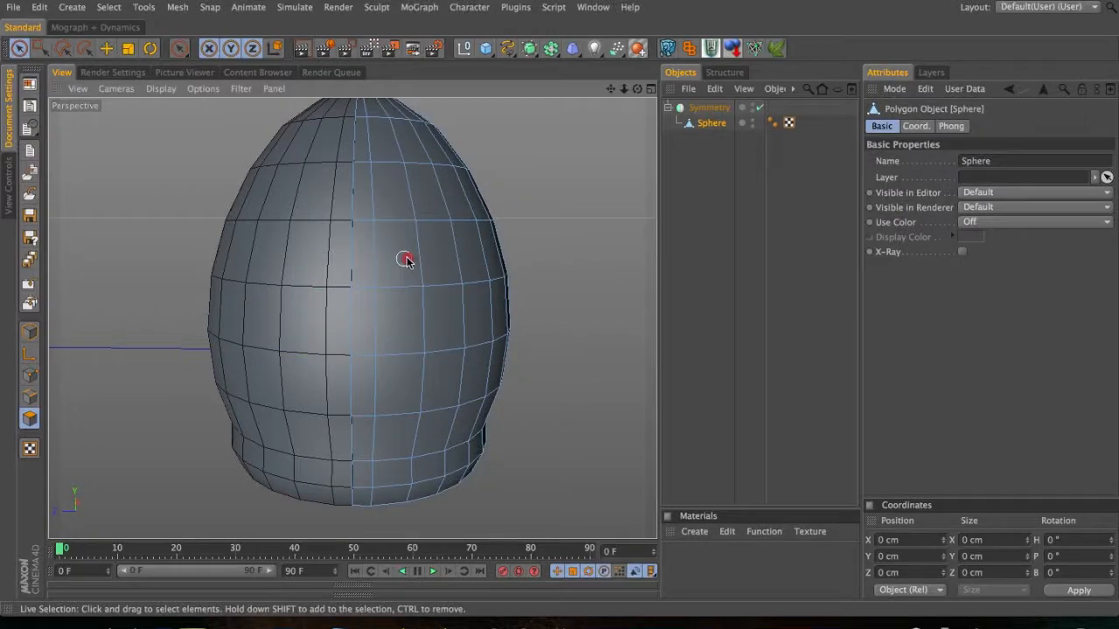
pyautogui.press('3')
pyautogui.moveTo(417, 312)
pyautogui.mouseDown()
pyautogui.moveTo(312, 318)
pyautogui.moveTo(306, 304)
pyautogui.moveTo(431, 264)
pyautogui.moveTo(422, 167)
pyautogui.moveTo(302, 252)
pyautogui.moveTo(177, 280)
pyautogui.moveTo(296, 275)
pyautogui.mouseUp()
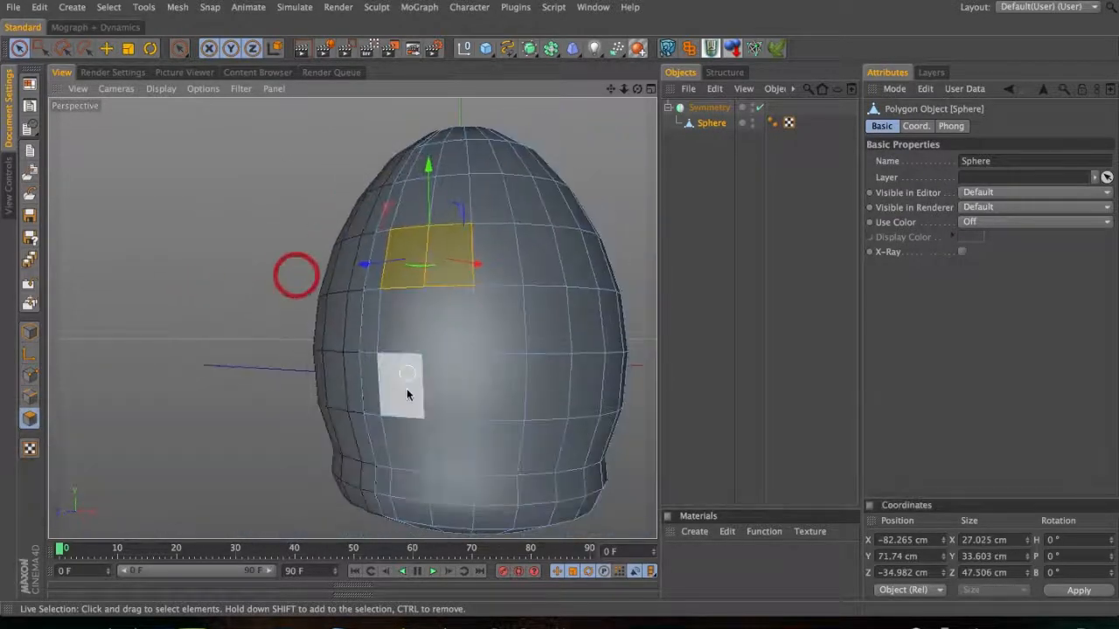
# - Try selecting the two polygons one row lower, and return to the pair above them
pyautogui.moveTo(404, 318); pyautogui.dragTo(499, 332)
pyautogui.press('3')
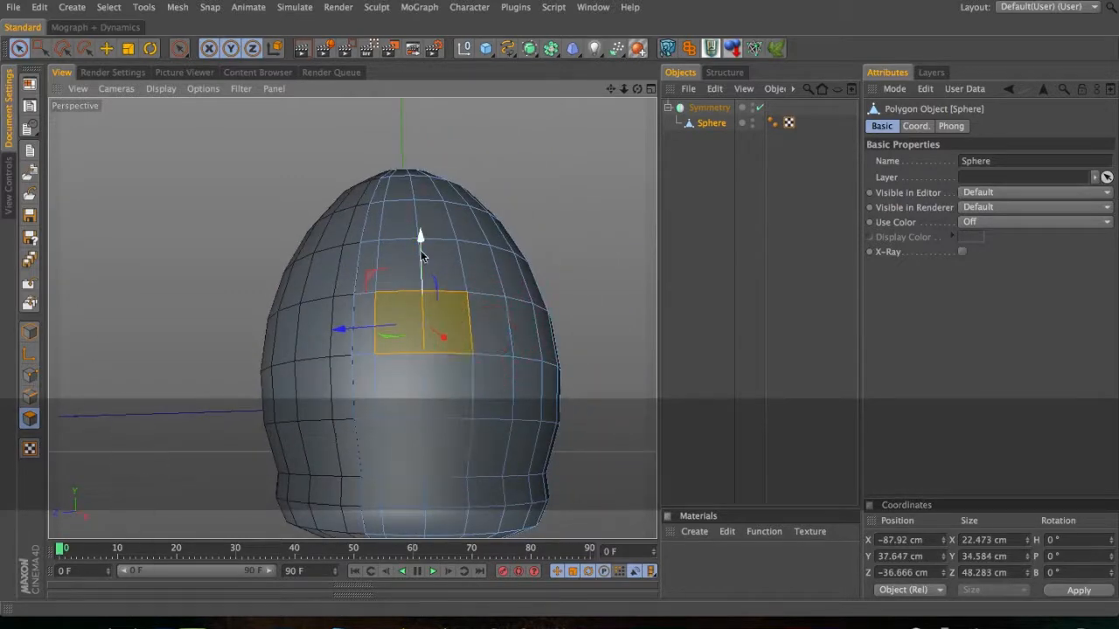
pyautogui.click(444, 264)
pyautogui.moveTo(402, 265); pyautogui.dragTo(405, 267)
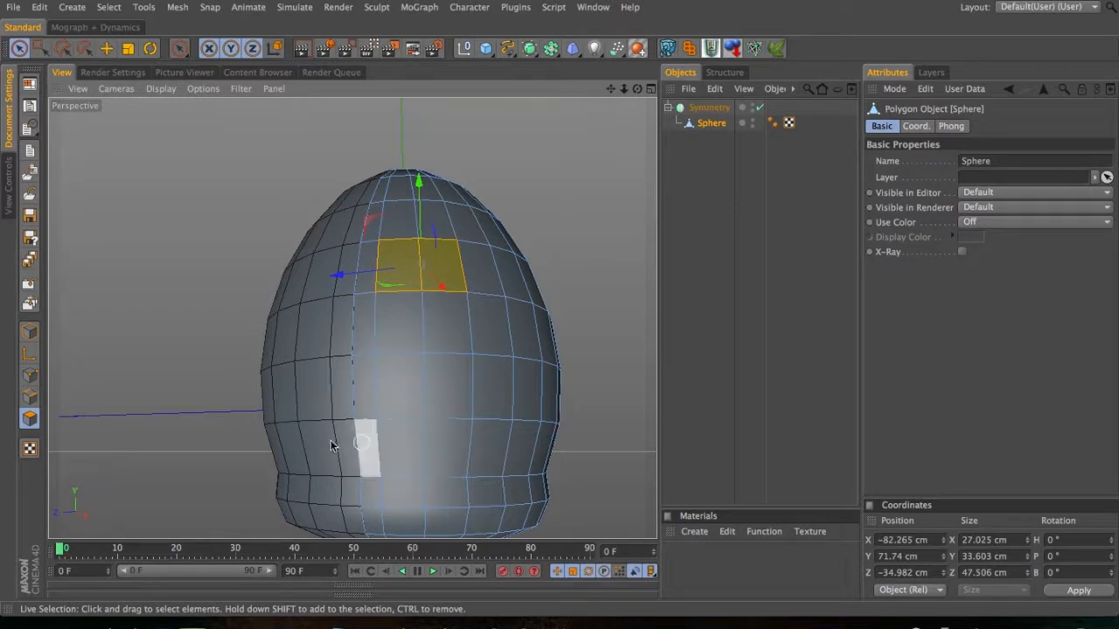
pyautogui.press('3')
pyautogui.moveTo(402, 391); pyautogui.dragTo(463, 431)
pyautogui.press('1')
pyautogui.moveTo(407, 468)
pyautogui.mouseDown()
pyautogui.moveTo(406, 352)
pyautogui.moveTo(405, 488)
pyautogui.mouseUp()
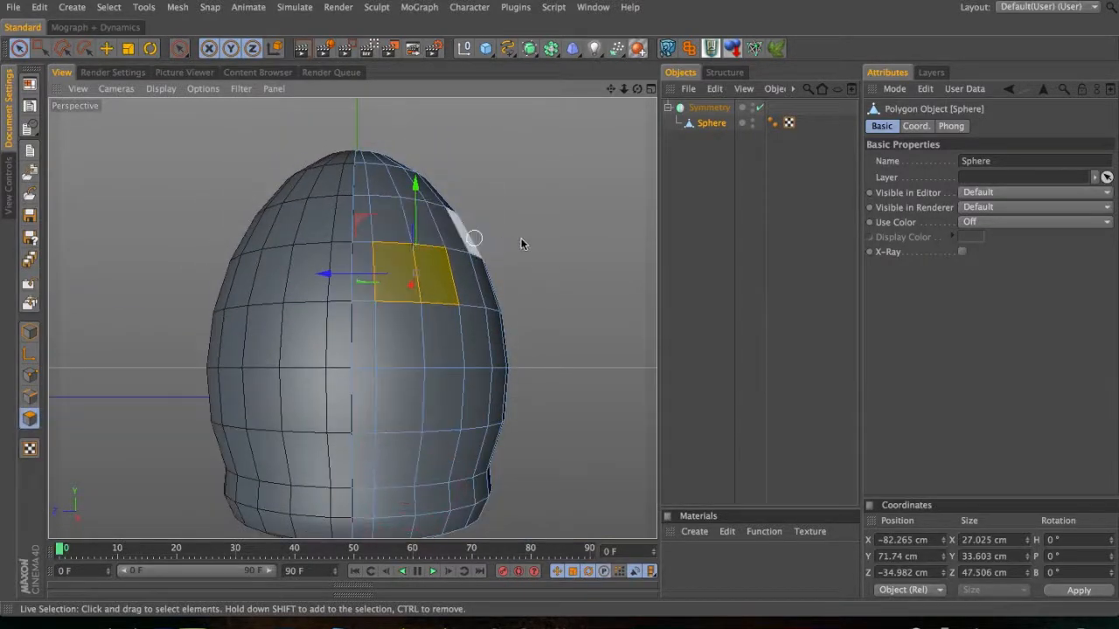
# - Extrude the two selected polygons inward by about 1.4 cm and scale them
pyautogui.press('d')
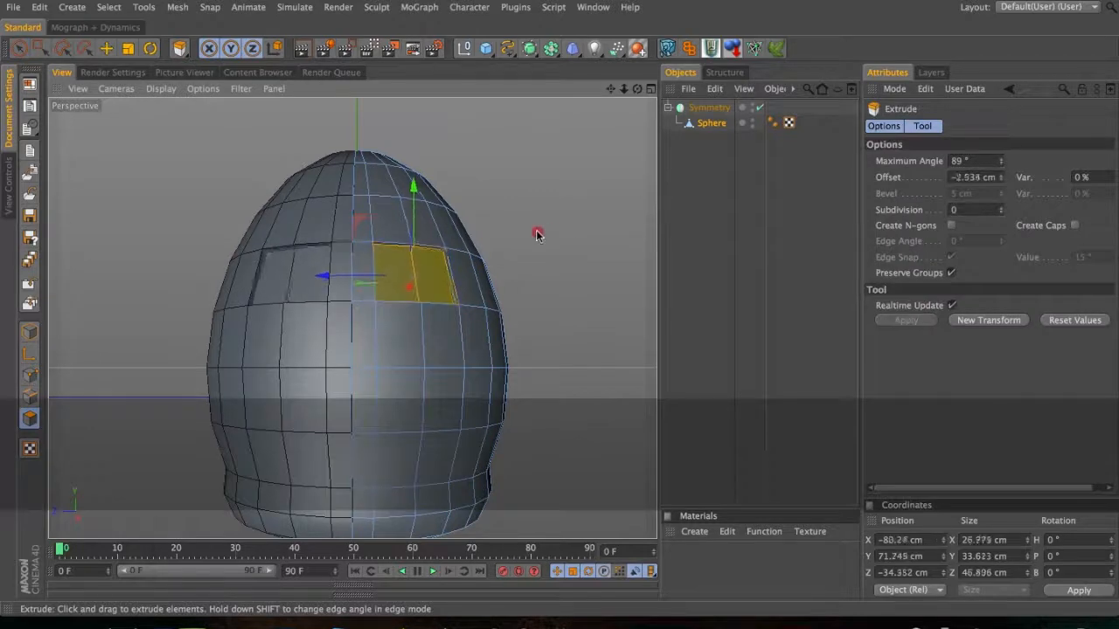
pyautogui.moveTo(525, 241); pyautogui.dragTo(549, 234)
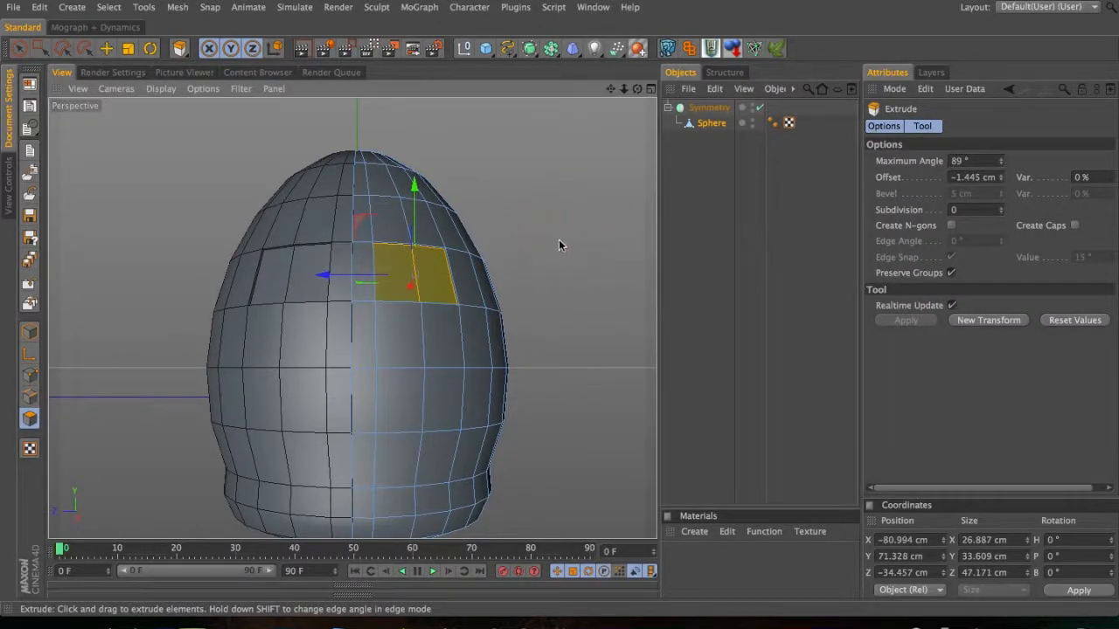
pyautogui.press('t')
pyautogui.moveTo(567, 212); pyautogui.dragTo(566, 238)
# - Extrude the eye polygons farther inward in further passes, scaling the innermost faces down to about 77%
pyautogui.press('d')
pyautogui.press('t')
pyautogui.press('d')
pyautogui.moveTo(582, 233); pyautogui.dragTo(536, 253)
pyautogui.press('t')
pyautogui.moveTo(535, 252); pyautogui.dragTo(417, 281)
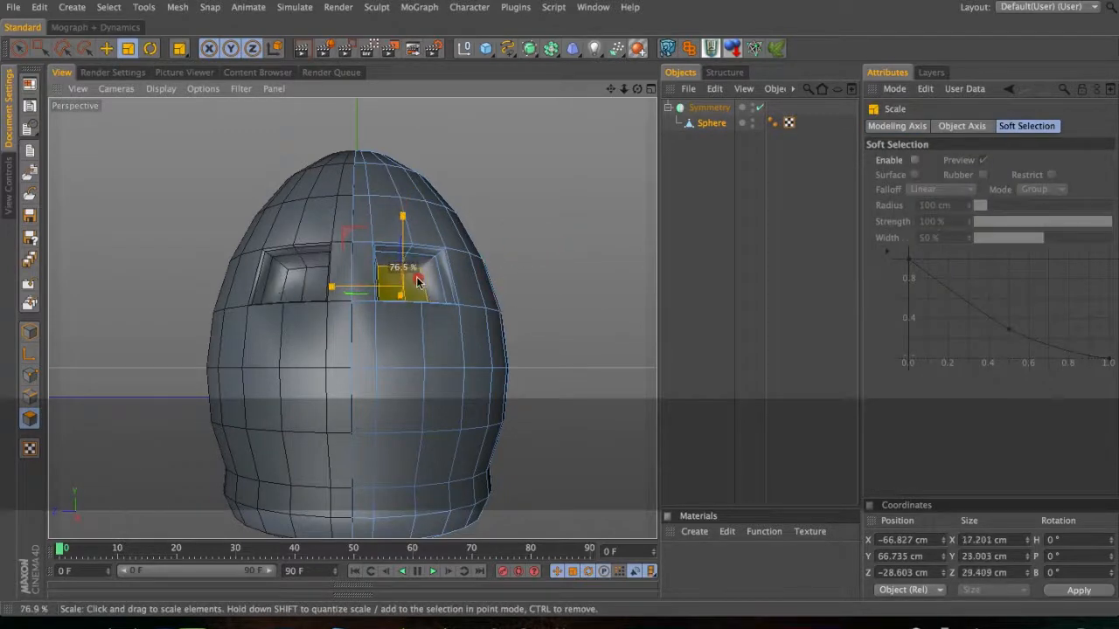
# - Place the Symmetry object inside a new HyperNURBS object
pyautogui.press('space')
pyautogui.click(551, 235)
pyautogui.click(709, 108)
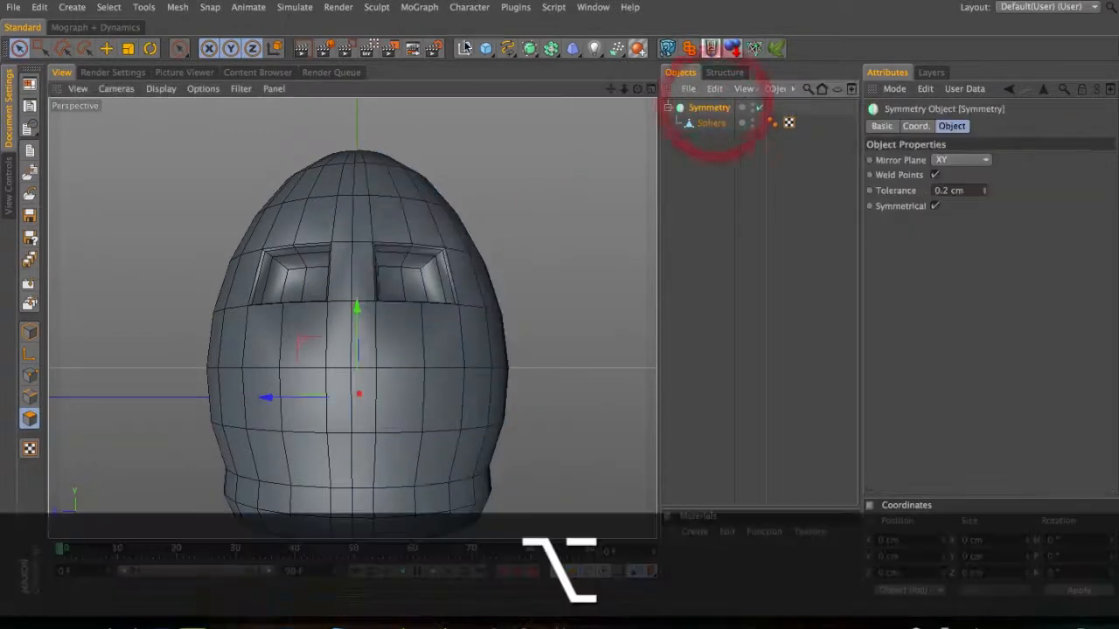
pyautogui.keyDown('alt'); pyautogui.moveTo(531, 50); pyautogui.dragTo(574, 67); pyautogui.keyUp('alt')
pyautogui.click(572, 189)
# - Examine the smoothed mesh around the eye sockets and the top of the egg
pyautogui.press('3')
pyautogui.moveTo(425, 311); pyautogui.dragTo(324, 394)
pyautogui.press('2')
pyautogui.moveTo(325, 394); pyautogui.dragTo(437, 194)
pyautogui.press('3')
pyautogui.press('3')
pyautogui.moveTo(370, 202); pyautogui.dragTo(445, 237)
pyautogui.press('2')
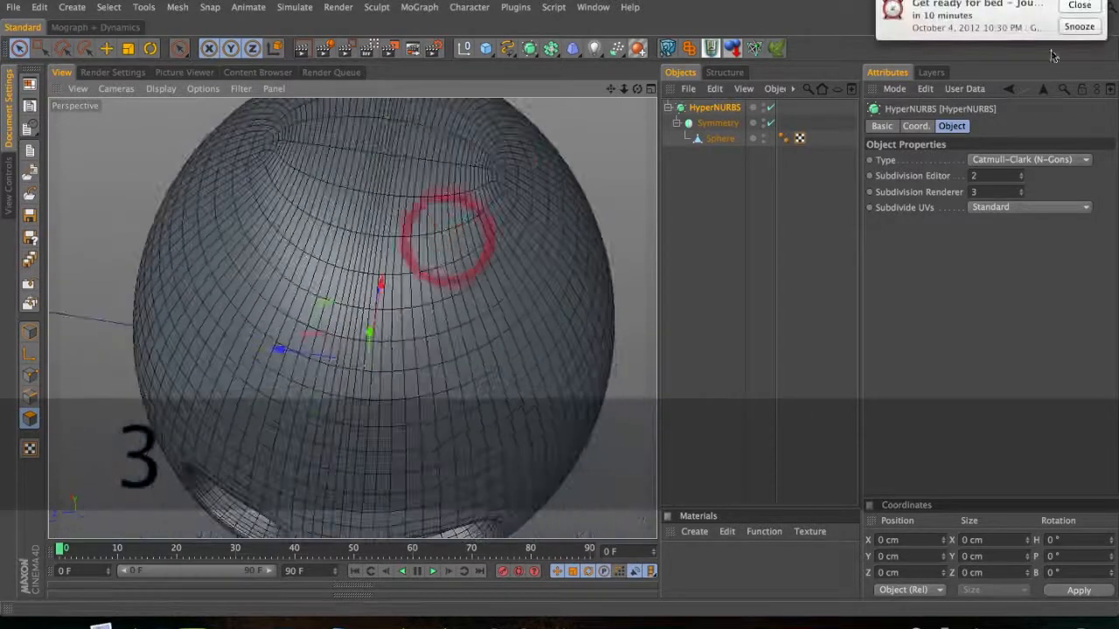
pyautogui.click(1074, 6)
pyautogui.moveTo(419, 185); pyautogui.dragTo(402, 267)
pyautogui.press('3')
pyautogui.moveTo(309, 303); pyautogui.dragTo(304, 140)
# - Deselect all objects, switch the viewport display to shading without lines, and frame the eye sockets
pyautogui.click(725, 187)
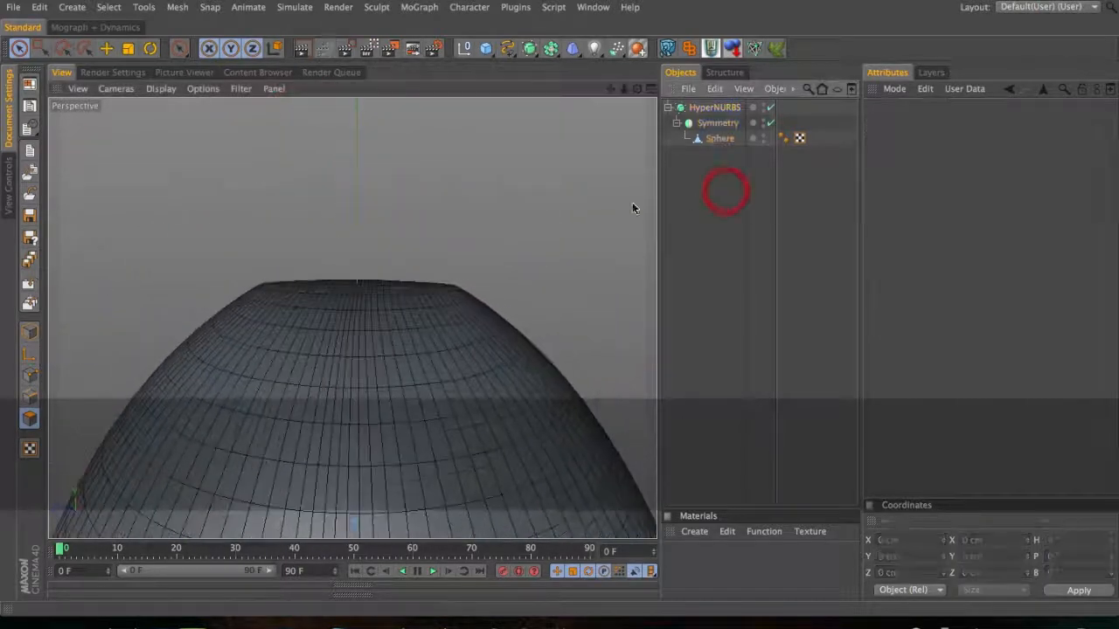
pyautogui.click(161, 88)
pyautogui.click(181, 113)
pyautogui.press('3')
pyautogui.moveTo(352, 263); pyautogui.dragTo(320, 167)
pyautogui.press('1')
pyautogui.press('2')
pyautogui.moveTo(320, 390); pyautogui.dragTo(358, 306)
pyautogui.press('3')
pyautogui.press('1')
# - Set the HyperNURBS editor subdivision to 3 and disable the HyperNURBS object
pyautogui.click(715, 108)
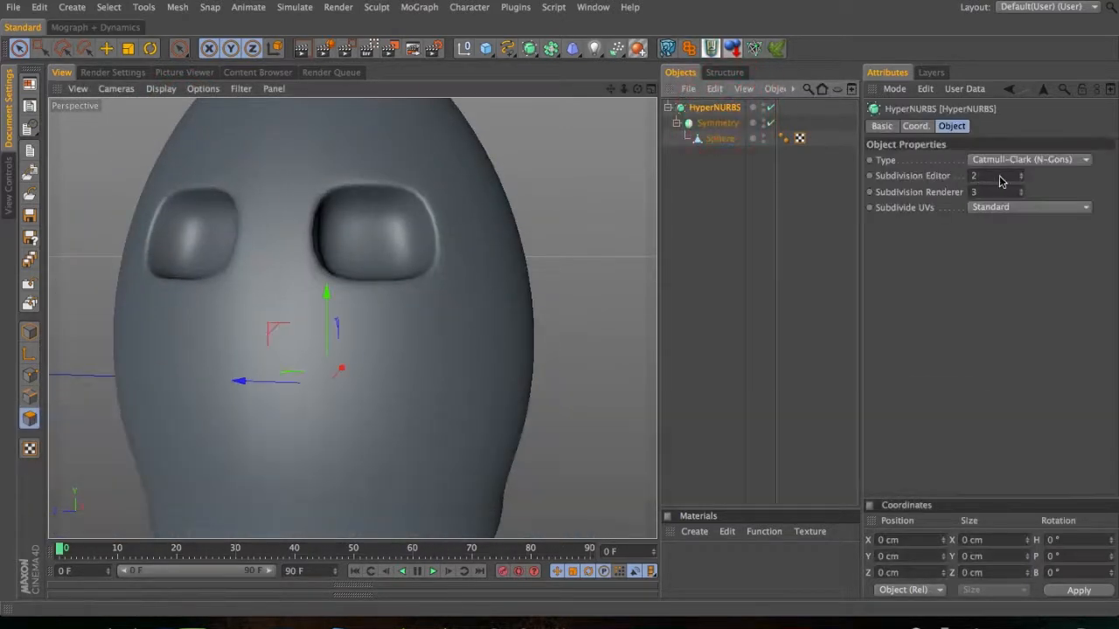
pyautogui.write('3')
pyautogui.press('Tab')
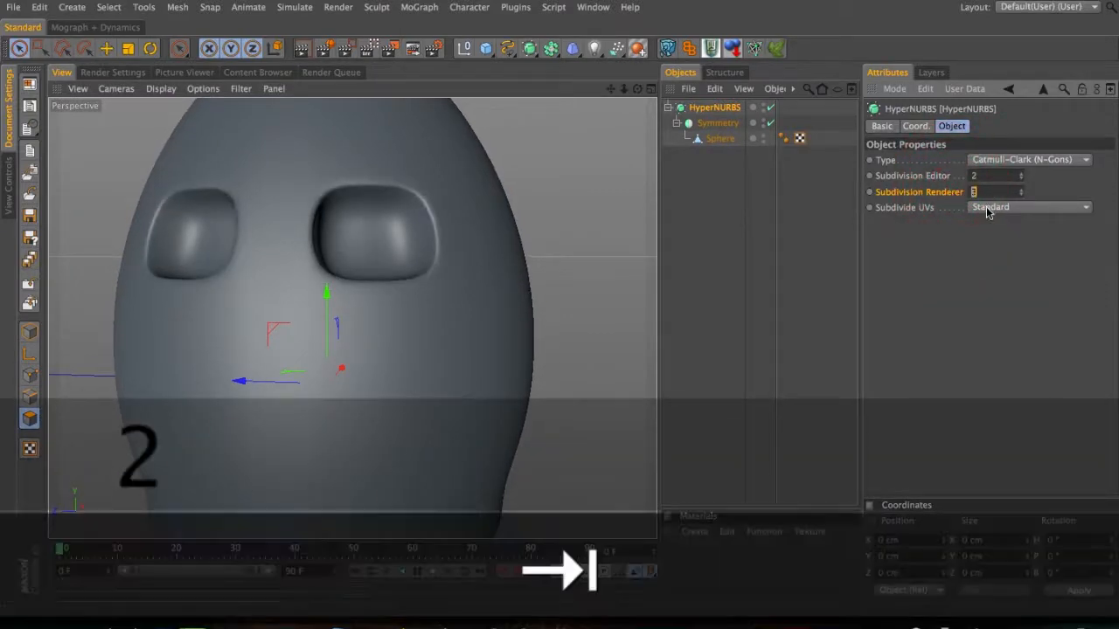
pyautogui.click(770, 107)
pyautogui.press('1')
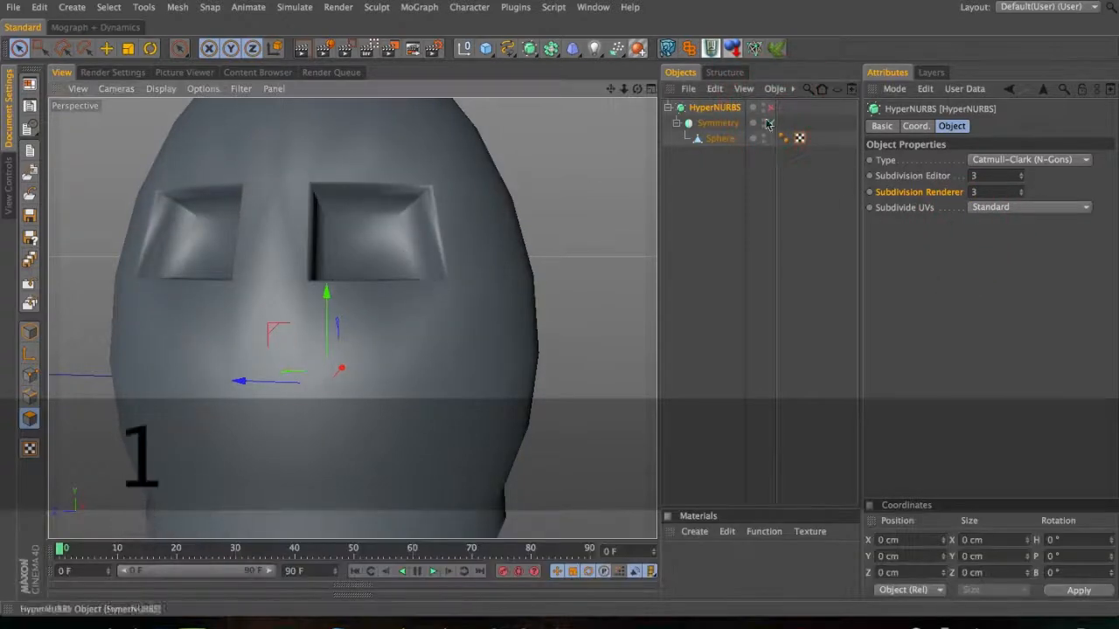
# - Set the sphere's Phong tag angle to 44°
pyautogui.click(784, 137)
pyautogui.moveTo(976, 177); pyautogui.dragTo(906, 188)
pyautogui.write('4')
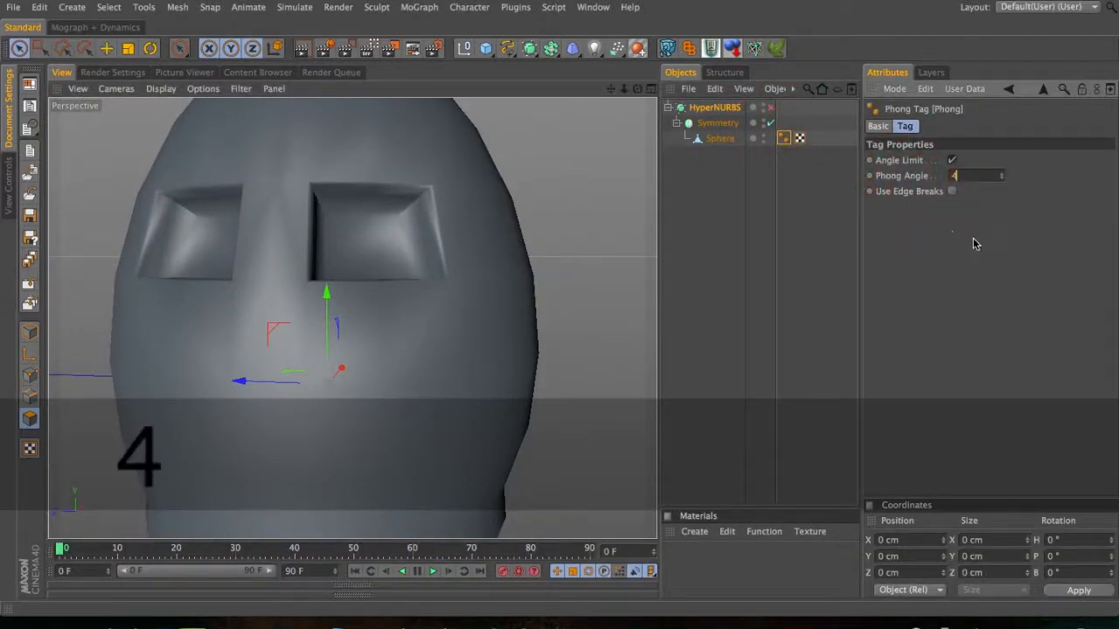
pyautogui.write('4')
pyautogui.click(973, 238)
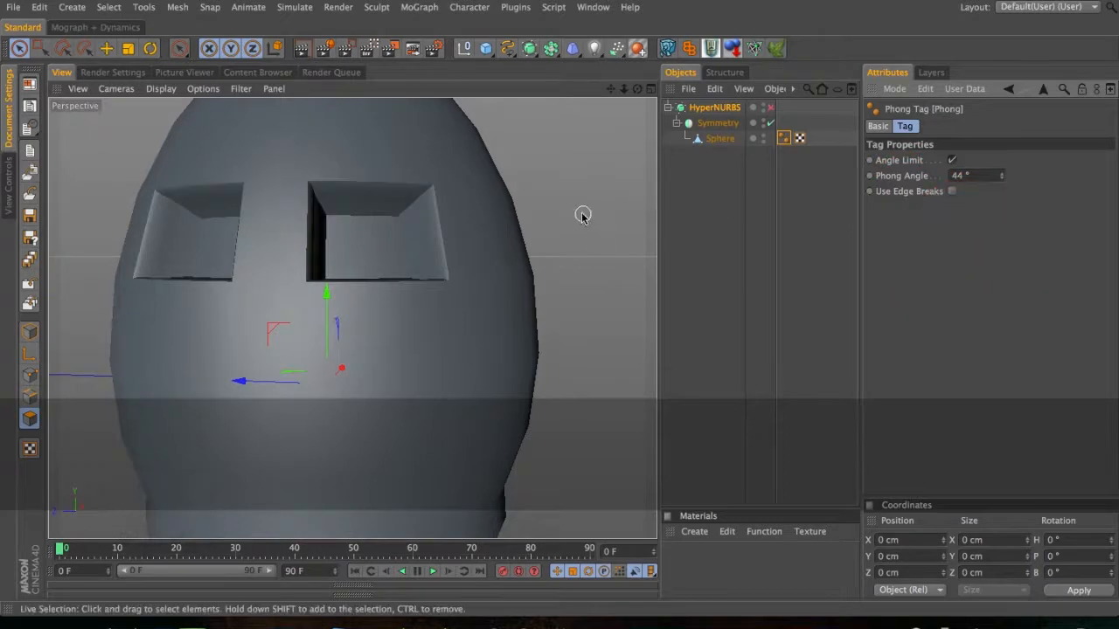
pyautogui.press('1')
pyautogui.moveTo(312, 341); pyautogui.dragTo(360, 304)
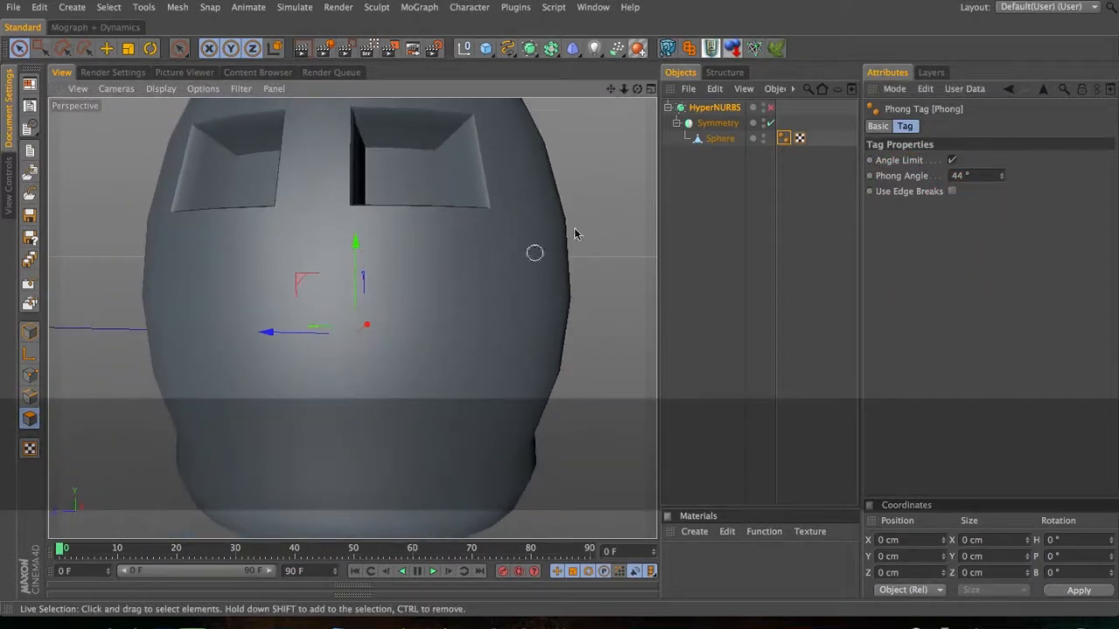
# - Try to extrude the two central polygons below the eye sockets inward on the sphere's half mesh
pyautogui.click(719, 138)
pyautogui.click(346, 424)
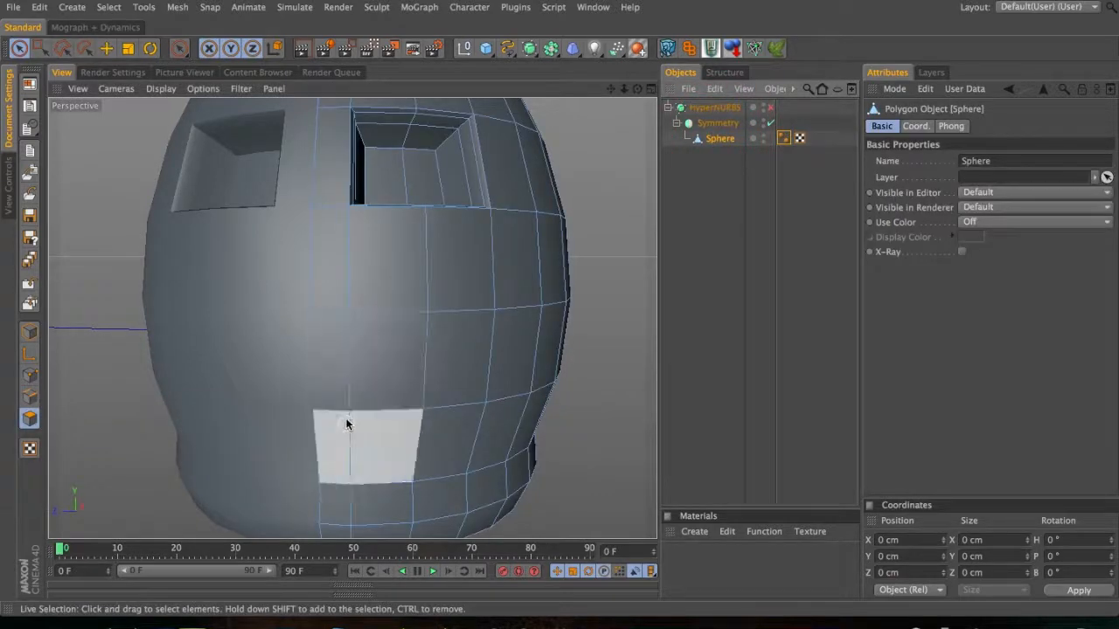
pyautogui.press('3')
pyautogui.moveTo(355, 369)
pyautogui.mouseDown()
pyautogui.moveTo(393, 330)
pyautogui.moveTo(369, 359)
pyautogui.mouseUp()
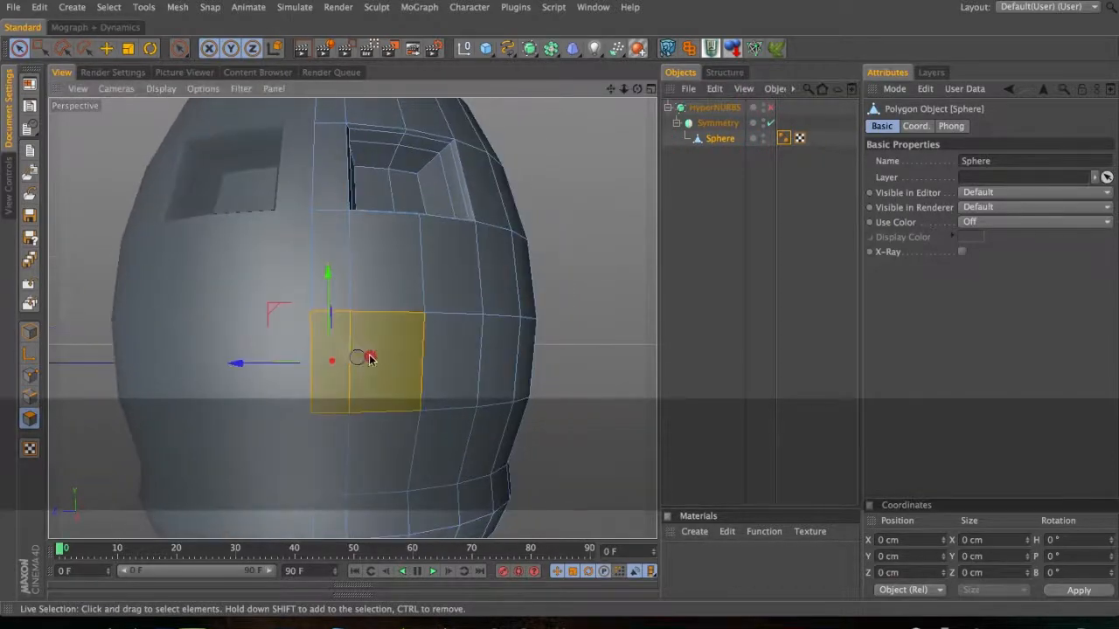
pyautogui.press('d')
pyautogui.moveTo(592, 320); pyautogui.dragTo(572, 306)
pyautogui.press('t')
pyautogui.press('super+z')
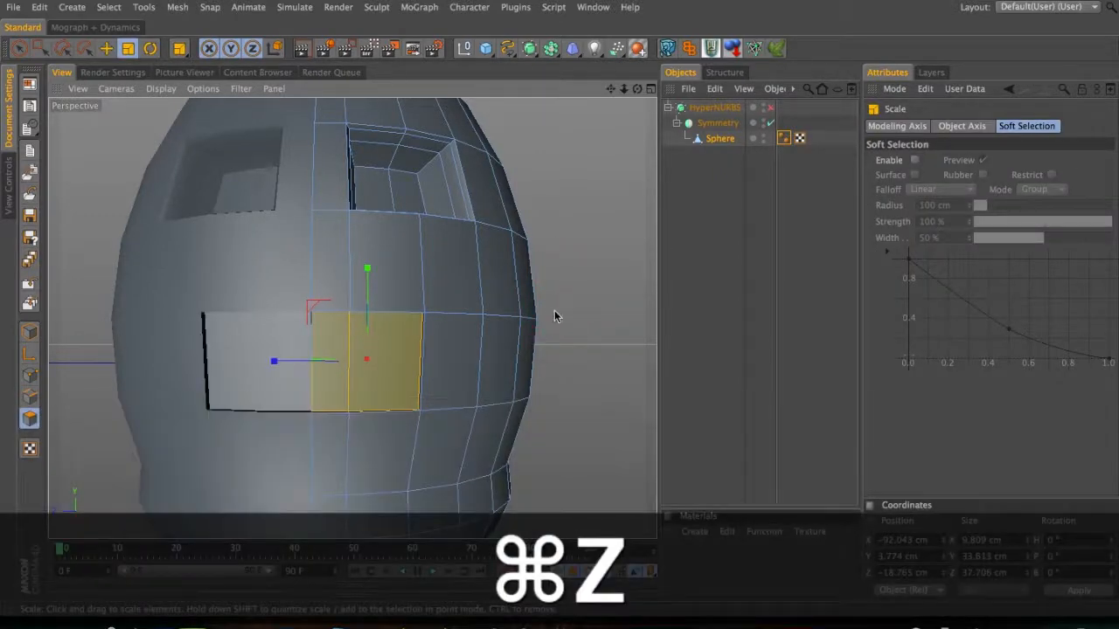
pyautogui.press('super+z')
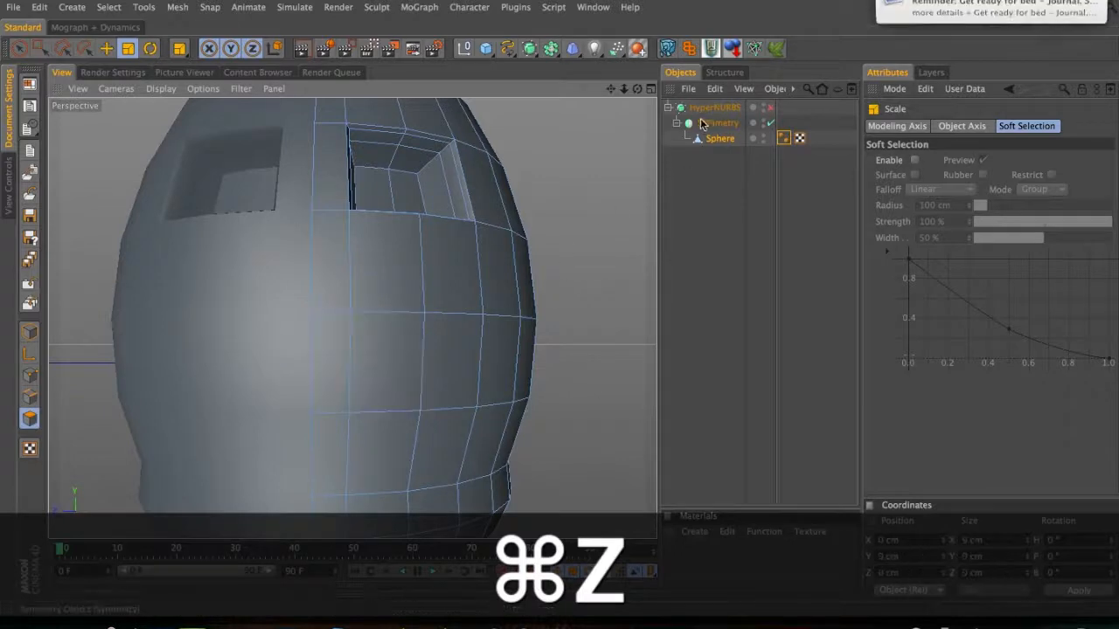
# - Make the Symmetry object editable and remove its null, keeping the full Sphere mesh directly under the HyperNURBS
pyautogui.click(710, 124)
pyautogui.press('c')
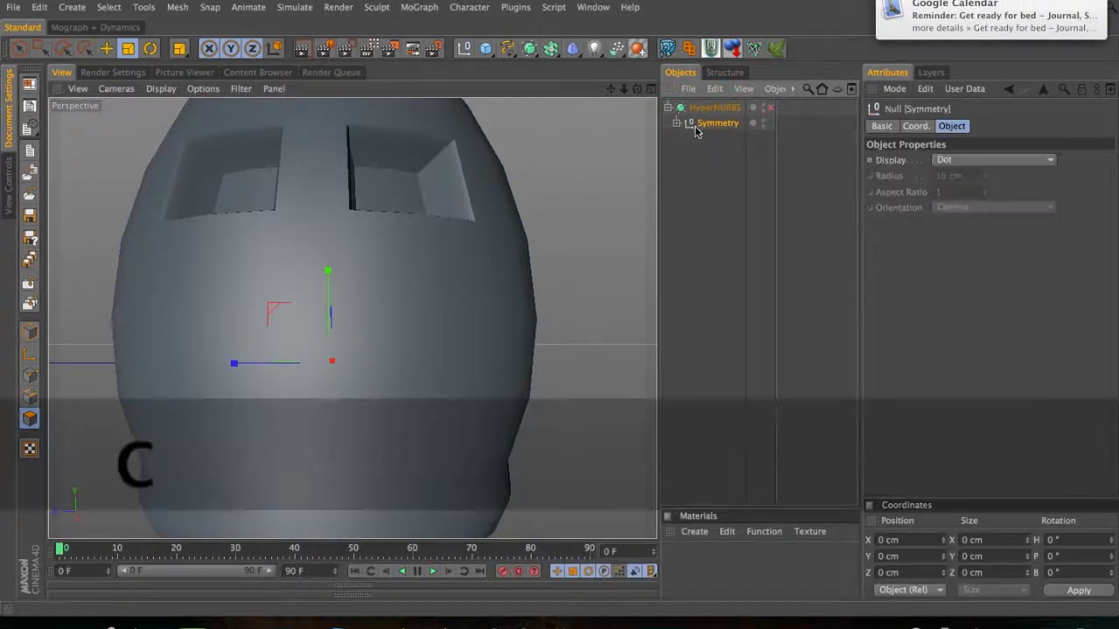
pyautogui.click(715, 139)
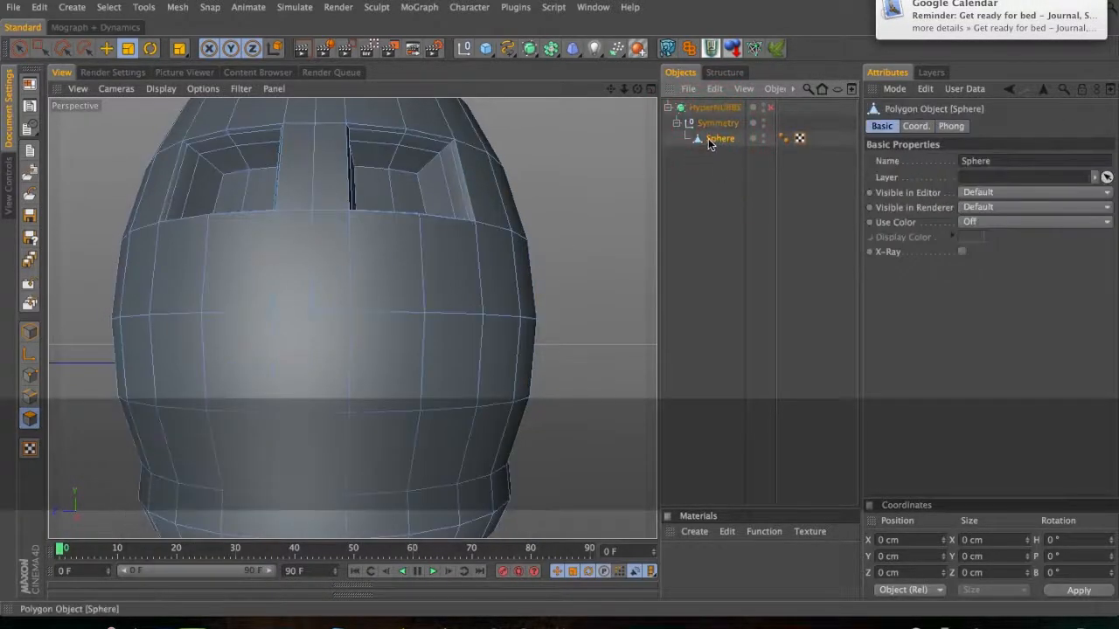
pyautogui.click(715, 138)
pyautogui.press('Delete')
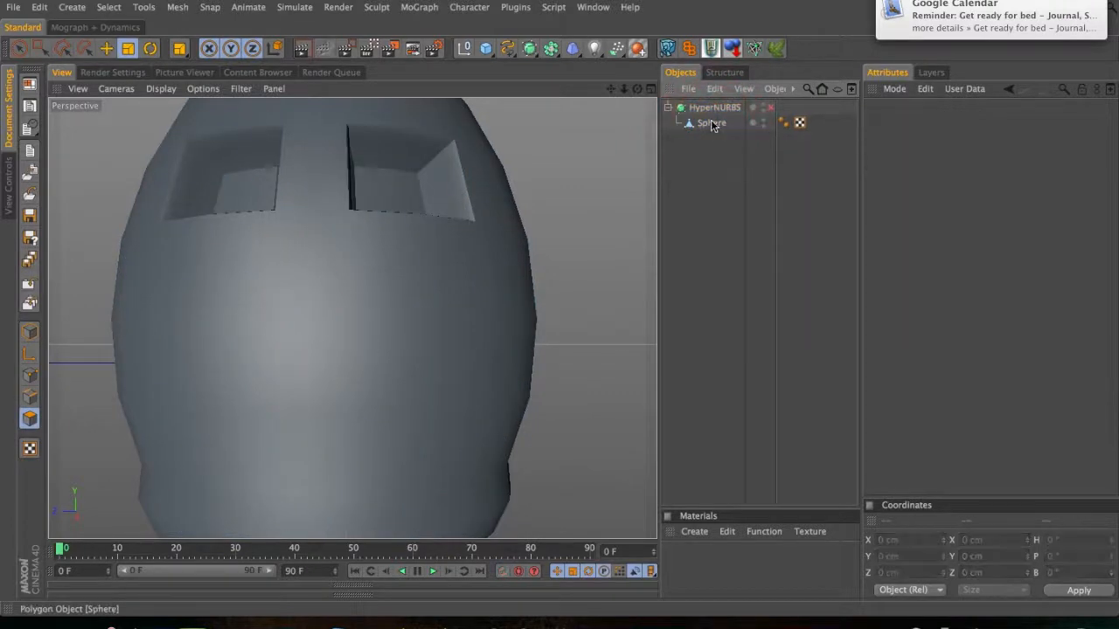
pyautogui.click(711, 122)
# - Extrude the four central polygons below the eye sockets slightly inward as a mouth and reduce their height
pyautogui.press('super+z')
pyautogui.press('super+z')
pyautogui.press('super+z')
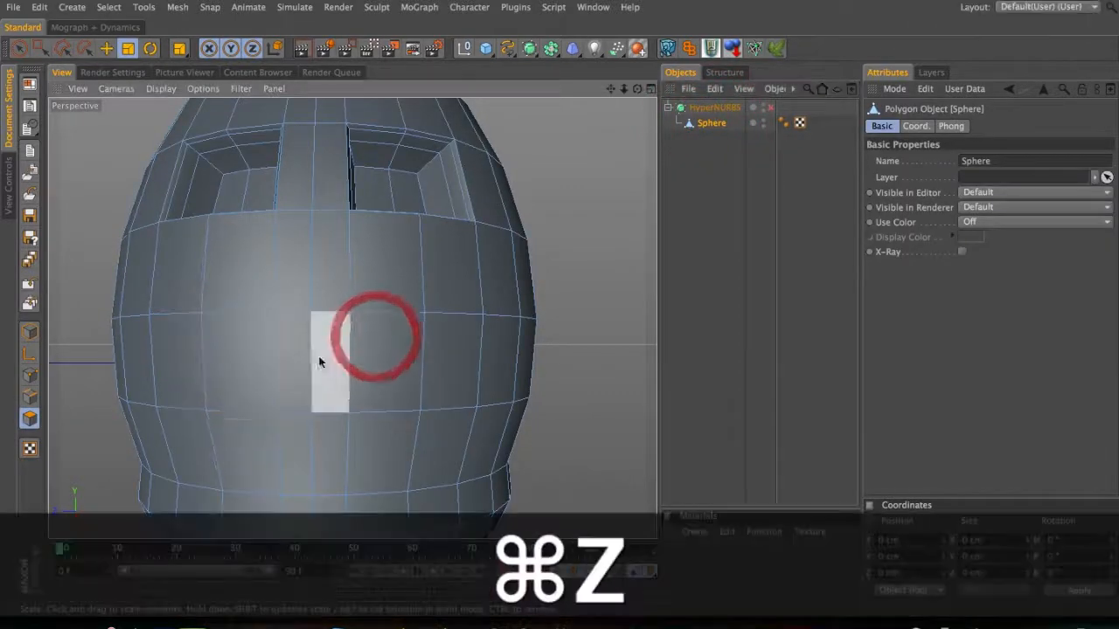
pyautogui.press('d')
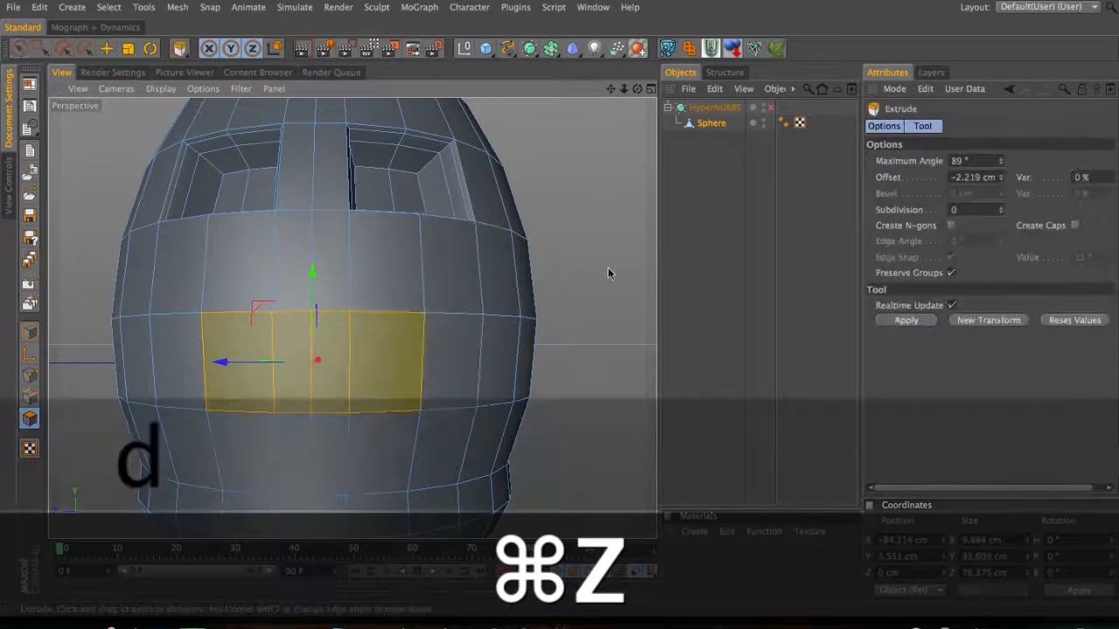
pyautogui.moveTo(610, 266); pyautogui.dragTo(569, 285)
pyautogui.press('t')
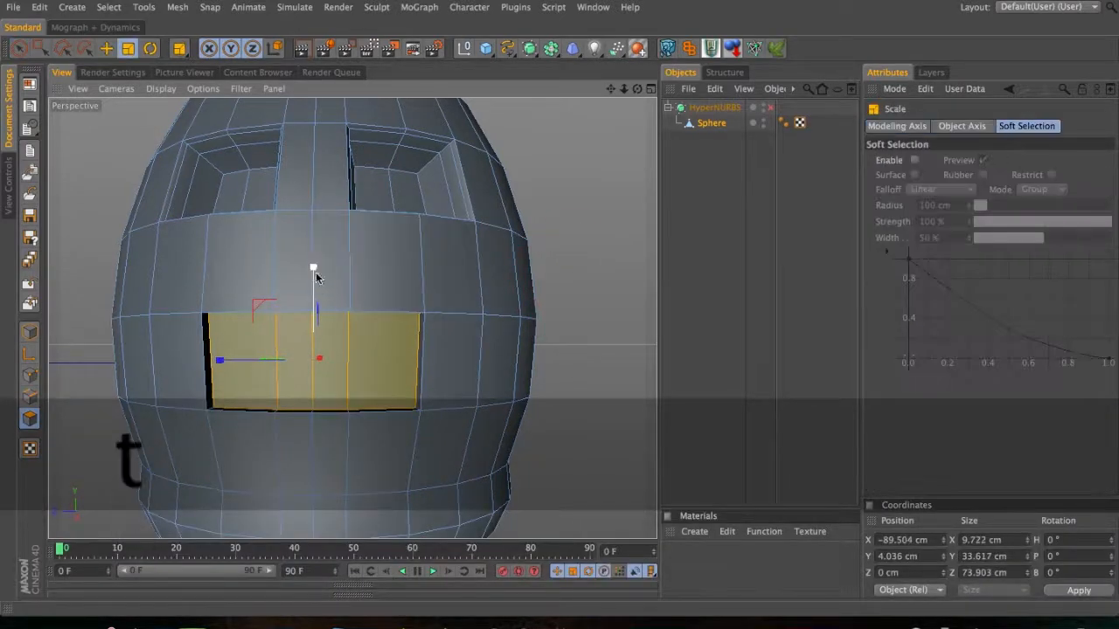
pyautogui.moveTo(312, 269); pyautogui.dragTo(313, 278)
# - Extrude the mouth polygons further inward in two stages, rescaling the inner faces vertically
pyautogui.press('d')
pyautogui.moveTo(592, 251); pyautogui.dragTo(530, 270)
pyautogui.press('t')
pyautogui.moveTo(317, 263); pyautogui.dragTo(317, 279)
pyautogui.press('d')
pyautogui.moveTo(608, 239); pyautogui.dragTo(557, 252)
pyautogui.press('t')
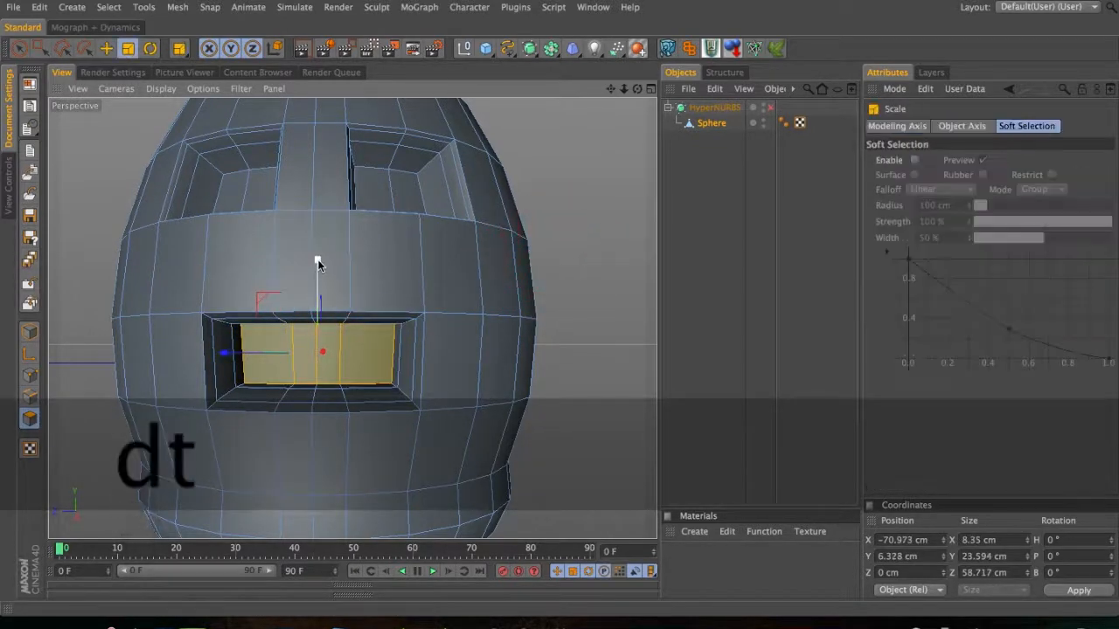
pyautogui.moveTo(320, 273); pyautogui.dragTo(320, 264)
# - Grow the selection to the whole mouth cavity and scale it to about 92 cm wide and 28 cm high
pyautogui.press('u')
pyautogui.press('y')
pyautogui.press('u')
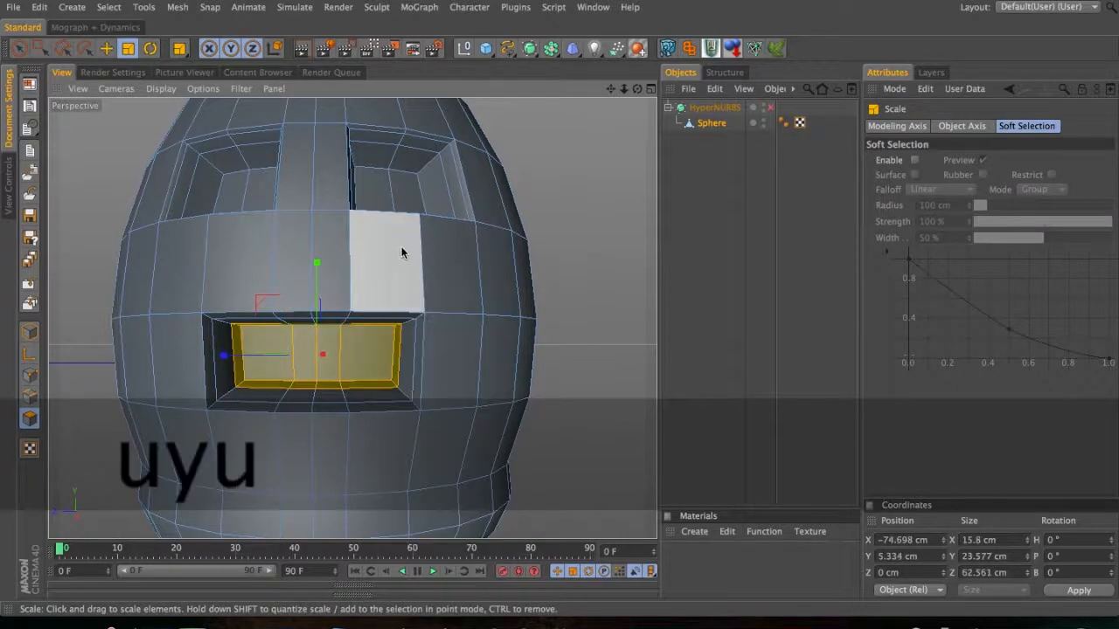
pyautogui.press('y')
pyautogui.press('u')
pyautogui.press('y')
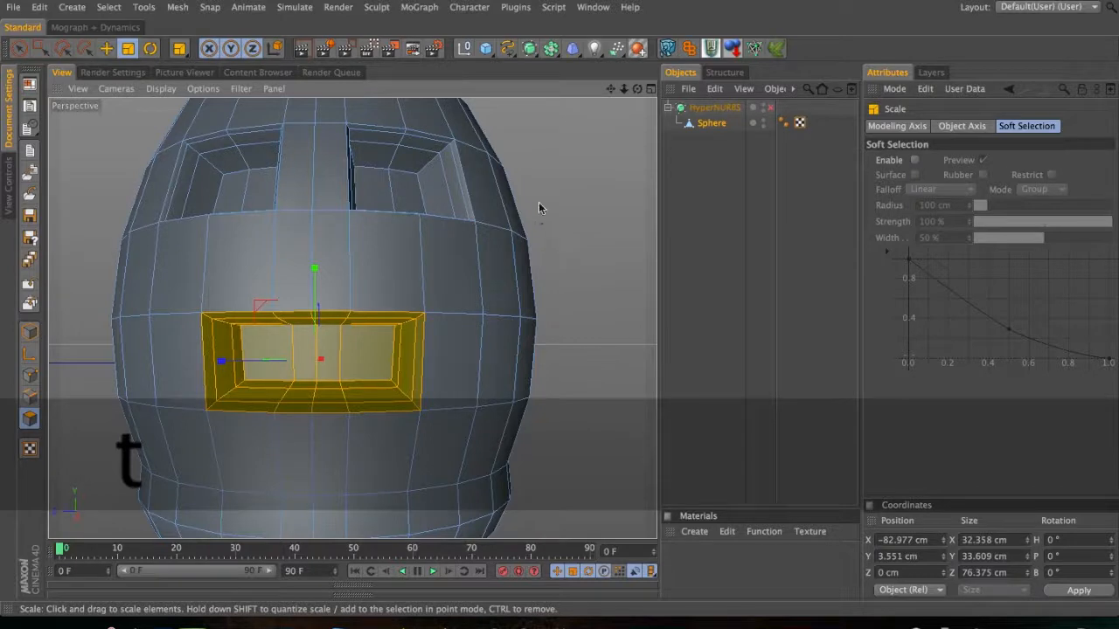
pyautogui.moveTo(563, 265); pyautogui.dragTo(600, 250)
pyautogui.moveTo(314, 265); pyautogui.dragTo(317, 280)
pyautogui.moveTo(603, 237); pyautogui.dragTo(681, 237)
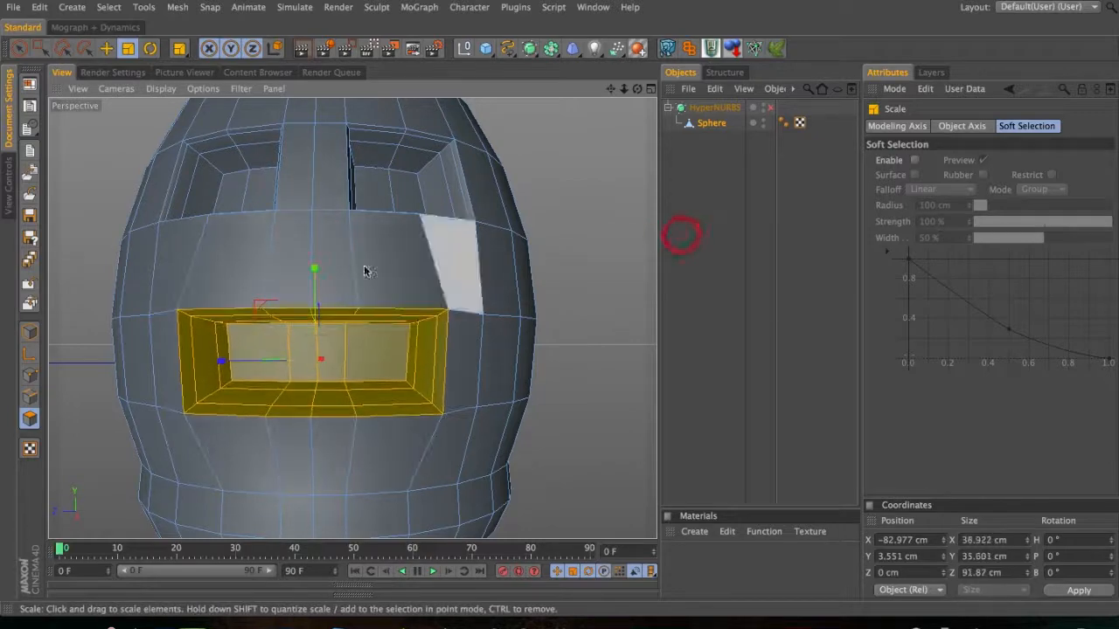
pyautogui.moveTo(316, 272); pyautogui.dragTo(317, 288)
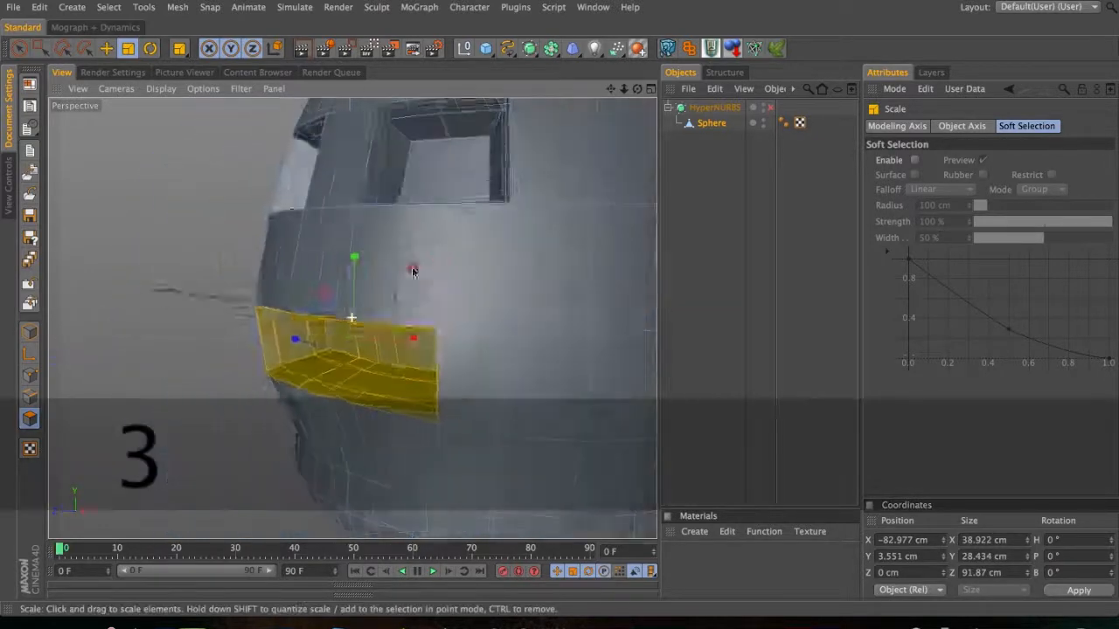
# - Enable the HyperNURBS object and deselect all objects to show the smoothed head
pyautogui.click(770, 107)
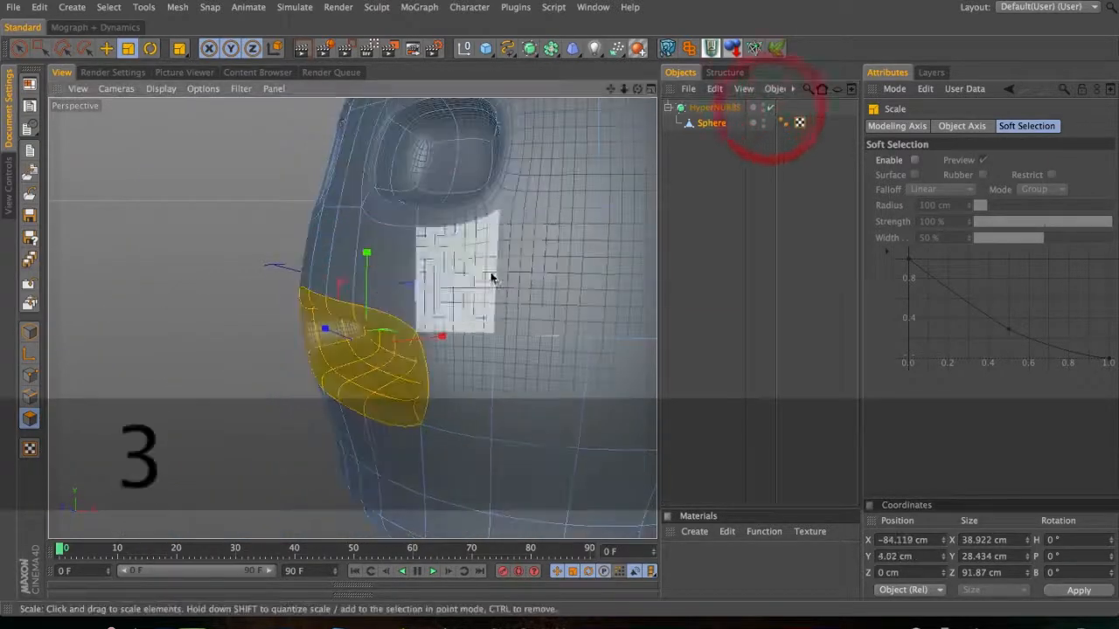
pyautogui.click(732, 190)
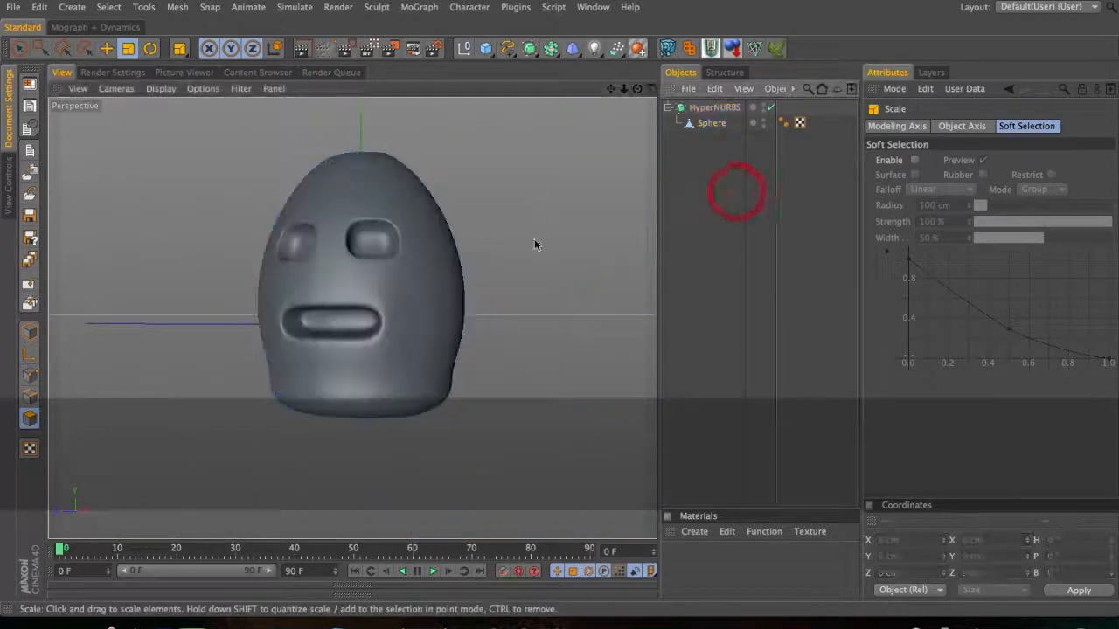
pyautogui.keyDown('alt'); pyautogui.moveTo(410, 291); pyautogui.dragTo(500, 273); pyautogui.keyUp('alt')
pyautogui.keyDown('alt'); pyautogui.moveTo(425, 230); pyautogui.dragTo(359, 275); pyautogui.keyUp('alt')
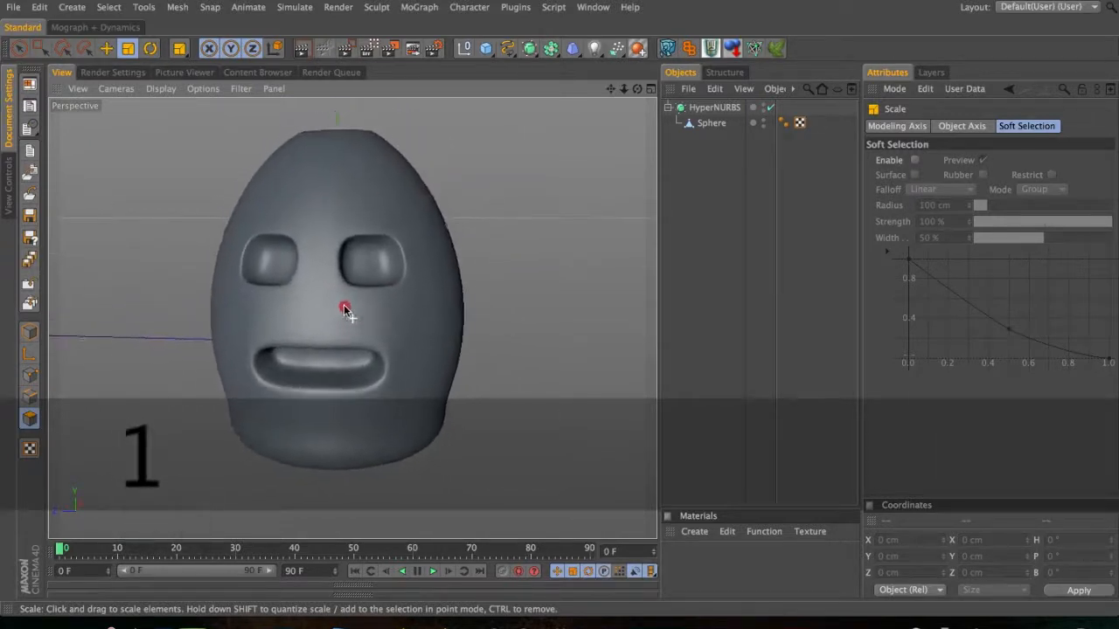
pyautogui.keyDown('alt'); pyautogui.moveTo(349, 307); pyautogui.dragTo(410, 235); pyautogui.keyUp('alt')
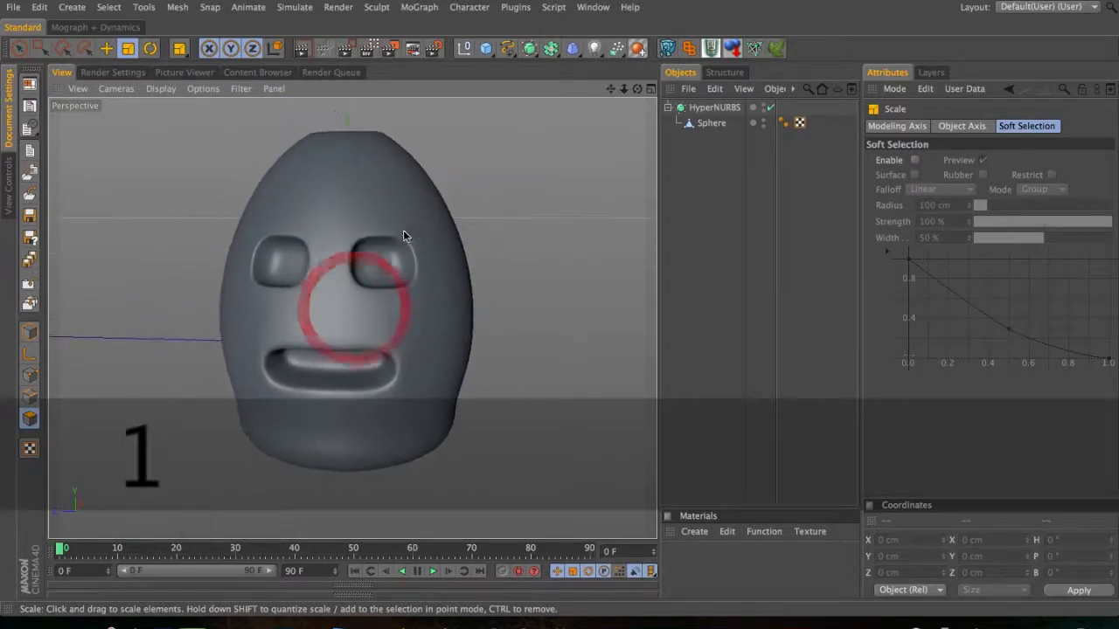
# - Examine the smoothed mouth and eye sockets from the front and the side of the head
pyautogui.moveTo(349, 348); pyautogui.dragTo(340, 370)
pyautogui.press('2')
pyautogui.moveTo(340, 369); pyautogui.dragTo(372, 369)
pyautogui.press('3')
pyautogui.press('2')
pyautogui.press('3')
pyautogui.moveTo(372, 370); pyautogui.dragTo(374, 389)
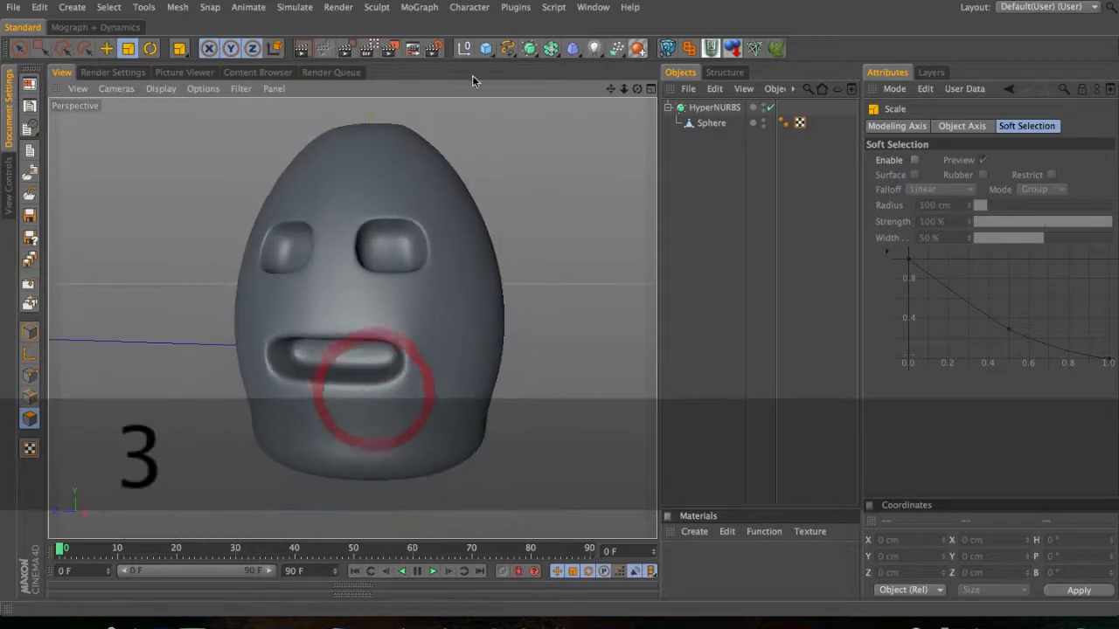
pyautogui.click(462, 1)
pyautogui.click(464, 19)
pyautogui.press('3')
pyautogui.moveTo(398, 301); pyautogui.dragTo(374, 320)
pyautogui.press('1')
pyautogui.press('3')
pyautogui.press('3')
pyautogui.moveTo(402, 282); pyautogui.dragTo(624, 223)
pyautogui.press('2')
pyautogui.moveTo(296, 319)
pyautogui.mouseDown()
pyautogui.moveTo(282, 337)
pyautogui.moveTo(117, 405)
pyautogui.moveTo(305, 325)
pyautogui.mouseUp()
pyautogui.press('3')
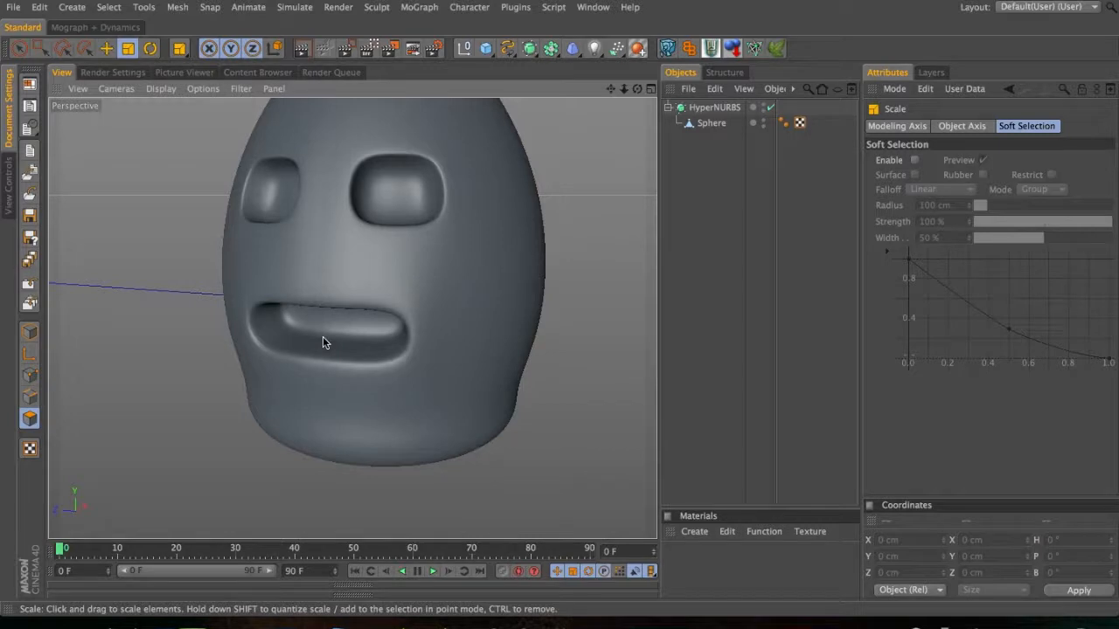
pyautogui.press('3')
pyautogui.moveTo(423, 246); pyautogui.dragTo(250, 250)
pyautogui.press('3')
pyautogui.press('1')
pyautogui.moveTo(470, 267); pyautogui.dragTo(237, 294)
# - Select the Sphere and examine its mesh lines from the side and around the mouth
pyautogui.click(710, 124)
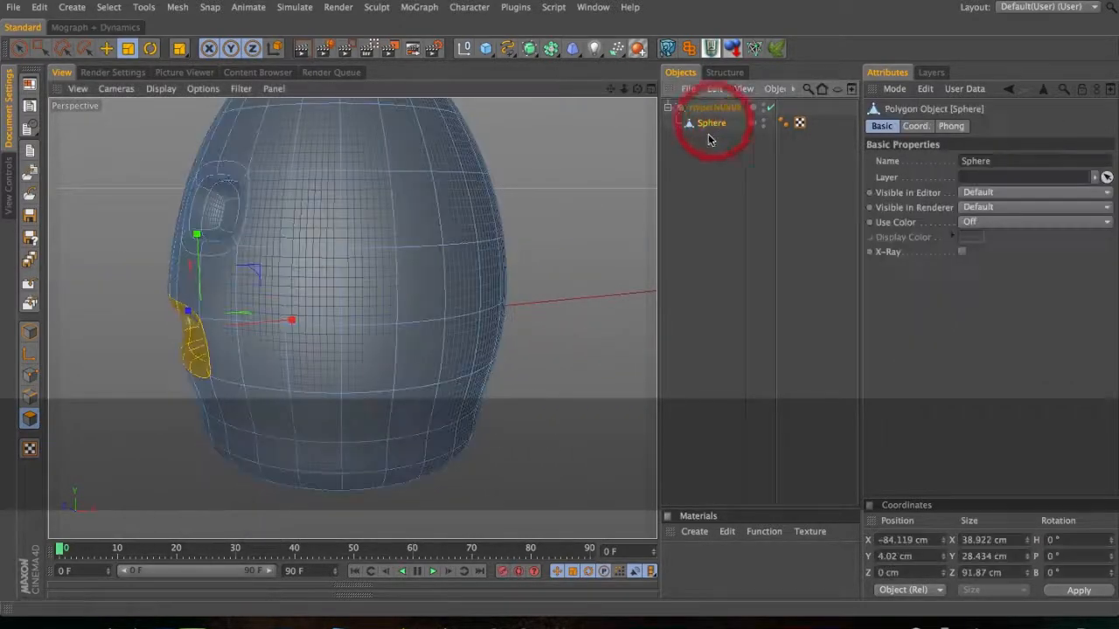
pyautogui.press('3')
pyautogui.moveTo(302, 243); pyautogui.dragTo(589, 224)
pyautogui.press('1')
pyautogui.moveTo(180, 342); pyautogui.dragTo(441, 302)
pyautogui.press('3')
pyautogui.moveTo(367, 274); pyautogui.dragTo(280, 316)
pyautogui.press('2')
pyautogui.moveTo(348, 373); pyautogui.dragTo(383, 362)
pyautogui.press('3')
pyautogui.moveTo(383, 362); pyautogui.dragTo(432, 351)
pyautogui.press('3')
pyautogui.moveTo(332, 382); pyautogui.dragTo(200, 412)
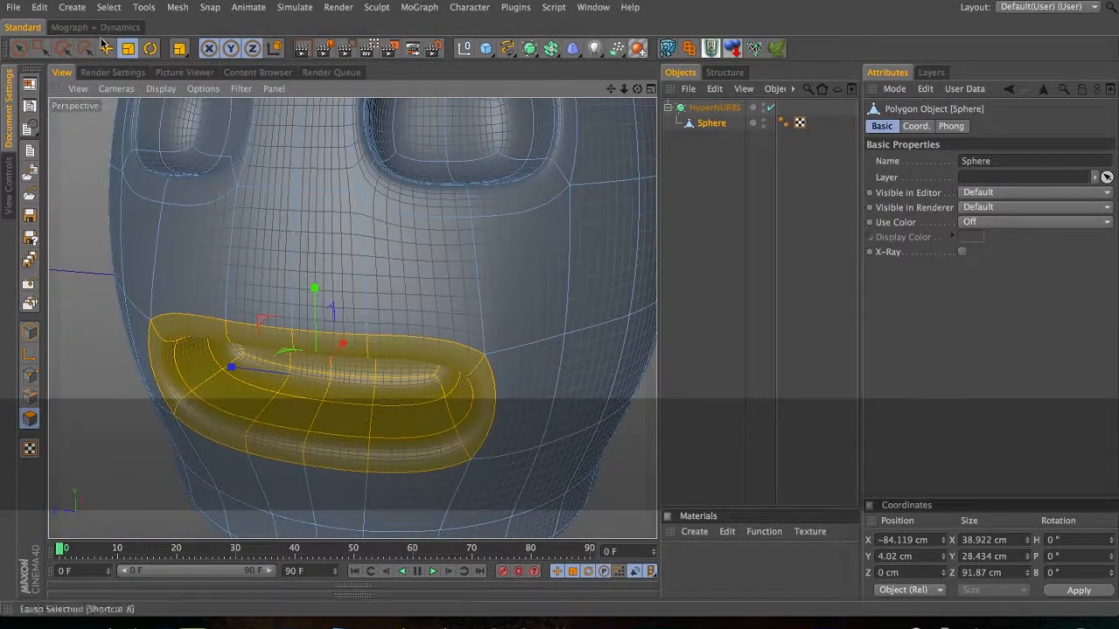
# - Delete the positive-Z half of the sphere using a rectangle selection in the Top view, and optimize the remaining mesh
pyautogui.click(40, 48)
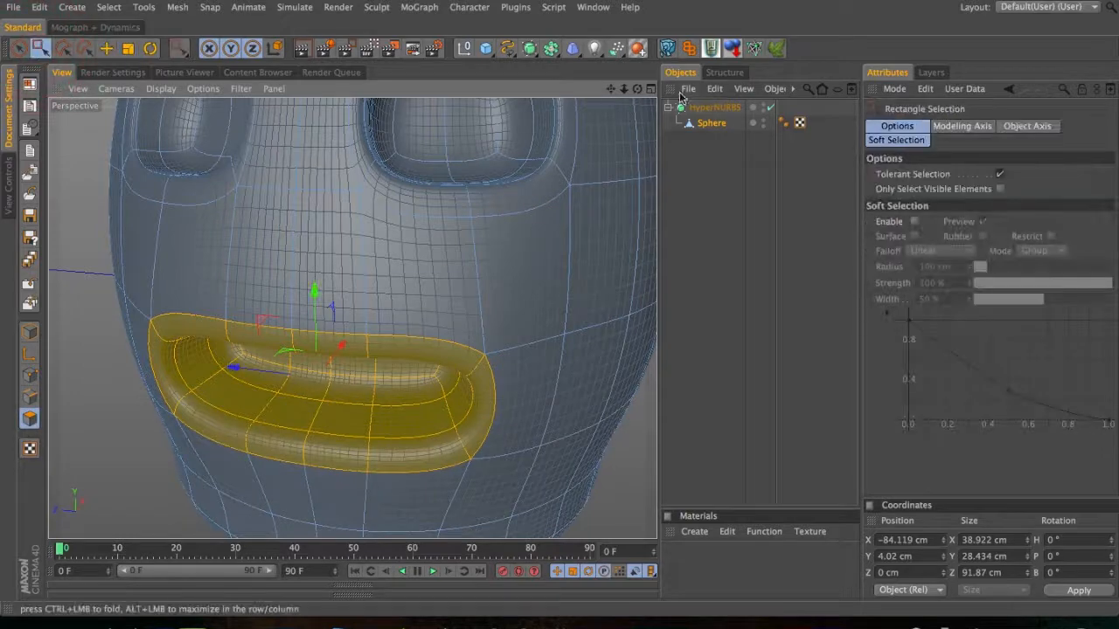
pyautogui.press('F2')
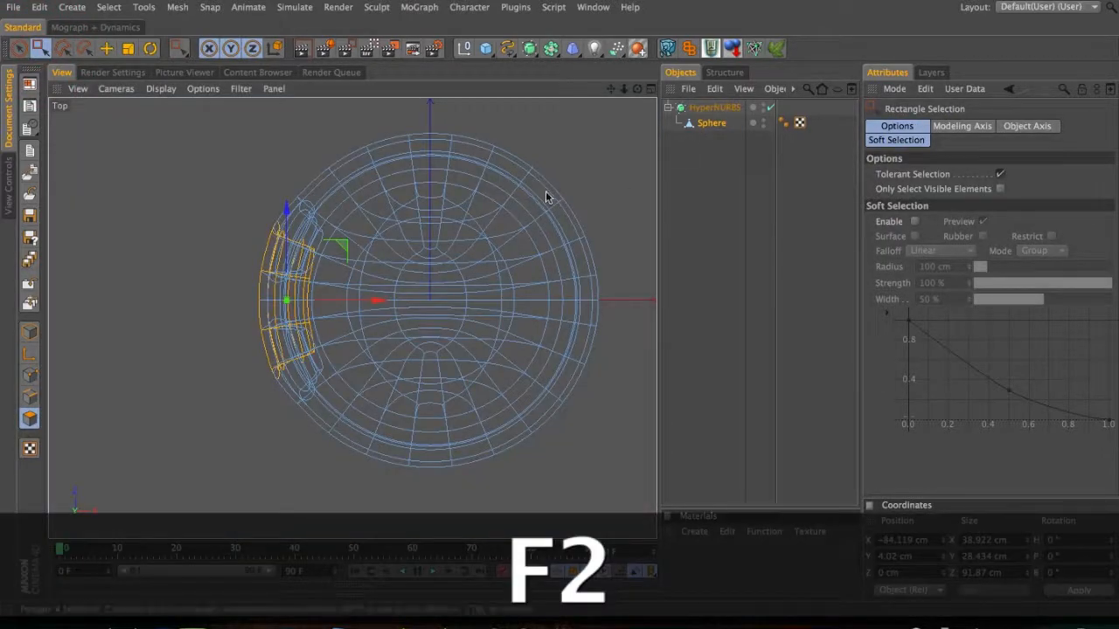
pyautogui.moveTo(182, 133); pyautogui.dragTo(643, 303)
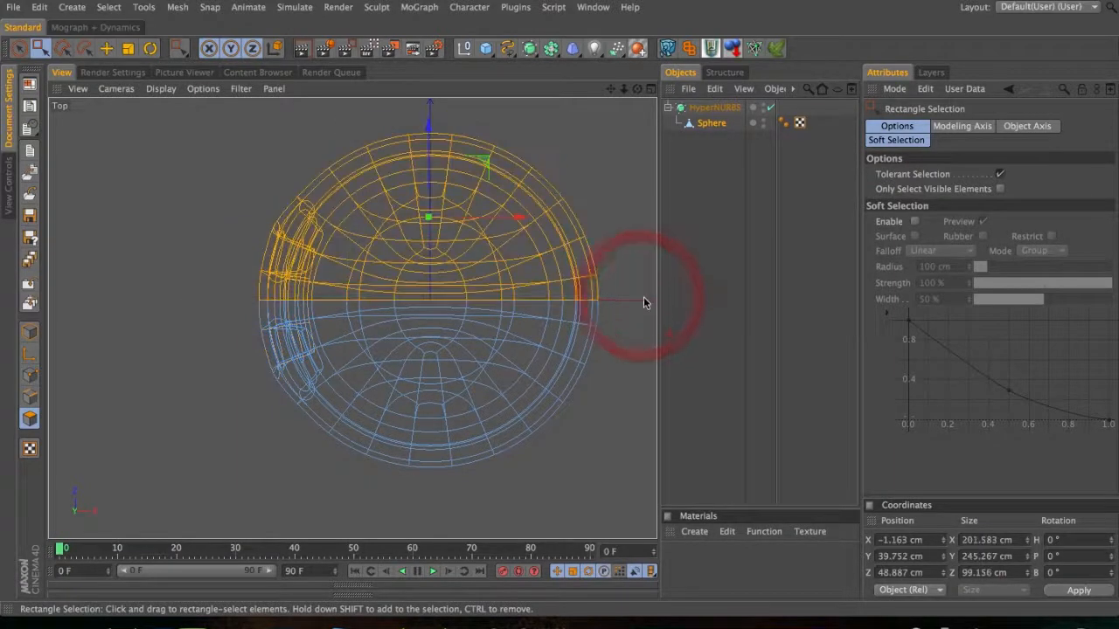
pyautogui.press('Delete')
pyautogui.rightClick(531, 256)
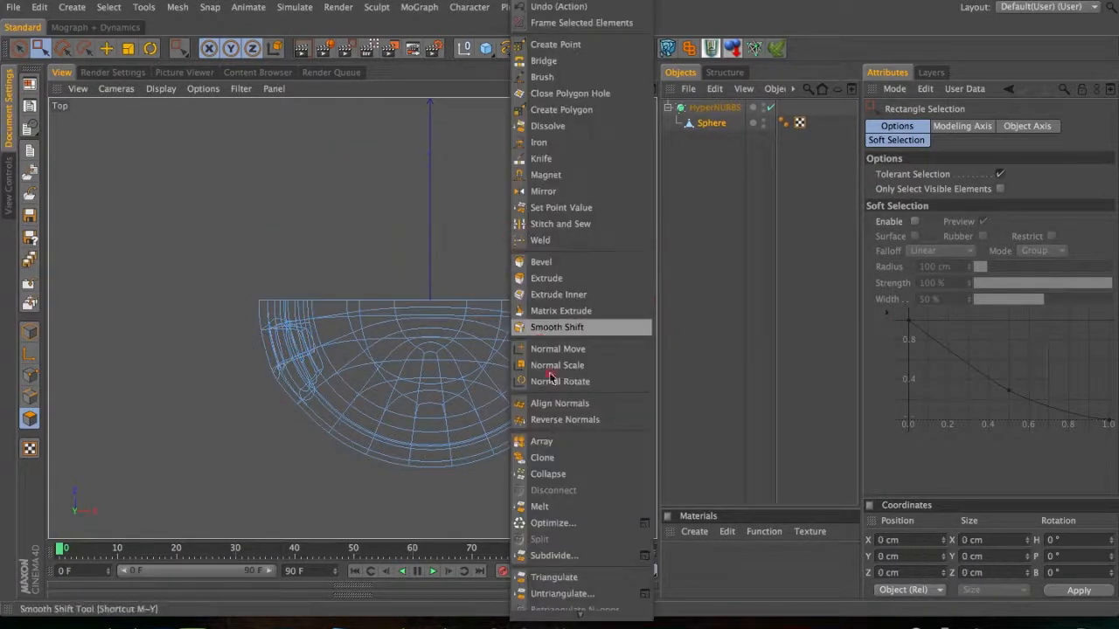
pyautogui.click(555, 532)
pyautogui.press('F1')
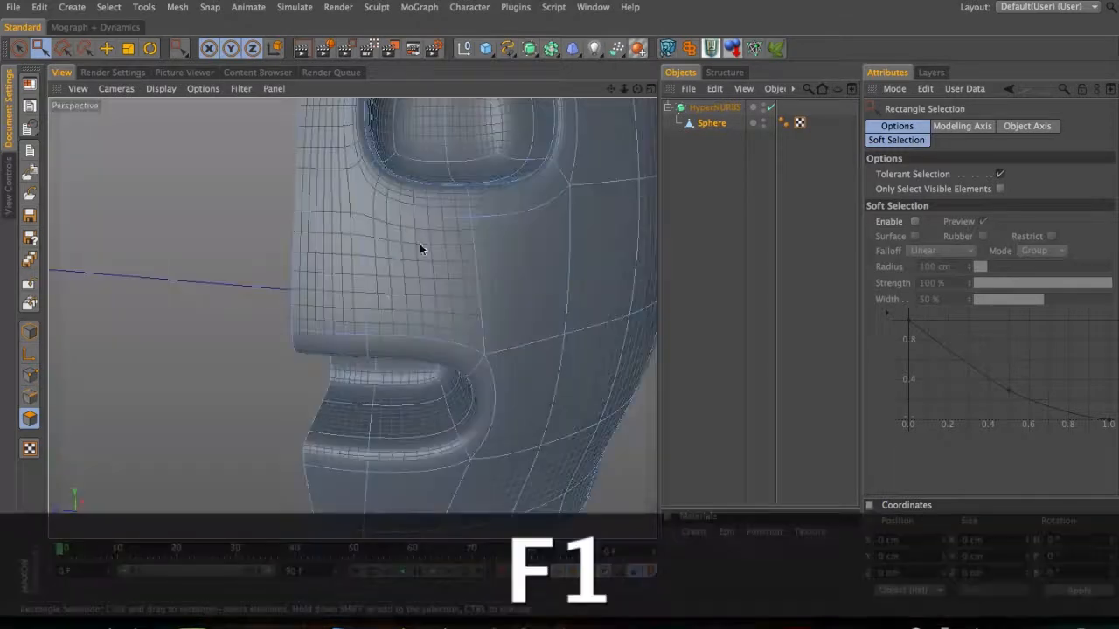
# - Add a Symmetry object as the Sphere's parent and set its mirror plane to XY
pyautogui.click(19, 48)
pyautogui.moveTo(553, 51); pyautogui.dragTo(785, 109)
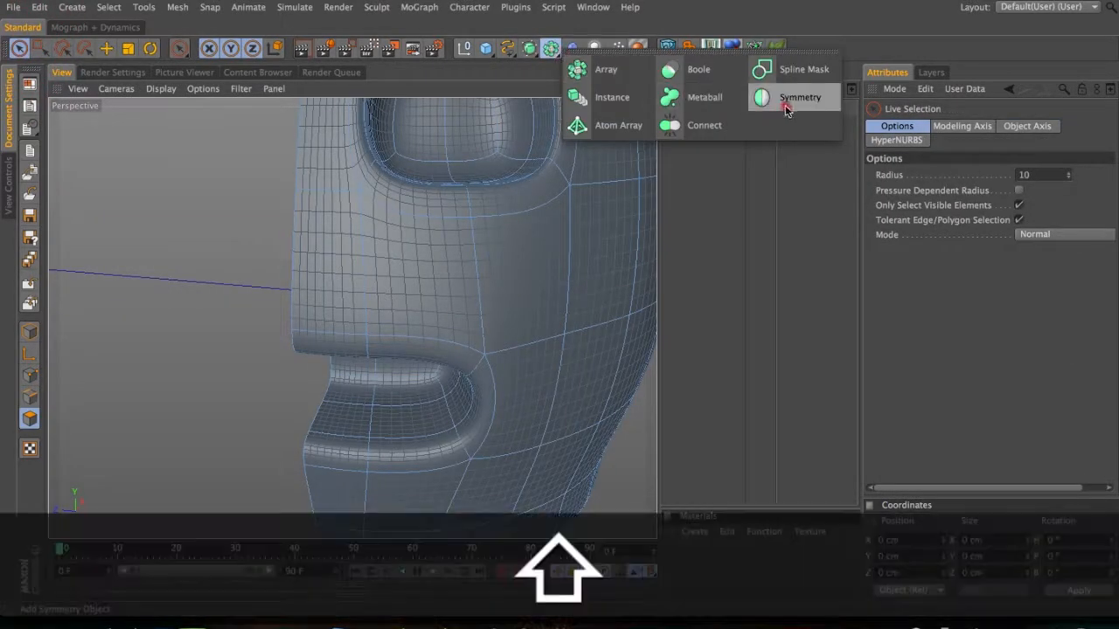
pyautogui.click(788, 103)
pyautogui.click(959, 160)
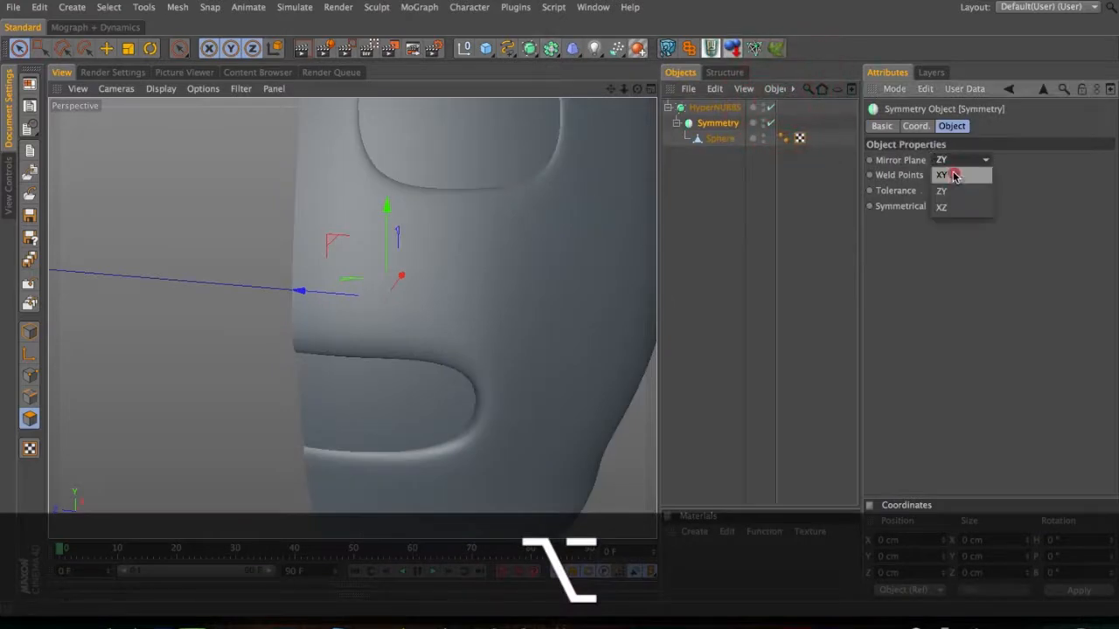
pyautogui.click(957, 179)
pyautogui.press('2')
pyautogui.moveTo(429, 259); pyautogui.dragTo(350, 288)
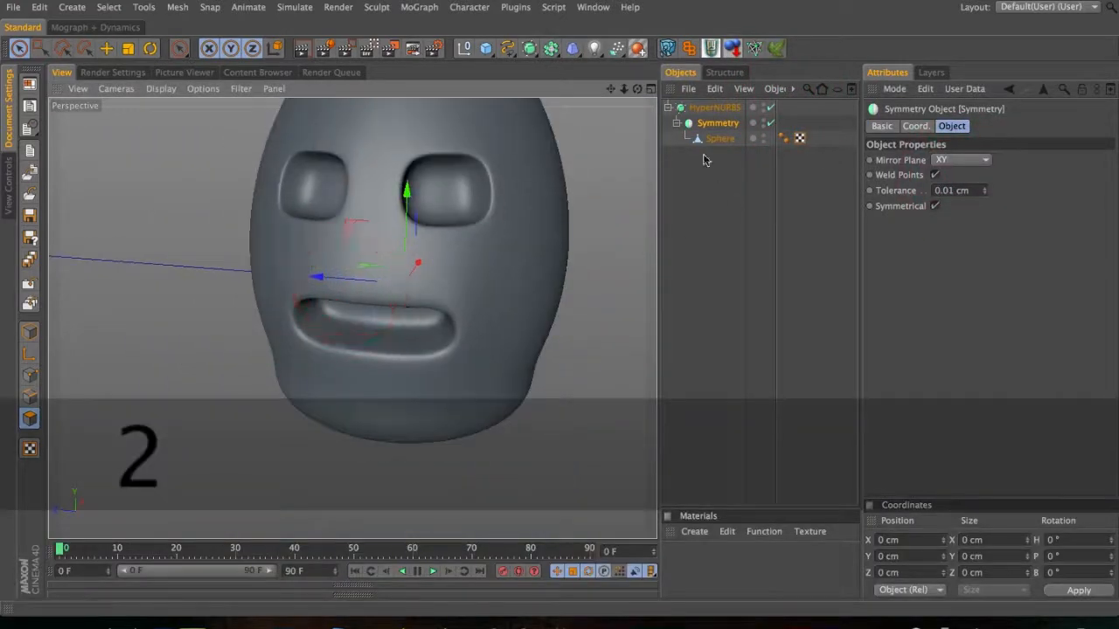
# - Select the Sphere, disable the HyperNURBS object, and show the side of the head
pyautogui.click(710, 140)
pyautogui.press('2')
pyautogui.moveTo(542, 246); pyautogui.dragTo(404, 258)
pyautogui.press('3')
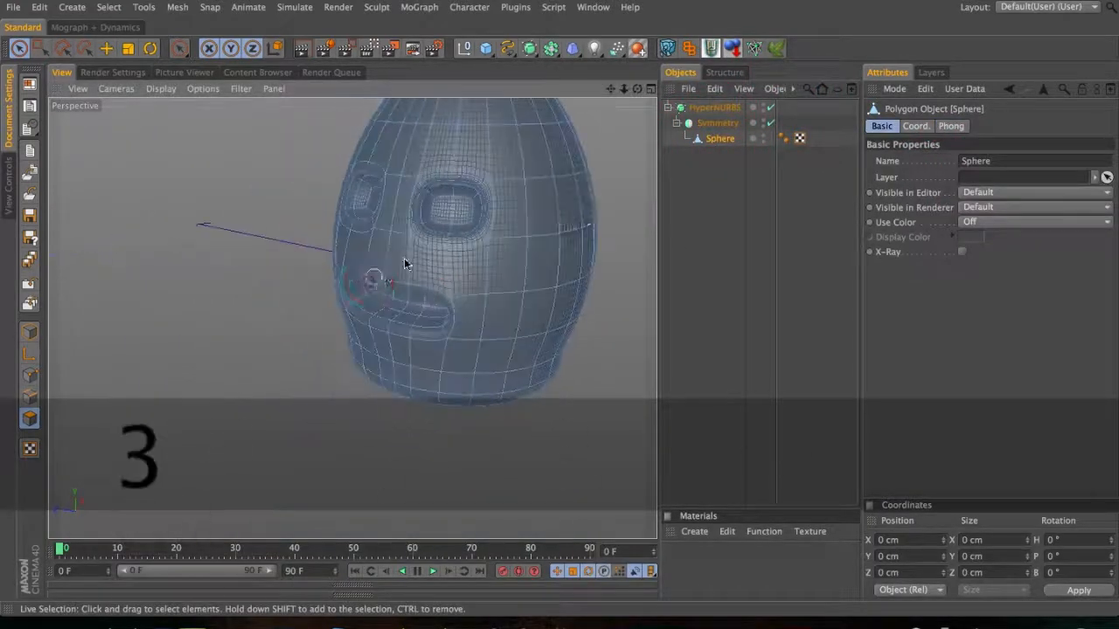
pyautogui.click(769, 107)
pyautogui.press('3')
pyautogui.moveTo(537, 264); pyautogui.dragTo(425, 267)
pyautogui.press('1')
pyautogui.moveTo(497, 269)
pyautogui.mouseDown()
pyautogui.moveTo(362, 257)
pyautogui.moveTo(502, 264)
pyautogui.mouseUp()
# - Scale one polygon on the side of the head to about 29.5 cm high, extrude it slightly, and shrink the new face
pyautogui.click(460, 260)
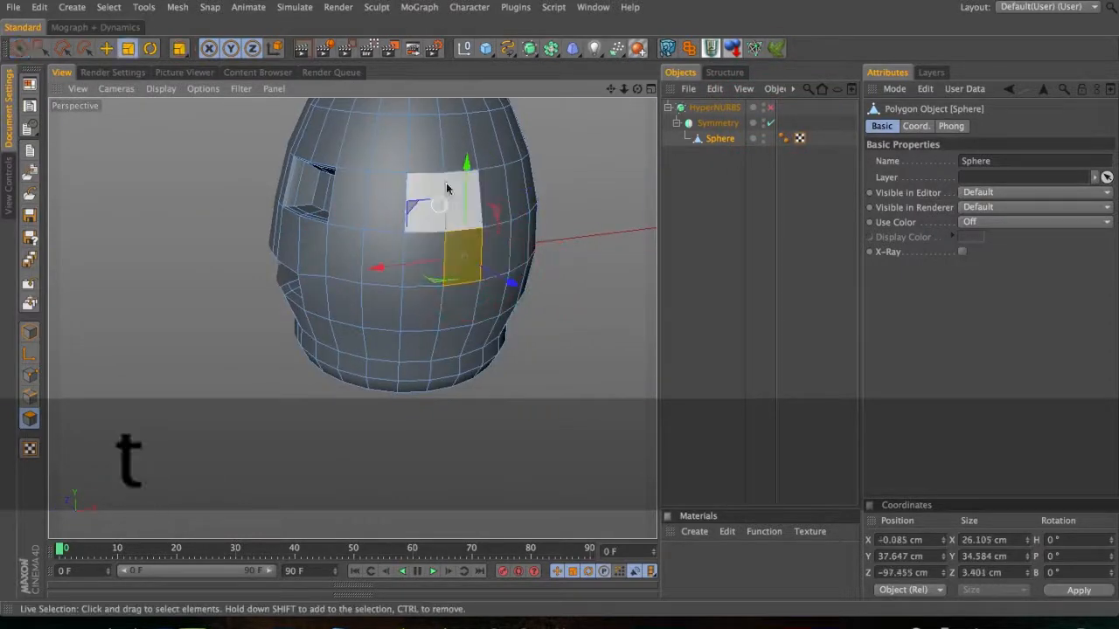
pyautogui.press('t')
pyautogui.moveTo(464, 175); pyautogui.dragTo(465, 174)
pyautogui.press('d')
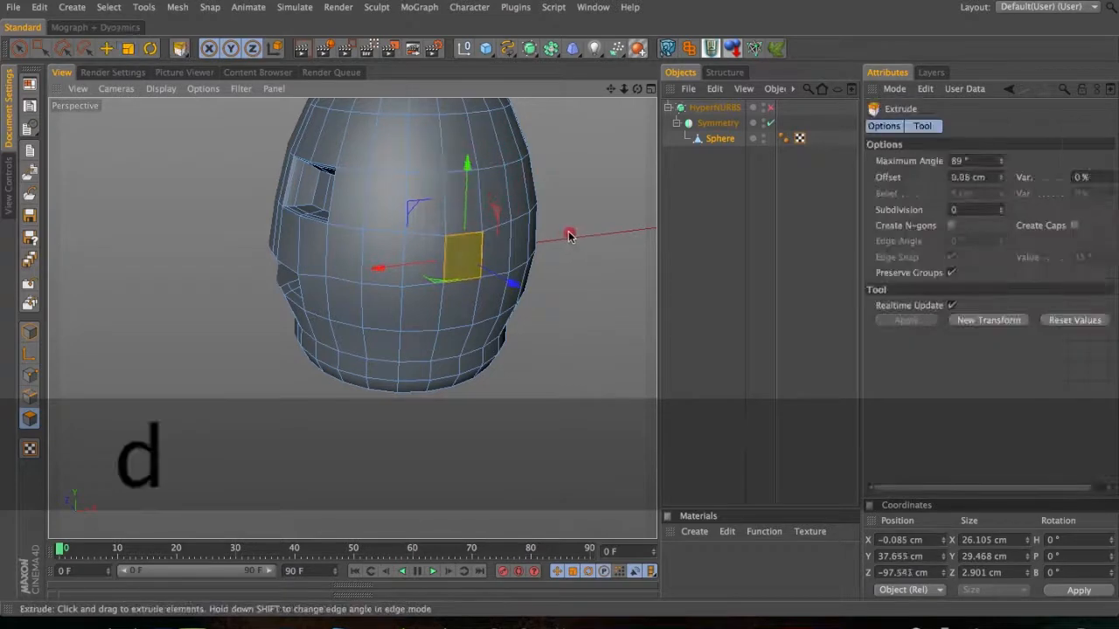
pyautogui.moveTo(572, 236); pyautogui.dragTo(556, 194)
pyautogui.press('t')
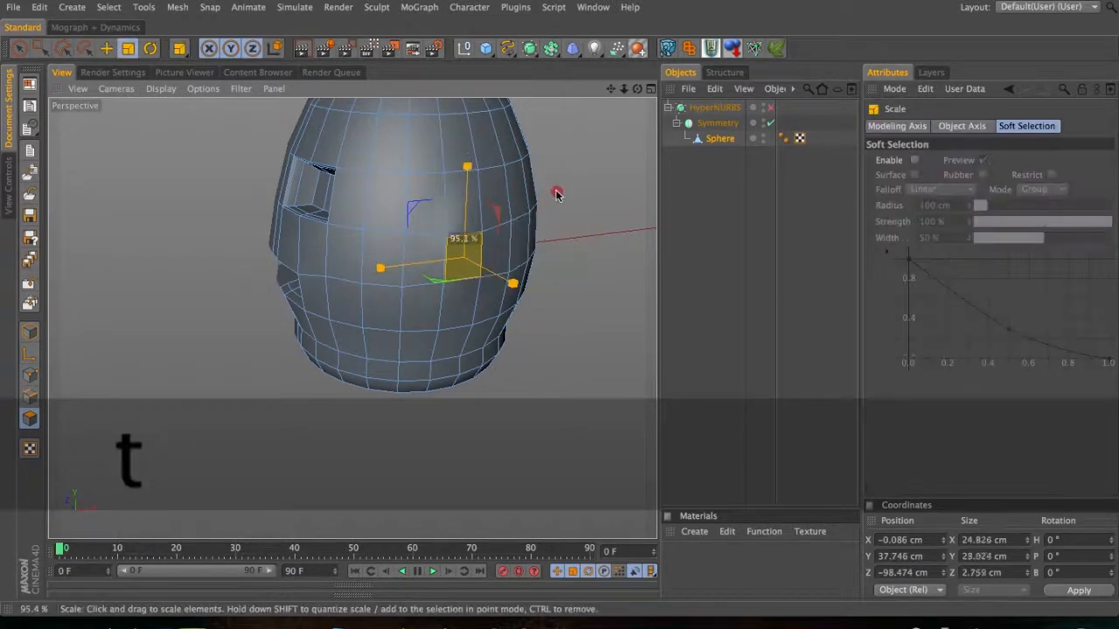
pyautogui.moveTo(520, 259); pyautogui.dragTo(518, 262)
# - Scale the side face down to about 20.9 by 23.6 cm and extrude it outward into a short arm stub
pyautogui.moveTo(450, 263); pyautogui.dragTo(592, 247)
pyautogui.press('t')
pyautogui.moveTo(456, 273); pyautogui.dragTo(604, 227)
pyautogui.press('d')
pyautogui.moveTo(503, 291); pyautogui.dragTo(487, 257)
# - Switch the coordinate system and flatten the arm stub's end face to 0 cm along Z
pyautogui.press('t')
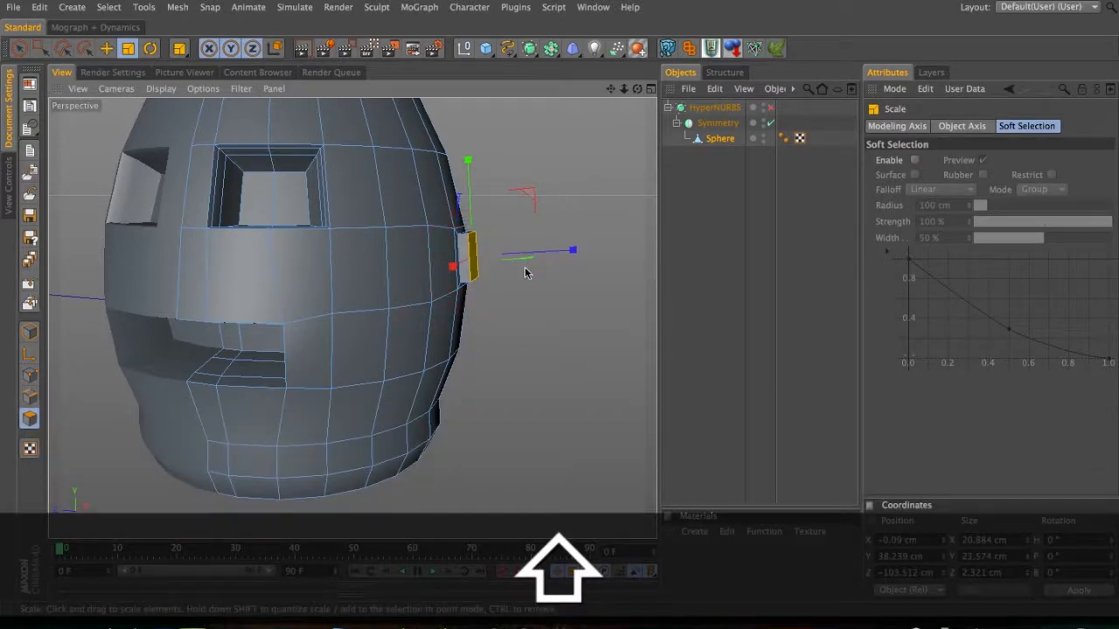
pyautogui.press('w')
pyautogui.keyDown('shift'); pyautogui.moveTo(386, 253); pyautogui.dragTo(470, 268); pyautogui.keyUp('shift')
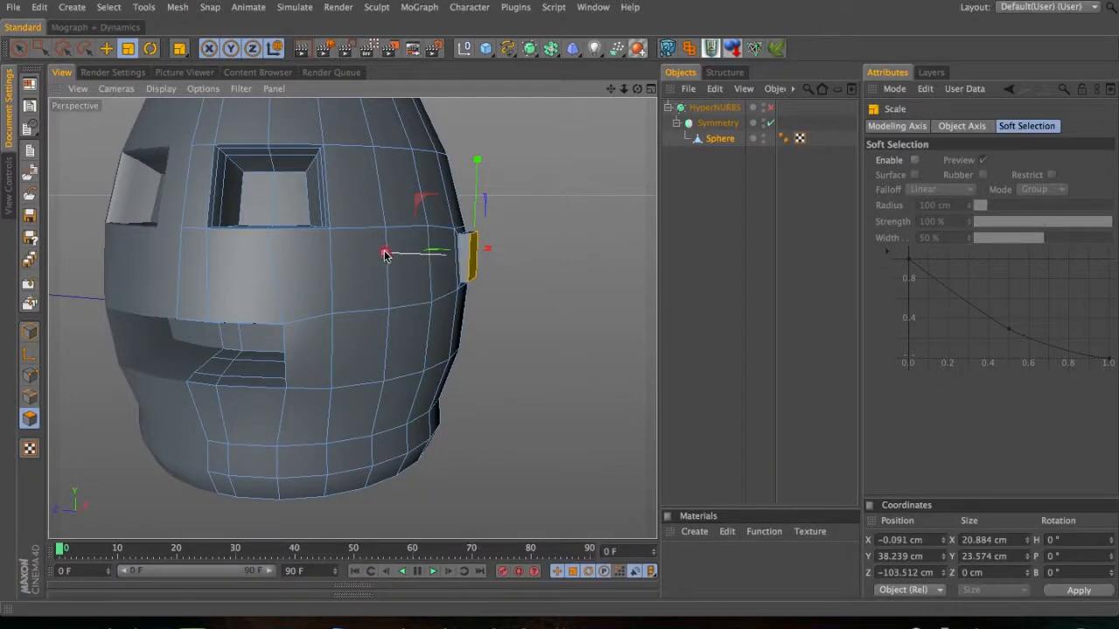
pyautogui.keyDown('shift'); pyautogui.moveTo(385, 255); pyautogui.dragTo(388, 257); pyautogui.keyUp('shift')
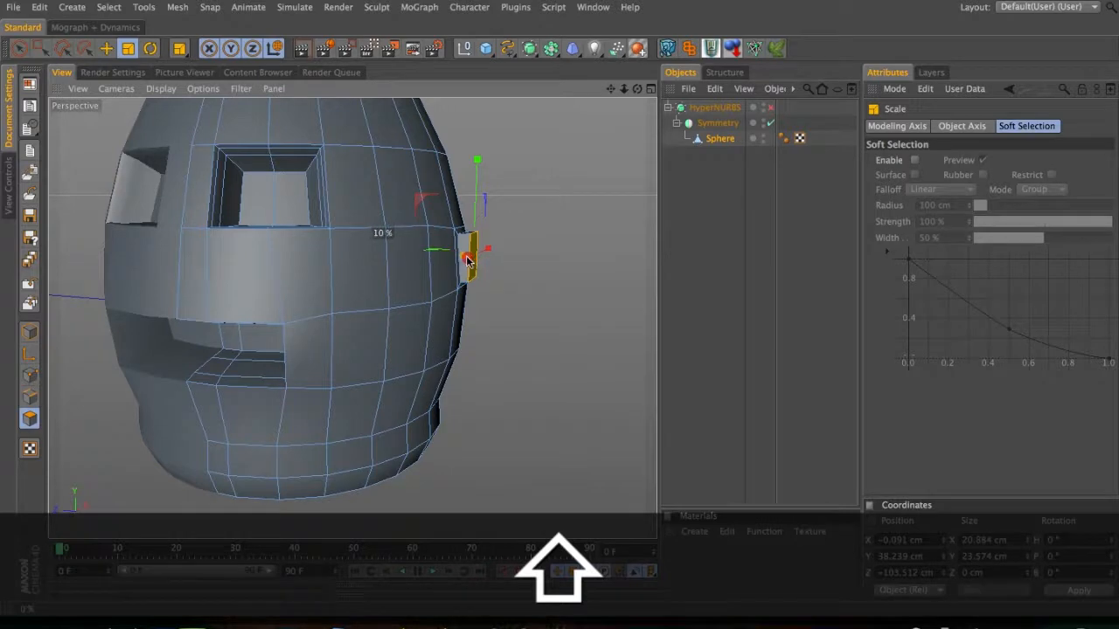
pyautogui.keyDown('shift'); pyautogui.moveTo(475, 261); pyautogui.dragTo(468, 259); pyautogui.keyUp('shift')
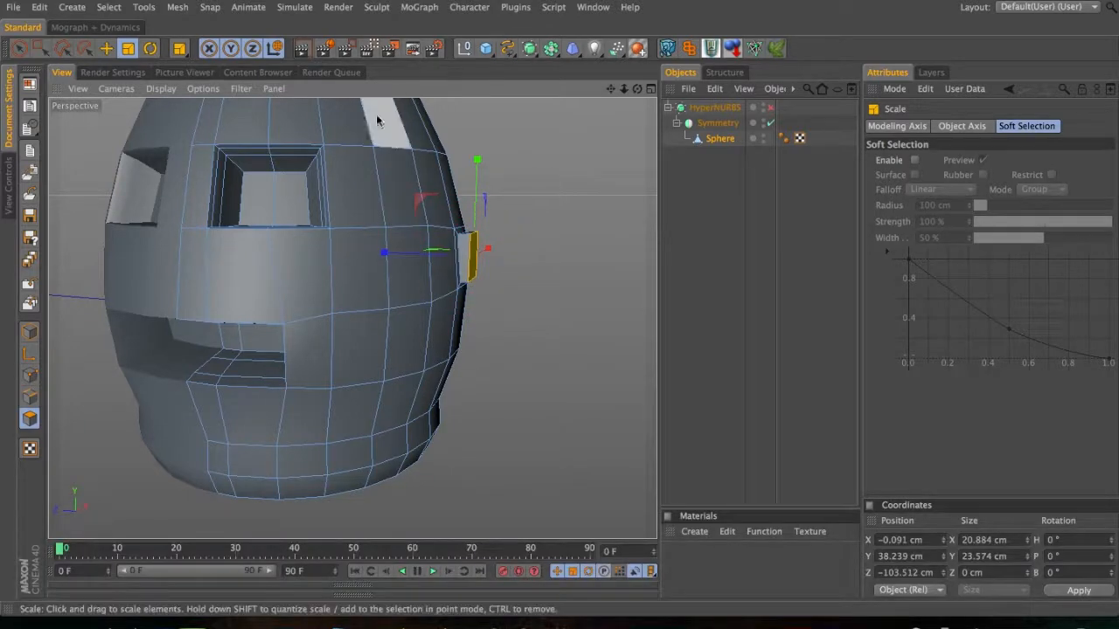
# - Move the stub's end face outward to about Z -105.7 cm, scale its height to about 22.9 cm, and adjust its vertical position
pyautogui.press('w')
pyautogui.press('w')
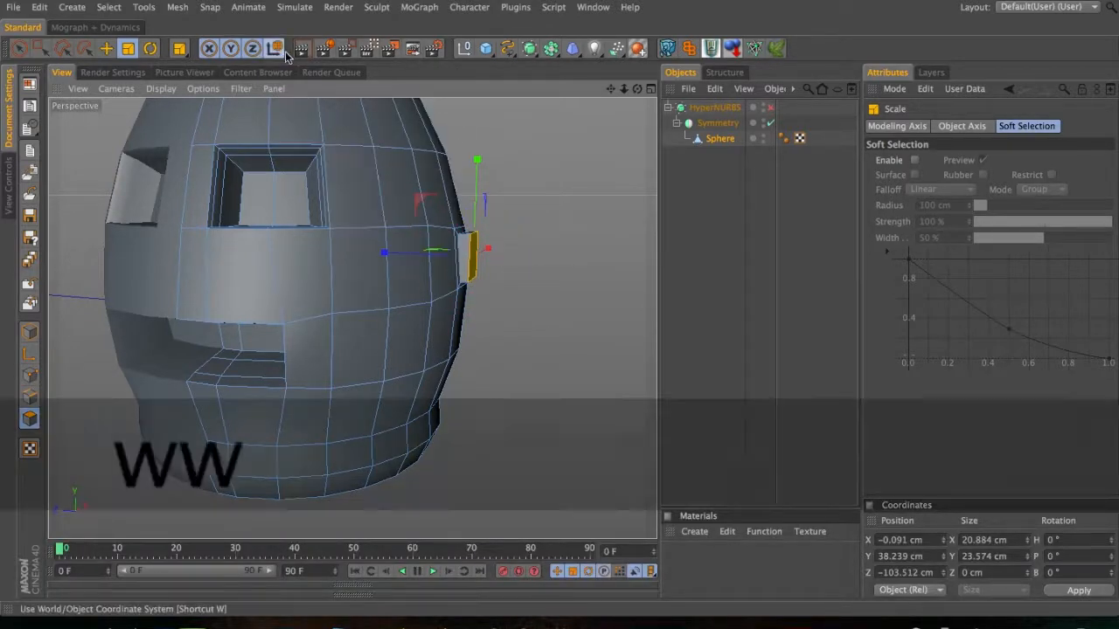
pyautogui.press('w')
pyautogui.press('space')
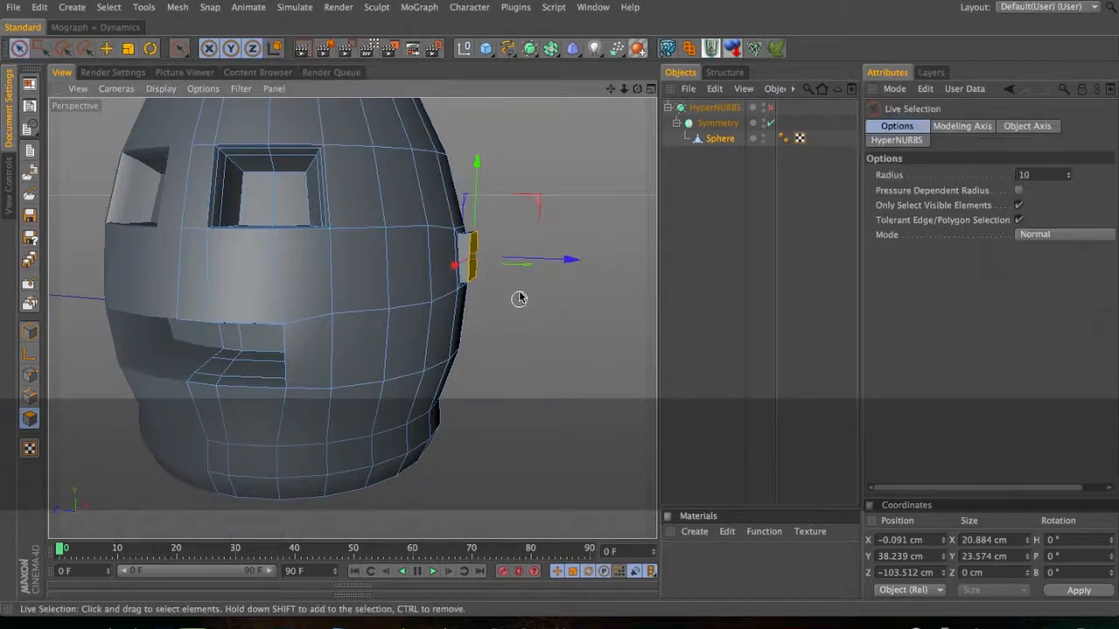
pyautogui.moveTo(534, 201); pyautogui.dragTo(537, 200)
pyautogui.press('t')
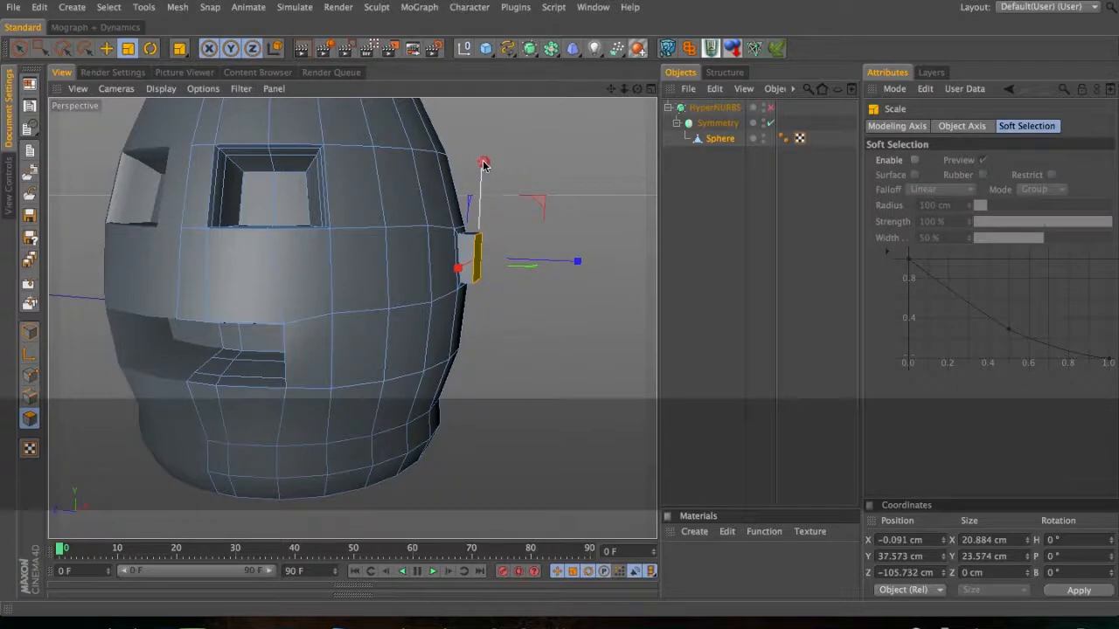
pyautogui.moveTo(485, 167); pyautogui.dragTo(486, 168)
pyautogui.press('d')
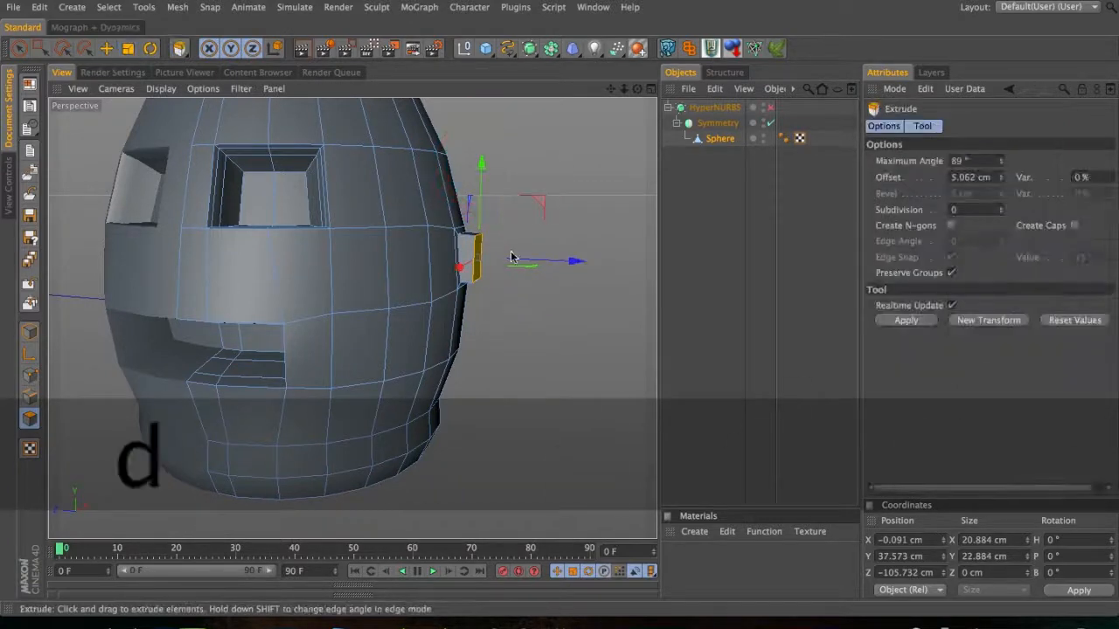
pyautogui.press('e')
pyautogui.moveTo(539, 201); pyautogui.dragTo(499, 286)
# - Extrude the stub's end face to about Z -163.4 cm as the first arm section, with closely spaced segments at both ends
pyautogui.press('3')
pyautogui.press('d')
pyautogui.press('1')
pyautogui.moveTo(426, 310)
pyautogui.mouseDown()
pyautogui.moveTo(312, 317)
pyautogui.moveTo(340, 301)
pyautogui.moveTo(337, 318)
pyautogui.moveTo(420, 309)
pyautogui.mouseUp()
pyautogui.press('3')
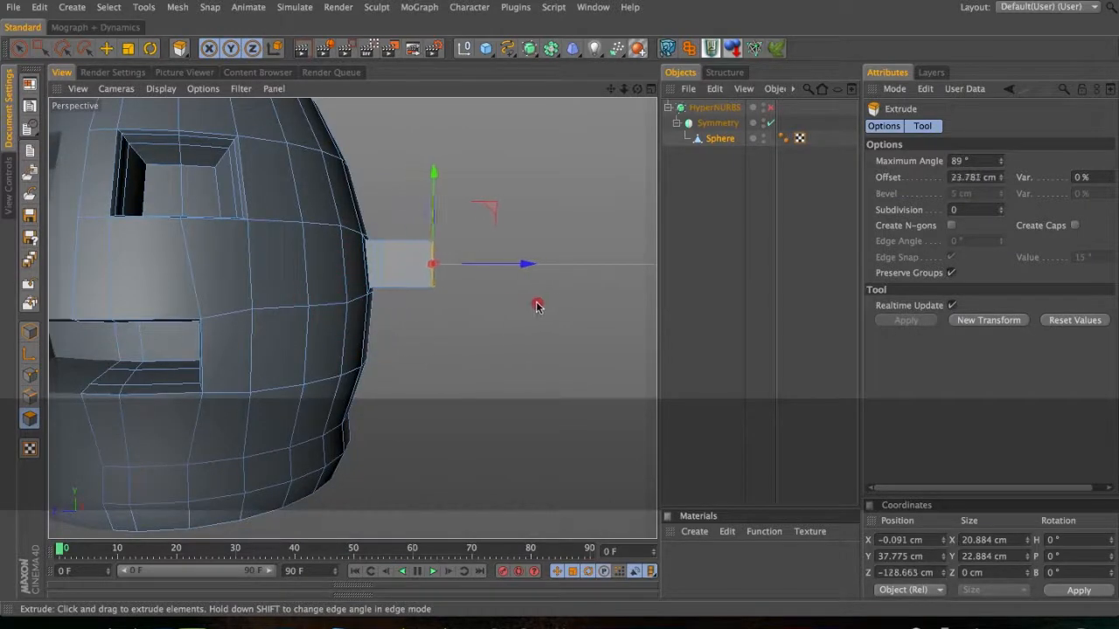
pyautogui.moveTo(537, 305); pyautogui.dragTo(666, 297)
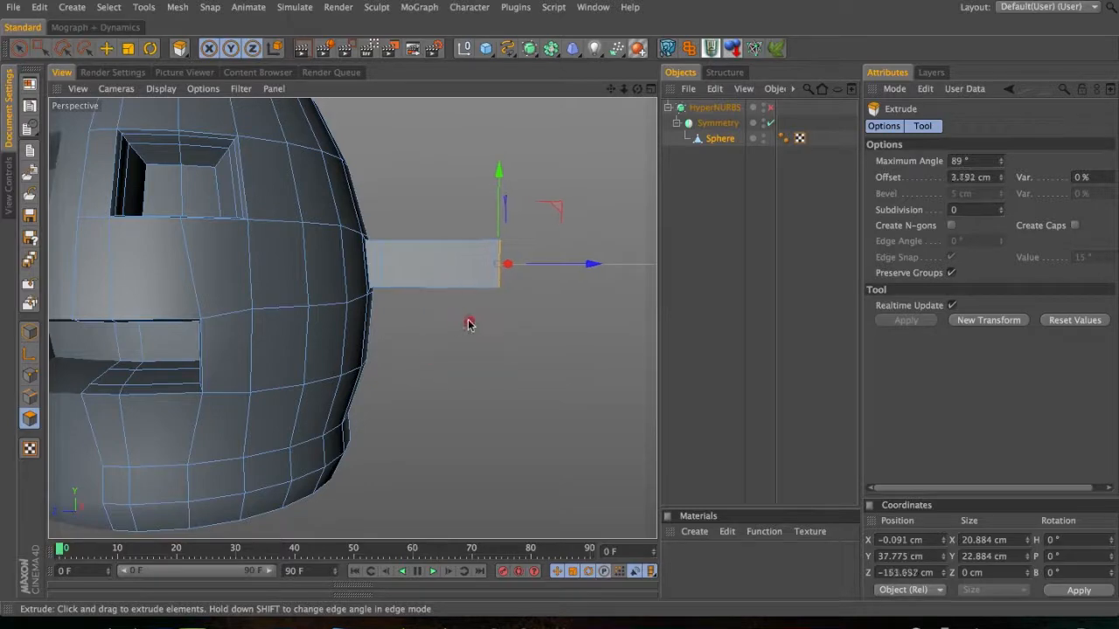
pyautogui.press('3')
pyautogui.moveTo(484, 289); pyautogui.dragTo(456, 436)
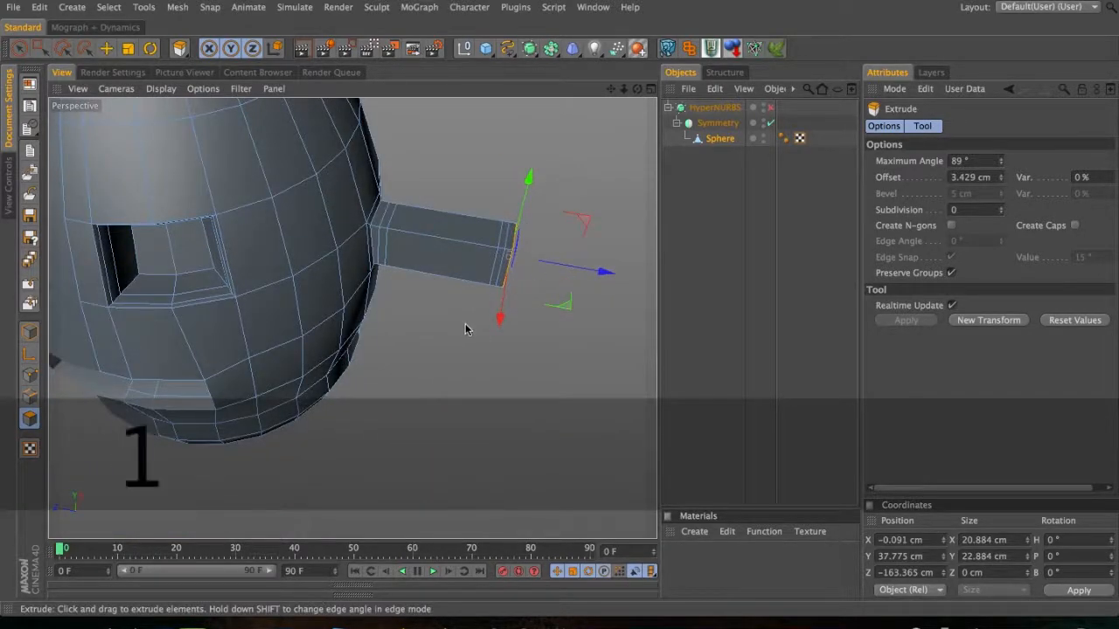
# - Extrude the second arm section to about Z -230.7 cm, ending it with closely spaced segments for the wrist
pyautogui.moveTo(465, 324); pyautogui.dragTo(272, 301)
pyautogui.moveTo(338, 330); pyautogui.dragTo(757, 353)
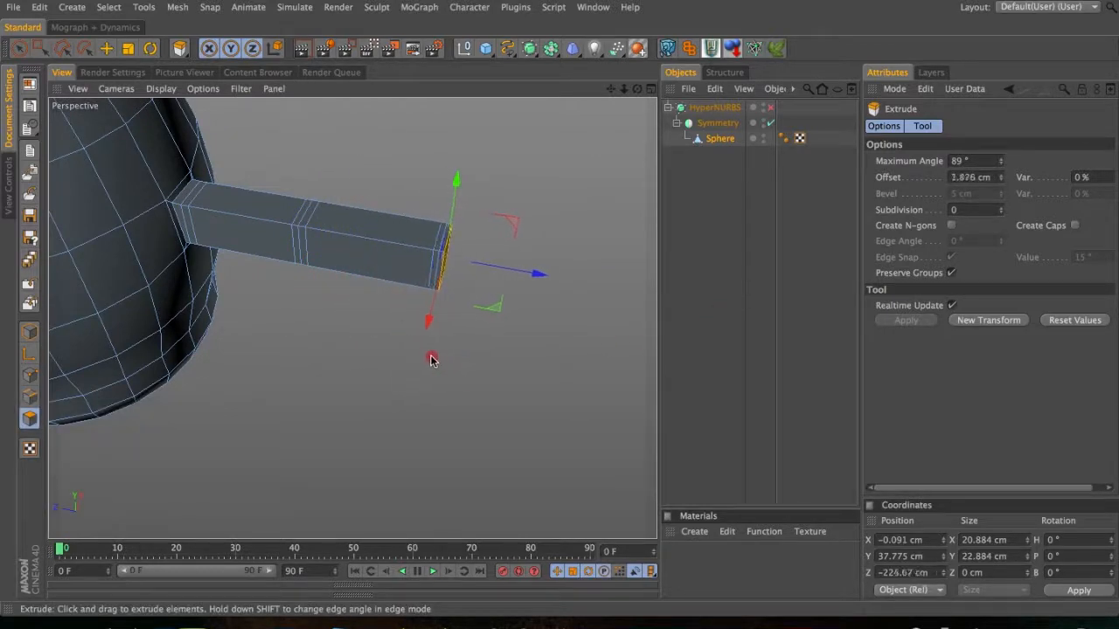
pyautogui.moveTo(434, 362); pyautogui.dragTo(433, 358)
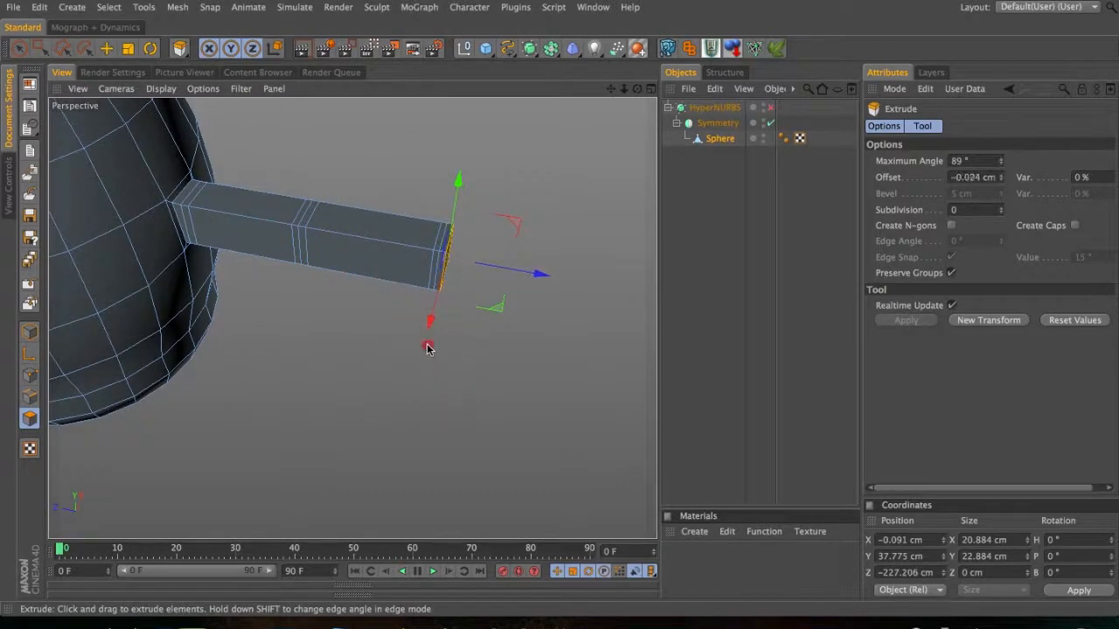
# - Extrude the arm's end to about Z -237.7 cm, flattening the face to about 6.8 cm high and widening it to 34.4 cm
pyautogui.press('t')
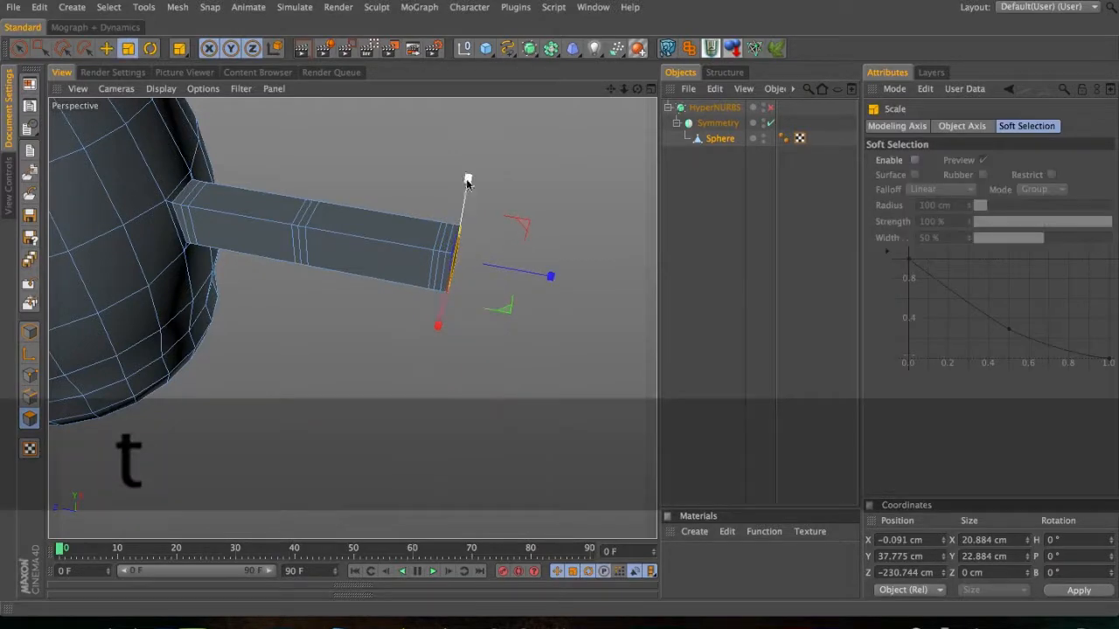
pyautogui.moveTo(470, 204); pyautogui.dragTo(494, 240)
pyautogui.press('d')
pyautogui.press('t')
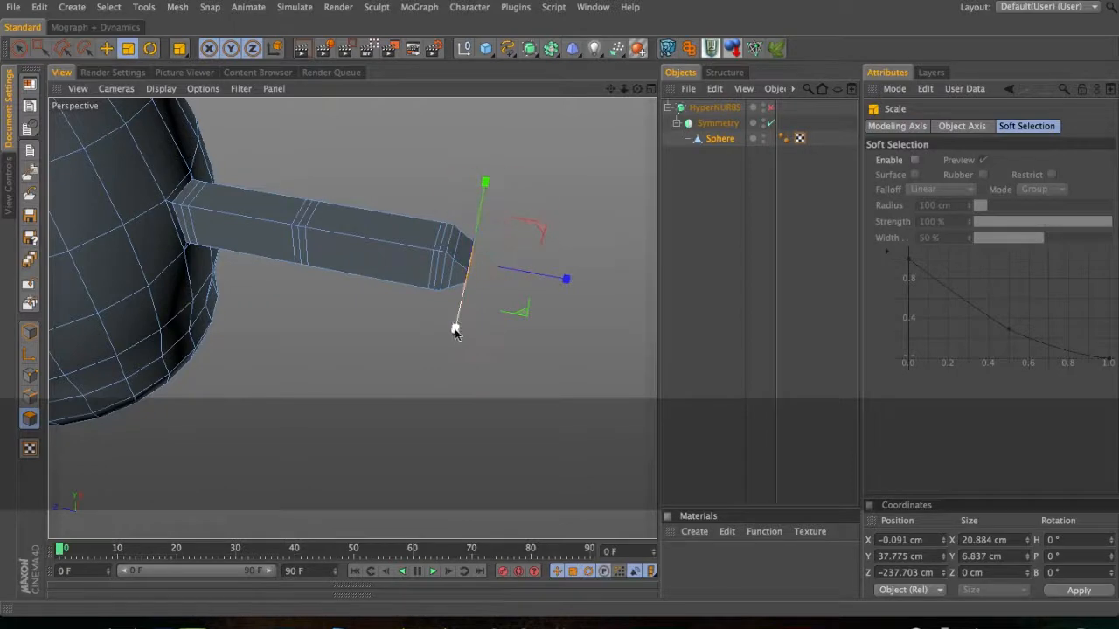
pyautogui.moveTo(438, 372); pyautogui.dragTo(417, 315)
# - Extrude the hand to about Z -250.2 cm and scale its end face to about 50.1 cm wide and 4.7 cm high
pyautogui.press('3')
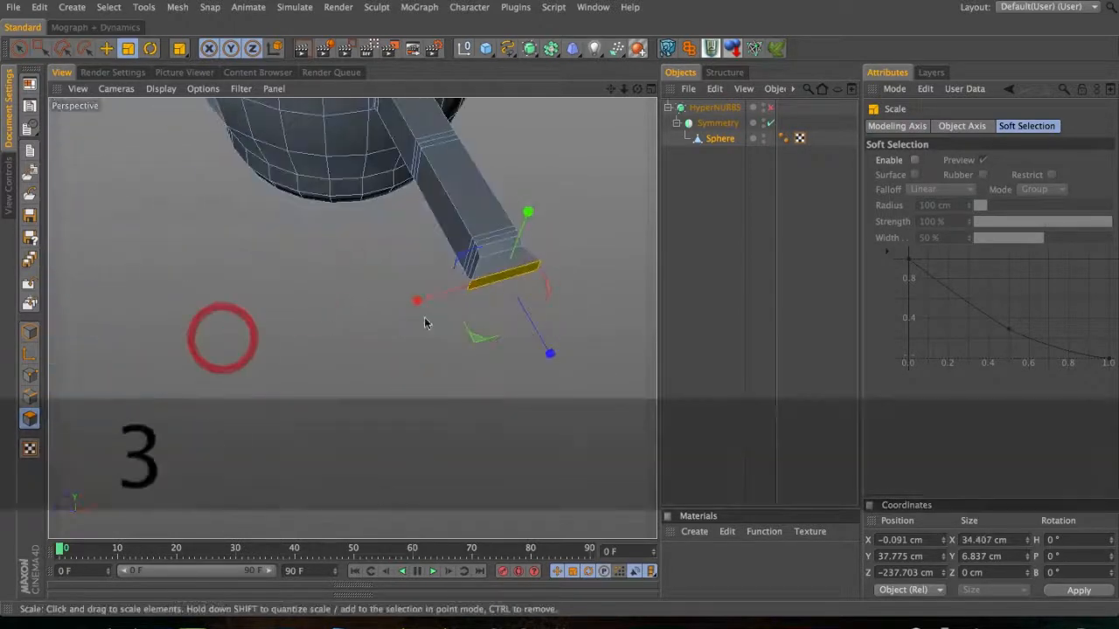
pyautogui.press('d')
pyautogui.moveTo(471, 372); pyautogui.dragTo(480, 390)
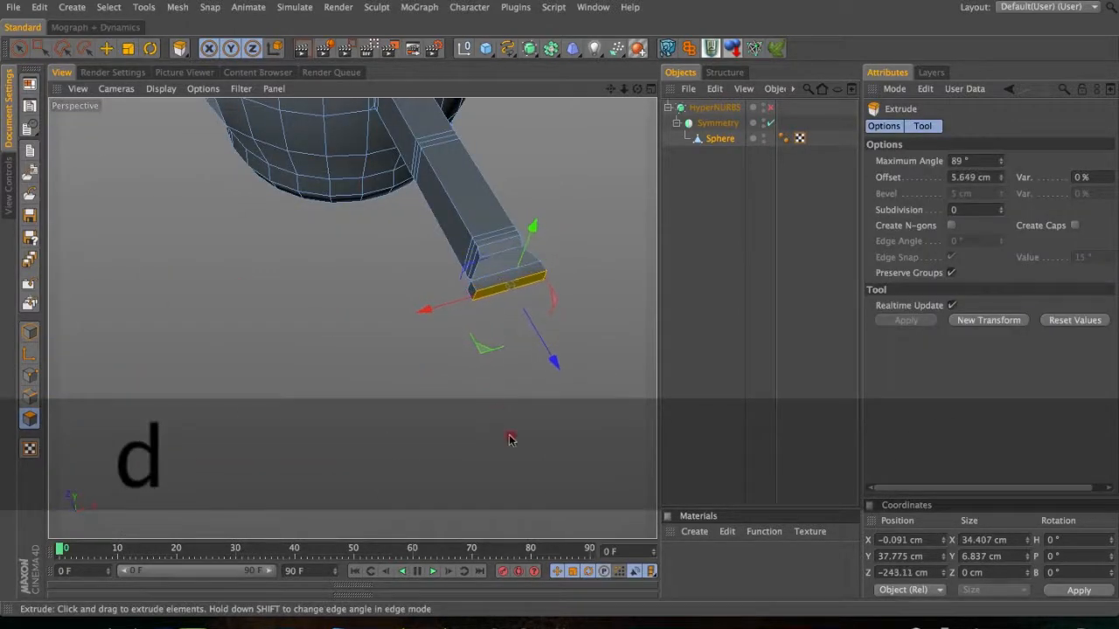
pyautogui.press('t')
pyautogui.moveTo(432, 321); pyautogui.dragTo(438, 327)
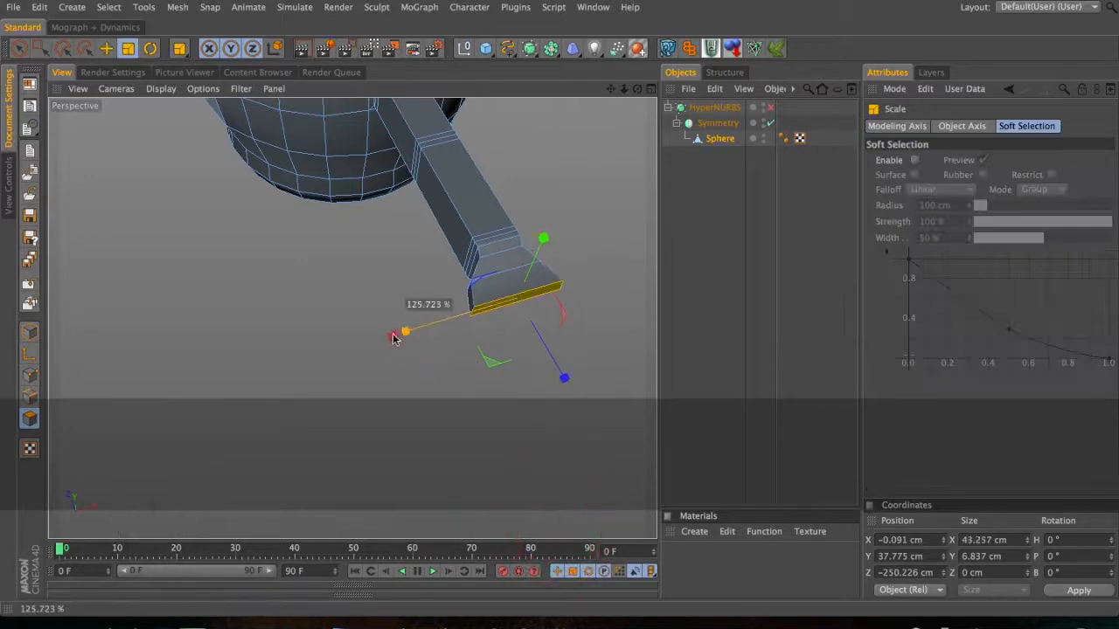
pyautogui.moveTo(543, 238); pyautogui.dragTo(535, 260)
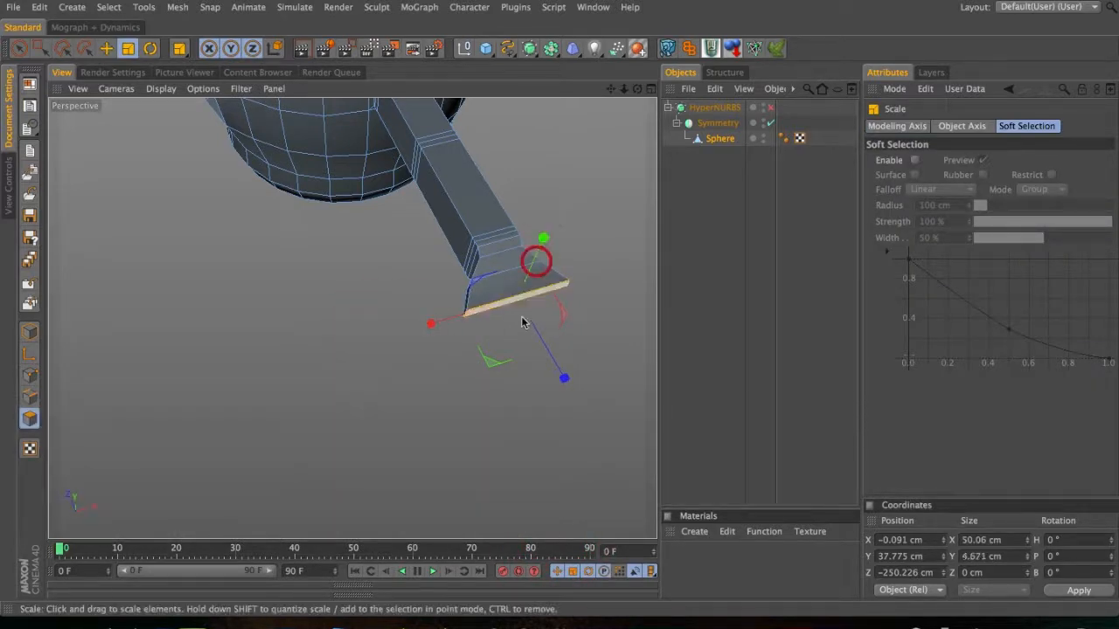
# - Extrude the hand's end face in two segments to about Z -278.2 cm
pyautogui.press('d')
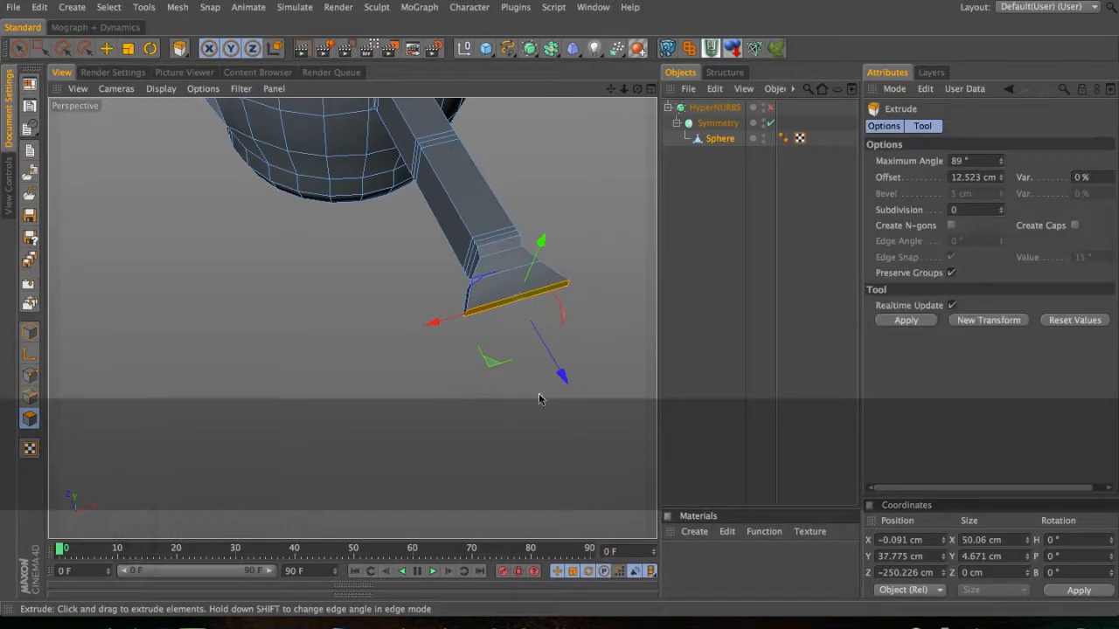
pyautogui.moveTo(603, 487); pyautogui.dragTo(544, 463)
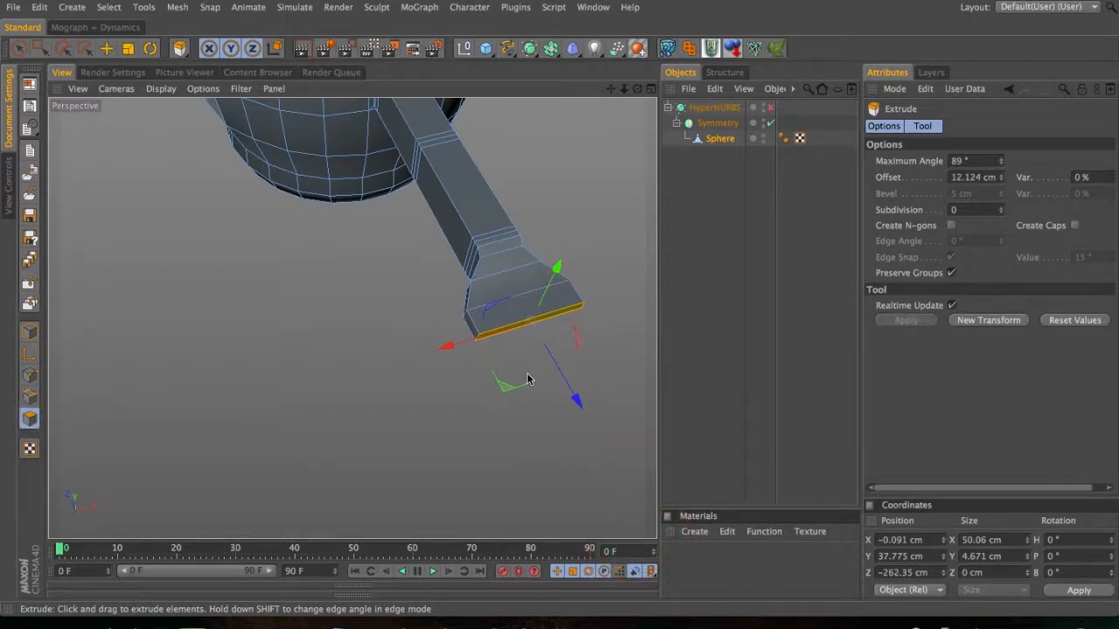
pyautogui.moveTo(574, 398); pyautogui.dragTo(585, 426)
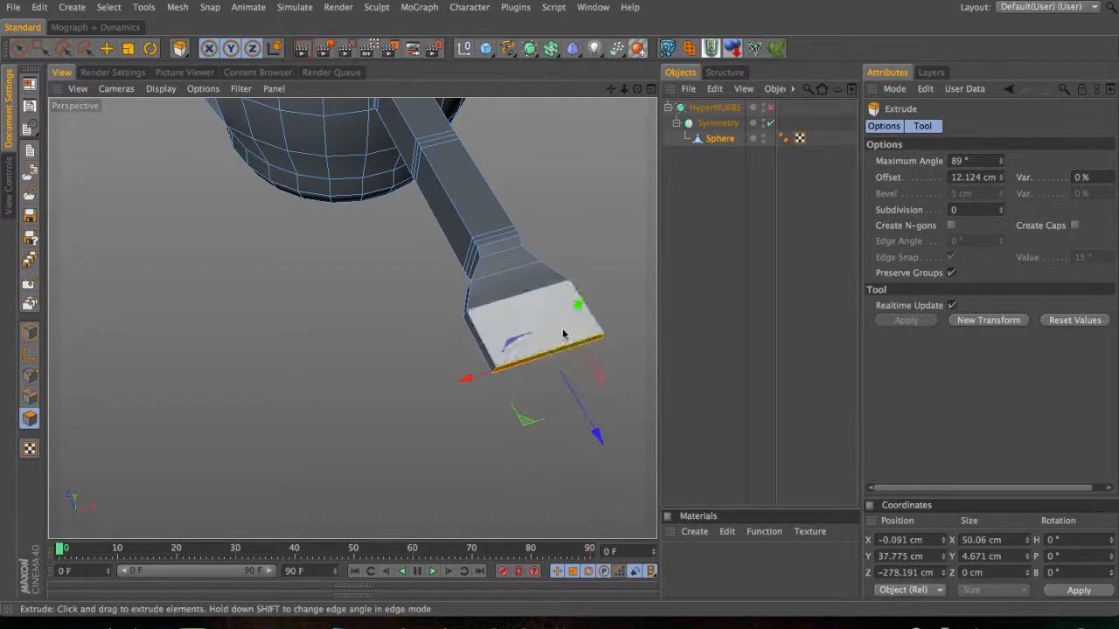
# - Narrow the hand's end face to about 35.7 cm, extrude it slightly, and narrow the new tip to about 14.6 cm
pyautogui.press('3')
pyautogui.moveTo(529, 334); pyautogui.dragTo(400, 237)
pyautogui.press('1')
pyautogui.press('3')
pyautogui.press('t')
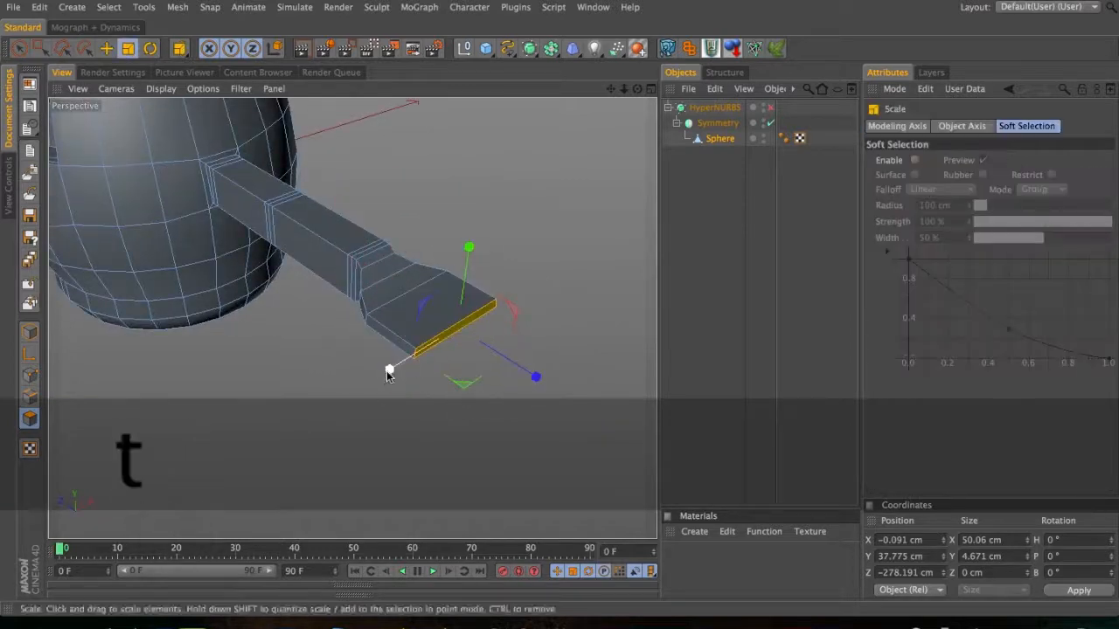
pyautogui.moveTo(401, 369); pyautogui.dragTo(418, 365)
pyautogui.press('d')
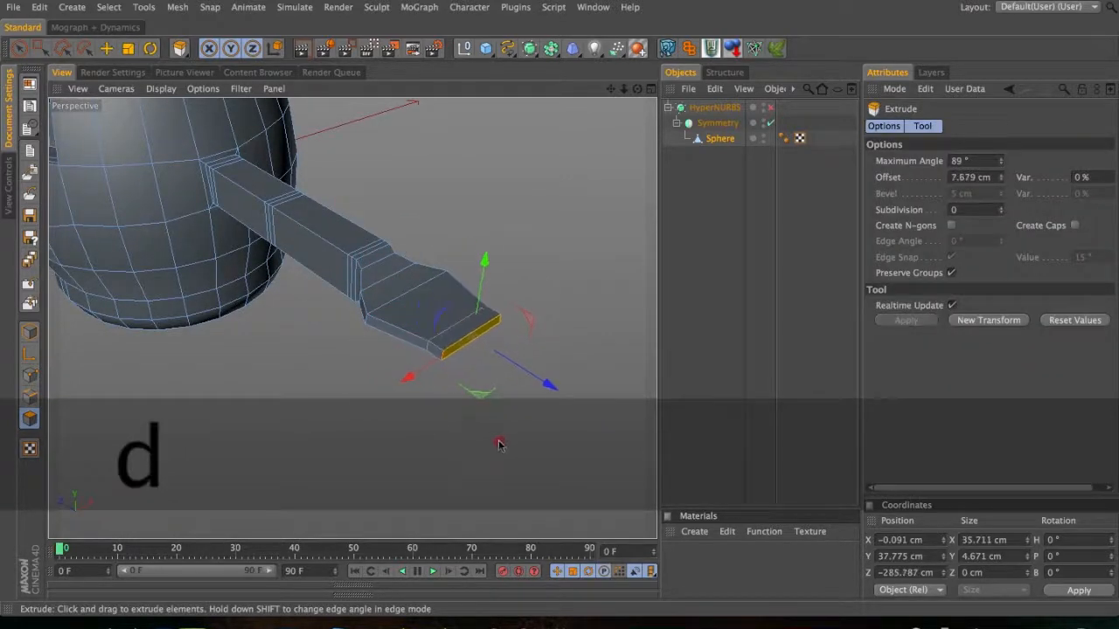
pyautogui.press('t')
pyautogui.moveTo(423, 378); pyautogui.dragTo(465, 378)
# - Enable HyperNURBS and examine the smoothed arm and wrist from the side
pyautogui.click(770, 108)
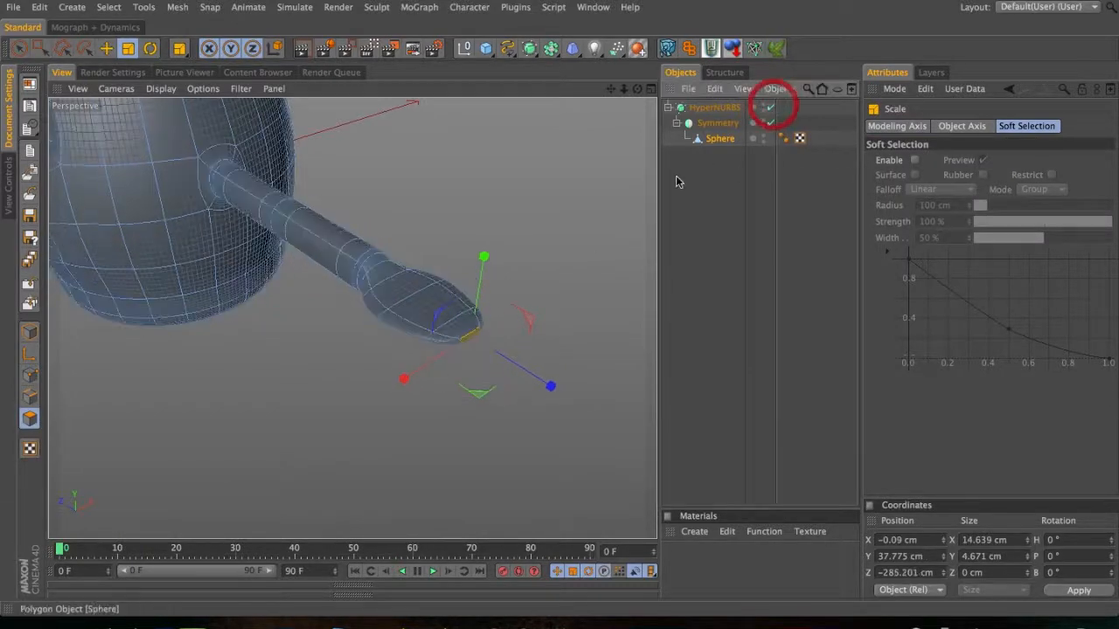
pyautogui.press('3')
pyautogui.moveTo(423, 285); pyautogui.dragTo(559, 201)
pyautogui.press('2')
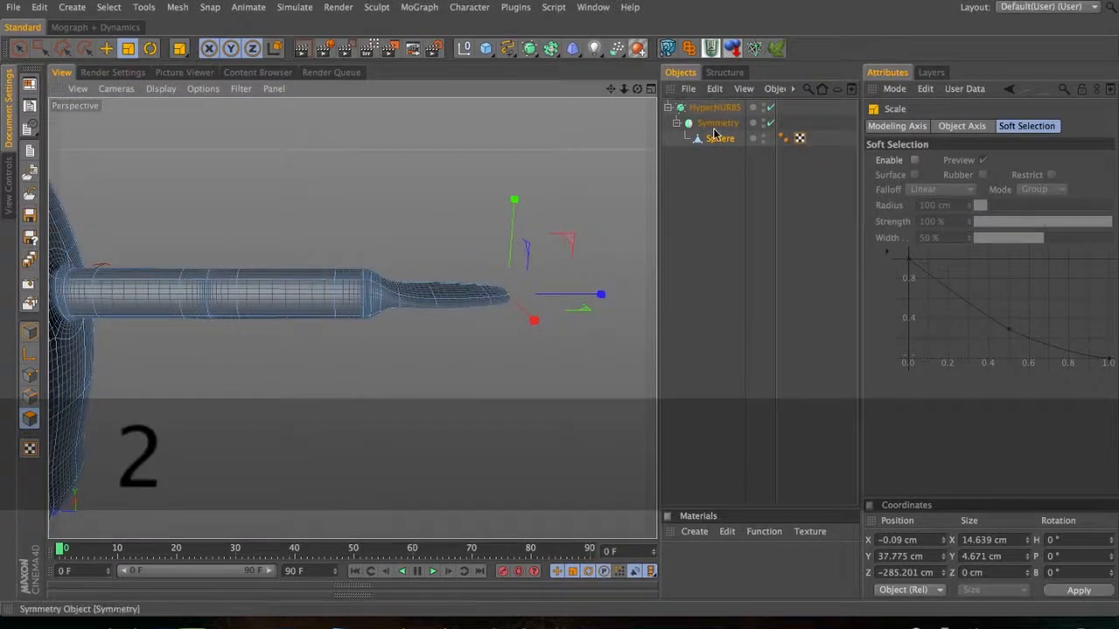
pyautogui.press('space')
pyautogui.moveTo(362, 290)
pyautogui.mouseDown()
pyautogui.moveTo(507, 277)
pyautogui.moveTo(489, 253)
pyautogui.mouseUp()
pyautogui.click(402, 246)
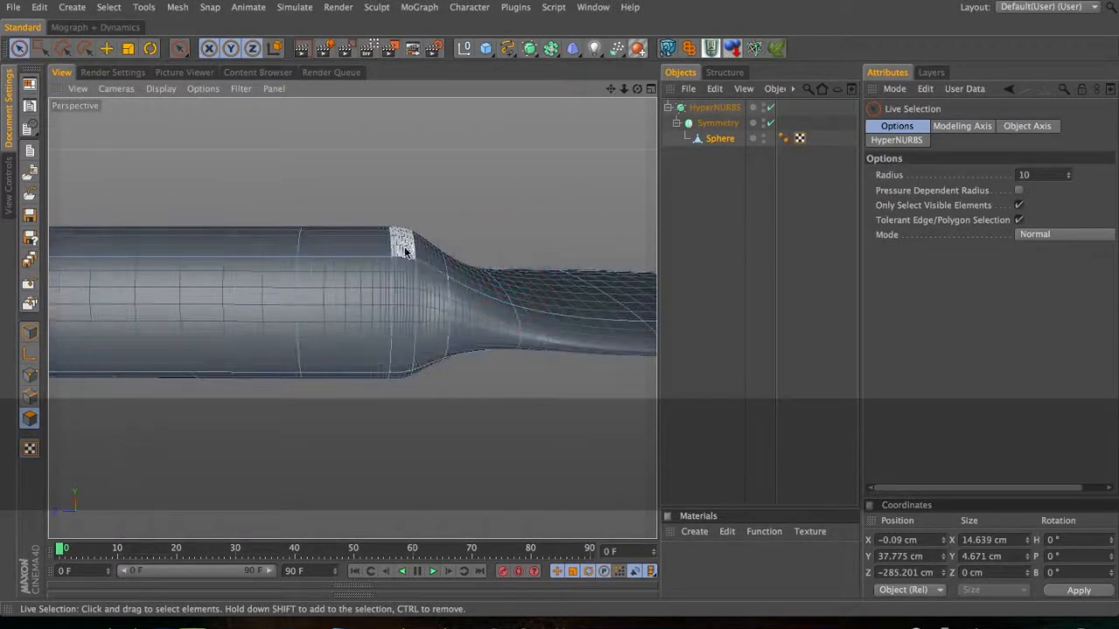
# - Disable HyperNURBS, switch to edge mode, and select two neighbouring edge loops at the wrist
pyautogui.click(770, 107)
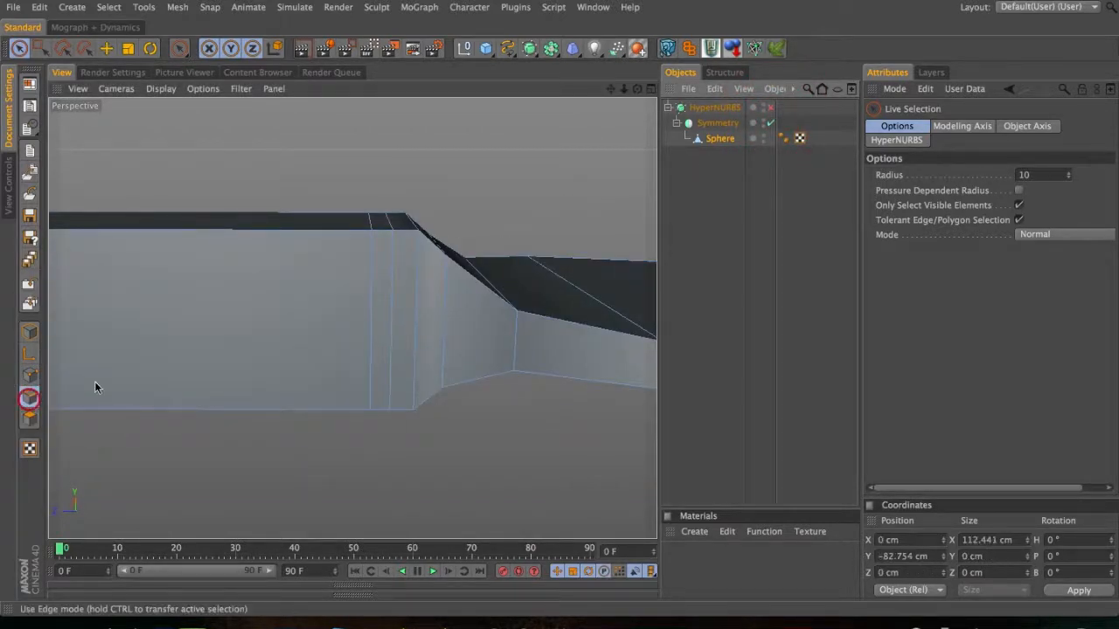
pyautogui.press('e')
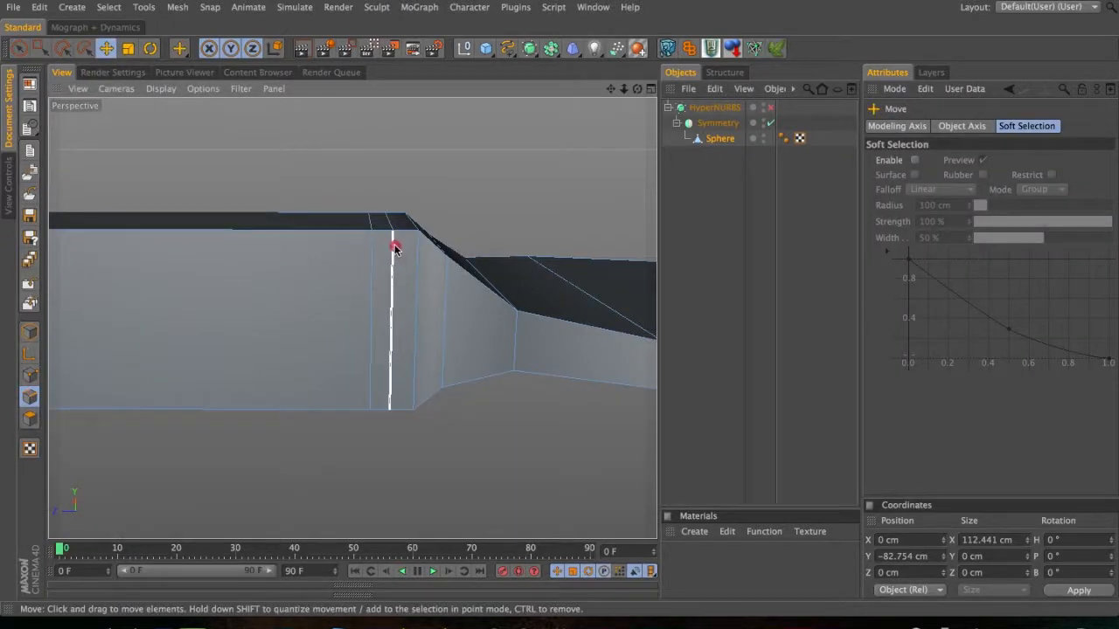
pyautogui.keyDown('shift'); pyautogui.click(418, 268); pyautogui.keyUp('shift')
pyautogui.press('3')
pyautogui.moveTo(417, 271)
pyautogui.mouseDown()
pyautogui.moveTo(392, 289)
pyautogui.moveTo(448, 275)
pyautogui.moveTo(347, 299)
pyautogui.moveTo(402, 275)
pyautogui.mouseUp()
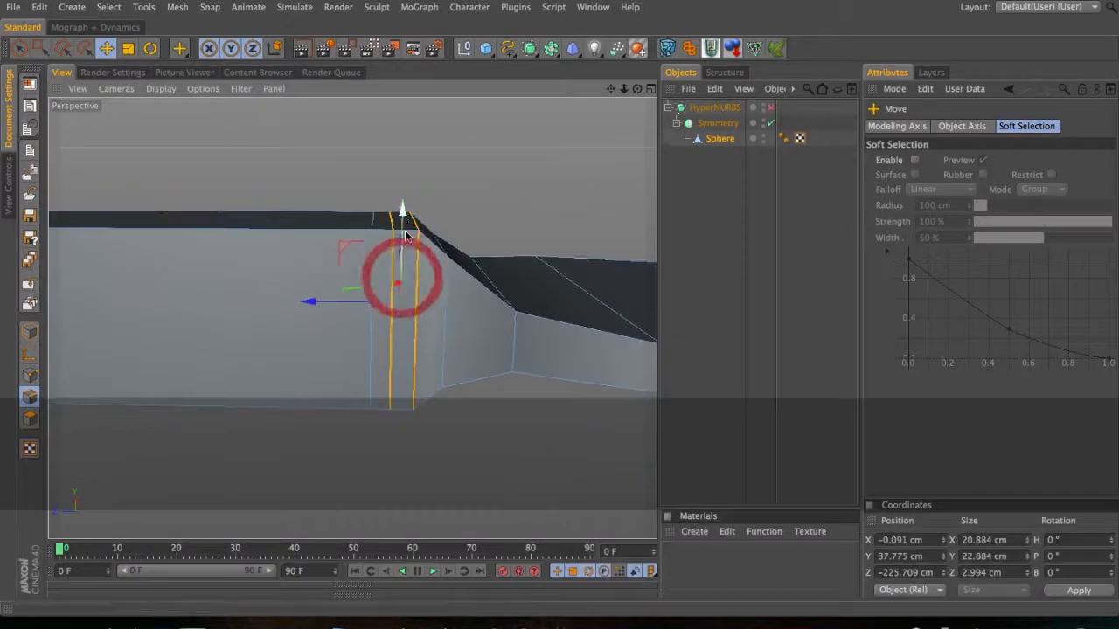
# - Add a third wrist edge loop to the selection and scale the loops to about 18.3 cm high
pyautogui.press('t')
pyautogui.press('shift')
pyautogui.keyDown('shift'); pyautogui.click(373, 254); pyautogui.keyUp('shift')
pyautogui.moveTo(393, 213); pyautogui.dragTo(212, 300)
# - Try to reduce the height of the three selected wrist edge loops further, and undo that scaling
pyautogui.press('2')
pyautogui.press('3')
pyautogui.moveTo(299, 304); pyautogui.dragTo(284, 225)
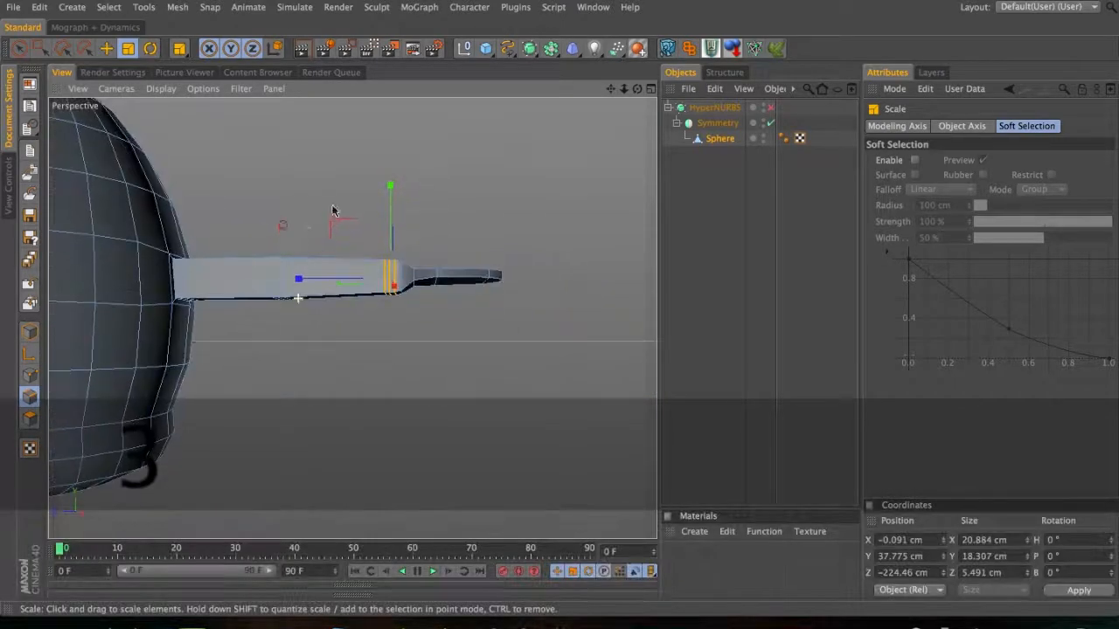
pyautogui.keyDown('shift'); pyautogui.moveTo(391, 185); pyautogui.dragTo(390, 198); pyautogui.keyUp('shift')
pyautogui.press('super+z')
# - Scale the four selected wrist edge loops to 70% of their height
pyautogui.press('2')
pyautogui.moveTo(401, 278); pyautogui.dragTo(624, 250)
pyautogui.keyDown('shift'); pyautogui.moveTo(372, 210); pyautogui.dragTo(372, 237); pyautogui.keyUp('shift')
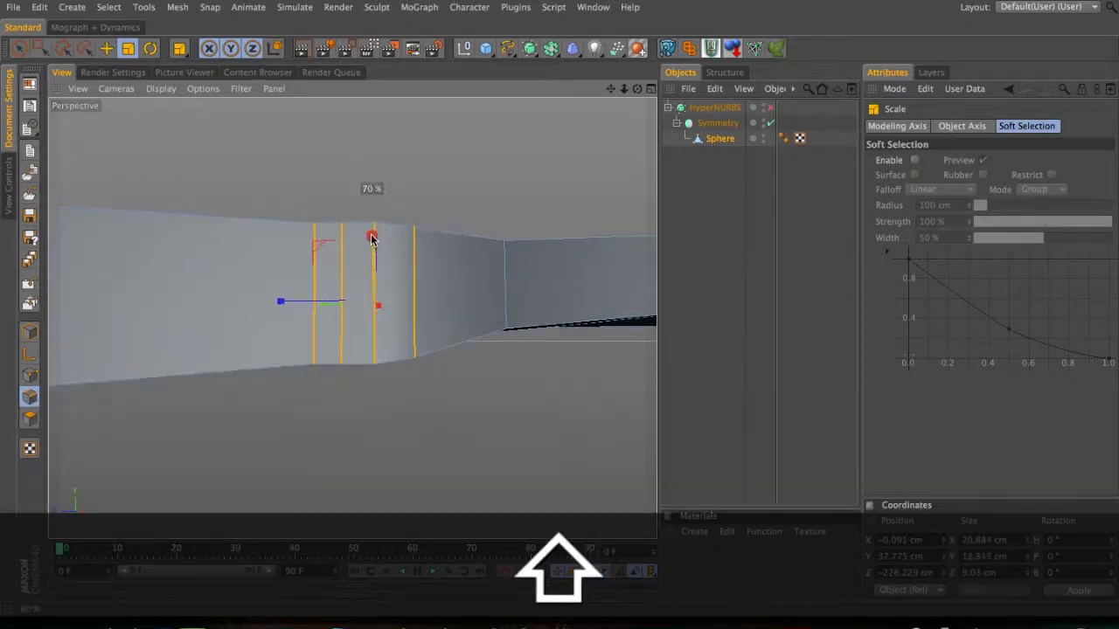
# - Scale the two wrist edge loops nearest the hand individually to about 14.2 cm and 13.5 cm high, and enable HyperNURBS
pyautogui.click(315, 234)
pyautogui.moveTo(333, 201); pyautogui.dragTo(335, 200)
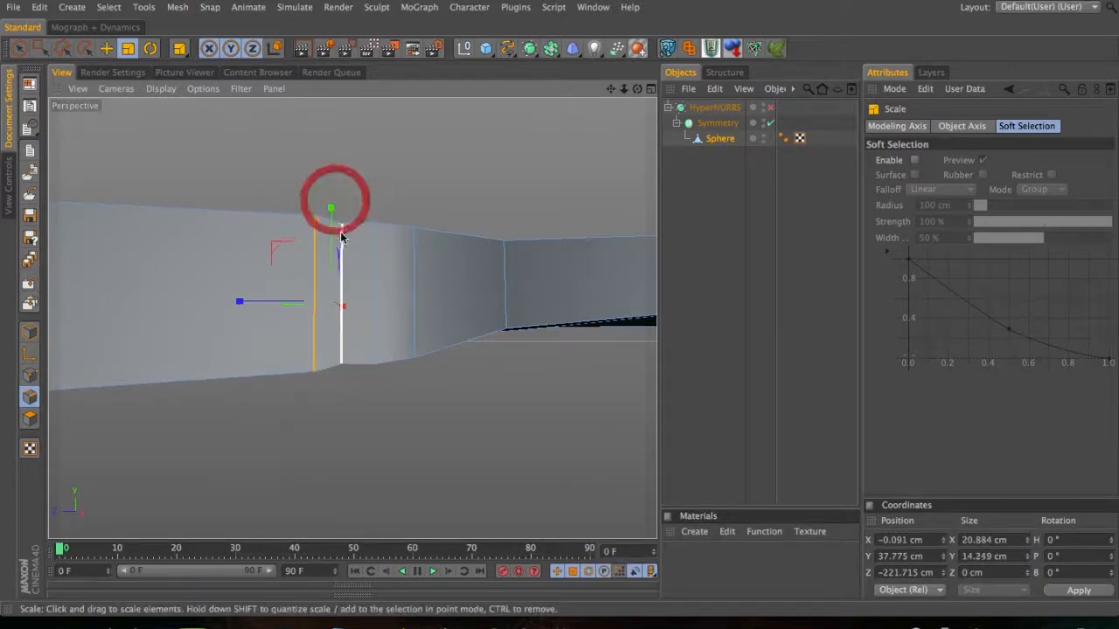
pyautogui.click(342, 231)
pyautogui.moveTo(475, 233); pyautogui.dragTo(455, 265)
pyautogui.moveTo(455, 265); pyautogui.dragTo(256, 374)
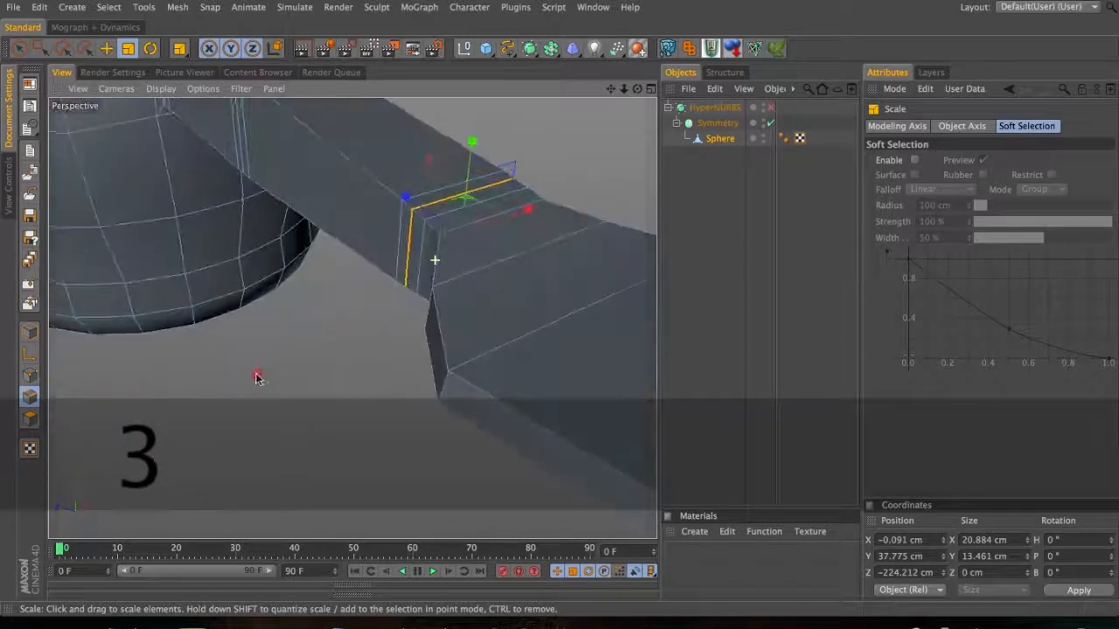
pyautogui.click(770, 108)
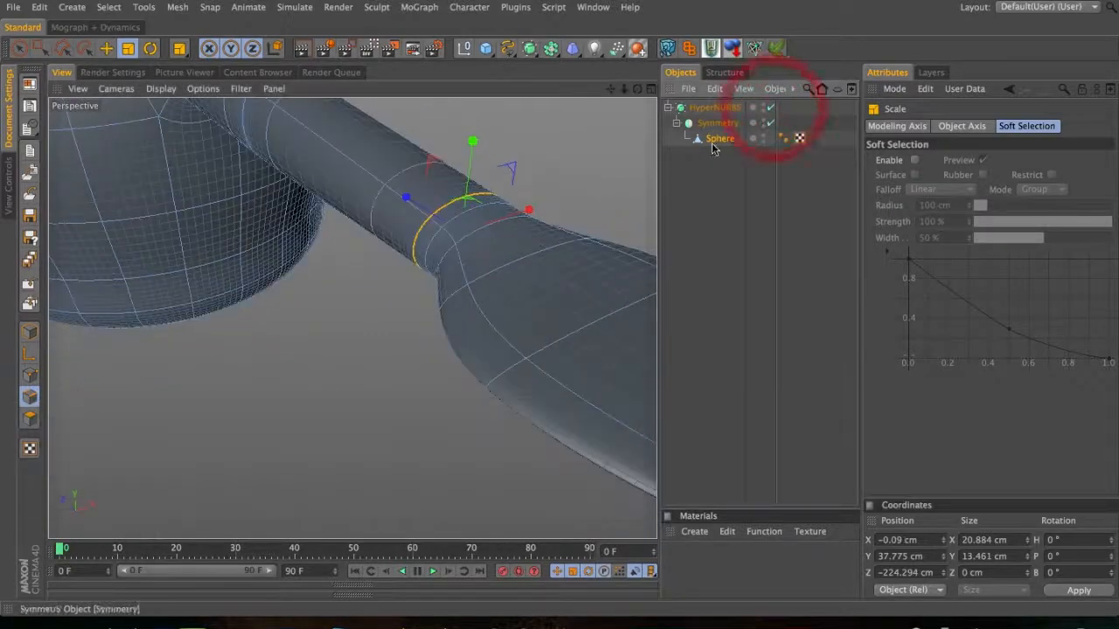
pyautogui.moveTo(499, 224); pyautogui.dragTo(554, 242)
# - Disable HyperNURBS, select the middle edge loop at the elbow and scale it to about 21.9 by 24 cm
pyautogui.click(770, 106)
pyautogui.press('2')
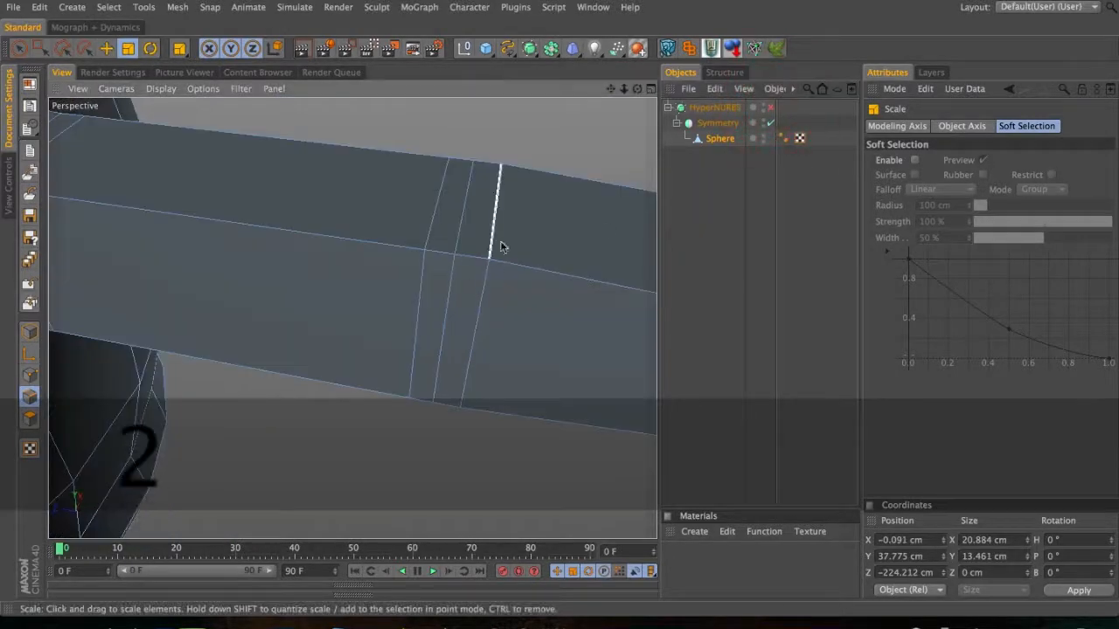
pyautogui.click(458, 249)
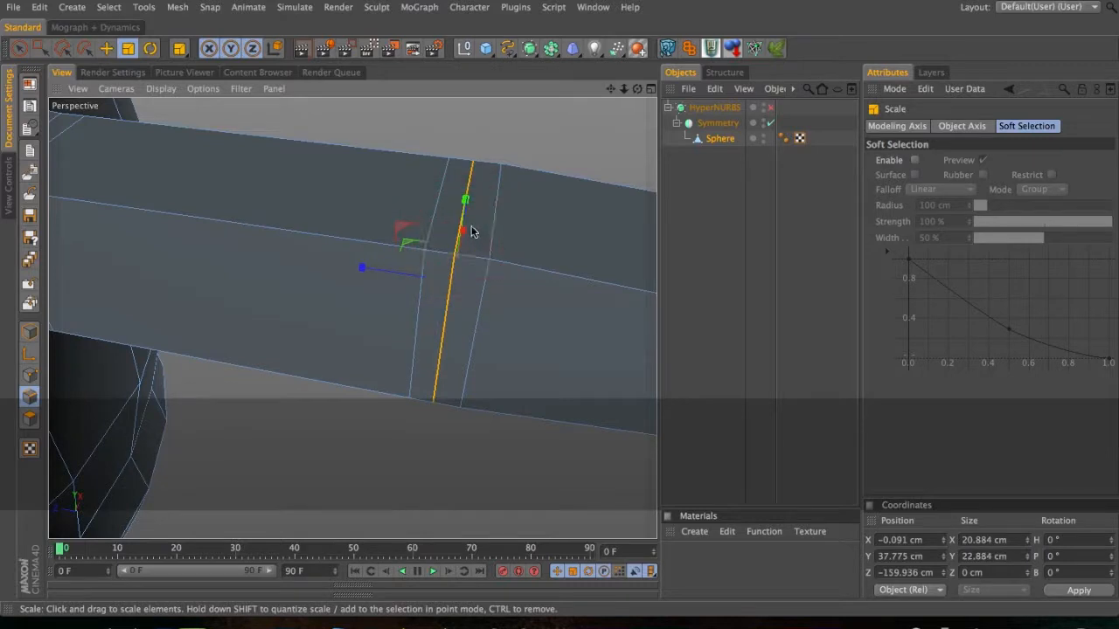
pyautogui.moveTo(542, 141); pyautogui.dragTo(573, 132)
pyautogui.press('3')
pyautogui.moveTo(517, 196); pyautogui.dragTo(306, 224)
# - With HyperNURBS enabled, pull the elbow edge loop outward along X until it is about 32.8 cm wide
pyautogui.press('e')
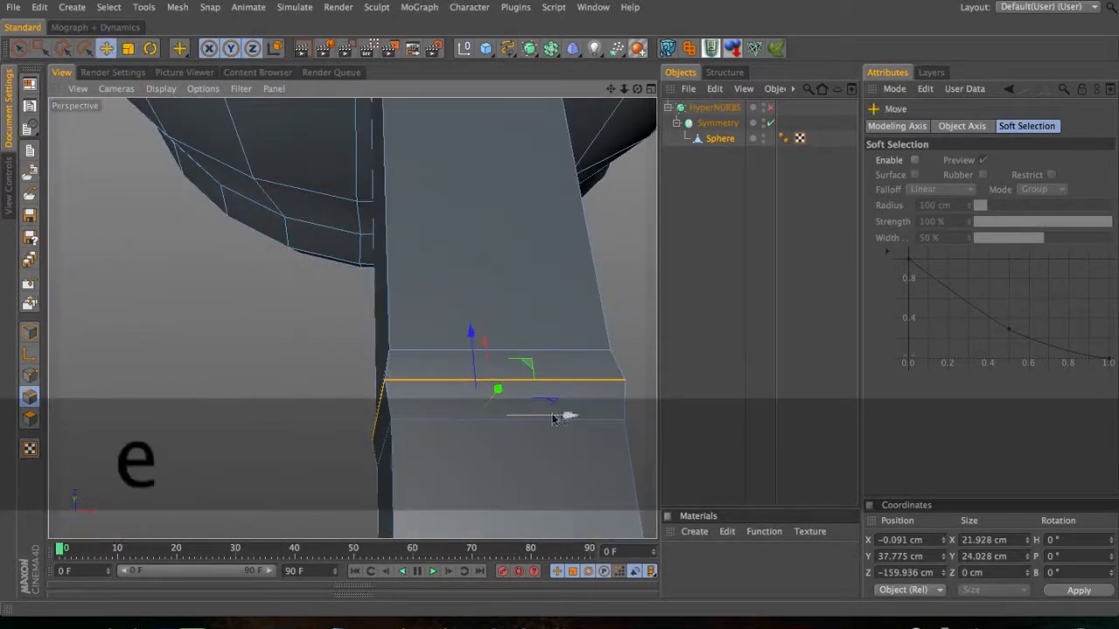
pyautogui.press('3')
pyautogui.moveTo(570, 420); pyautogui.dragTo(457, 317)
pyautogui.press('1')
pyautogui.click(771, 107)
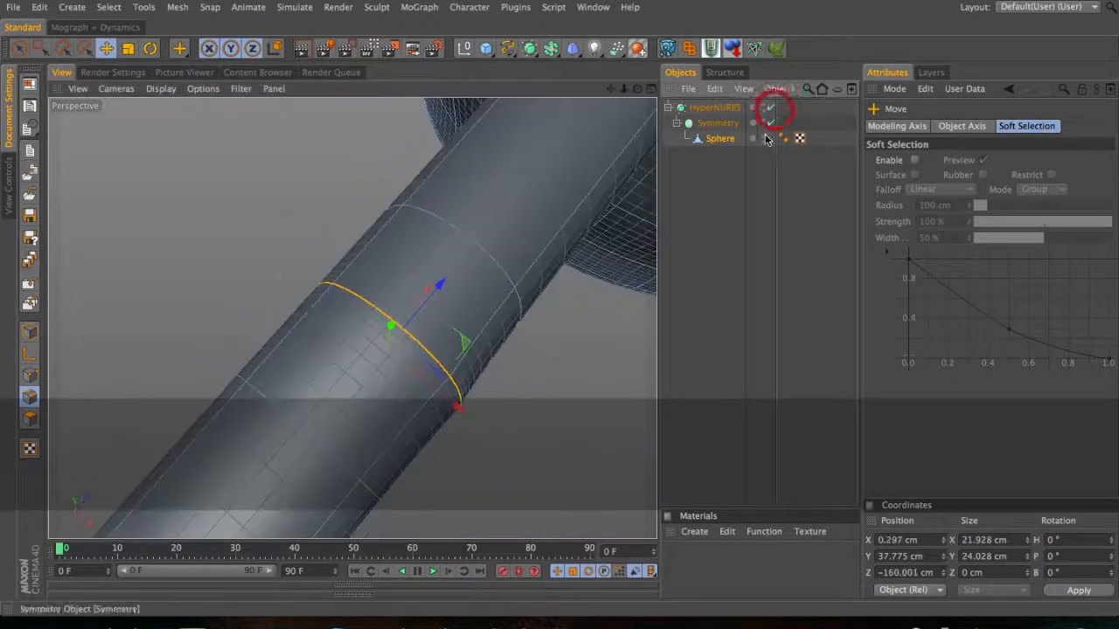
pyautogui.press('2')
pyautogui.press('3')
pyautogui.moveTo(419, 370); pyautogui.dragTo(506, 378)
pyautogui.press('t')
pyautogui.press('e')
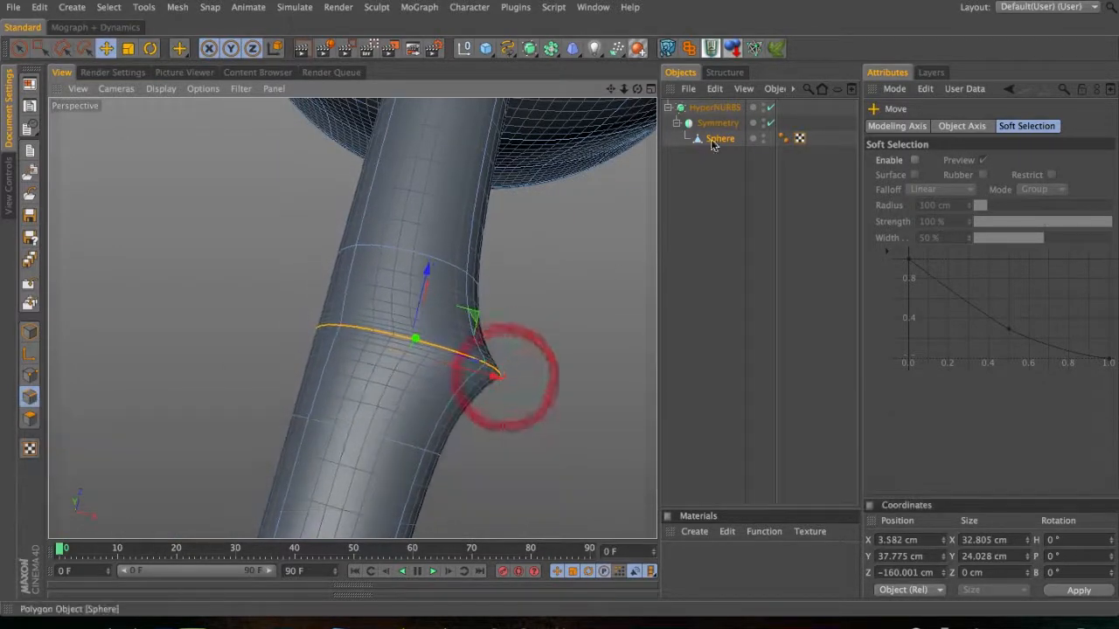
pyautogui.click(770, 108)
pyautogui.click(770, 107)
# - Try to scale the elbow edge loop to about 50% of its height, and undo that scaling
pyautogui.press('3')
pyautogui.moveTo(524, 235); pyautogui.dragTo(379, 141)
pyautogui.press('2')
pyautogui.press('3')
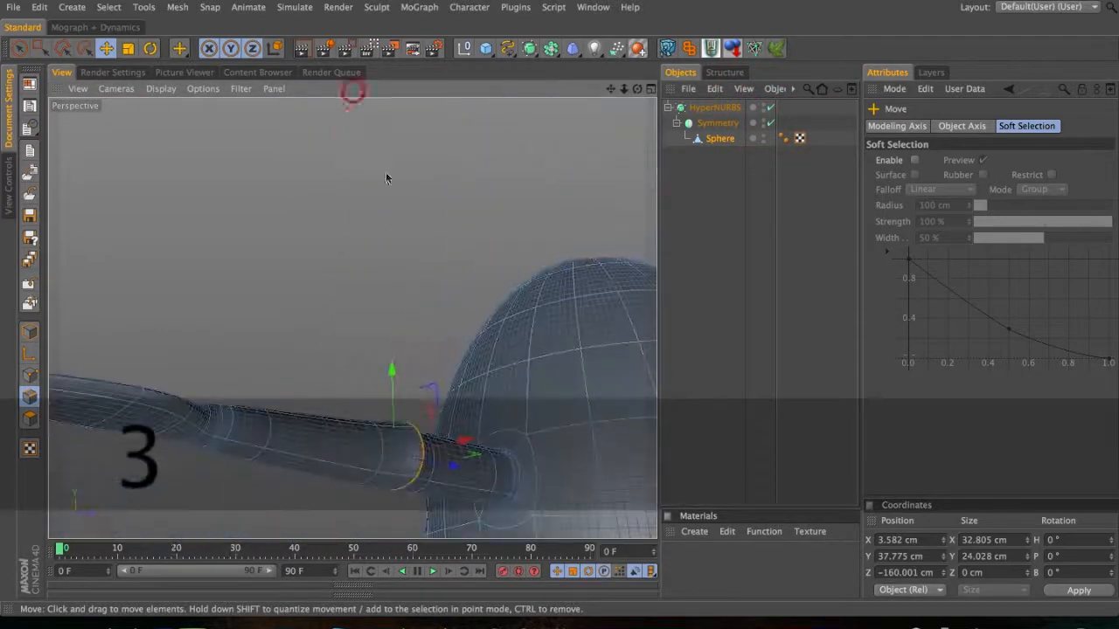
pyautogui.press('t')
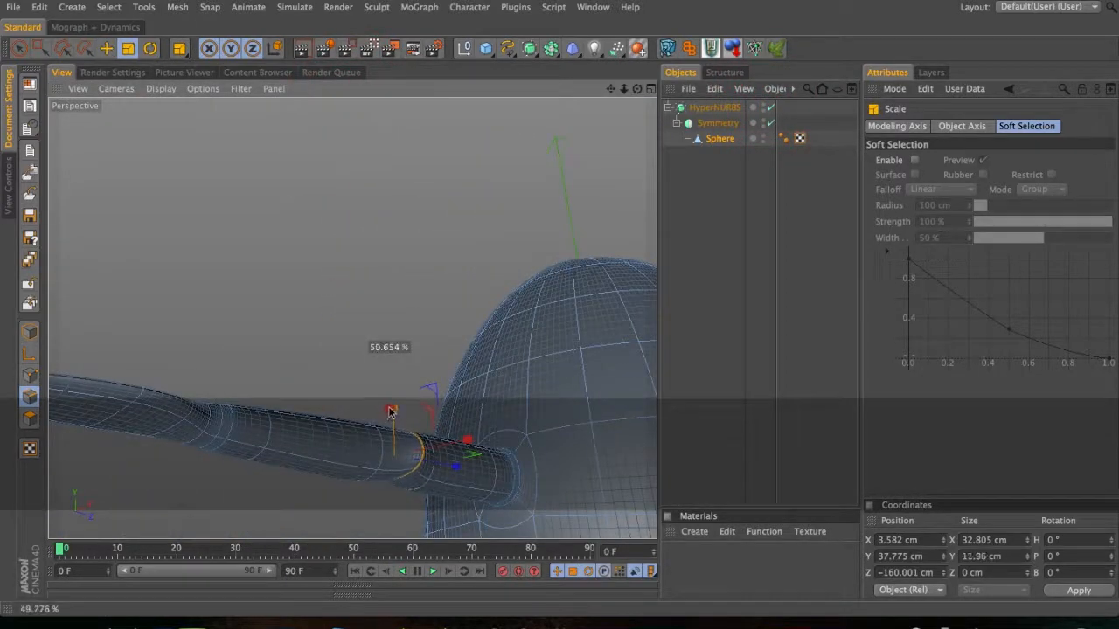
pyautogui.press('3')
pyautogui.moveTo(424, 466); pyautogui.dragTo(407, 332)
pyautogui.press('2')
pyautogui.press('3')
pyautogui.press('super+z')
# - Scale the elbow edge loop to about 20.6 cm high, switch to Live Selection and disable HyperNURBS
pyautogui.moveTo(444, 267); pyautogui.dragTo(631, 411)
pyautogui.press('3')
pyautogui.press('super+z')
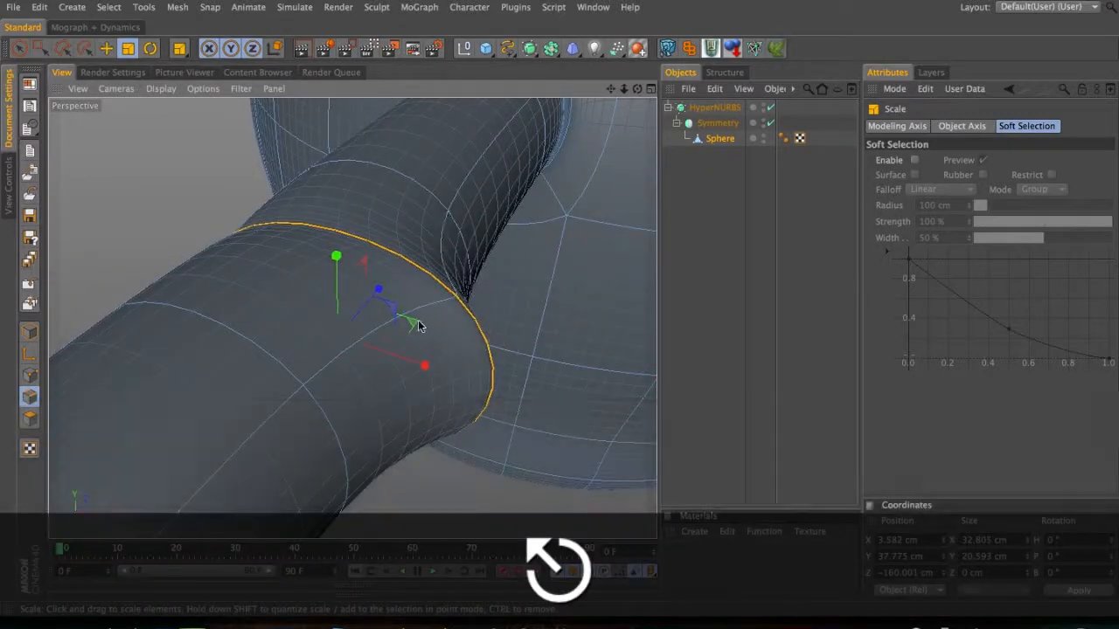
pyautogui.press('9')
pyautogui.moveTo(454, 267); pyautogui.dragTo(554, 297)
pyautogui.click(770, 107)
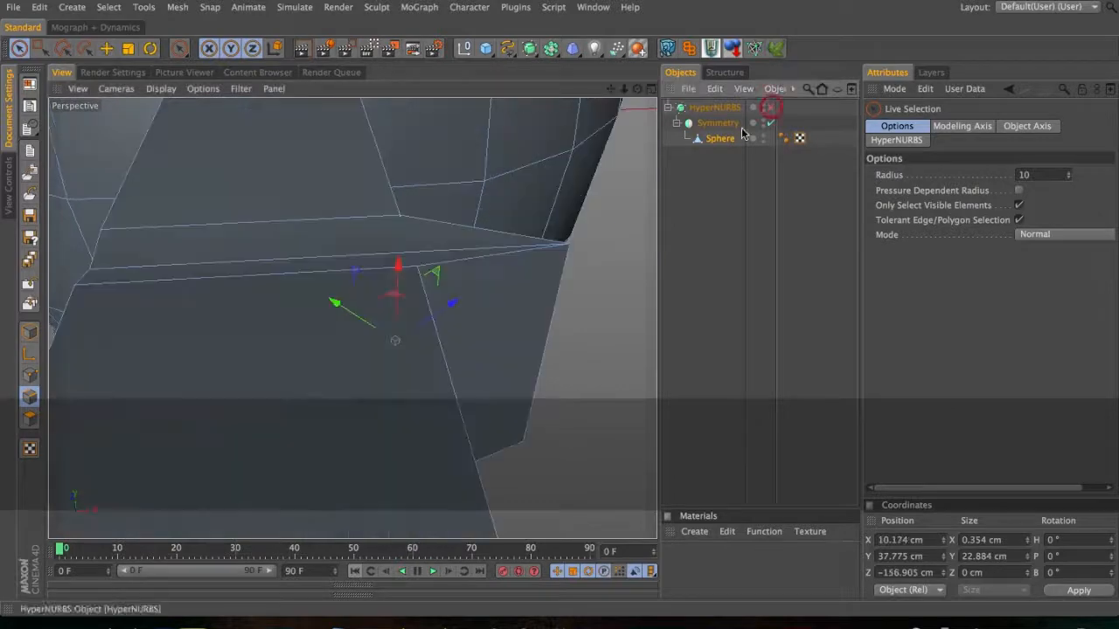
# - Examine the elbow, the whole arm and the underside of the body, first without and then with HyperNURBS smoothing
pyautogui.press('3')
pyautogui.moveTo(280, 312); pyautogui.dragTo(193, 337)
pyautogui.press('3')
pyautogui.moveTo(263, 342); pyautogui.dragTo(457, 265)
pyautogui.press('2')
pyautogui.press('1')
pyautogui.press('3')
pyautogui.click(770, 107)
pyautogui.press('3')
pyautogui.moveTo(428, 310); pyautogui.dragTo(207, 446)
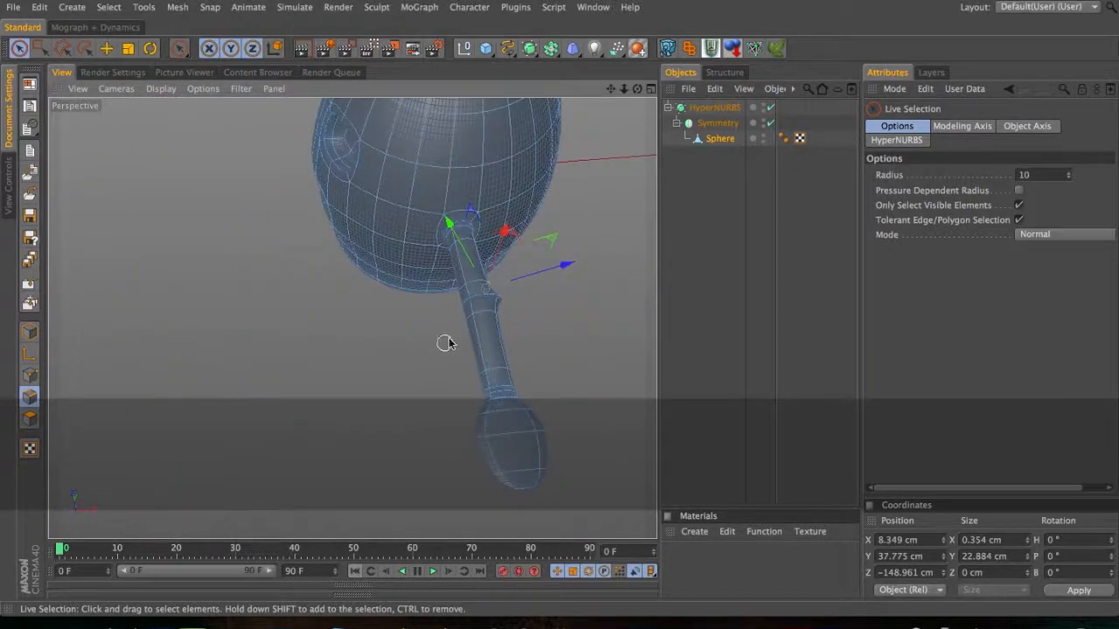
pyautogui.press('3')
pyautogui.moveTo(475, 312); pyautogui.dragTo(325, 212)
pyautogui.press('1')
pyautogui.moveTo(313, 372); pyautogui.dragTo(344, 125)
pyautogui.press('3')
pyautogui.press('2')
pyautogui.moveTo(395, 253); pyautogui.dragTo(500, 293)
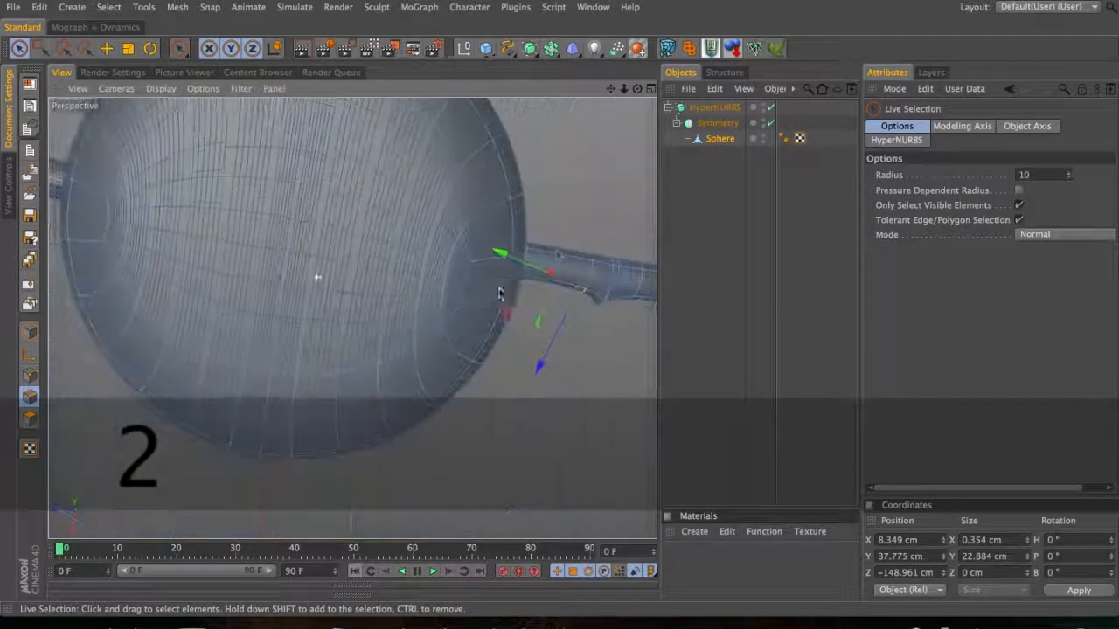
# - Disable HyperNURBS, make the Symmetry object editable, and place the full Sphere mesh directly under HyperNURBS, above the Symmetry null, in edge mode
pyautogui.click(770, 107)
pyautogui.moveTo(375, 233); pyautogui.dragTo(338, 245)
pyautogui.press('1')
pyautogui.moveTo(352, 319); pyautogui.dragTo(390, 306)
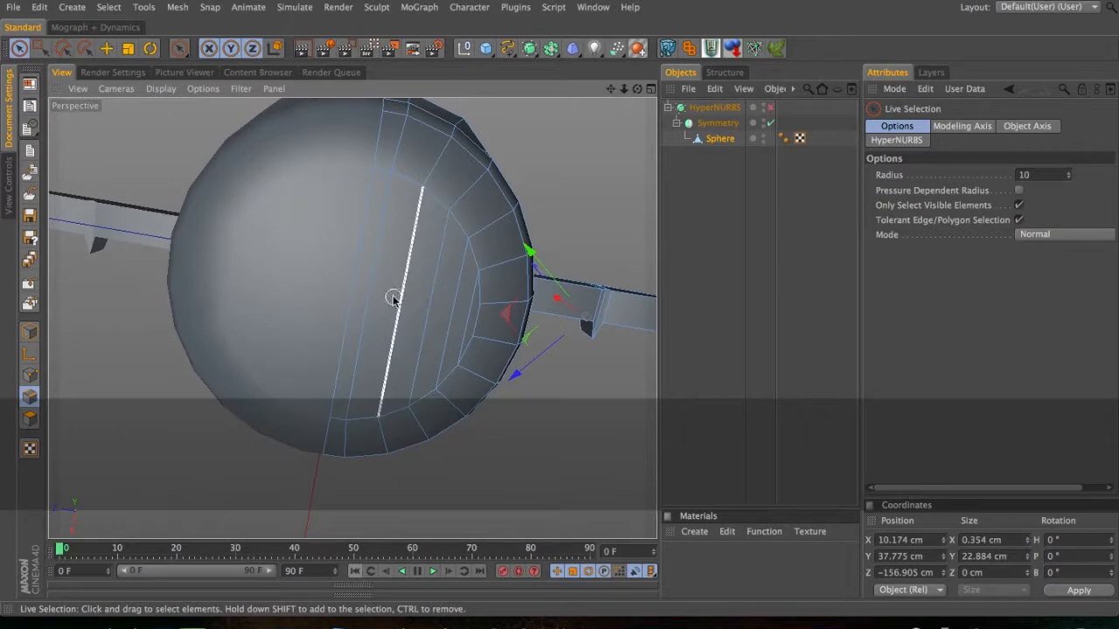
pyautogui.click(732, 128)
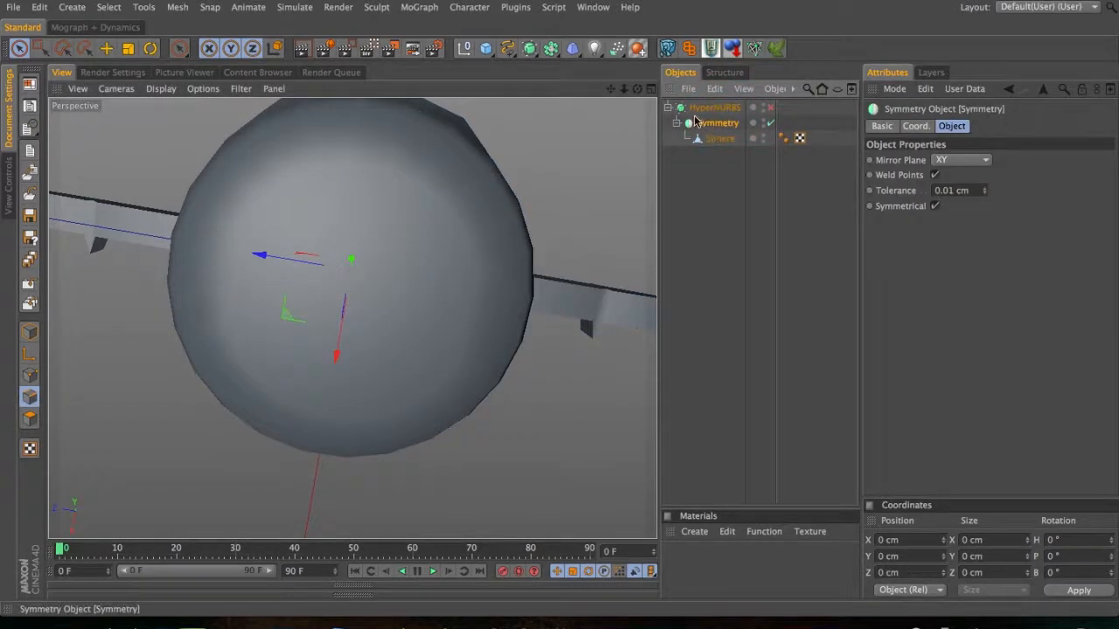
pyautogui.press('c')
pyautogui.moveTo(713, 144); pyautogui.dragTo(724, 122)
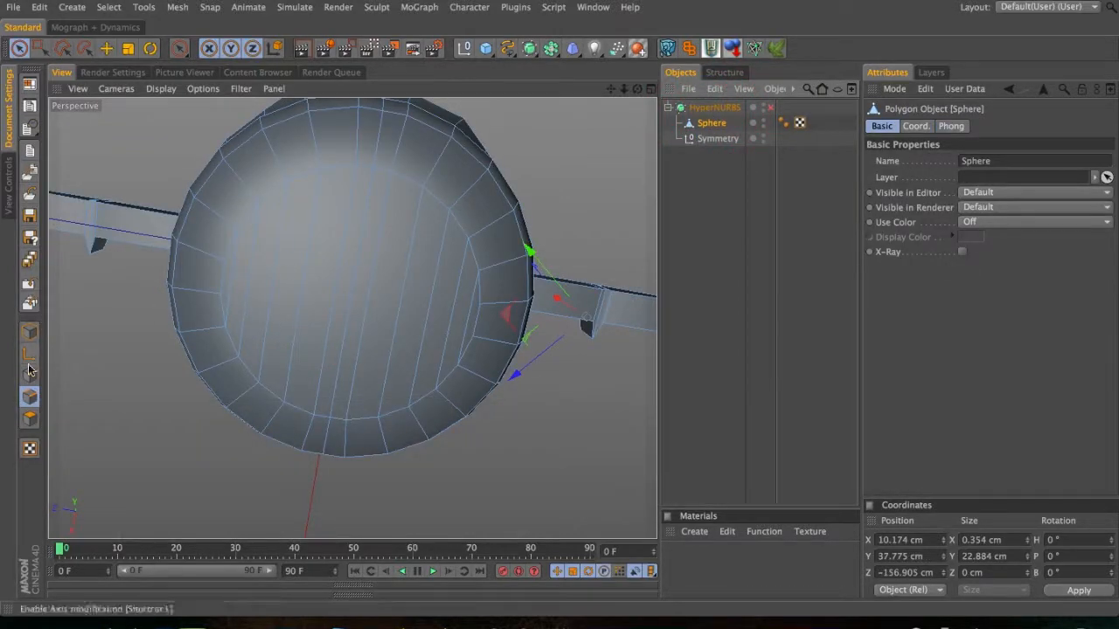
pyautogui.click(29, 397)
# - Set the Knife tool to Line mode and try a straight cut across the underside of the body from side to side
pyautogui.press('3')
pyautogui.moveTo(341, 278); pyautogui.dragTo(354, 187)
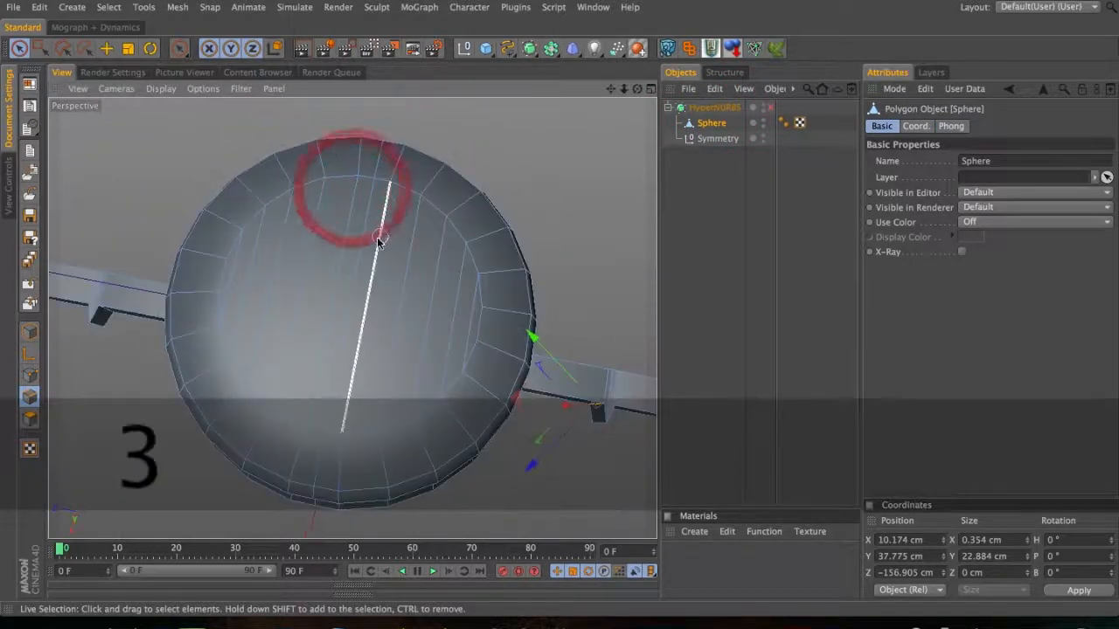
pyautogui.press('k')
pyautogui.click(927, 146)
pyautogui.press('3')
pyautogui.moveTo(351, 367); pyautogui.dragTo(413, 425)
pyautogui.click(194, 298)
pyautogui.click(466, 272)
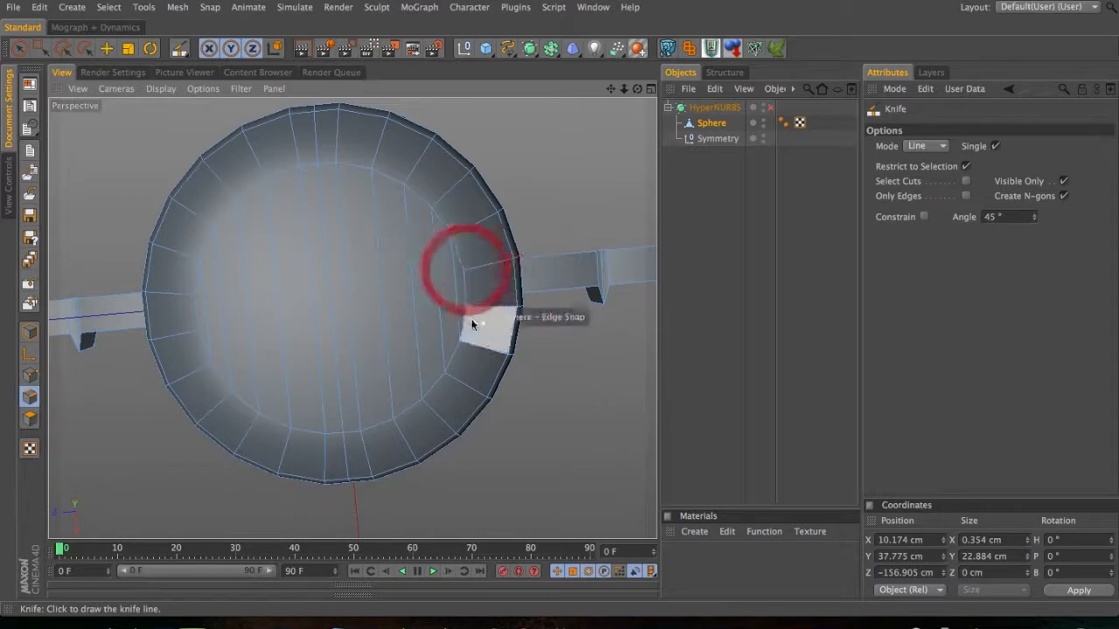
pyautogui.click(549, 200)
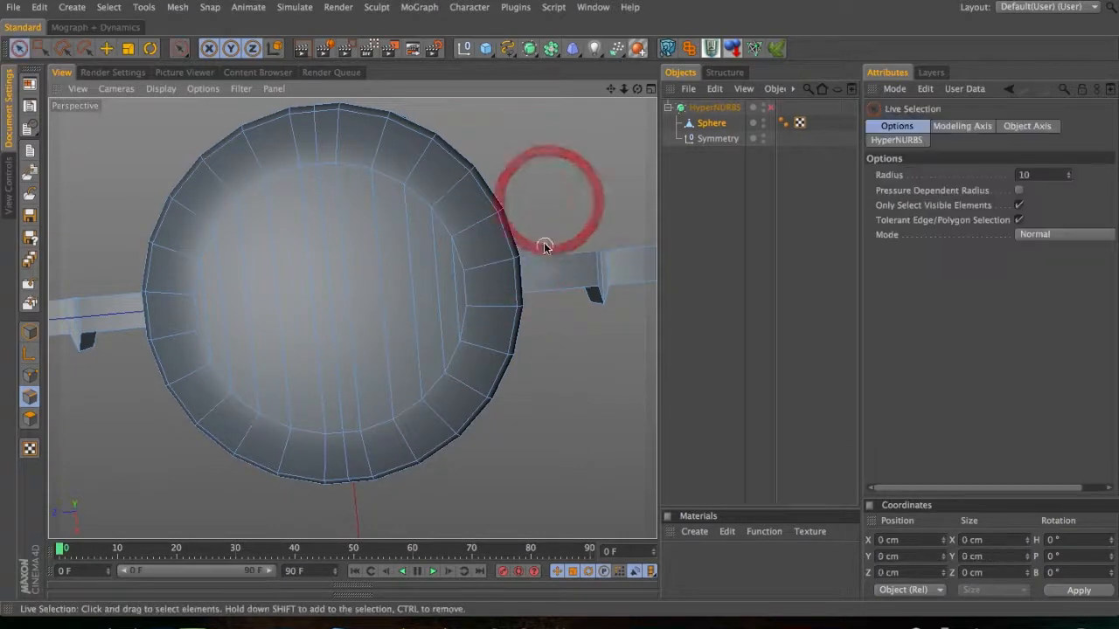
# - Cut two parallel lines across the flat underside of the body with the Knife tool
pyautogui.press('k')
pyautogui.click(463, 272)
pyautogui.click(194, 299)
pyautogui.click(198, 331)
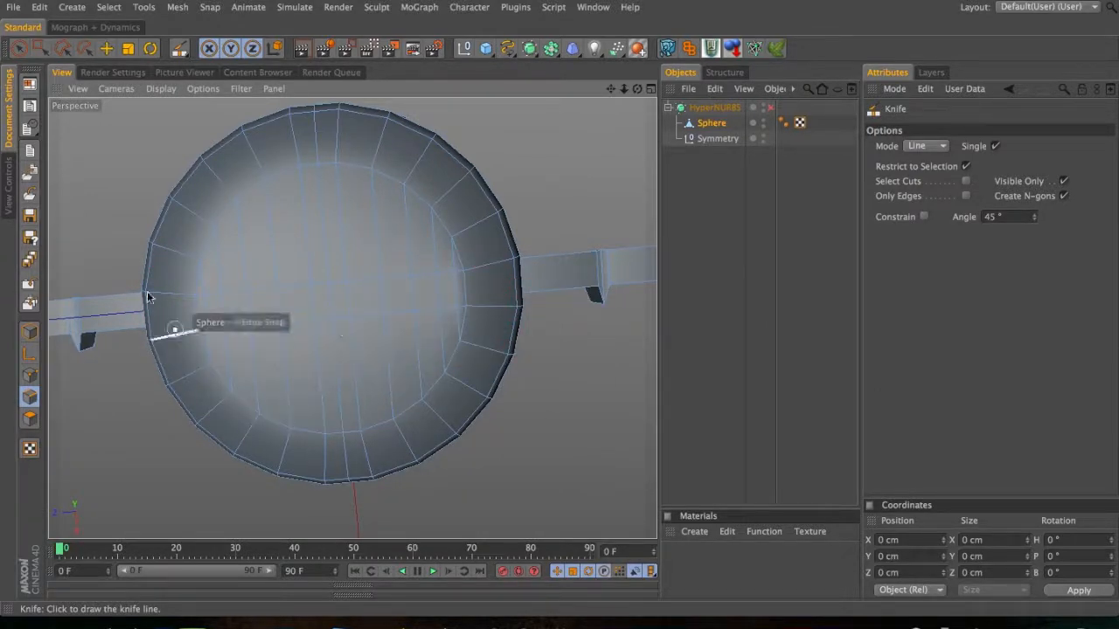
pyautogui.press('space')
pyautogui.press('3')
pyautogui.moveTo(374, 268); pyautogui.dragTo(393, 426)
# - In polygon mode and the top view, rectangle-select the positive-Z half of the character with its arm and delete it
pyautogui.click(36, 421)
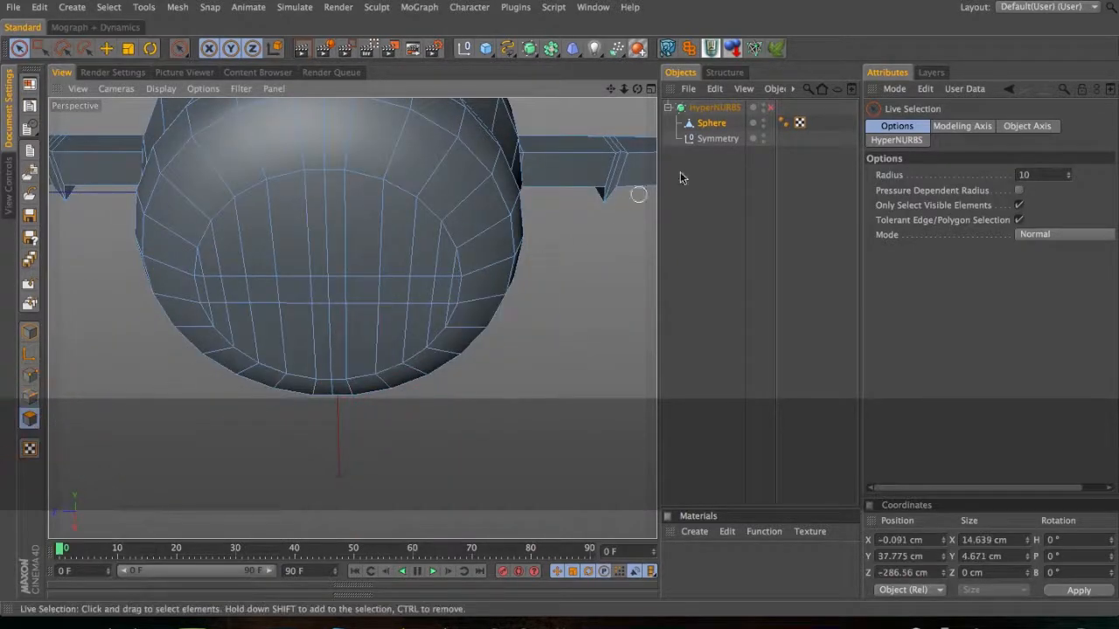
pyautogui.click(454, 248)
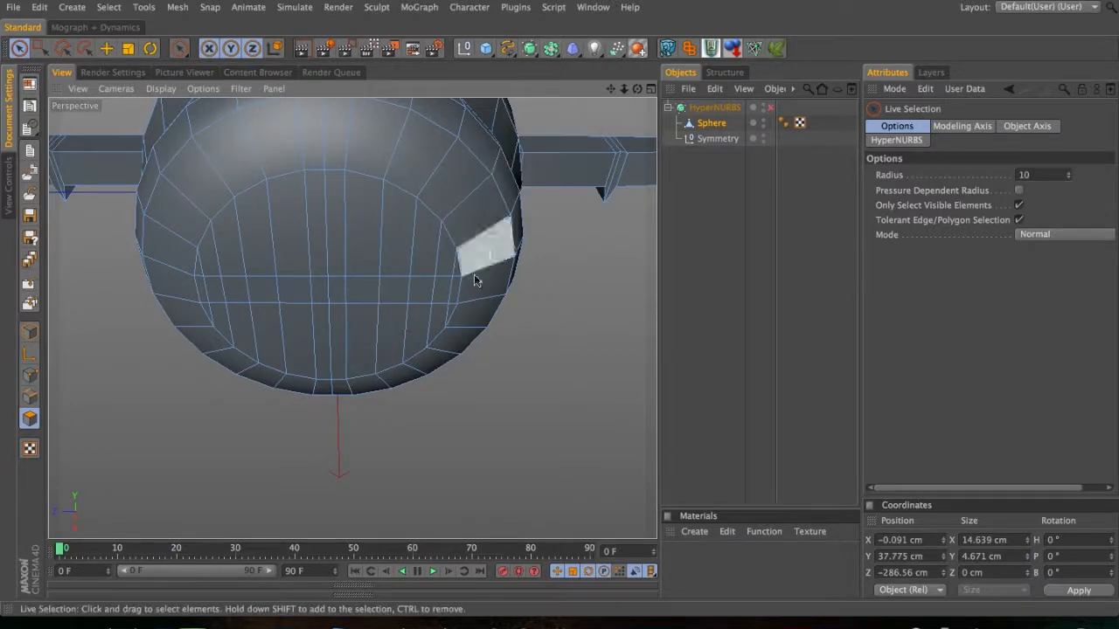
pyautogui.press('F2')
pyautogui.press('2')
pyautogui.moveTo(465, 347); pyautogui.dragTo(359, 368)
pyautogui.press('1')
pyautogui.press('space')
pyautogui.press('space')
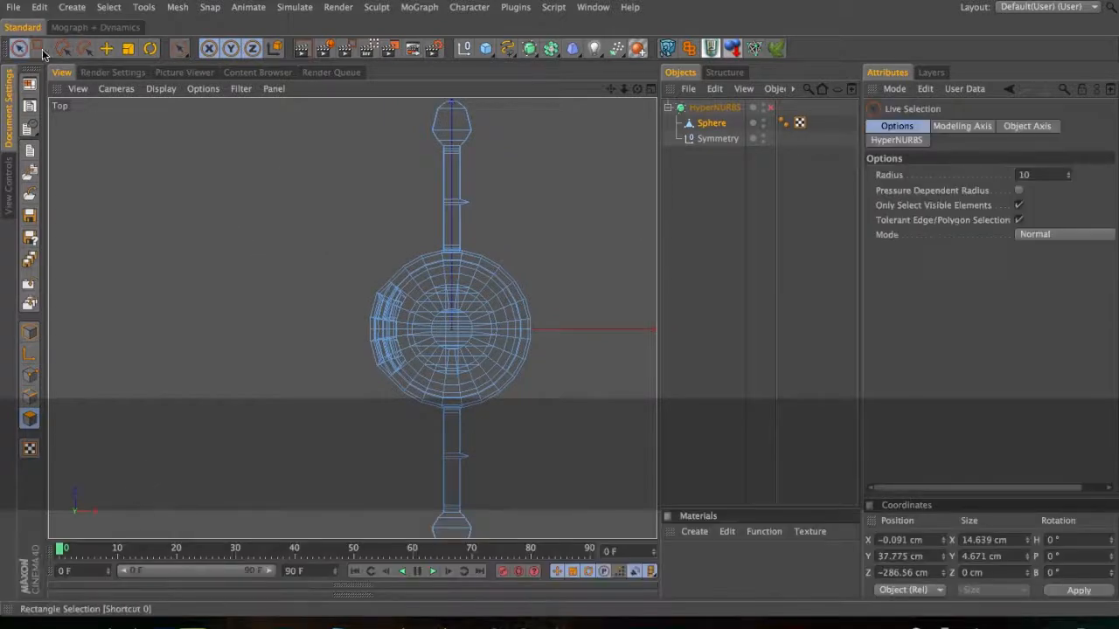
pyautogui.click(42, 49)
pyautogui.moveTo(526, 168); pyautogui.dragTo(610, 329)
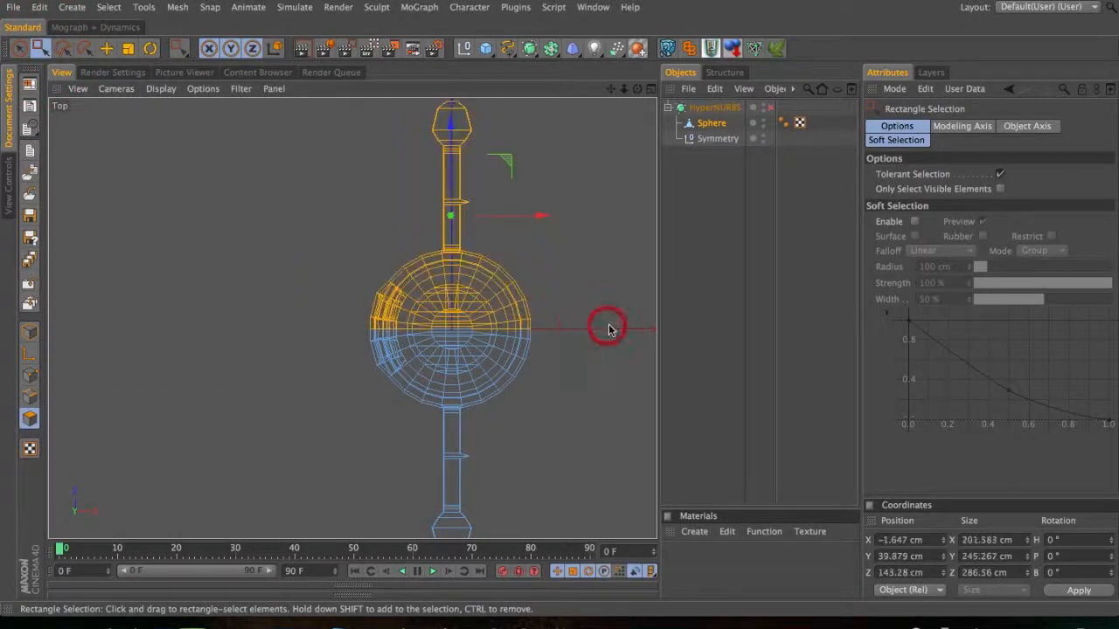
pyautogui.press('Delete')
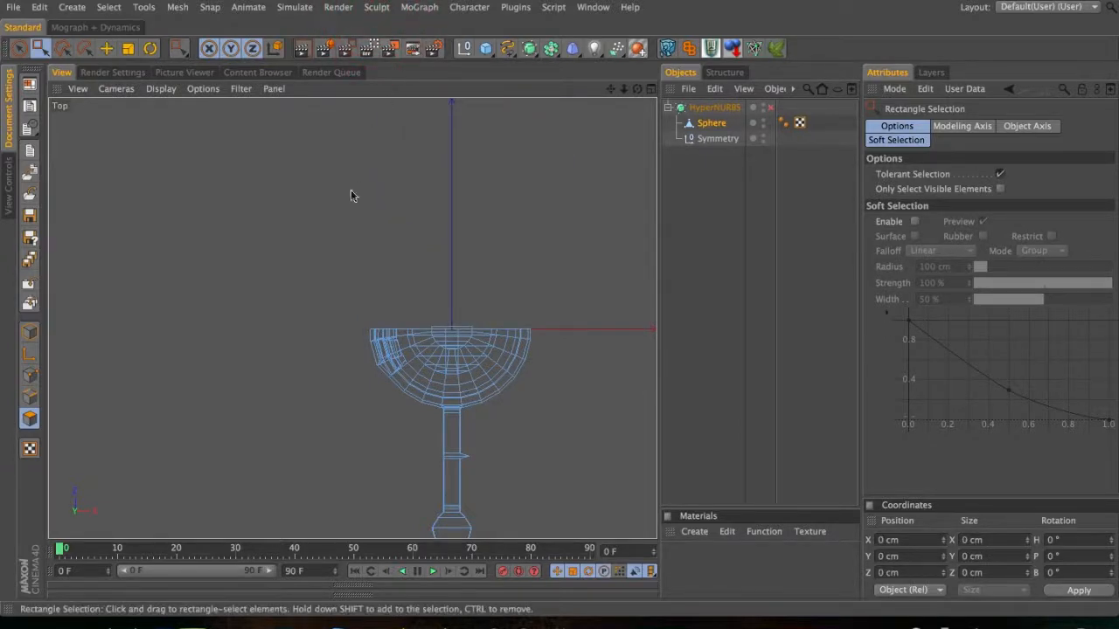
# - Return to the perspective view with Live Selection active and wrap the remaining half Sphere in a new Symmetry object
pyautogui.press('space')
pyautogui.press('space')
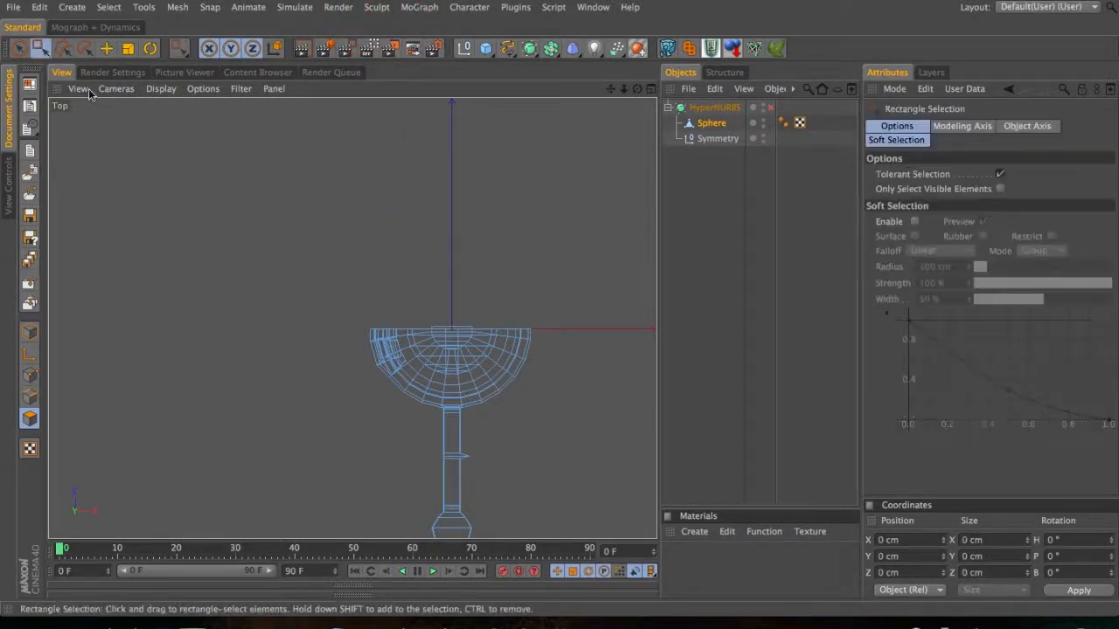
pyautogui.click(19, 47)
pyautogui.press('F1')
pyautogui.press('3')
pyautogui.moveTo(368, 251); pyautogui.dragTo(334, 336)
pyautogui.press('2')
pyautogui.press('1')
pyautogui.press('3')
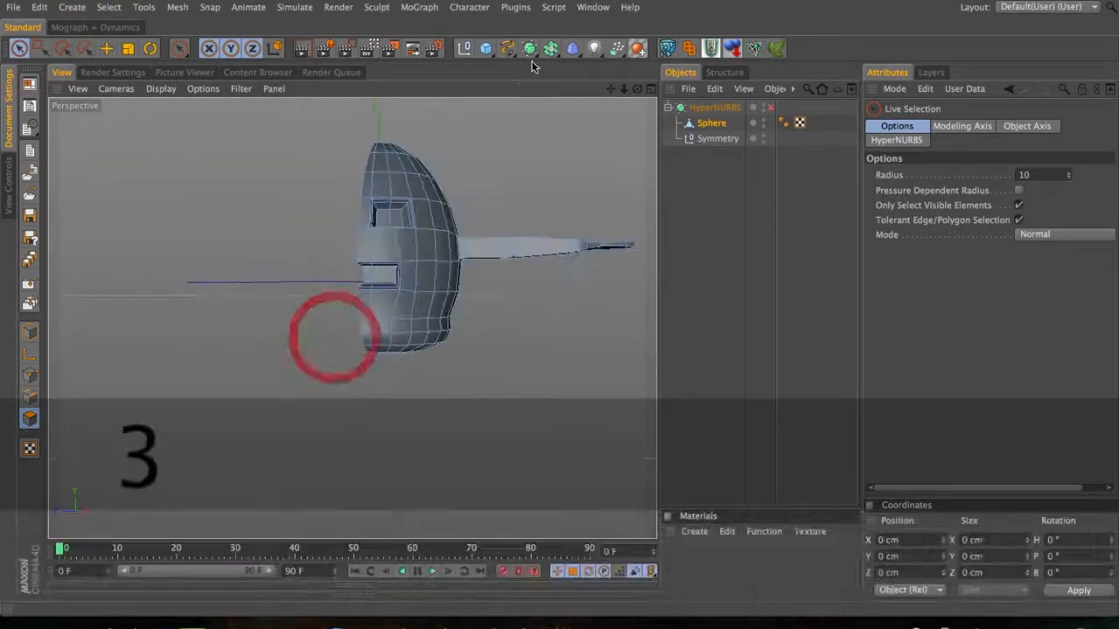
pyautogui.moveTo(550, 49); pyautogui.dragTo(787, 97)
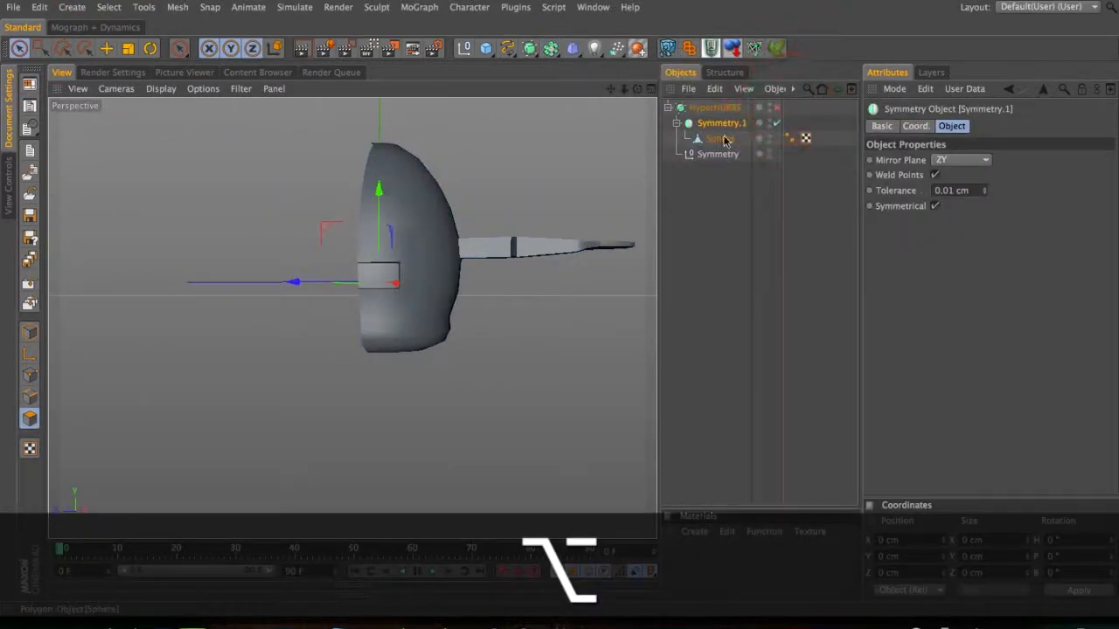
# - Delete the old Symmetry null and set the new Symmetry object's mirror plane to XY
pyautogui.click(718, 161)
pyautogui.press('Delete')
pyautogui.click(722, 124)
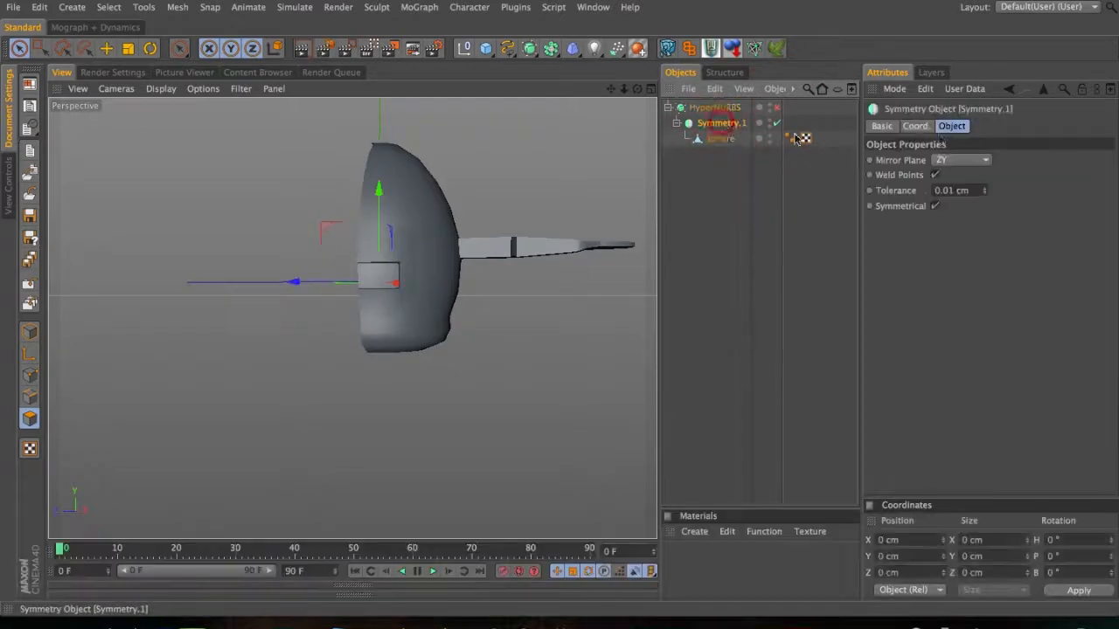
pyautogui.click(949, 163)
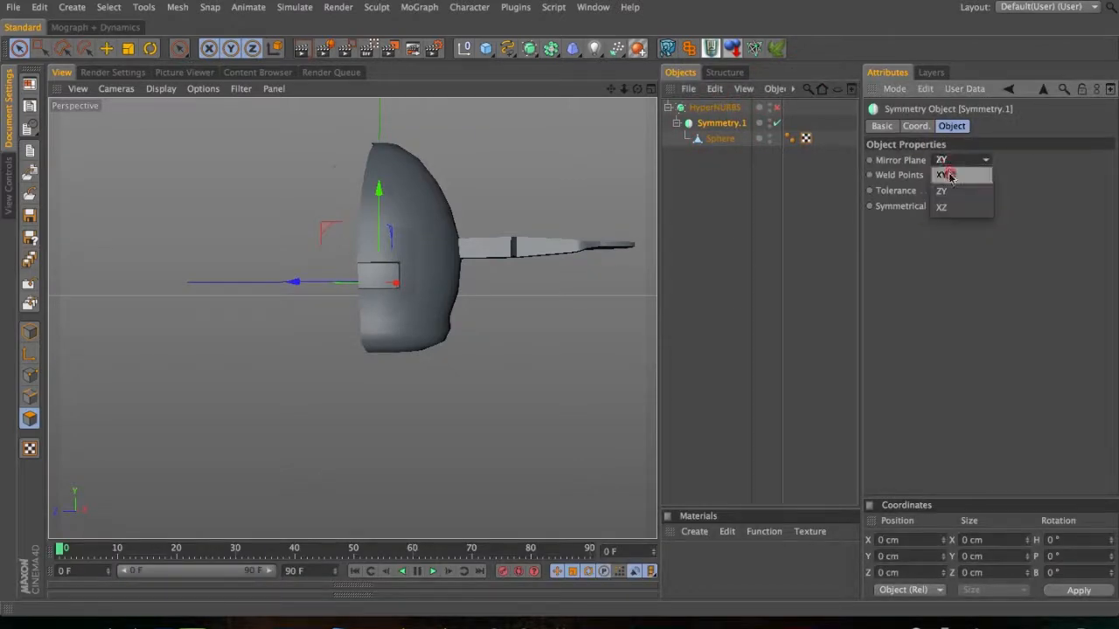
pyautogui.click(950, 176)
pyautogui.click(718, 173)
pyautogui.press('3')
pyautogui.moveTo(322, 402); pyautogui.dragTo(385, 147)
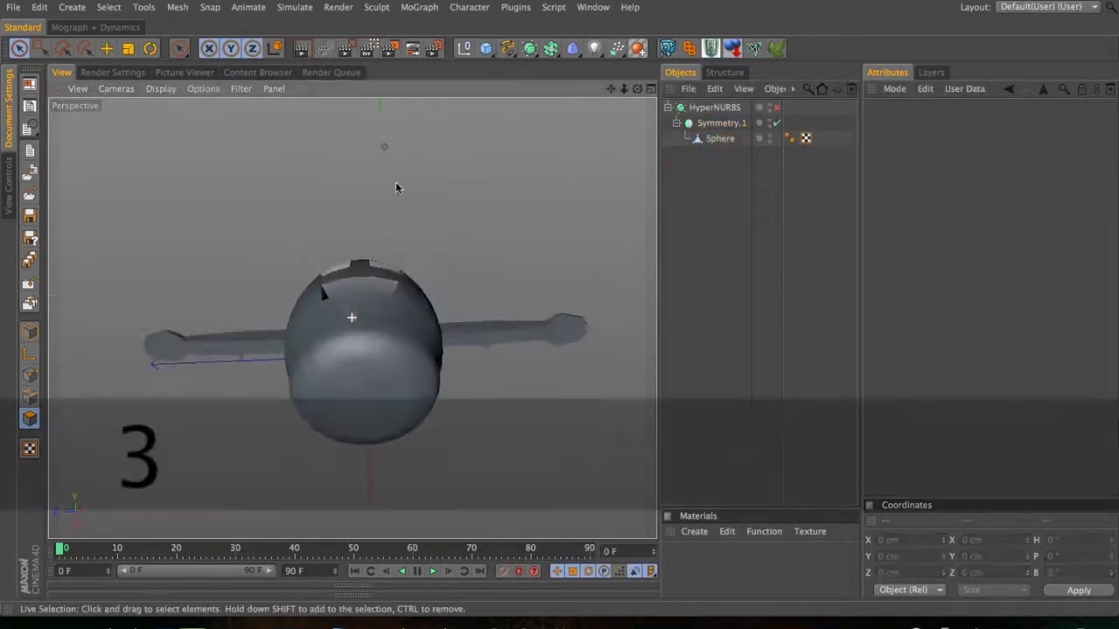
pyautogui.press('2')
pyautogui.moveTo(376, 310); pyautogui.dragTo(433, 335)
# - Select the Sphere's small square polygon beside the middle of the underside and move it to Z -19.22 cm
pyautogui.click(729, 144)
pyautogui.press('3')
pyautogui.moveTo(418, 433); pyautogui.dragTo(448, 317)
pyautogui.press('2')
pyautogui.press('1')
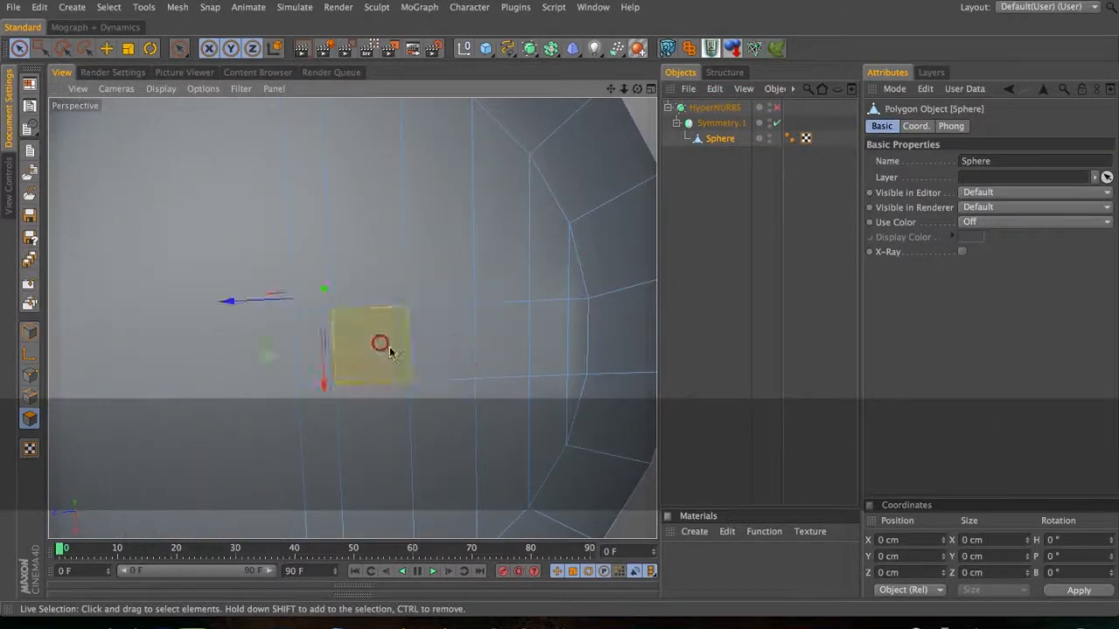
pyautogui.click(388, 350)
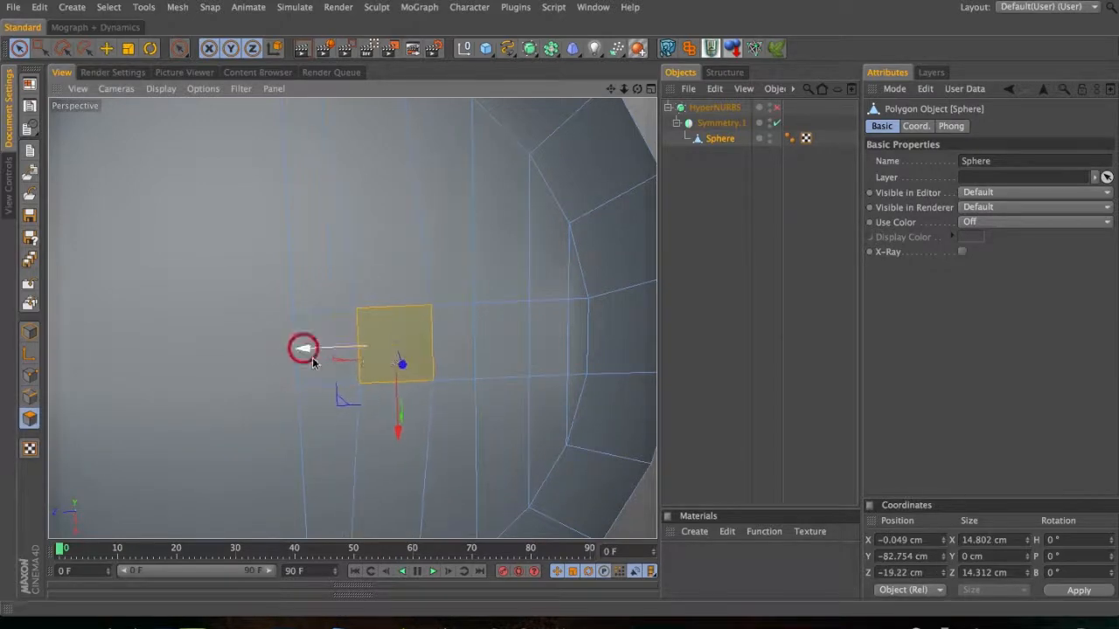
# - Try to extrude the selected underside polygon, and undo the extrusion
pyautogui.press('d')
pyautogui.press('3')
pyautogui.moveTo(463, 322); pyautogui.dragTo(467, 363)
pyautogui.press('super+z')
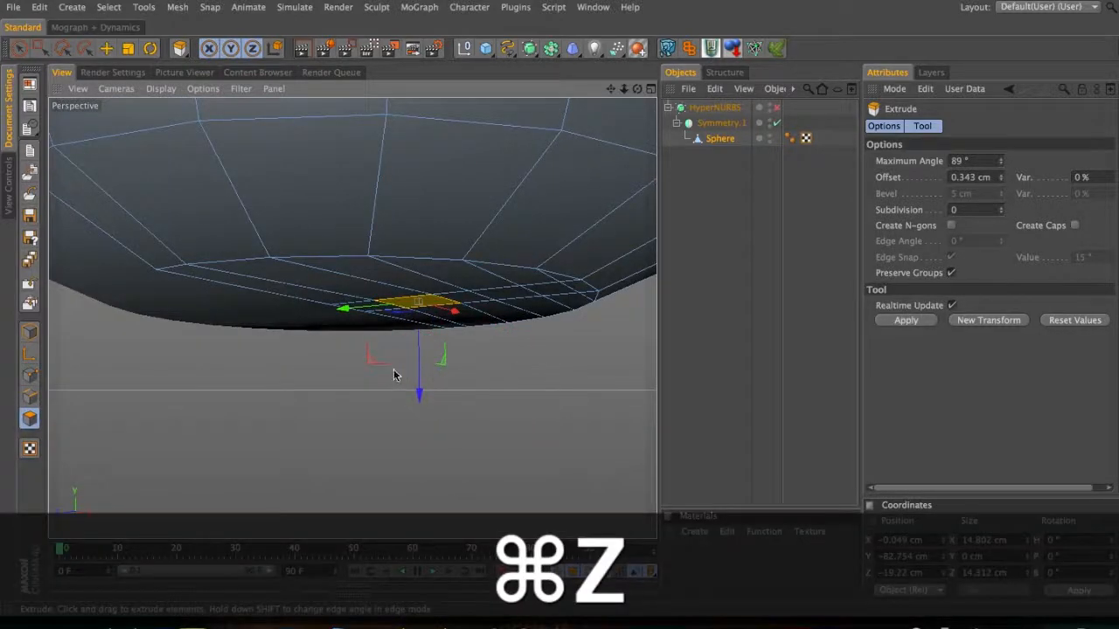
# - Move the selected underside polygon down to Y -84.308 cm and extrude it 2.149 cm to start the leg
pyautogui.press('e')
pyautogui.press('3')
pyautogui.moveTo(420, 399); pyautogui.dragTo(567, 363)
pyautogui.press('d')
pyautogui.moveTo(407, 337)
pyautogui.mouseDown()
pyautogui.moveTo(407, 367)
pyautogui.moveTo(457, 364)
pyautogui.moveTo(422, 345)
pyautogui.mouseUp()
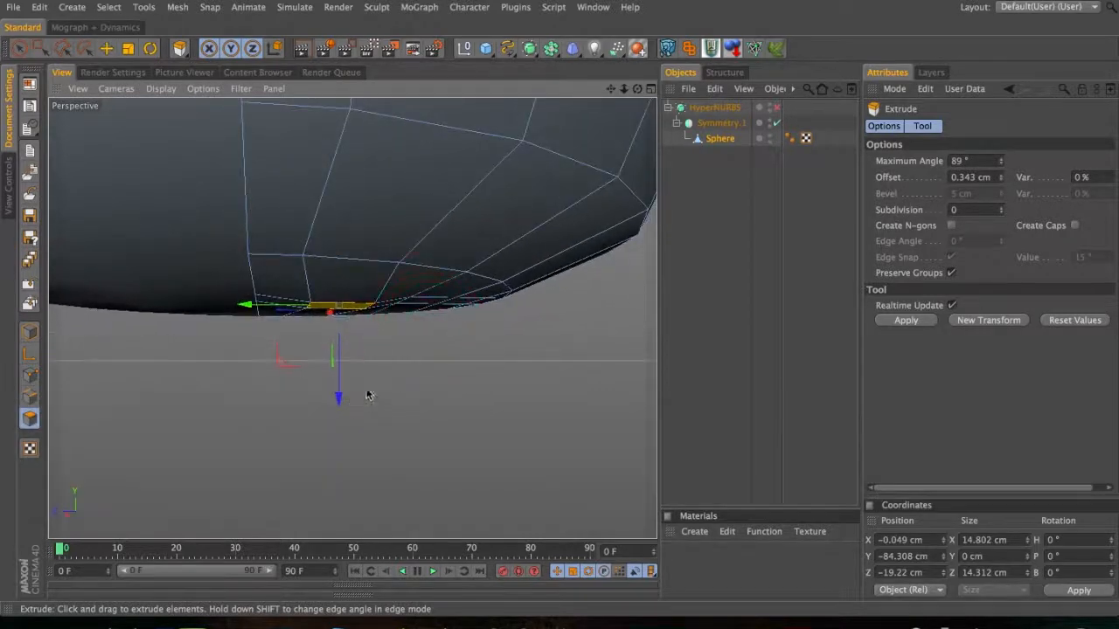
pyautogui.moveTo(368, 396); pyautogui.dragTo(442, 378)
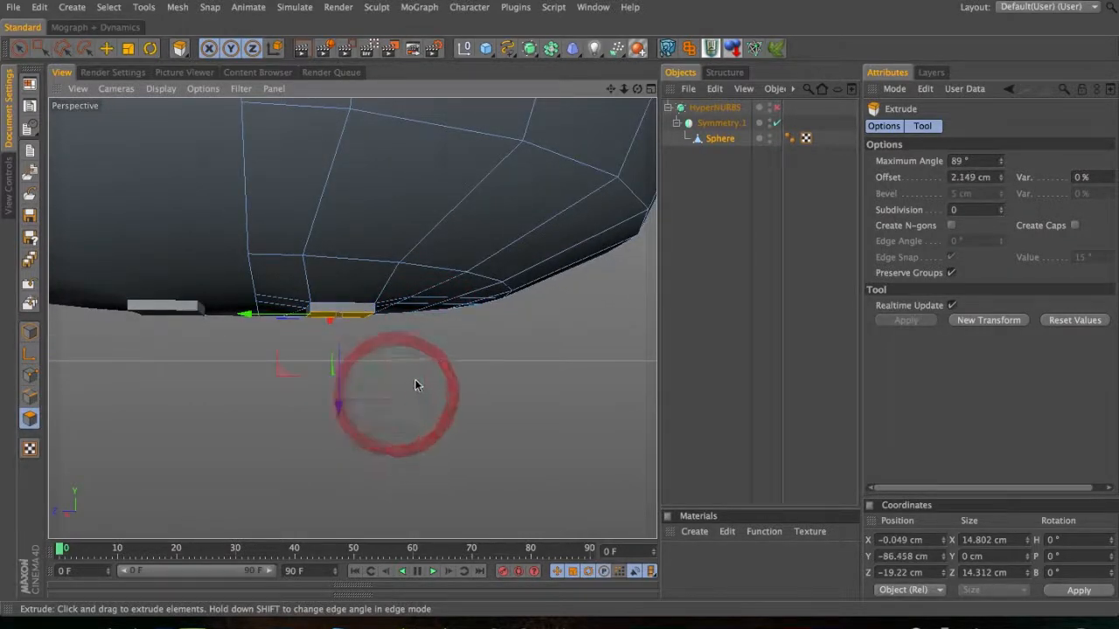
# - Scale the extruded polygon to about 13 by 12.57 cm and raise it to Y -85.909 cm
pyautogui.press('t')
pyautogui.moveTo(437, 365); pyautogui.dragTo(375, 375)
pyautogui.press('e')
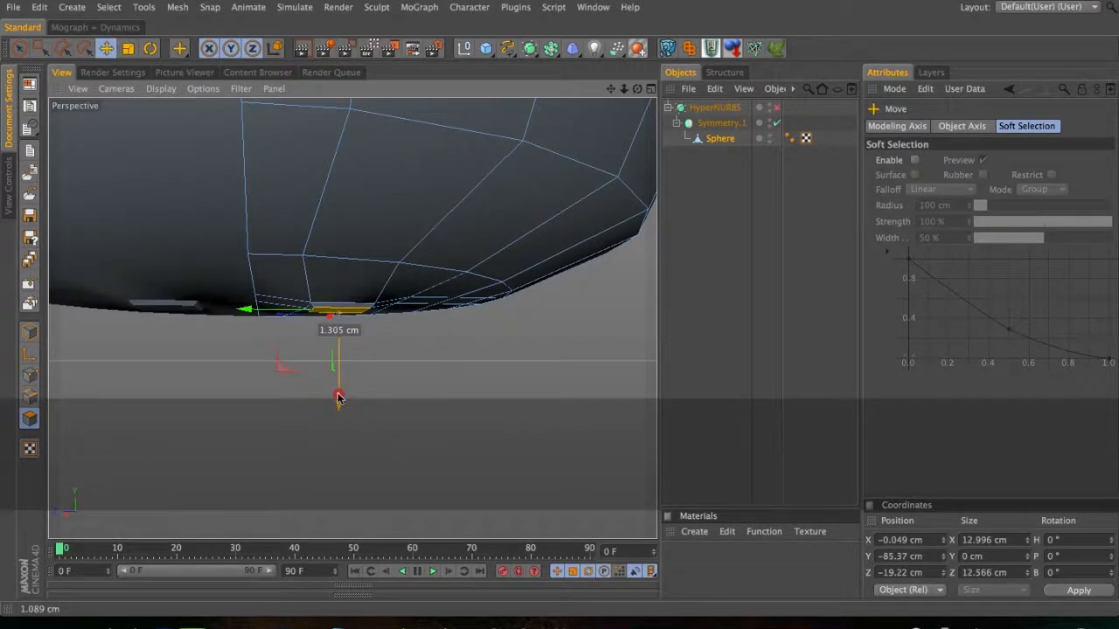
pyautogui.press('3')
pyautogui.moveTo(339, 401); pyautogui.dragTo(231, 359)
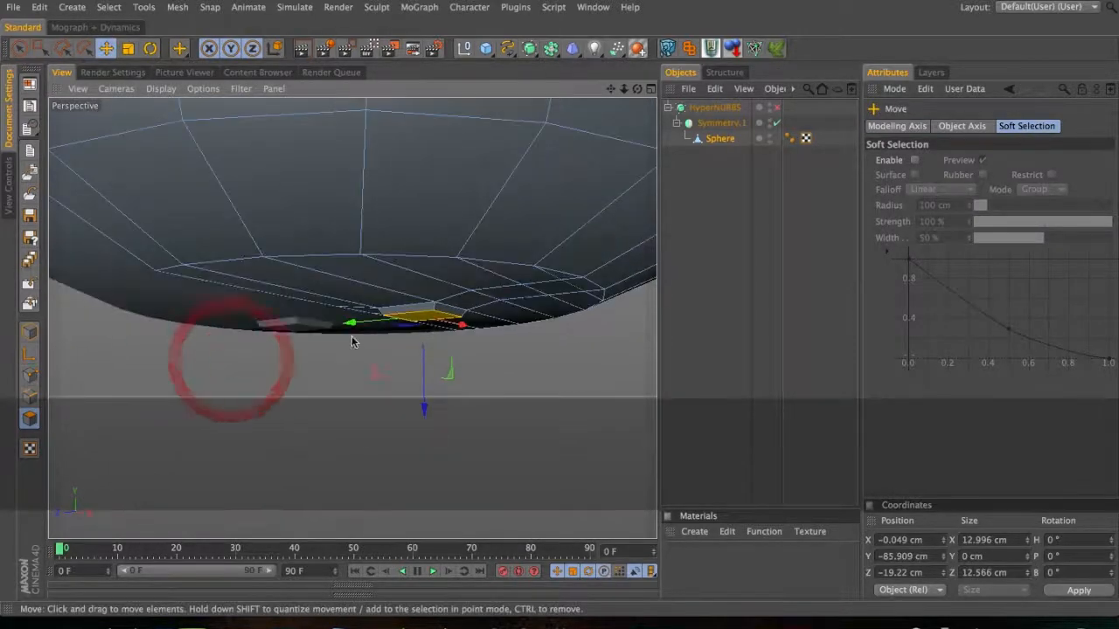
# - Extrude the leg polygon a short distance downward and scale it to 12.165 by 11.761 cm
pyautogui.press('d')
pyautogui.moveTo(459, 365); pyautogui.dragTo(476, 429)
pyautogui.press('3')
pyautogui.moveTo(459, 390); pyautogui.dragTo(429, 412)
pyautogui.press('2')
pyautogui.press('t')
pyautogui.moveTo(509, 385); pyautogui.dragTo(544, 362)
# - Extrude the upper leg 40.129 cm downward and add two short knee segments, the second about 2.07 cm
pyautogui.press('3')
pyautogui.press('d')
pyautogui.press('1')
pyautogui.moveTo(469, 375); pyautogui.dragTo(736, 291)
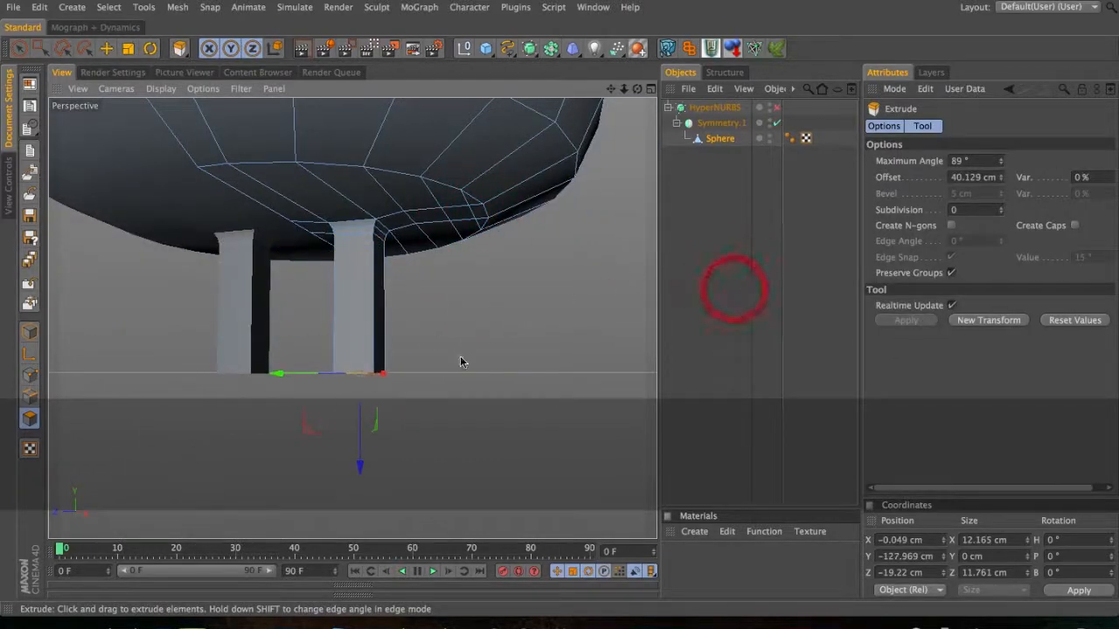
pyautogui.click(442, 387)
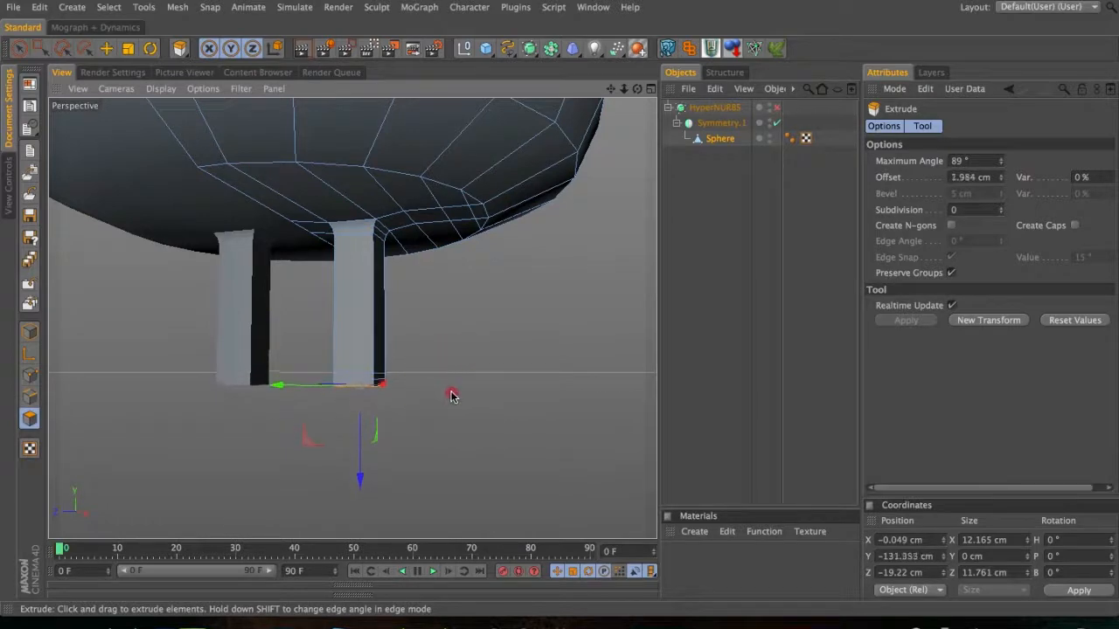
# - Extrude the lower leg about 45 cm down from the knee segments
pyautogui.press('1')
pyautogui.moveTo(349, 419); pyautogui.dragTo(349, 332)
pyautogui.press('3')
pyautogui.moveTo(345, 334); pyautogui.dragTo(228, 393)
pyautogui.press('1')
pyautogui.moveTo(315, 384); pyautogui.dragTo(306, 239)
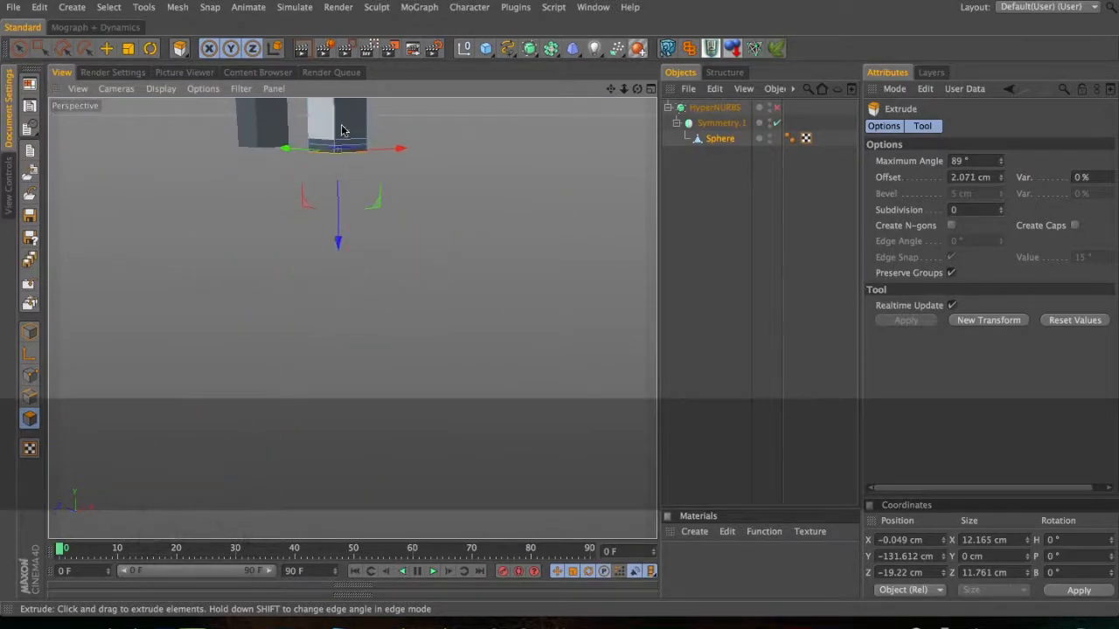
pyautogui.moveTo(419, 230); pyautogui.dragTo(753, 202)
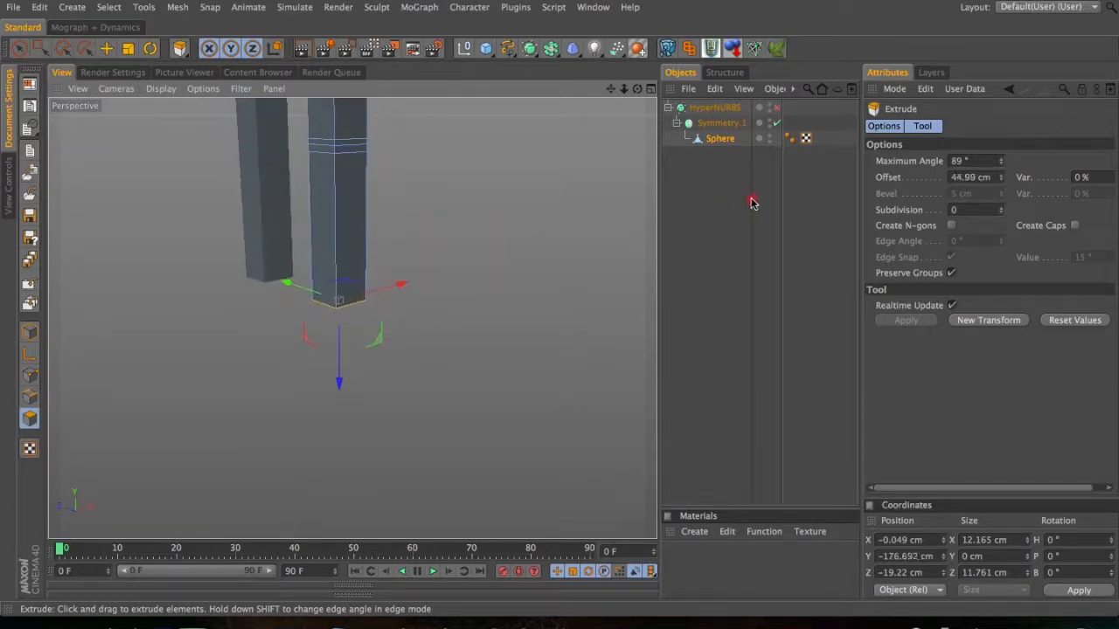
# - Scale the polygon at the bottom of the leg along Z to about 7.8 cm so the lower leg tapers
pyautogui.press('t')
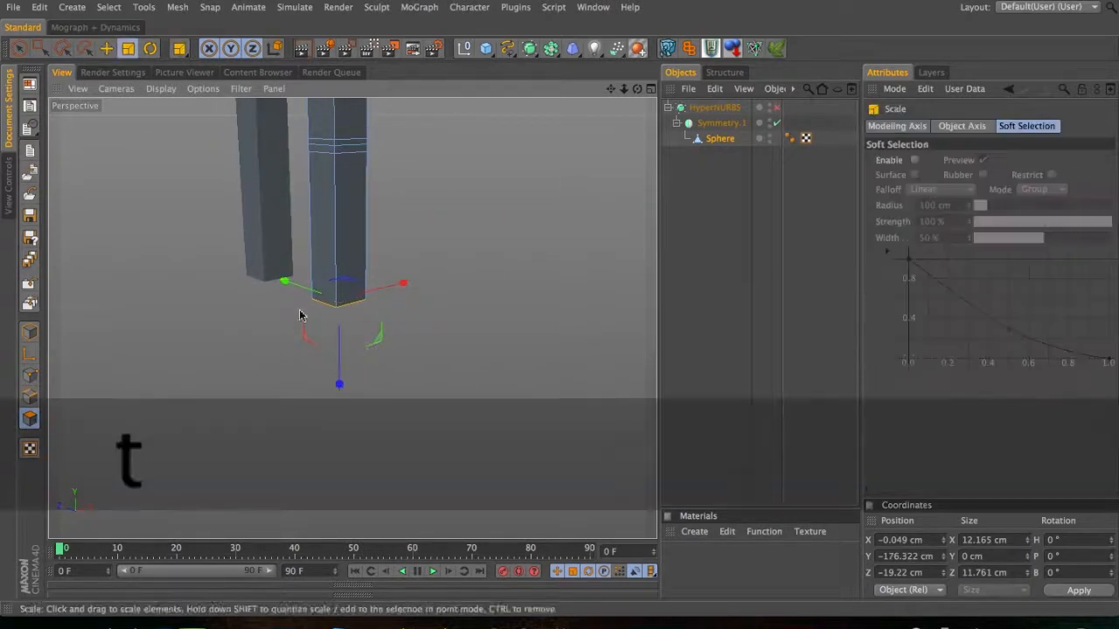
pyautogui.moveTo(299, 286); pyautogui.dragTo(524, 287)
pyautogui.press('3')
pyautogui.press('2')
pyautogui.moveTo(297, 279); pyautogui.dragTo(332, 259)
pyautogui.press('3')
pyautogui.moveTo(313, 302); pyautogui.dragTo(317, 250)
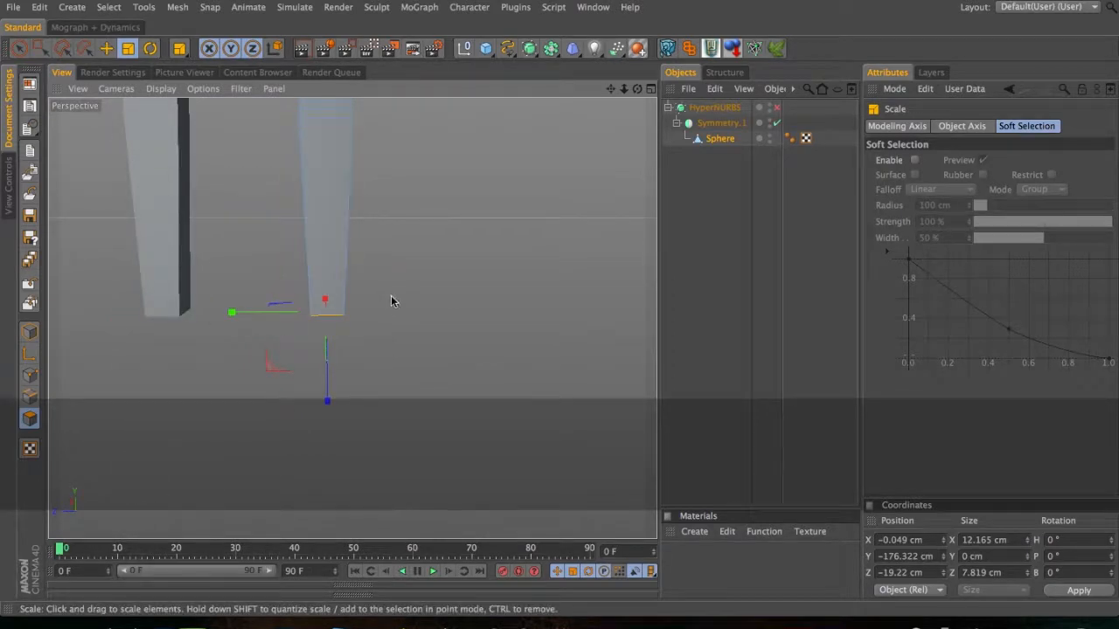
pyautogui.moveTo(389, 285); pyautogui.dragTo(443, 274)
pyautogui.press('super+z')
pyautogui.press('3')
pyautogui.press('3')
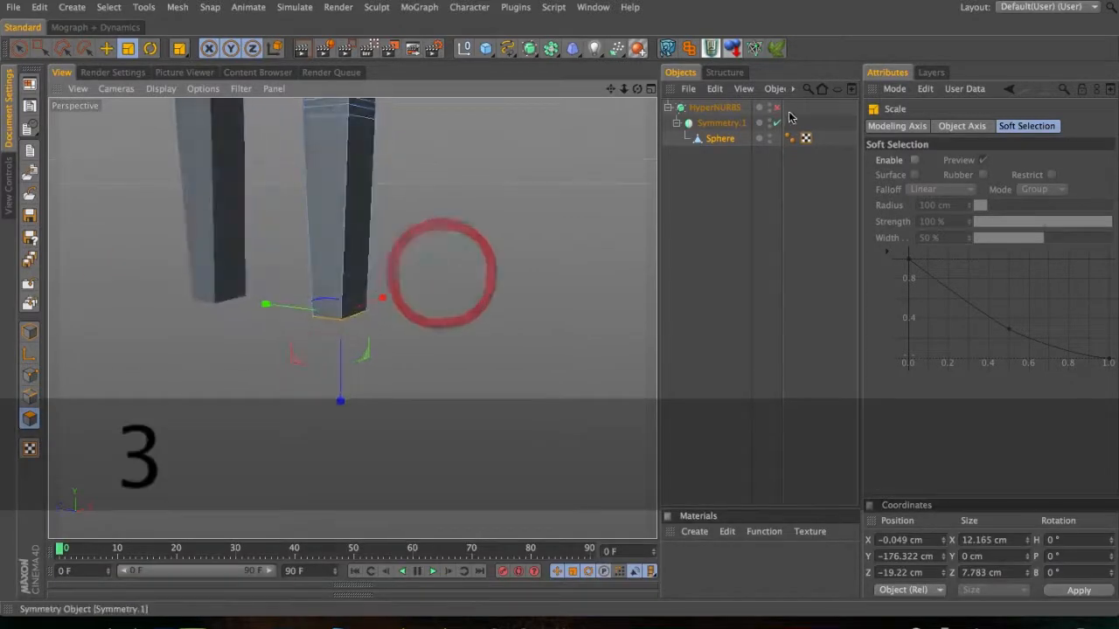
# - Enable HyperNURBS to examine the smoothed legs, and disable it again
pyautogui.click(779, 109)
pyautogui.press('2')
pyautogui.moveTo(387, 220); pyautogui.dragTo(443, 200)
pyautogui.click(775, 107)
pyautogui.moveTo(286, 306); pyautogui.dragTo(152, 294)
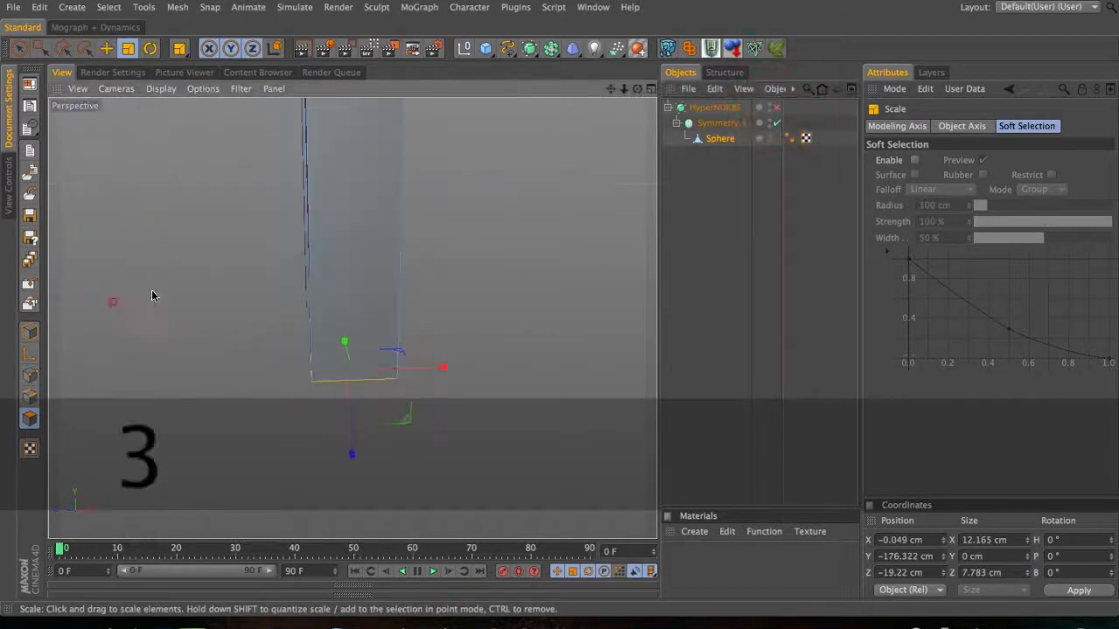
# - Extrude the leg's bottom polygon 1.383 cm for the ankle, tilt it slightly, and move it a little lower
pyautogui.press('d')
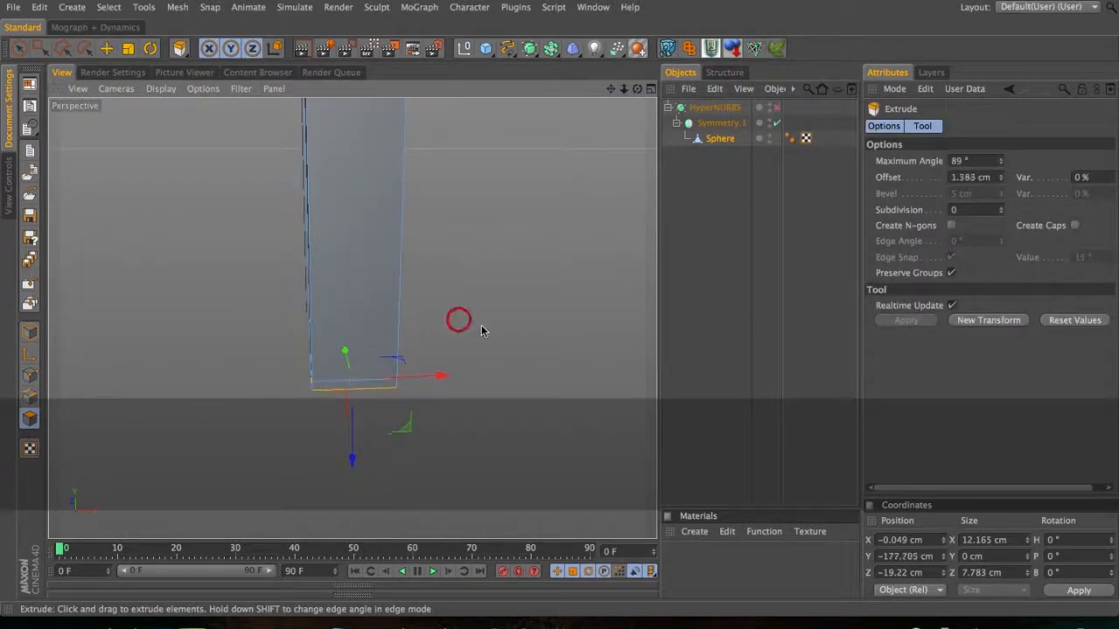
pyautogui.press('r')
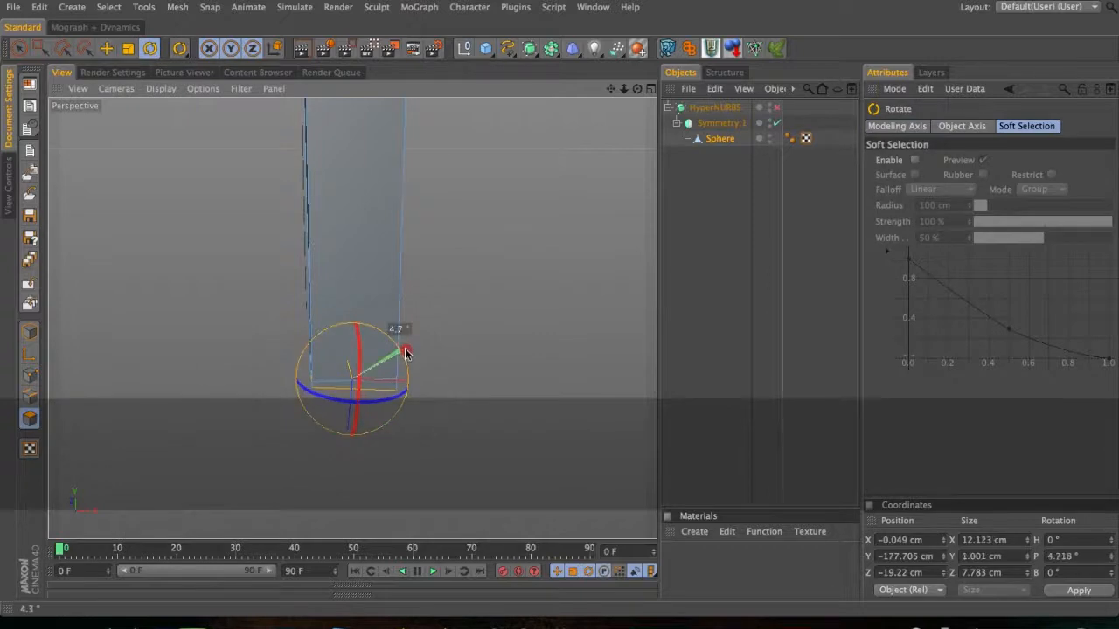
pyautogui.moveTo(414, 354); pyautogui.dragTo(417, 350)
pyautogui.press('e')
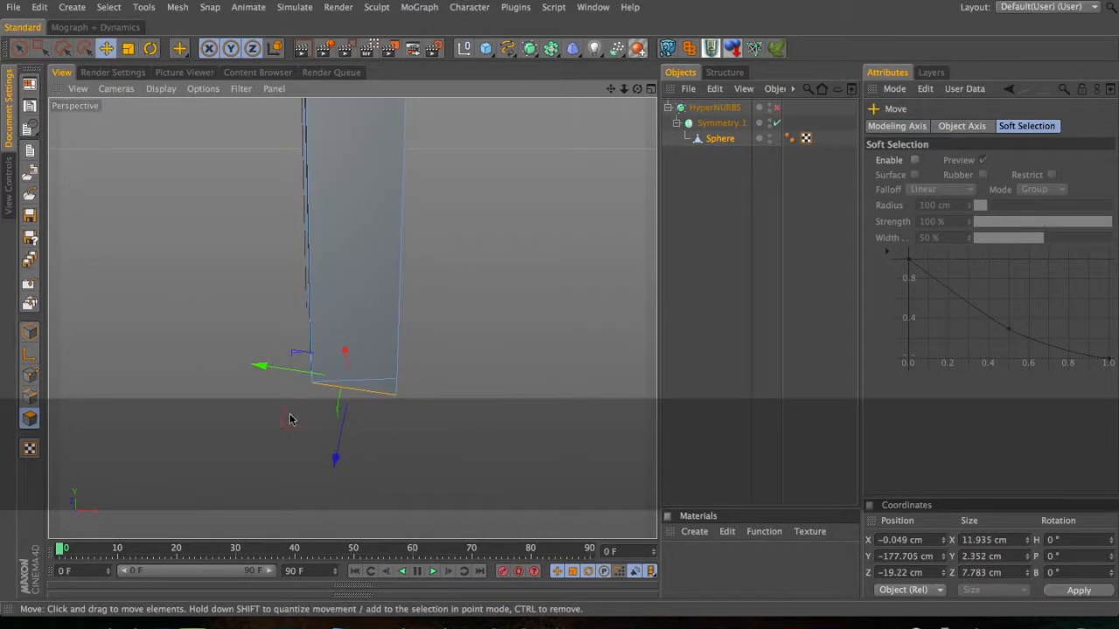
pyautogui.moveTo(280, 432); pyautogui.dragTo(284, 429)
# - Extrude the tilted ankle polygon 4.81 cm and stretch it lengthwise to about 16.4 cm along X
pyautogui.press('3')
pyautogui.moveTo(406, 390); pyautogui.dragTo(309, 305)
pyautogui.press('1')
pyautogui.moveTo(422, 382); pyautogui.dragTo(502, 317)
pyautogui.press('d')
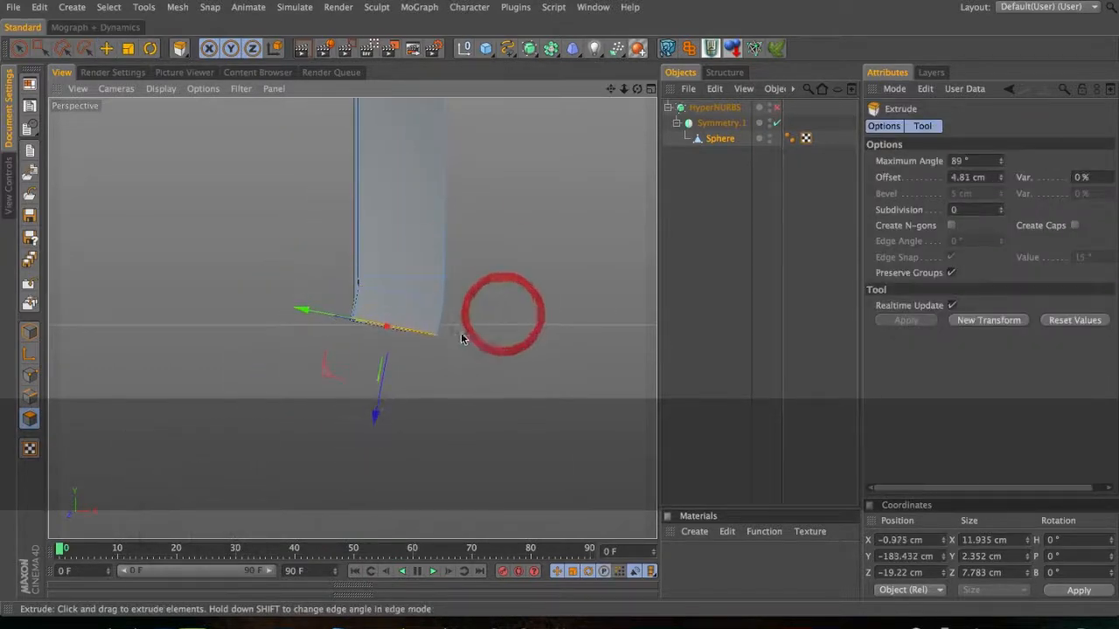
pyautogui.press('t')
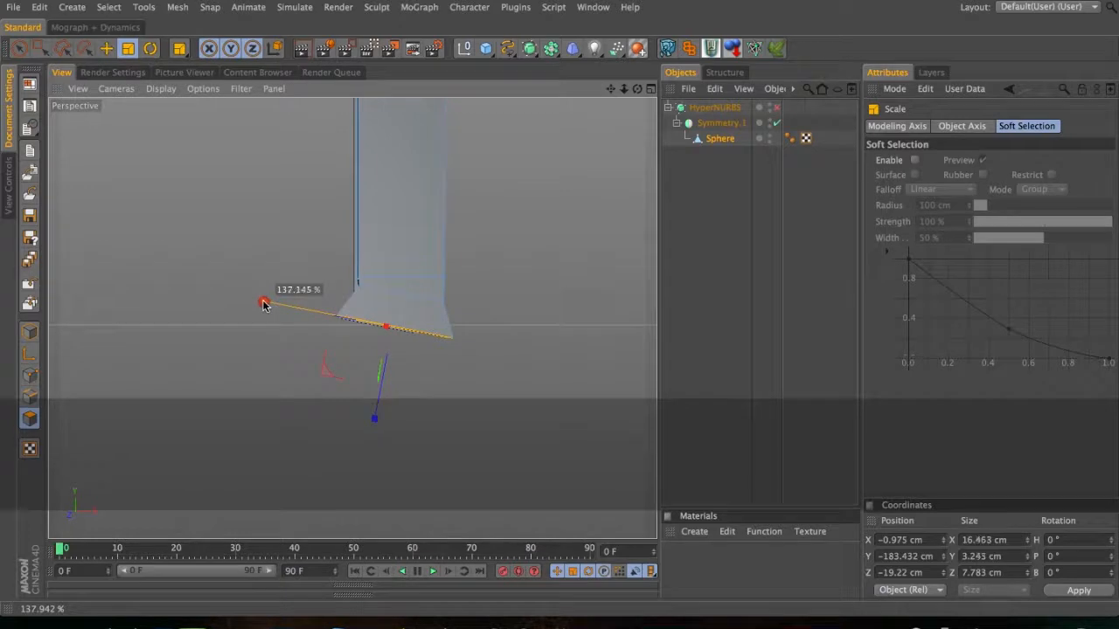
pyautogui.moveTo(277, 308); pyautogui.dragTo(409, 357)
# - Rotate the stretched ankle polygon to a steeper tilt and shift it slightly forward to X -1.054 cm
pyautogui.press('3')
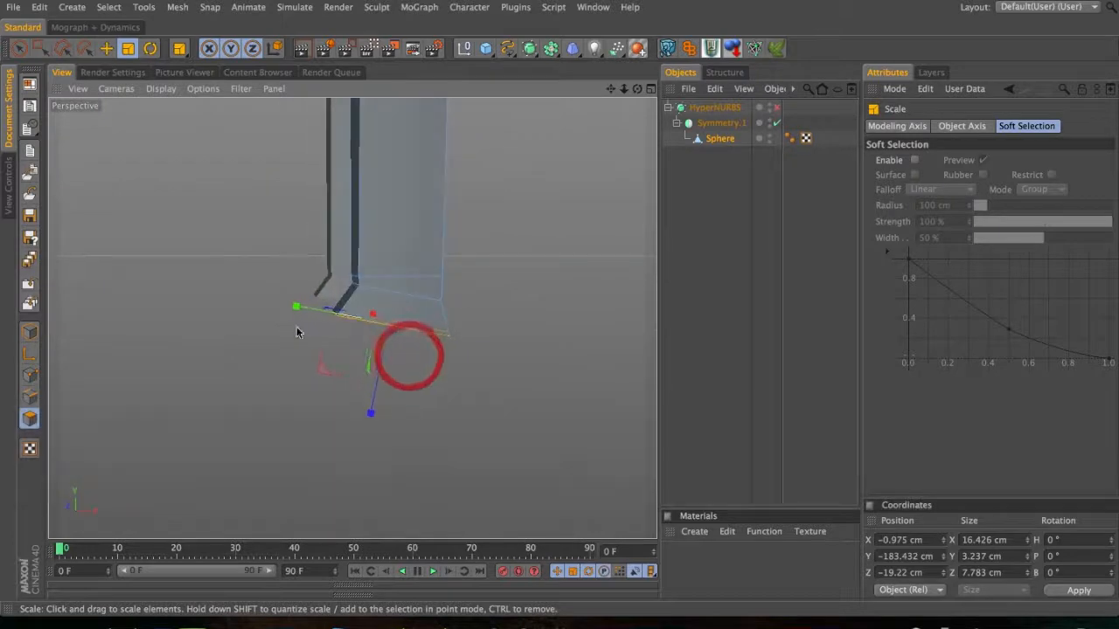
pyautogui.press('r')
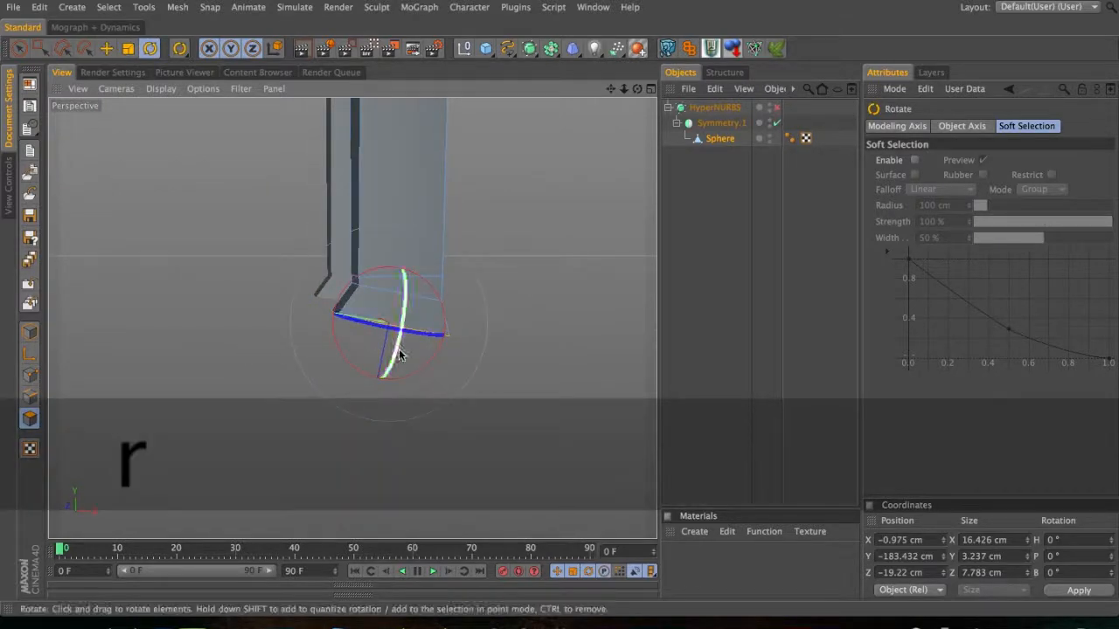
pyautogui.moveTo(378, 269); pyautogui.dragTo(370, 250)
pyautogui.press('e')
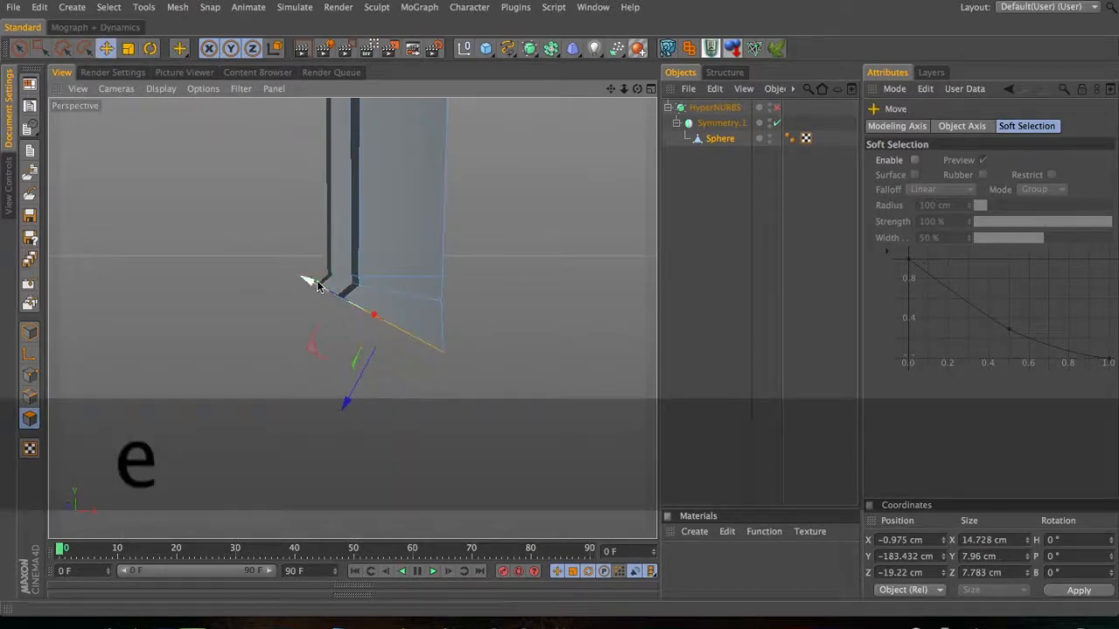
pyautogui.press('3')
pyautogui.moveTo(347, 290); pyautogui.dragTo(299, 278)
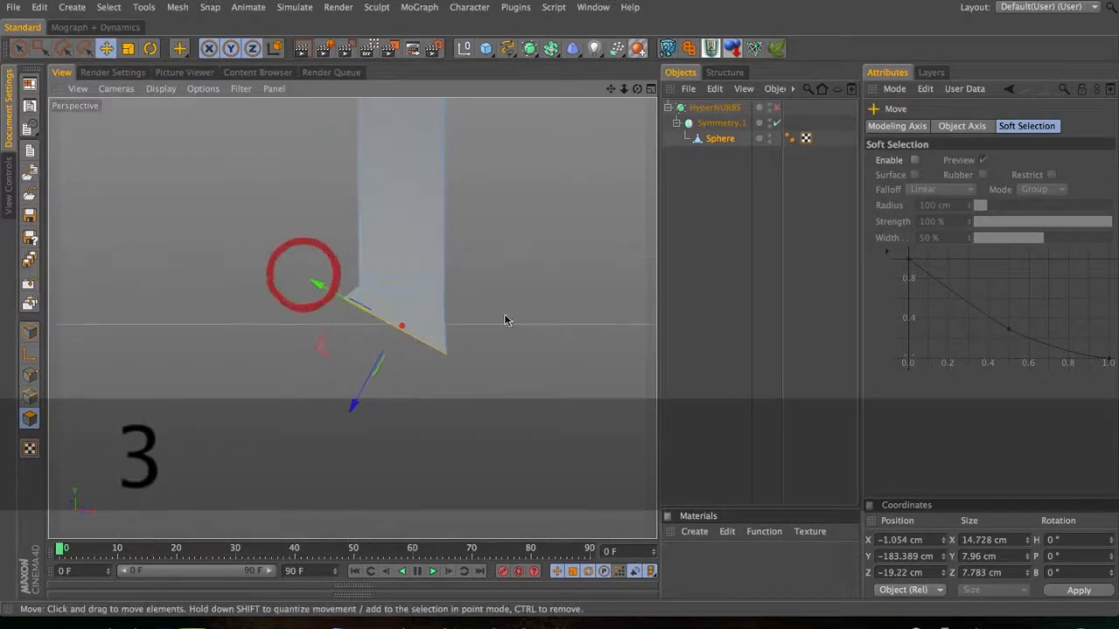
# - Extrude the steeply tilted polygon 6.4 cm and stretch it lengthwise to 23.377 cm along X
pyautogui.press('d')
pyautogui.moveTo(486, 328); pyautogui.dragTo(472, 366)
pyautogui.press('t')
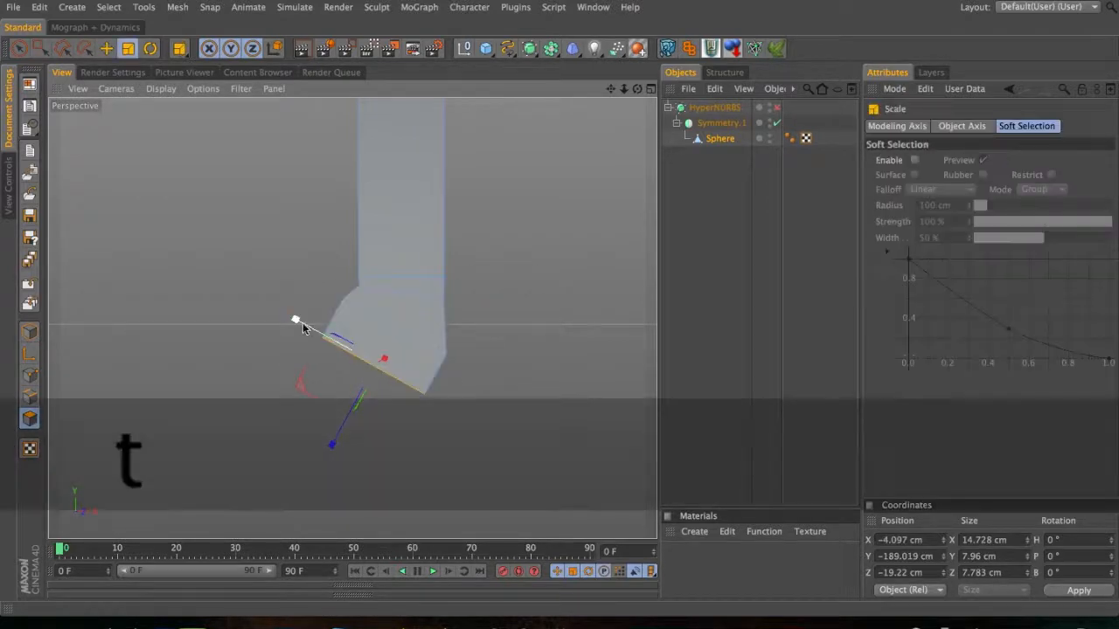
pyautogui.moveTo(248, 299); pyautogui.dragTo(270, 302)
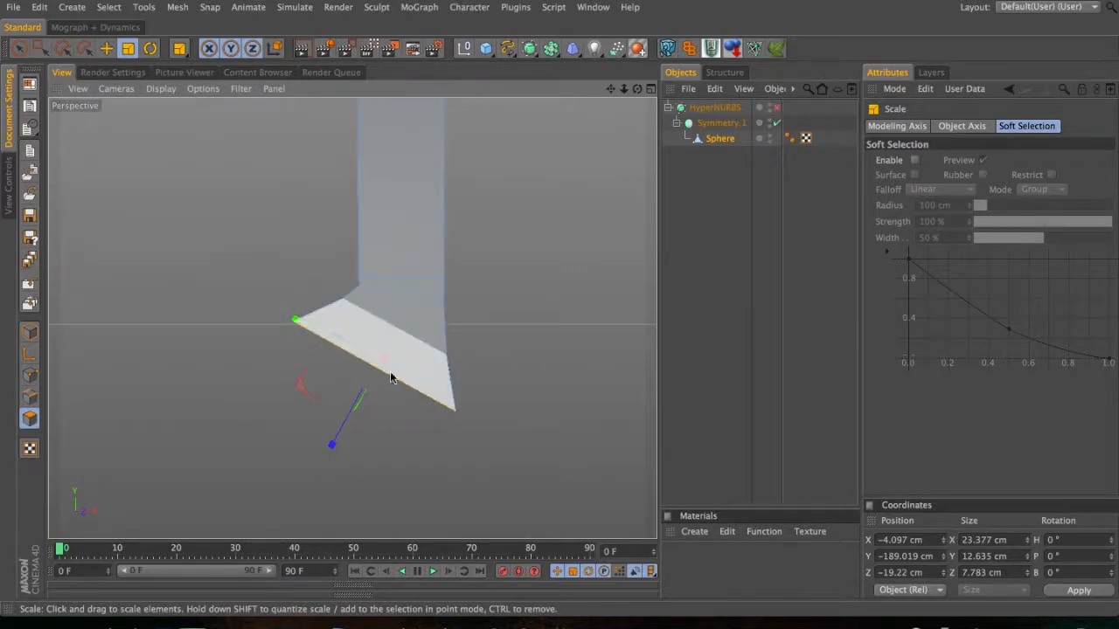
# - Extrude the slanted foot polygon again and move it forward to X -23.787 cm, Y -189.451 cm
pyautogui.press('r')
pyautogui.press('d')
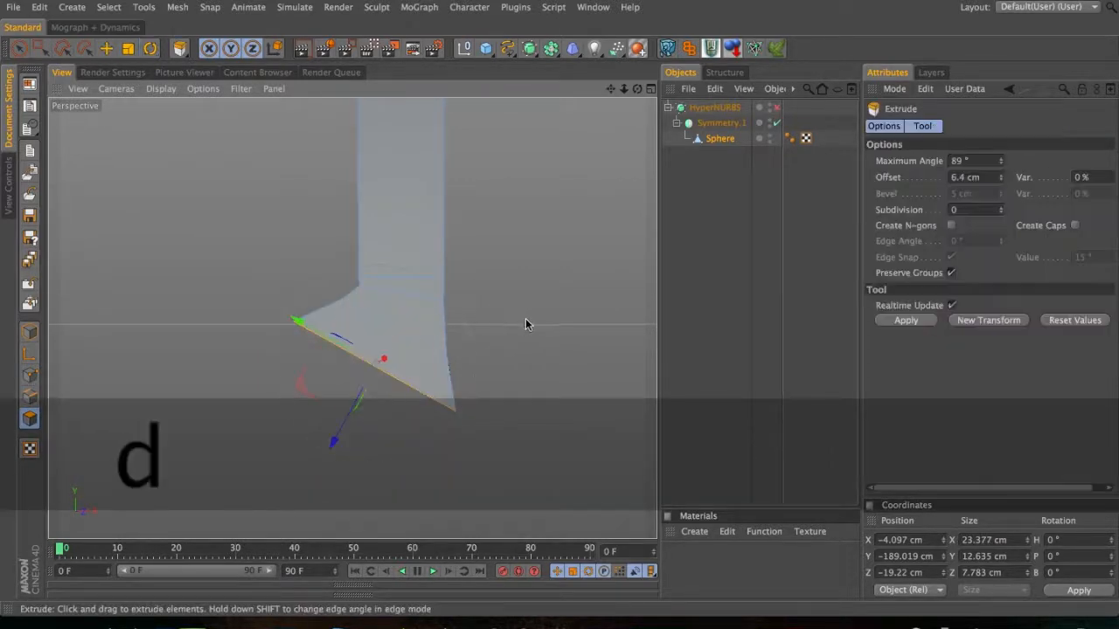
pyautogui.moveTo(296, 320); pyautogui.dragTo(412, 353)
pyautogui.press('3')
pyautogui.moveTo(481, 317); pyautogui.dragTo(553, 319)
pyautogui.press('t')
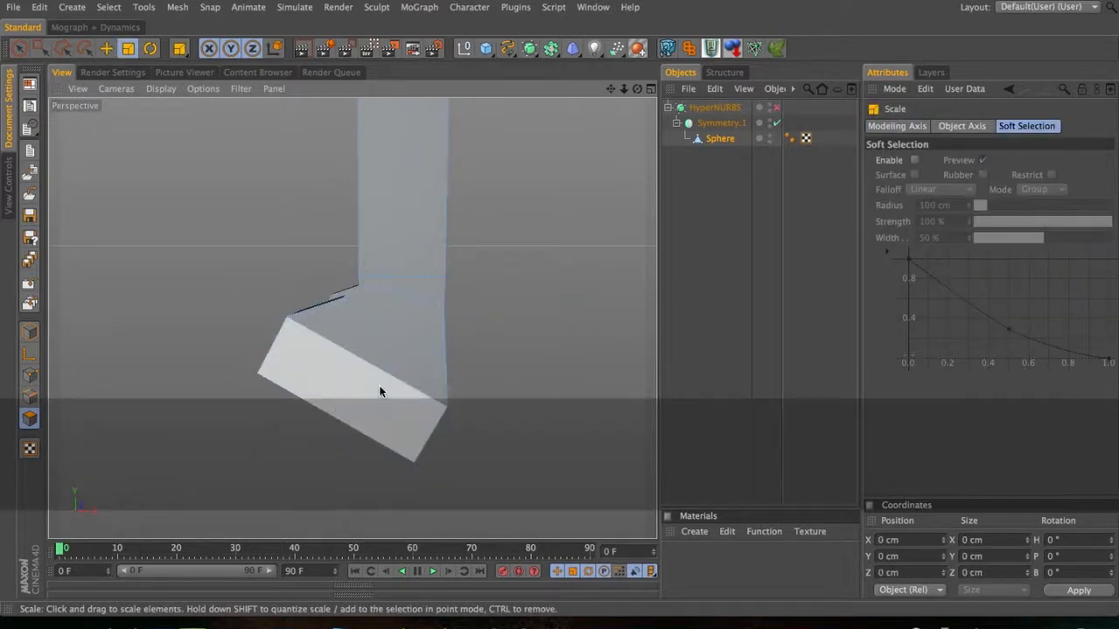
pyautogui.press('e')
pyautogui.press('3')
pyautogui.moveTo(424, 374); pyautogui.dragTo(195, 291)
pyautogui.press('3')
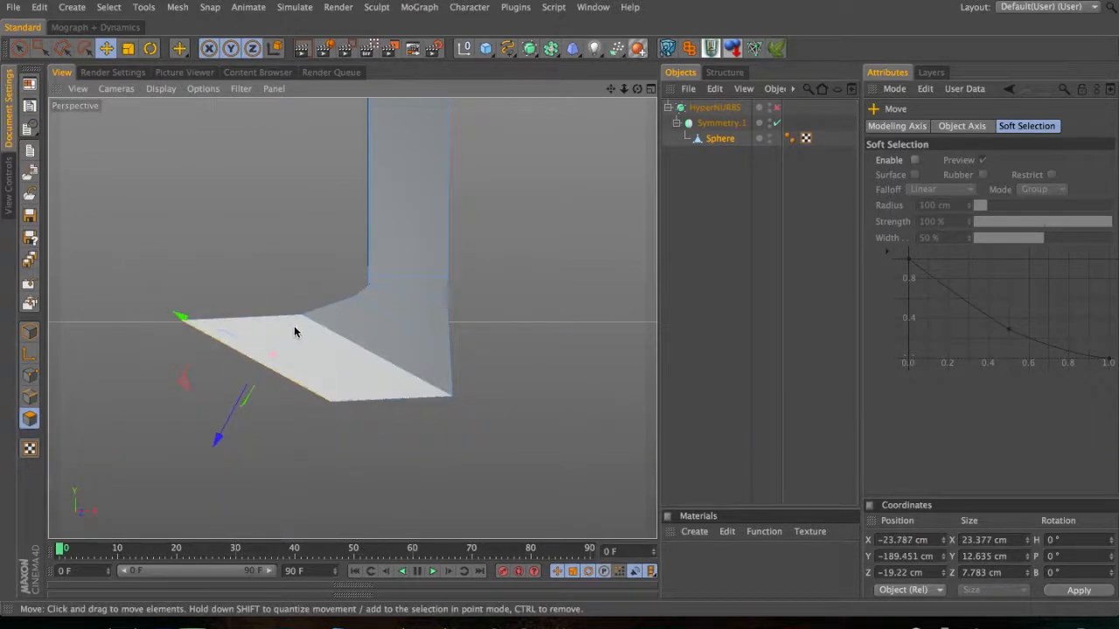
# - Flatten the foot's front polygon to 0 cm along X and reposition it at X -20.628 cm, Y -188.839 cm
pyautogui.press('t')
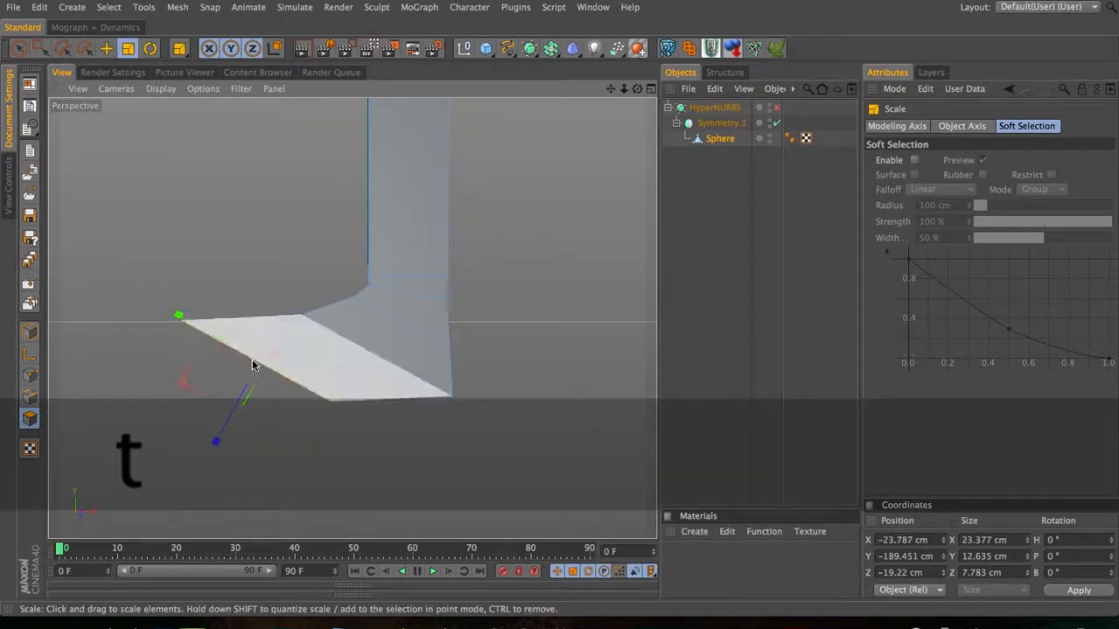
pyautogui.moveTo(253, 363)
pyautogui.mouseDown()
pyautogui.moveTo(432, 362)
pyautogui.moveTo(265, 358)
pyautogui.mouseUp()
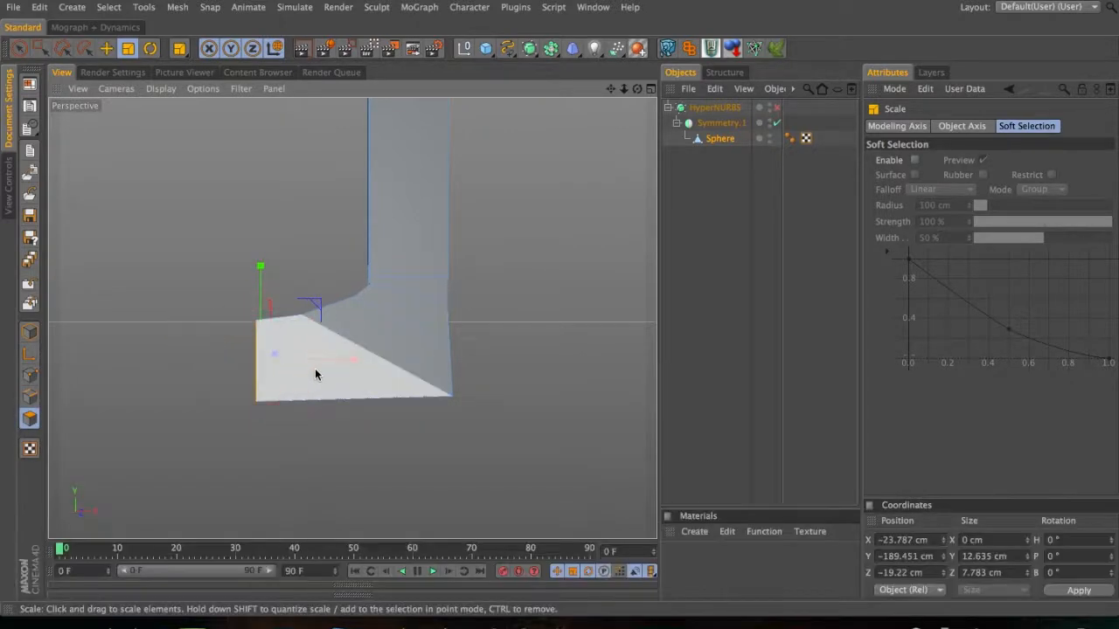
pyautogui.press('e')
pyautogui.moveTo(258, 271); pyautogui.dragTo(267, 263)
# - Check the smoothed feet with HyperNURBS enabled, and switch the smoothing back off
pyautogui.press('3')
pyautogui.moveTo(315, 362); pyautogui.dragTo(441, 441)
pyautogui.click(776, 107)
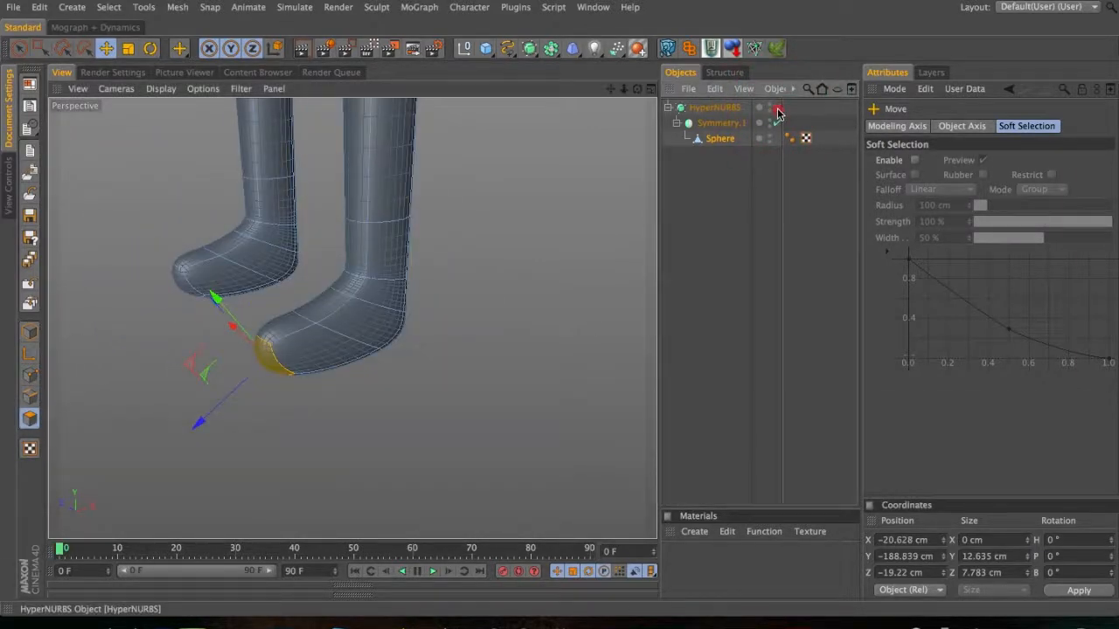
pyautogui.click(776, 107)
# - Extrude the foot's front polygon forward to about X -34.4 cm and begin scaling the toe end
pyautogui.press('d')
pyautogui.moveTo(422, 377); pyautogui.dragTo(458, 361)
pyautogui.press('t')
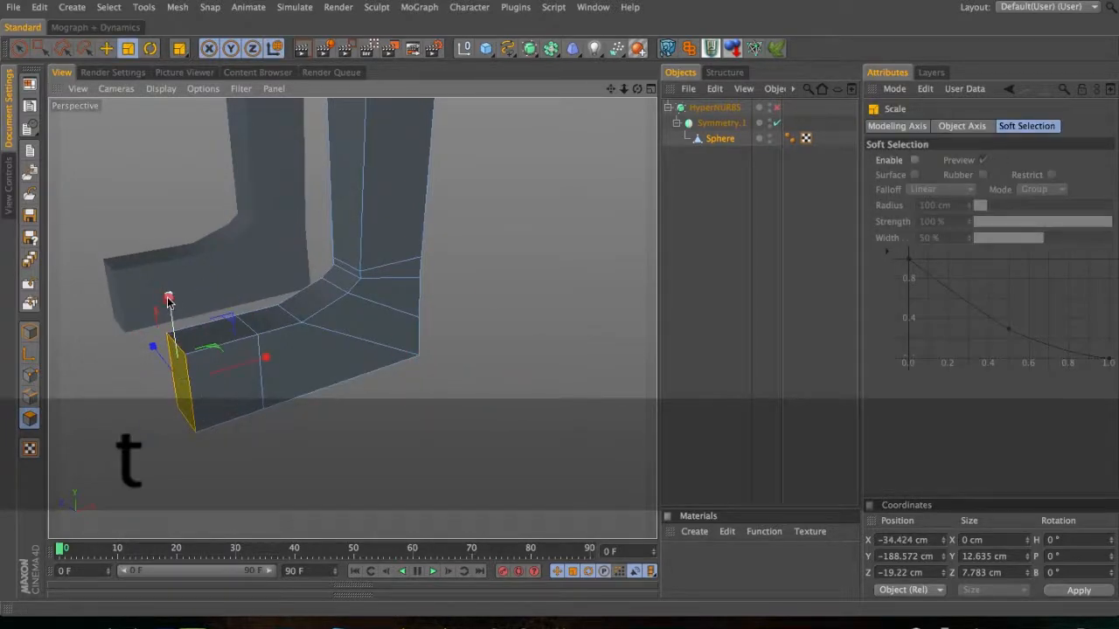
# - Scale the foot's front face to about 8.1 cm high and lower it level with the sole
pyautogui.moveTo(173, 328); pyautogui.dragTo(173, 330)
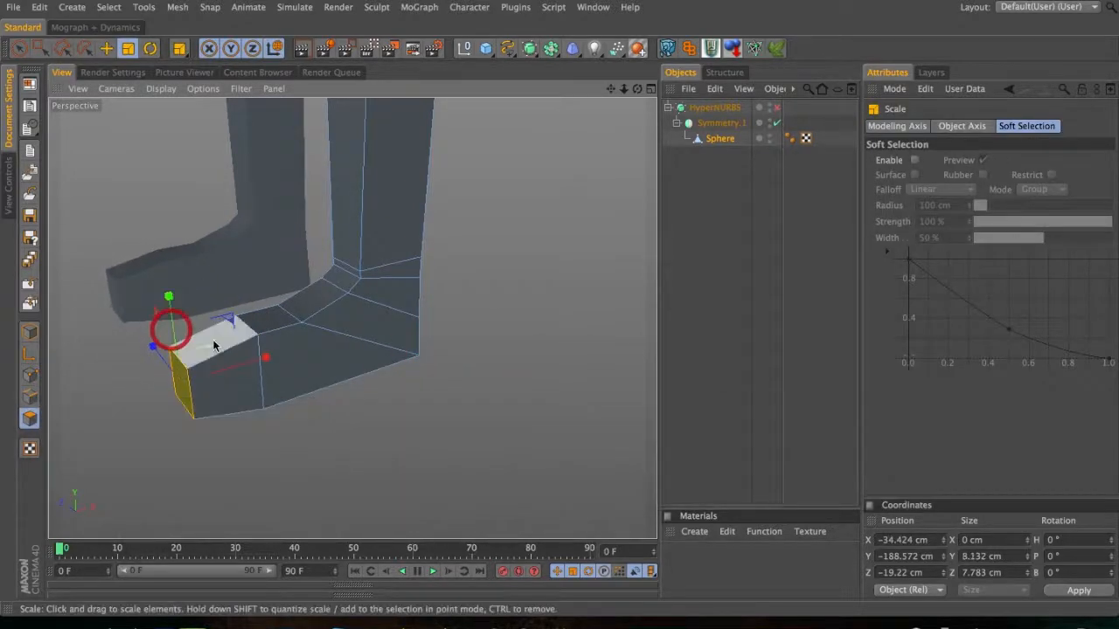
pyautogui.press('e')
pyautogui.press('3')
pyautogui.moveTo(270, 359); pyautogui.dragTo(187, 299)
# - Extrude the foot's front face about 2 cm and shrink the new toe tip to about 6 cm high, near sole level
pyautogui.press('d')
pyautogui.click(252, 310)
pyautogui.press('t')
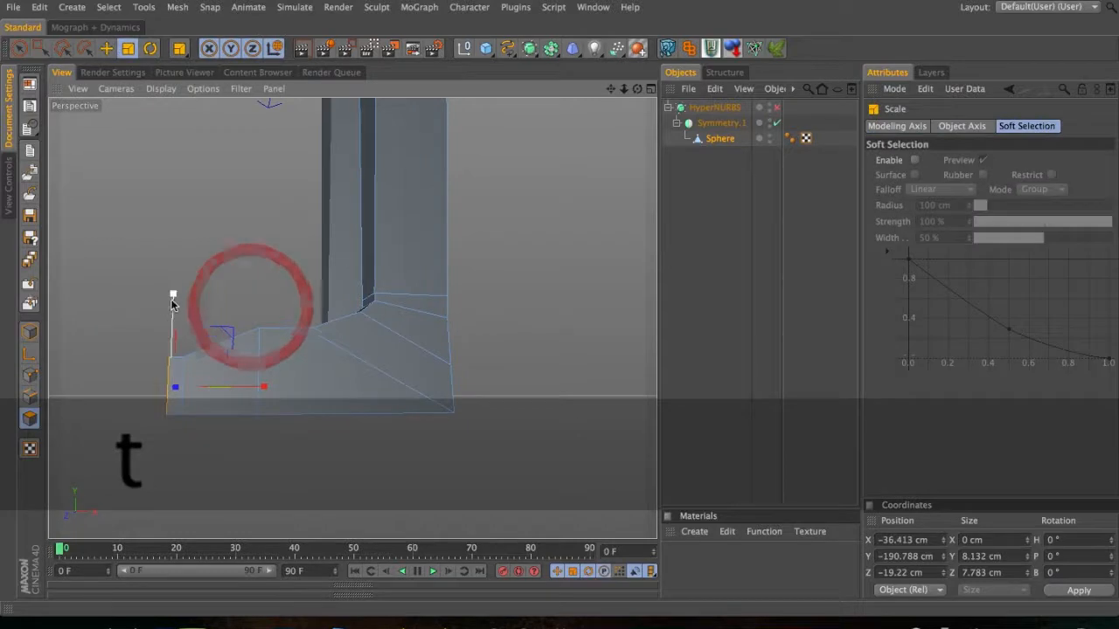
pyautogui.moveTo(172, 322); pyautogui.dragTo(172, 316)
pyautogui.press('e')
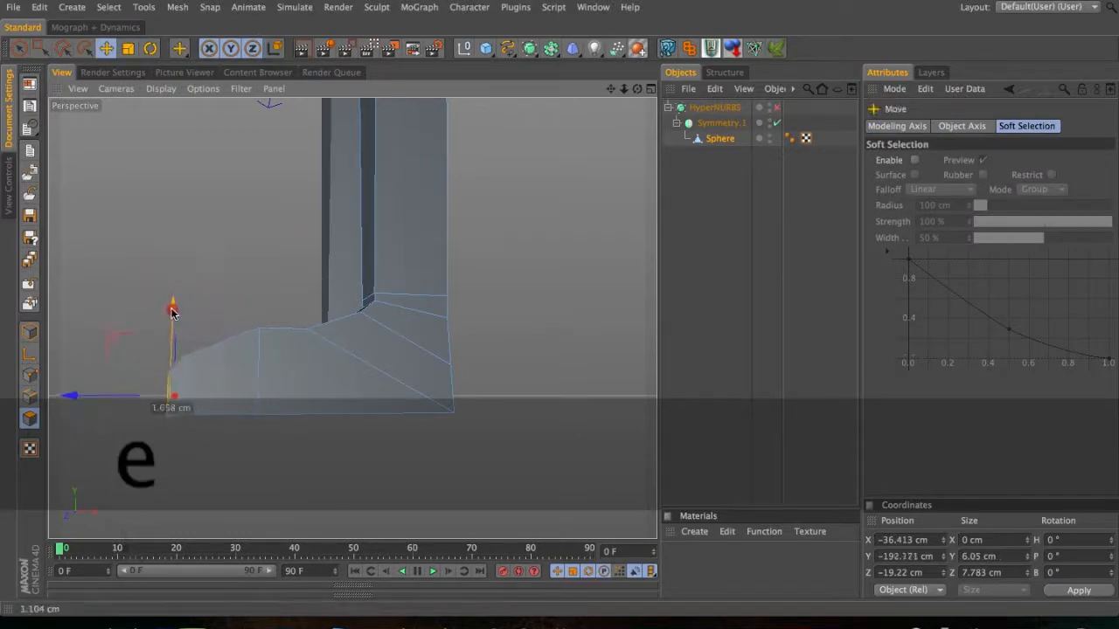
pyautogui.click(172, 306)
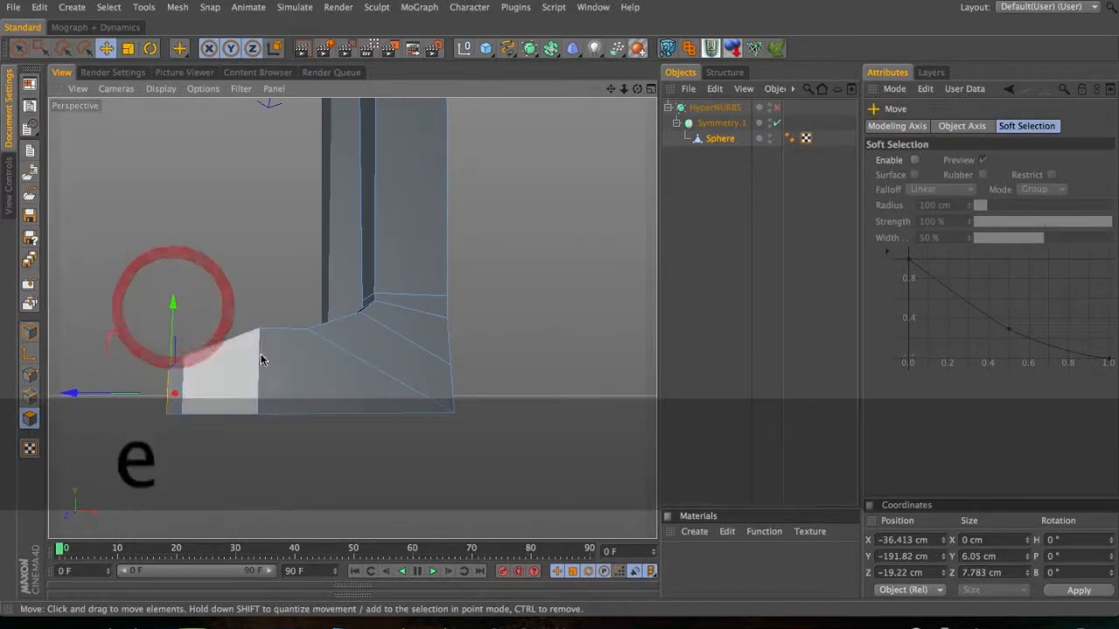
# - Clear the polygon selection, switch the mesh to edge editing, and dismiss the reminder notification
pyautogui.click(257, 349)
pyautogui.press('e')
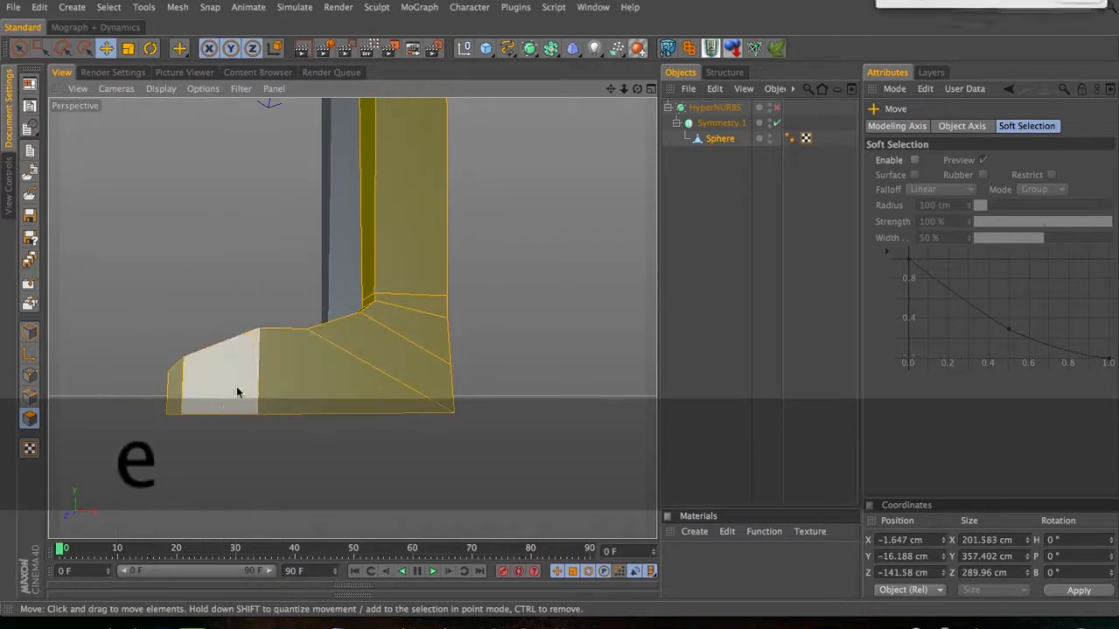
pyautogui.click(113, 451)
pyautogui.click(217, 452)
pyautogui.click(30, 396)
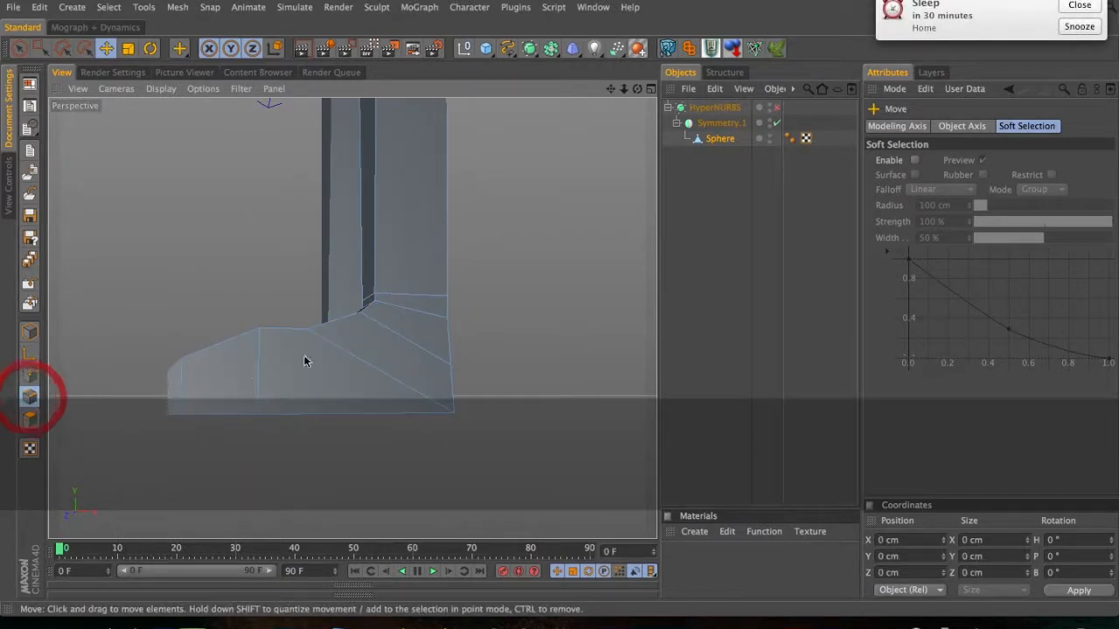
pyautogui.click(1080, 5)
# - Select the edges running across the foot behind the toes and raise them slightly
pyautogui.click(258, 372)
pyautogui.press('3')
pyautogui.moveTo(434, 415); pyautogui.dragTo(242, 274)
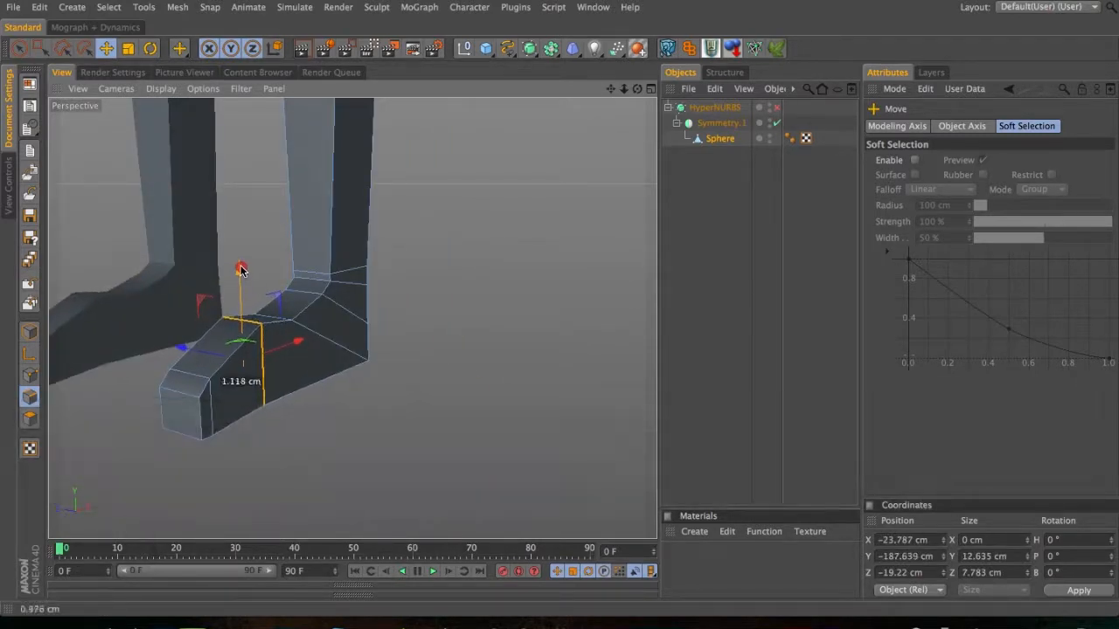
pyautogui.press('3')
pyautogui.moveTo(247, 322); pyautogui.dragTo(135, 251)
pyautogui.press('3')
pyautogui.moveTo(246, 370); pyautogui.dragTo(216, 390)
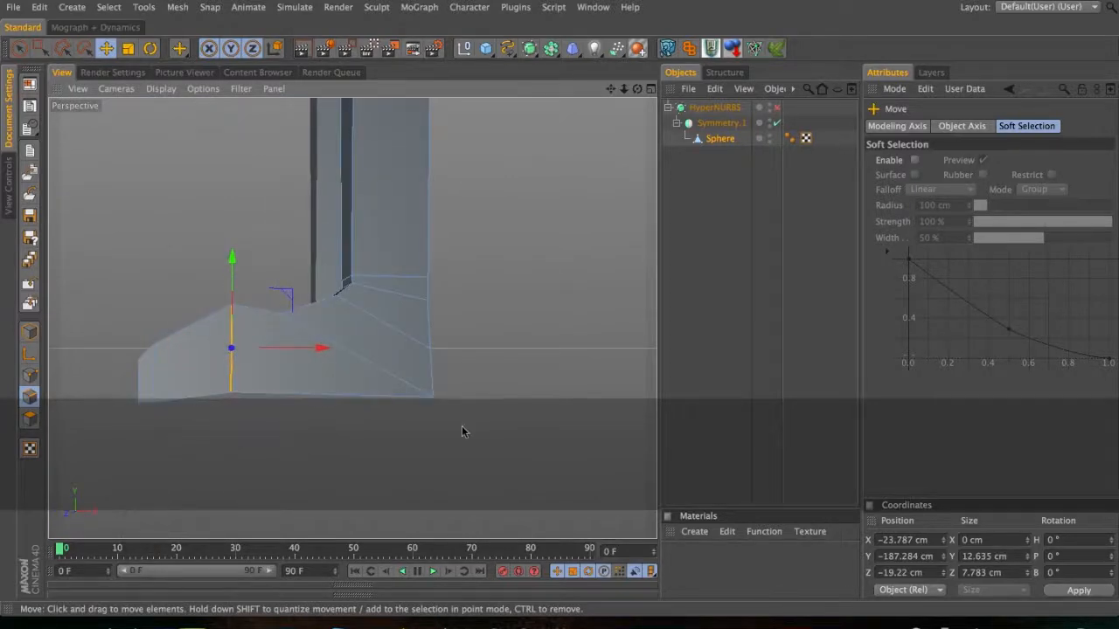
# - Turn on HyperNURBS smoothing and shift the selected foot edges toward the heel and upward
pyautogui.click(778, 108)
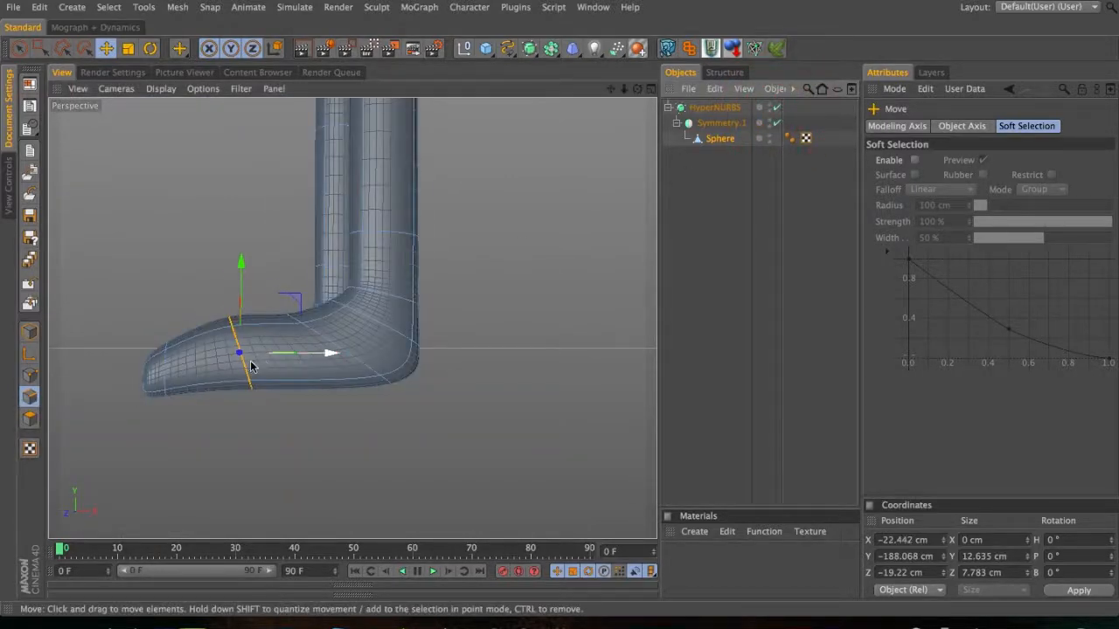
pyautogui.moveTo(329, 354)
pyautogui.mouseDown()
pyautogui.moveTo(357, 350)
pyautogui.moveTo(339, 344)
pyautogui.mouseUp()
pyautogui.moveTo(263, 264); pyautogui.dragTo(262, 252)
# - Turn off HyperNURBS smoothing and fine-tune the horizontal position and height of the selected foot edges
pyautogui.click(777, 108)
pyautogui.press('3')
pyautogui.moveTo(348, 324); pyautogui.dragTo(286, 331)
pyautogui.moveTo(357, 325); pyautogui.dragTo(345, 325)
pyautogui.moveTo(252, 237); pyautogui.dragTo(252, 242)
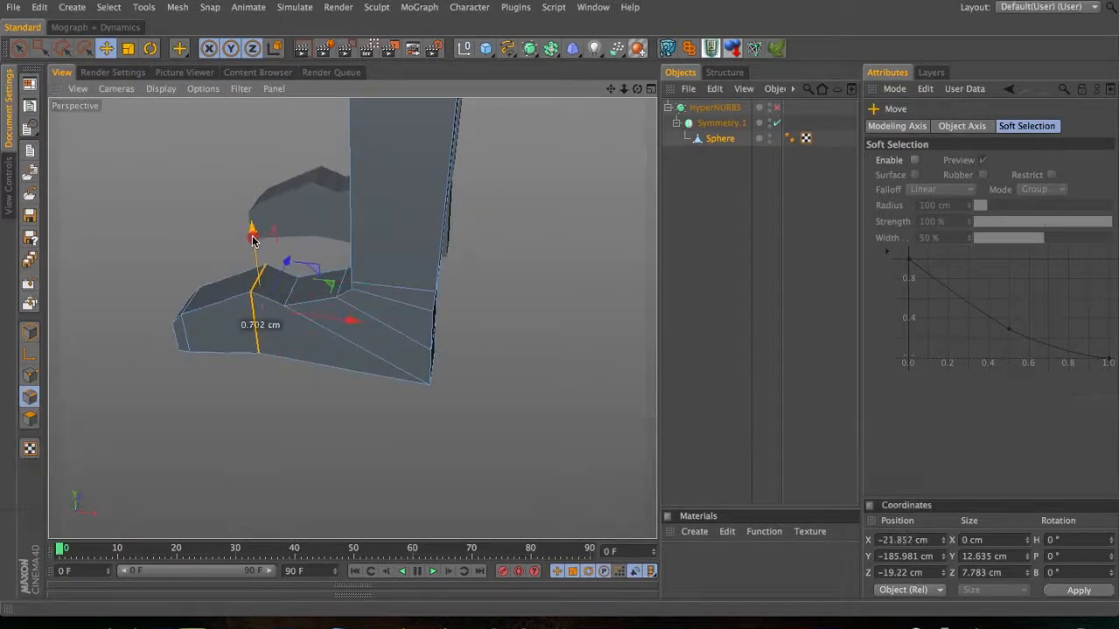
# - Turn on HyperNURBS smoothing and try scaling the selected foot edges vertically
pyautogui.click(777, 109)
pyautogui.press('t')
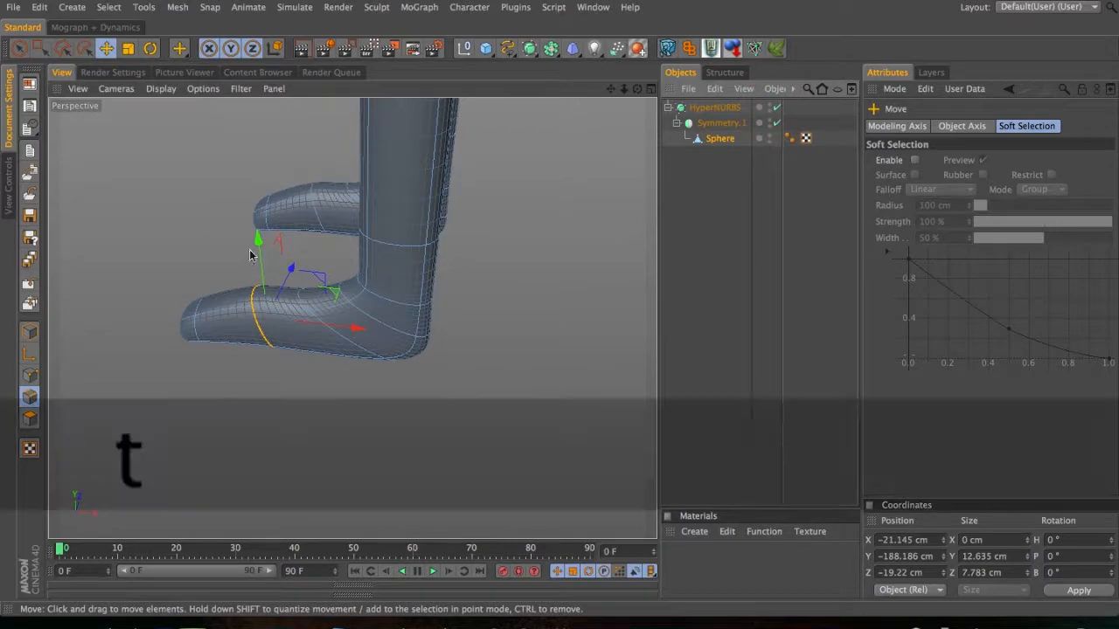
pyautogui.moveTo(259, 247); pyautogui.dragTo(258, 245)
pyautogui.press('3')
pyautogui.moveTo(270, 322); pyautogui.dragTo(270, 185)
pyautogui.press('2')
pyautogui.press('3')
# - Undo the recent move and scale edits on the edges across the foot
pyautogui.press('super+z')
pyautogui.press('super+z')
pyautogui.press('super+z')
pyautogui.press('super+z')
pyautogui.press('super+z')
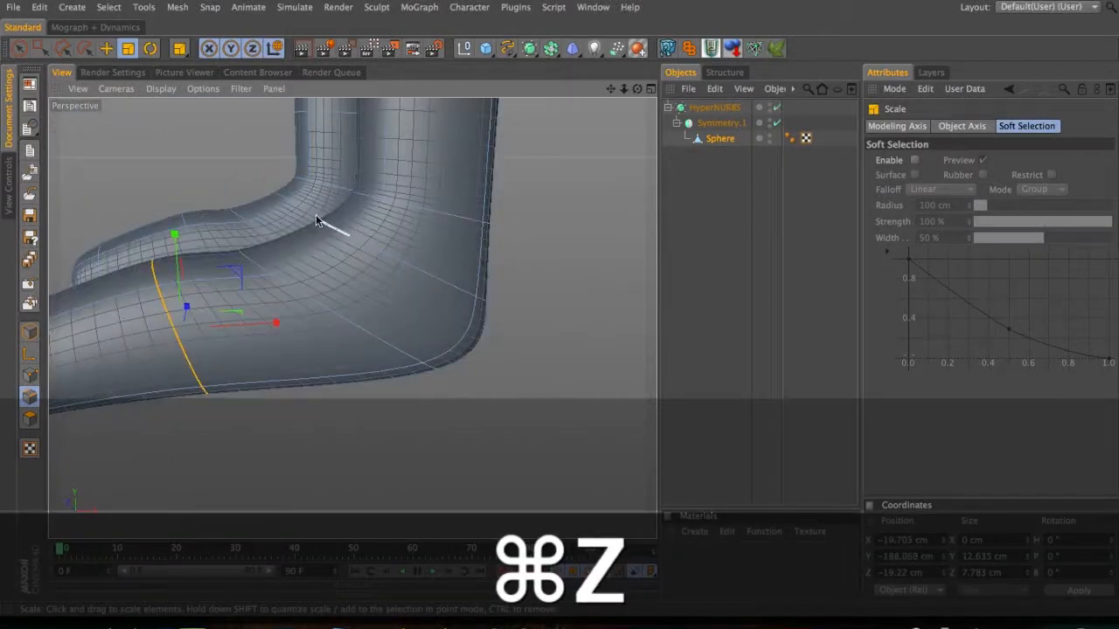
pyautogui.press('super+z')
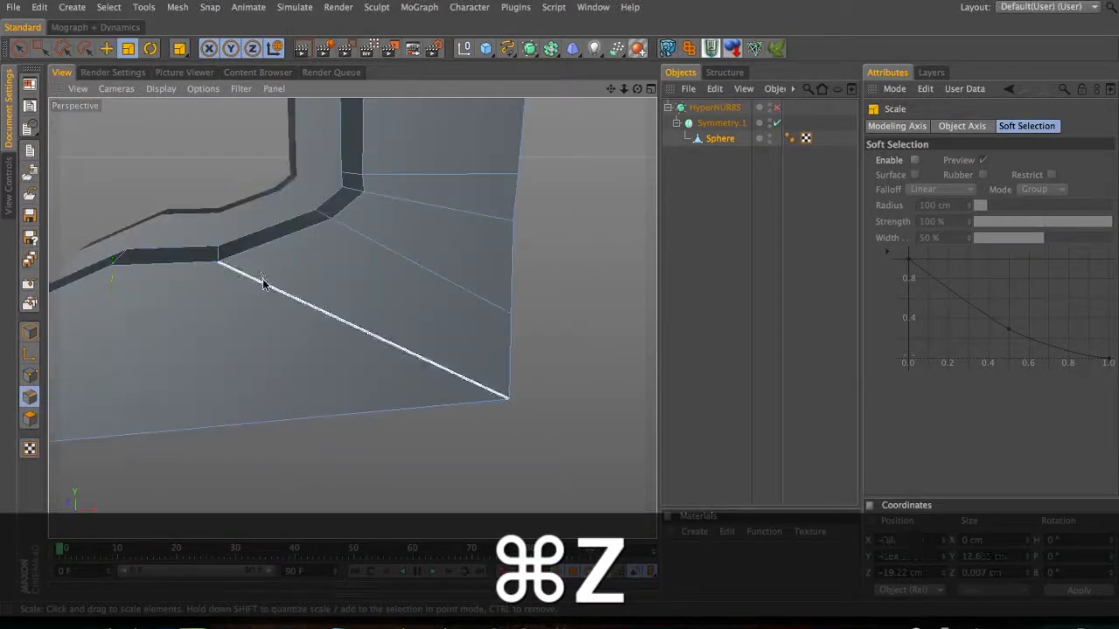
# - Turn on HyperNURBS smoothing for the character again
pyautogui.press('2')
pyautogui.moveTo(204, 302); pyautogui.dragTo(196, 371)
pyautogui.click(776, 107)
# - Inspect the smoothed character from several sides, from the feet up to the crease at the top of the head
pyautogui.press('3')
pyautogui.press('2')
pyautogui.press('3')
pyautogui.moveTo(196, 371); pyautogui.dragTo(155, 357)
pyautogui.press('2')
pyautogui.press('1')
pyautogui.moveTo(201, 292); pyautogui.dragTo(210, 369)
pyautogui.press('2')
pyautogui.press('1')
pyautogui.press('3')
pyautogui.press('1')
pyautogui.press('3')
pyautogui.moveTo(341, 374); pyautogui.dragTo(505, 365)
pyautogui.press('3')
pyautogui.press('1')
pyautogui.moveTo(369, 316); pyautogui.dragTo(402, 319)
pyautogui.click(725, 168)
pyautogui.press('3')
pyautogui.moveTo(384, 263); pyautogui.dragTo(333, 347)
pyautogui.press('1')
pyautogui.press('2')
pyautogui.moveTo(328, 241); pyautogui.dragTo(513, 203)
pyautogui.click(303, 202)
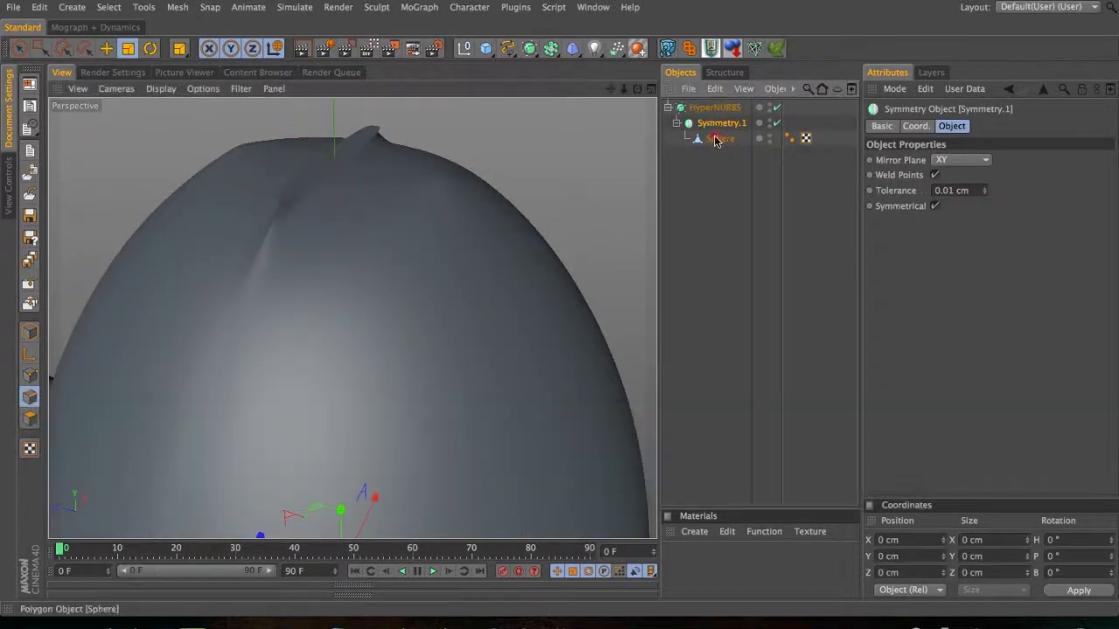
# - Select the Sphere mesh and pick an edge at the raised bump on top of the head with Live Selection
pyautogui.click(718, 138)
pyautogui.press('3')
pyautogui.moveTo(350, 199); pyautogui.dragTo(334, 152)
pyautogui.press('2')
pyautogui.moveTo(282, 190); pyautogui.dragTo(378, 162)
pyautogui.press('9')
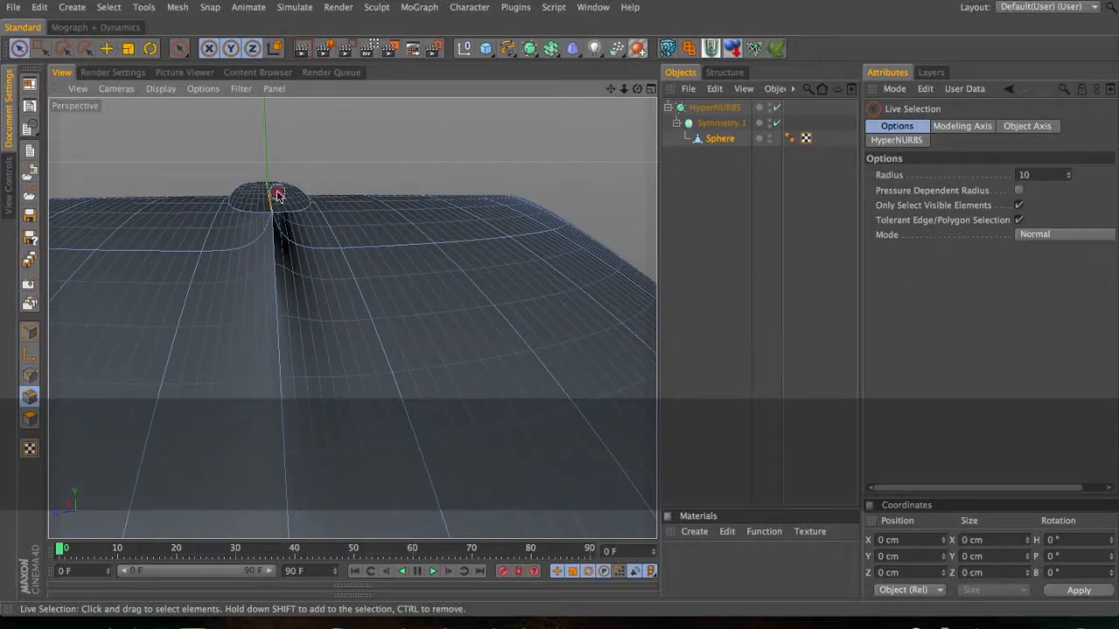
pyautogui.click(278, 194)
pyautogui.press('3')
pyautogui.moveTo(295, 210); pyautogui.dragTo(211, 283)
# - Switch to polygon editing, turn off HyperNURBS, and delete the stray polygon along the symmetry seam on top of the head
pyautogui.click(31, 425)
pyautogui.press('1')
pyautogui.click(313, 171)
pyautogui.press('3')
pyautogui.moveTo(398, 185); pyautogui.dragTo(480, 119)
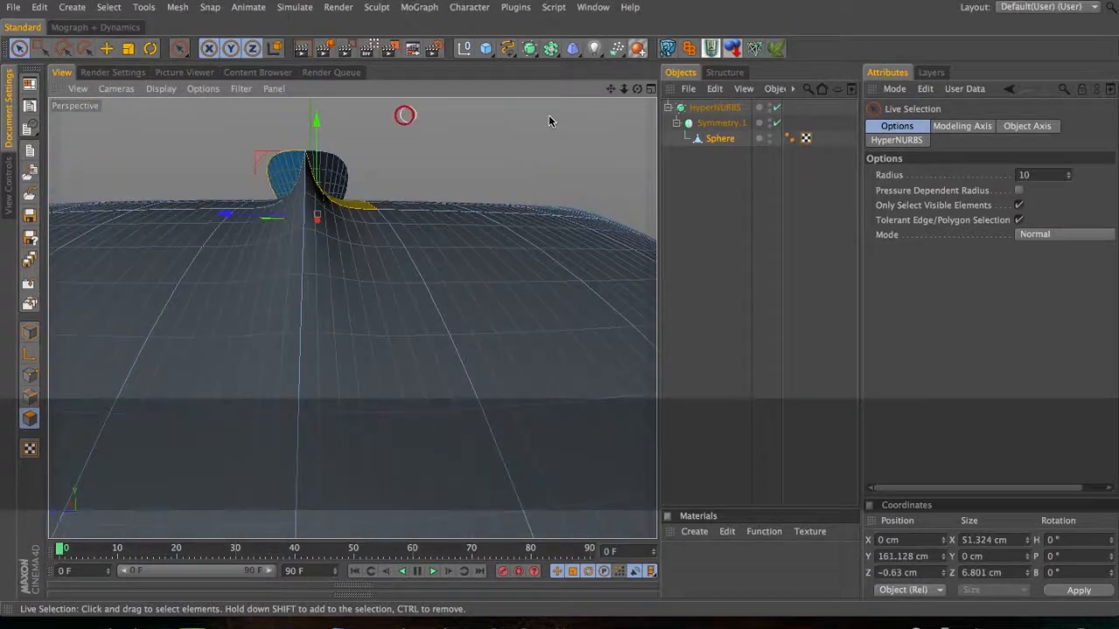
pyautogui.click(777, 107)
pyautogui.press('3')
pyautogui.moveTo(525, 184); pyautogui.dragTo(285, 222)
pyautogui.press('2')
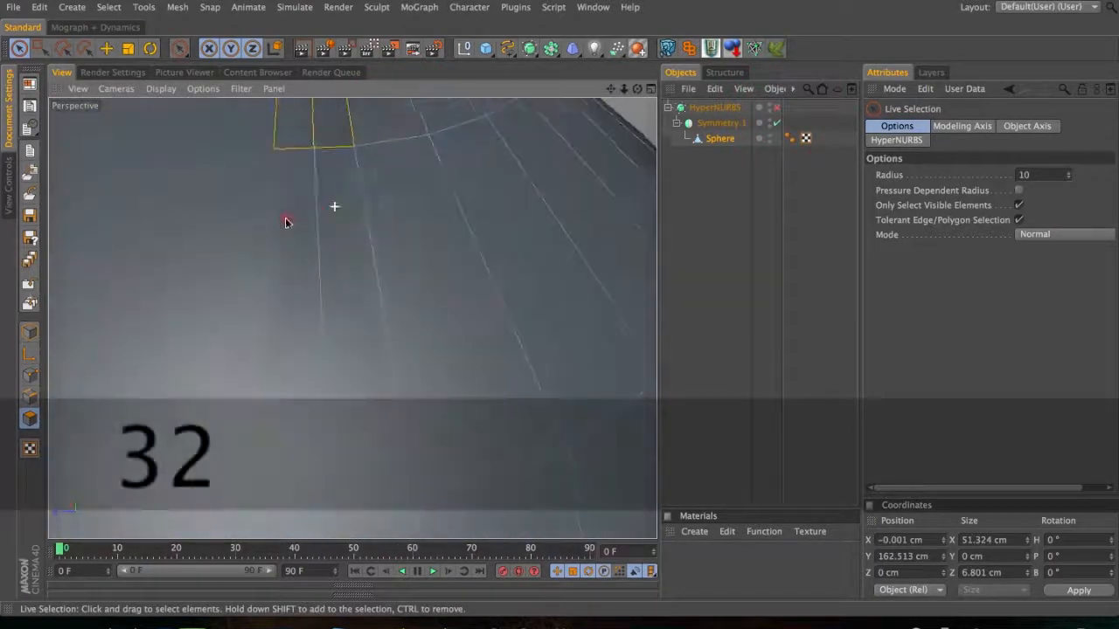
pyautogui.press('1')
pyautogui.moveTo(327, 183); pyautogui.dragTo(337, 288)
pyautogui.click(290, 206)
pyautogui.press('Delete')
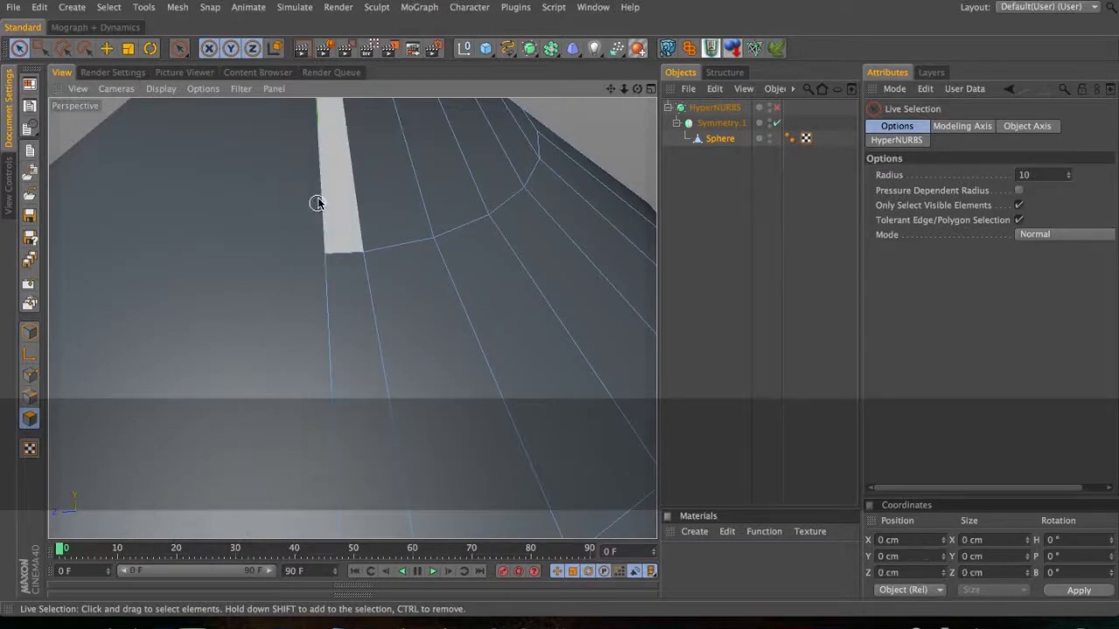
# - Turn on HyperNURBS smoothing and check the top of the head and the whole character
pyautogui.click(777, 107)
pyautogui.press('3')
pyautogui.moveTo(323, 234); pyautogui.dragTo(236, 185)
pyautogui.press('2')
pyautogui.moveTo(344, 209); pyautogui.dragTo(145, 303)
pyautogui.press('1')
pyautogui.moveTo(260, 370); pyautogui.dragTo(242, 262)
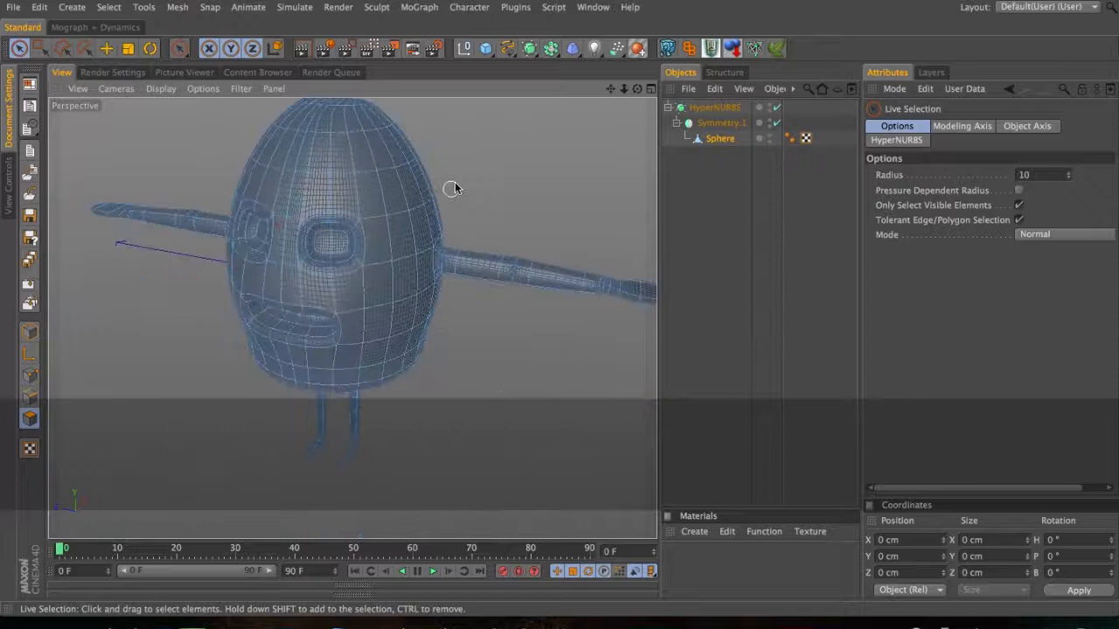
pyautogui.moveTo(341, 244); pyautogui.dragTo(282, 237)
# - Deselect all objects, turn off HyperNURBS smoothing, and frame the full character
pyautogui.click(705, 161)
pyautogui.click(776, 107)
pyautogui.press('3')
pyautogui.moveTo(366, 268); pyautogui.dragTo(412, 280)
pyautogui.press('1')
pyautogui.moveTo(382, 316); pyautogui.dragTo(294, 342)
pyautogui.press('2')
pyautogui.press('1')
pyautogui.press('3')
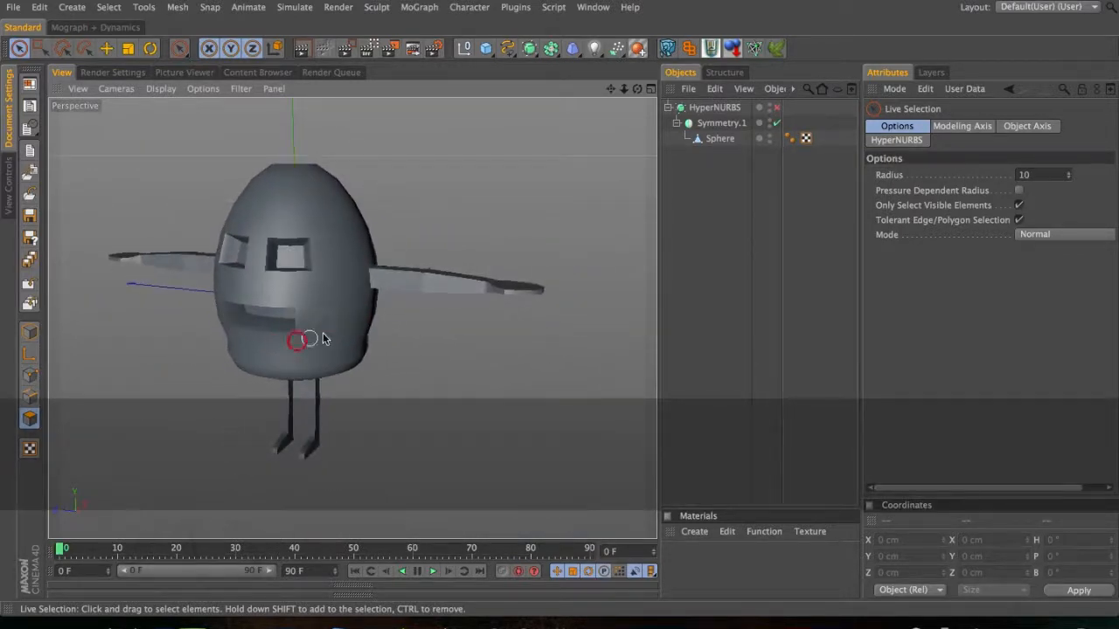
# - Create a new material and apply it to the character's Symmetry.1 object
pyautogui.doubleClick(704, 569)
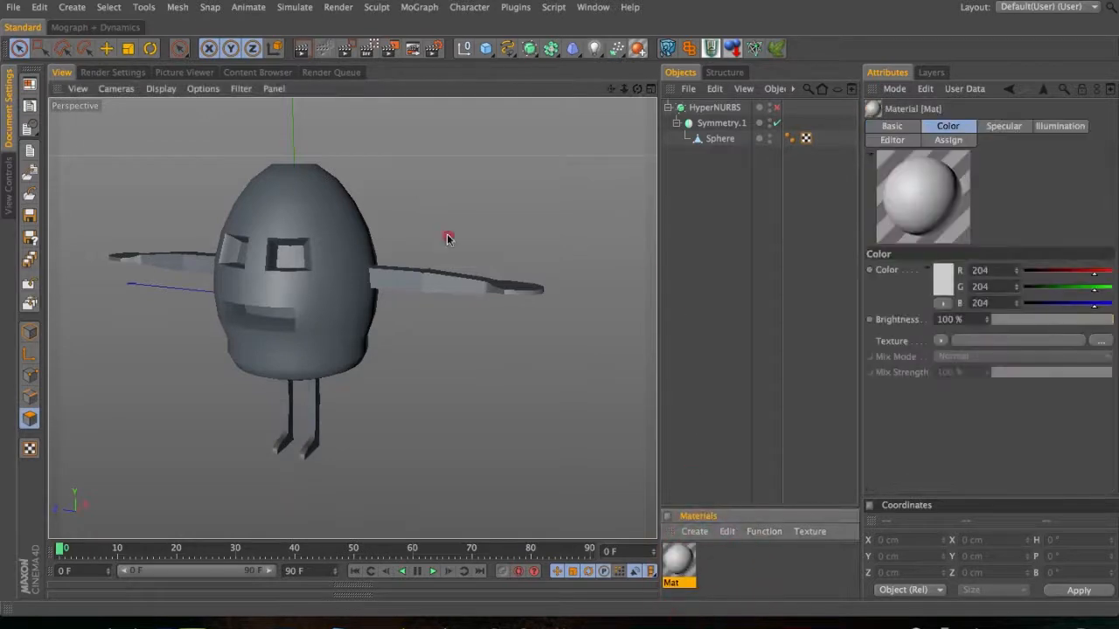
pyautogui.moveTo(355, 251); pyautogui.dragTo(357, 250)
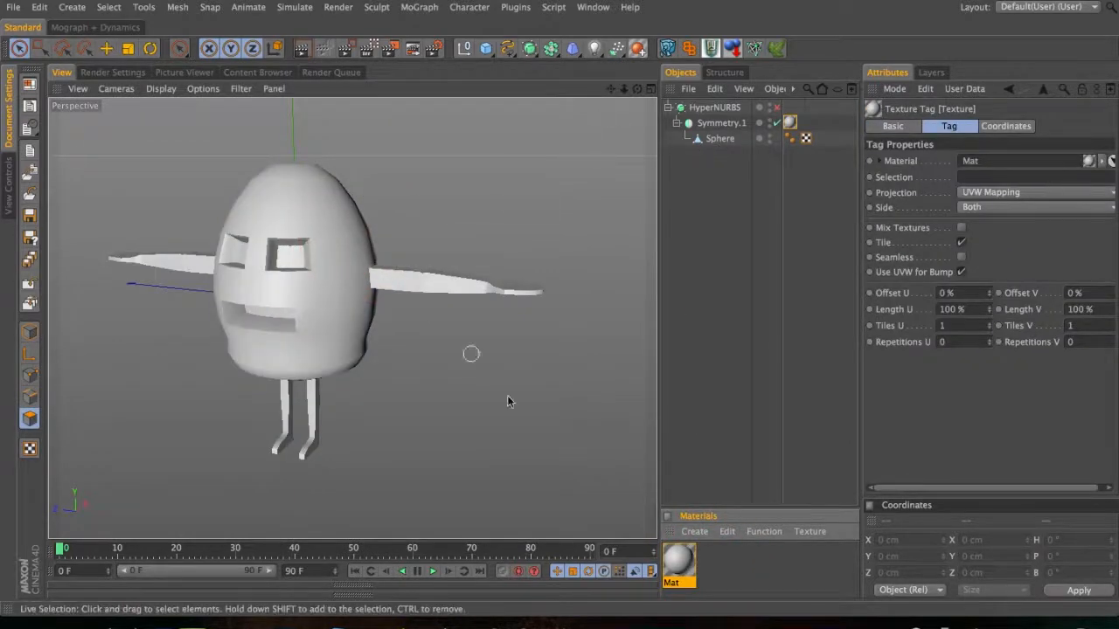
# - Set the new material's colour to a dark blue with hue 197° and RGB 23, 70, 89
pyautogui.doubleClick(679, 563)
pyautogui.click(272, 236)
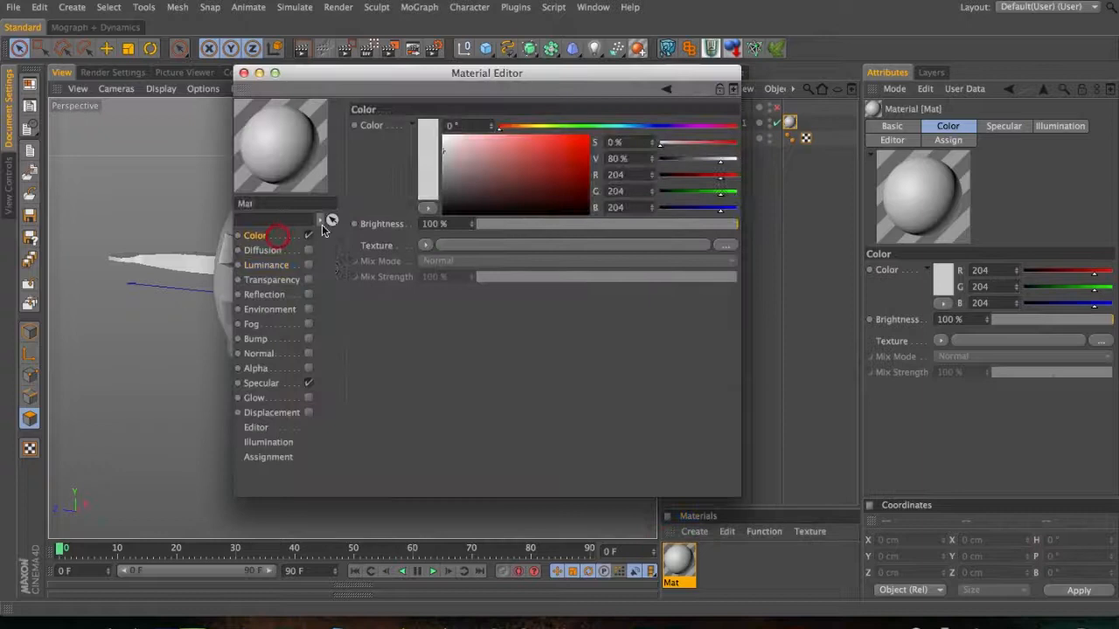
pyautogui.click(642, 127)
pyautogui.click(501, 184)
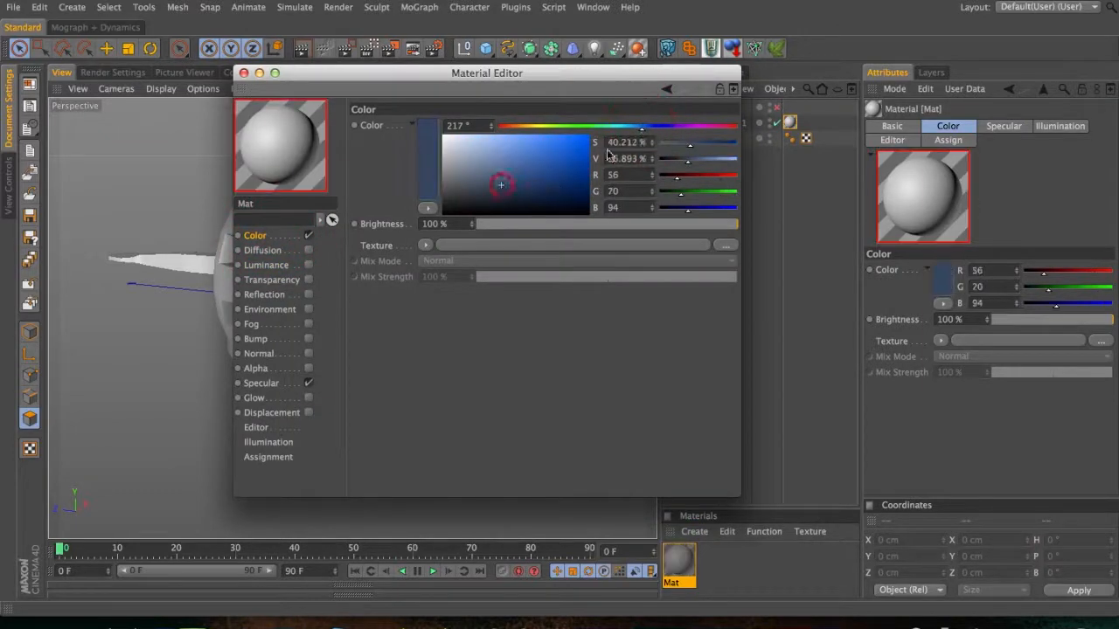
pyautogui.moveTo(635, 127); pyautogui.dragTo(629, 128)
pyautogui.click(623, 128)
pyautogui.click(549, 187)
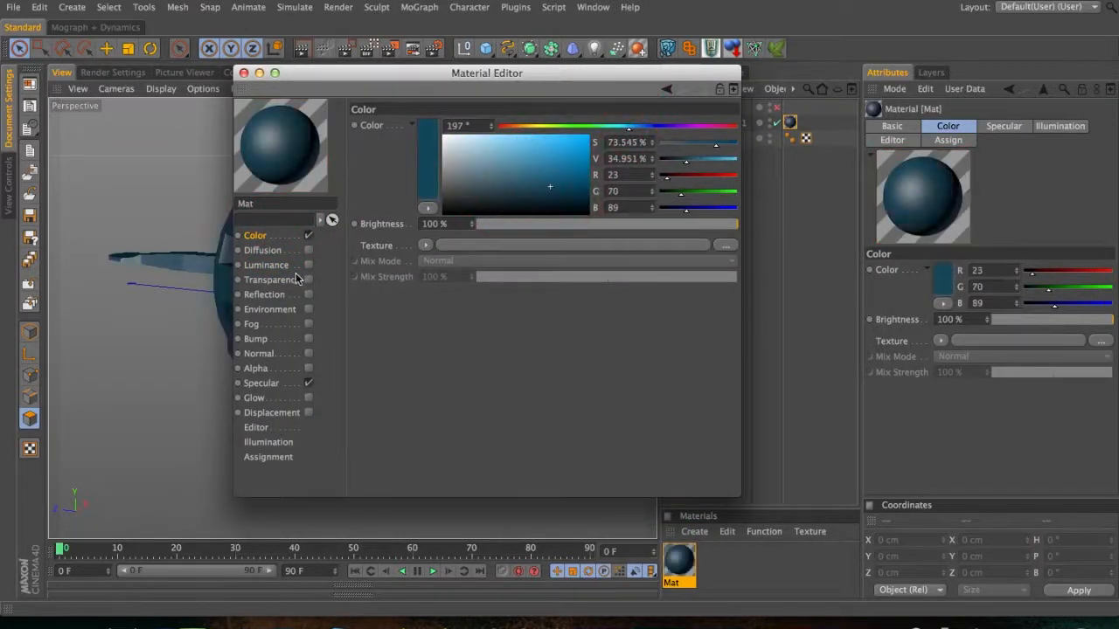
# - Enable the material's Luminance channel and load the Subsurface Scattering effect as its texture
pyautogui.click(308, 265)
pyautogui.click(425, 196)
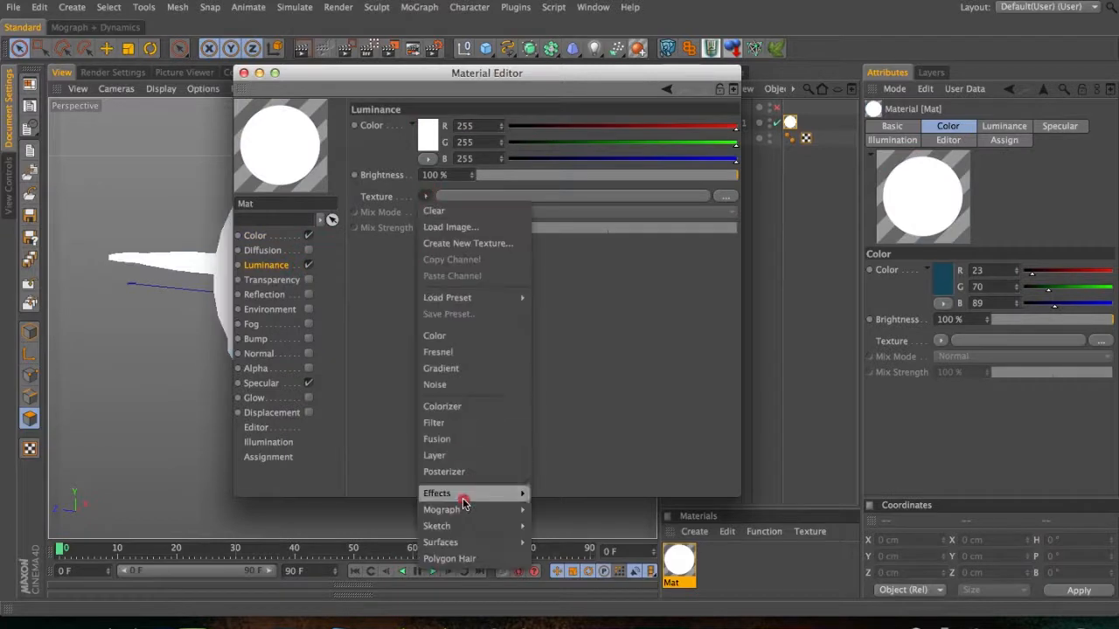
pyautogui.moveTo(462, 494)
pyautogui.click(392, 332)
pyautogui.click(425, 196)
pyautogui.moveTo(463, 494)
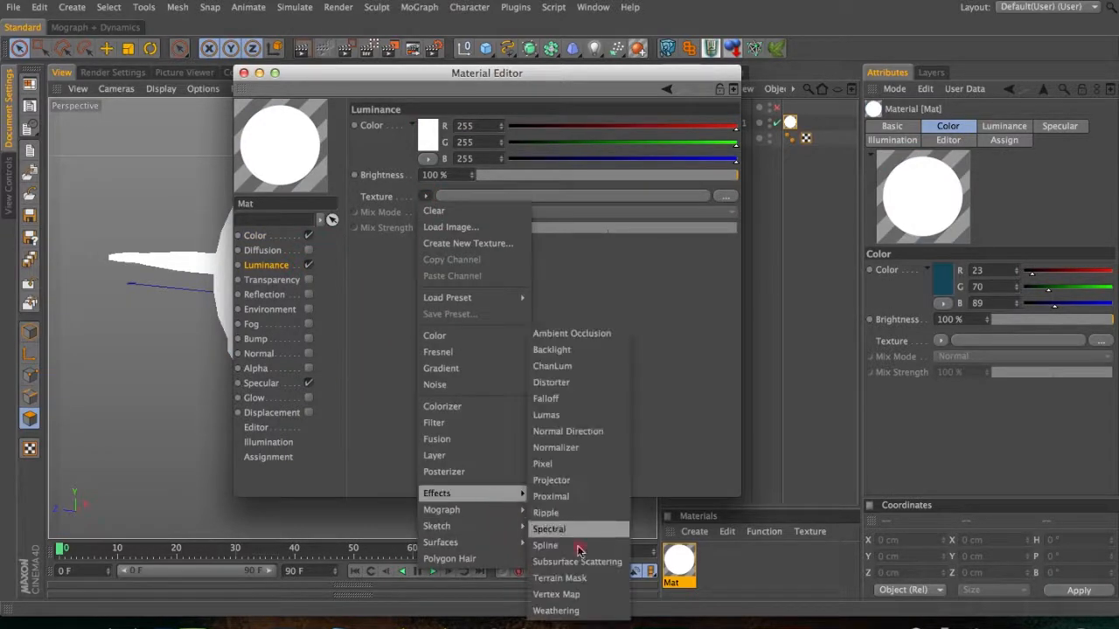
pyautogui.click(572, 556)
# - Set the Subsurface Scattering shader's colour to dark blue, RGB 6, 31, 44
pyautogui.click(477, 196)
pyautogui.click(428, 264)
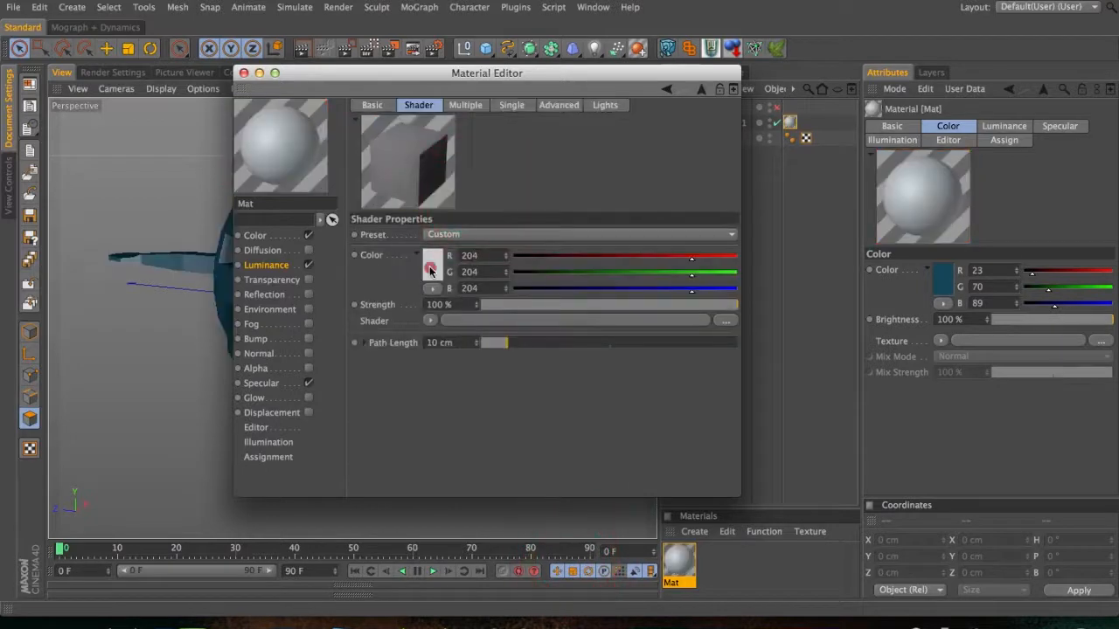
pyautogui.click(478, 218)
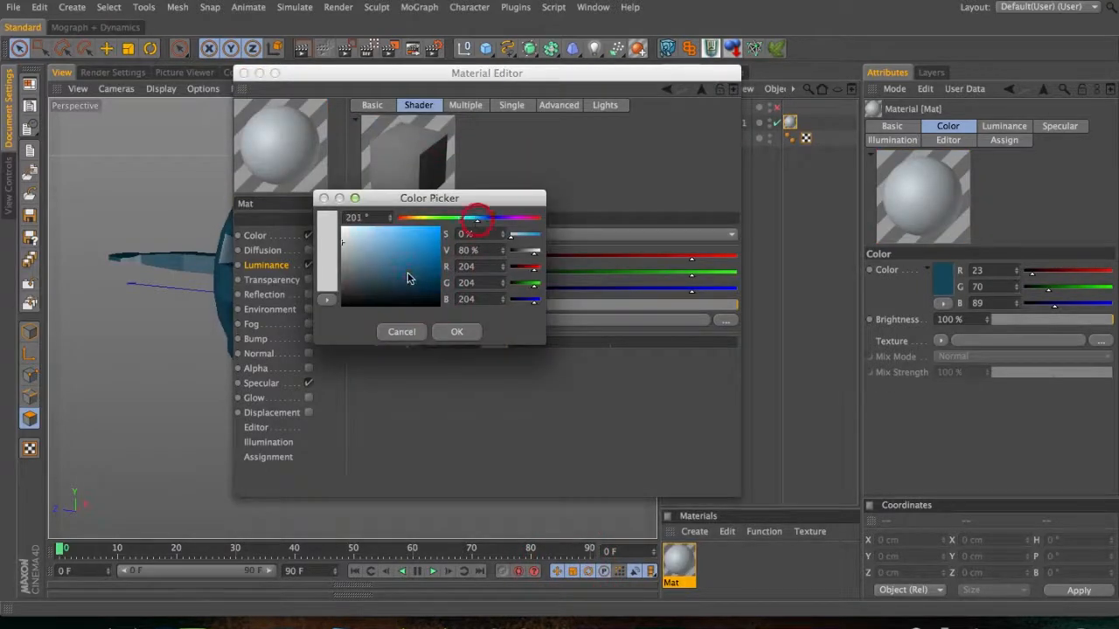
pyautogui.click(456, 331)
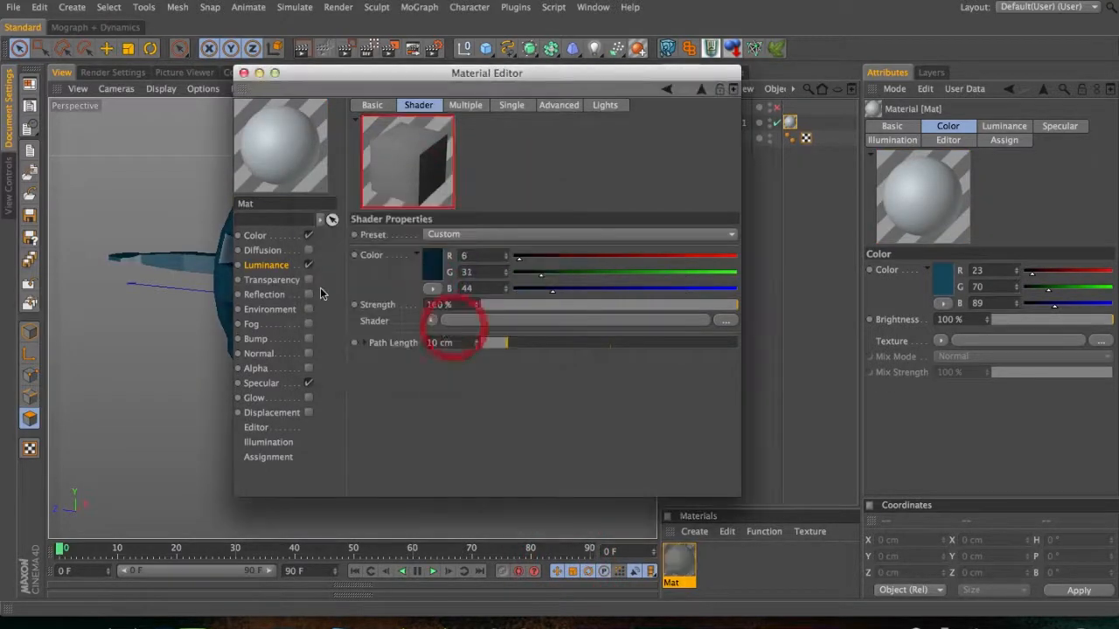
# - Darken the material's base colour to RGB 3, 22, 29 and enable Reflection at 5% brightness
pyautogui.click(255, 235)
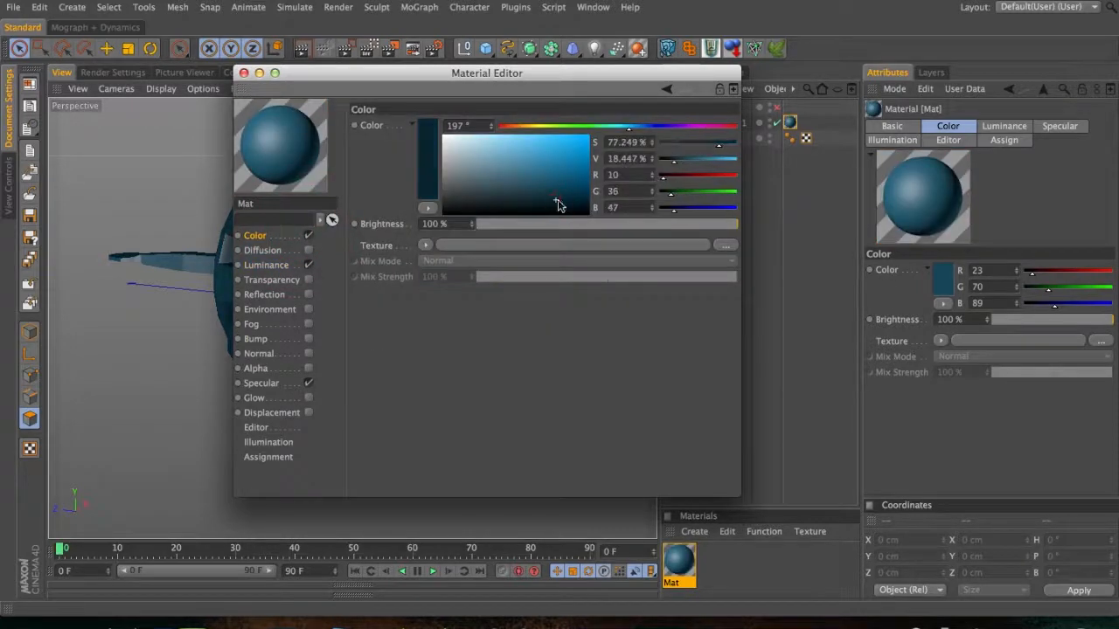
pyautogui.moveTo(572, 210); pyautogui.dragTo(571, 206)
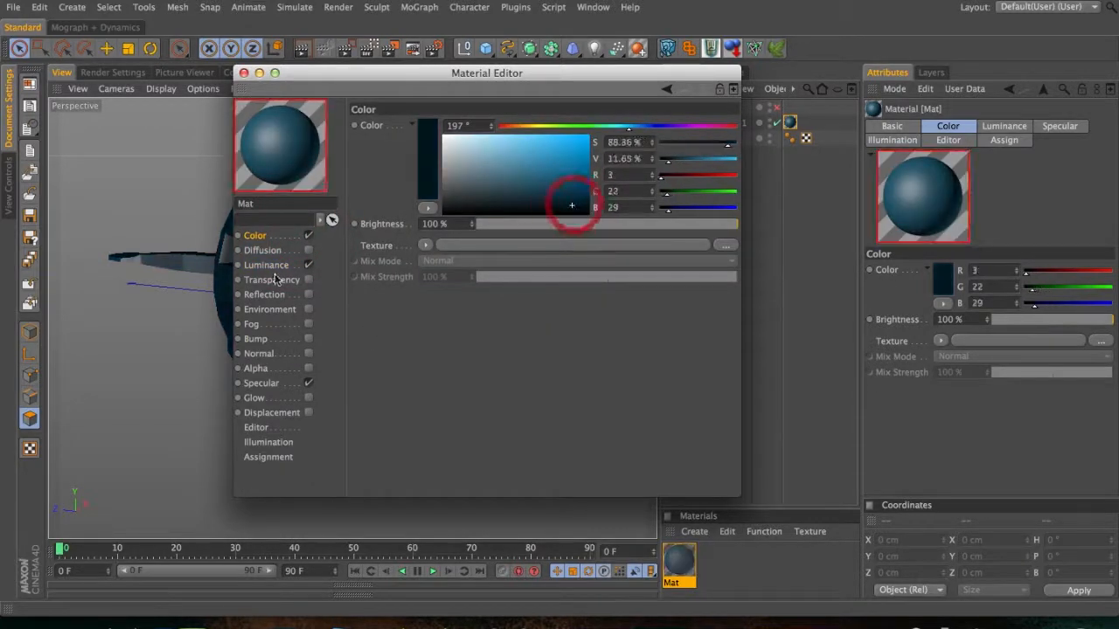
pyautogui.click(294, 265)
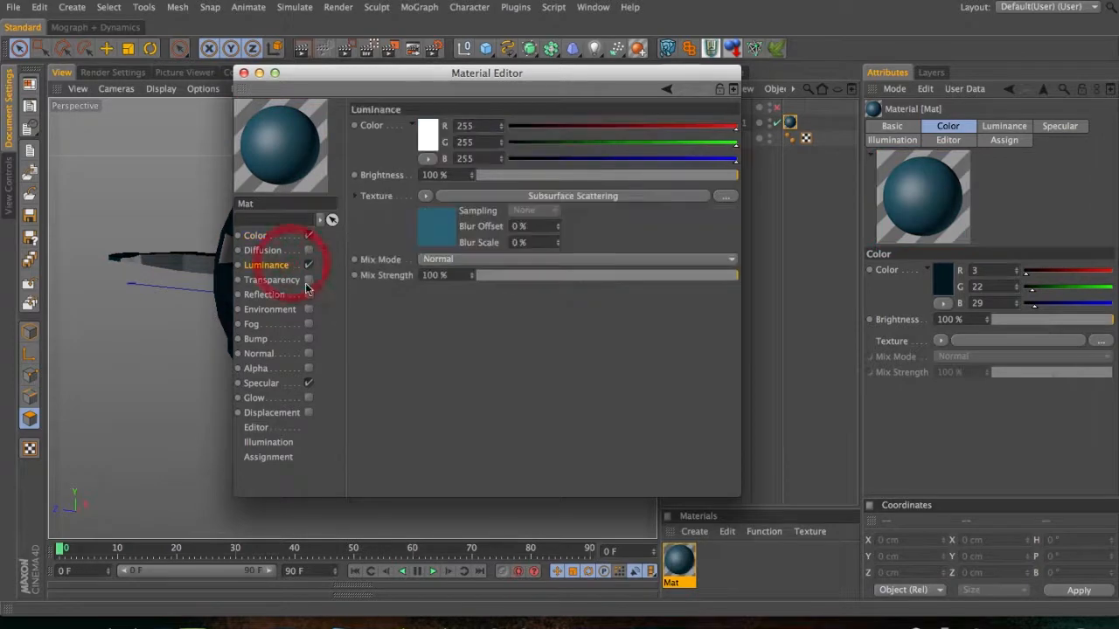
pyautogui.click(308, 297)
pyautogui.click(490, 176)
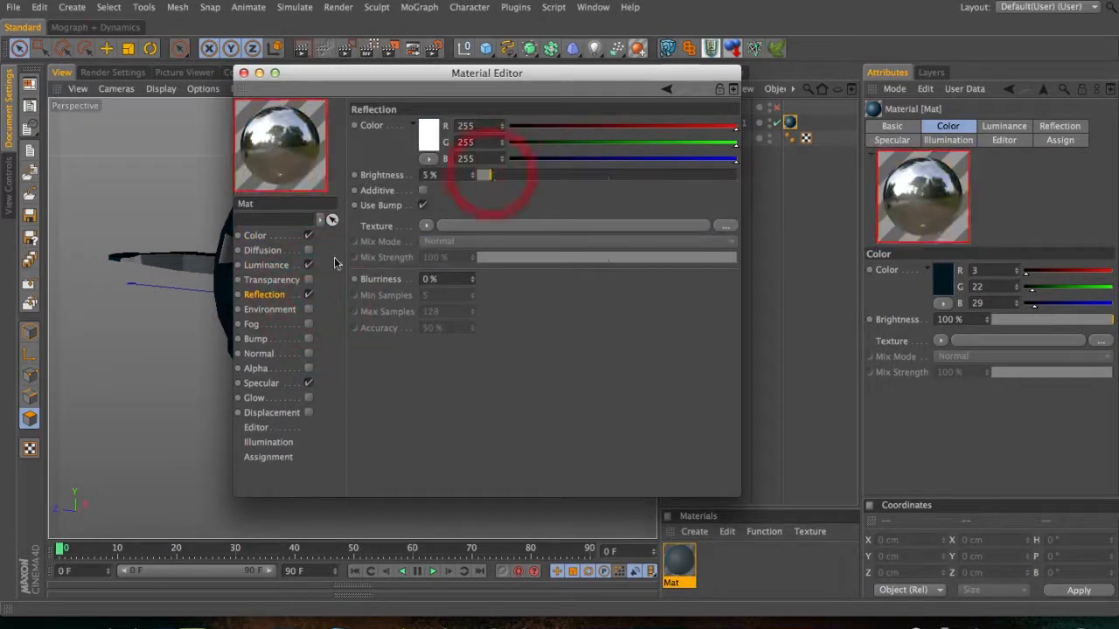
# - Set the Subsurface Scattering shader's path length components in the Luminance channel to Green 283% and Blue 416%
pyautogui.click(289, 267)
pyautogui.click(465, 210)
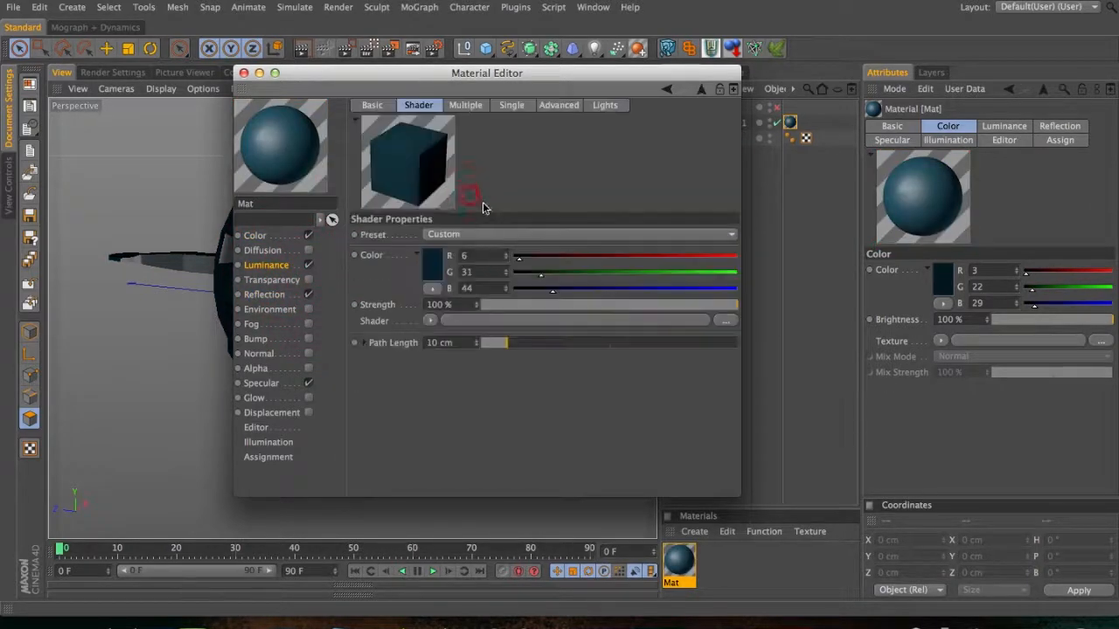
pyautogui.click(364, 342)
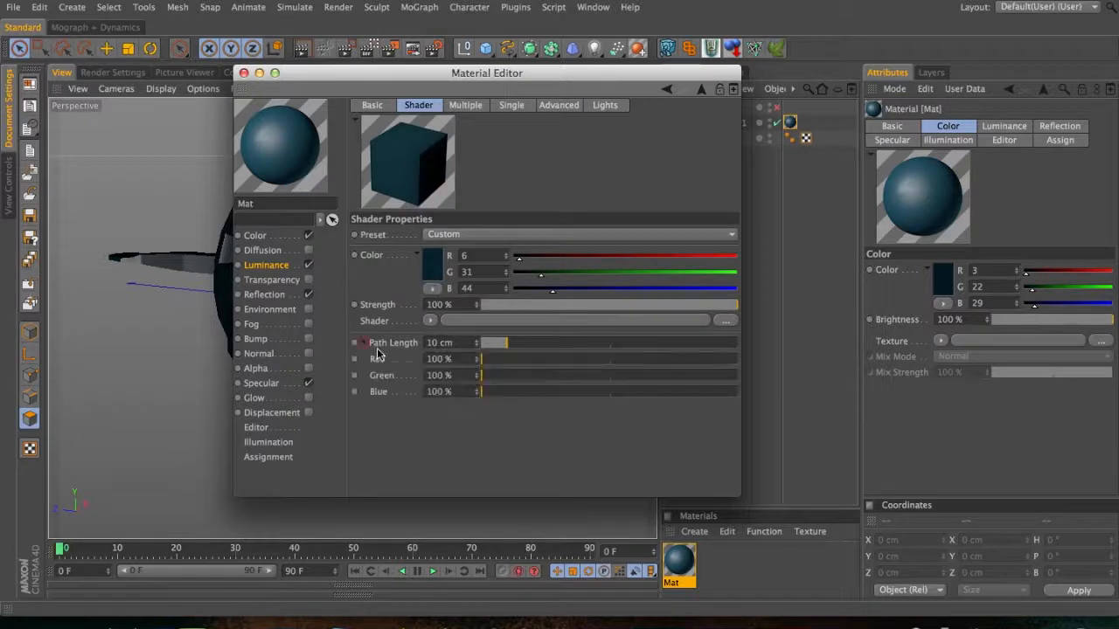
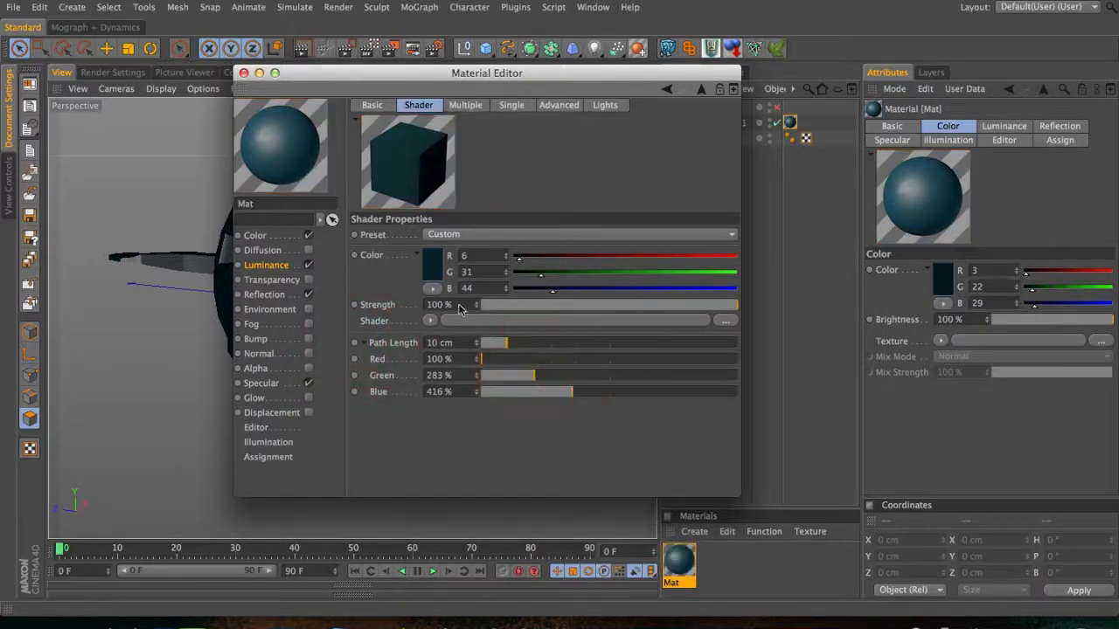
# - Set the Subsurface Scattering shader's index of refraction to 1.38 and its Fresnel reflectivity to 50%
pyautogui.click(470, 109)
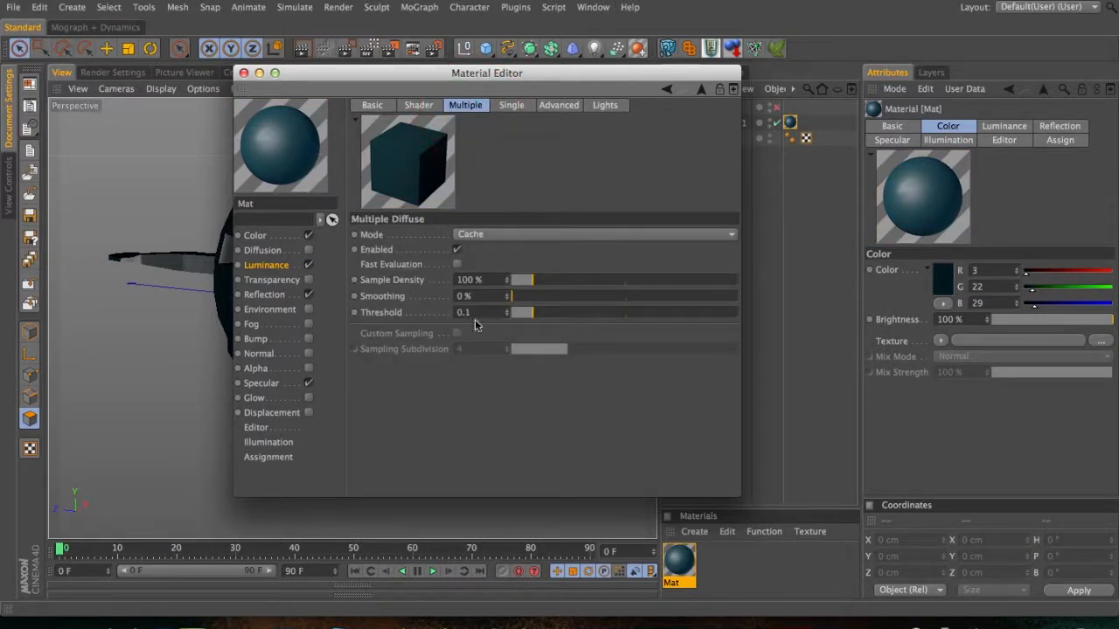
pyautogui.click(558, 104)
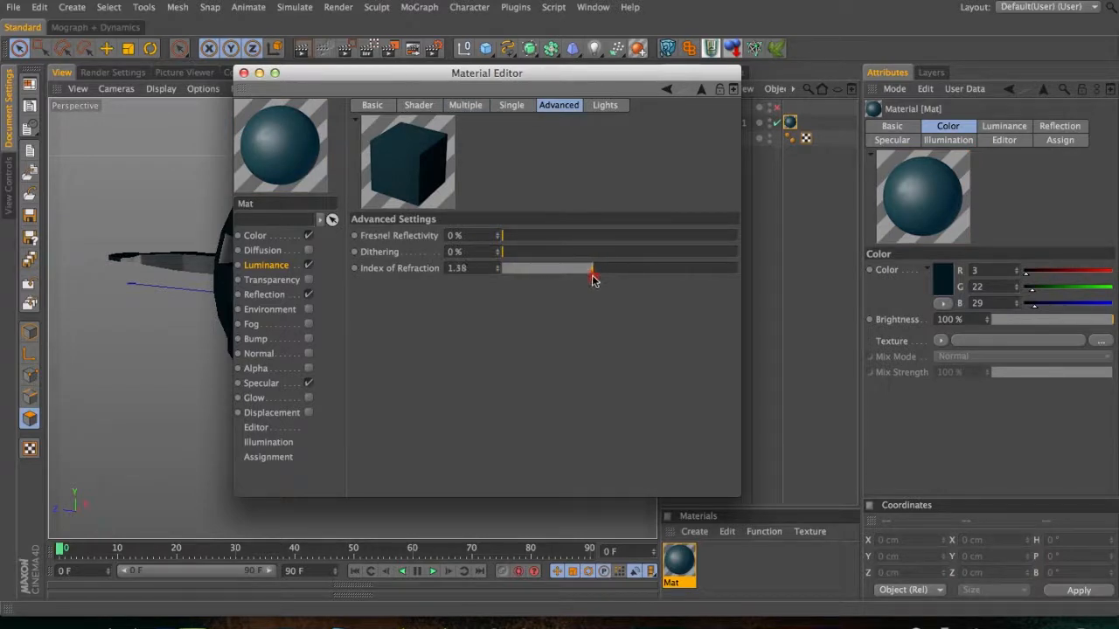
pyautogui.click(591, 273)
pyautogui.click(620, 241)
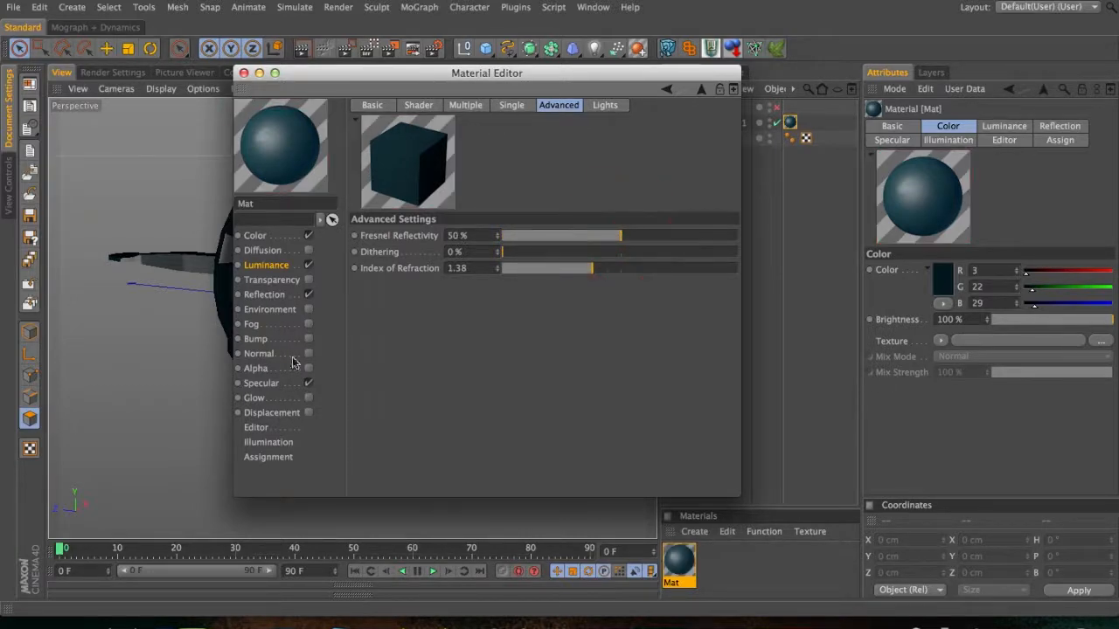
# - Enable the material's Bump channel with a Noise texture and set its strength to 2%
pyautogui.click(307, 338)
pyautogui.moveTo(415, 162)
pyautogui.mouseDown()
pyautogui.moveTo(487, 387)
pyautogui.moveTo(482, 352)
pyautogui.mouseUp()
pyautogui.doubleClick(421, 126)
pyautogui.write('2')
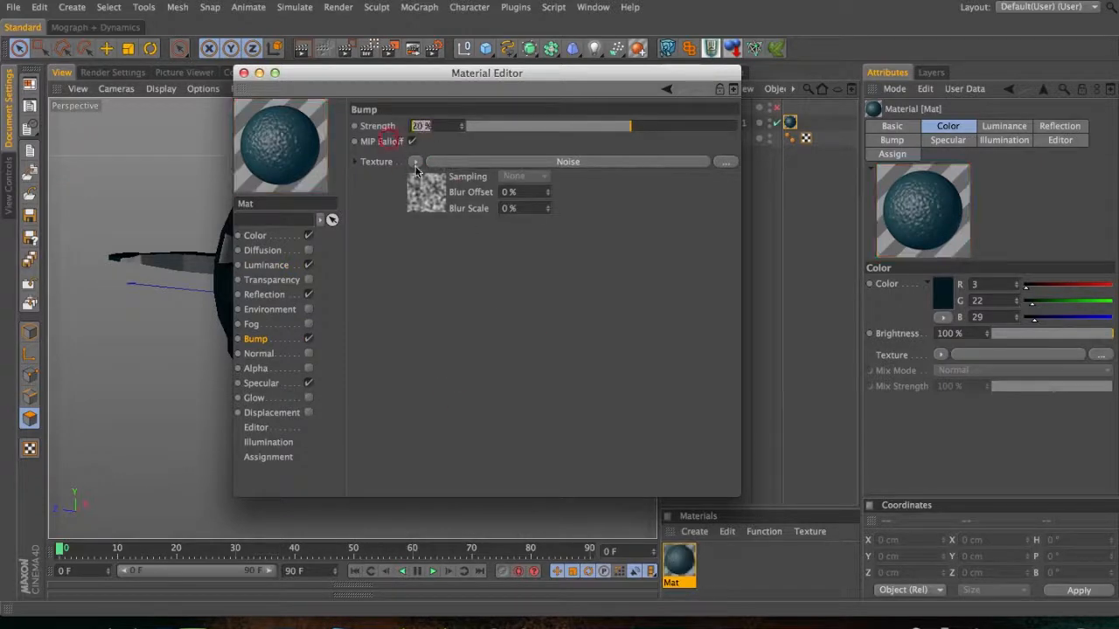
pyautogui.click(432, 254)
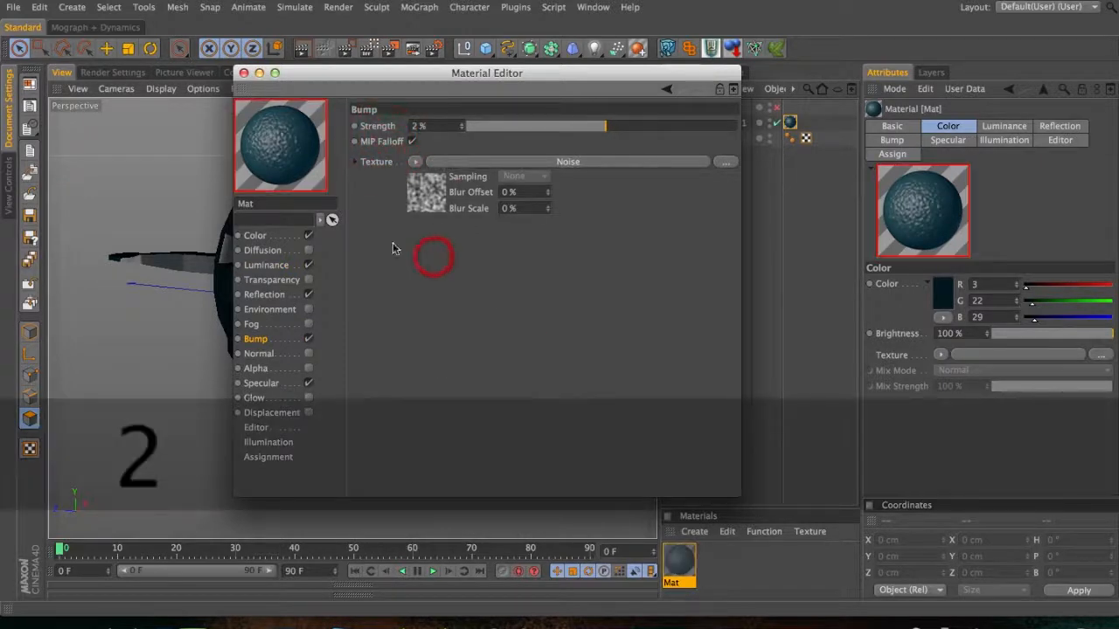
# - Change the bump noise type to Wavy Turbulence with a global scale of 250%
pyautogui.click(432, 172)
pyautogui.click(708, 280)
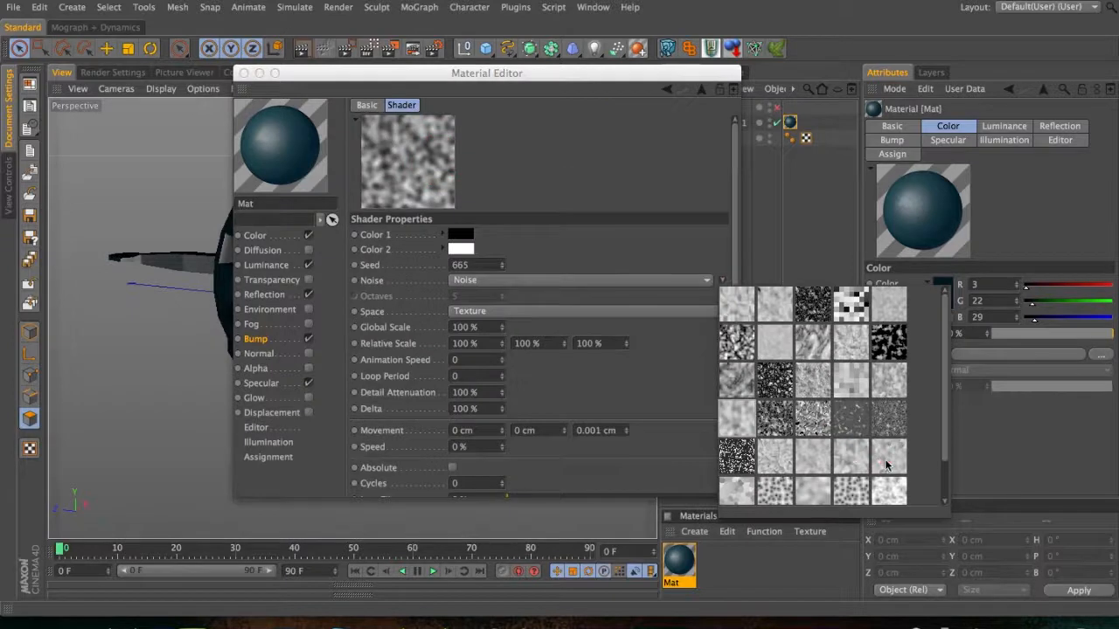
pyautogui.click(886, 466)
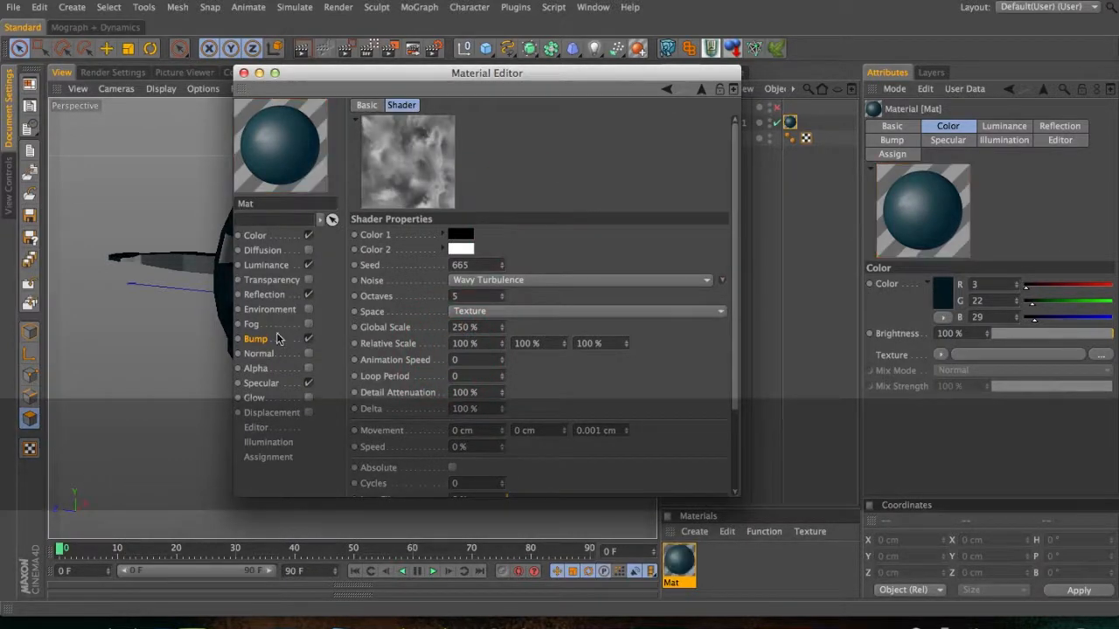
# - Set the bump strength to 5% and close the material's settings
pyautogui.click(271, 340)
pyautogui.moveTo(430, 130); pyautogui.dragTo(399, 141)
pyautogui.write('5')
pyautogui.click(492, 245)
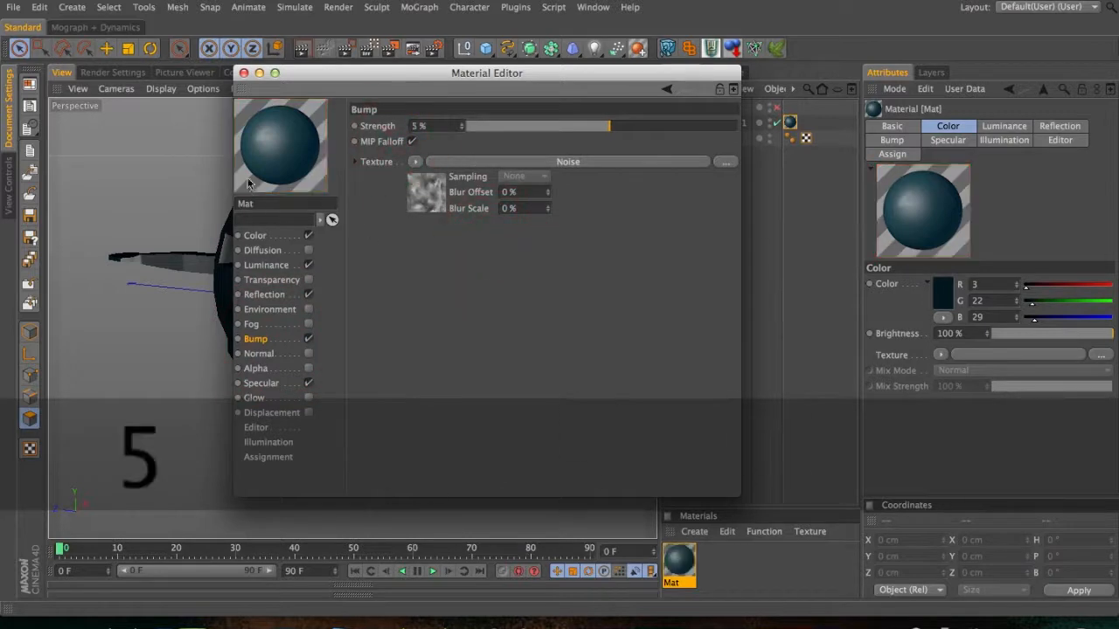
pyautogui.click(244, 74)
# - Try toggling Enhanced OpenGL shading for the character in the perspective view
pyautogui.press('3')
pyautogui.moveTo(317, 288); pyautogui.dragTo(295, 283)
pyautogui.press('2')
pyautogui.click(160, 88)
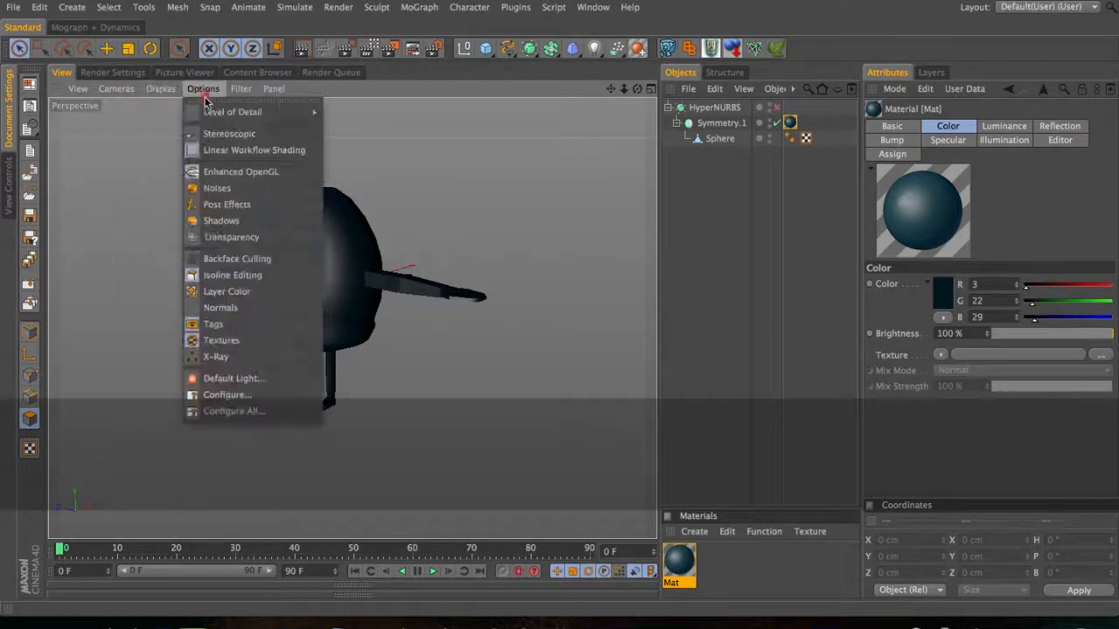
pyautogui.click(208, 171)
pyautogui.click(203, 88)
pyautogui.click(214, 172)
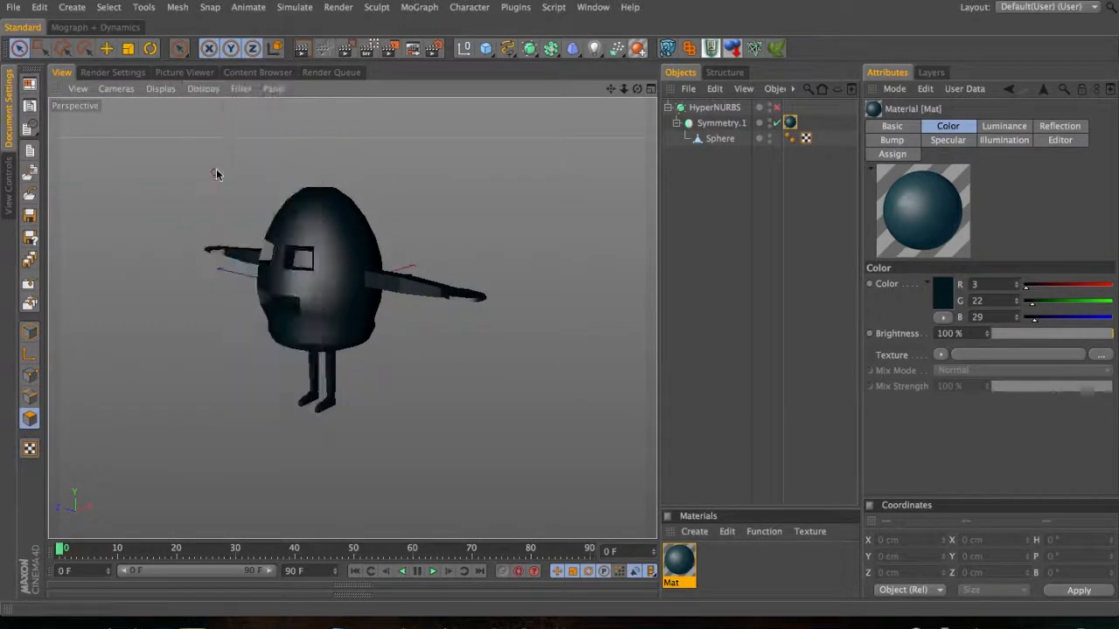
pyautogui.click(13, 175)
pyautogui.click(29, 107)
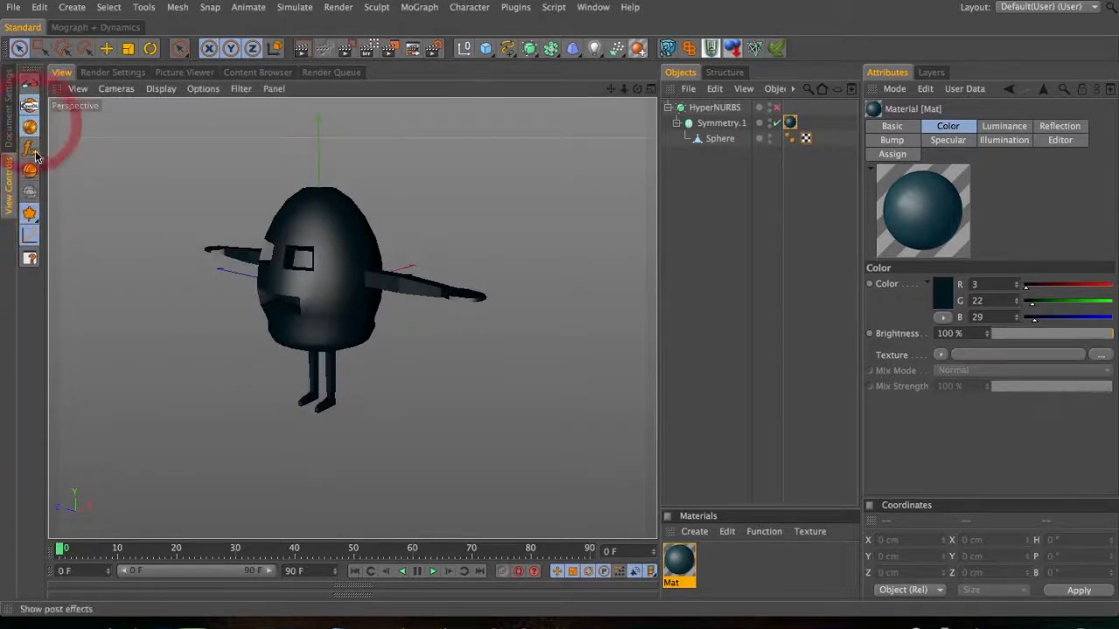
pyautogui.click(9, 133)
# - Add a Plane primitive, nest it inside a new Symmetry object, and select the plane
pyautogui.press('3')
pyautogui.moveTo(250, 257); pyautogui.dragTo(358, 290)
pyautogui.press('2')
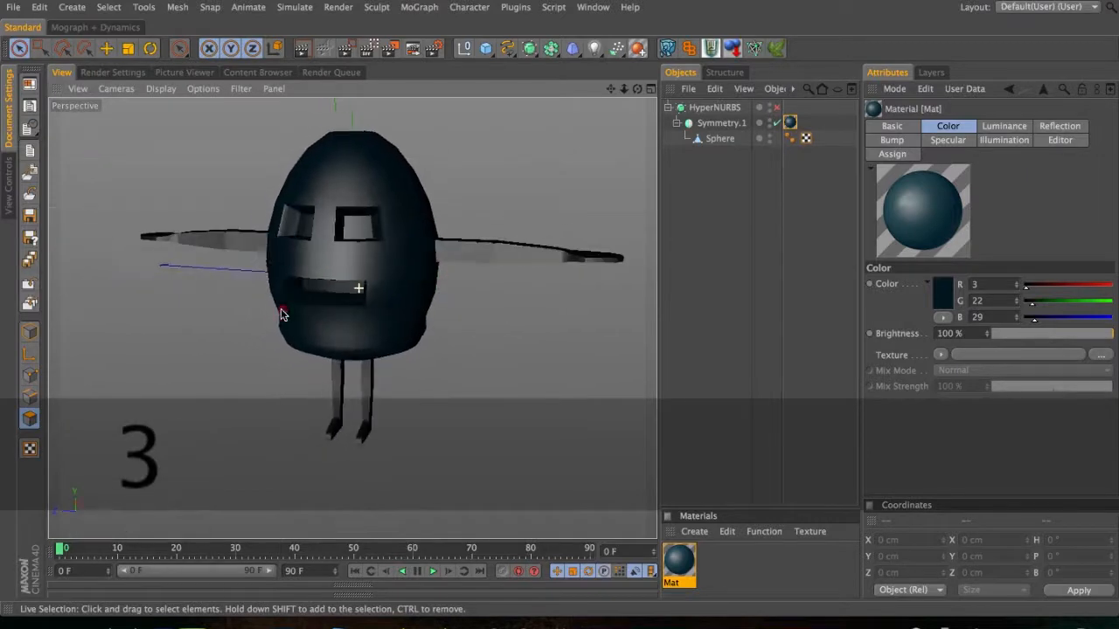
pyautogui.moveTo(278, 300); pyautogui.dragTo(441, 182)
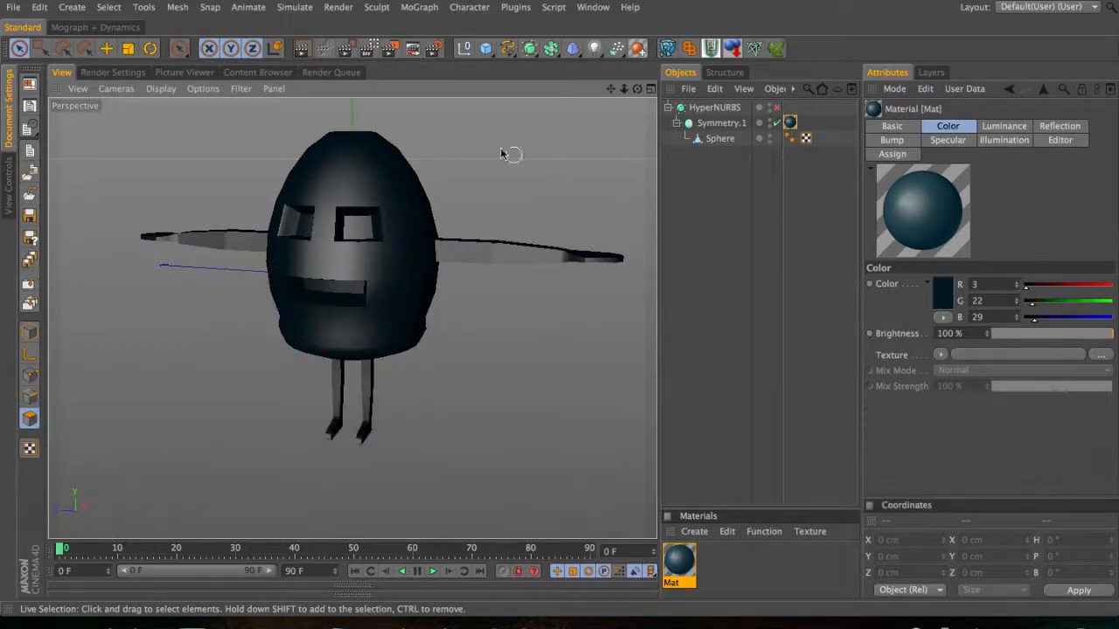
pyautogui.press('2')
pyautogui.moveTo(382, 210); pyautogui.dragTo(412, 210)
pyautogui.moveTo(486, 48); pyautogui.dragTo(628, 103)
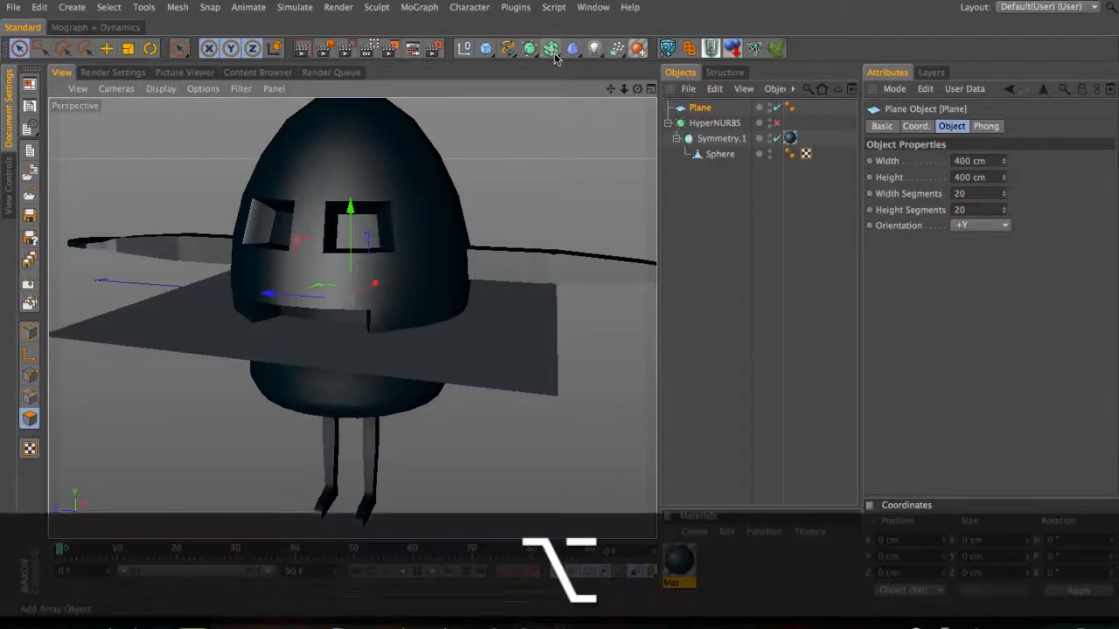
pyautogui.moveTo(527, 54); pyautogui.dragTo(760, 100)
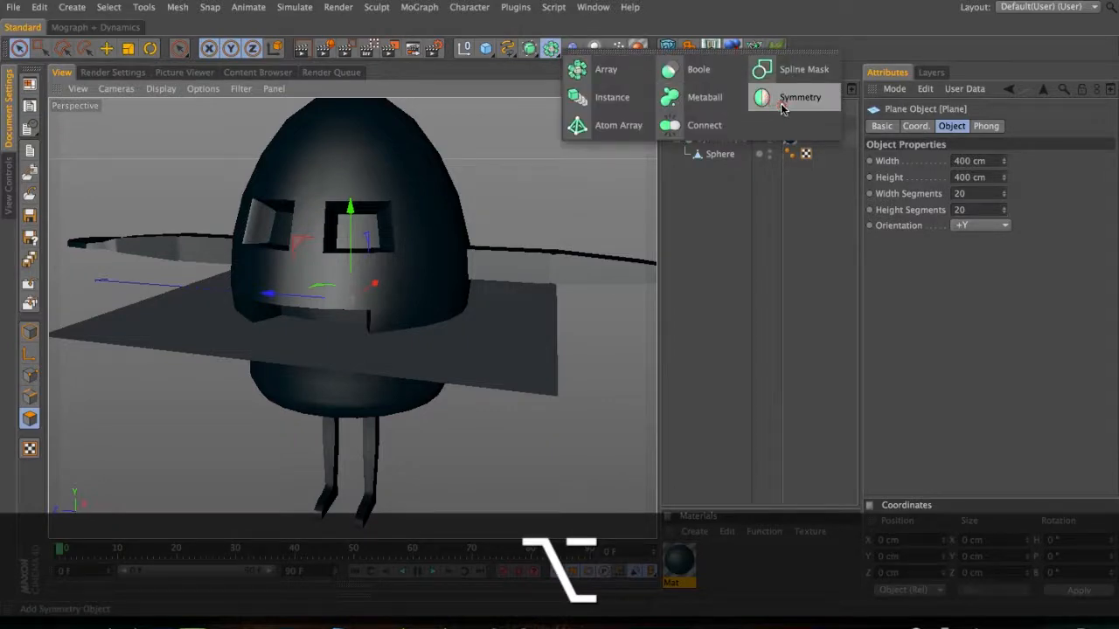
pyautogui.keyDown('alt'); pyautogui.moveTo(781, 107); pyautogui.dragTo(781, 106); pyautogui.keyUp('alt')
pyautogui.click(706, 124)
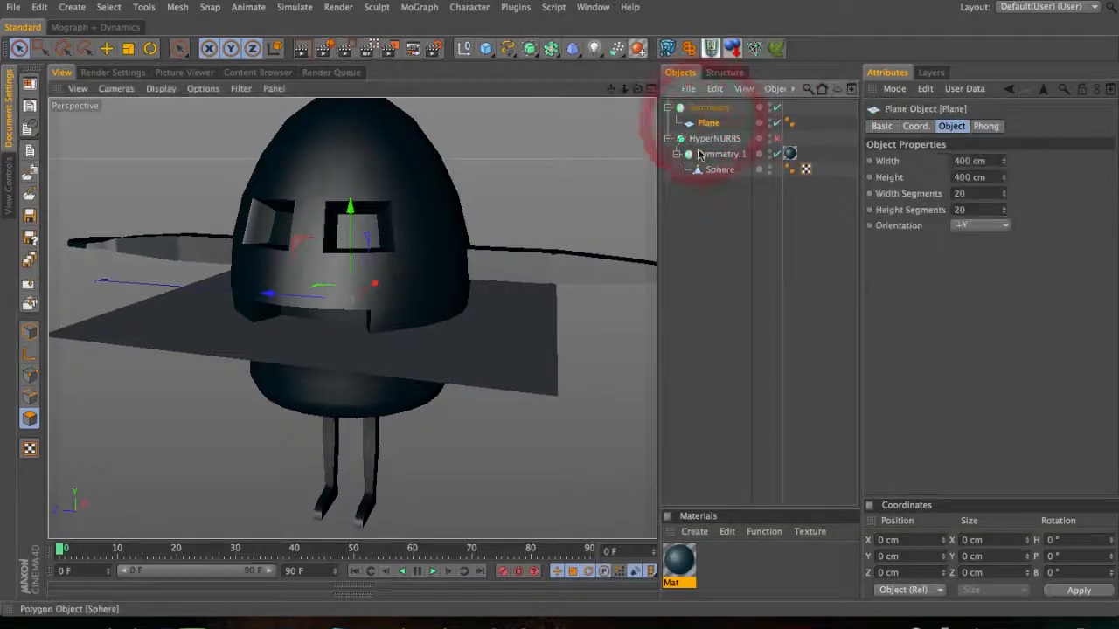
# - Set the plane's width and height to 30 cm and move it along Z to the side of the body
pyautogui.moveTo(966, 162); pyautogui.dragTo(935, 187)
pyautogui.write('3')
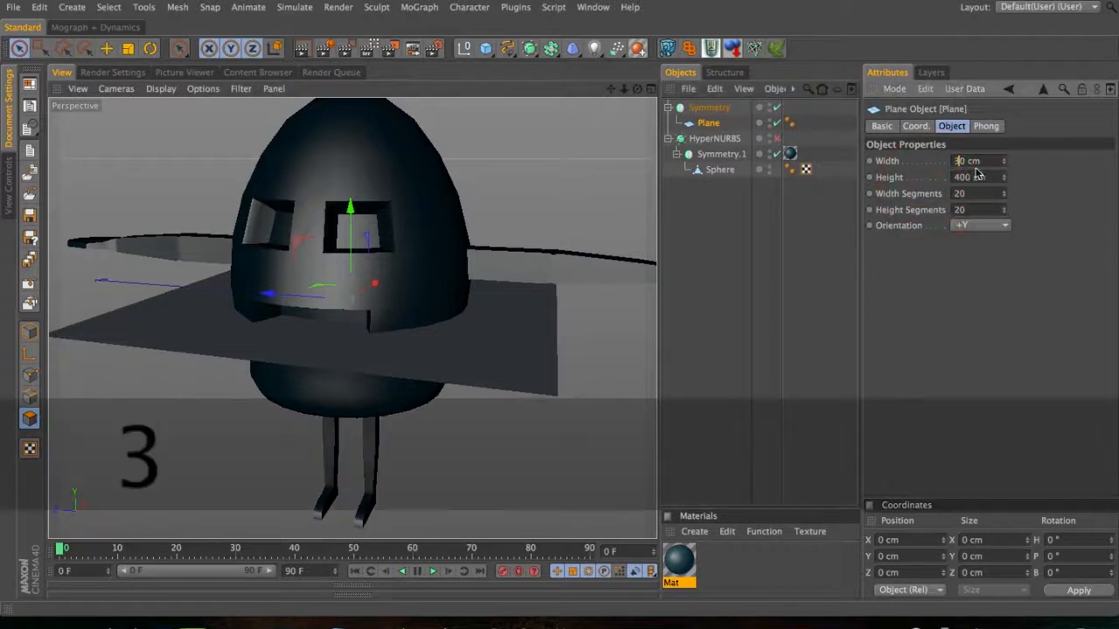
pyautogui.write('3')
pyautogui.click(952, 275)
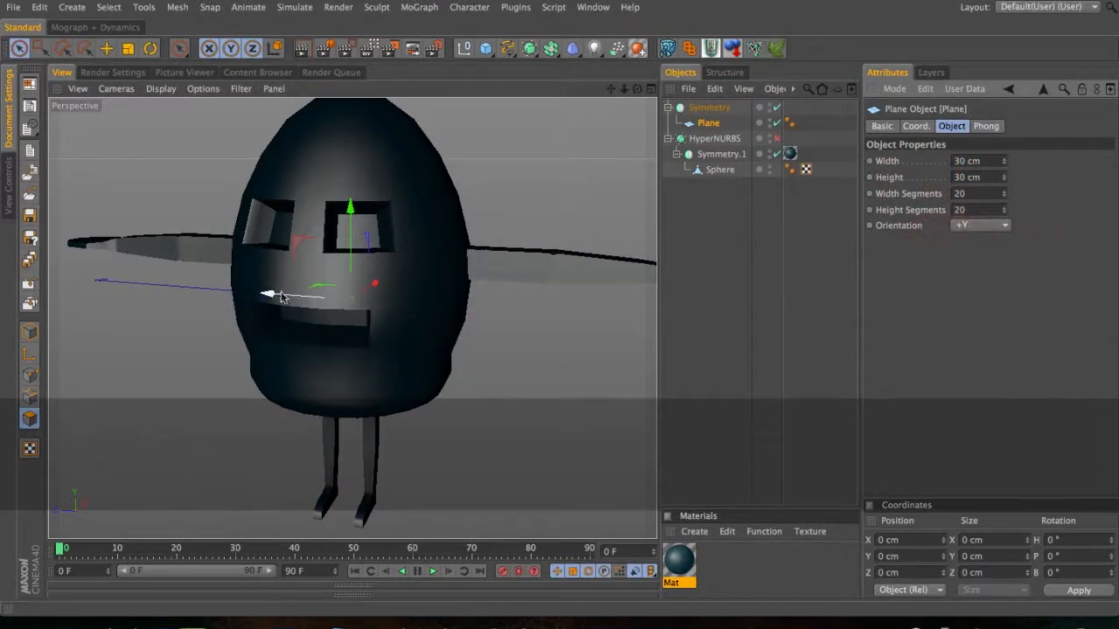
pyautogui.press('shift')
pyautogui.moveTo(435, 304)
pyautogui.keyDown('shift'); pyautogui.mouseDown()
pyautogui.moveTo(479, 312)
pyautogui.moveTo(449, 300)
pyautogui.mouseUp(); pyautogui.keyUp('shift')
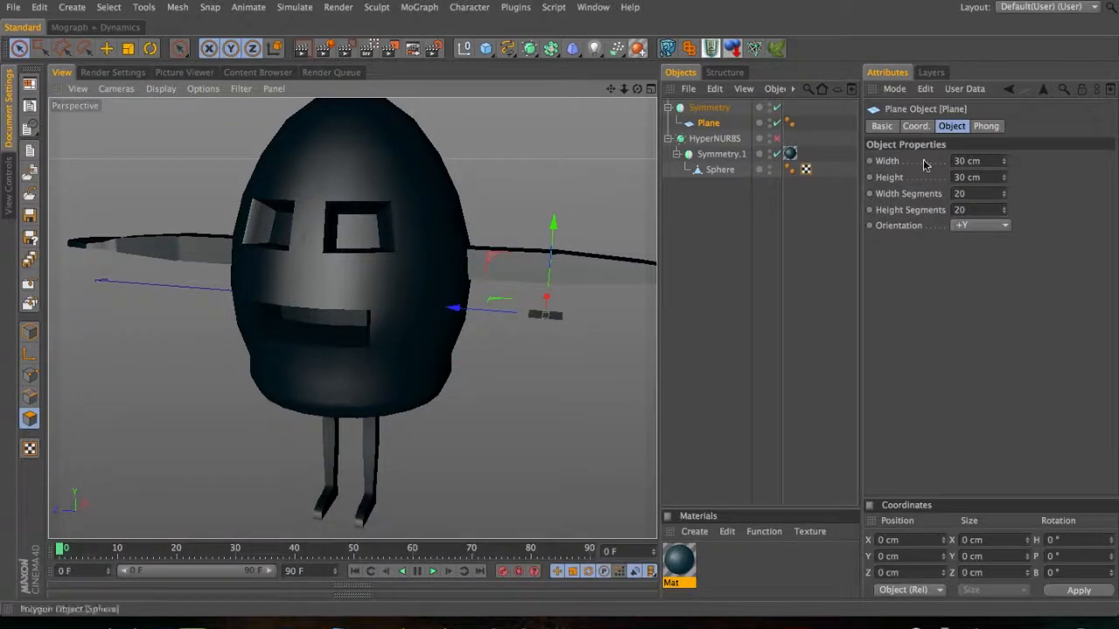
# - Set the plane's width and height to 60 cm and its orientation to +X
pyautogui.click(959, 164)
pyautogui.write('6')
pyautogui.moveTo(959, 179); pyautogui.dragTo(945, 188)
pyautogui.write('6')
pyautogui.click(935, 280)
pyautogui.click(969, 229)
pyautogui.click(965, 239)
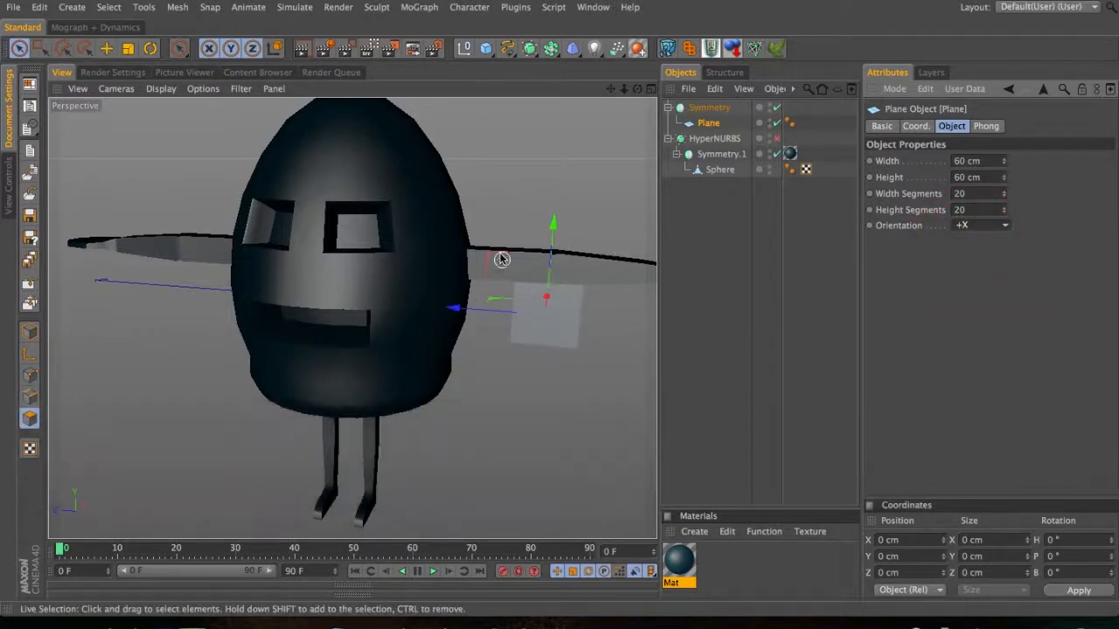
# - Move the plane in front of one of the character's eye sockets
pyautogui.press('3')
pyautogui.moveTo(493, 242); pyautogui.dragTo(618, 331)
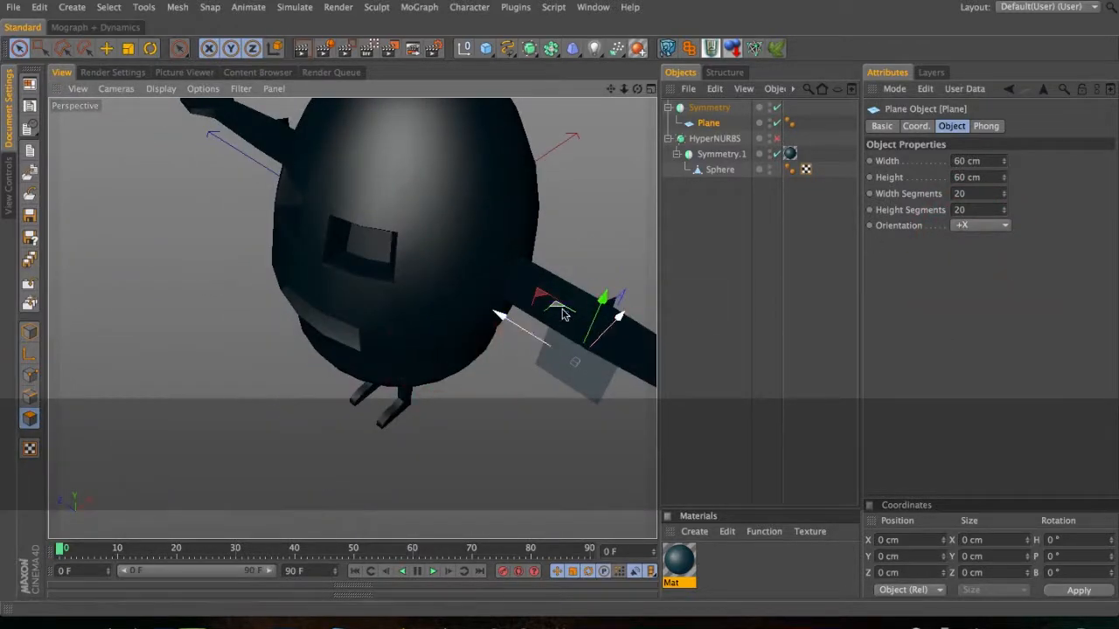
pyautogui.moveTo(549, 304); pyautogui.dragTo(411, 182)
# - Set the mirror plane of the Symmetry object holding the plane to XY
pyautogui.click(708, 107)
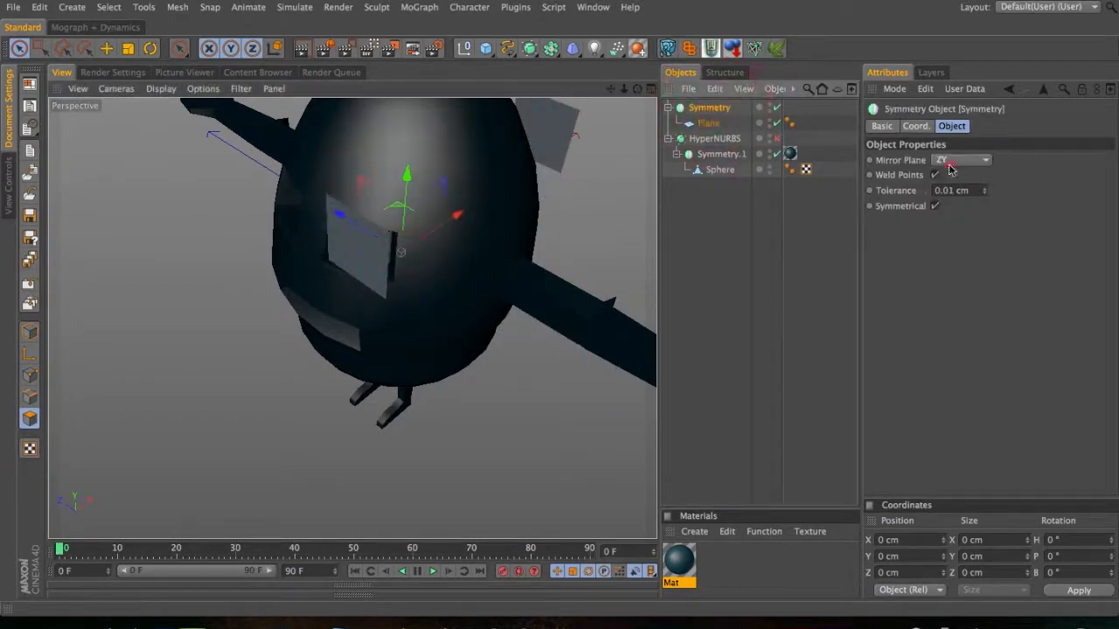
pyautogui.click(961, 160)
pyautogui.click(955, 176)
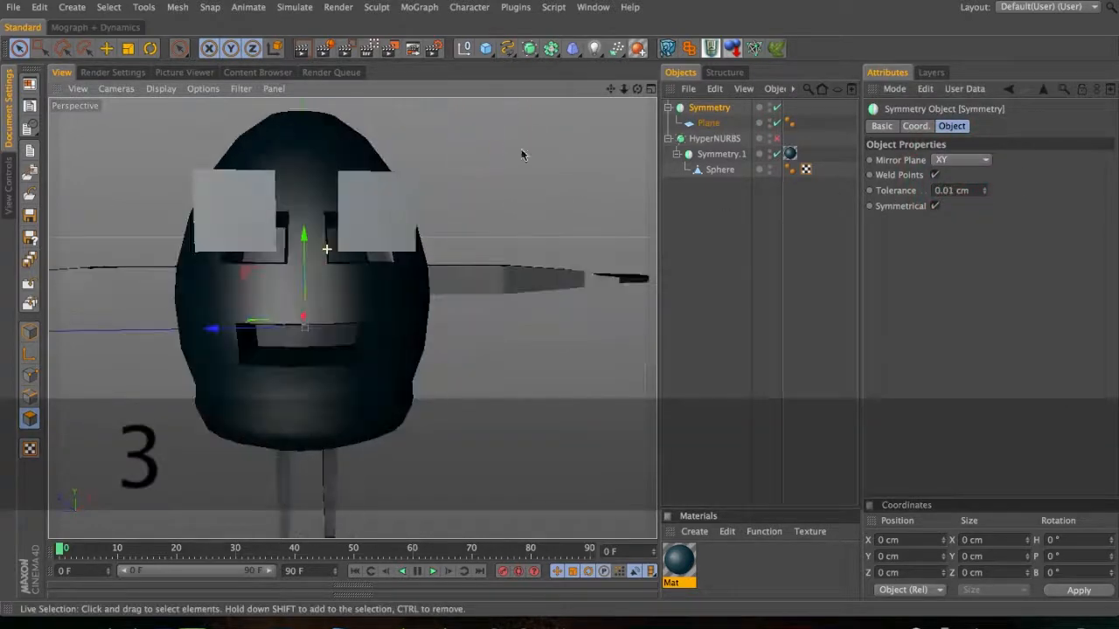
# - Reposition the plane against the eye socket and tilt it to follow the slope of the head
pyautogui.click(708, 123)
pyautogui.moveTo(376, 125); pyautogui.dragTo(137, 329)
pyautogui.press('3')
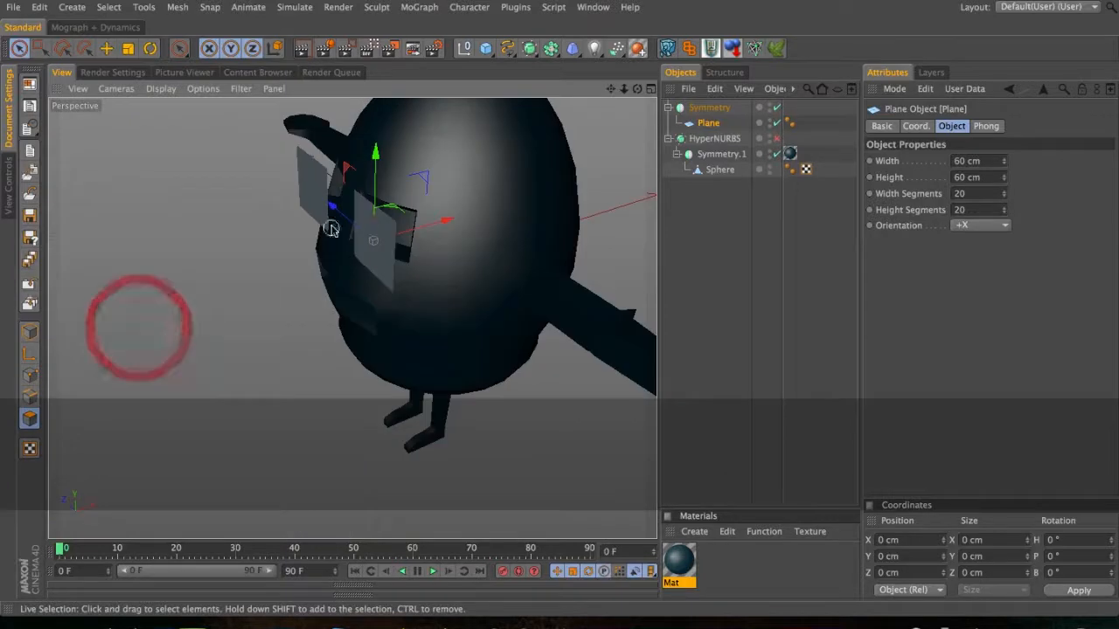
pyautogui.moveTo(332, 210)
pyautogui.mouseDown()
pyautogui.moveTo(375, 219)
pyautogui.moveTo(457, 200)
pyautogui.moveTo(415, 252)
pyautogui.mouseUp()
pyautogui.press('9')
pyautogui.press('r')
pyautogui.keyDown('shift'); pyautogui.moveTo(368, 195); pyautogui.dragTo(629, 262); pyautogui.keyUp('shift')
pyautogui.press('3')
pyautogui.press('e')
pyautogui.press('shift')
pyautogui.press('3')
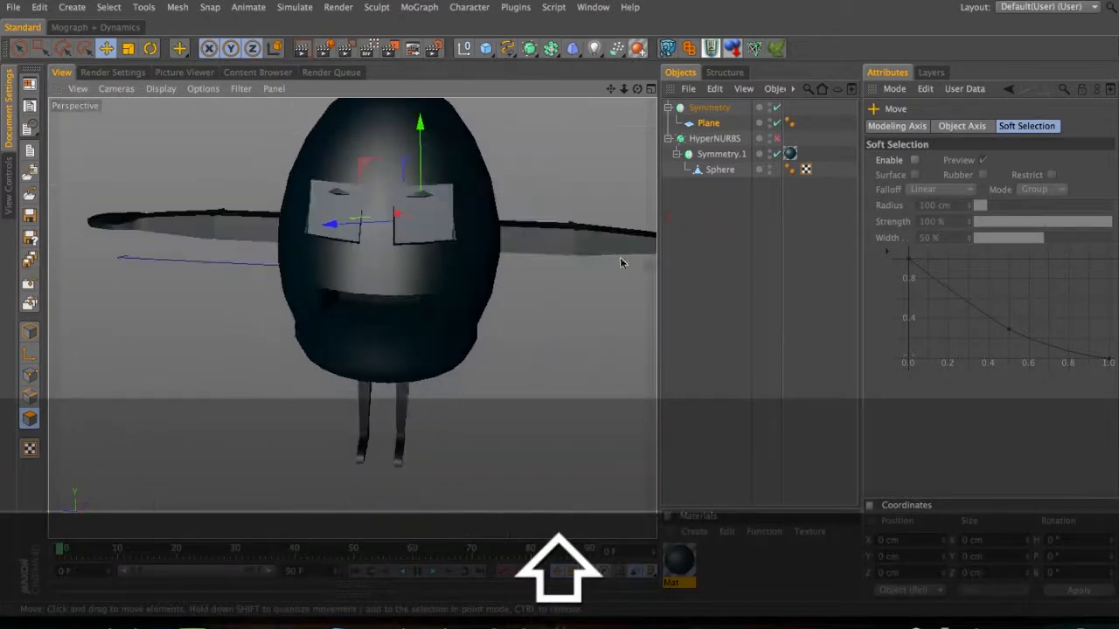
# - Try rotating the plane further by hand with the Rotate tool, then undo the rotation
pyautogui.press('r')
pyautogui.keyDown('shift'); pyautogui.moveTo(426, 169); pyautogui.dragTo(437, 180); pyautogui.keyUp('shift')
pyautogui.press('super+z')
# - Set the plane's heading rotation to 20° and its bank rotation to 15°
pyautogui.click(708, 123)
pyautogui.click(918, 126)
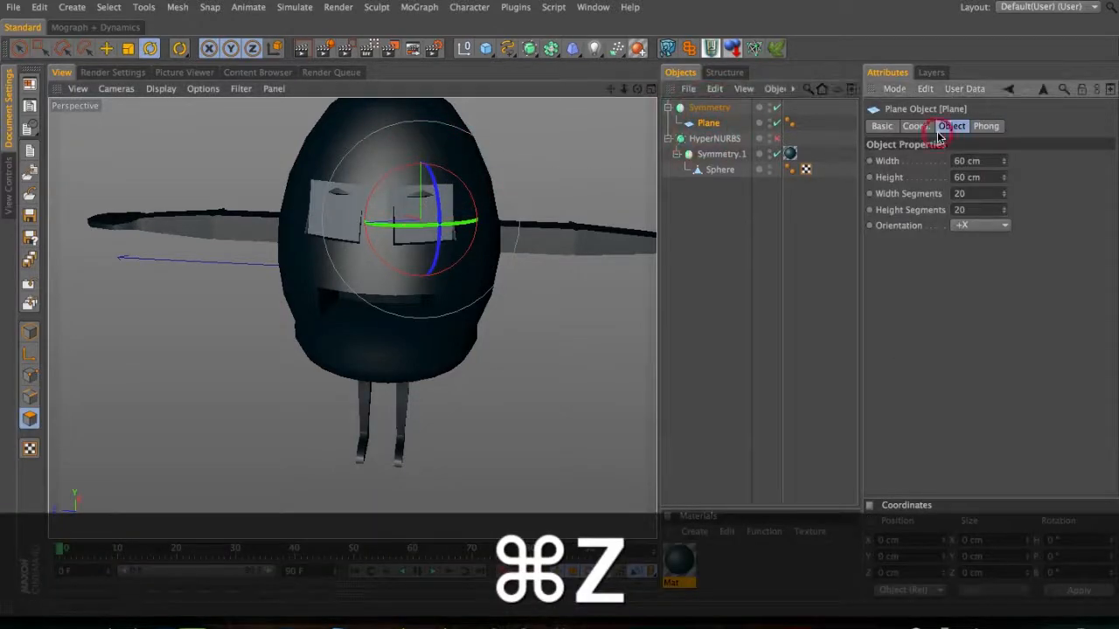
pyautogui.click(1099, 161)
pyautogui.write('25')
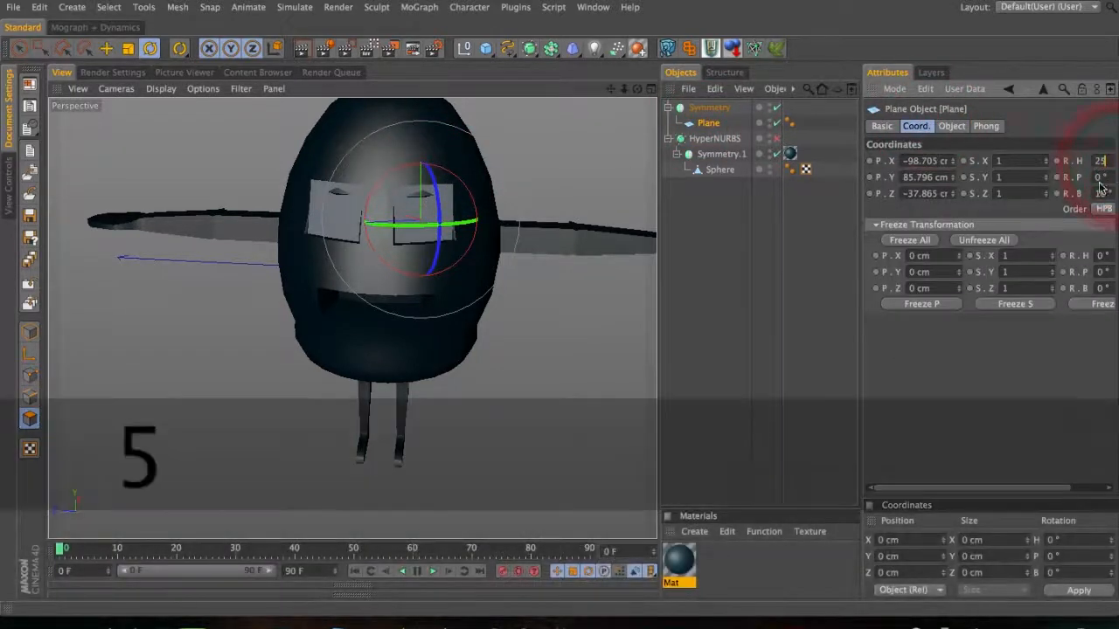
pyautogui.press('Return')
pyautogui.press('super+z')
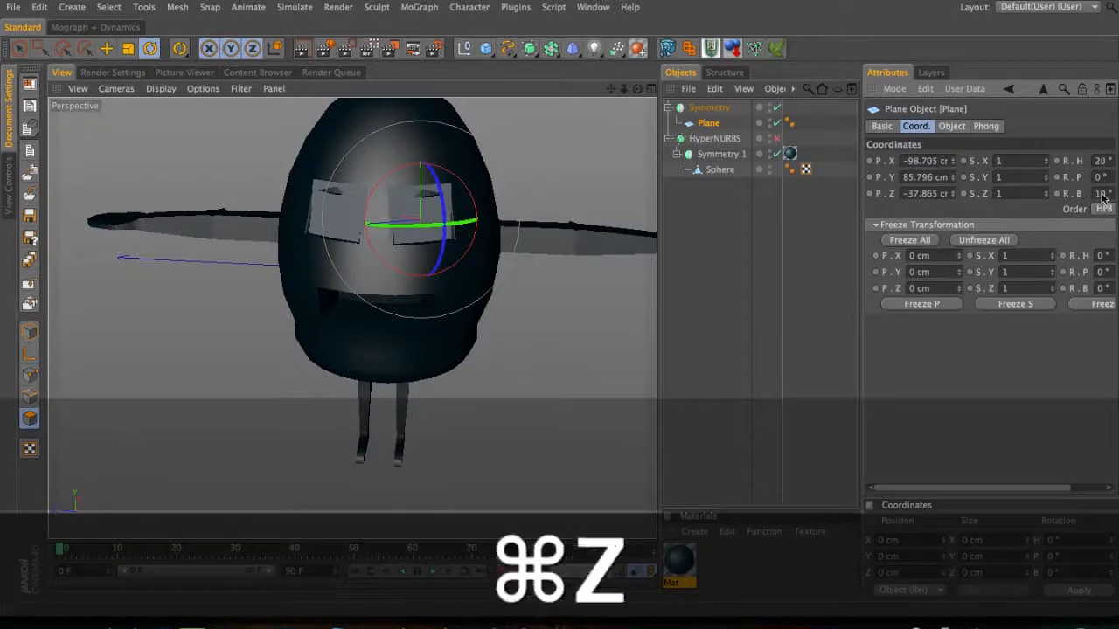
pyautogui.write('15')
pyautogui.press('Return')
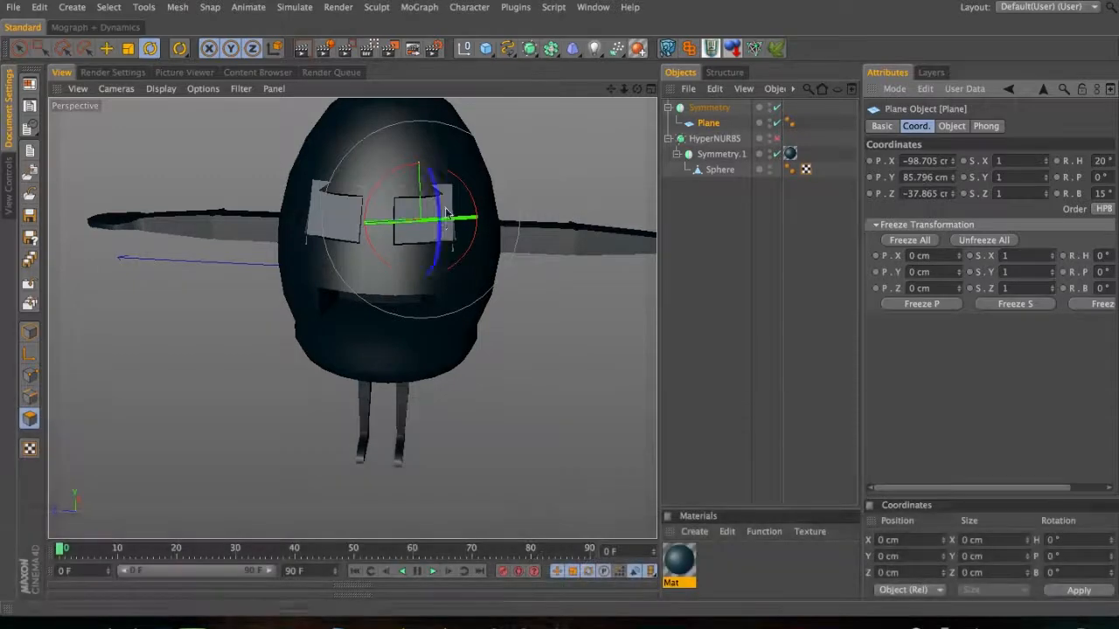
# - Move the plane slightly along the X axis to adjust its fit over the eye socket
pyautogui.press('e')
pyautogui.press('3')
pyautogui.moveTo(399, 220); pyautogui.dragTo(408, 293)
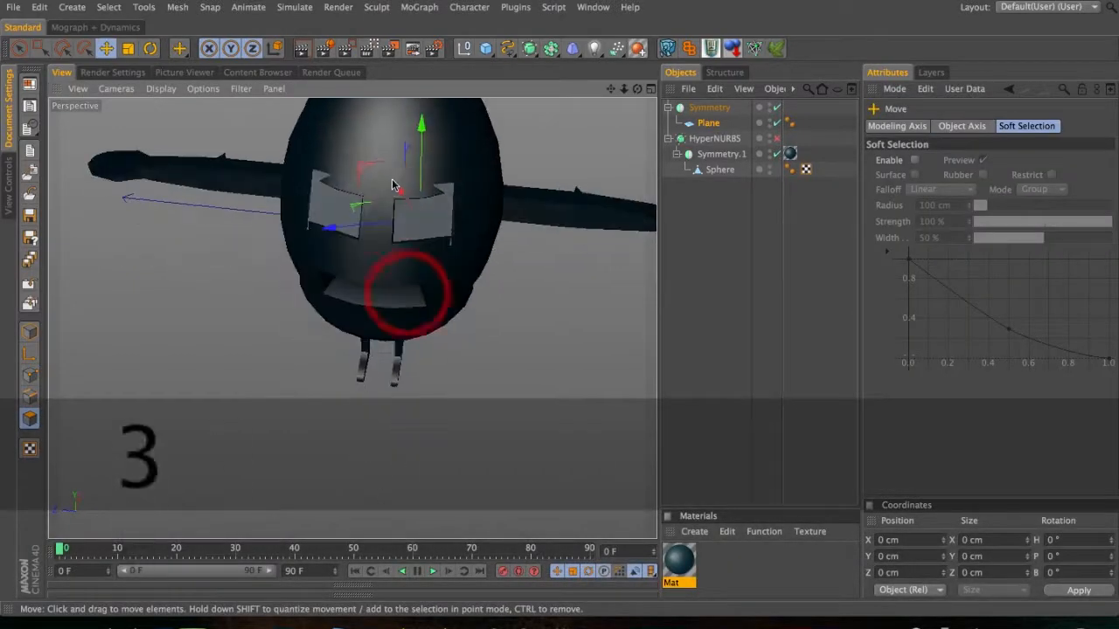
pyautogui.moveTo(399, 192); pyautogui.dragTo(394, 188)
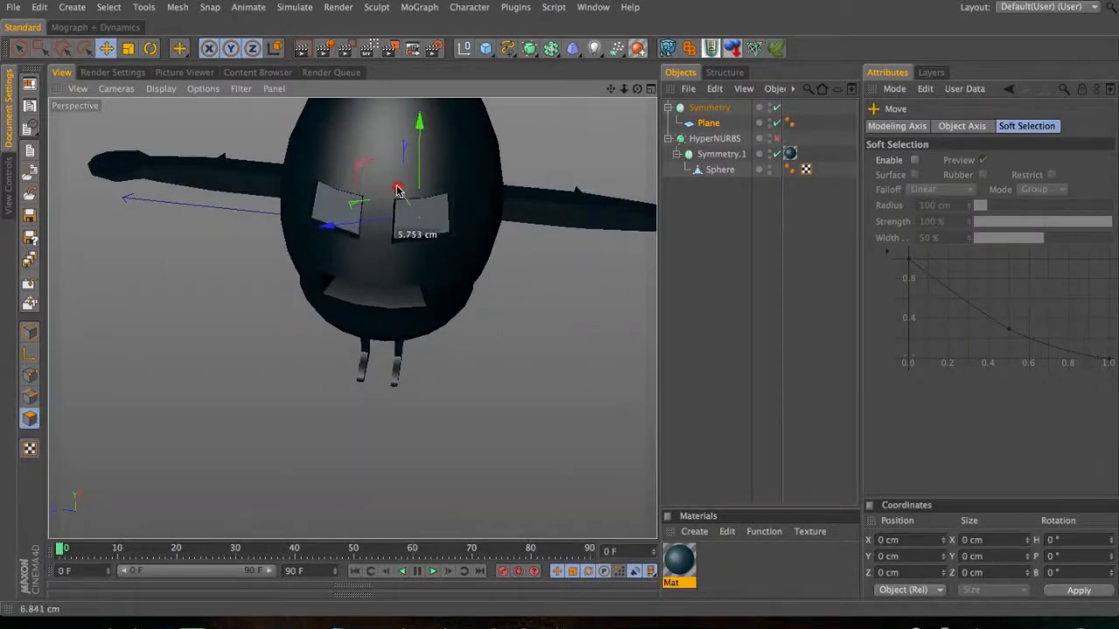
# - Add a Spherify deformer as a child of the plane and reset its position, scale and rotation to match its parent
pyautogui.keyDown('alt'); pyautogui.click(573, 49); pyautogui.keyUp('alt')
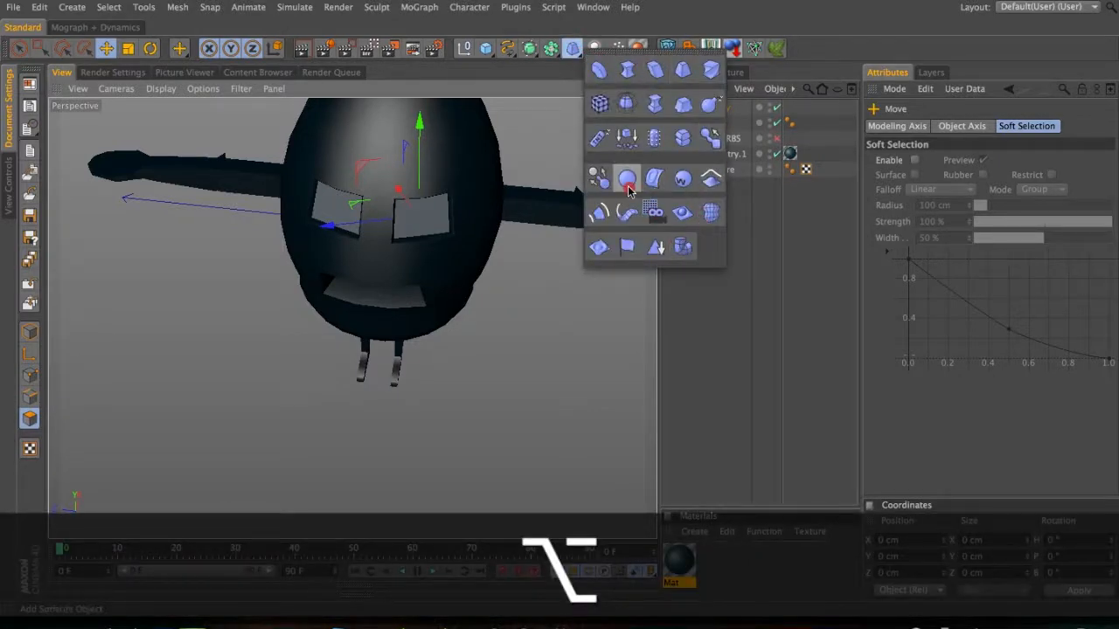
pyautogui.keyDown('shift'); pyautogui.click(626, 180); pyautogui.keyUp('shift')
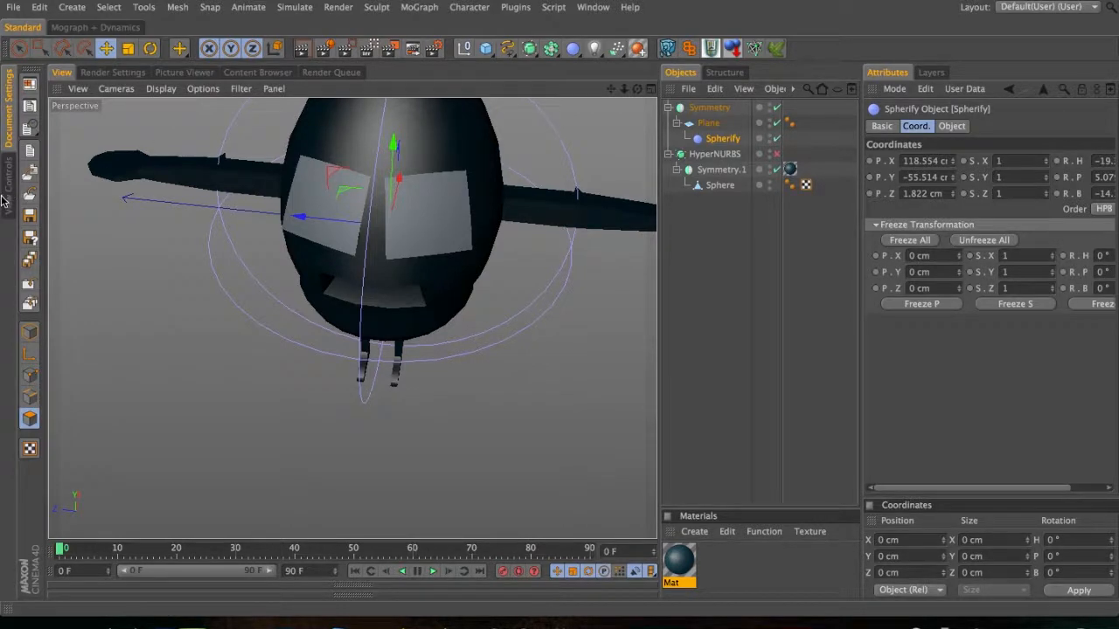
pyautogui.click(125, 28)
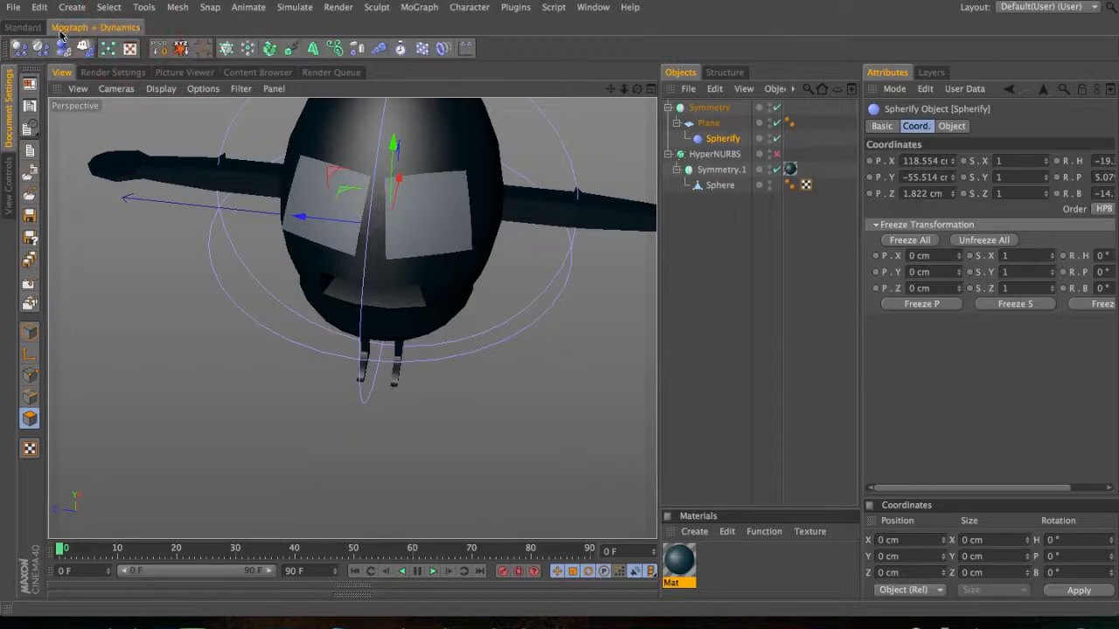
pyautogui.click(157, 48)
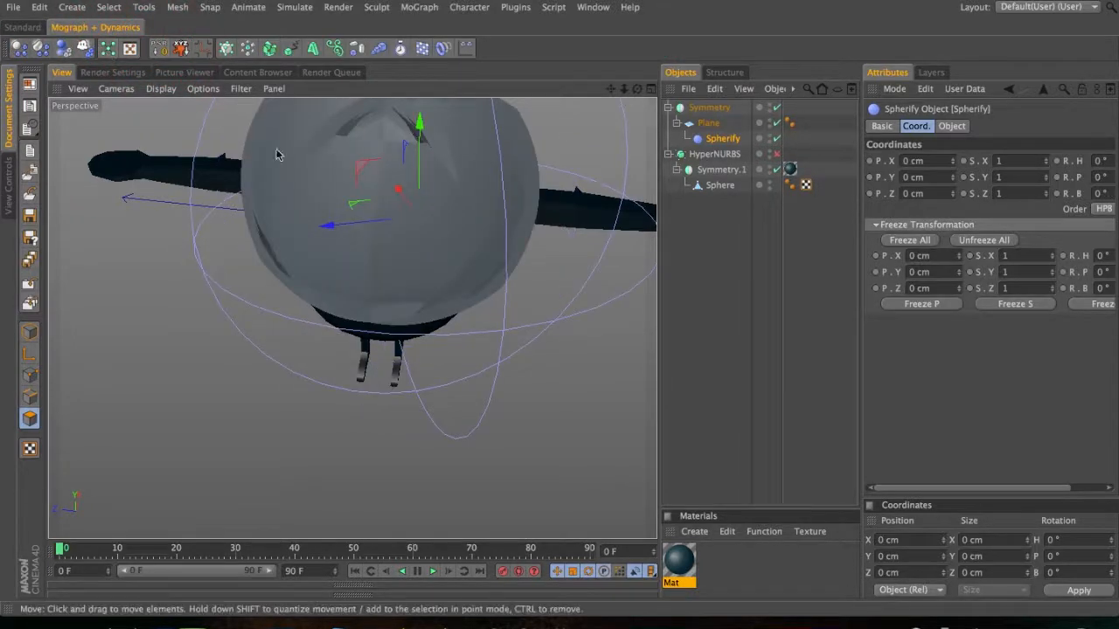
# - Move the Spherify deformer along its X axis to bend the eye planes around the head, and show its object properties
pyautogui.press('e')
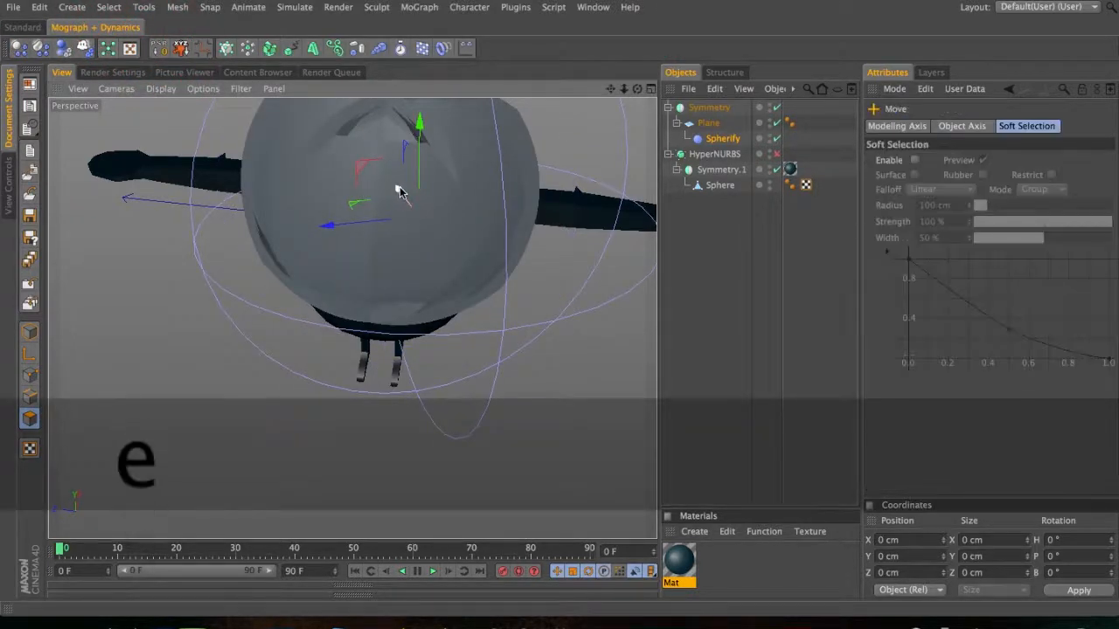
pyautogui.moveTo(398, 191); pyautogui.dragTo(269, 150)
pyautogui.press('3')
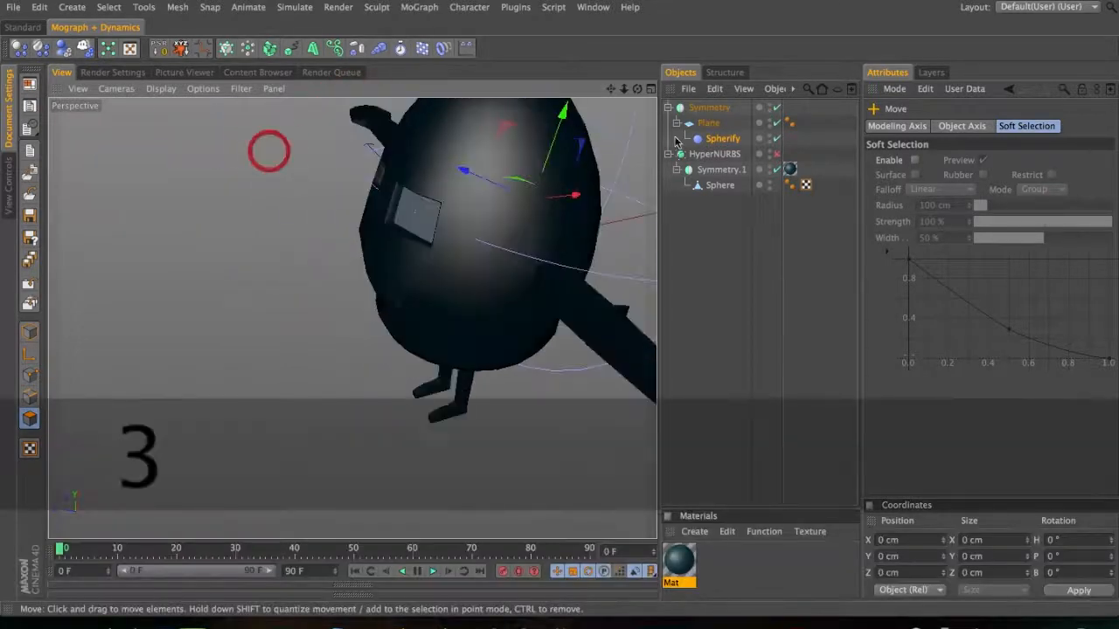
pyautogui.click(716, 138)
pyautogui.click(951, 126)
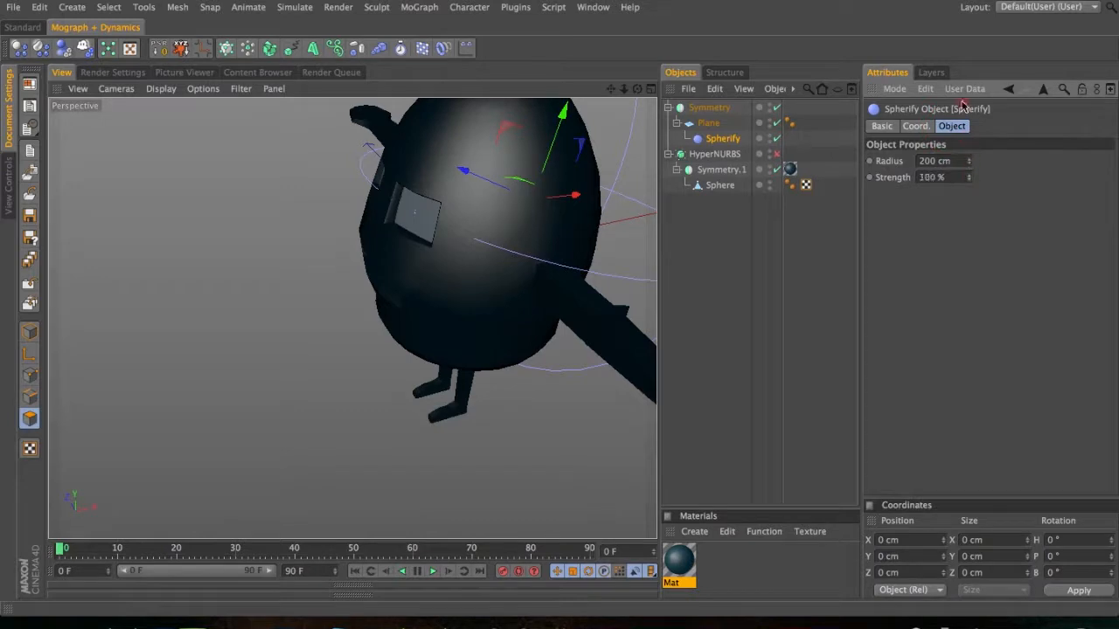
pyautogui.moveTo(573, 195); pyautogui.dragTo(527, 201)
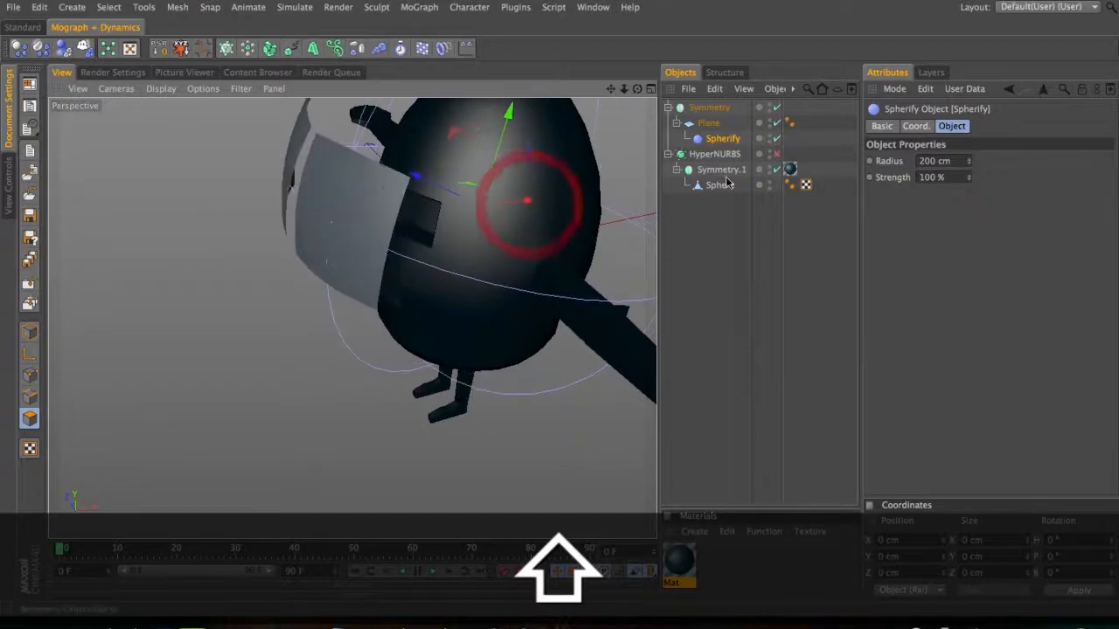
# - Set the Spherify radius to 100 cm and fine-tune the deformer's position along the X axis
pyautogui.click(917, 163)
pyautogui.write('1')
pyautogui.click(893, 221)
pyautogui.moveTo(932, 165); pyautogui.dragTo(916, 163)
pyautogui.write('1')
pyautogui.click(900, 219)
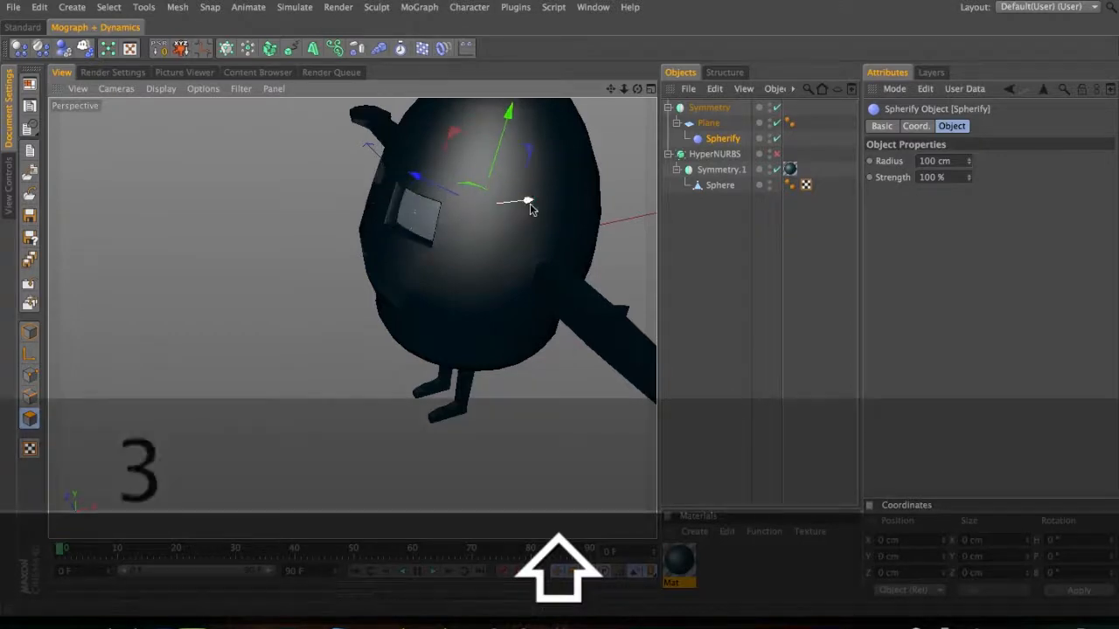
pyautogui.moveTo(529, 208); pyautogui.dragTo(526, 205)
# - Create a new material and apply it to the Symmetry object that holds the eye planes
pyautogui.press('3')
pyautogui.moveTo(443, 193); pyautogui.dragTo(566, 149)
pyautogui.press('2')
pyautogui.moveTo(417, 206); pyautogui.dragTo(553, 200)
pyautogui.doubleClick(712, 555)
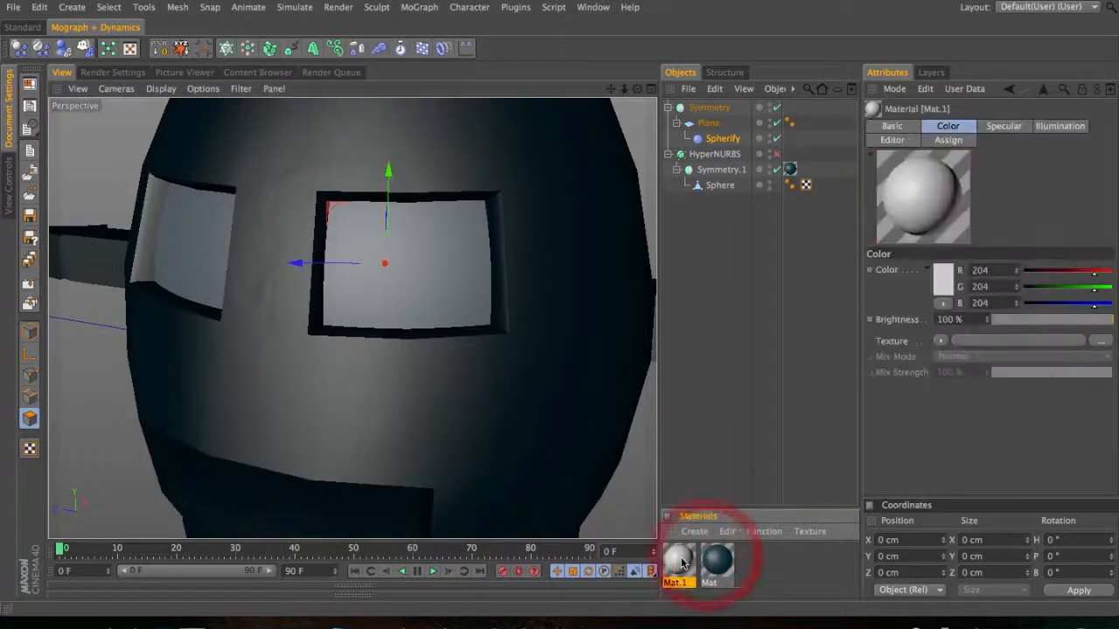
pyautogui.moveTo(444, 269); pyautogui.dragTo(415, 260)
pyautogui.press('3')
pyautogui.press('2')
pyautogui.press('3')
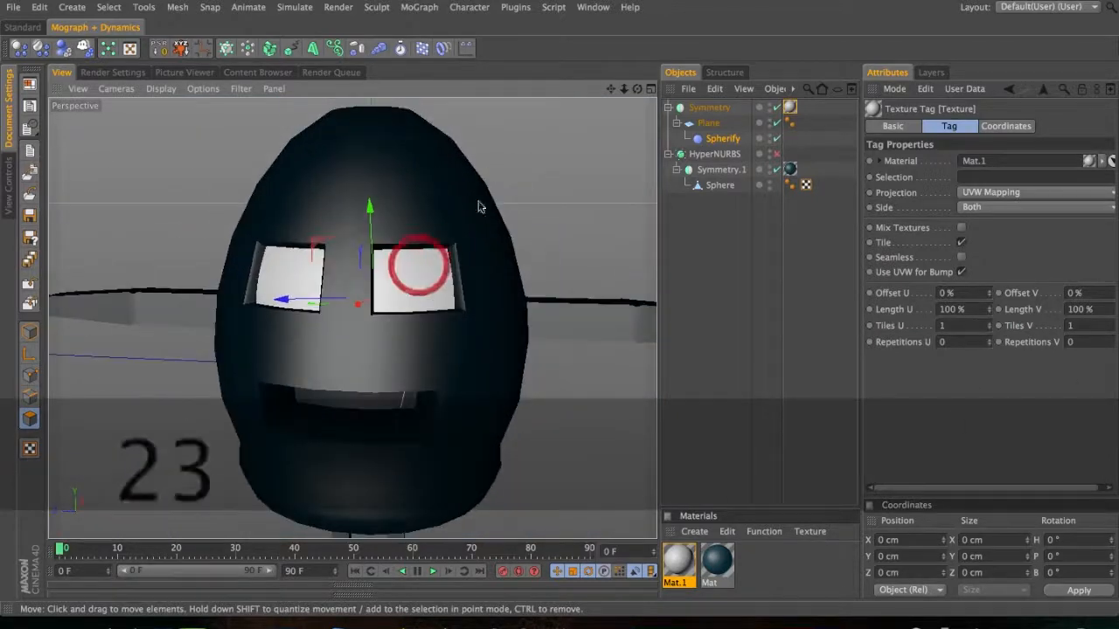
# - Turn on the HyperNURBS with the eyes' Symmetry placed below it, and make the body's Symmetry.1 editable
pyautogui.click(776, 155)
pyautogui.moveTo(734, 198); pyautogui.dragTo(708, 219)
pyautogui.click(724, 123)
pyautogui.press('c')
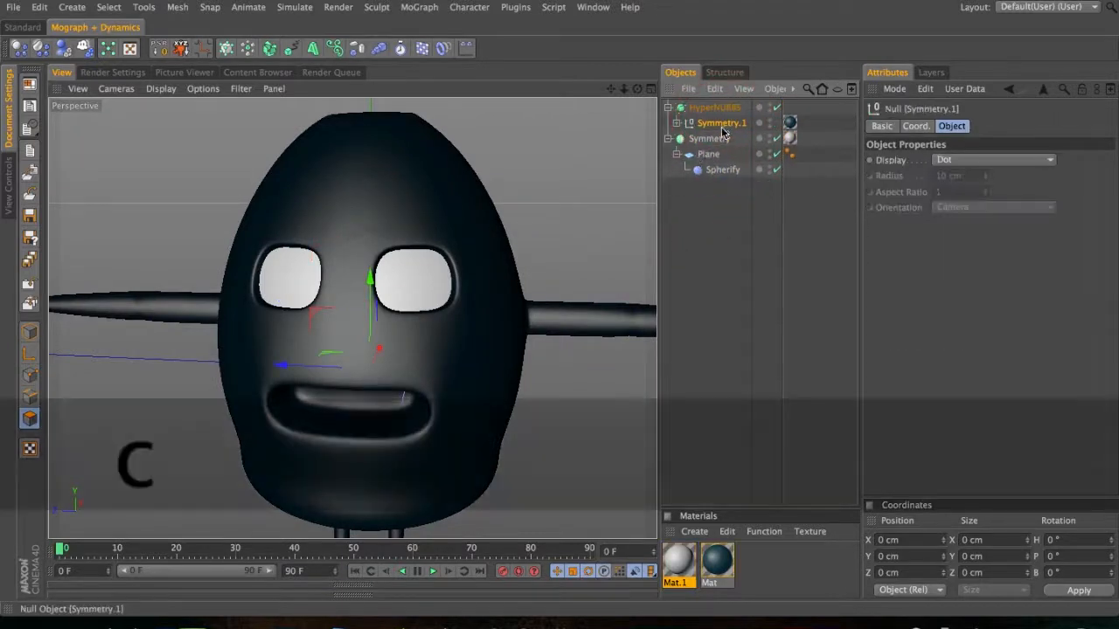
# - Enable the Luminance channel of the eye material Mat.1 and try a luminance brightness of 20%
pyautogui.doubleClick(679, 560)
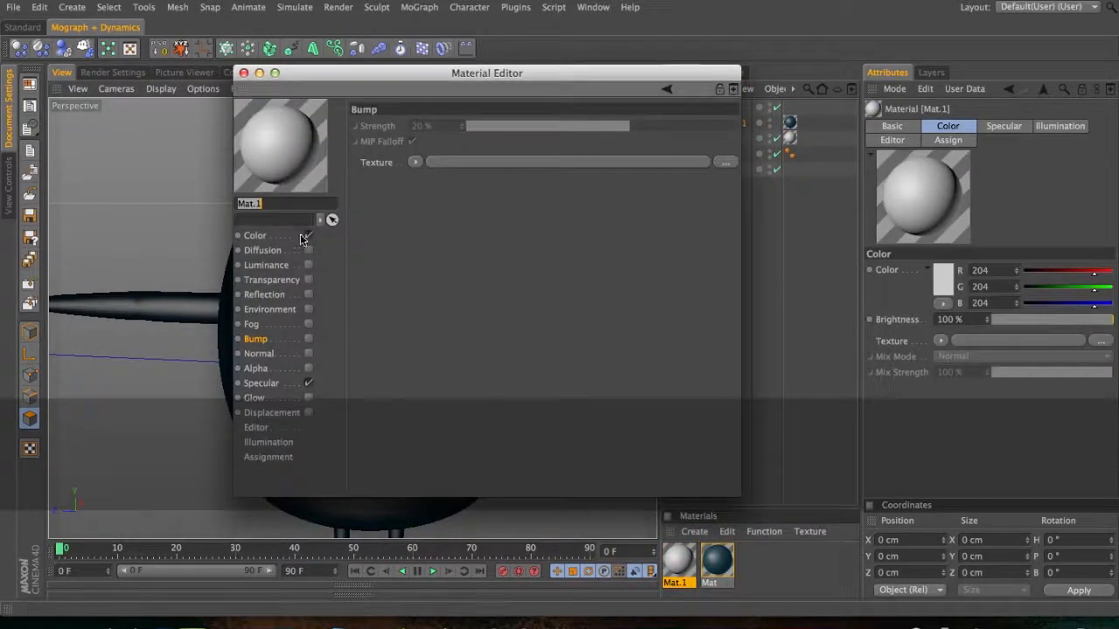
pyautogui.click(307, 264)
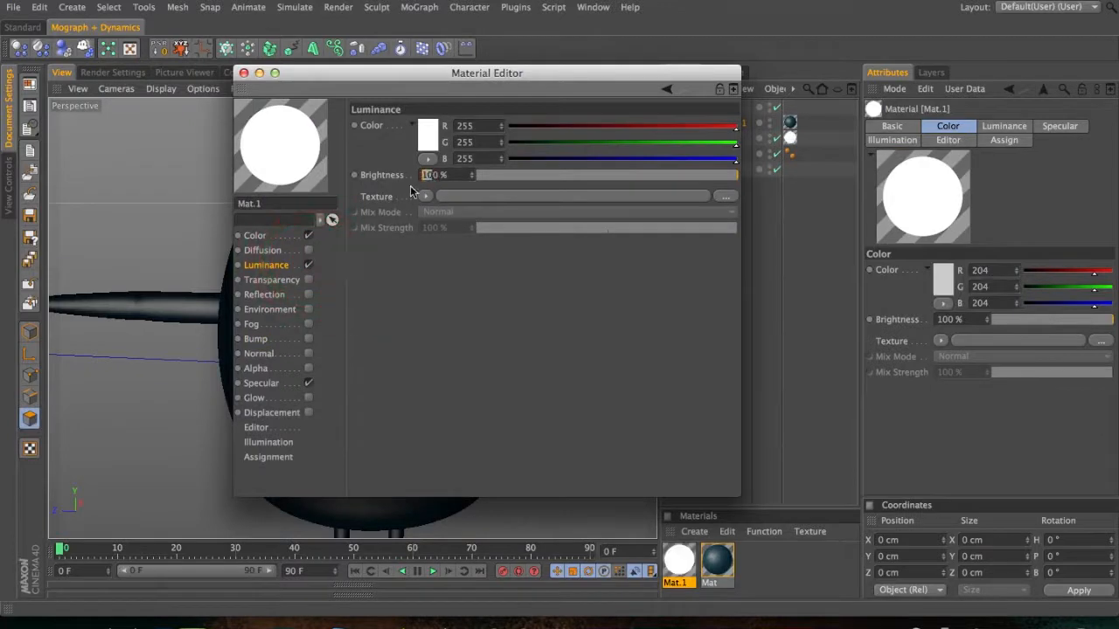
pyautogui.write('2')
pyautogui.click(560, 319)
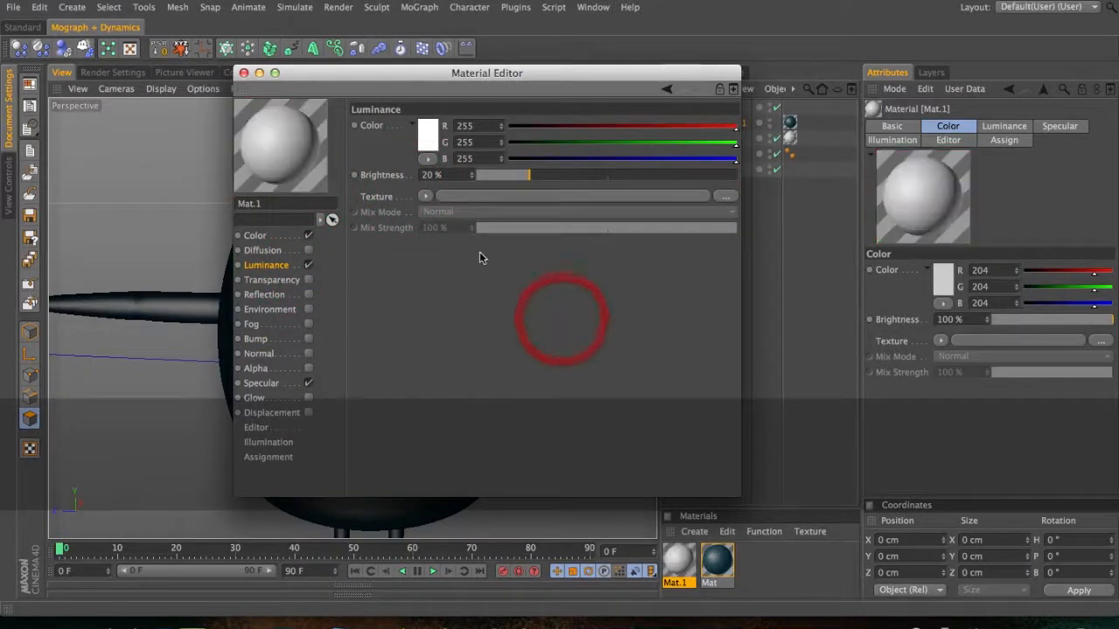
pyautogui.click(511, 321)
# - Disable the Color and Specular channels of the eye material and close the Material Editor
pyautogui.click(308, 235)
pyautogui.click(308, 386)
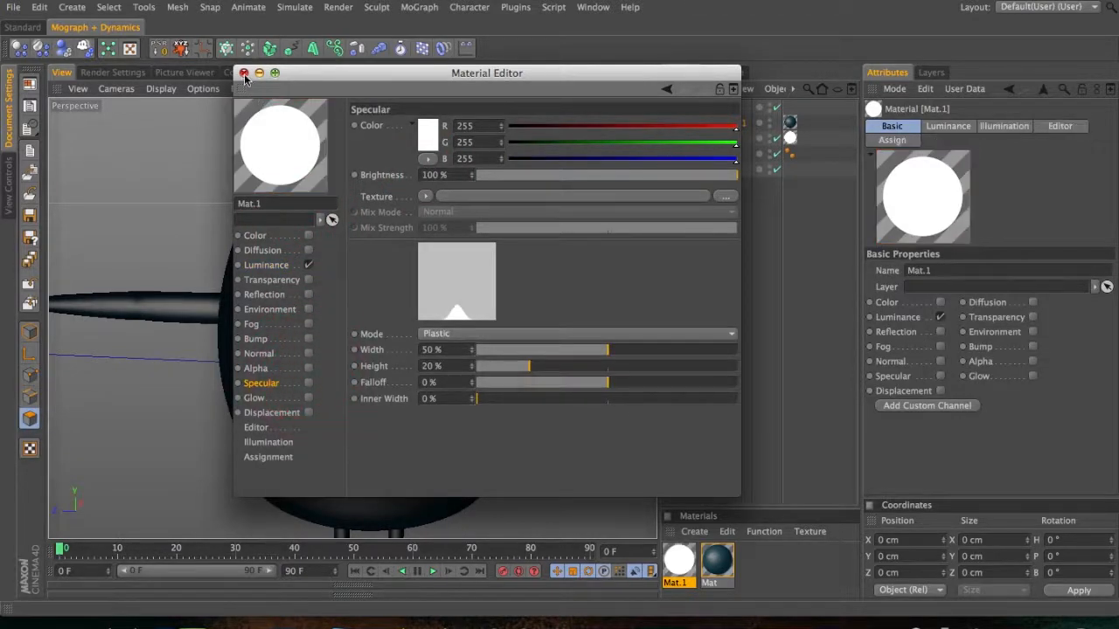
pyautogui.click(244, 77)
pyautogui.press('3')
pyautogui.moveTo(355, 295); pyautogui.dragTo(348, 301)
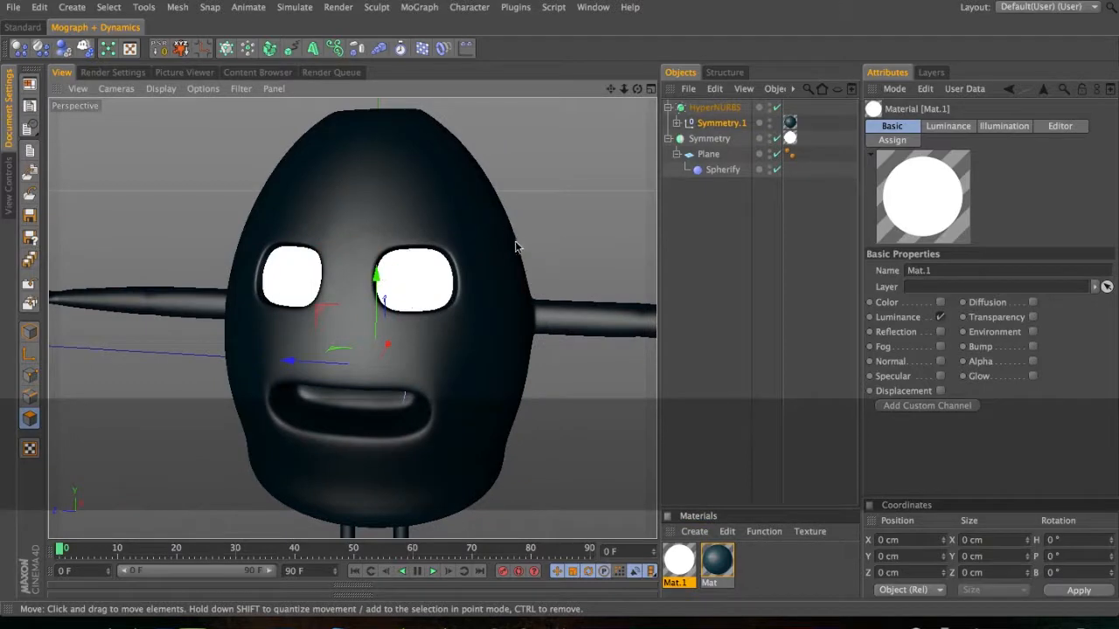
# - Activate the Live Selection tool from the standard tool set
pyautogui.click(25, 27)
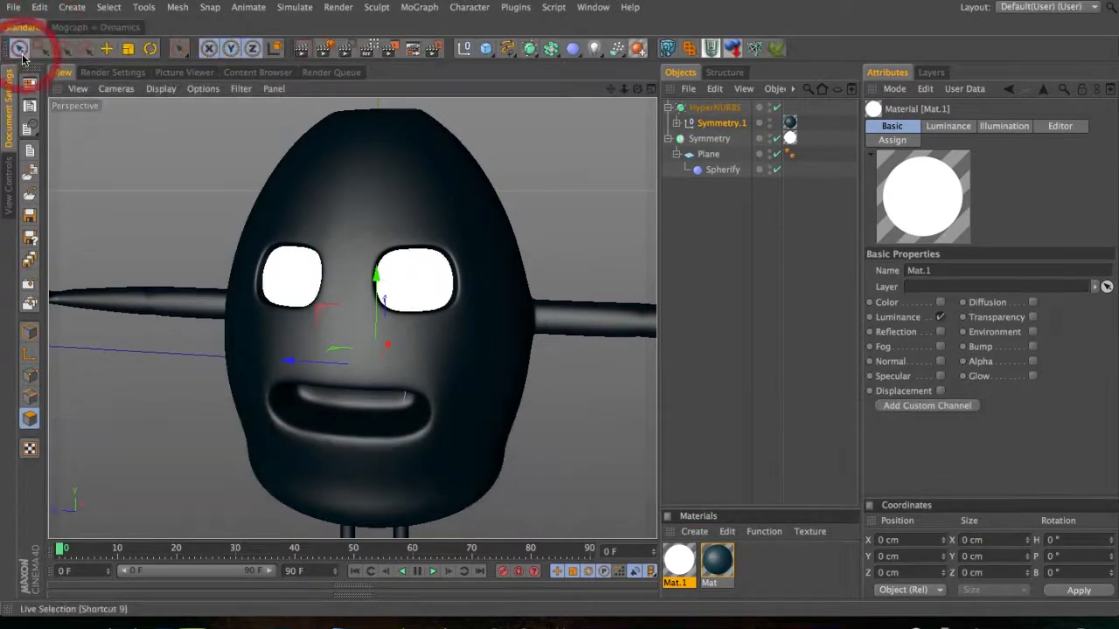
pyautogui.click(23, 56)
pyautogui.press('3')
pyautogui.moveTo(391, 306); pyautogui.dragTo(297, 291)
pyautogui.press('1')
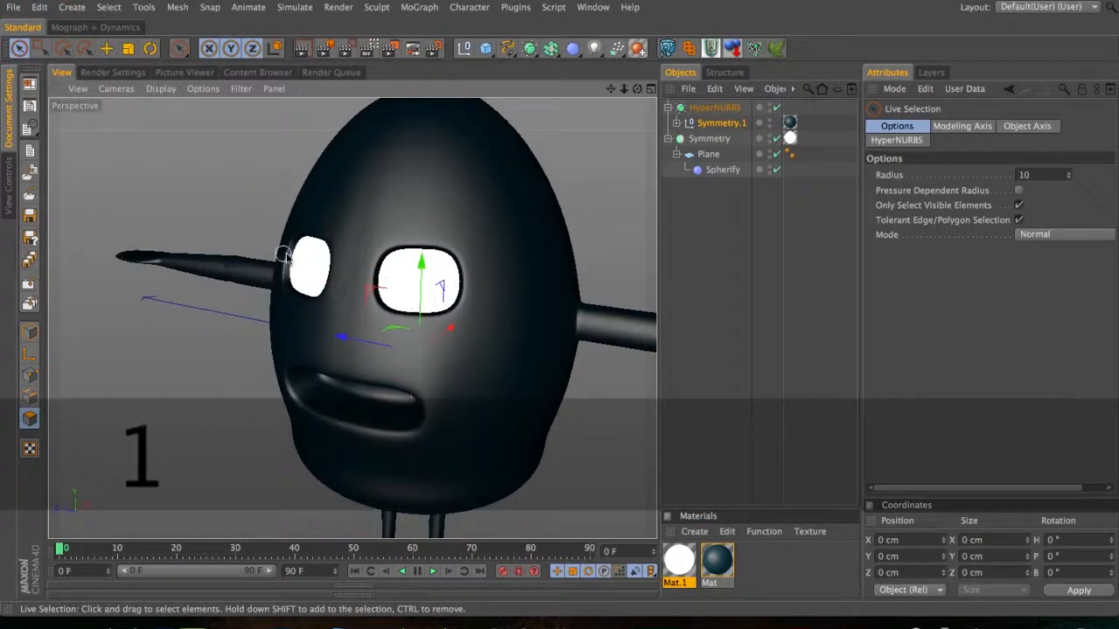
# - Set the HyperNURBS editor subdivision to 1, preview the smoothed character, and leave the HyperNURBS switched off
pyautogui.click(776, 107)
pyautogui.click(707, 107)
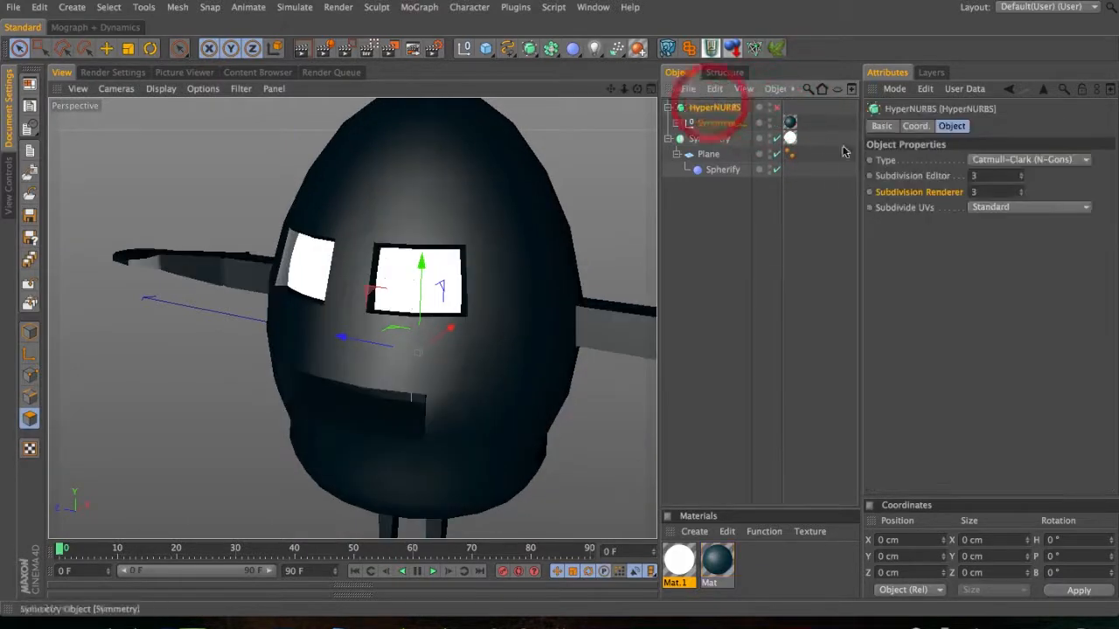
pyautogui.doubleClick(977, 177)
pyautogui.write('1')
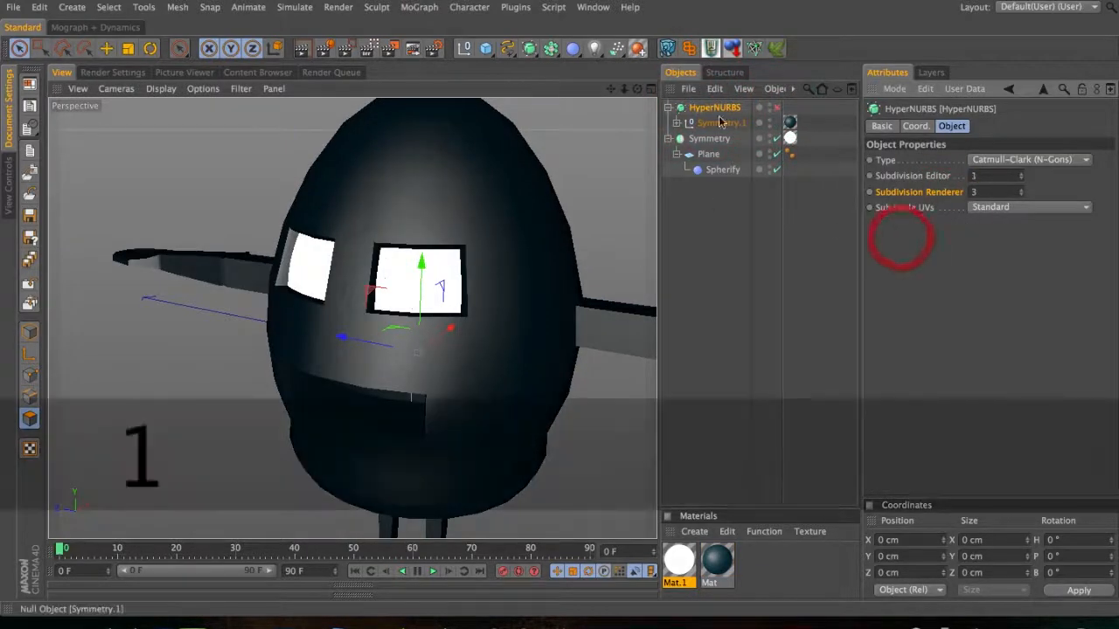
pyautogui.click(777, 107)
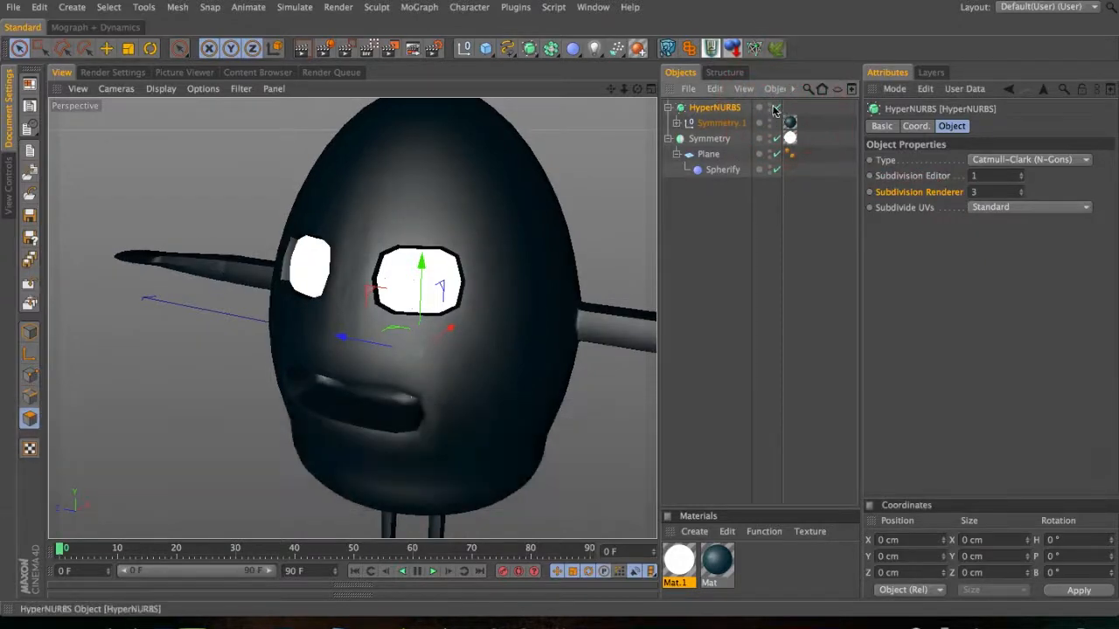
pyautogui.click(776, 108)
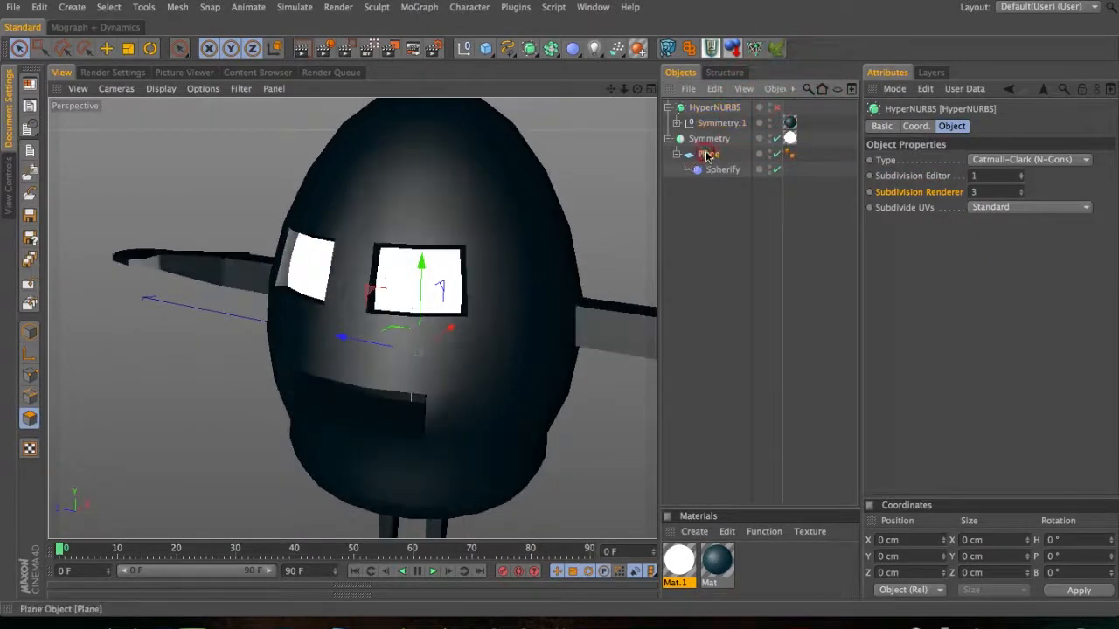
# - Set the eye plane's width segments and height segments to 12 each
pyautogui.click(708, 155)
pyautogui.click(918, 194)
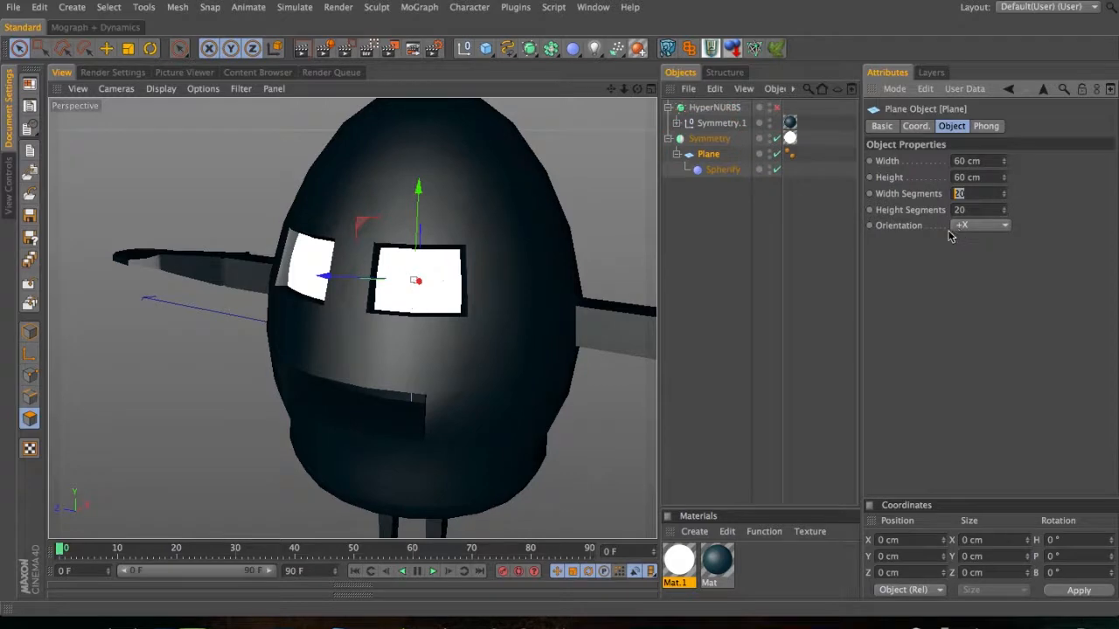
pyautogui.write('12')
pyautogui.press('Tab')
pyautogui.write('12')
pyautogui.click(949, 262)
# - Add a Physical Sky to the scene and render the character in the viewport
pyautogui.moveTo(498, 273)
pyautogui.mouseDown()
pyautogui.moveTo(462, 307)
pyautogui.moveTo(445, 265)
pyautogui.moveTo(478, 240)
pyautogui.moveTo(552, 230)
pyautogui.mouseUp()
pyautogui.press('2')
pyautogui.moveTo(467, 248); pyautogui.dragTo(369, 300)
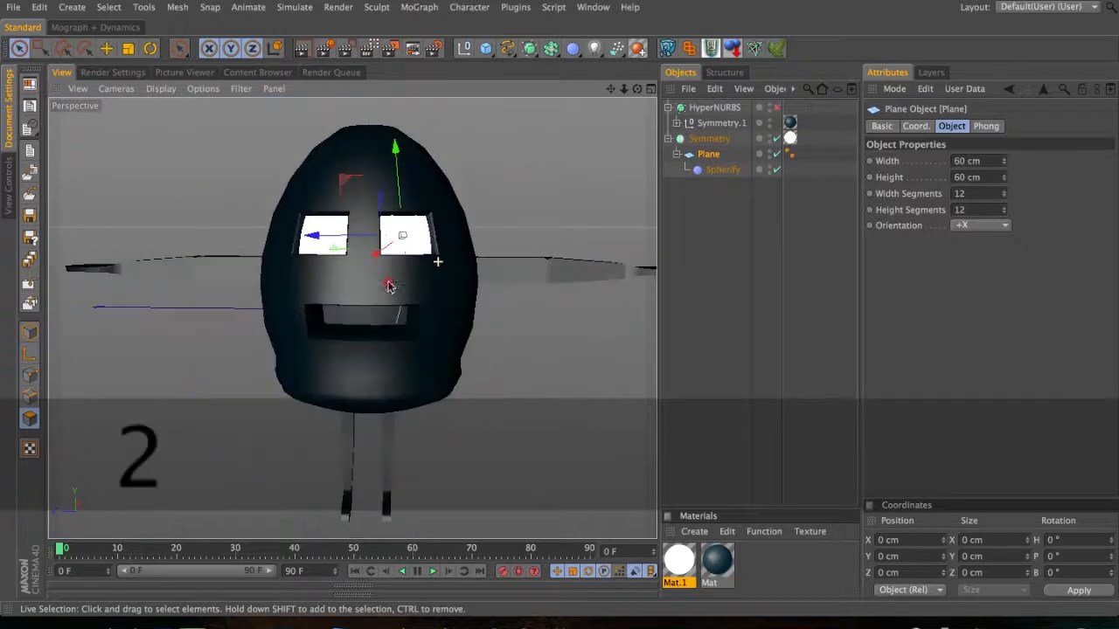
pyautogui.press('1')
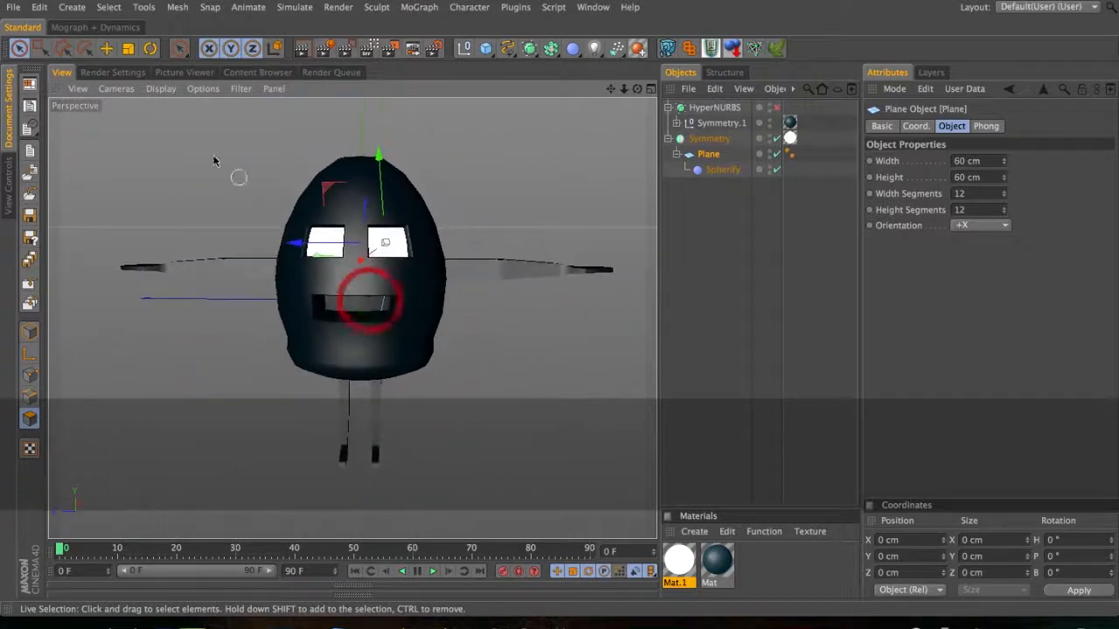
pyautogui.click(72, 7)
pyautogui.moveTo(87, 123)
pyautogui.click(166, 144)
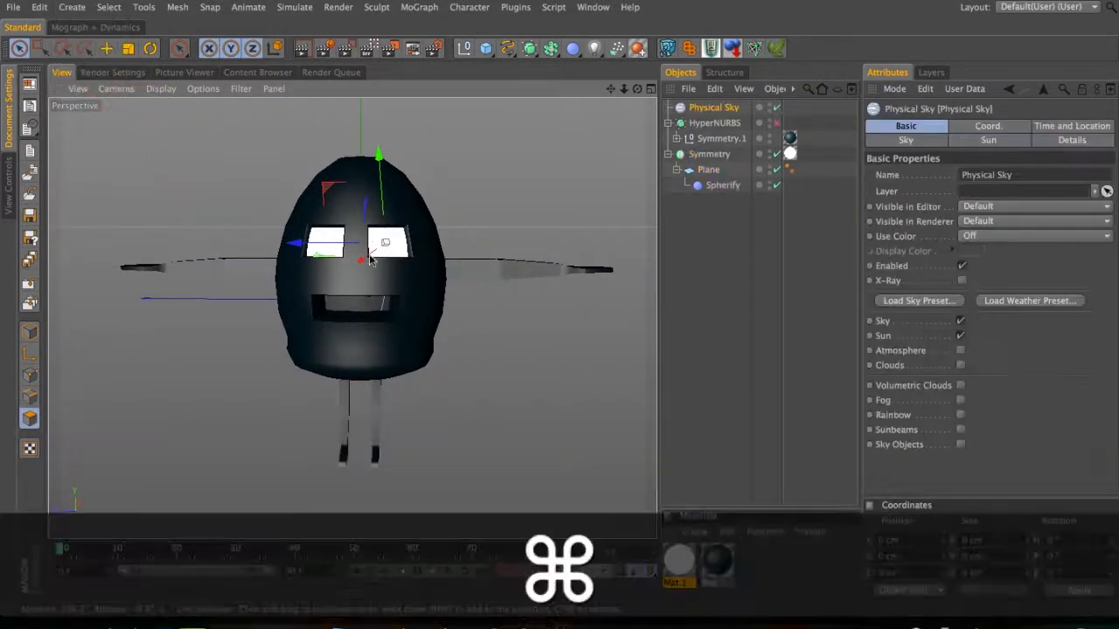
pyautogui.press('super+r')
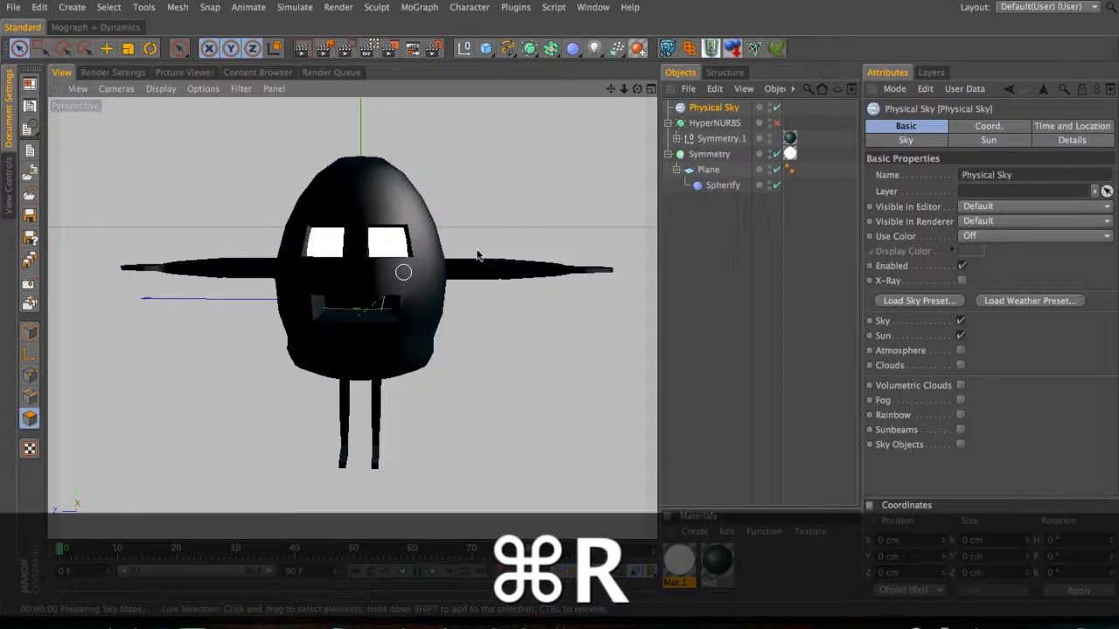
# - Turn the HyperNURBS back on and render the character again from an angled viewpoint
pyautogui.click(776, 122)
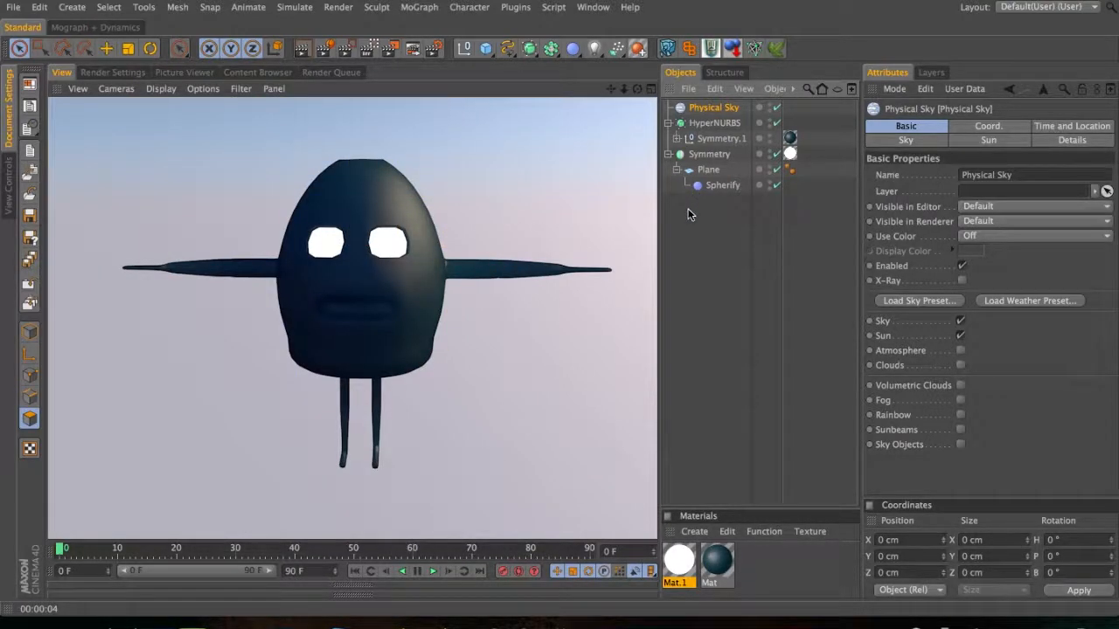
pyautogui.keyDown('alt'); pyautogui.moveTo(411, 272); pyautogui.dragTo(288, 314); pyautogui.keyUp('alt')
pyautogui.press('super+r')
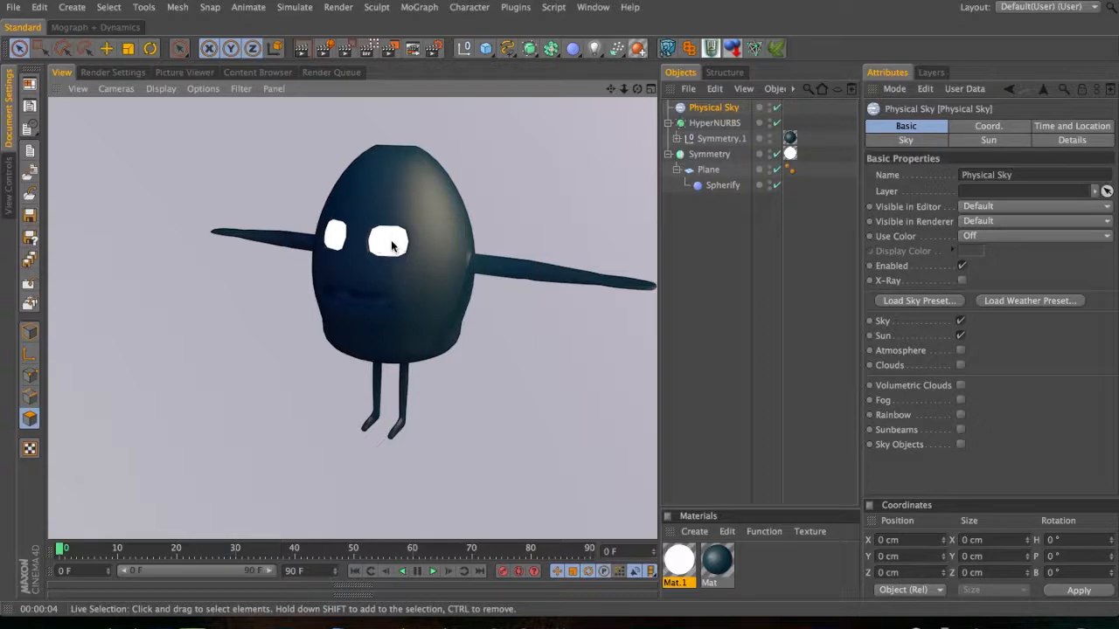
# - Examine up close how the eye planes fit inside the smoothed eye sockets
pyautogui.press('1')
pyautogui.moveTo(400, 257); pyautogui.dragTo(315, 261)
pyautogui.press('3')
pyautogui.moveTo(316, 260); pyautogui.dragTo(365, 228)
pyautogui.press('2')
pyautogui.moveTo(332, 229); pyautogui.dragTo(394, 222)
pyautogui.press('1')
pyautogui.moveTo(312, 224); pyautogui.dragTo(554, 177)
pyautogui.press('2')
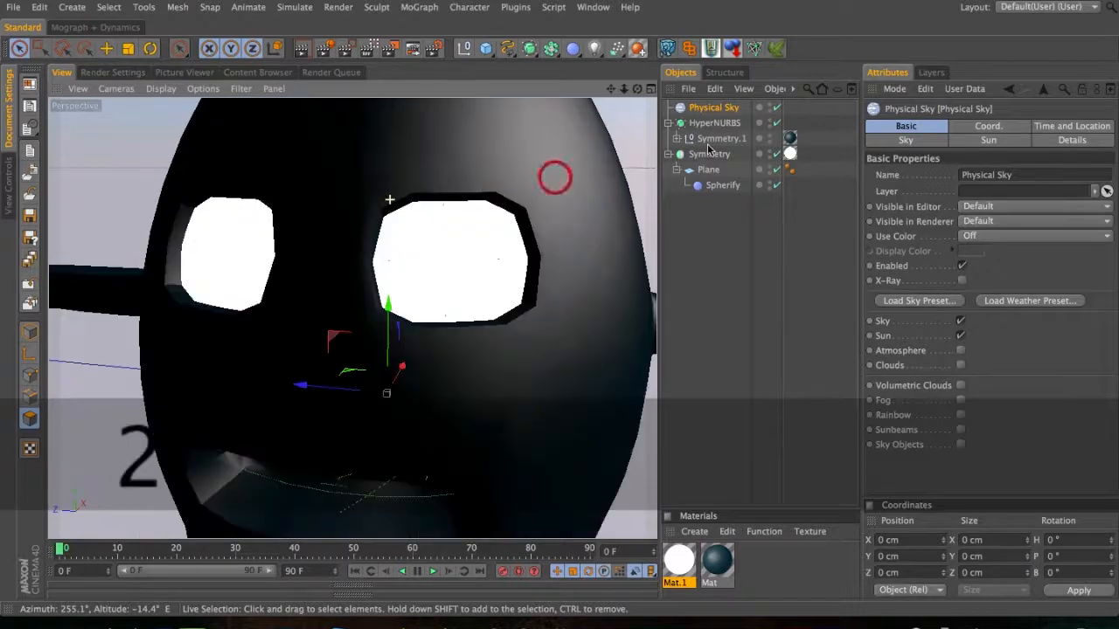
# - Move the Sphere mesh out of the Symmetry.1 null and place it directly under the HyperNURBS
pyautogui.click(720, 138)
pyautogui.click(710, 171)
pyautogui.click(676, 138)
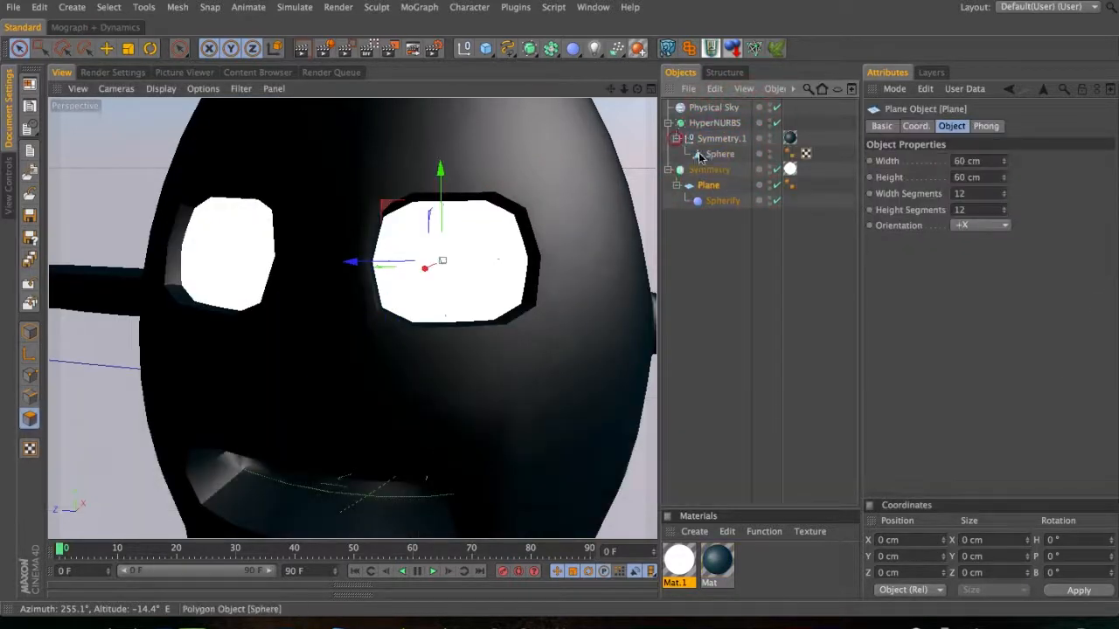
pyautogui.moveTo(715, 158); pyautogui.dragTo(704, 124)
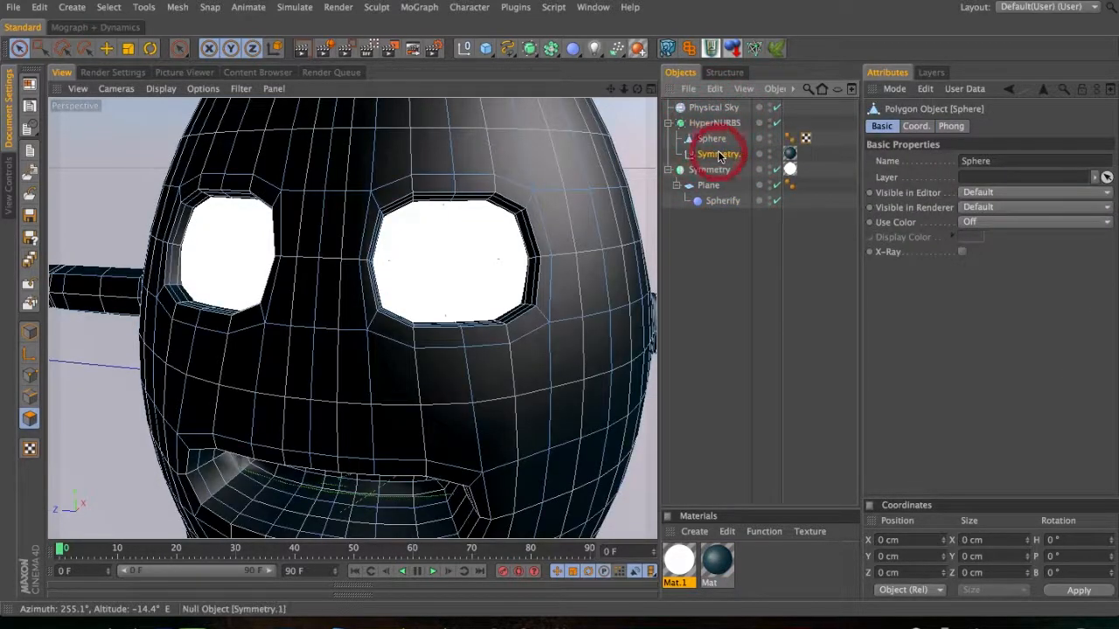
# - Transfer the dark blue material tag from Symmetry.1 to the Sphere, delete the empty null, and select the Sphere
pyautogui.click(722, 154)
pyautogui.moveTo(777, 151); pyautogui.dragTo(728, 141)
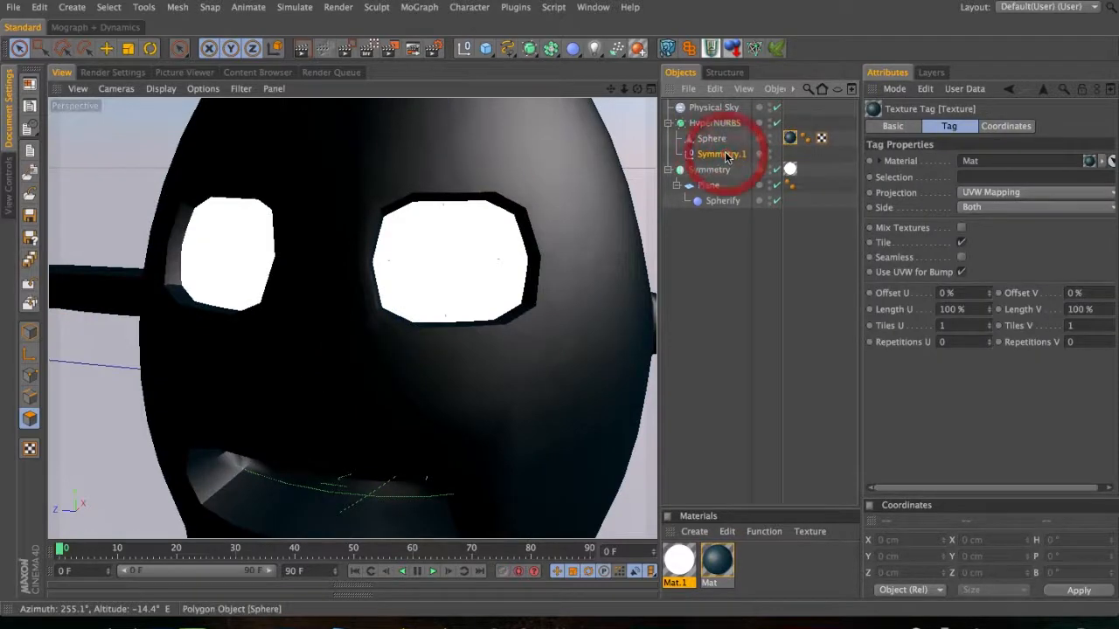
pyautogui.press('Delete')
pyautogui.click(714, 139)
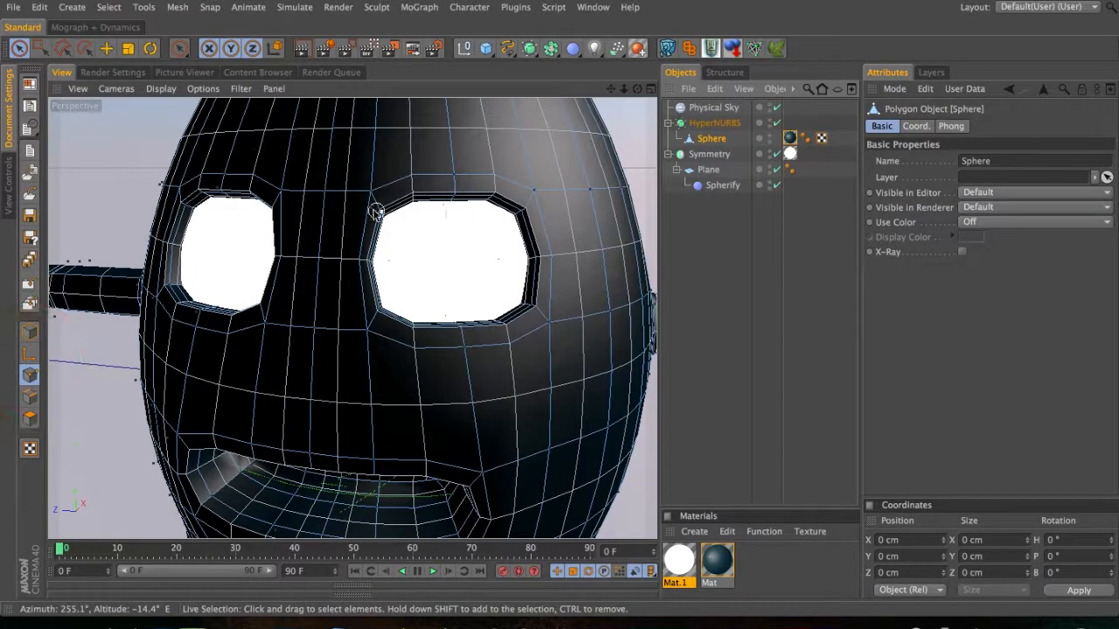
# - Switch from point editing to Model mode and turn off the HyperNURBS that smooths the character
pyautogui.click(391, 225)
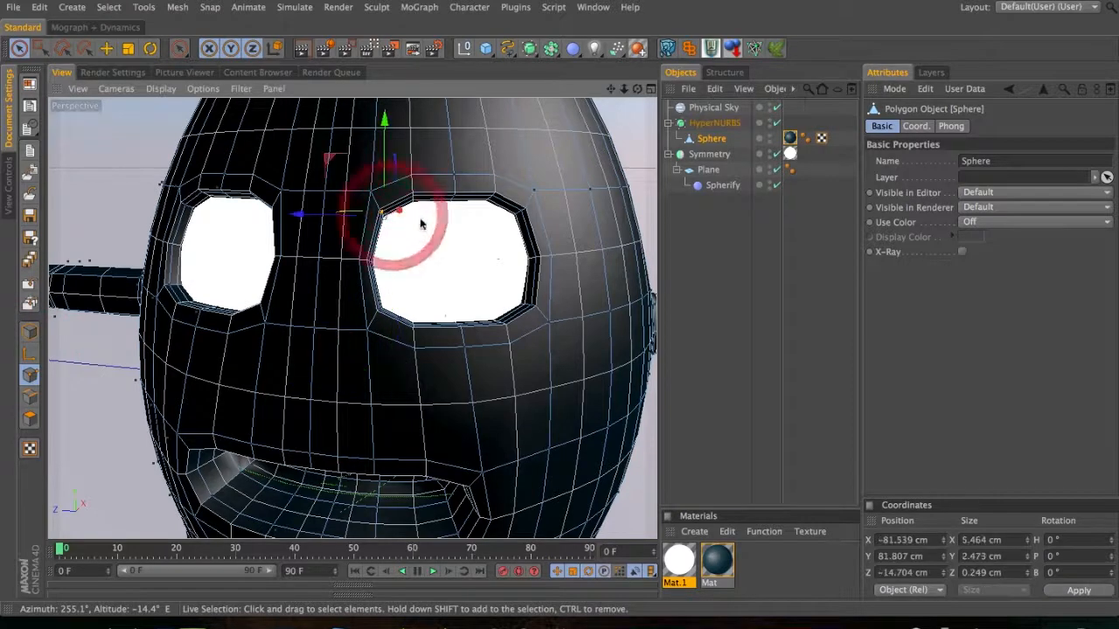
pyautogui.click(35, 335)
pyautogui.press('3')
pyautogui.moveTo(334, 251); pyautogui.dragTo(275, 267)
pyautogui.click(776, 124)
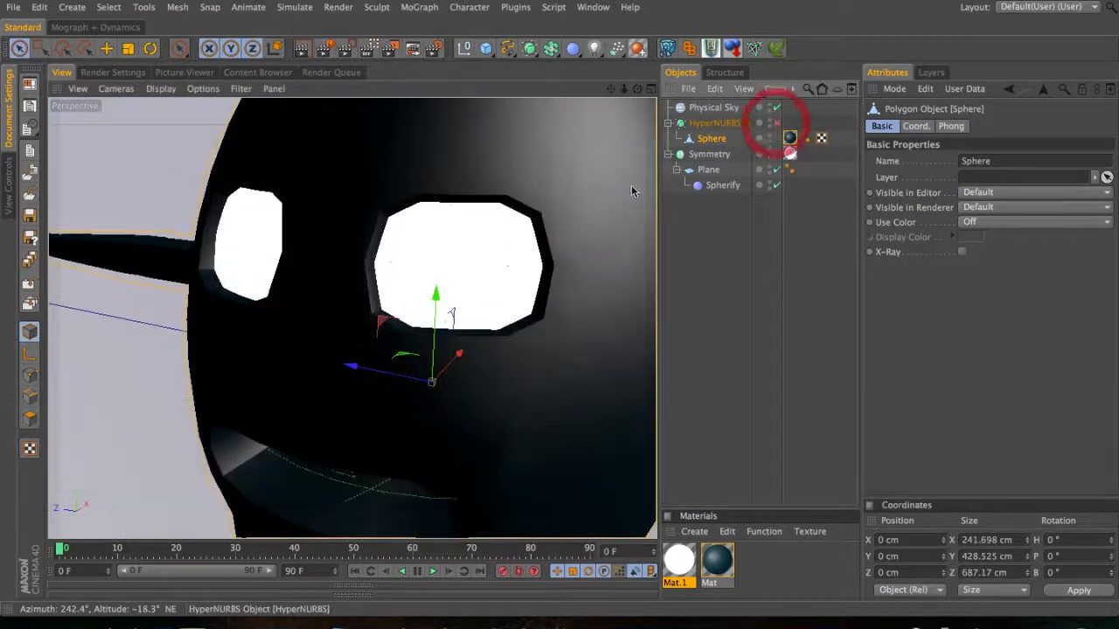
pyautogui.press('2')
pyautogui.moveTo(424, 255)
pyautogui.mouseDown()
pyautogui.moveTo(364, 268)
pyautogui.moveTo(427, 235)
pyautogui.mouseUp()
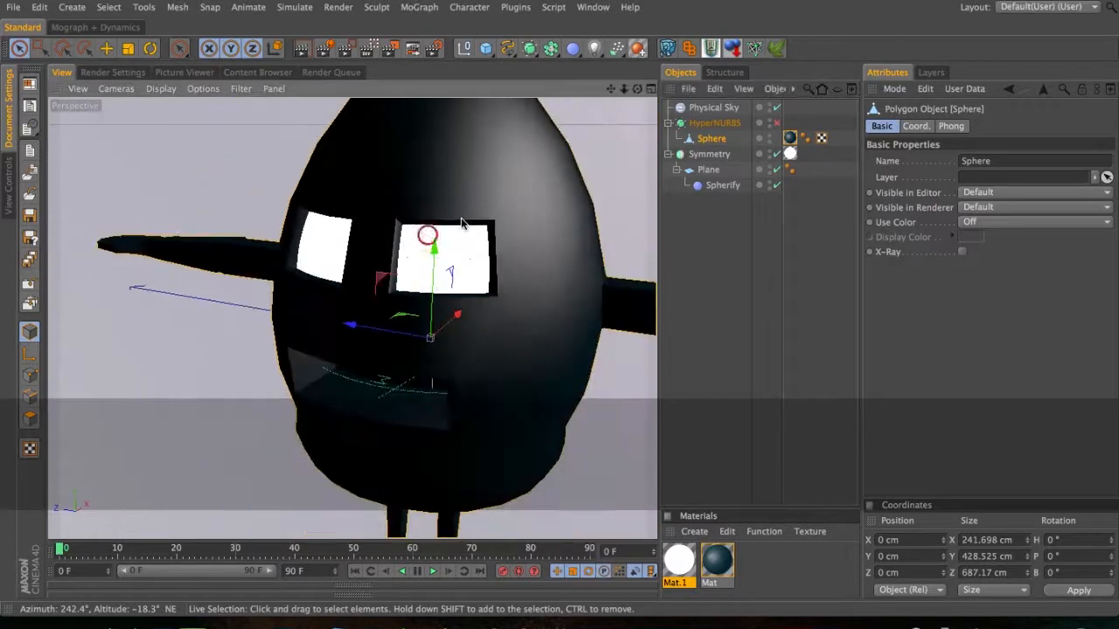
# - Add a Cube primitive to the scene as the base shape for a tooth, with the mouth in front view
pyautogui.click(711, 140)
pyautogui.press('2')
pyautogui.moveTo(336, 297); pyautogui.dragTo(349, 278)
pyautogui.press('1')
pyautogui.press('3')
pyautogui.press('2')
pyautogui.press('1')
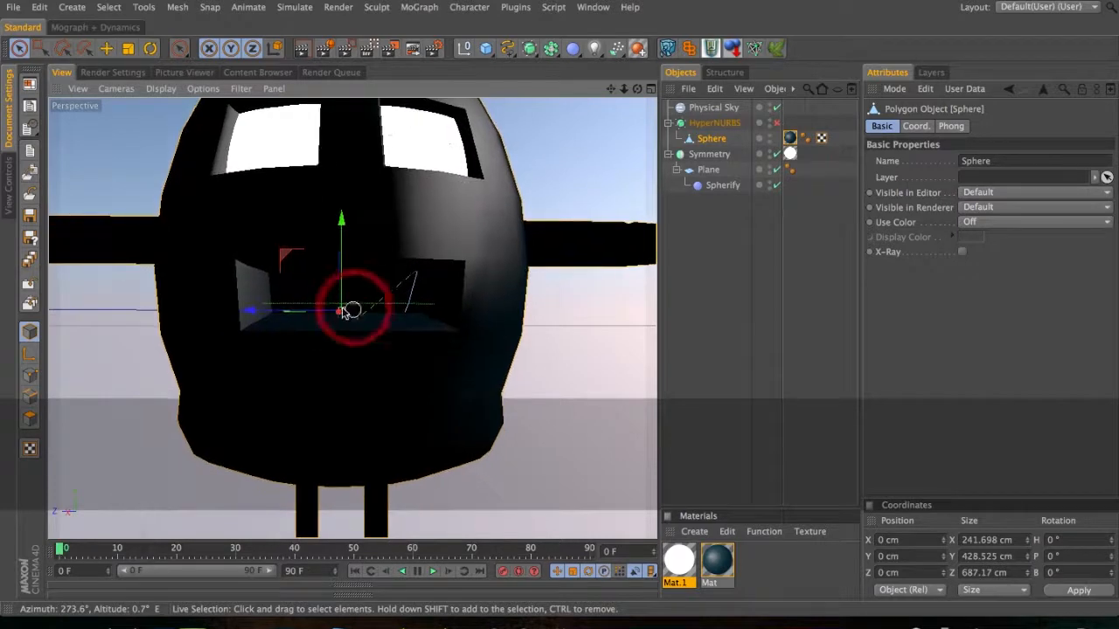
pyautogui.moveTo(486, 49); pyautogui.dragTo(556, 79)
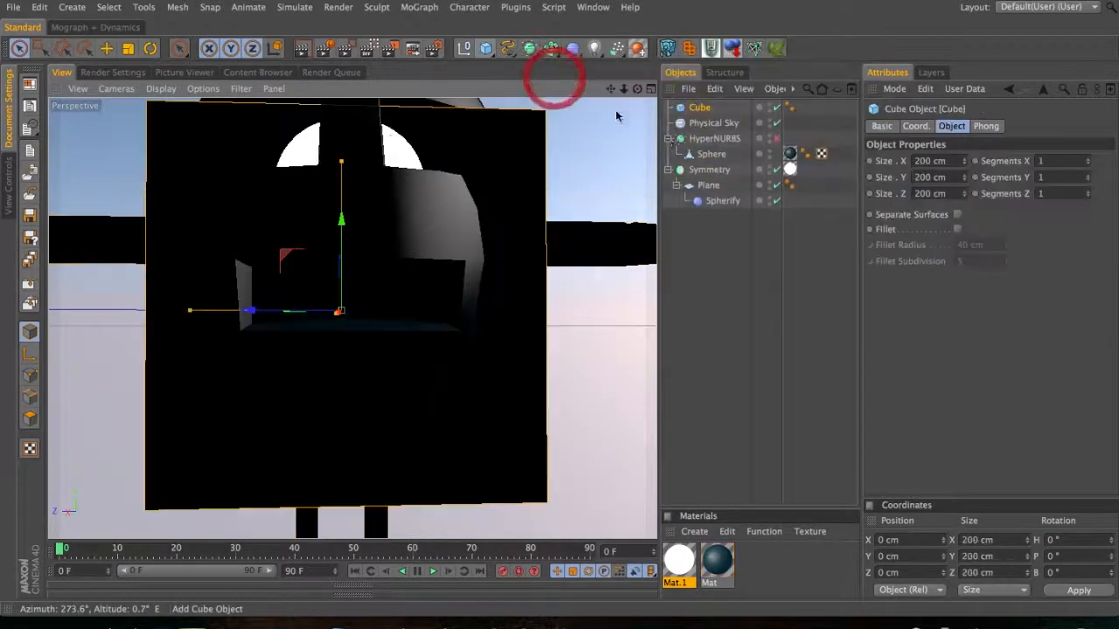
# - Hide the HyperNURBS, Sphere, Symmetry, Plane and Spherify objects in both the editor and the renderer
pyautogui.click(769, 142)
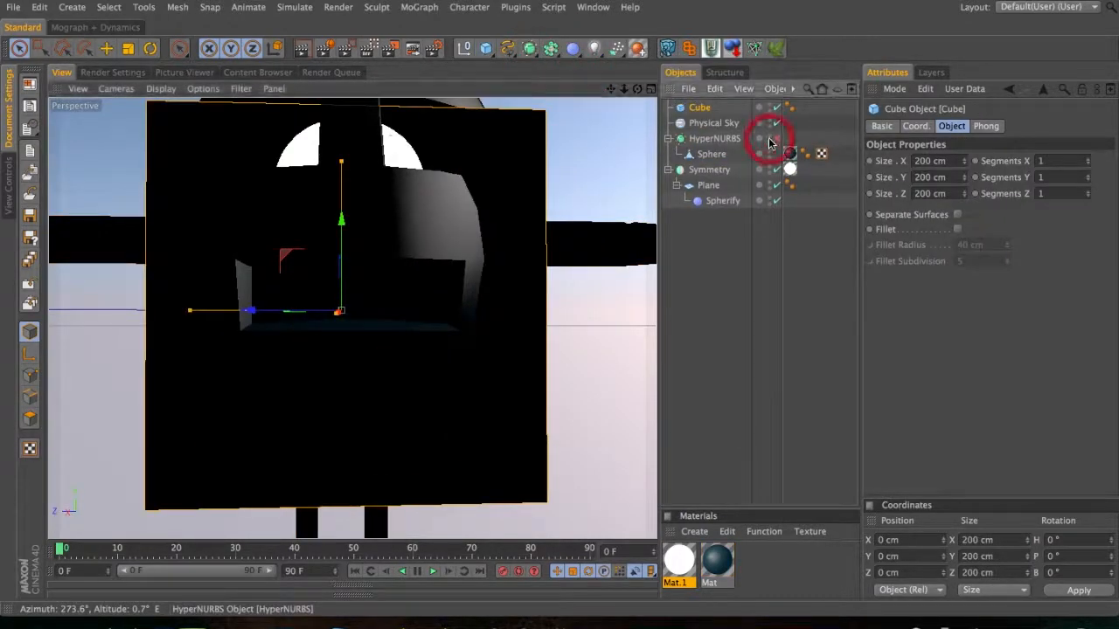
pyautogui.press('alt')
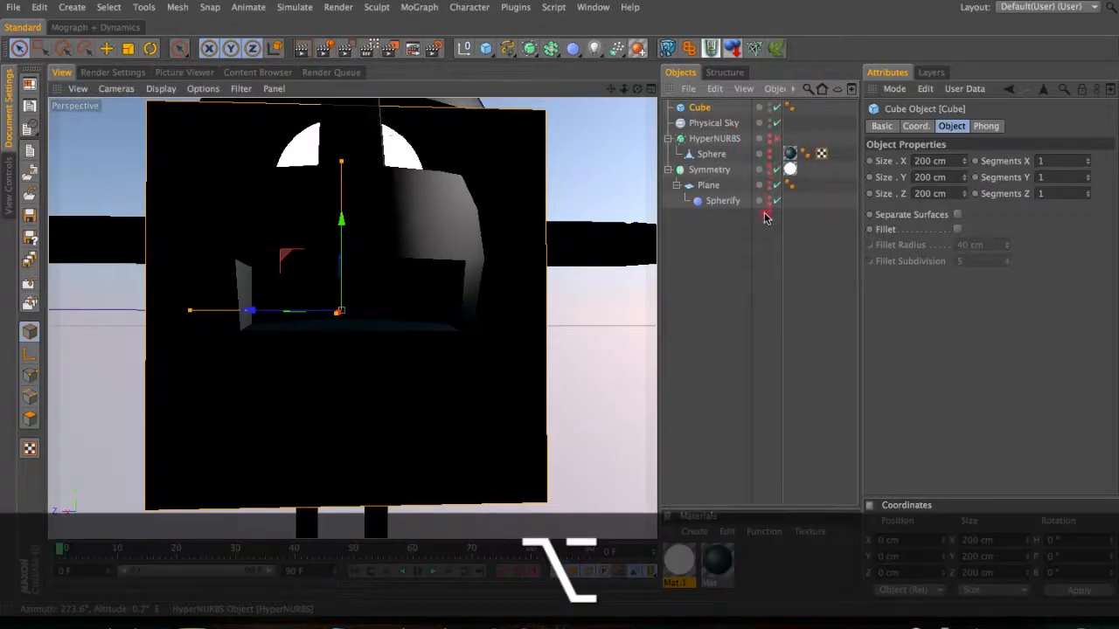
pyautogui.keyDown('alt'); pyautogui.click(765, 217); pyautogui.keyUp('alt')
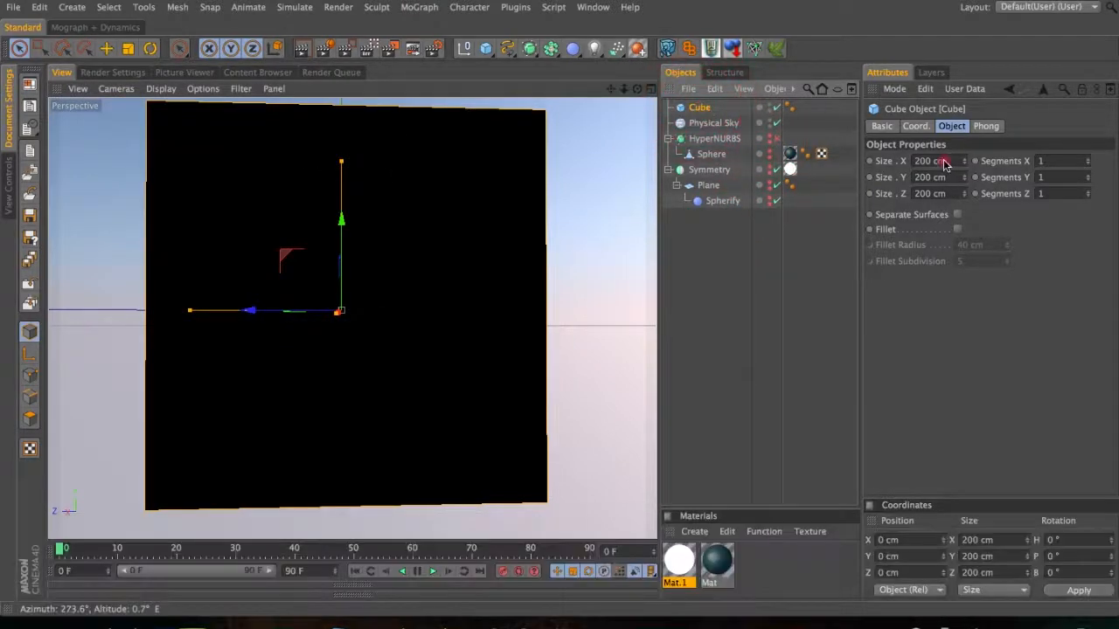
# - Set the Cube's X, Y and Z sizes to 10 cm each
pyautogui.click(925, 162)
pyautogui.write('10')
pyautogui.press('Tab')
pyautogui.write('10')
pyautogui.press('Tab')
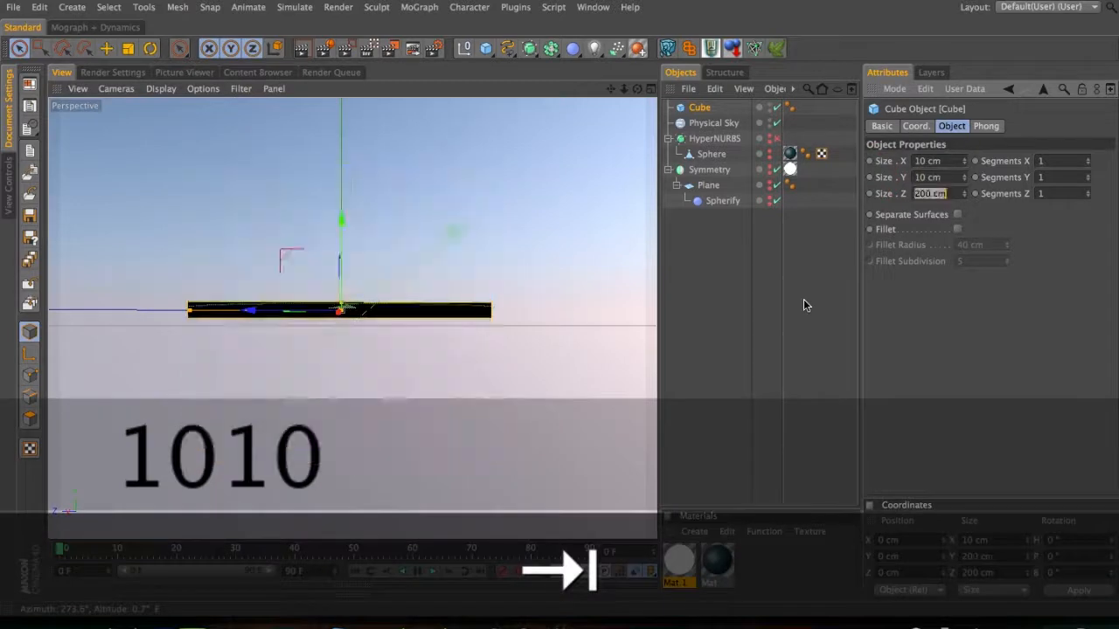
pyautogui.write('10')
pyautogui.press('Return')
# - Set the Cube's Y size to 12 cm
pyautogui.press('2')
pyautogui.moveTo(447, 291); pyautogui.dragTo(648, 284)
pyautogui.moveTo(329, 311)
pyautogui.mouseDown()
pyautogui.moveTo(331, 296)
pyautogui.moveTo(342, 302)
pyautogui.mouseUp()
pyautogui.moveTo(920, 179); pyautogui.dragTo(1021, 192)
pyautogui.write('2')
pyautogui.click(986, 267)
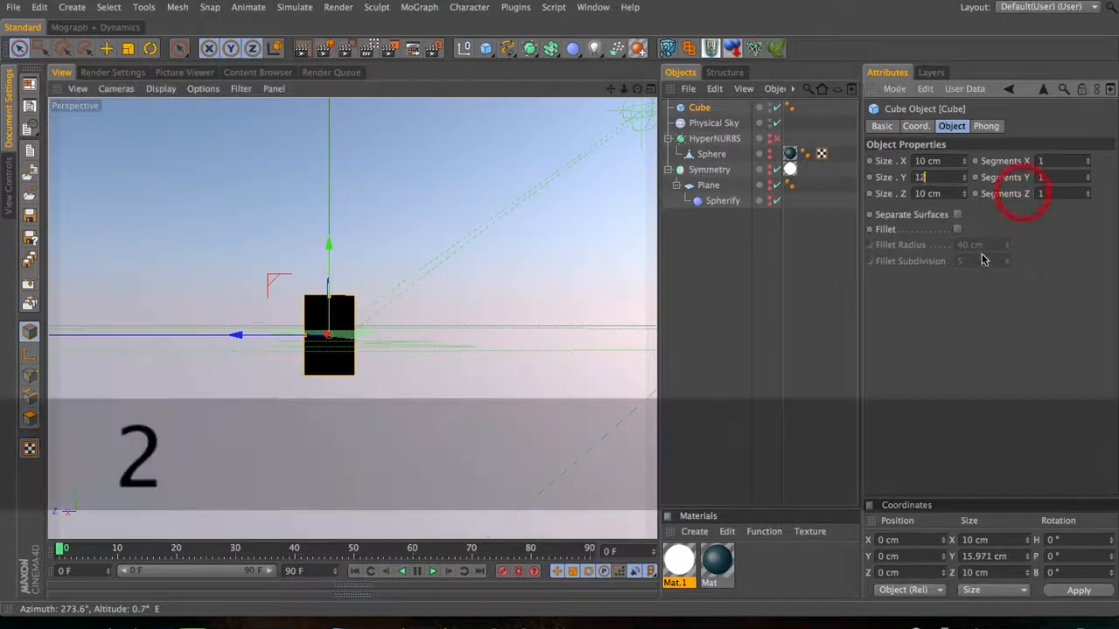
# - Make the Cube editable and select its bottom face in Polygon mode
pyautogui.press('3')
pyautogui.moveTo(329, 345); pyautogui.dragTo(332, 205)
pyautogui.press('c')
pyautogui.press('3')
pyautogui.click(354, 379)
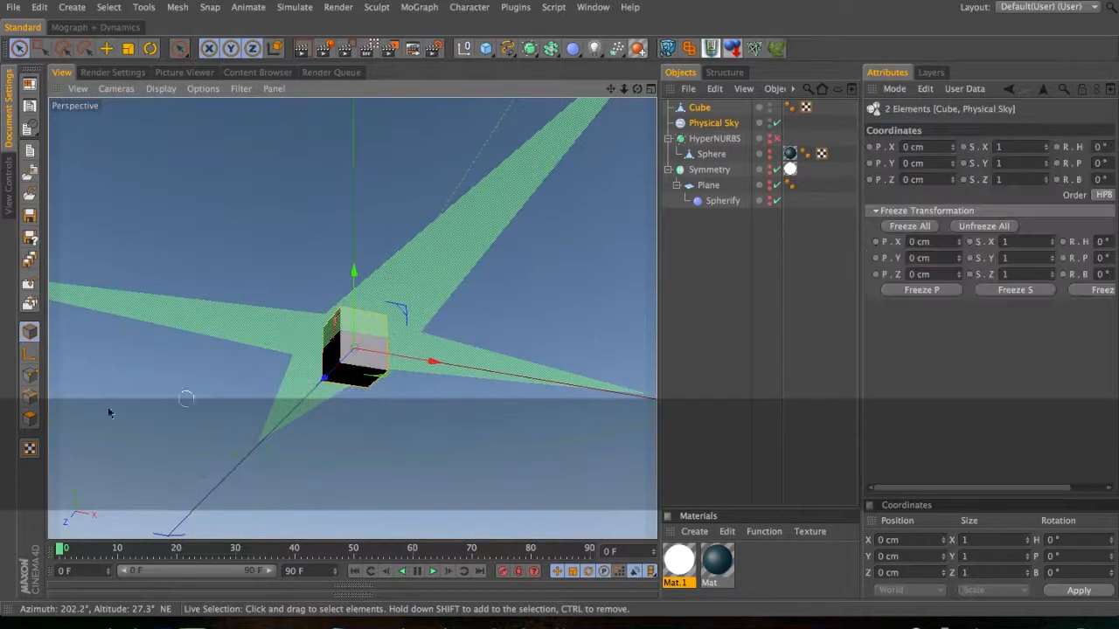
pyautogui.click(30, 418)
pyautogui.click(352, 376)
# - Taper the tooth by scaling the bottom face to 7 cm along X and shifting it about 1.8 cm towards negative X
pyautogui.press('t')
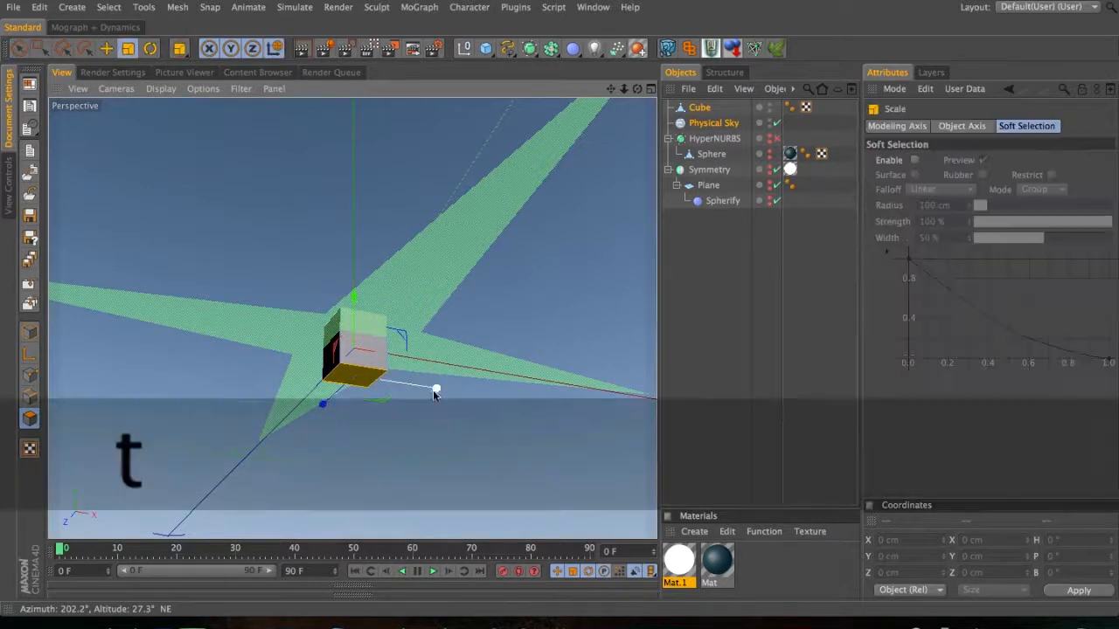
pyautogui.press('e')
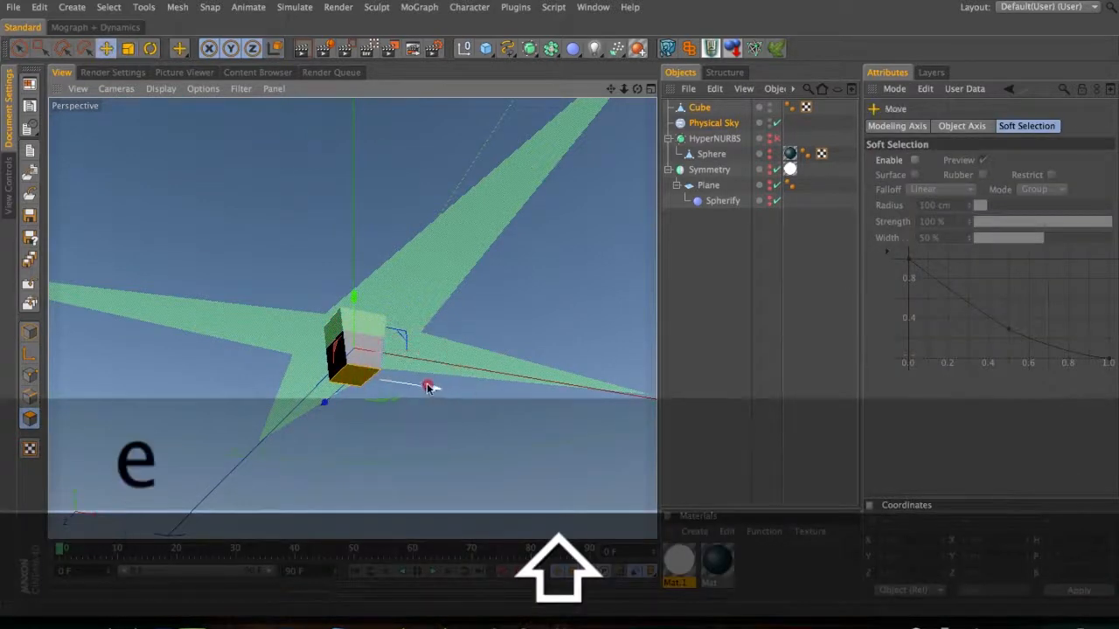
pyautogui.moveTo(407, 387); pyautogui.dragTo(414, 388)
pyautogui.press('3')
pyautogui.moveTo(316, 376); pyautogui.dragTo(215, 415)
pyautogui.press('3')
pyautogui.moveTo(412, 348); pyautogui.dragTo(417, 347)
# - Wrap the Cube in a new HyperNURBS and set its editor and renderer subdivisions to 1
pyautogui.keyDown('alt'); pyautogui.click(707, 109); pyautogui.keyUp('alt')
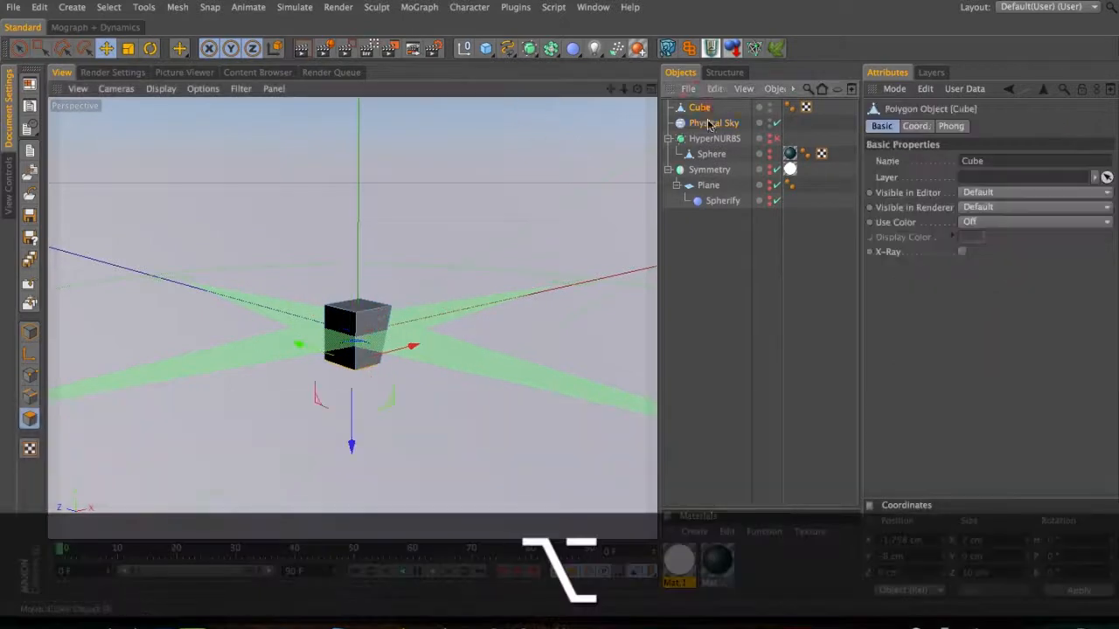
pyautogui.keyDown('alt'); pyautogui.click(533, 50); pyautogui.keyUp('alt')
pyautogui.moveTo(977, 176); pyautogui.dragTo(948, 204)
pyautogui.write('1')
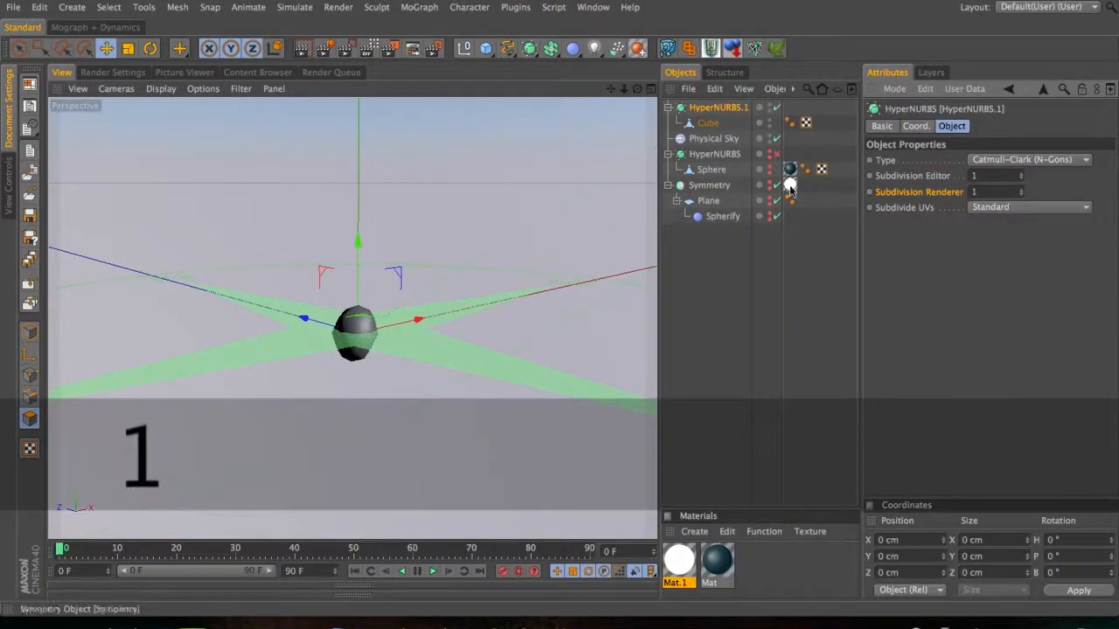
# - Turn off HyperNURBS.1, start the Knife tool on the Cube and set its mode to Loop
pyautogui.click(708, 122)
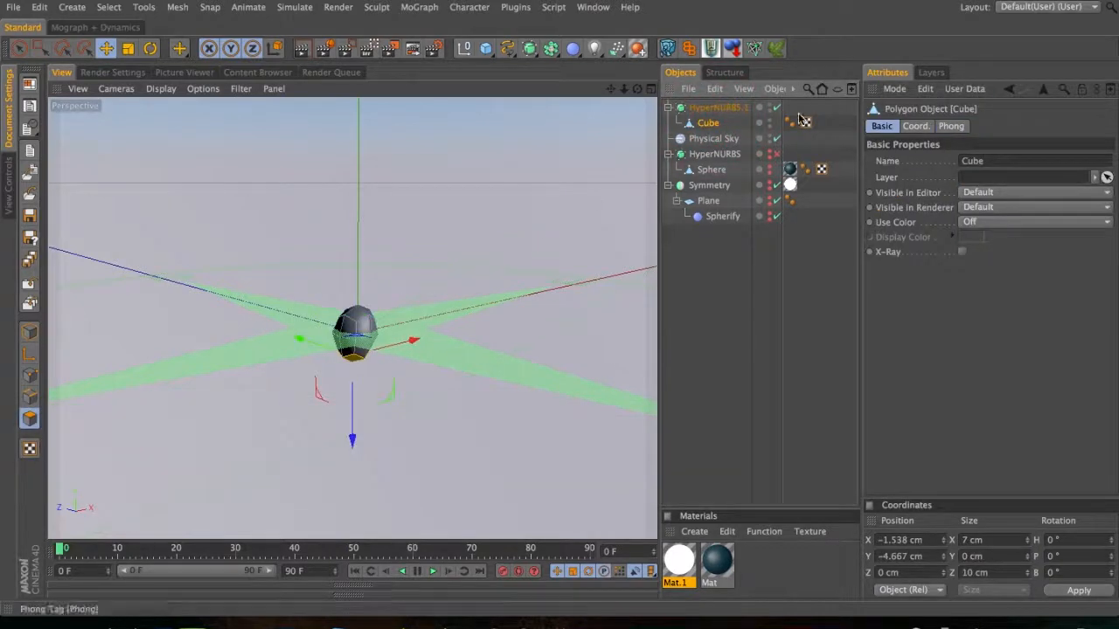
pyautogui.click(775, 108)
pyautogui.press('3')
pyautogui.moveTo(354, 326); pyautogui.dragTo(433, 305)
pyautogui.press('2')
pyautogui.press('k')
pyautogui.click(941, 147)
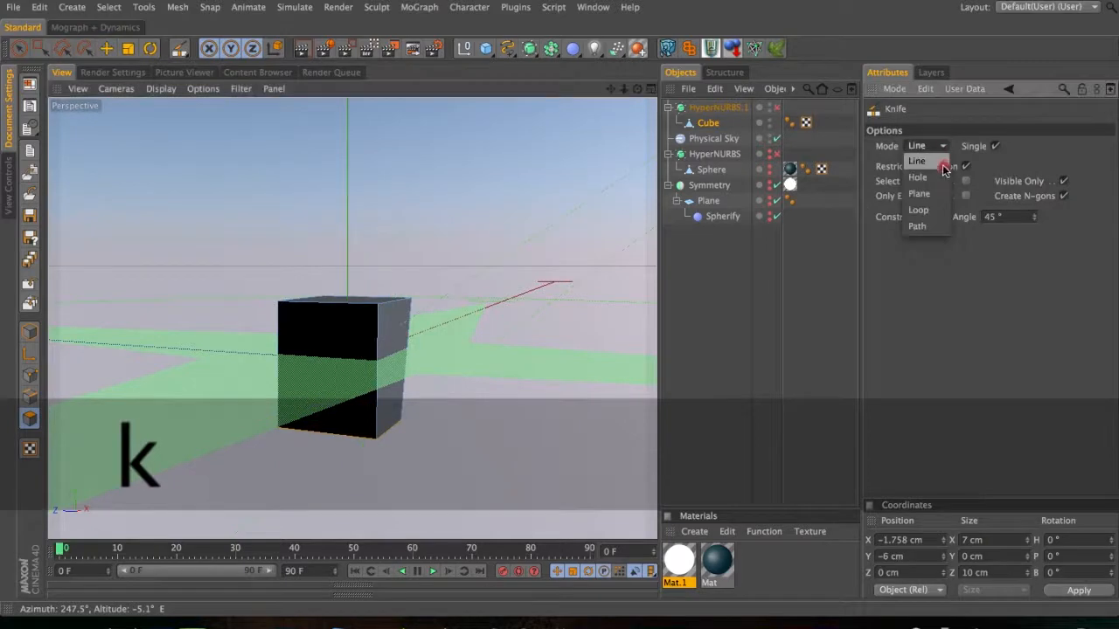
pyautogui.click(936, 211)
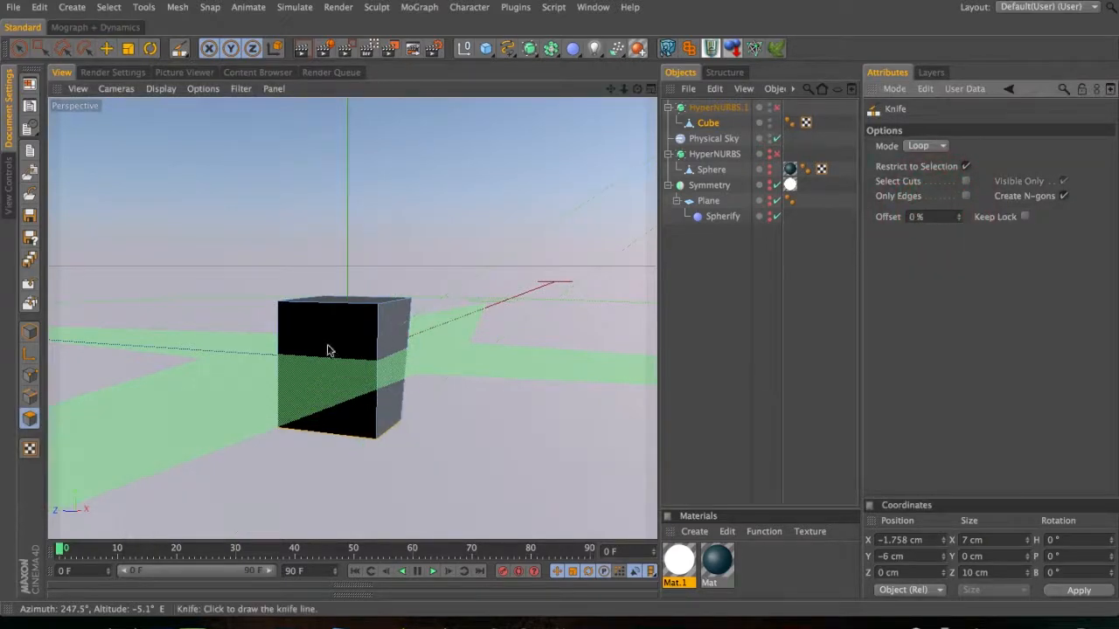
# - Cut edge loops around the Cube close to its top, its bottom and the two vertical edges of the front face
pyautogui.press('3')
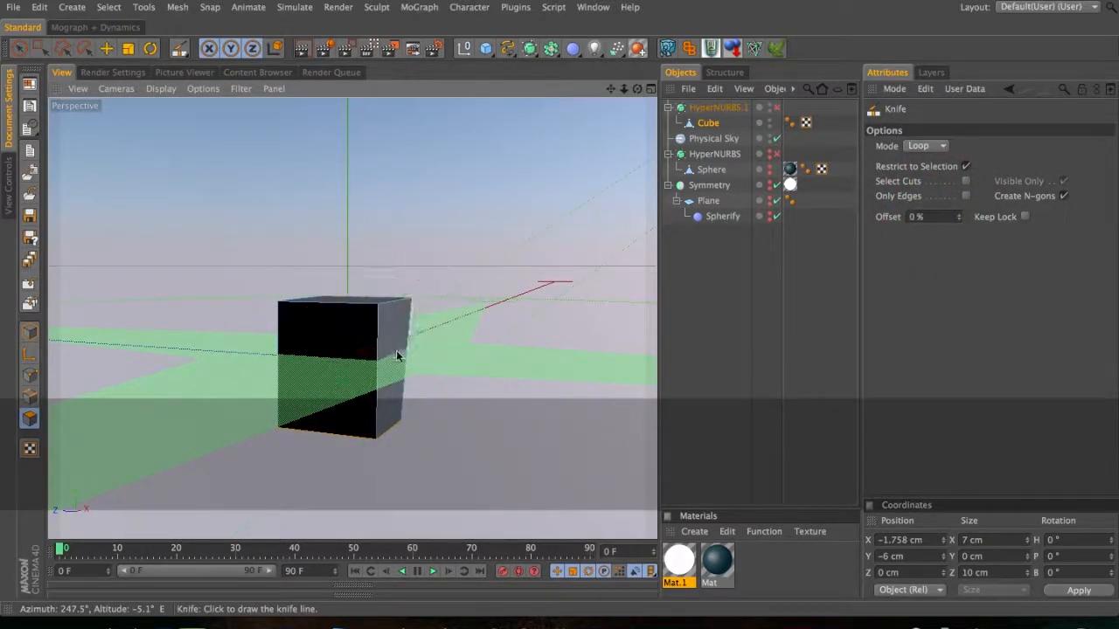
pyautogui.click(482, 276)
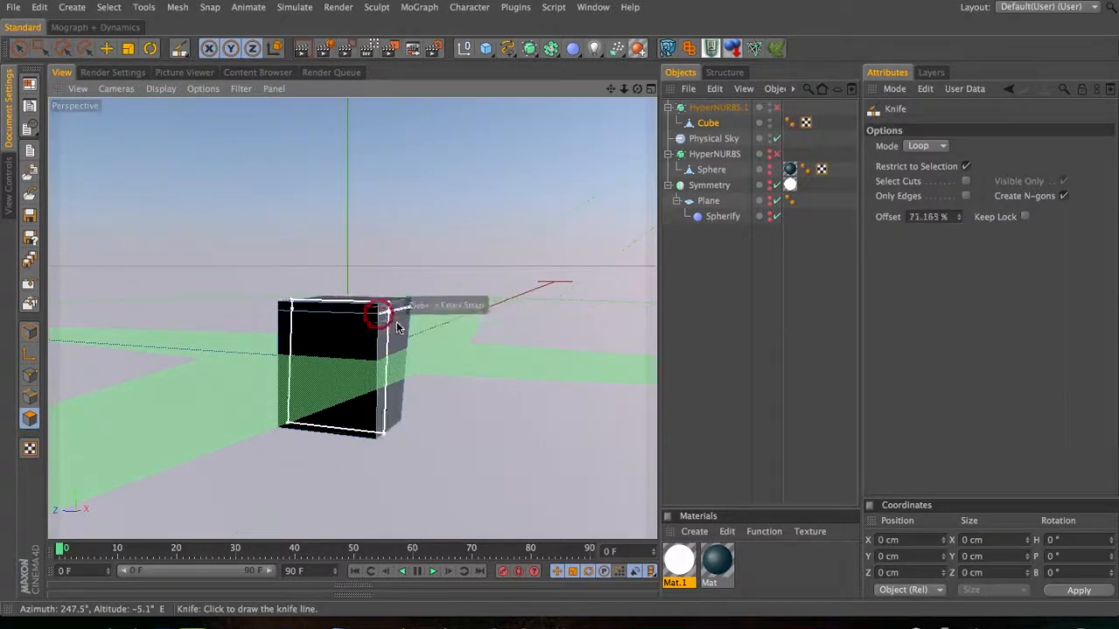
pyautogui.click(389, 430)
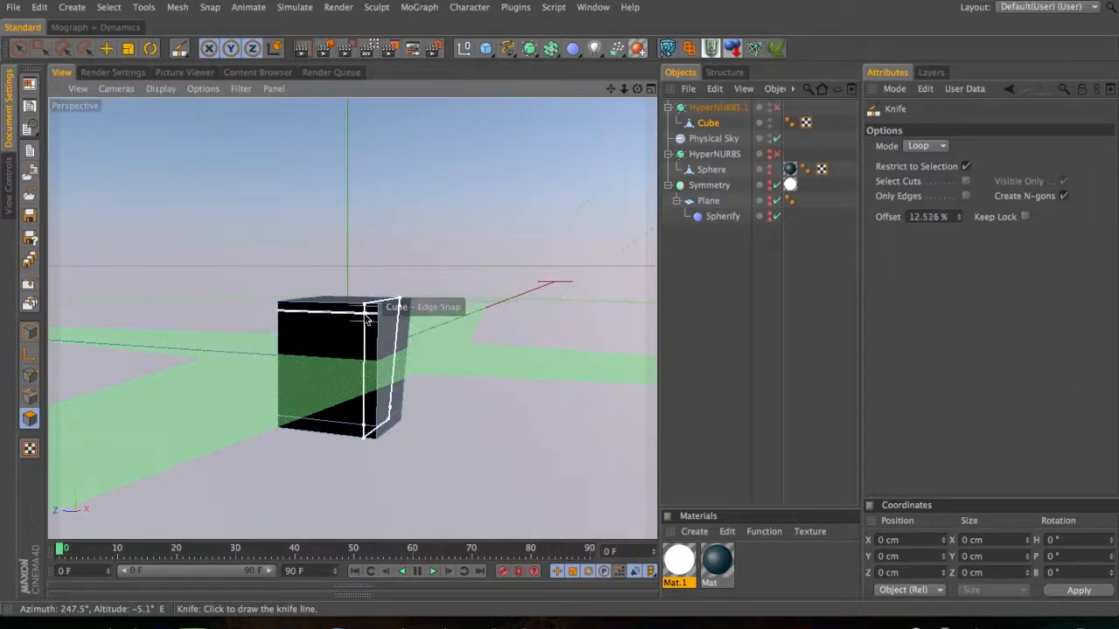
pyautogui.click(353, 334)
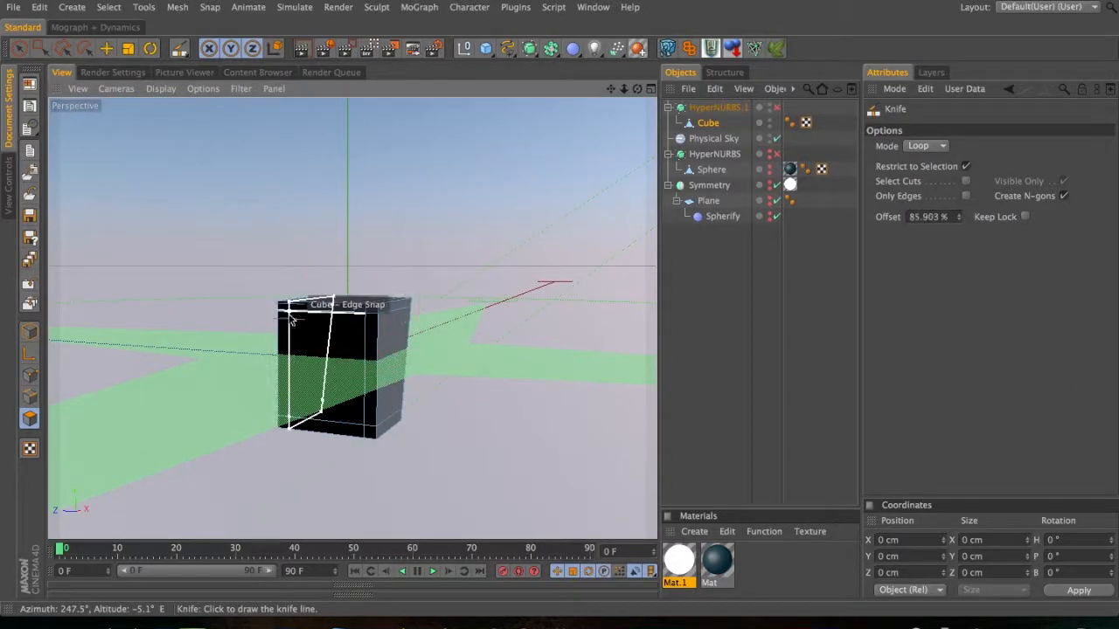
# - Cut vertical edge loops close to both edges of the Cube's adjacent side face and turn HyperNURBS.1 back on
pyautogui.press('3')
pyautogui.moveTo(394, 355); pyautogui.dragTo(307, 352)
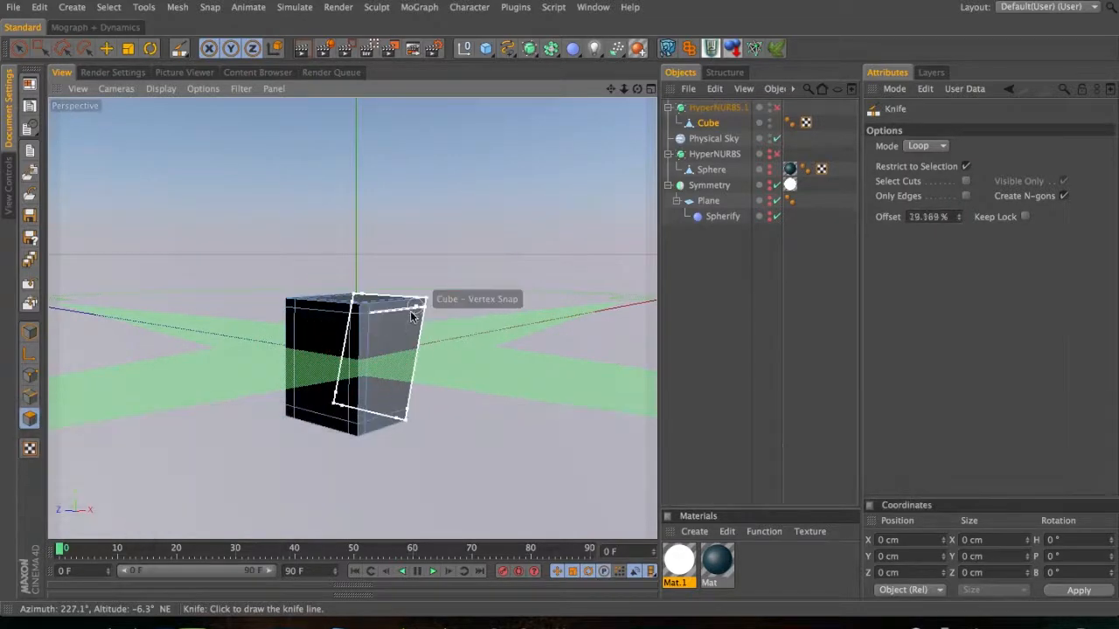
pyautogui.press('3')
pyautogui.press('2')
pyautogui.moveTo(412, 313); pyautogui.dragTo(532, 312)
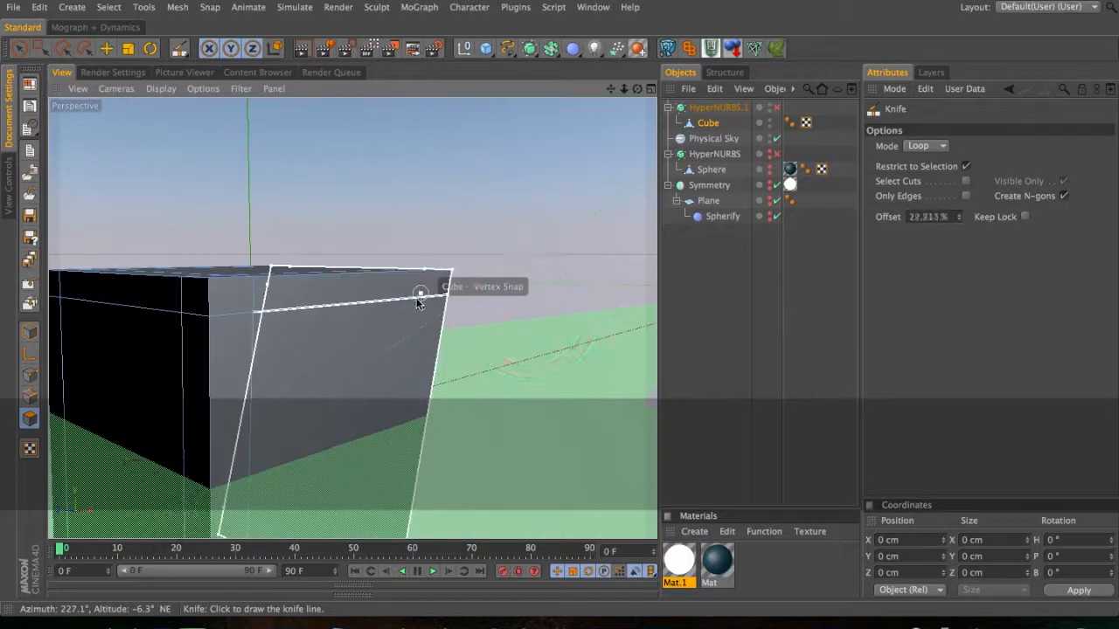
pyautogui.moveTo(427, 299)
pyautogui.mouseDown()
pyautogui.moveTo(277, 310)
pyautogui.moveTo(317, 288)
pyautogui.moveTo(270, 345)
pyautogui.mouseUp()
pyautogui.click(440, 299)
pyautogui.press('2')
pyautogui.press('3')
pyautogui.moveTo(334, 324); pyautogui.dragTo(624, 305)
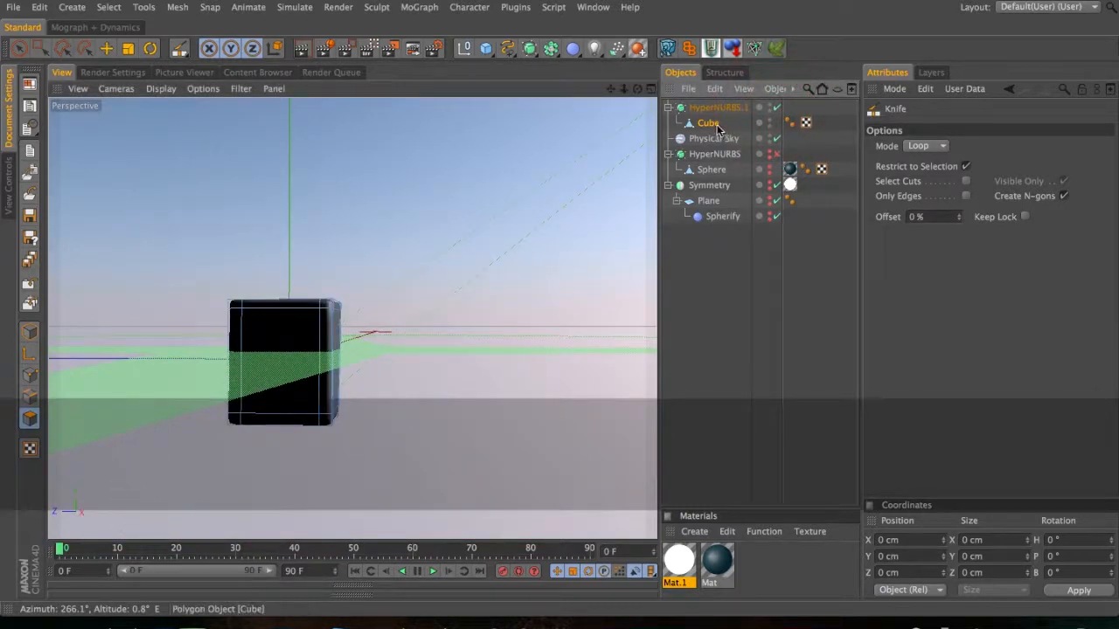
# - Rename the Cube mesh as Tooth and switch to the Live Selection tool
pyautogui.click(712, 124)
pyautogui.write('Ttooth')
pyautogui.press('Return')
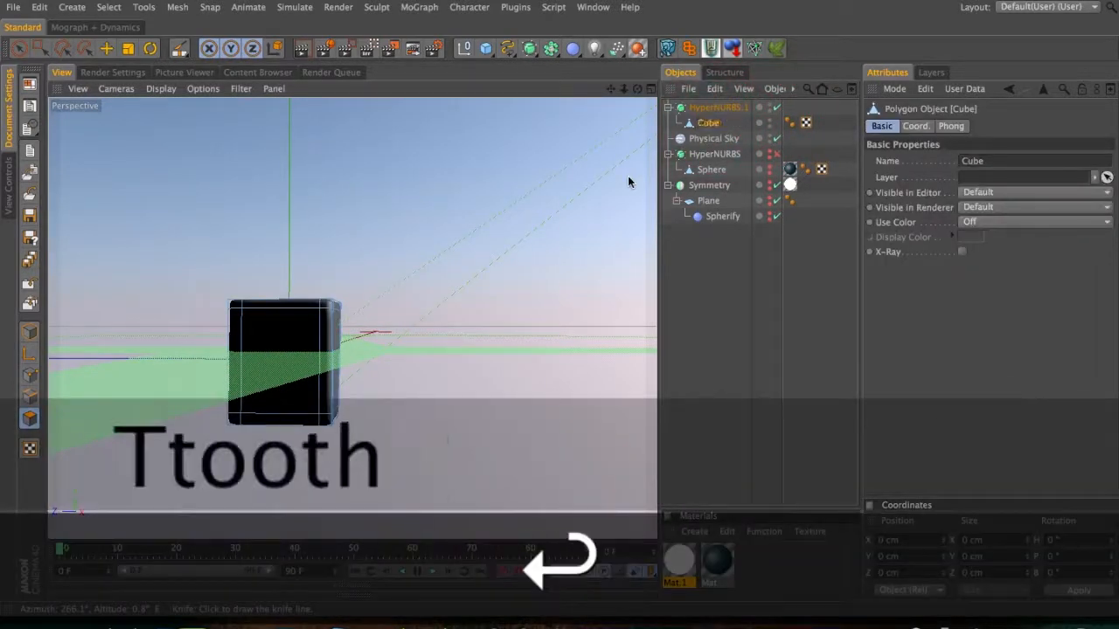
pyautogui.click(19, 47)
pyautogui.press('3')
pyautogui.moveTo(165, 195)
pyautogui.mouseDown()
pyautogui.moveTo(191, 387)
pyautogui.moveTo(92, 430)
pyautogui.mouseUp()
pyautogui.press('3')
pyautogui.moveTo(323, 350); pyautogui.dragTo(495, 285)
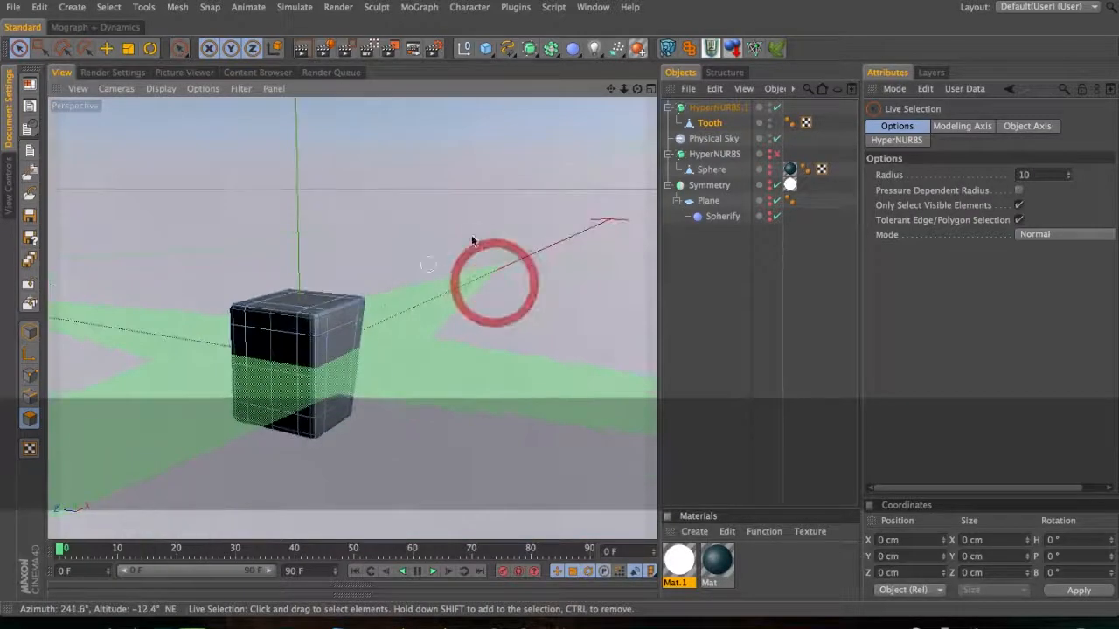
# - Rename HyperNURBS.1 as Tooth and move it to the end of the object hierarchy
pyautogui.click(724, 112)
pyautogui.press('Return')
pyautogui.write('T')
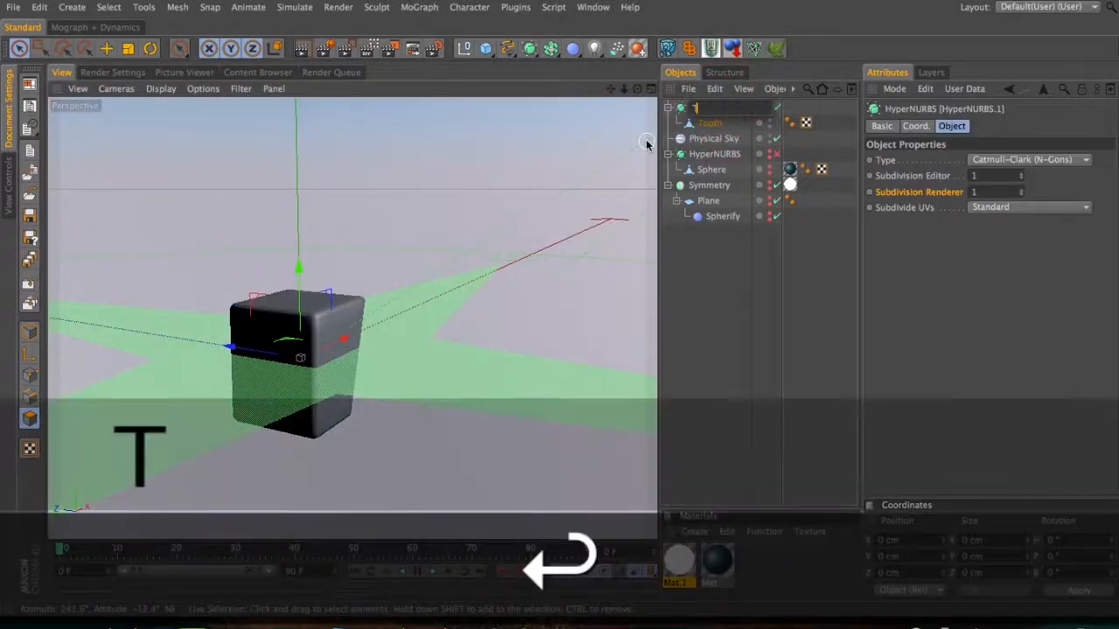
pyautogui.write('ooth')
pyautogui.press('Return')
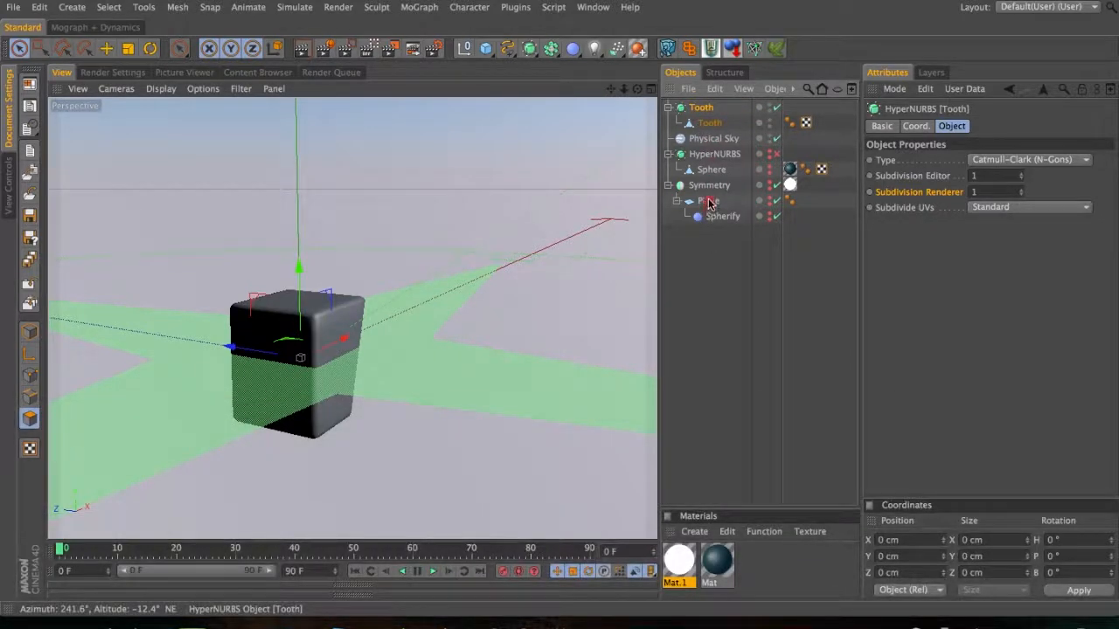
pyautogui.moveTo(701, 108); pyautogui.dragTo(697, 255)
# - Rename the Symmetry object and its child Plane as Eyes
pyautogui.click(669, 154)
pyautogui.doubleClick(711, 156)
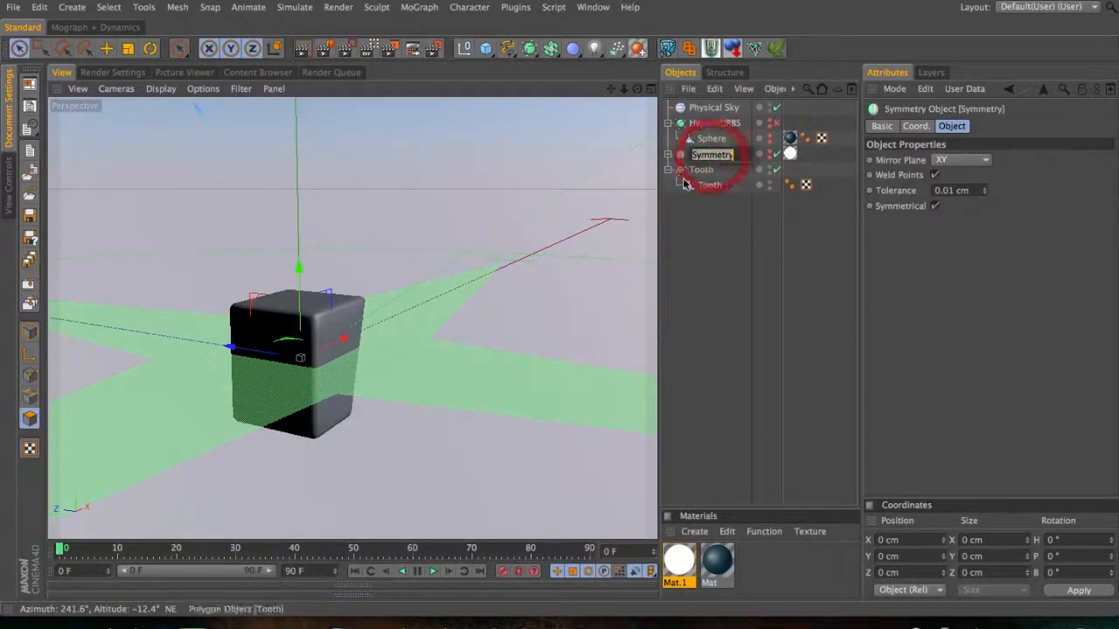
pyautogui.write('T')
pyautogui.press('BackSpace')
pyautogui.write('E')
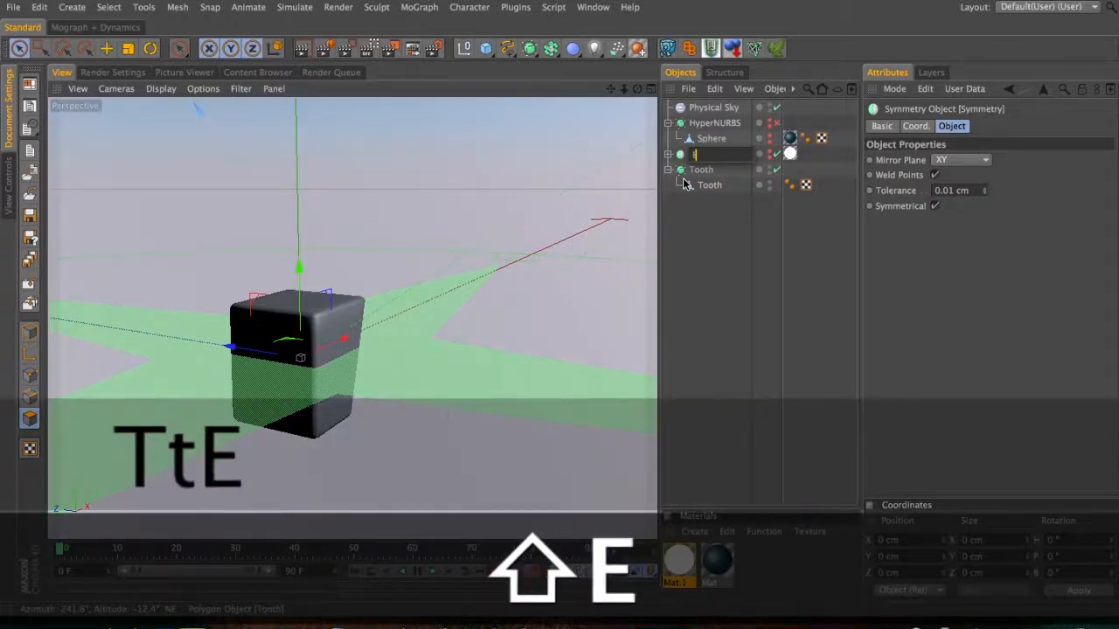
pyautogui.write('yes')
pyautogui.press('Return')
pyautogui.click(669, 154)
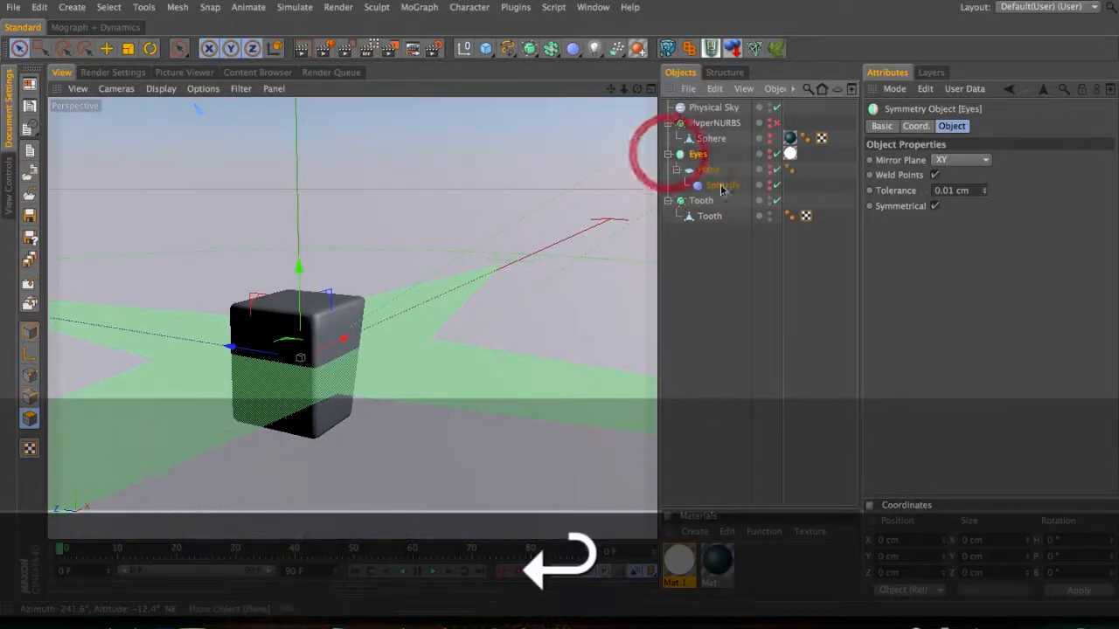
pyautogui.click(712, 170)
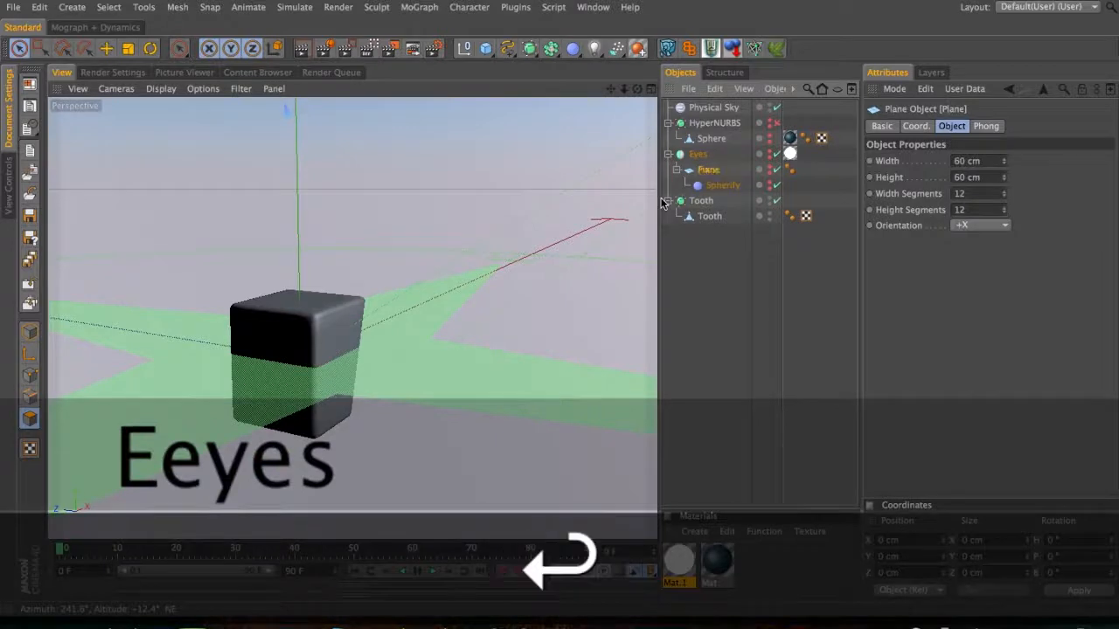
# - Rename the HyperNURBS object and its child Sphere as Character
pyautogui.doubleClick(714, 123)
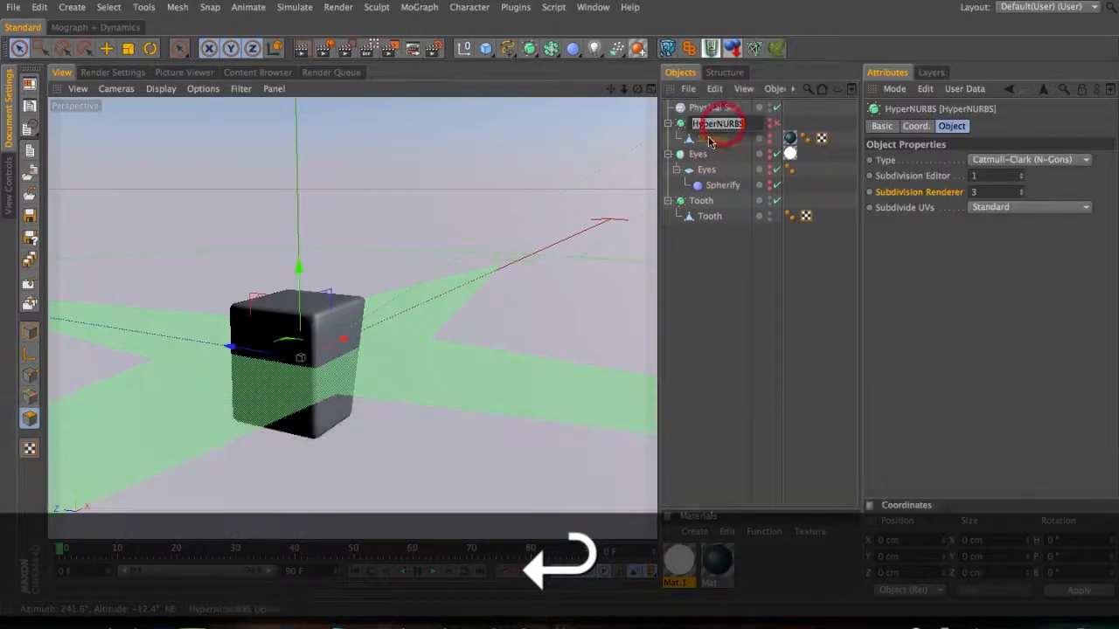
pyautogui.write('Character')
pyautogui.press('Down')
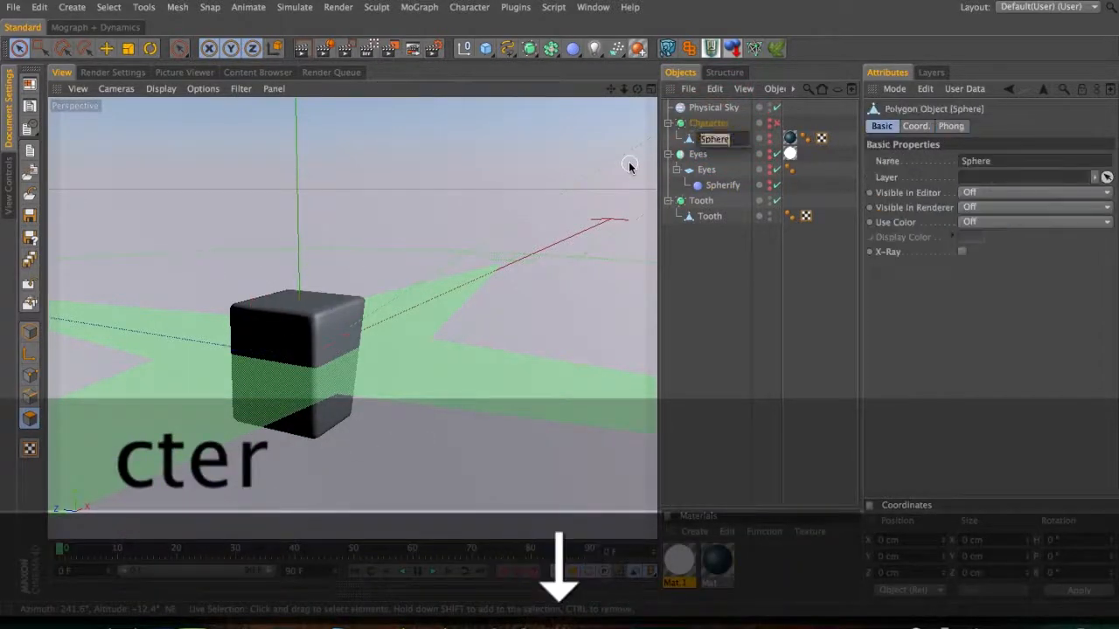
pyautogui.write('Character')
pyautogui.press('Return')
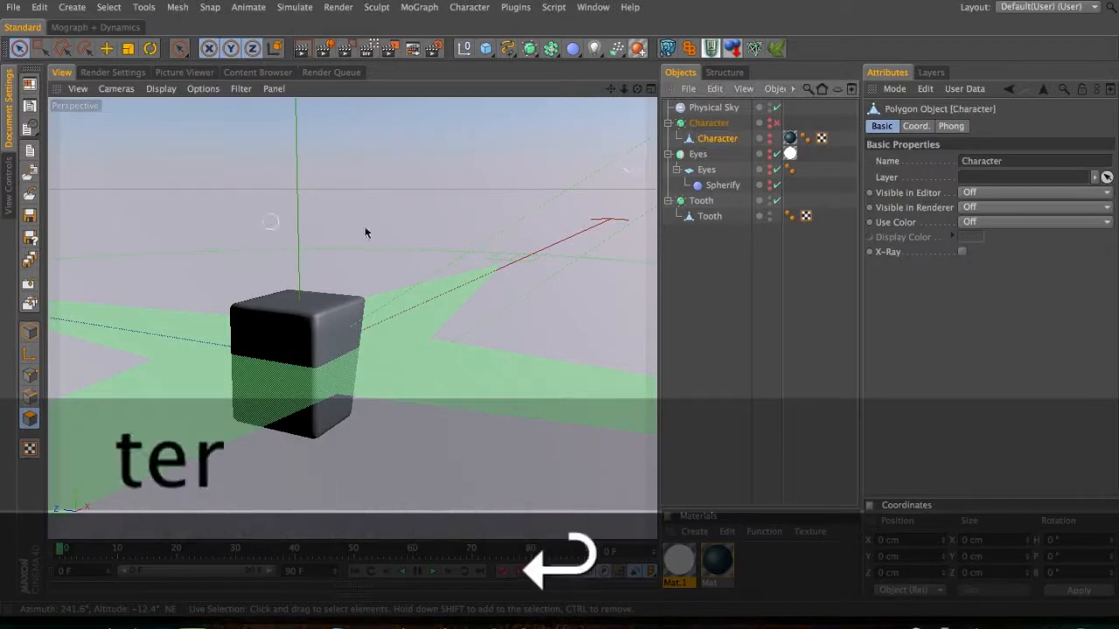
# - Collapse the Character, Eyes and Tooth hierarchies and group the three objects under a null
pyautogui.click(671, 137)
pyautogui.click(668, 123)
pyautogui.click(668, 139)
pyautogui.click(668, 154)
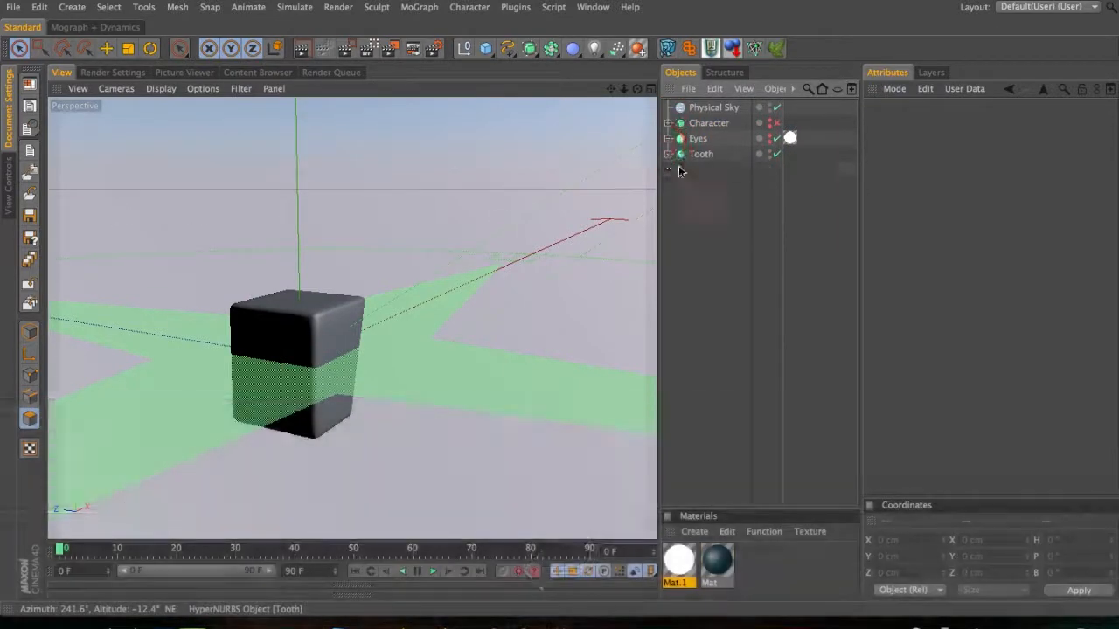
pyautogui.moveTo(700, 128); pyautogui.dragTo(700, 125)
pyautogui.click(700, 125)
pyautogui.hotkey('alt', 'g')
pyautogui.press('super+z')
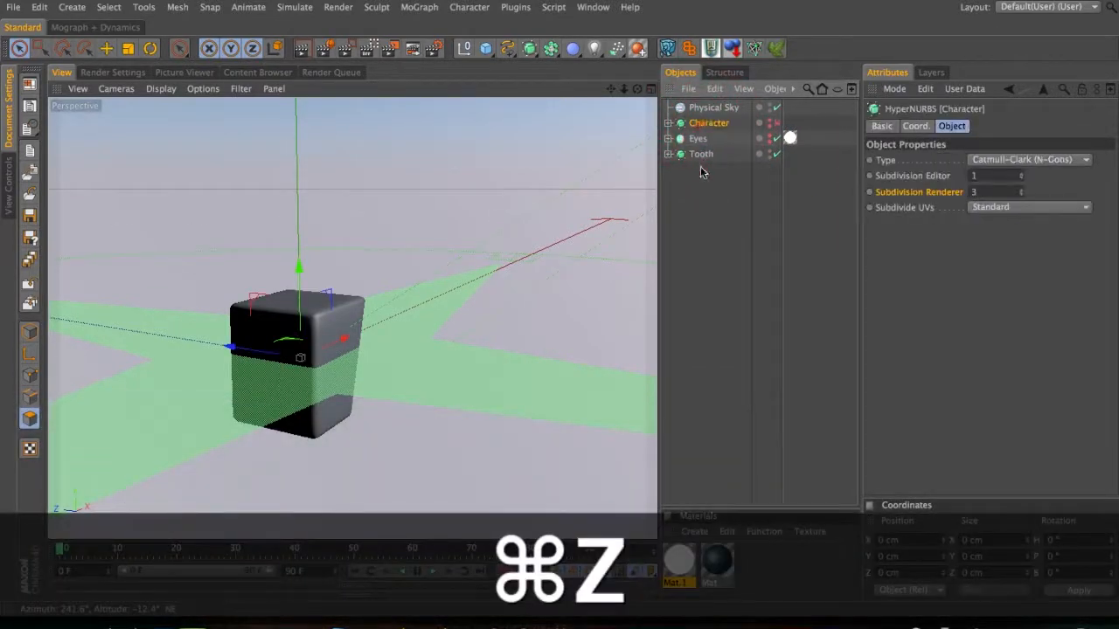
pyautogui.hotkey('alt', 'g')
# - Rename the new null group as Character
pyautogui.doubleClick(699, 123)
pyautogui.write('C')
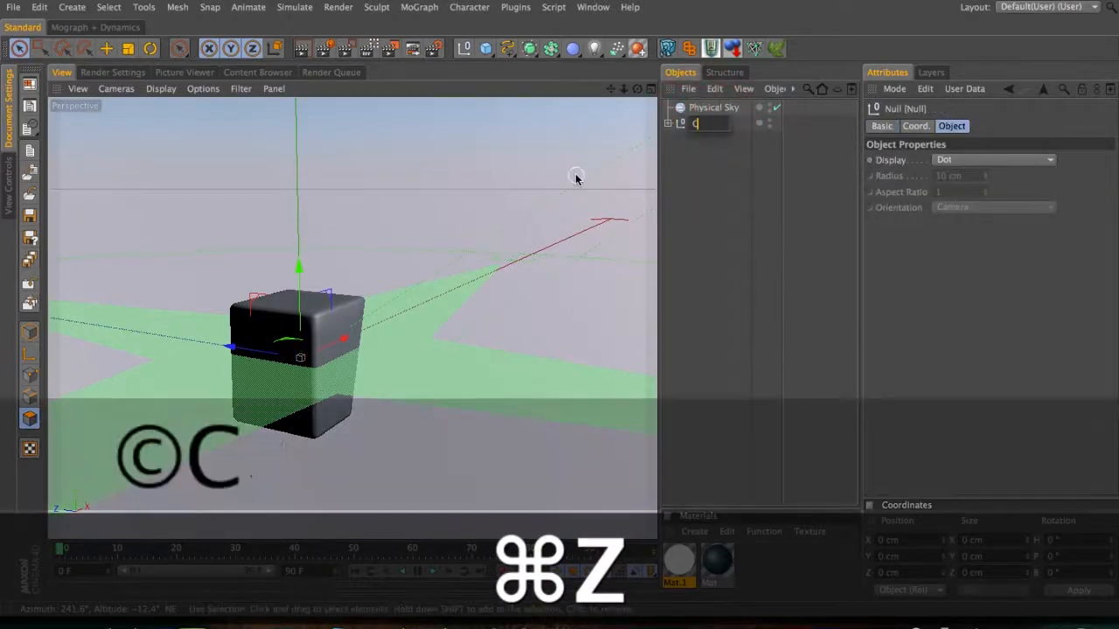
pyautogui.write('haracter')
pyautogui.press('Return')
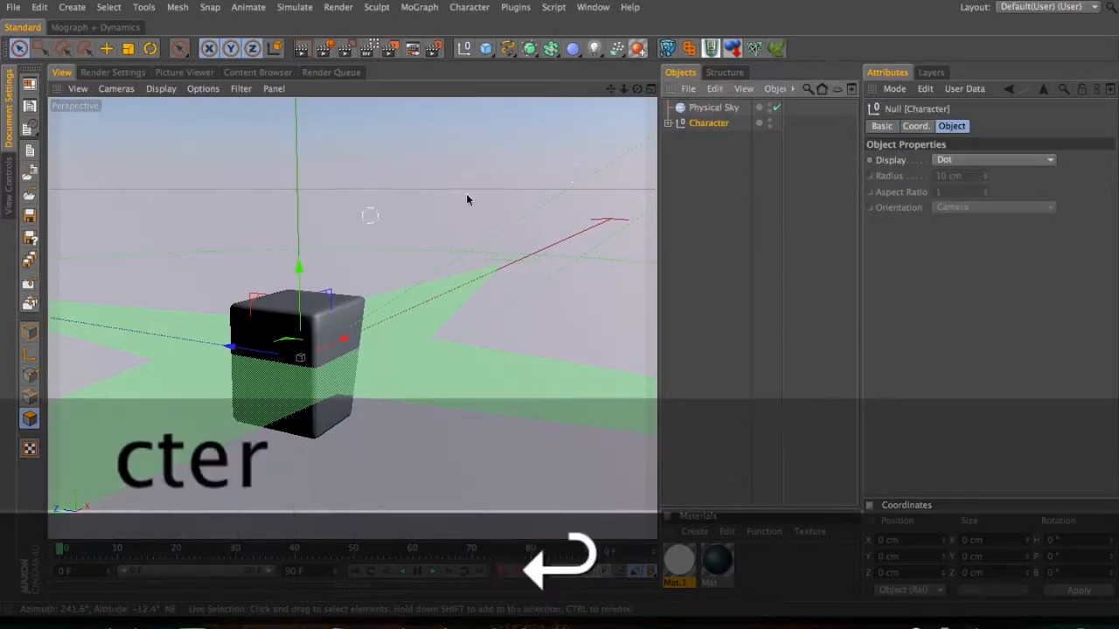
# - Expand the Character group and make the character body and the eyes with their children visible again
pyautogui.click(668, 123)
pyautogui.click(699, 200)
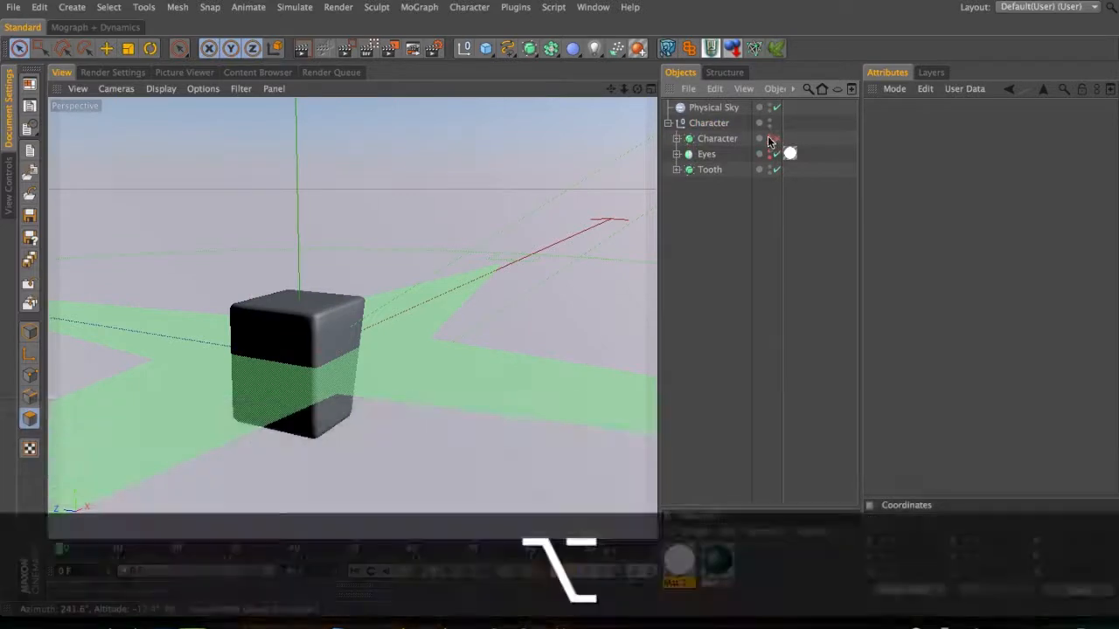
pyautogui.click(677, 140)
pyautogui.keyDown('alt'); pyautogui.moveTo(770, 152); pyautogui.dragTo(771, 214); pyautogui.keyUp('alt')
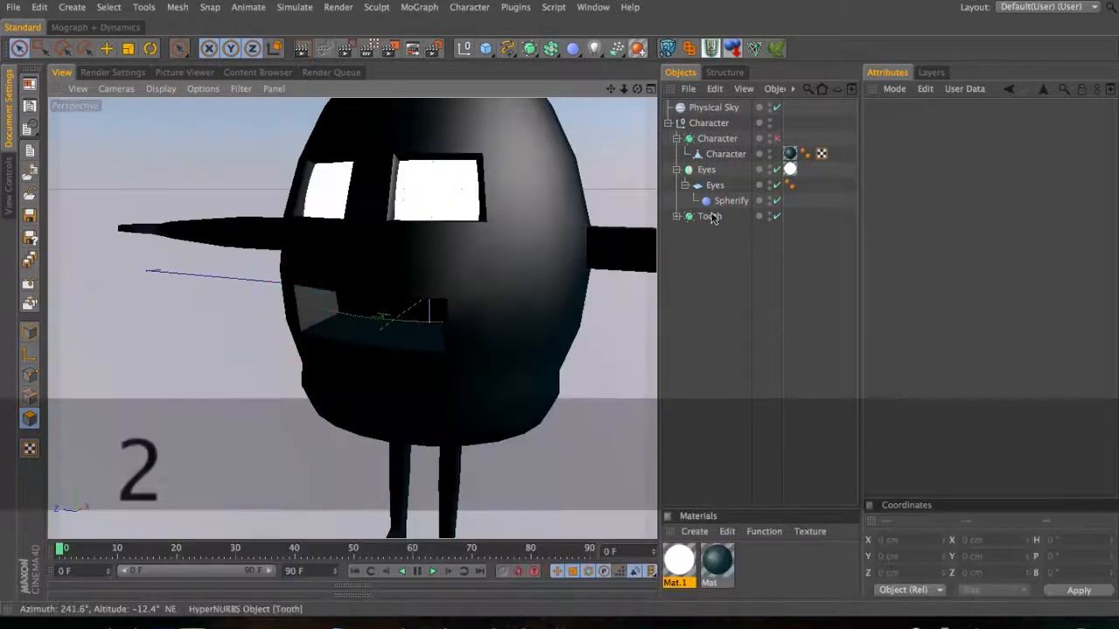
# - Move the Tooth HyperNURBS along the X axis into the mouth opening, to about X -106 cm
pyautogui.click(678, 217)
pyautogui.click(708, 217)
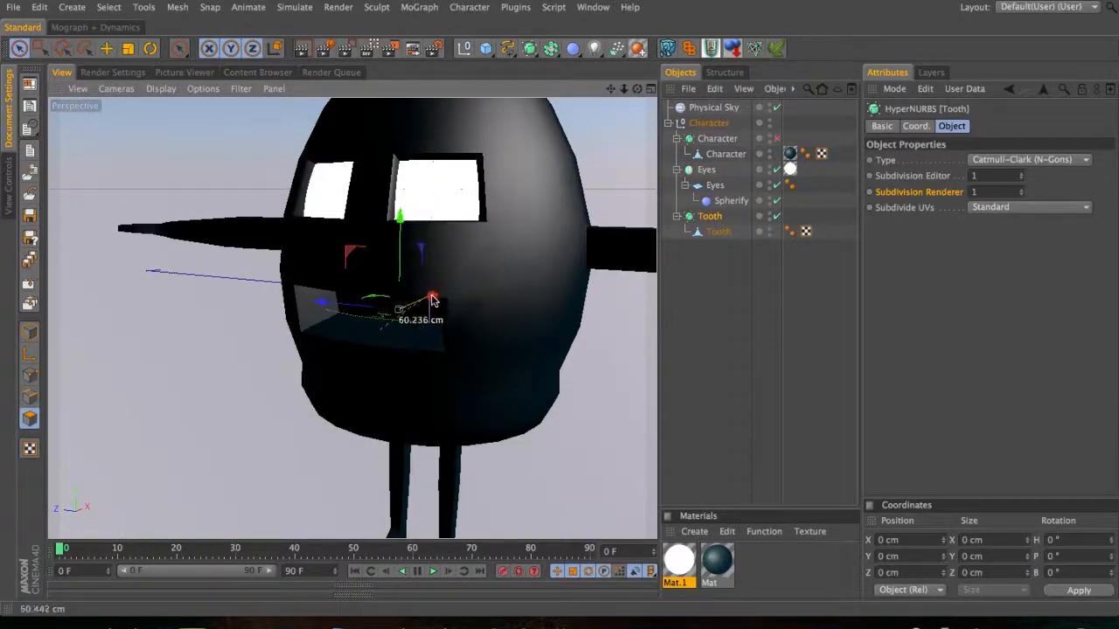
pyautogui.moveTo(409, 312); pyautogui.dragTo(410, 311)
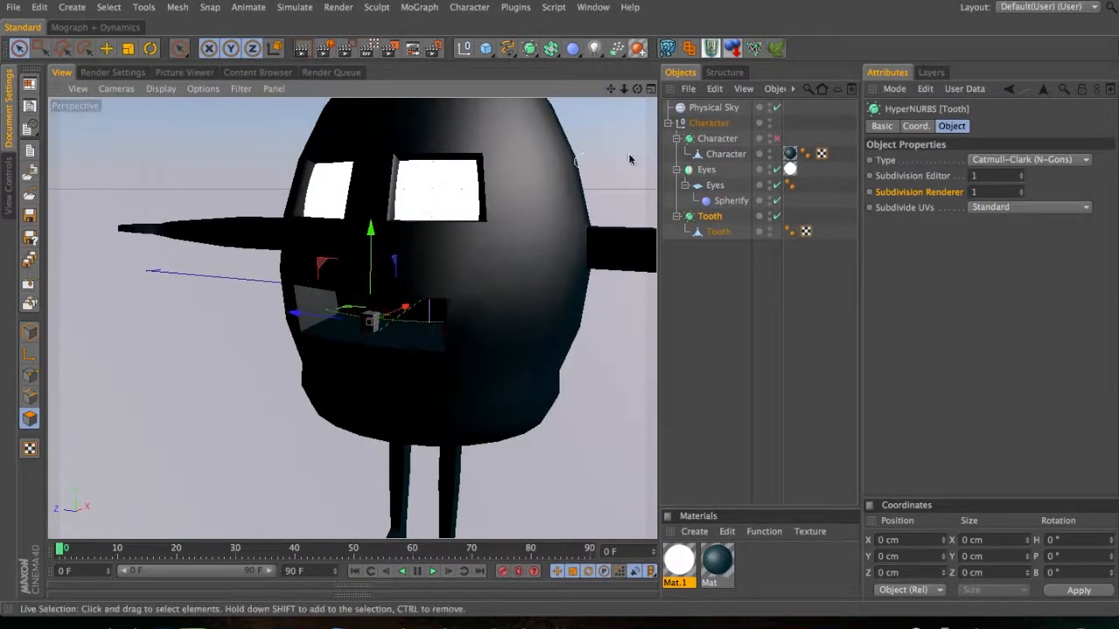
# - Scale the Tooth mesh in Model mode to about 10.9 × 12.7 × 10.6 cm and switch to the Move tool
pyautogui.click(699, 232)
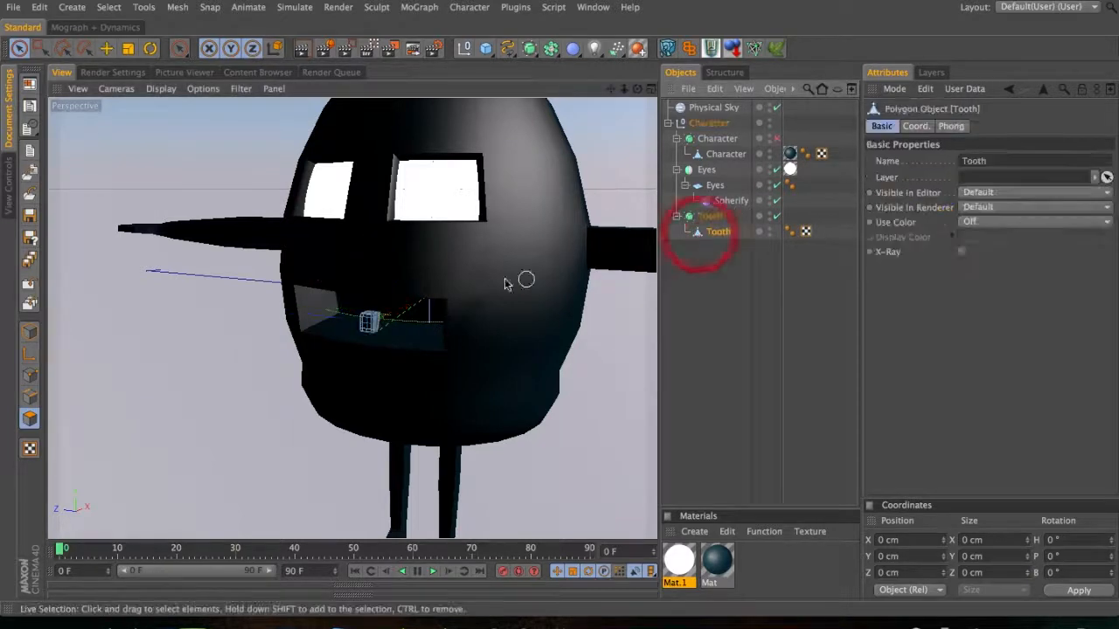
pyautogui.press('t')
pyautogui.click(30, 333)
pyautogui.moveTo(448, 327); pyautogui.dragTo(492, 317)
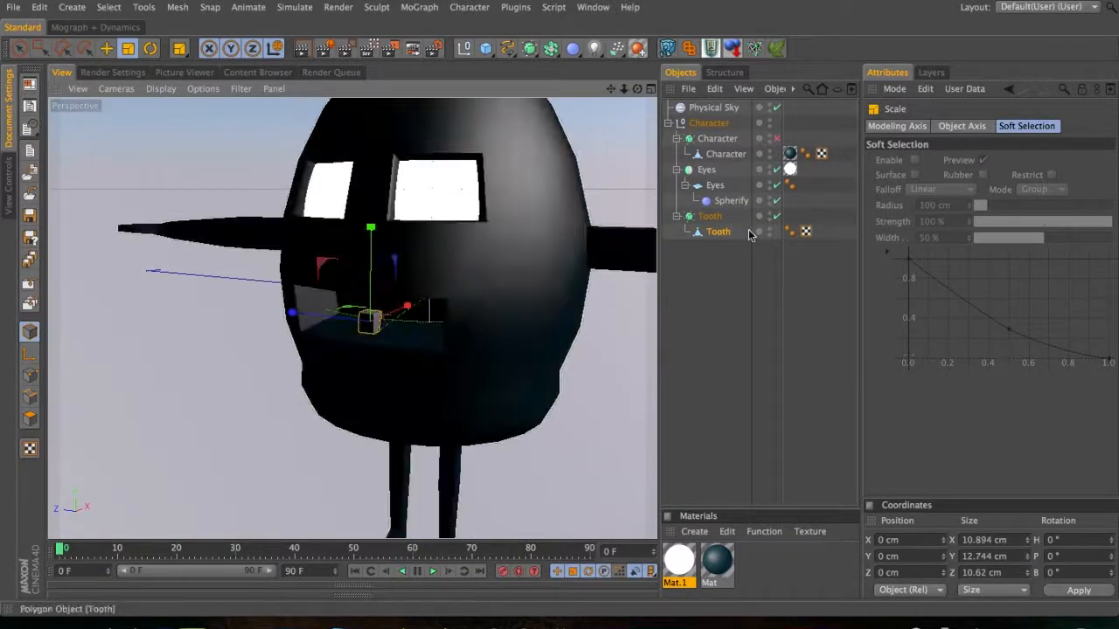
pyautogui.press('e')
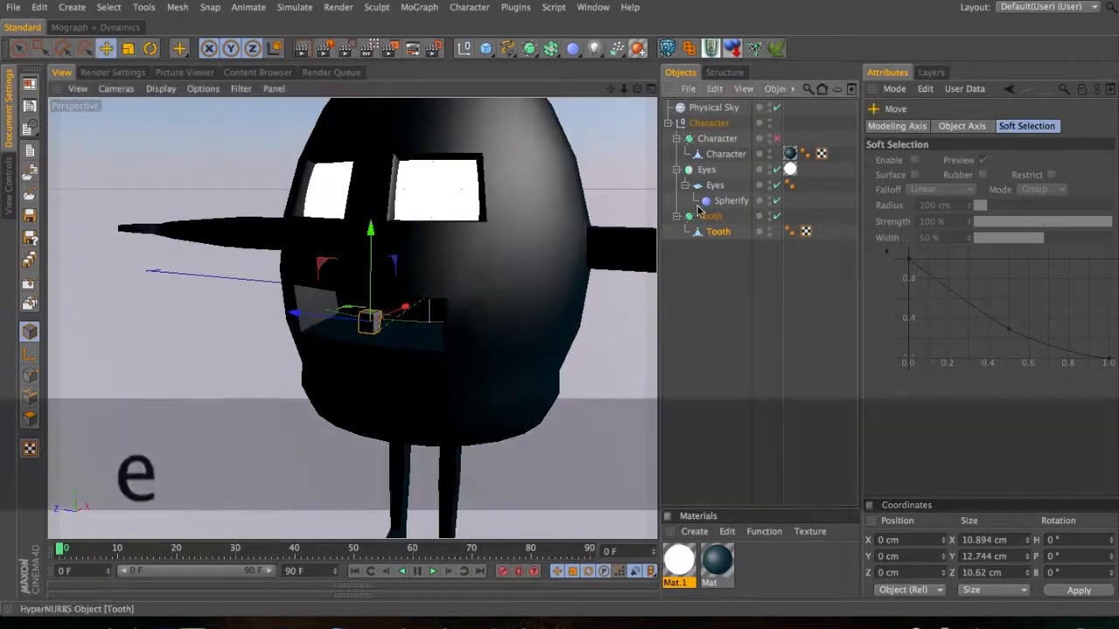
# - Delete the Physical Sky and toggle Enhanced OpenGL for the perspective view
pyautogui.click(761, 107)
pyautogui.press('Delete')
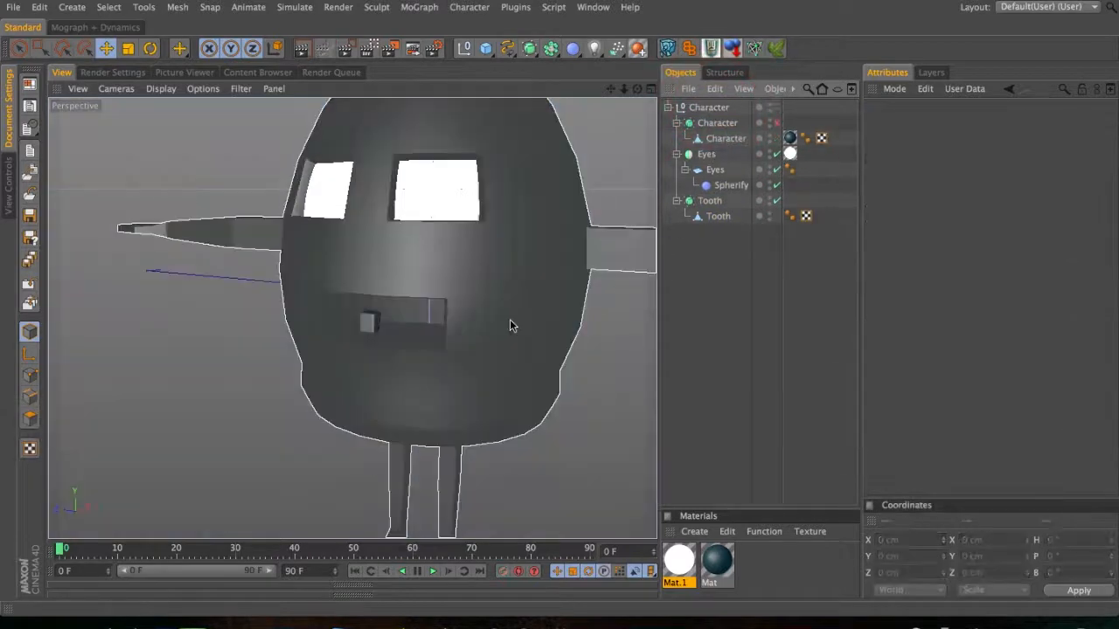
pyautogui.press('3')
pyautogui.moveTo(434, 287); pyautogui.dragTo(458, 270)
pyautogui.click(217, 92)
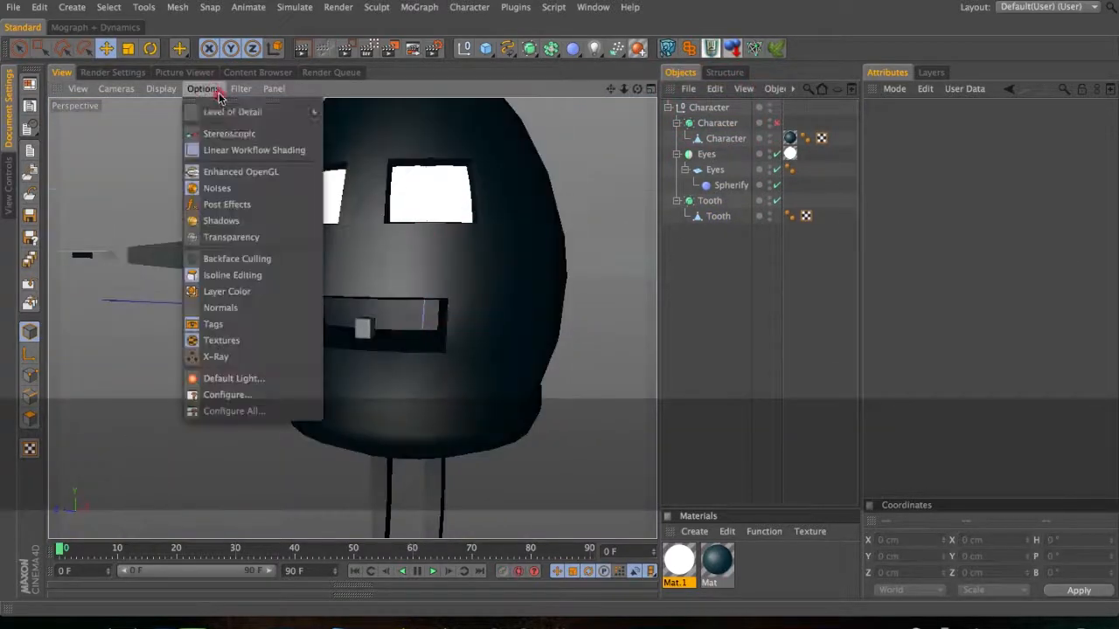
pyautogui.click(228, 167)
# - Raise the Tooth HyperNURBS to the mouth's upper edge and set its Y position to 14 cm
pyautogui.press('3')
pyautogui.moveTo(399, 330); pyautogui.dragTo(454, 310)
pyautogui.press('2')
pyautogui.press('3')
pyautogui.click(708, 201)
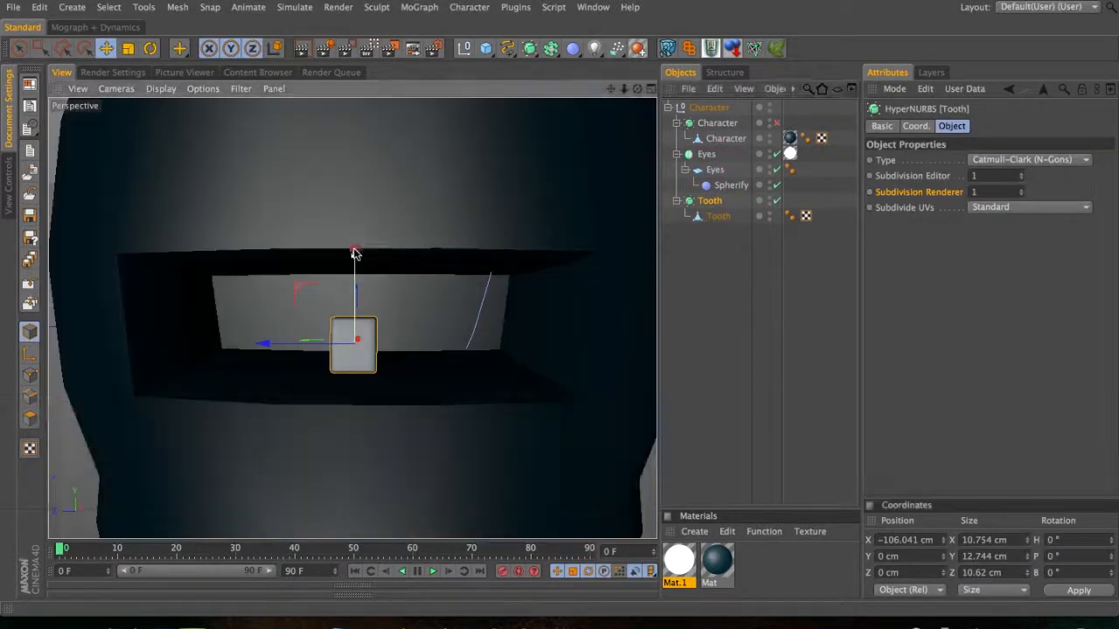
pyautogui.moveTo(355, 252); pyautogui.dragTo(356, 185)
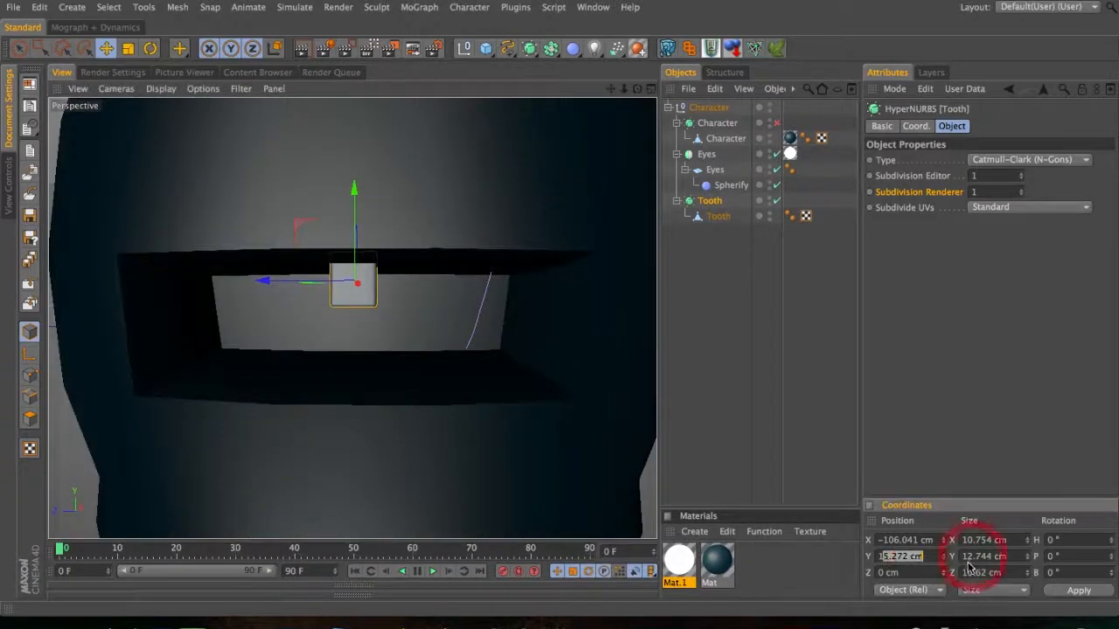
pyautogui.write('14')
pyautogui.press('Return')
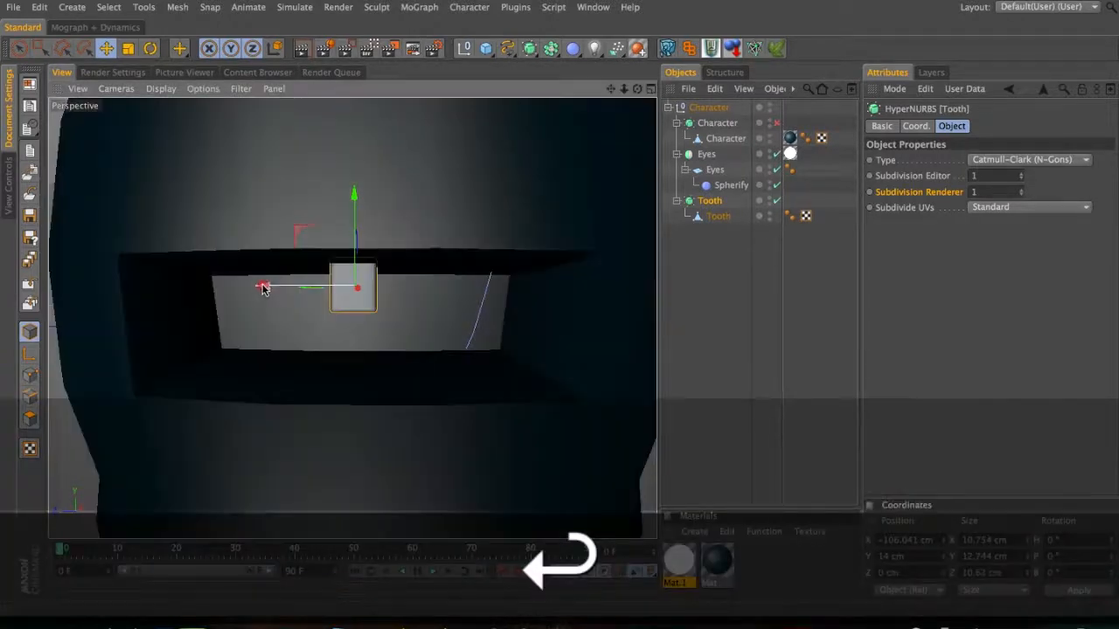
# - Try shifting the Tooth HyperNURBS about 3.4 cm sideways along the Z axis and undo the shift
pyautogui.moveTo(267, 288)
pyautogui.mouseDown()
pyautogui.moveTo(289, 288)
pyautogui.moveTo(275, 288)
pyautogui.mouseUp()
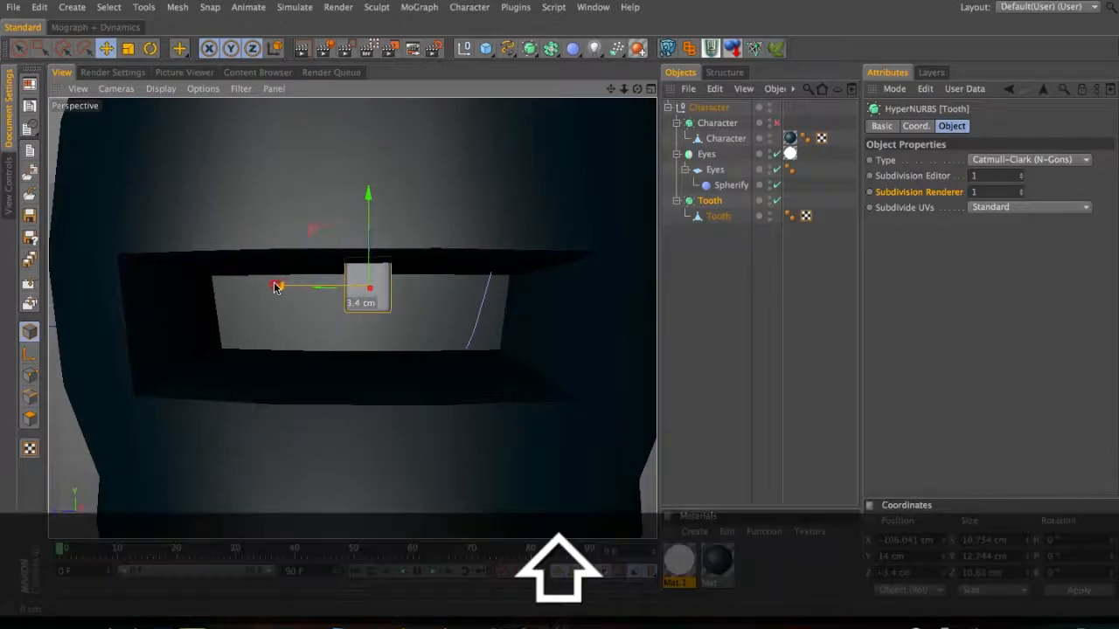
pyautogui.press('super+z')
pyautogui.press('super+z')
pyautogui.press('super+z')
pyautogui.press('super+z')
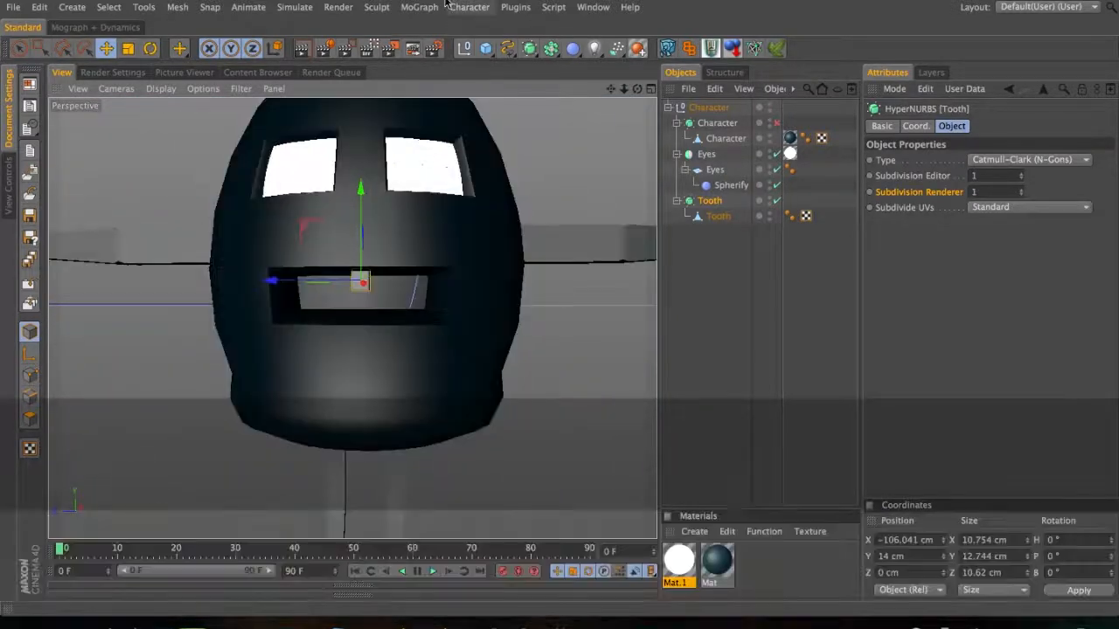
pyautogui.click(453, 7)
pyautogui.click(479, 22)
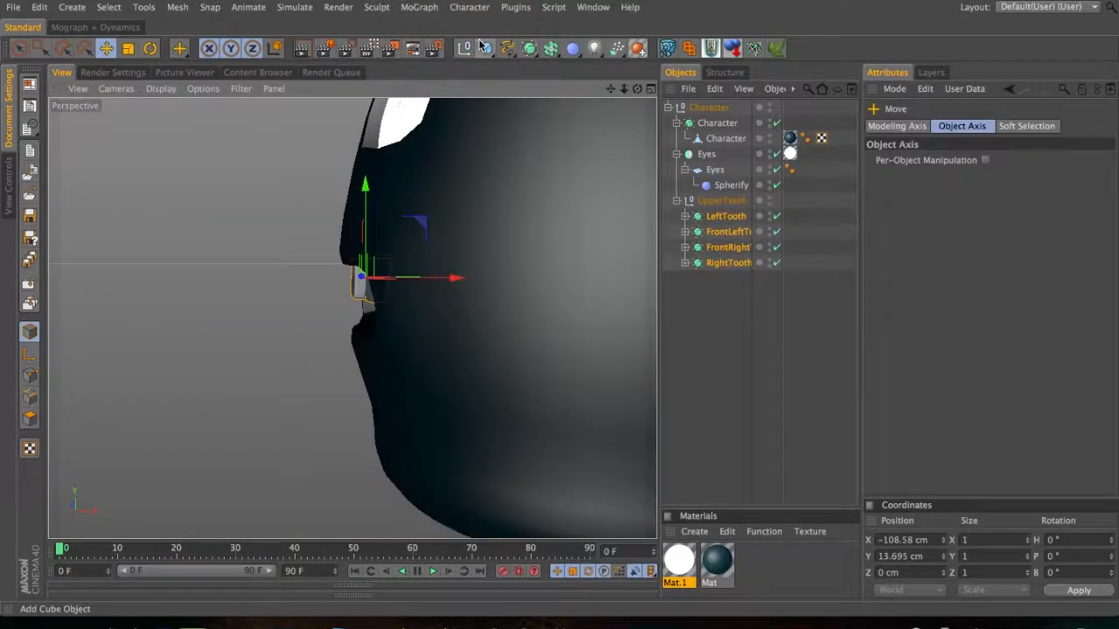
# - Examine the four upper teeth in the mouth from the side and front, selecting each tooth in turn
pyautogui.press('3')
pyautogui.moveTo(392, 315); pyautogui.dragTo(619, 319)
pyautogui.press('2')
pyautogui.moveTo(242, 294)
pyautogui.mouseDown()
pyautogui.moveTo(303, 291)
pyautogui.moveTo(187, 280)
pyautogui.moveTo(271, 198)
pyautogui.moveTo(427, 309)
pyautogui.moveTo(435, 301)
pyautogui.mouseUp()
pyautogui.press('3')
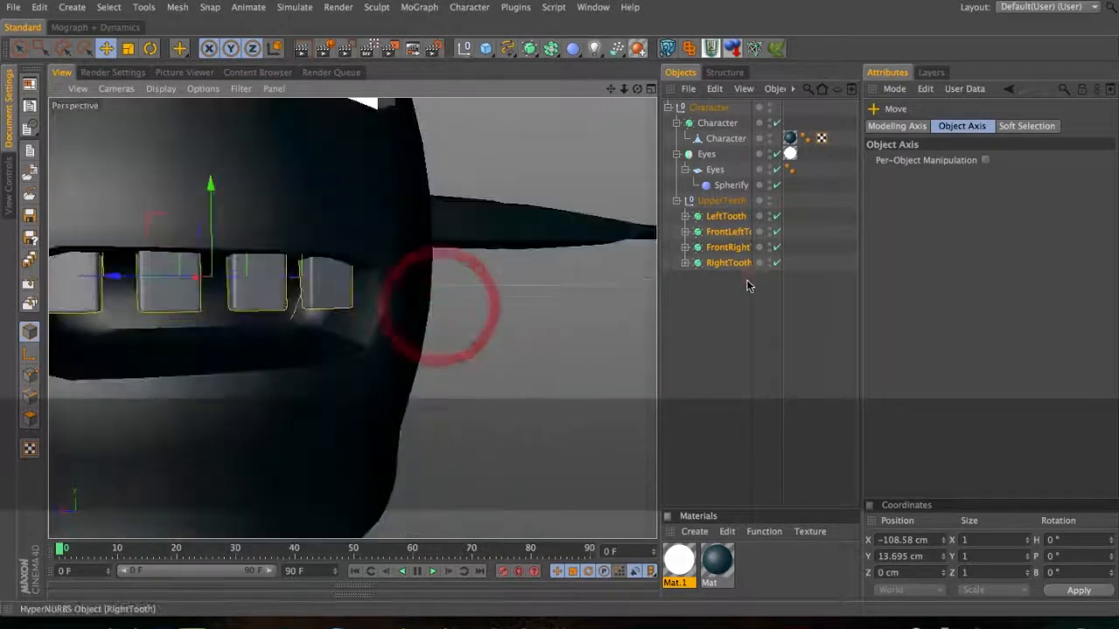
pyautogui.click(743, 282)
pyautogui.click(719, 217)
pyautogui.click(719, 231)
pyautogui.click(720, 248)
pyautogui.click(724, 263)
# - Try scaling the two front teeth along the X axis and undo the scaling
pyautogui.press('3')
pyautogui.moveTo(276, 313); pyautogui.dragTo(360, 302)
pyautogui.press('1')
pyautogui.click(361, 300)
pyautogui.keyDown('shift'); pyautogui.click(431, 301); pyautogui.keyUp('shift')
pyautogui.press('3')
pyautogui.moveTo(435, 267); pyautogui.dragTo(301, 267)
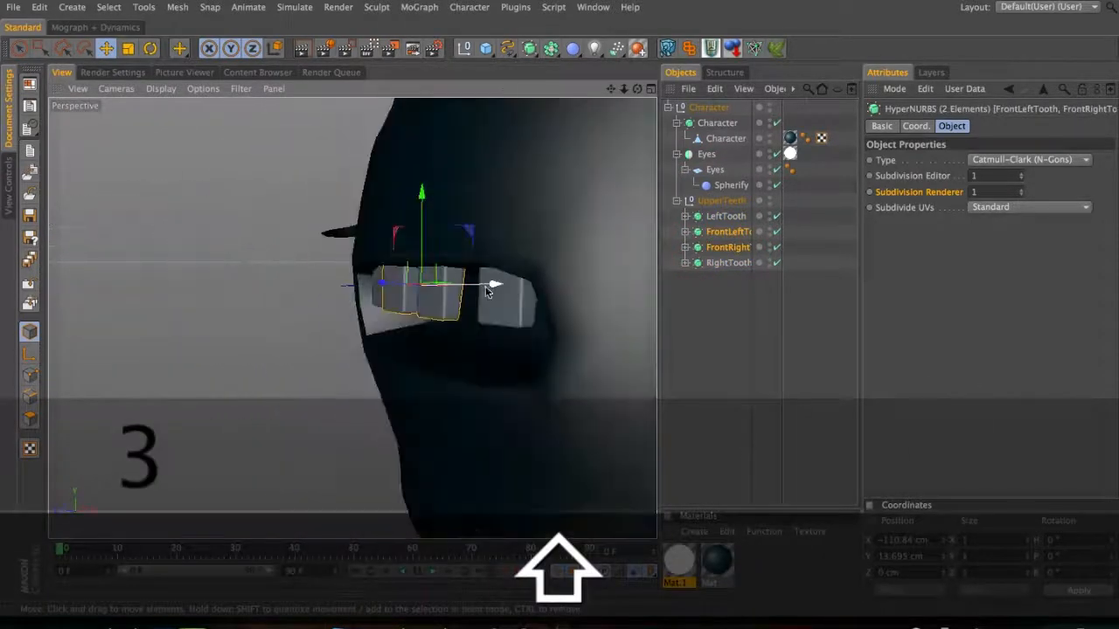
pyautogui.press('t')
pyautogui.moveTo(497, 286); pyautogui.dragTo(695, 277)
pyautogui.press('super+z')
# - Check the placement of LeftTooth and RightTooth by selecting them together and individually, and clear the selection
pyautogui.press('3')
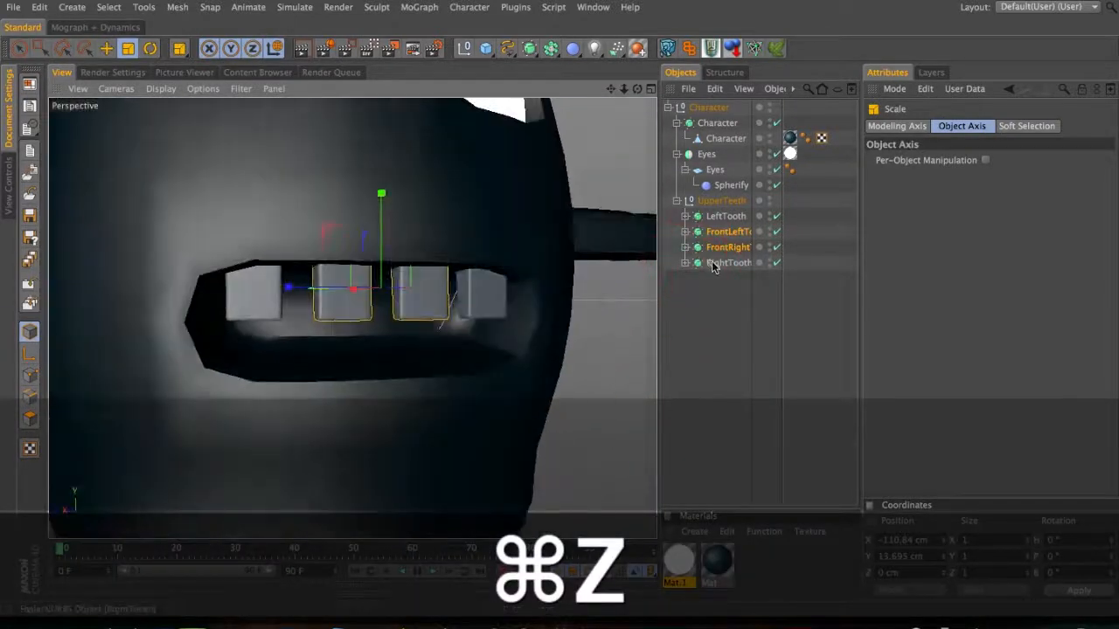
pyautogui.click(715, 263)
pyautogui.keyDown('super'); pyautogui.click(726, 216); pyautogui.keyUp('super')
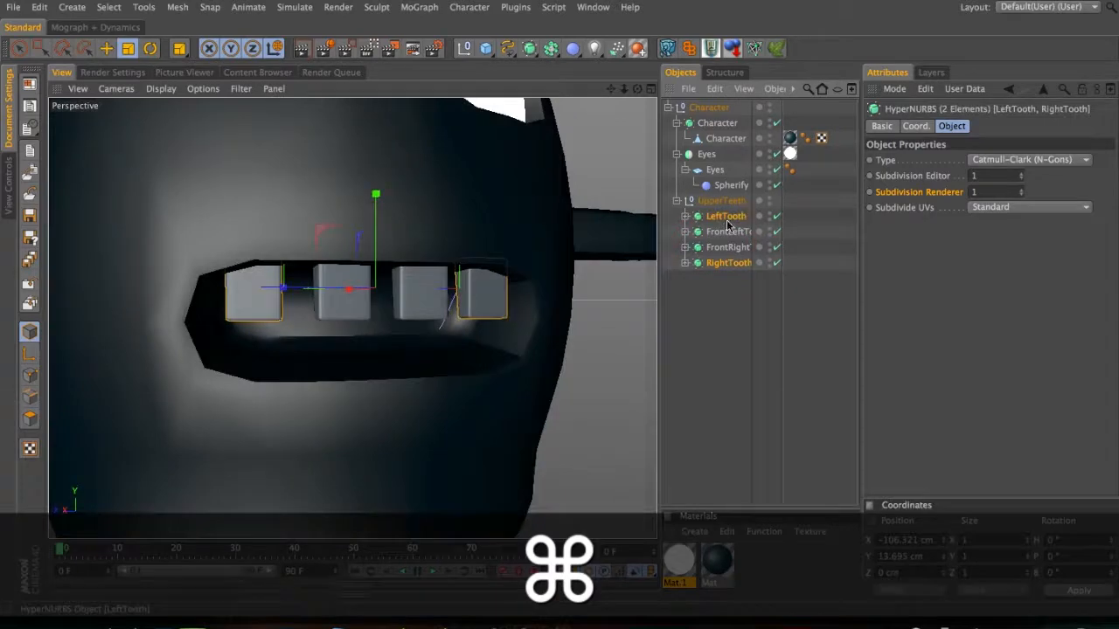
pyautogui.click(693, 304)
pyautogui.click(715, 264)
pyautogui.click(724, 216)
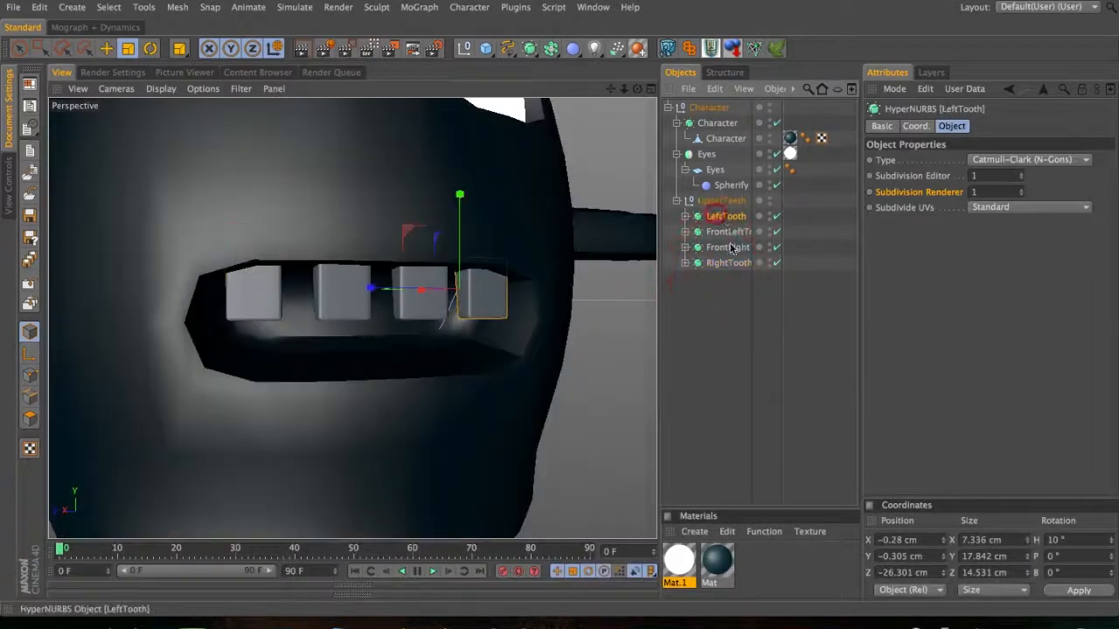
pyautogui.click(717, 299)
# - Examine the row of upper teeth and the whole character from several angles and distances
pyautogui.press('3')
pyautogui.moveTo(492, 274); pyautogui.dragTo(626, 295)
pyautogui.press('2')
pyautogui.press('3')
pyautogui.press('2')
pyautogui.moveTo(425, 293); pyautogui.dragTo(376, 297)
pyautogui.press('3')
pyautogui.moveTo(417, 309); pyautogui.dragTo(315, 295)
pyautogui.press('2')
pyautogui.press('3')
pyautogui.moveTo(396, 291); pyautogui.dragTo(320, 294)
pyautogui.press('3')
pyautogui.moveTo(443, 279); pyautogui.dragTo(350, 290)
pyautogui.press('1')
pyautogui.moveTo(418, 306); pyautogui.dragTo(354, 300)
pyautogui.press('2')
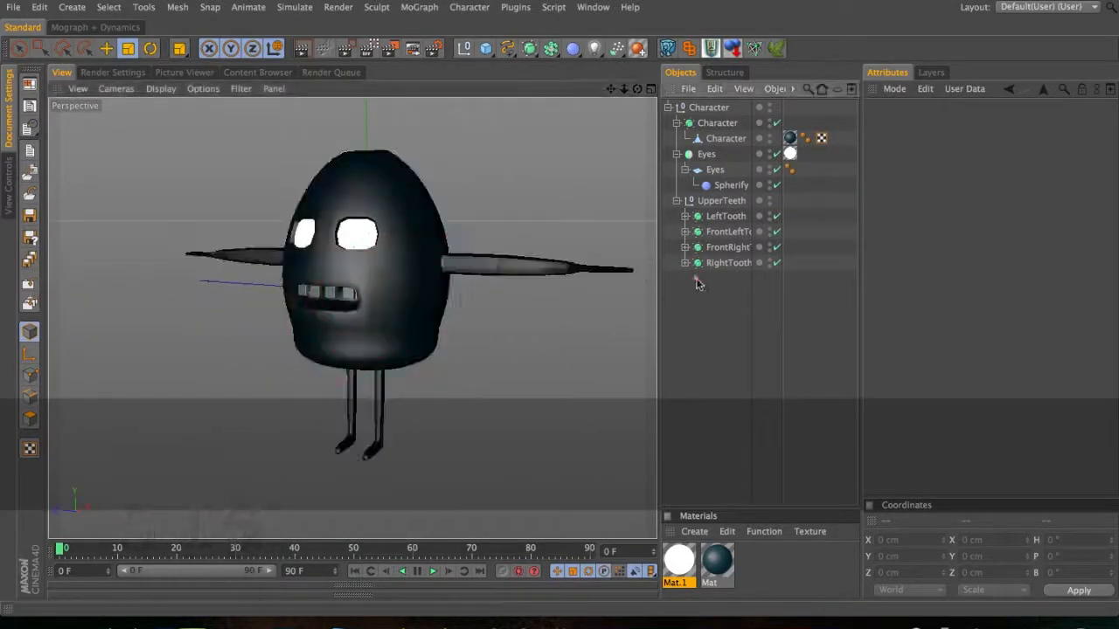
# - Collapse the Character body, Eyes and UpperTeeth hierarchies inside the main Character group
pyautogui.click(676, 201)
pyautogui.click(684, 169)
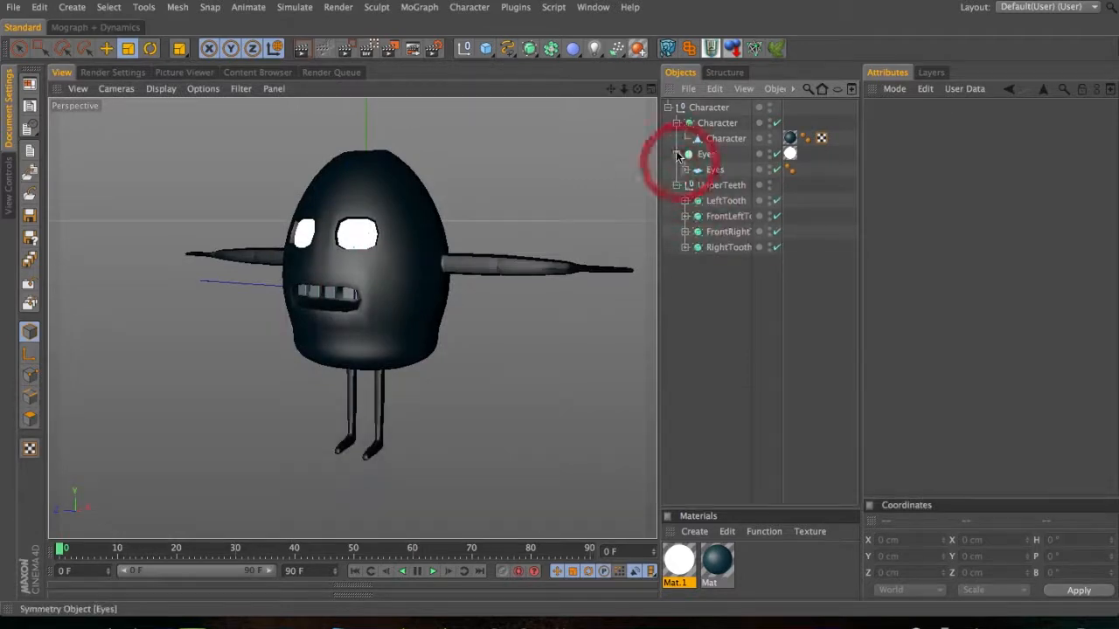
pyautogui.click(676, 122)
pyautogui.click(676, 154)
pyautogui.click(679, 214)
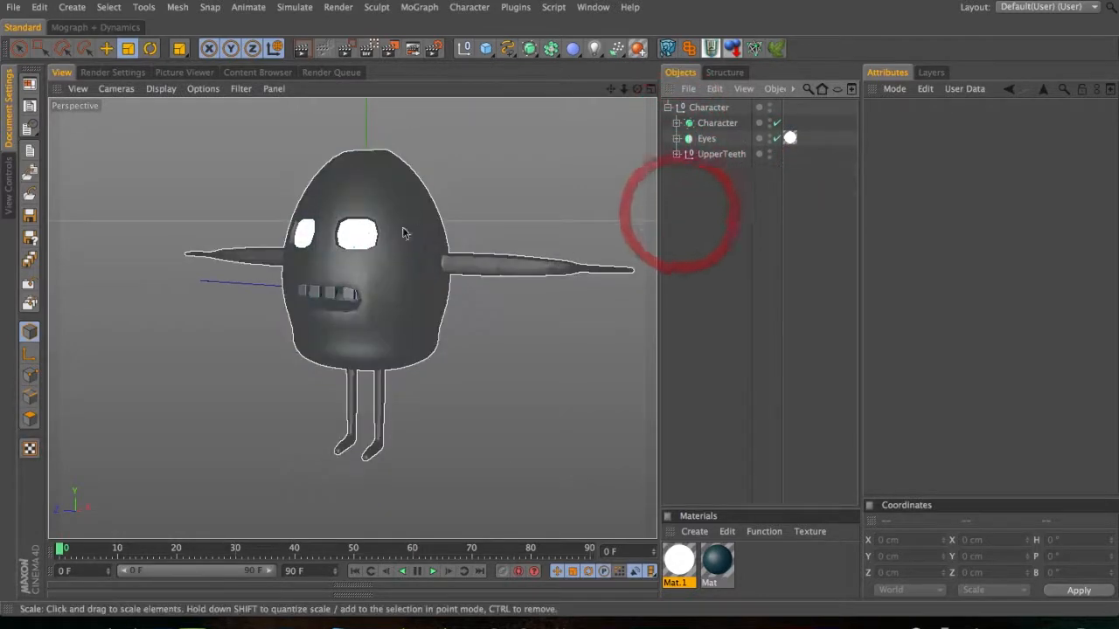
# - Create a new material and name it Teeth
pyautogui.press('3')
pyautogui.moveTo(421, 297); pyautogui.dragTo(548, 294)
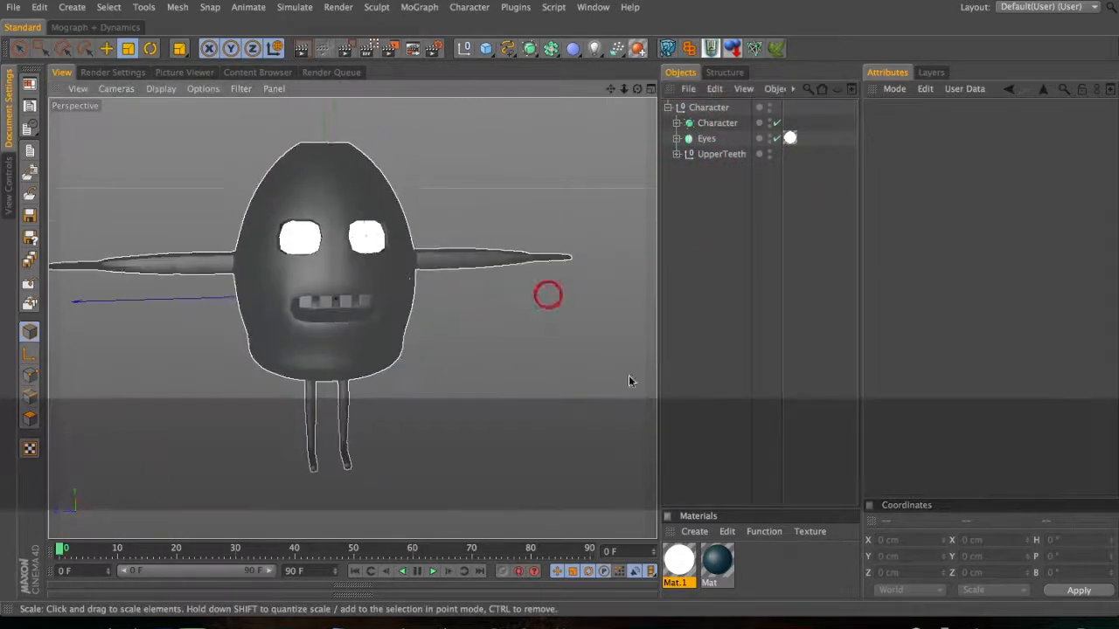
pyautogui.click(760, 571)
pyautogui.doubleClick(748, 567)
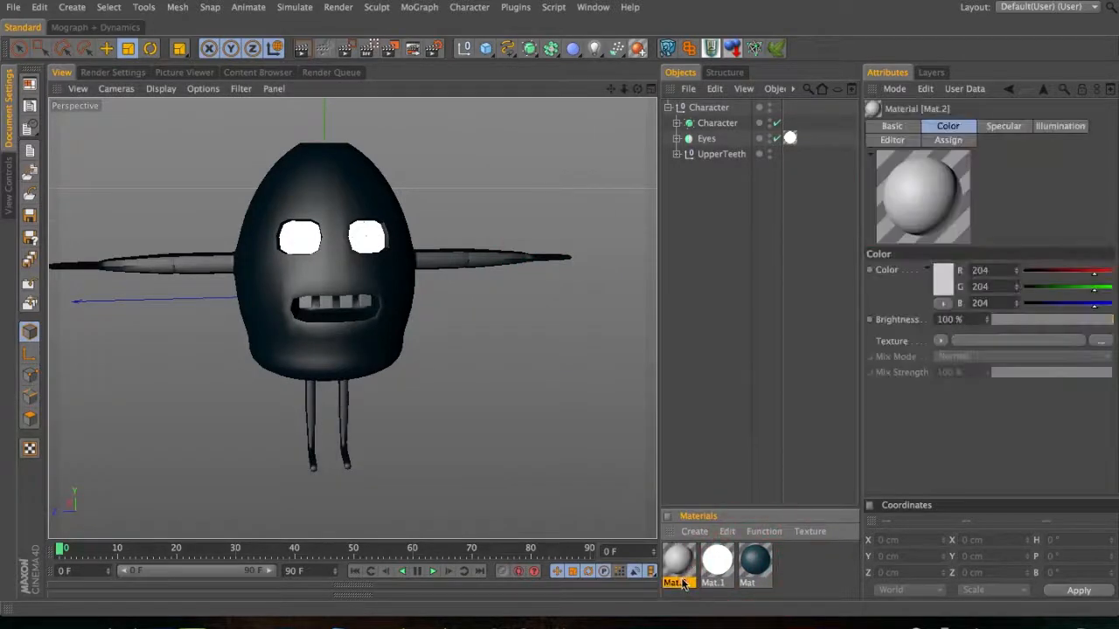
pyautogui.doubleClick(682, 583)
pyautogui.write('Teeth')
pyautogui.press('Return')
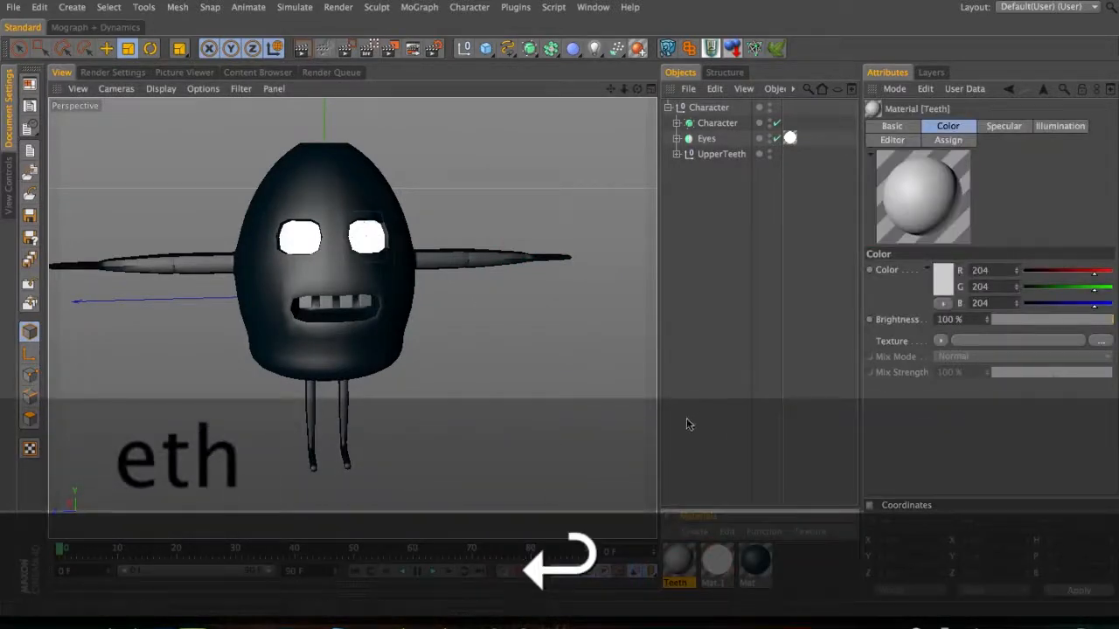
# - Rename the white luminous material Mat.1 as Eyes
pyautogui.doubleClick(717, 583)
pyautogui.write('Eyes')
pyautogui.press('Return')
# - Apply the Teeth material to the meshes inside the four tooth objects of the UpperTeeth group
pyautogui.click(675, 154)
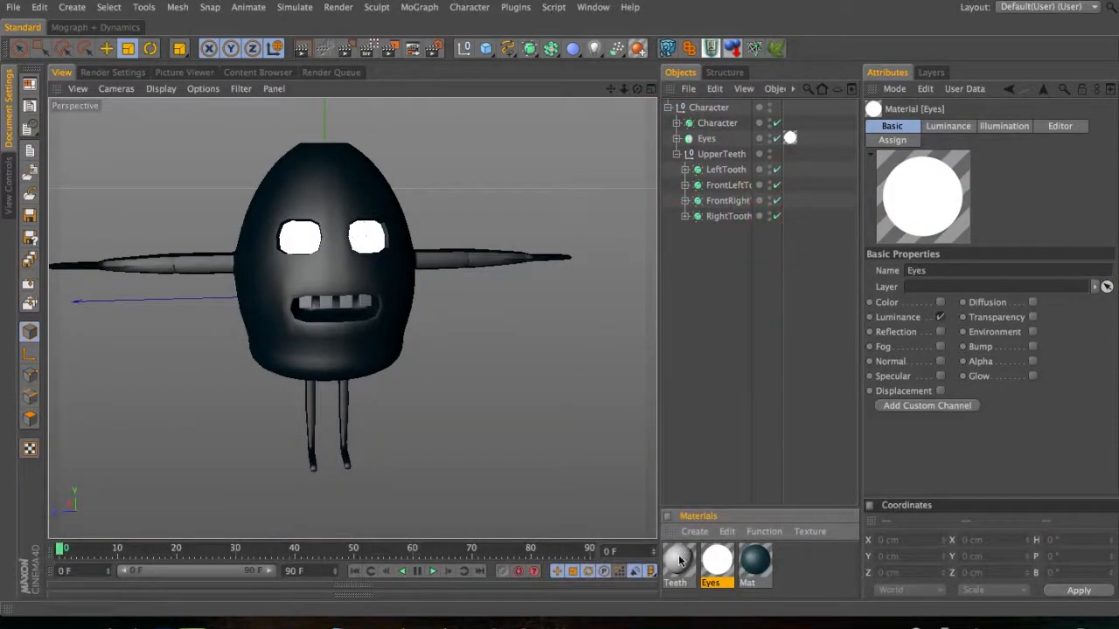
pyautogui.moveTo(736, 217); pyautogui.dragTo(732, 230)
pyautogui.click(685, 217)
pyautogui.click(686, 201)
pyautogui.click(687, 170)
pyautogui.click(687, 200)
pyautogui.keyDown('super'); pyautogui.moveTo(793, 277); pyautogui.dragTo(767, 200); pyautogui.keyUp('super')
# - Collapse the four tooth objects in UpperTeeth and select the Teeth material
pyautogui.click(686, 169)
pyautogui.click(686, 184)
pyautogui.click(685, 200)
pyautogui.click(685, 216)
pyautogui.click(679, 562)
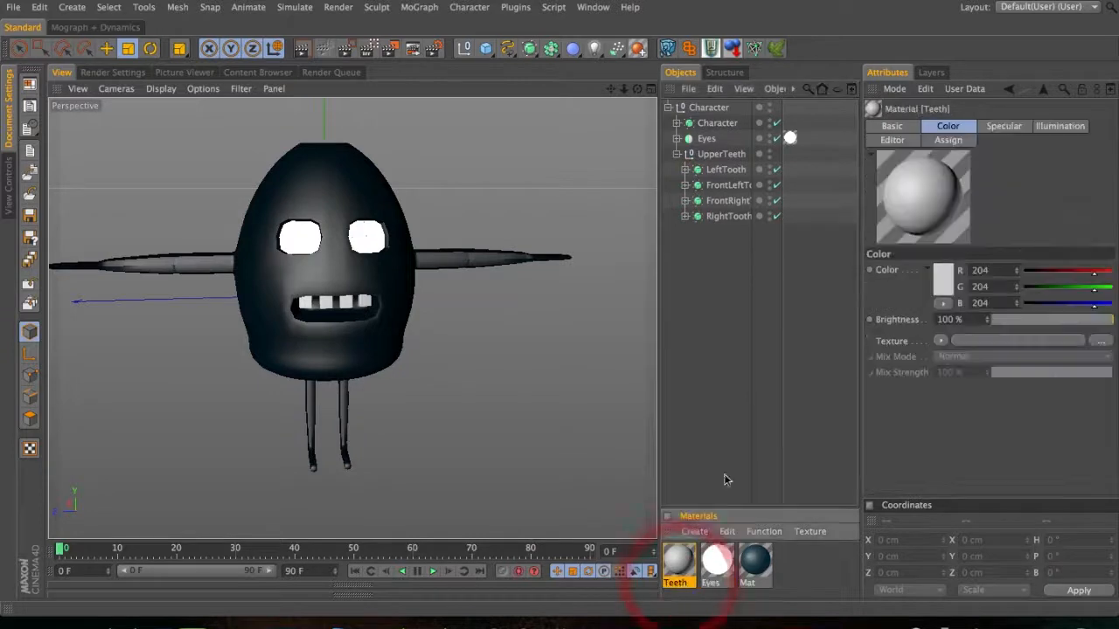
# - Enable the Reflection channel on the Teeth material with a brightness of 10%
pyautogui.click(892, 125)
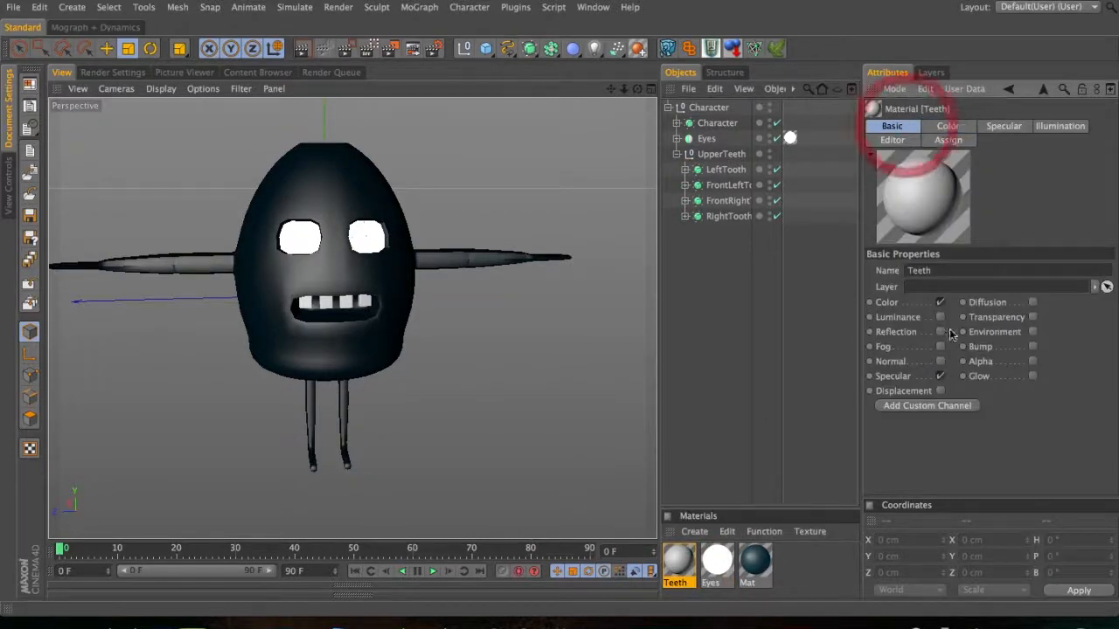
pyautogui.click(948, 329)
pyautogui.click(1003, 126)
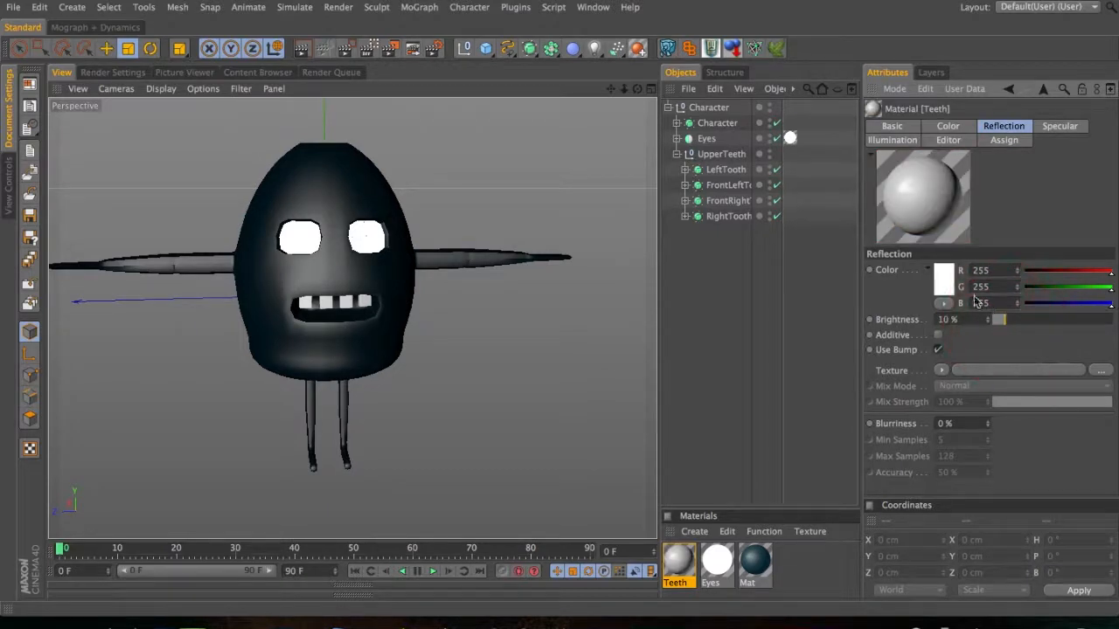
# - Collapse the UpperTeeth group and save the project under the new name 3 in the Cinema4D folder
pyautogui.click(754, 259)
pyautogui.click(684, 205)
pyautogui.press('super+s')
pyautogui.press('3')
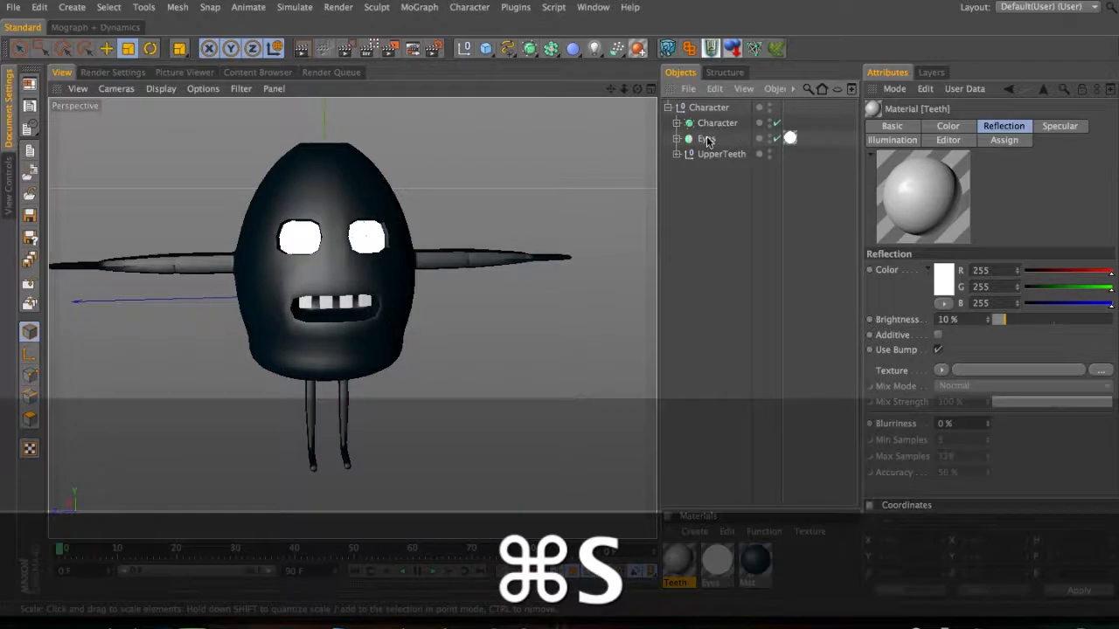
pyautogui.click(677, 124)
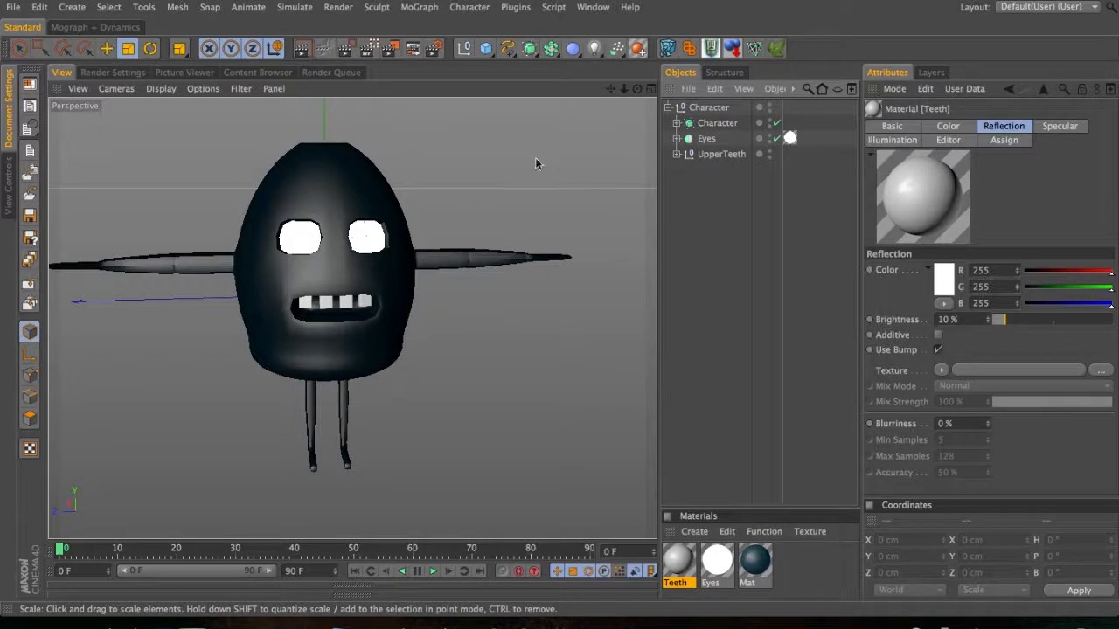
pyautogui.press('super+shift+s')
pyautogui.write('3')
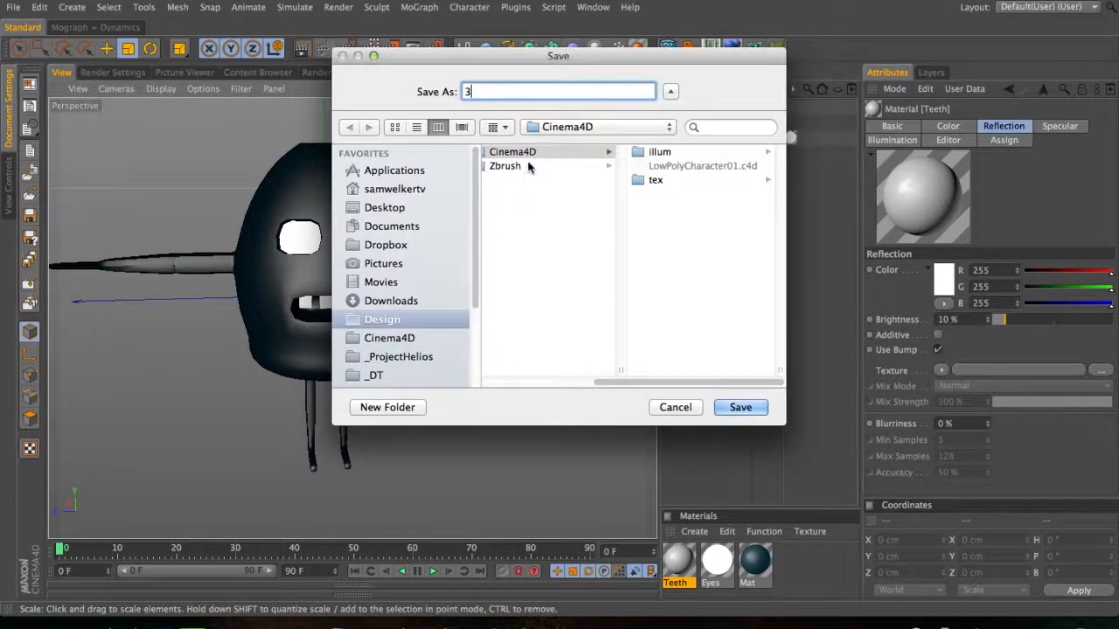
pyautogui.click(741, 407)
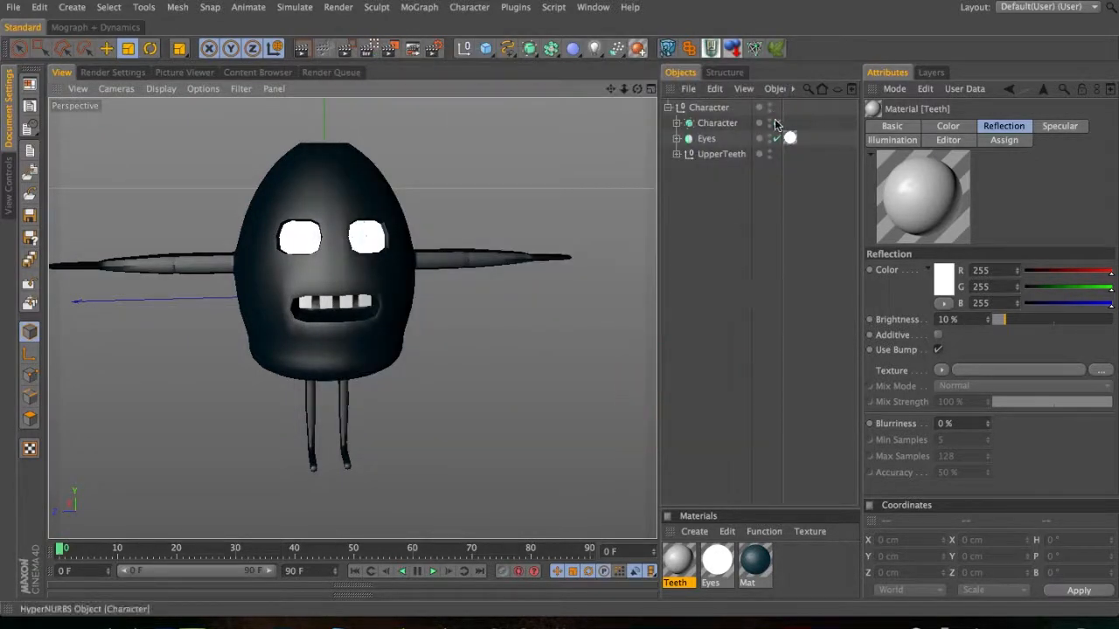
# - Set the editor subdivision of the Character HyperNURBS to 0, switching the generator off and back on
pyautogui.click(769, 120)
pyautogui.click(769, 119)
pyautogui.click(770, 120)
pyautogui.click(776, 123)
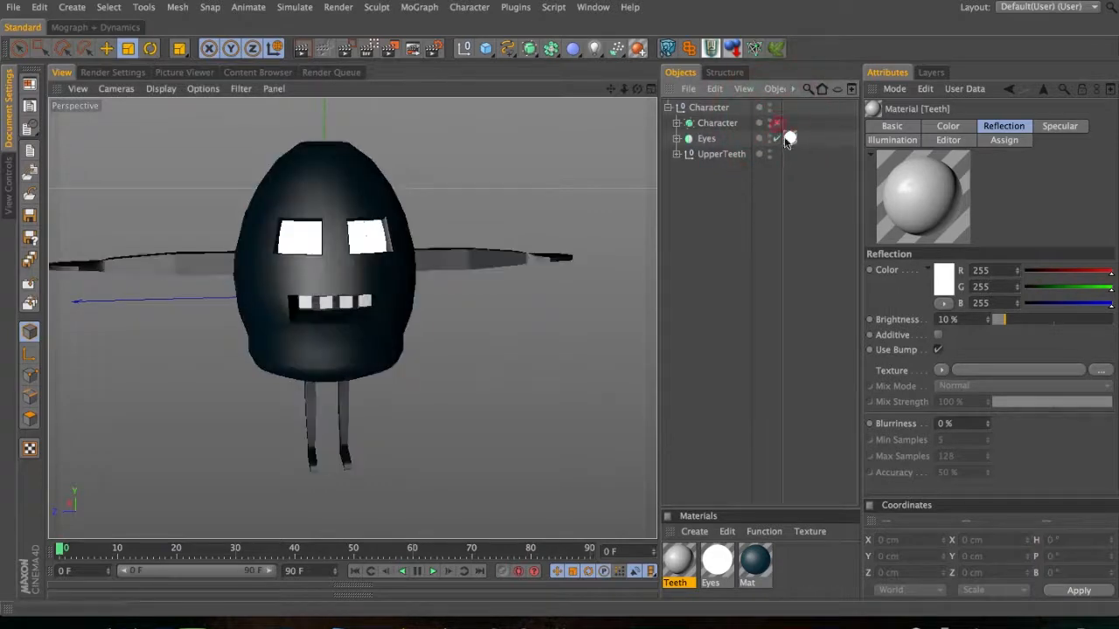
pyautogui.click(723, 124)
pyautogui.click(932, 176)
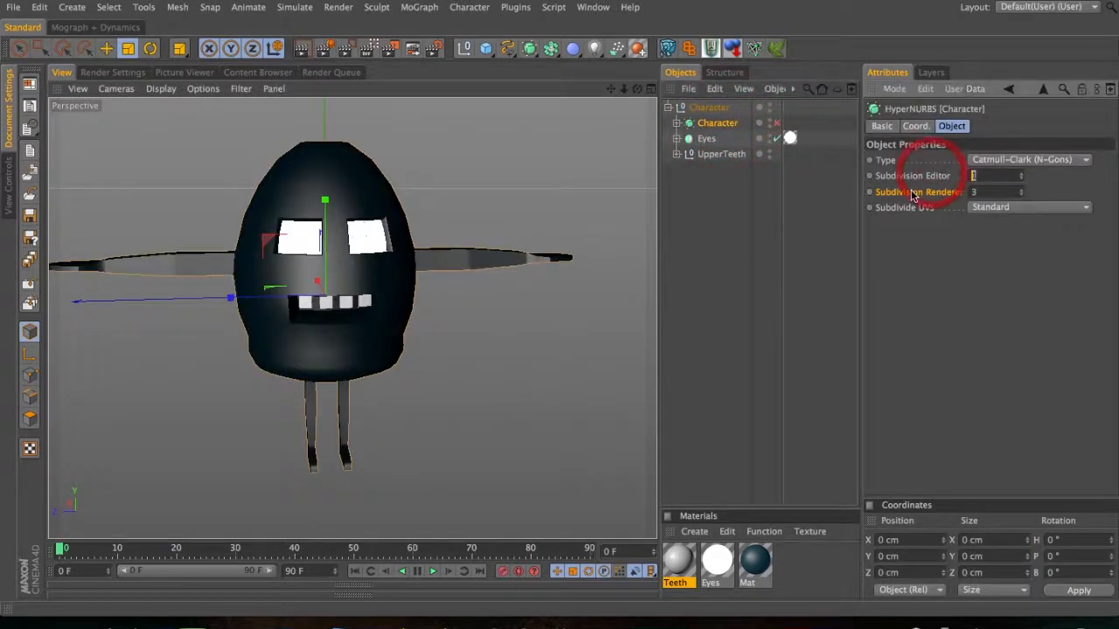
pyautogui.write('0')
pyautogui.click(905, 238)
pyautogui.click(777, 123)
pyautogui.click(724, 204)
# - Add a Physical Sky to the scene and rotate its heading to 130°
pyautogui.press('3')
pyautogui.moveTo(407, 215); pyautogui.dragTo(467, 205)
pyautogui.press('2')
pyautogui.press('1')
pyautogui.press('3')
pyautogui.click(70, 8)
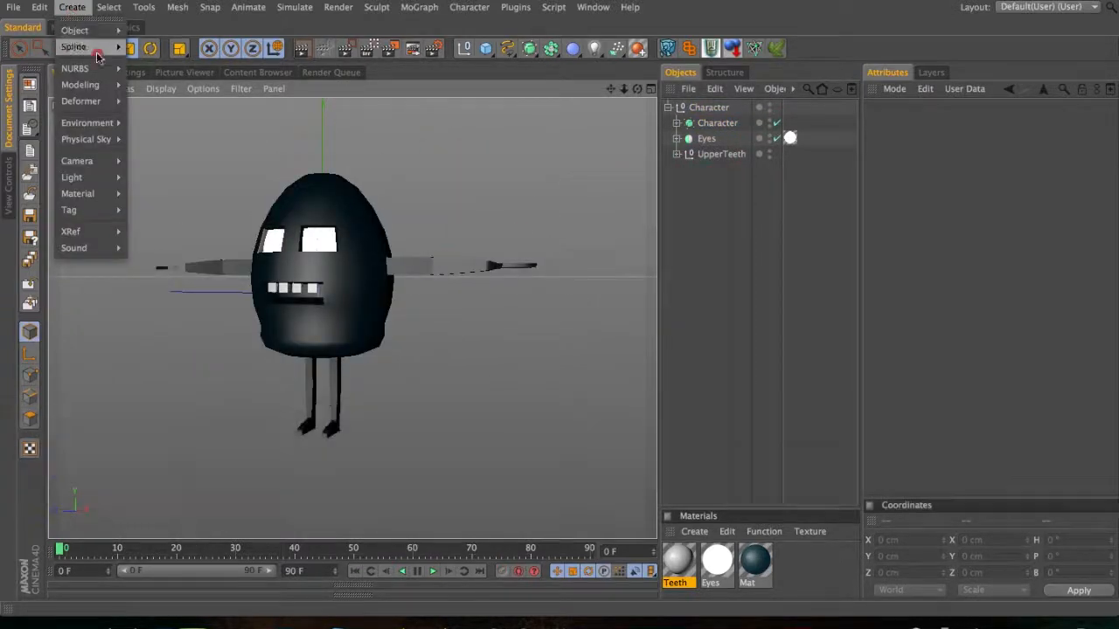
pyautogui.click(140, 138)
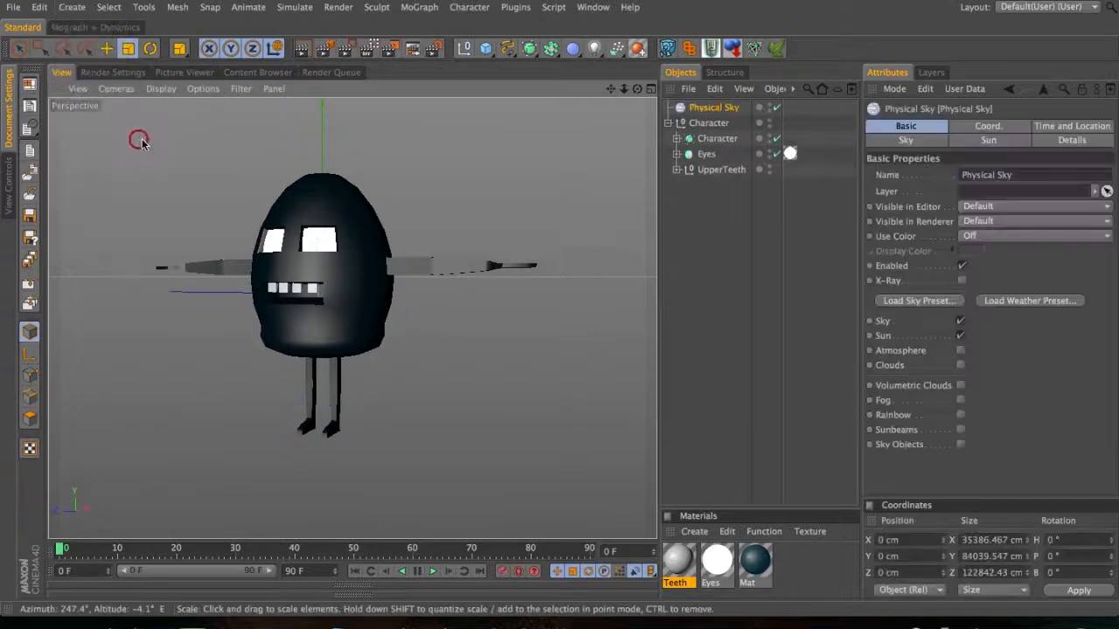
pyautogui.press('r')
pyautogui.moveTo(370, 325); pyautogui.dragTo(557, 265)
pyautogui.click(723, 109)
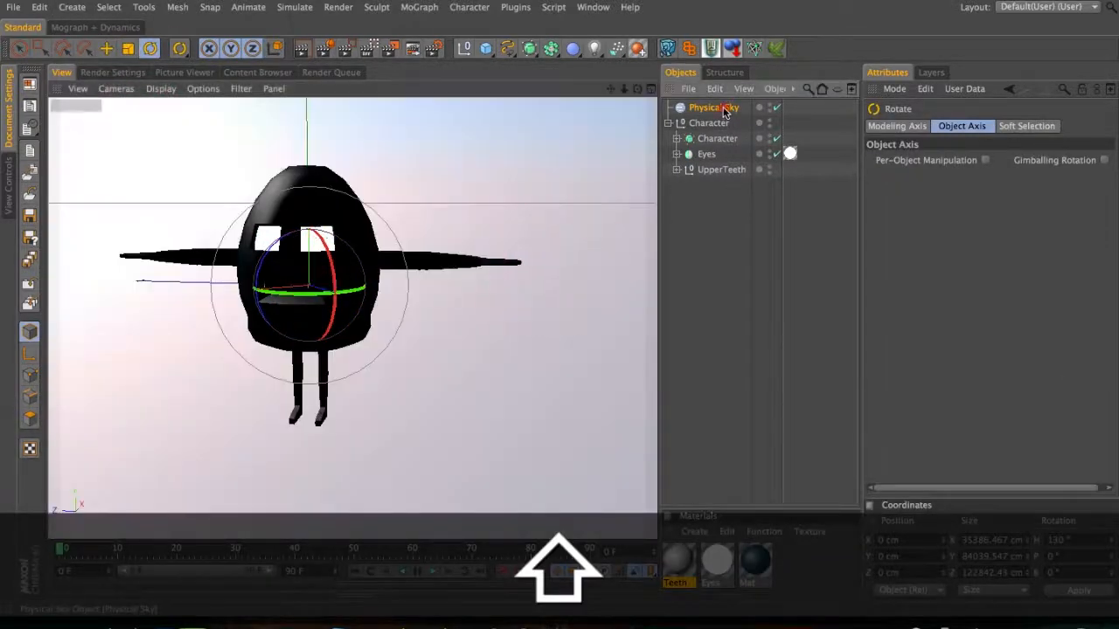
# - Drop the Character group onto the floor so the feet stand at ground level
pyautogui.press('3')
pyautogui.moveTo(444, 220); pyautogui.dragTo(245, 236)
pyautogui.press('space')
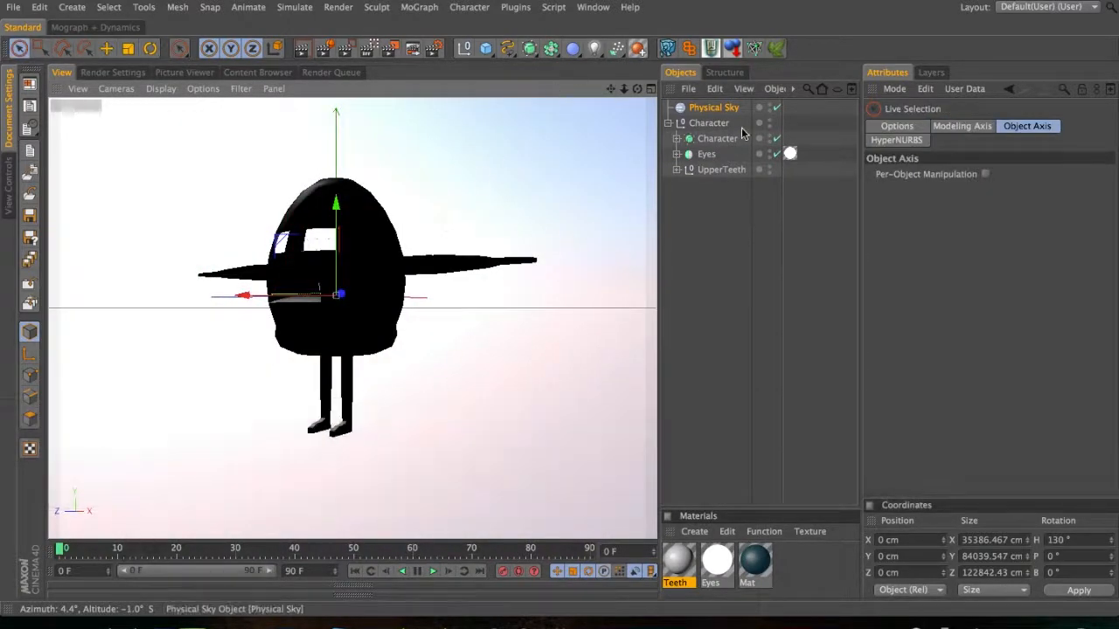
pyautogui.click(715, 123)
pyautogui.click(733, 48)
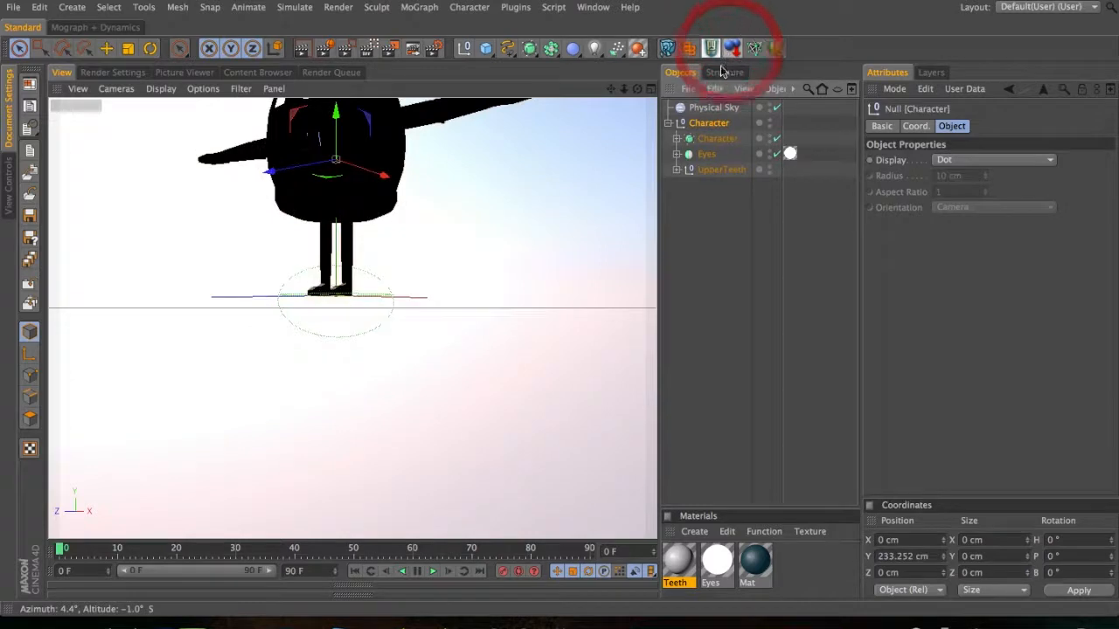
# - Add a floor plane about 1548 by 1519 cm beneath the character and render the view
pyautogui.press('3')
pyautogui.moveTo(400, 199); pyautogui.dragTo(399, 192)
pyautogui.moveTo(489, 53); pyautogui.dragTo(597, 97)
pyautogui.press('2')
pyautogui.moveTo(316, 252); pyautogui.dragTo(532, 238)
pyautogui.moveTo(302, 254); pyautogui.dragTo(428, 291)
pyautogui.press('2')
pyautogui.press('3')
pyautogui.press('2')
pyautogui.press('1')
pyautogui.press('2')
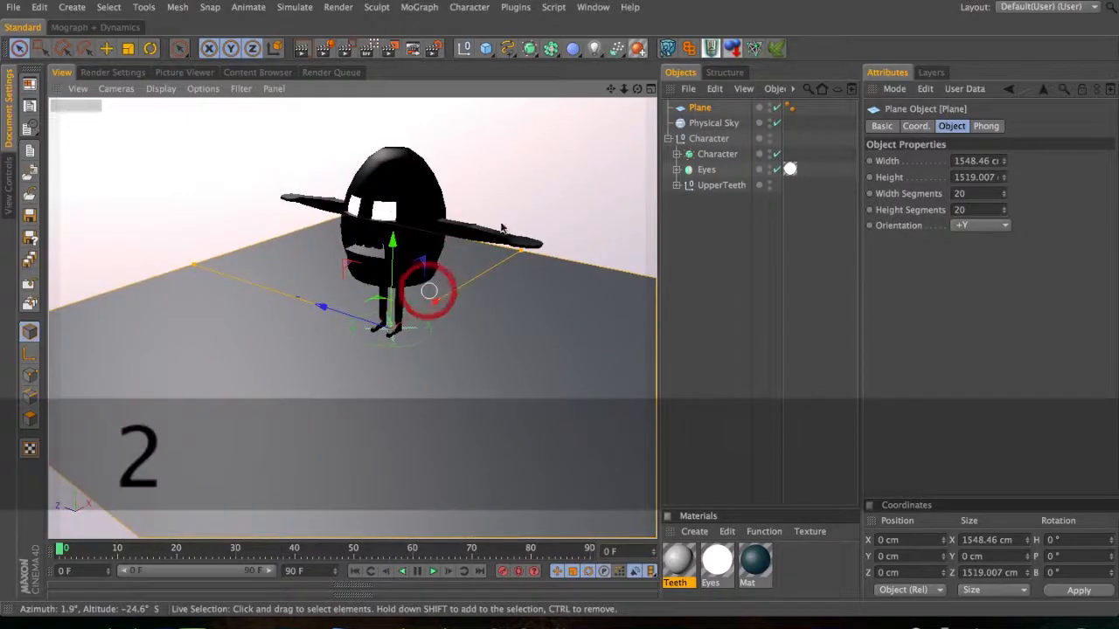
pyautogui.press('super+r')
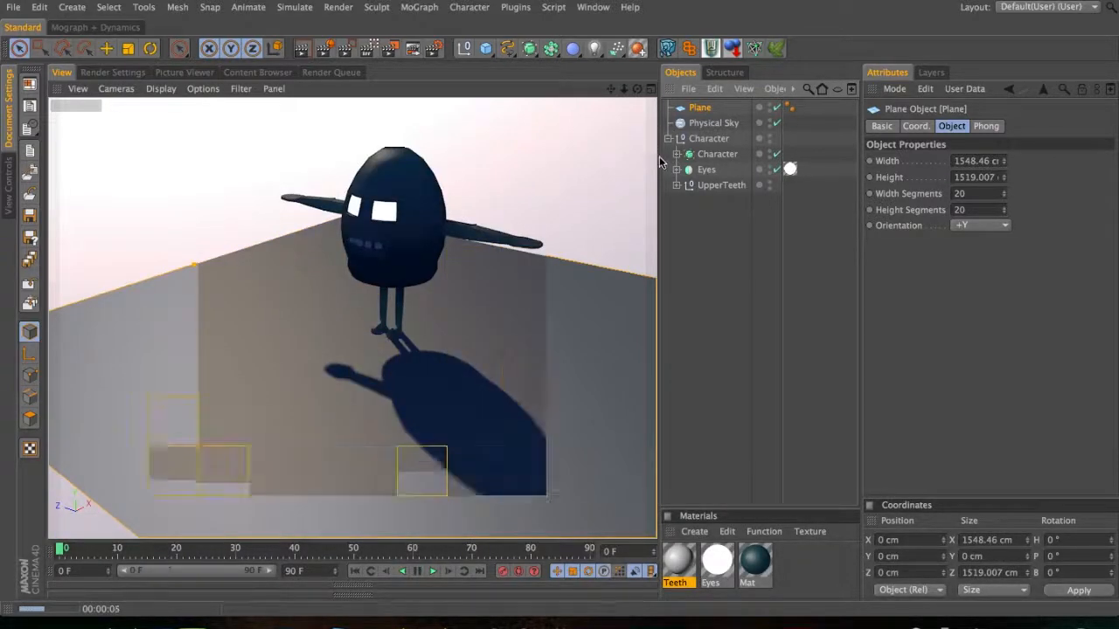
# - Set the editor subdivision of the Character HyperNURBS to 2 and render the view
pyautogui.click(722, 154)
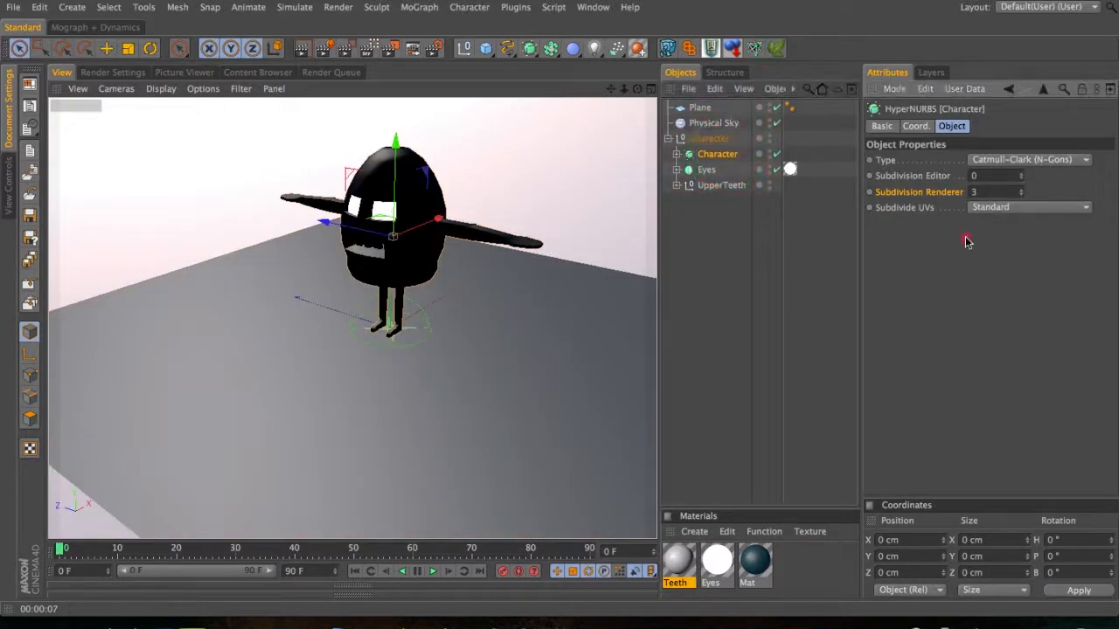
pyautogui.press('3')
pyautogui.moveTo(411, 229); pyautogui.dragTo(322, 195)
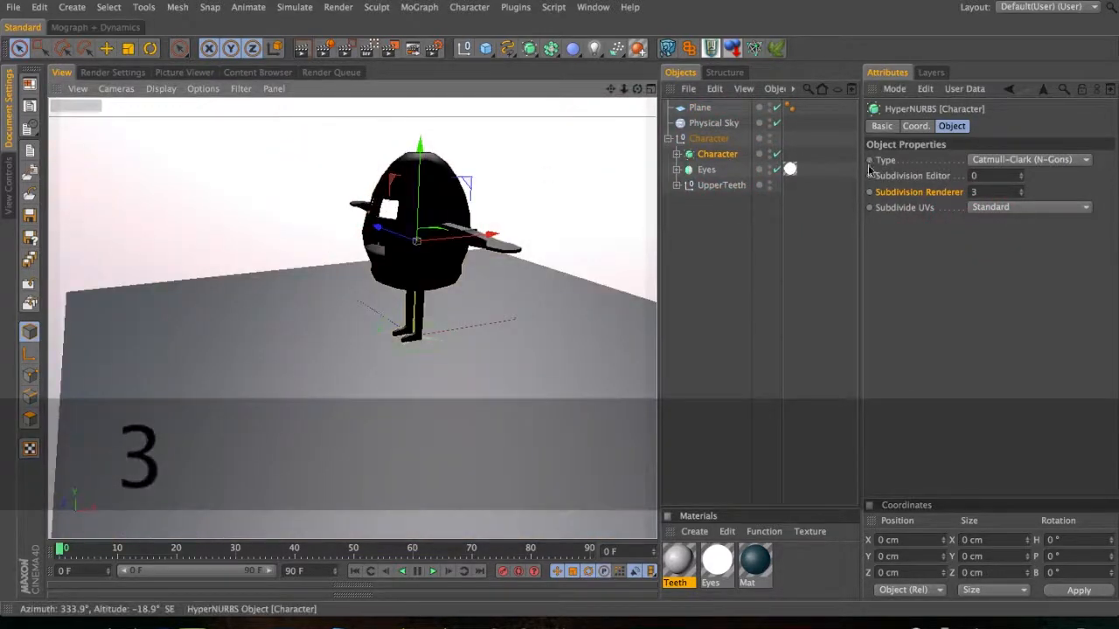
pyautogui.moveTo(982, 177); pyautogui.dragTo(960, 184)
pyautogui.write('2')
pyautogui.press('super+r')
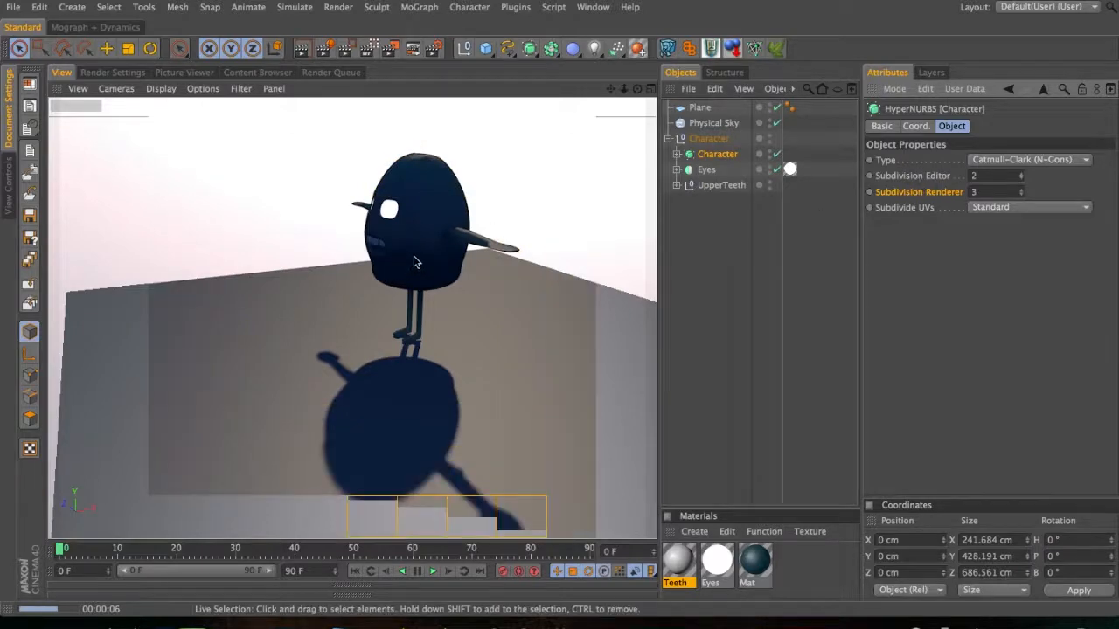
# - Rotate the Physical Sky's heading to 210° to light the character's front, and render the view
pyautogui.press('3')
pyautogui.moveTo(387, 262); pyautogui.dragTo(632, 232)
pyautogui.press('2')
pyautogui.moveTo(362, 250); pyautogui.dragTo(445, 233)
pyautogui.press('3')
pyautogui.click(699, 107)
pyautogui.click(713, 122)
pyautogui.press('r')
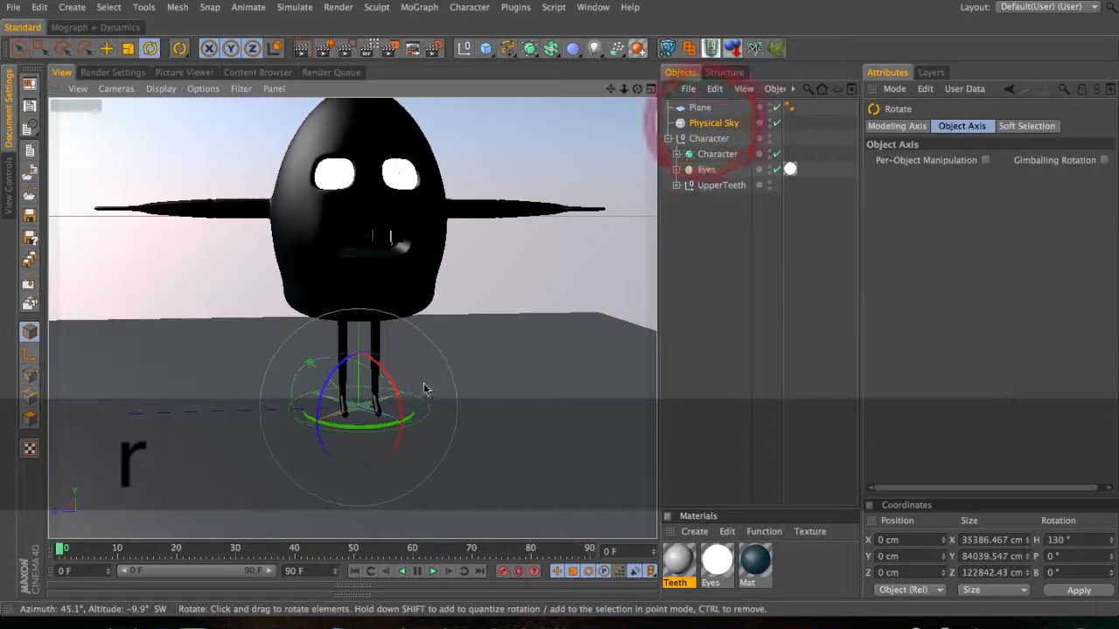
pyautogui.keyDown('shift'); pyautogui.moveTo(371, 430); pyautogui.dragTo(452, 407); pyautogui.keyUp('shift')
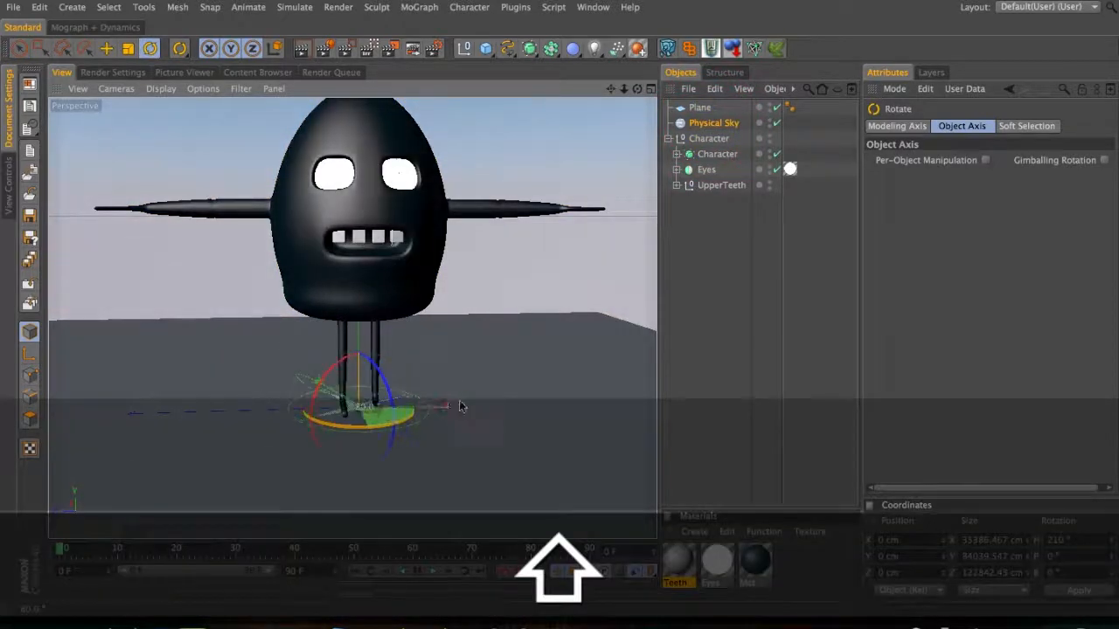
pyautogui.press('super+r')
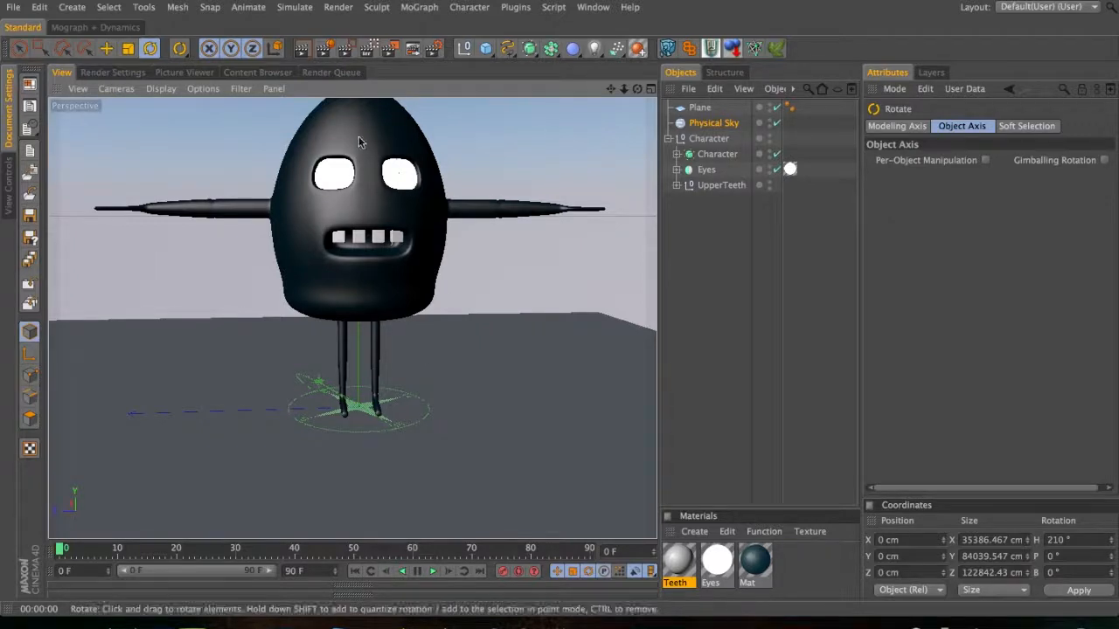
pyautogui.press('super+r')
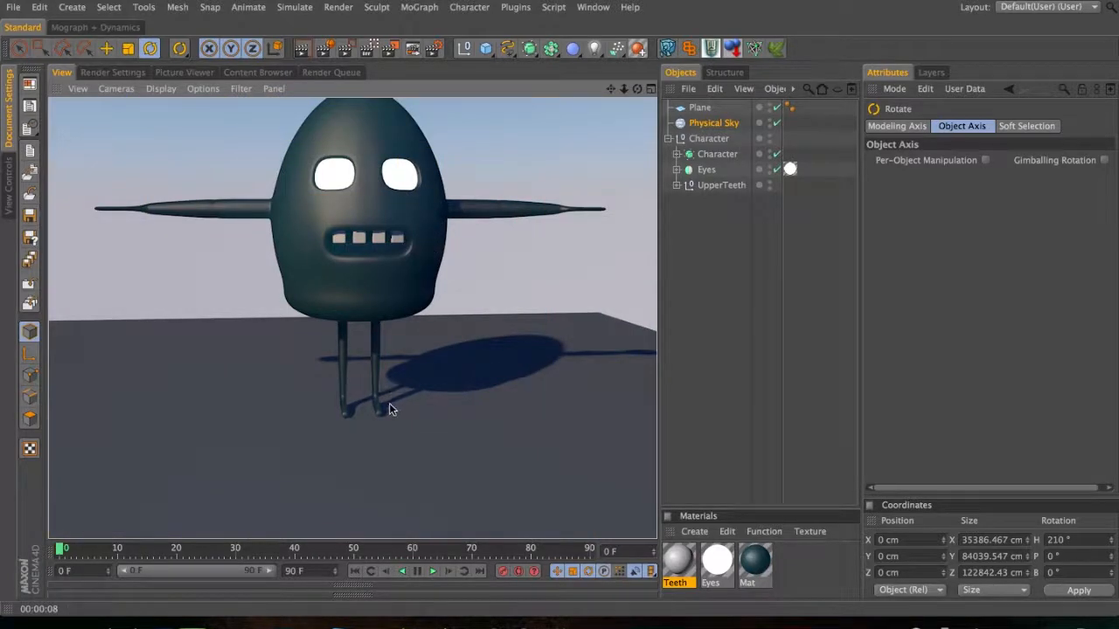
# - Turn off the Character HyperNURBS and switch its mesh to polygon editing at the feet
pyautogui.click(676, 186)
pyautogui.click(677, 186)
pyautogui.click(677, 155)
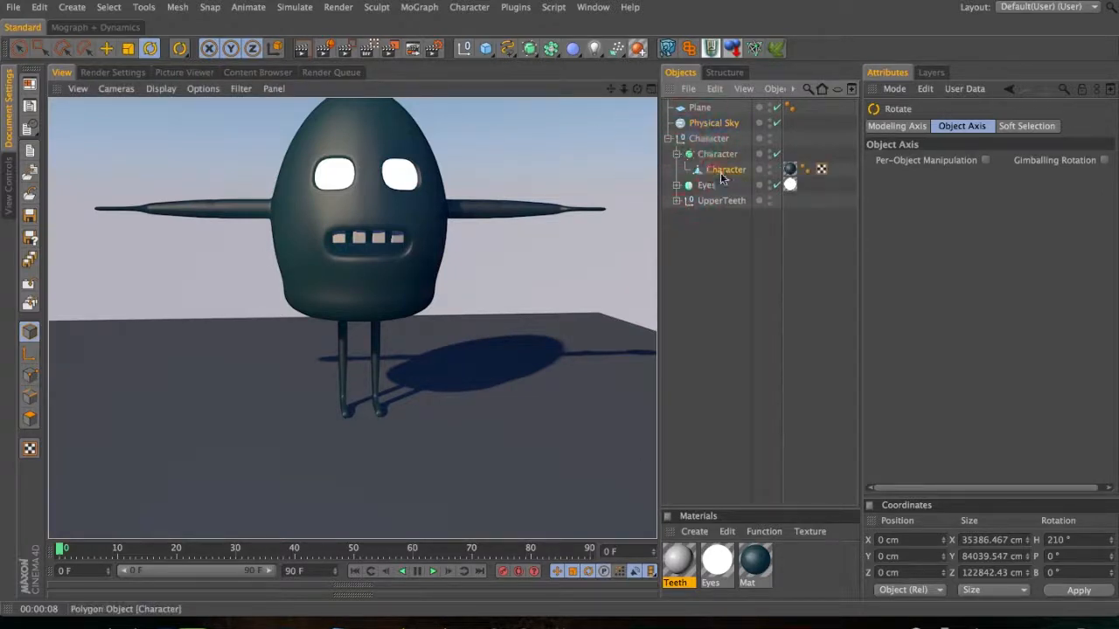
pyautogui.click(718, 170)
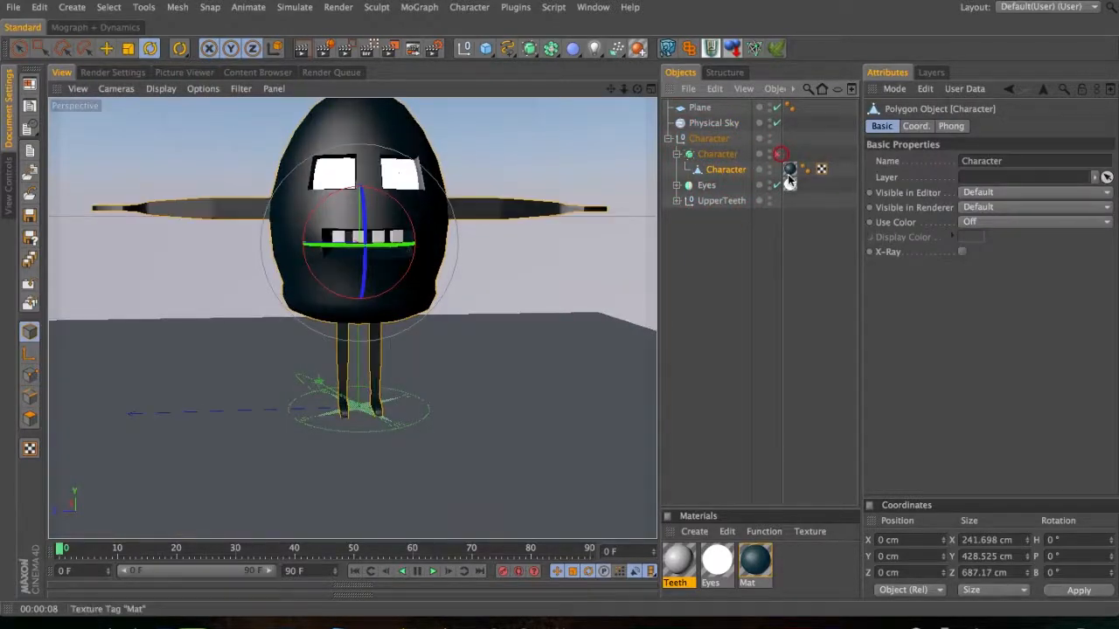
pyautogui.click(778, 155)
pyautogui.press('1')
pyautogui.press('3')
pyautogui.moveTo(382, 394); pyautogui.dragTo(52, 375)
pyautogui.press('2')
pyautogui.press('3')
pyautogui.click(30, 418)
pyautogui.click(399, 402)
pyautogui.moveTo(400, 402); pyautogui.dragTo(469, 382)
pyautogui.press('super+z')
# - Select the outer side polygons of both feet with Live Selection
pyautogui.press('space')
pyautogui.moveTo(385, 404)
pyautogui.mouseDown()
pyautogui.moveTo(525, 367)
pyautogui.moveTo(589, 305)
pyautogui.moveTo(784, 360)
pyautogui.moveTo(682, 361)
pyautogui.mouseUp()
pyautogui.press('3')
pyautogui.press('1')
pyautogui.moveTo(150, 424); pyautogui.dragTo(270, 365)
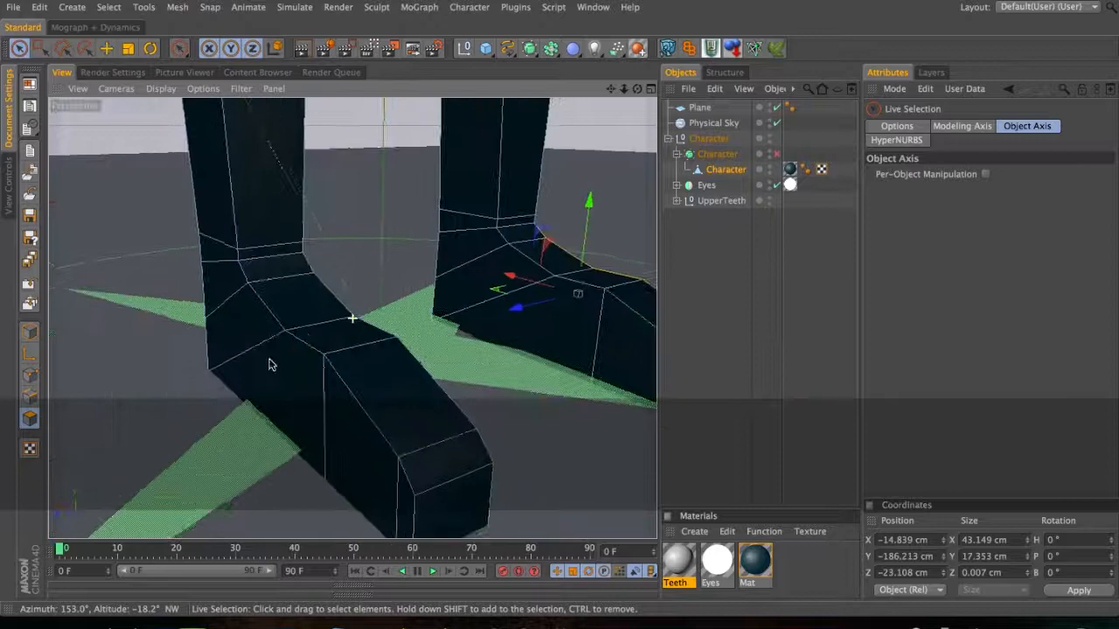
pyautogui.moveTo(220, 305)
pyautogui.keyDown('shift'); pyautogui.mouseDown()
pyautogui.moveTo(320, 457)
pyautogui.moveTo(377, 490)
pyautogui.moveTo(387, 474)
pyautogui.moveTo(320, 405)
pyautogui.mouseUp(); pyautogui.keyUp('shift')
# - Try scaling the outer foot polygons apart along the Z axis to about 69 cm
pyautogui.press('3')
pyautogui.press('t')
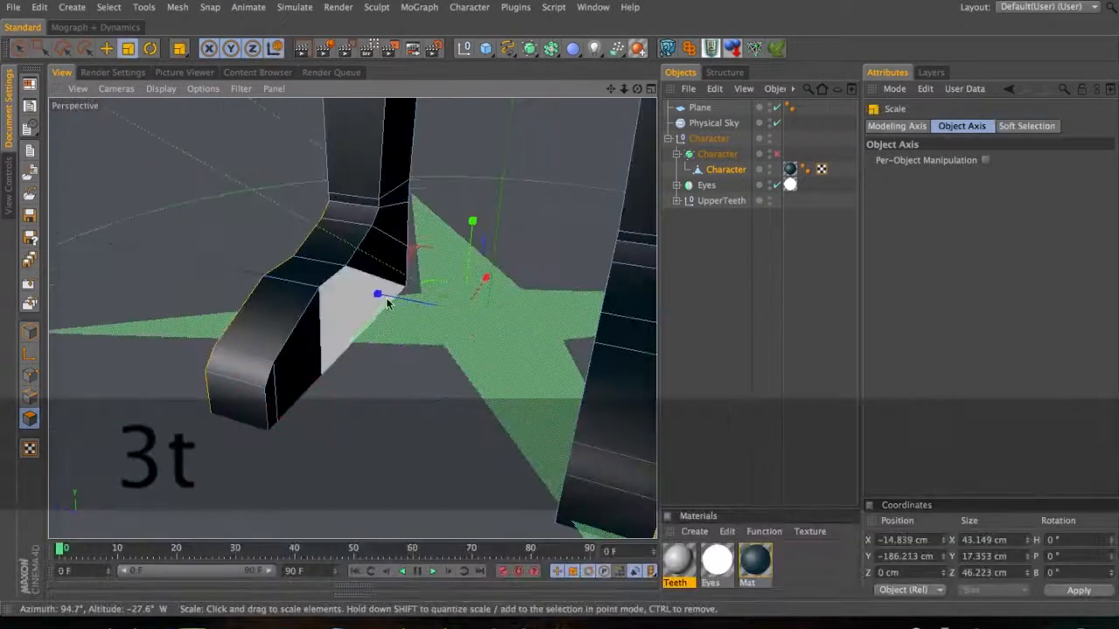
pyautogui.moveTo(374, 294); pyautogui.dragTo(395, 311)
pyautogui.press('3')
pyautogui.press('2')
pyautogui.press('1')
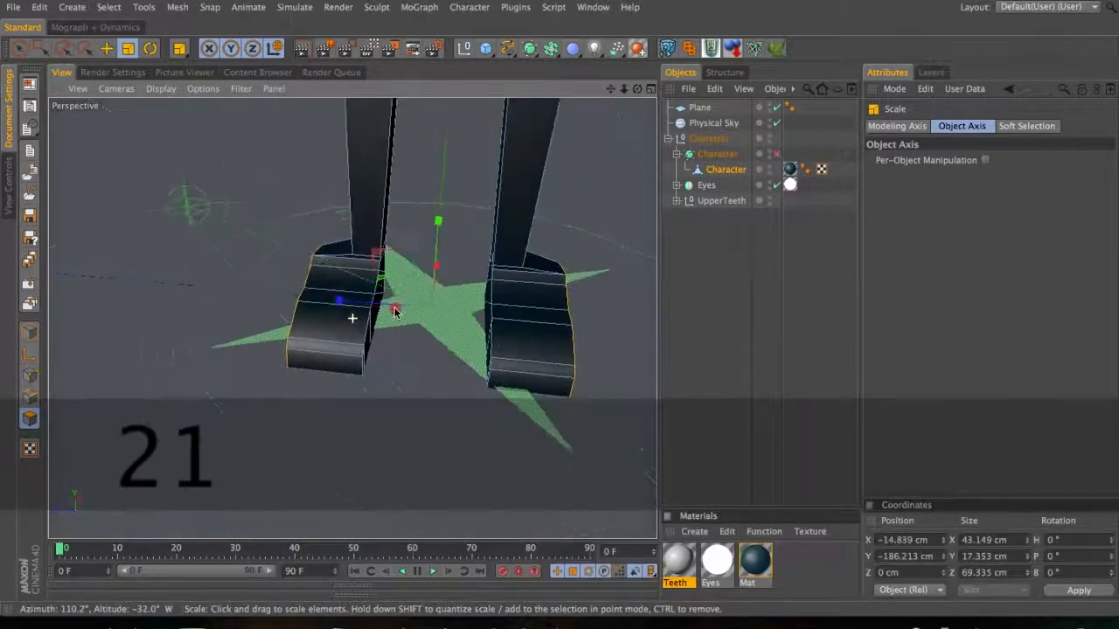
pyautogui.press('super+z')
# - Widen the feet by scaling their outer side polygons apart along the Z axis to about 55.5 cm
pyautogui.moveTo(321, 301); pyautogui.dragTo(321, 300)
pyautogui.press('3')
pyautogui.moveTo(387, 309); pyautogui.dragTo(319, 304)
pyautogui.press('2')
pyautogui.moveTo(317, 302); pyautogui.dragTo(380, 301)
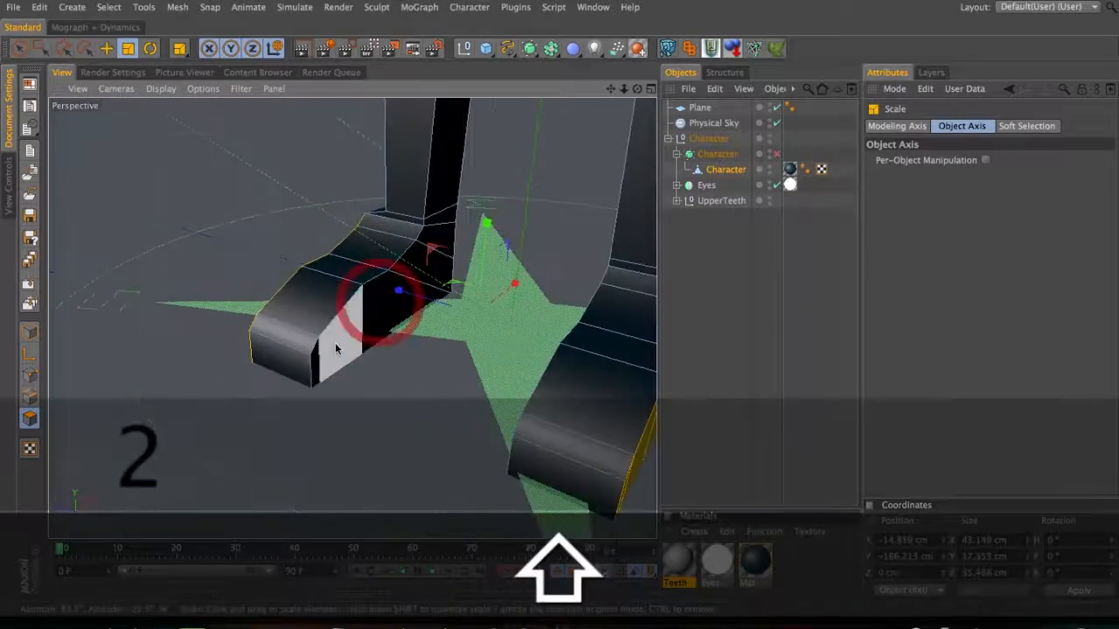
# - Select the inner side polygons of both feet with Live Selection
pyautogui.press('space')
pyautogui.moveTo(318, 362)
pyautogui.mouseDown()
pyautogui.moveTo(412, 287)
pyautogui.moveTo(432, 247)
pyautogui.moveTo(441, 275)
pyautogui.moveTo(476, 269)
pyautogui.moveTo(462, 264)
pyautogui.moveTo(607, 265)
pyautogui.moveTo(489, 258)
pyautogui.mouseUp()
pyautogui.press('3')
pyautogui.press('1')
pyautogui.press('1')
pyautogui.keyDown('shift'); pyautogui.moveTo(492, 219); pyautogui.dragTo(572, 298); pyautogui.keyUp('shift')
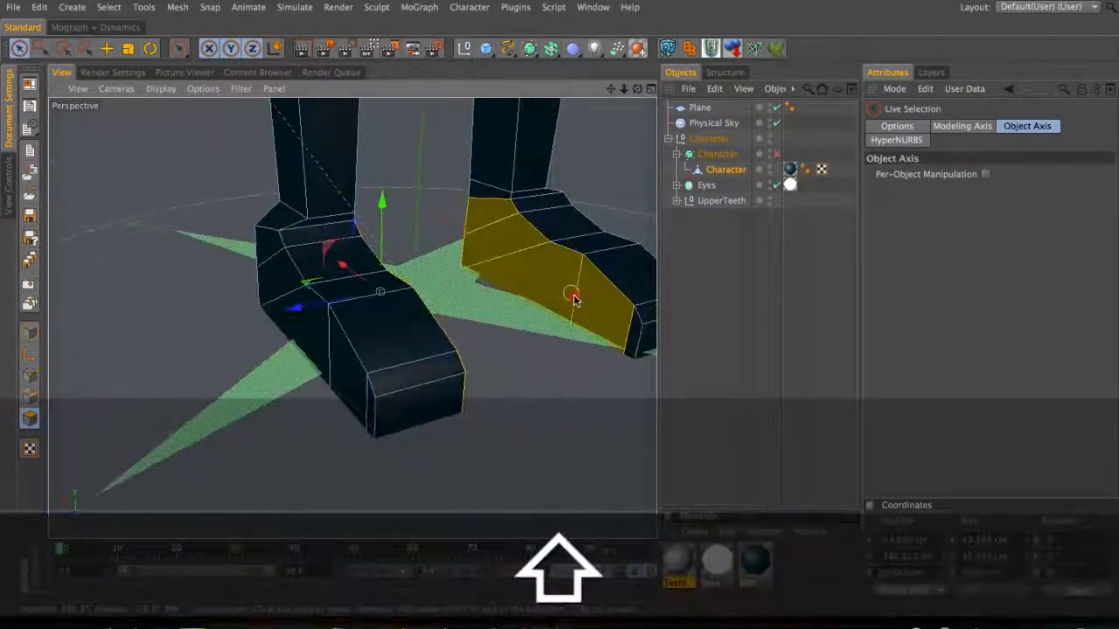
pyautogui.keyDown('shift'); pyautogui.moveTo(625, 324); pyautogui.dragTo(629, 324); pyautogui.keyUp('shift')
# - Scale the inner side polygons of both feet along the Z axis to adjust the feet's width
pyautogui.press('t')
pyautogui.moveTo(382, 292)
pyautogui.mouseDown()
pyautogui.moveTo(411, 290)
pyautogui.moveTo(342, 292)
pyautogui.moveTo(384, 294)
pyautogui.mouseUp()
pyautogui.press('3')
pyautogui.press('space')
pyautogui.press('2')
pyautogui.press('3')
# - Deselect the mesh, return to model mode and turn the Character HyperNURBS back on
pyautogui.click(699, 250)
pyautogui.click(29, 332)
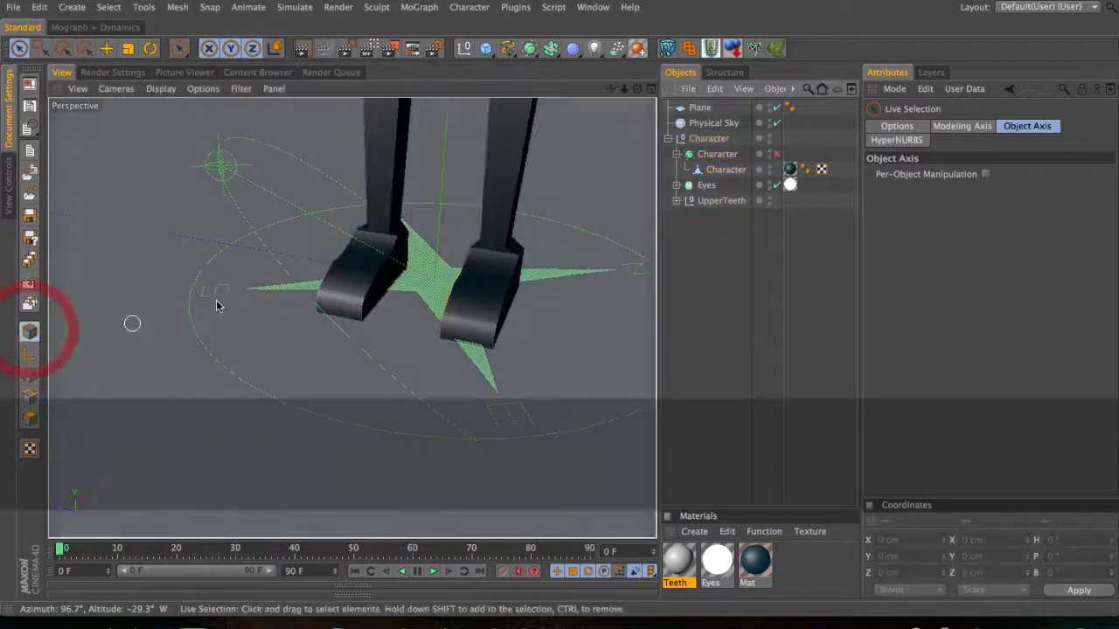
pyautogui.press('3')
pyautogui.moveTo(394, 254); pyautogui.dragTo(349, 224)
pyautogui.click(776, 154)
# - Examine the smoothed feet, the body and the face from several angles
pyautogui.press('3')
pyautogui.moveTo(479, 278); pyautogui.dragTo(420, 267)
pyautogui.press('2')
pyautogui.moveTo(483, 269); pyautogui.dragTo(375, 295)
pyautogui.press('1')
pyautogui.press('3')
pyautogui.press('2')
pyautogui.press('1')
pyautogui.press('3')
pyautogui.press('2')
pyautogui.press('2')
# - Add a Disc as a child of the Eyes plane and reset its position and rotation to zero
pyautogui.click(677, 186)
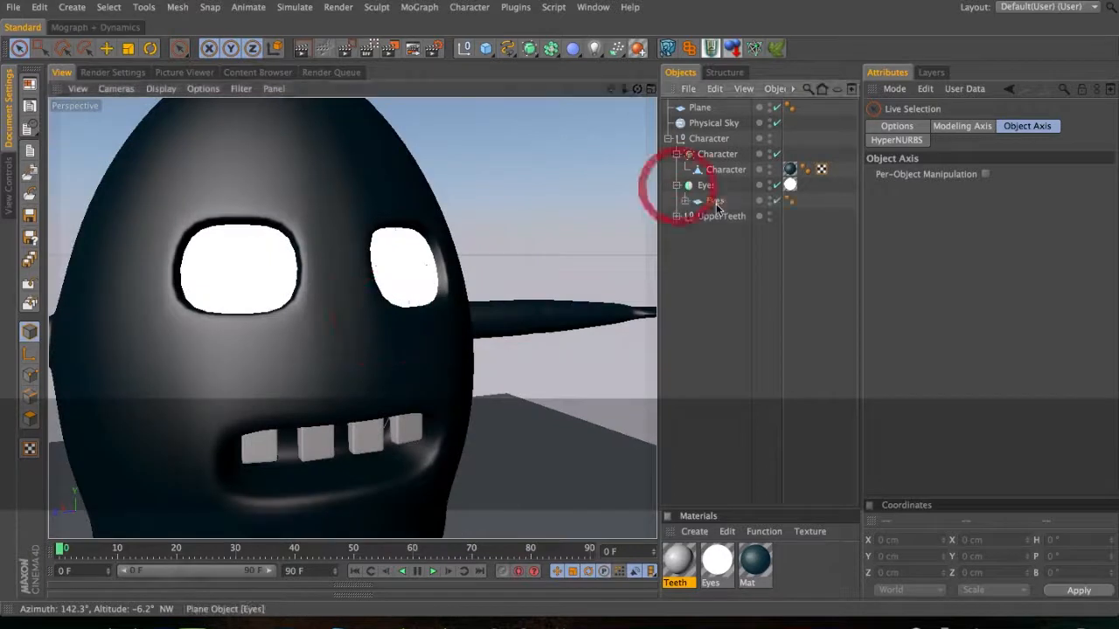
pyautogui.click(715, 202)
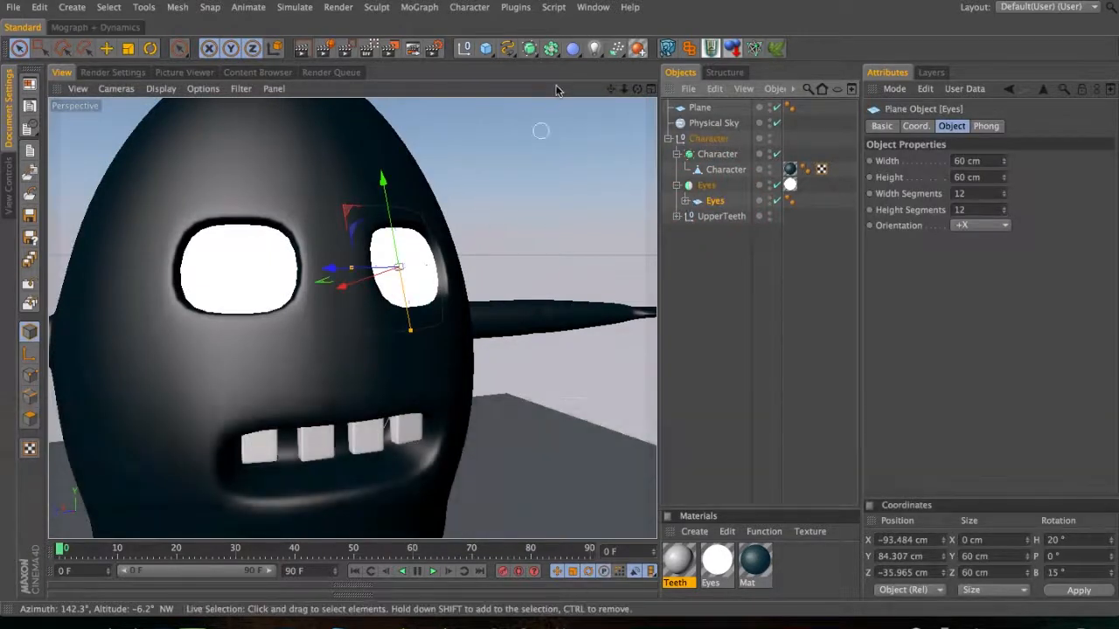
pyautogui.moveTo(487, 56); pyautogui.dragTo(733, 104)
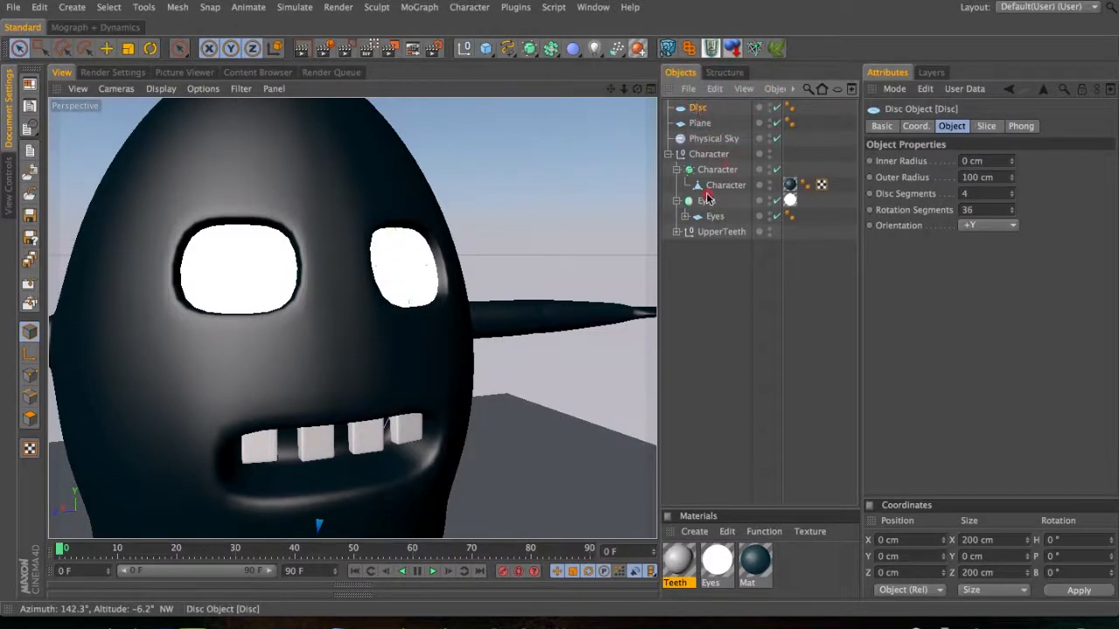
pyautogui.moveTo(710, 218); pyautogui.dragTo(711, 217)
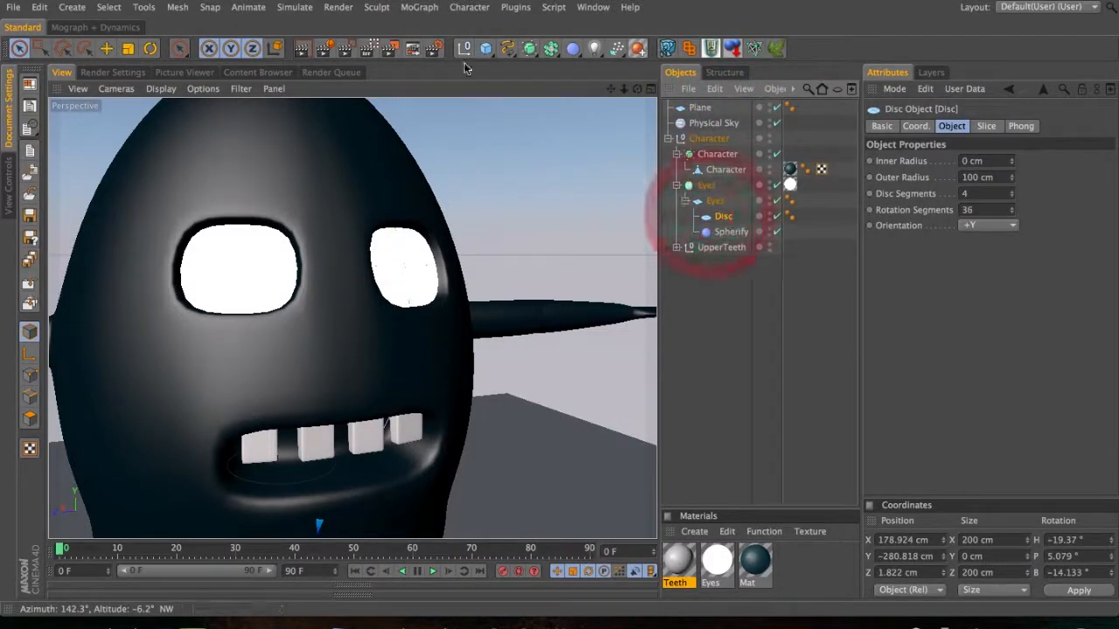
pyautogui.click(135, 28)
pyautogui.click(35, 27)
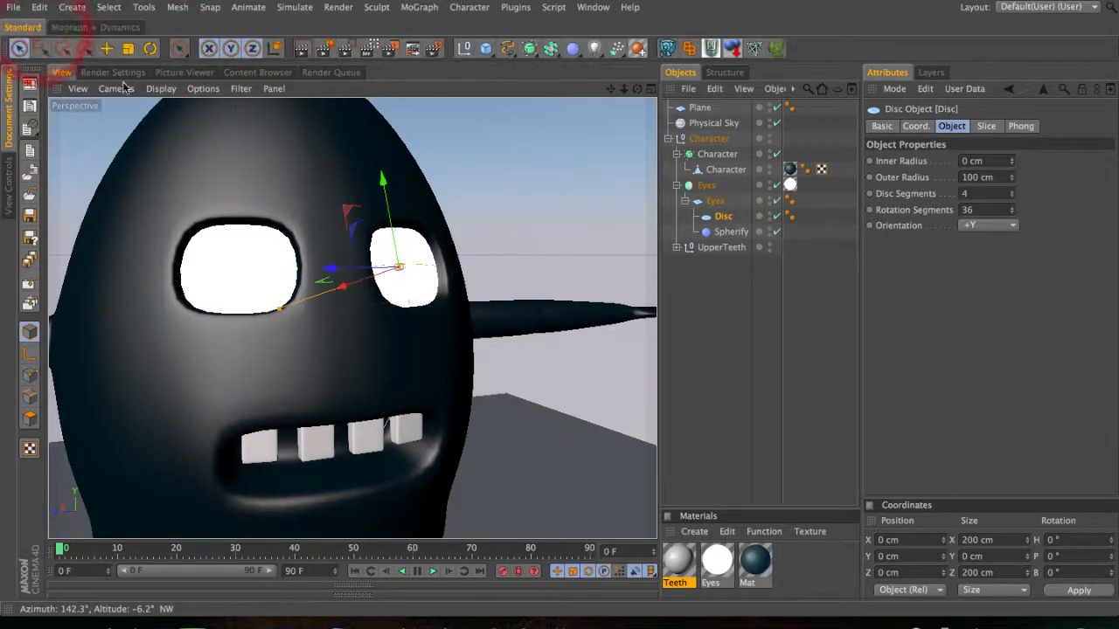
# - Orient the Disc to +X and move it along its X axis out in front of the eye, to about -32.6 cm
pyautogui.press('r')
pyautogui.click(723, 216)
pyautogui.click(988, 225)
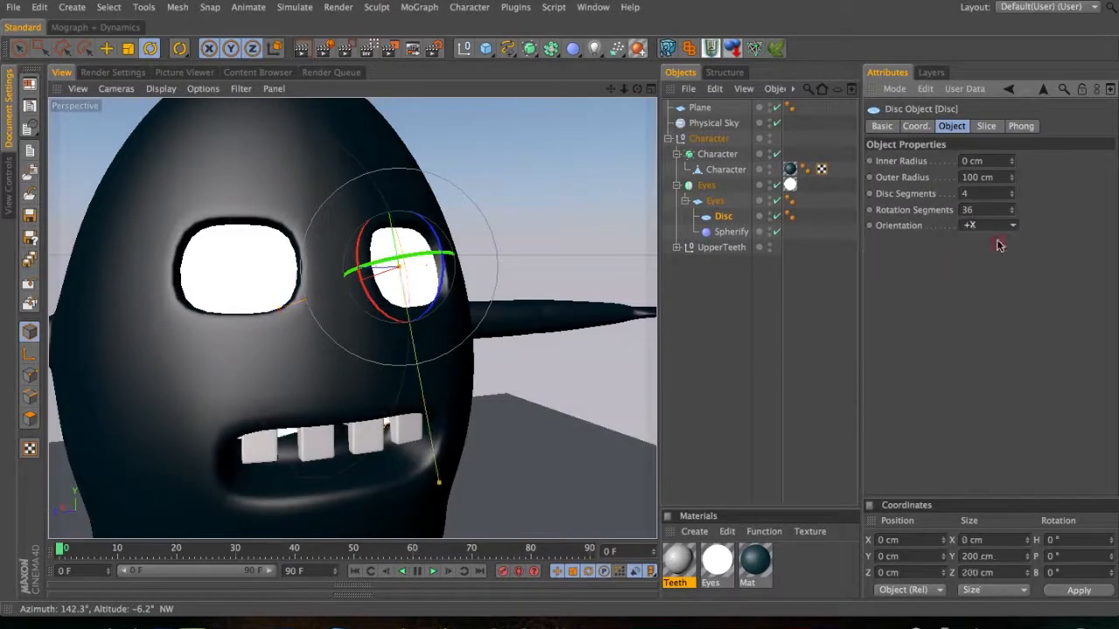
pyautogui.press('3')
pyautogui.moveTo(574, 273); pyautogui.dragTo(450, 262)
pyautogui.press('e')
pyautogui.moveTo(362, 282)
pyautogui.mouseDown()
pyautogui.moveTo(350, 291)
pyautogui.moveTo(368, 287)
pyautogui.mouseUp()
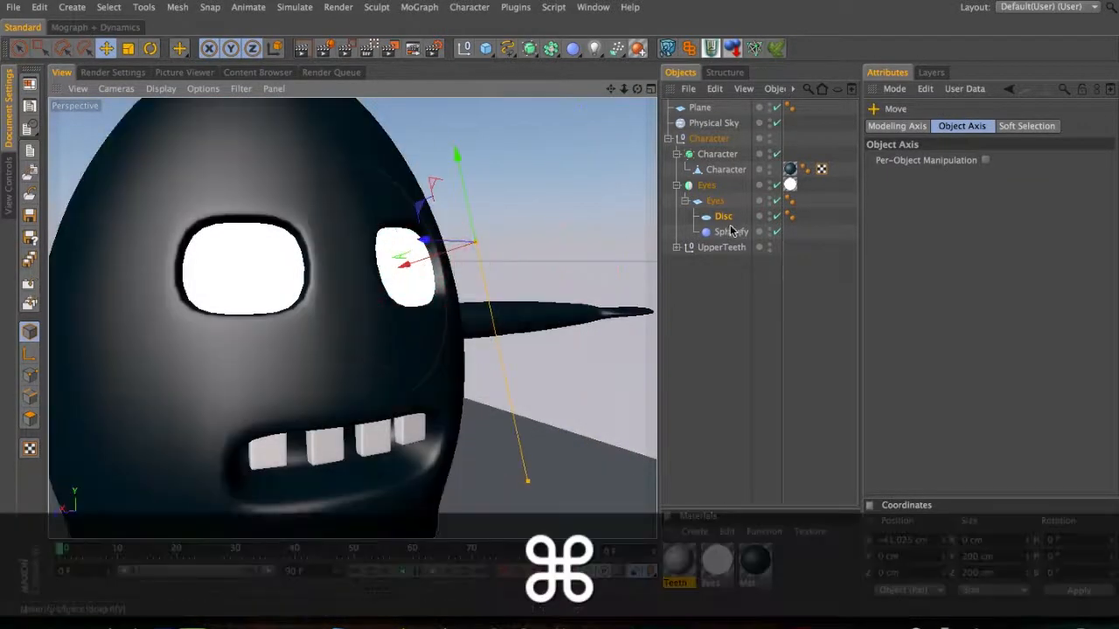
pyautogui.moveTo(809, 193); pyautogui.dragTo(409, 292)
pyautogui.press('3')
pyautogui.moveTo(409, 293); pyautogui.dragTo(342, 321)
pyautogui.press('2')
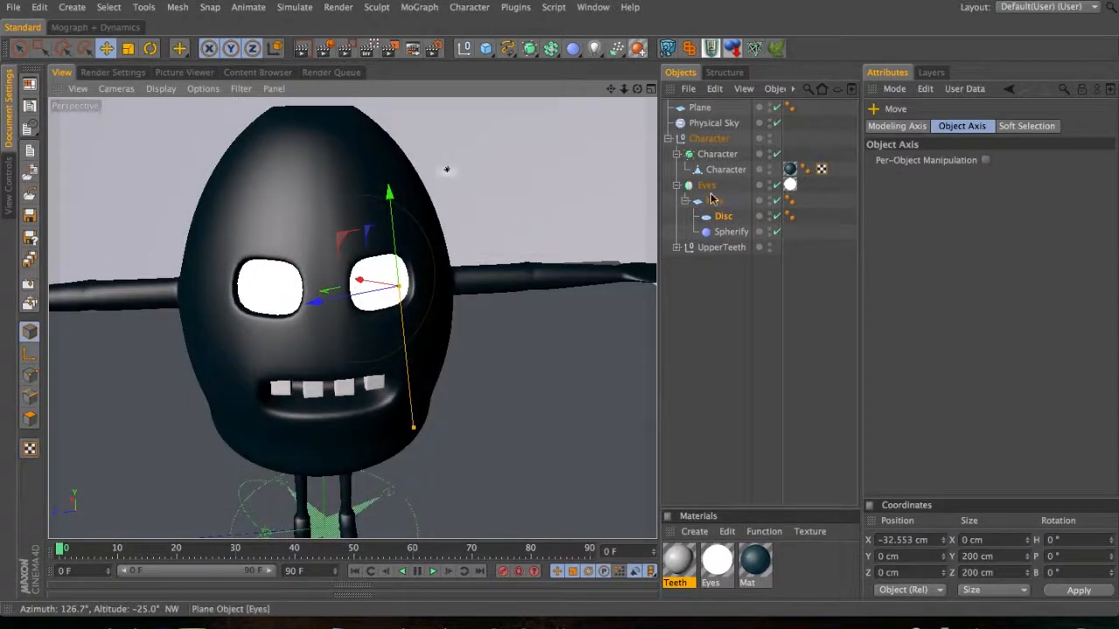
# - Move the Disc out of the Eyes plane so it sits directly under the parent Eyes object, above the plane
pyautogui.click(711, 200)
pyautogui.press('3')
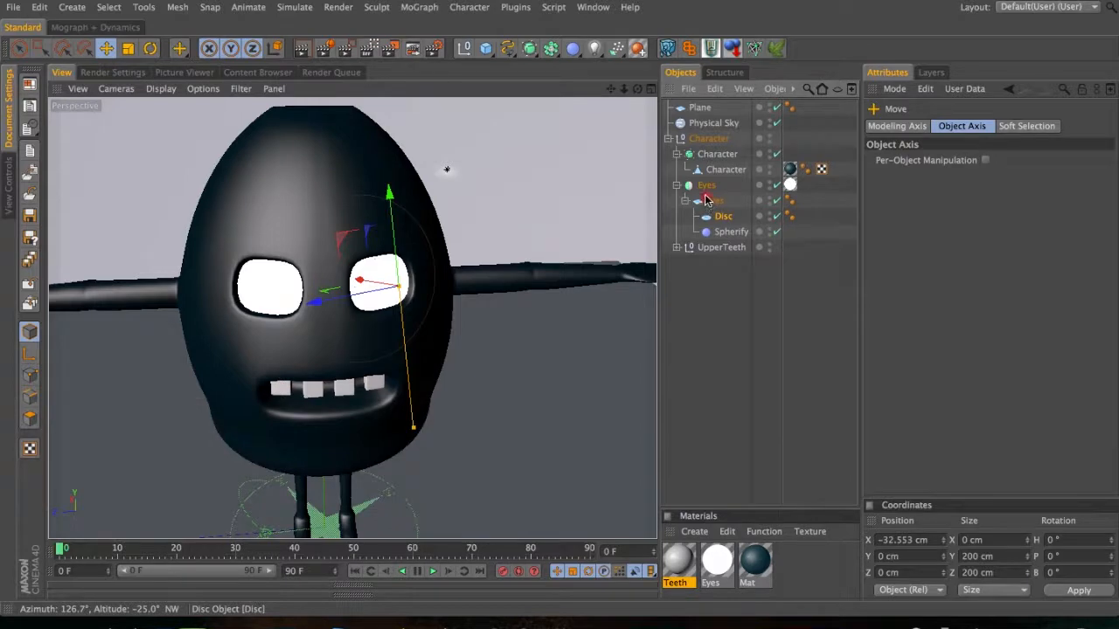
pyautogui.moveTo(705, 198); pyautogui.dragTo(705, 196)
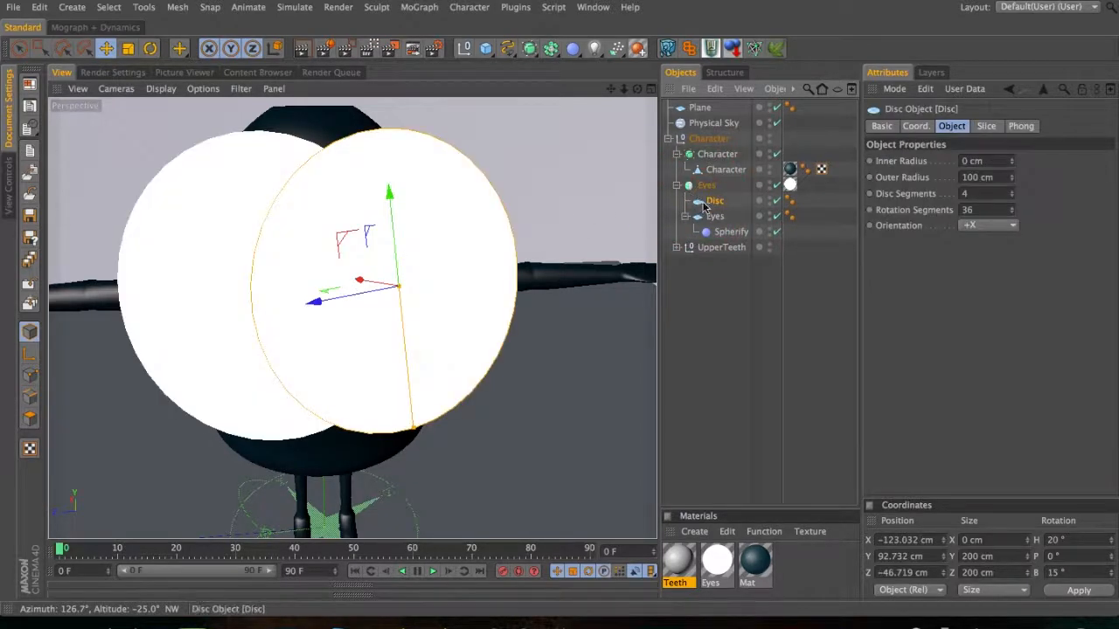
# - Copy the Spherify deformer under the Disc and shift the Disc outward along X to about -132.1 cm
pyautogui.press('3')
pyautogui.moveTo(370, 294); pyautogui.dragTo(612, 244)
pyautogui.keyDown('super'); pyautogui.click(724, 232); pyautogui.keyUp('super')
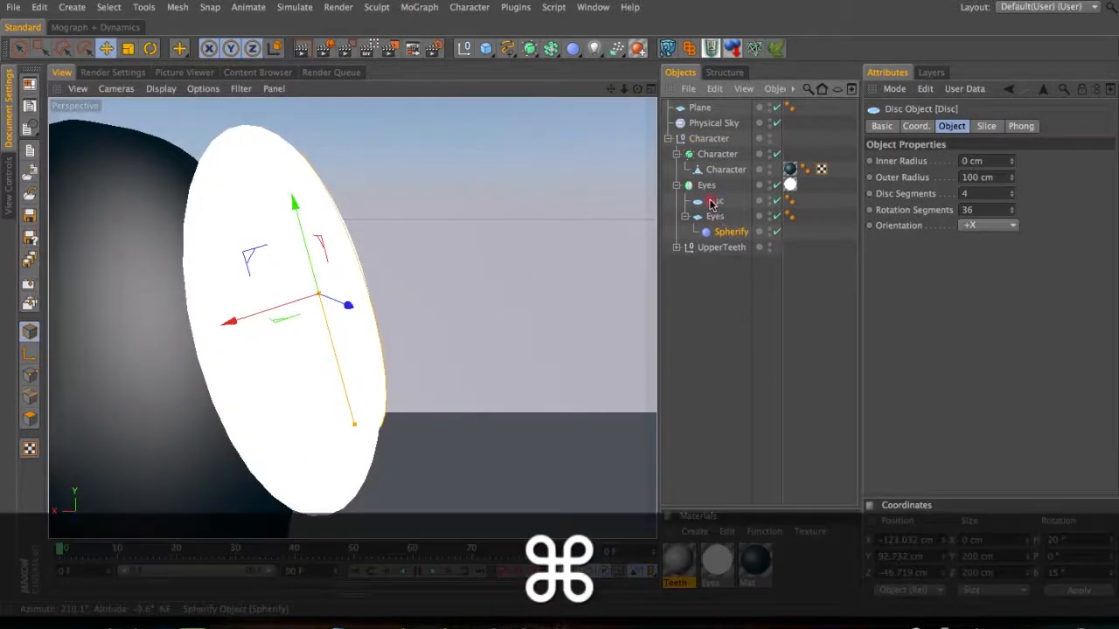
pyautogui.keyDown('super'); pyautogui.moveTo(712, 203); pyautogui.dragTo(712, 199); pyautogui.keyUp('super')
pyautogui.click(717, 218)
pyautogui.click(712, 202)
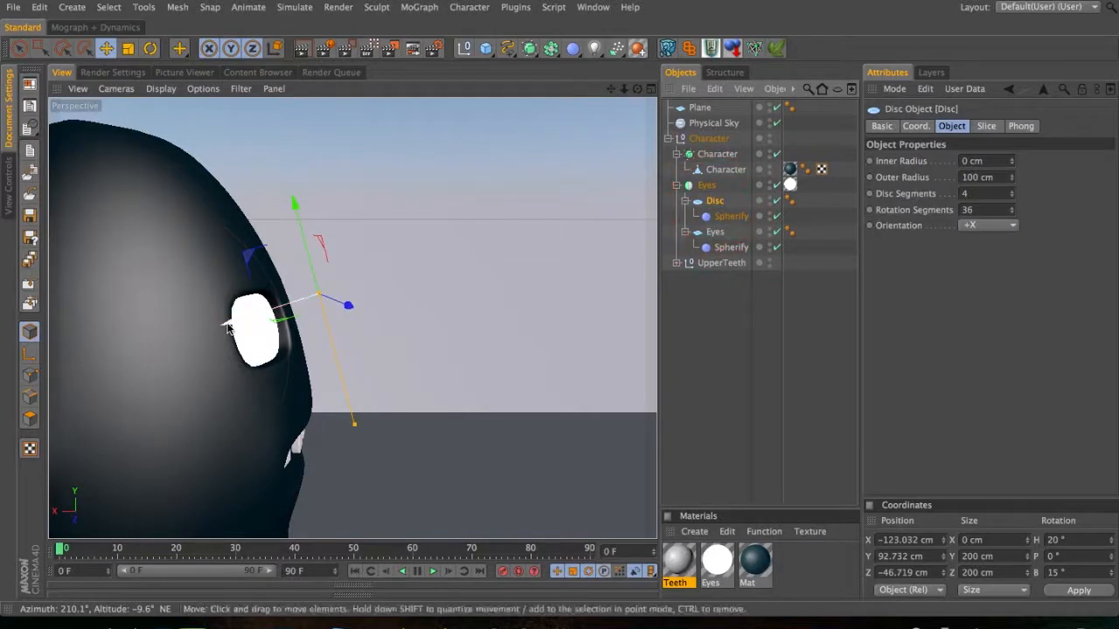
pyautogui.keyDown('shift'); pyautogui.moveTo(230, 323); pyautogui.dragTo(251, 332); pyautogui.keyUp('shift')
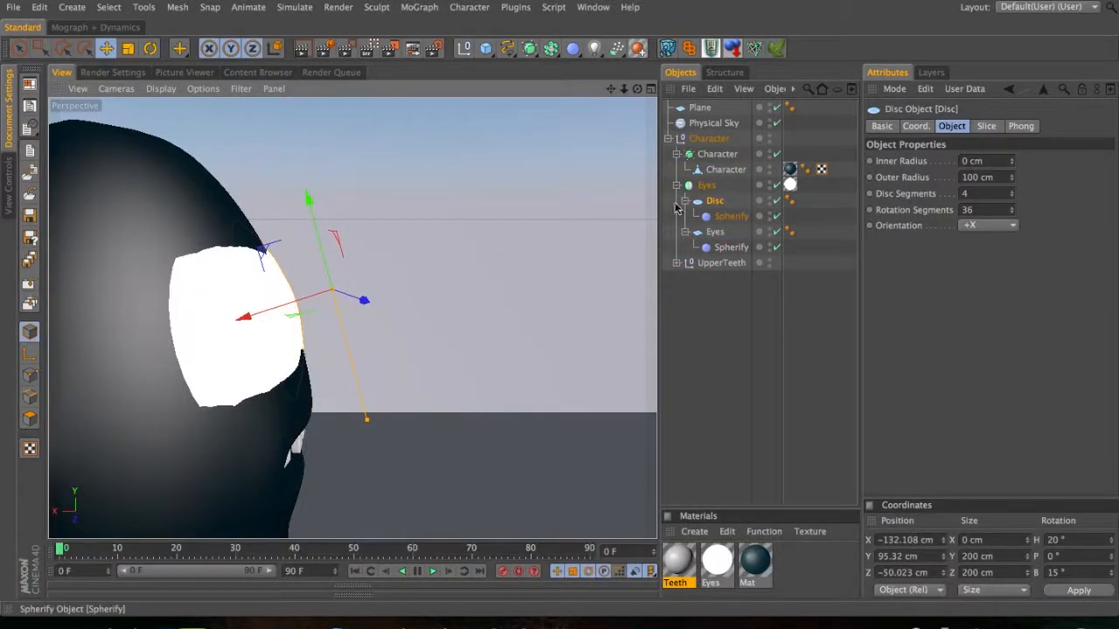
# - Reduce the Disc's outer radius, trying 20 cm before settling on 10 cm, and set its rotation segments to 24
pyautogui.click(975, 178)
pyautogui.write('20')
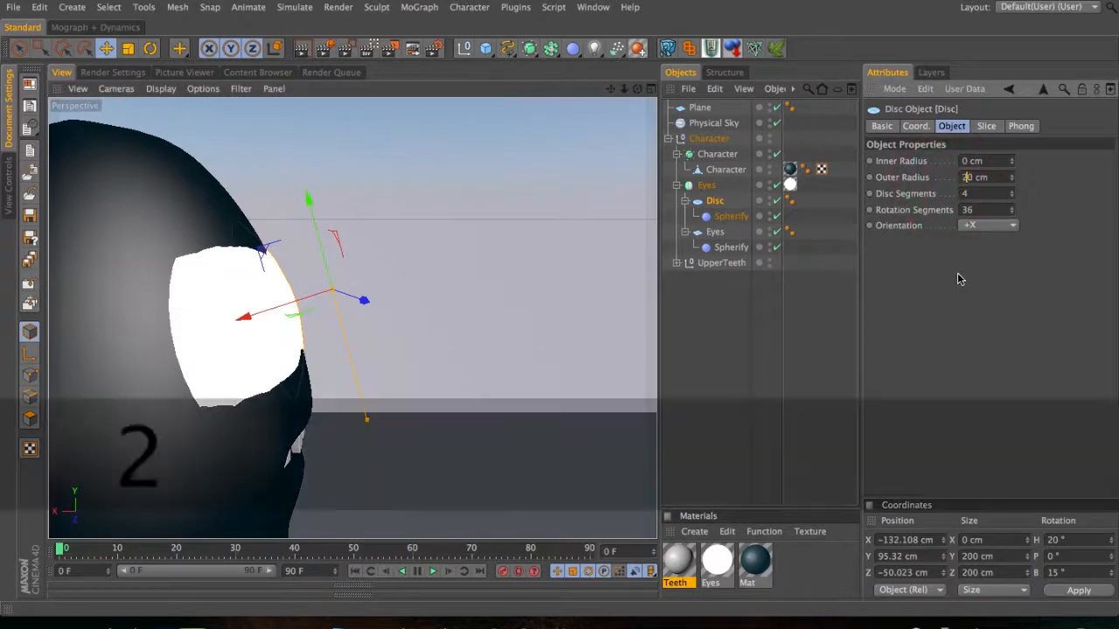
pyautogui.click(957, 265)
pyautogui.keyDown('alt'); pyautogui.moveTo(323, 295); pyautogui.dragTo(415, 180); pyautogui.keyUp('alt')
pyautogui.moveTo(968, 178); pyautogui.dragTo(961, 178)
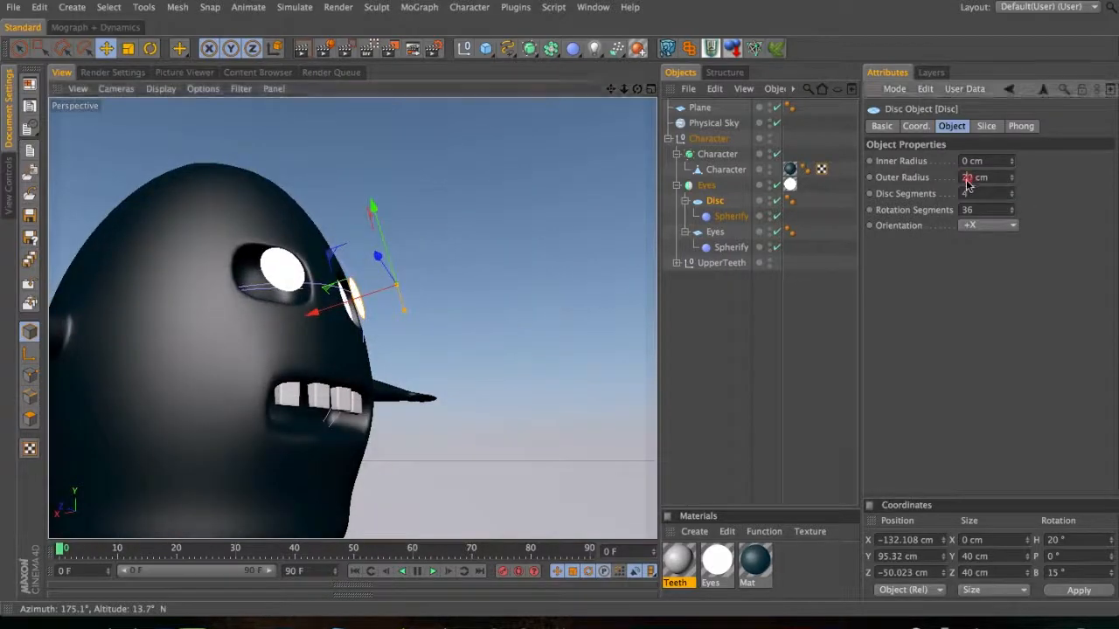
pyautogui.write('1')
pyautogui.click(964, 255)
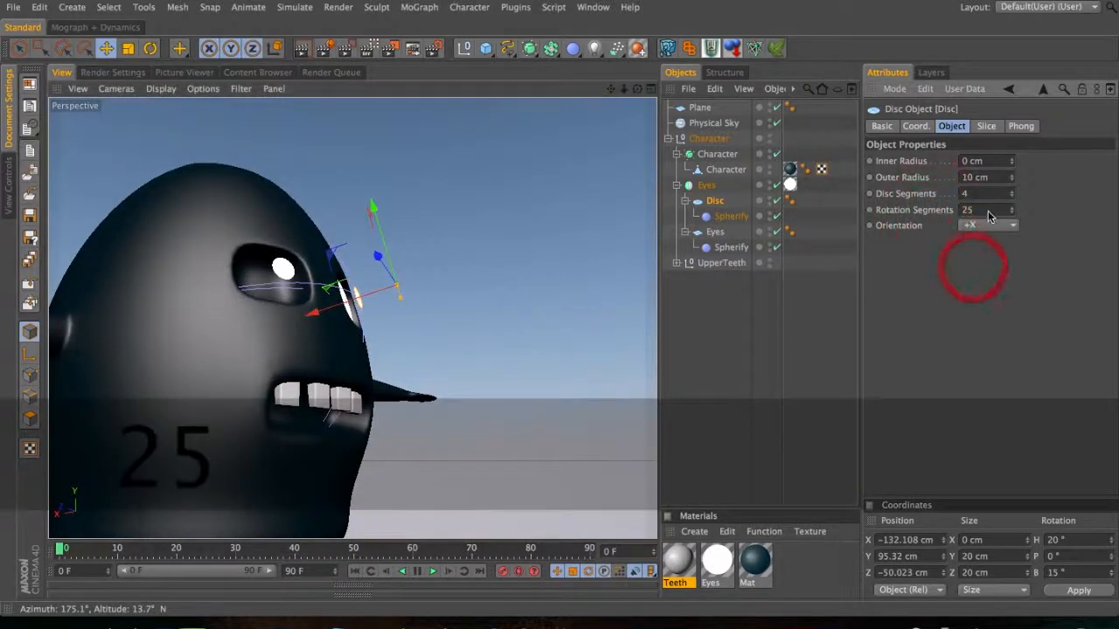
pyautogui.moveTo(262, 324); pyautogui.dragTo(547, 260)
pyautogui.press('3')
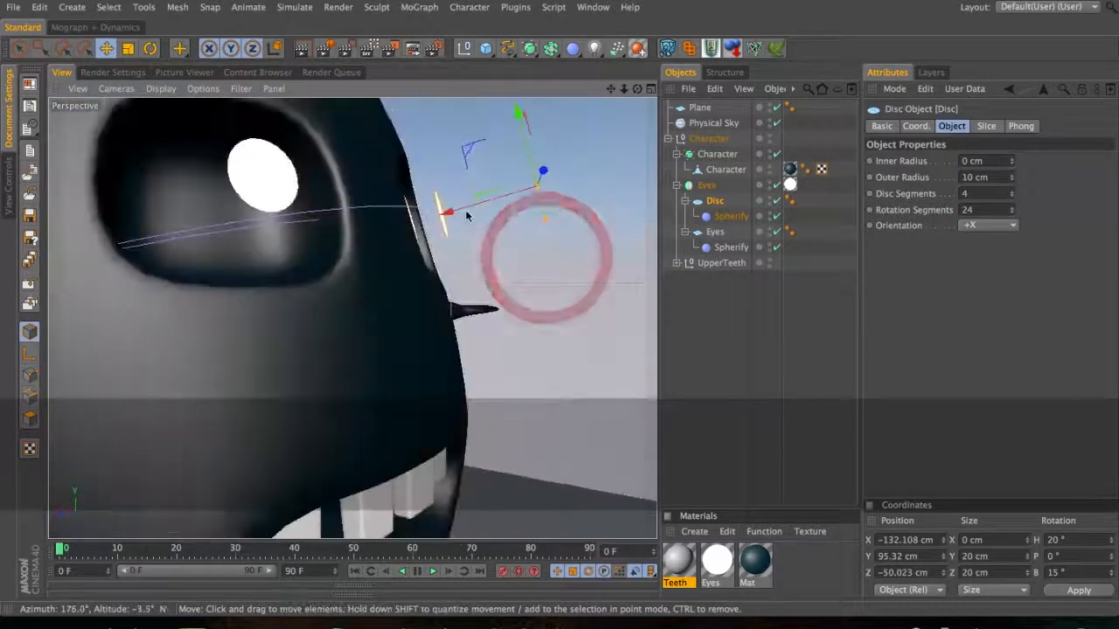
pyautogui.keyDown('shift'); pyautogui.moveTo(439, 222); pyautogui.dragTo(419, 225); pyautogui.keyUp('shift')
pyautogui.click(711, 202)
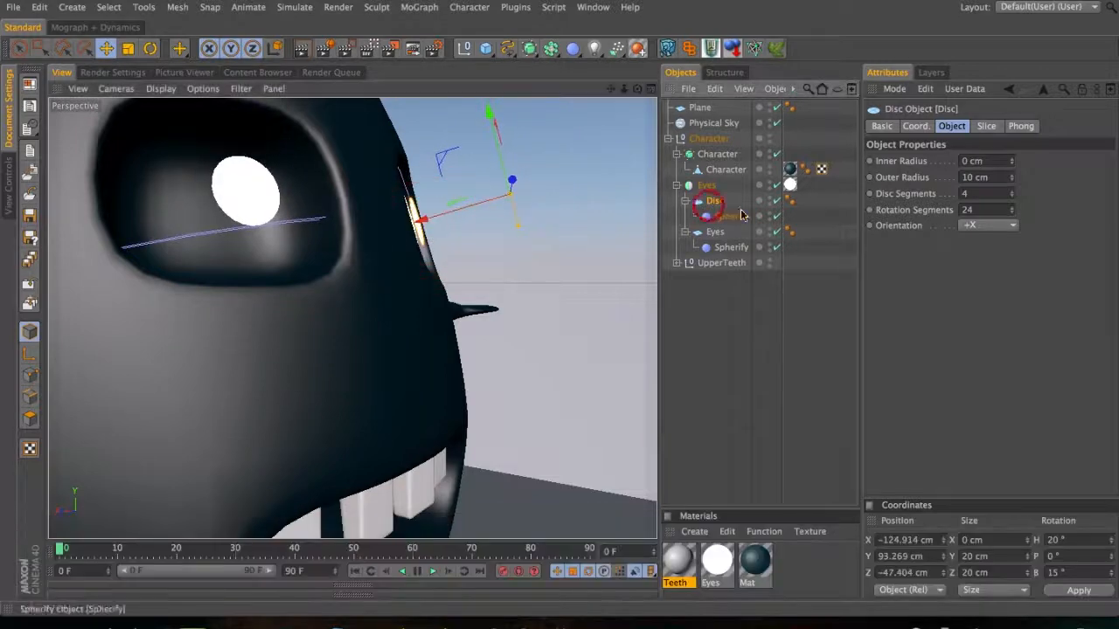
pyautogui.click(915, 126)
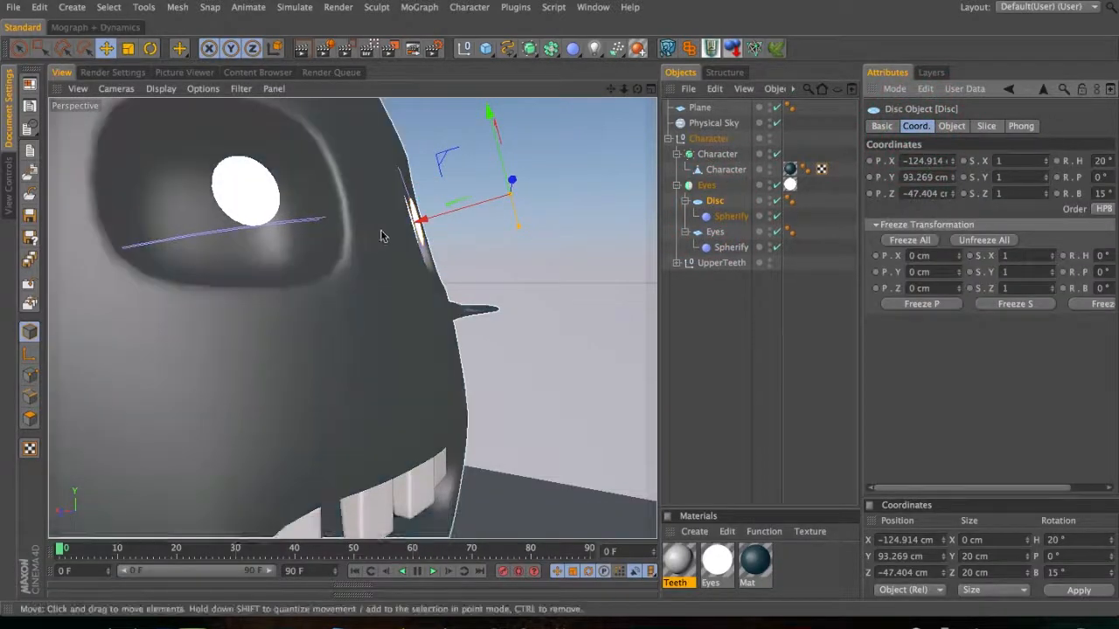
pyautogui.press('super+z')
# - Slide the Disc along its X axis against the eye surface, to a P.X of about -123.03 cm
pyautogui.keyDown('shift'); pyautogui.moveTo(444, 221); pyautogui.dragTo(273, 186); pyautogui.keyUp('shift')
pyautogui.press('3')
pyautogui.press('2')
pyautogui.press('3')
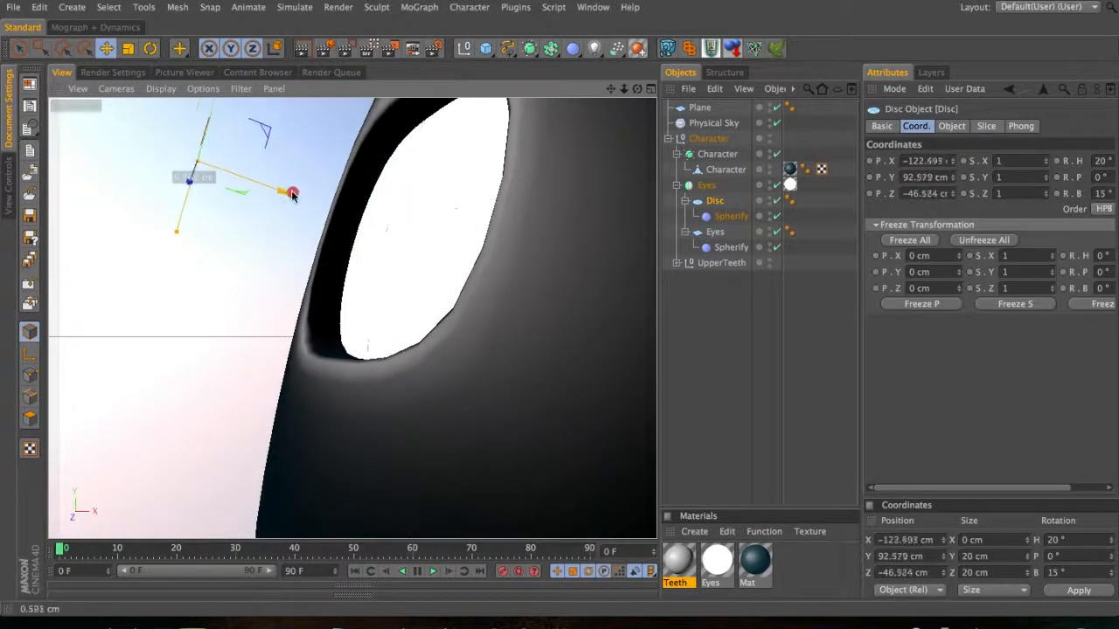
pyautogui.press('super+z')
# - Nudge the Disc slightly outward along X, to about -123.13 cm, and check its fit against the eye from the front
pyautogui.click(913, 592)
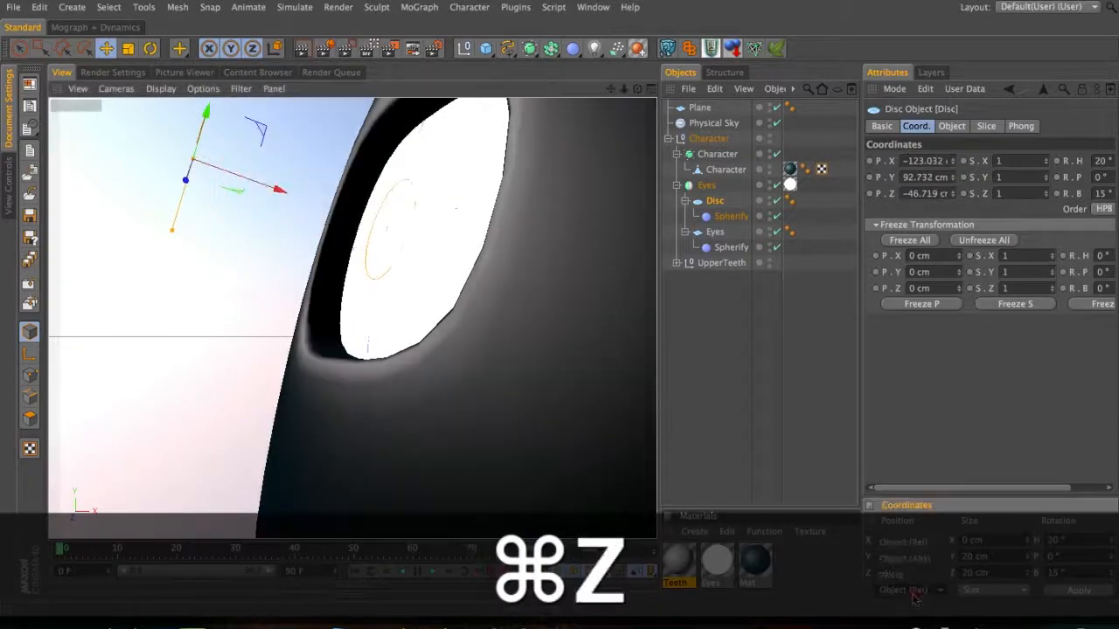
pyautogui.click(935, 543)
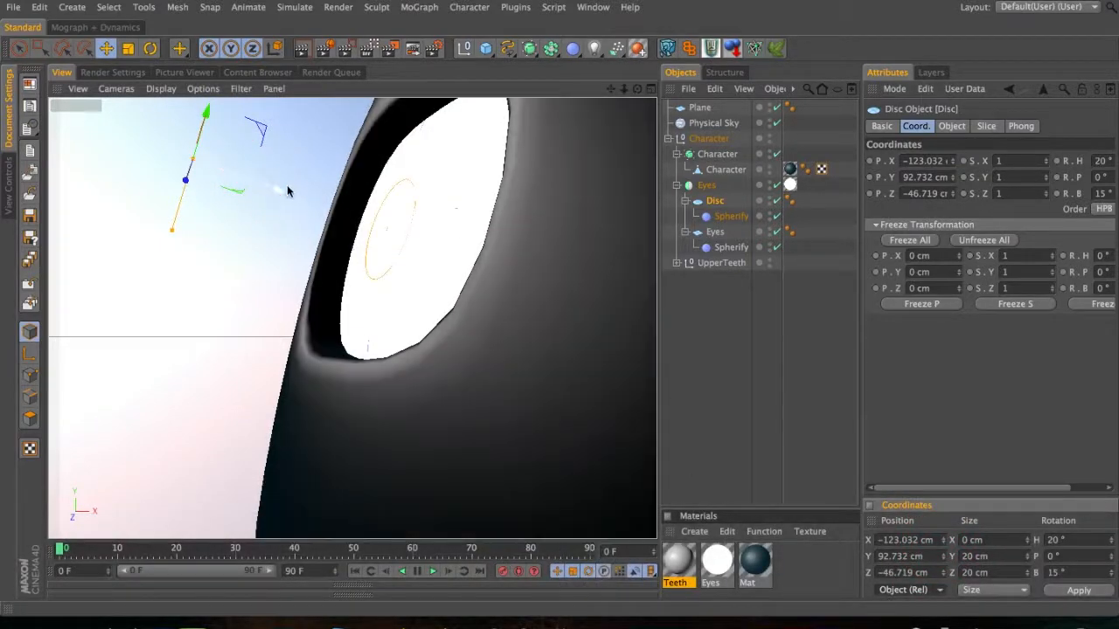
pyautogui.moveTo(281, 188); pyautogui.dragTo(270, 179)
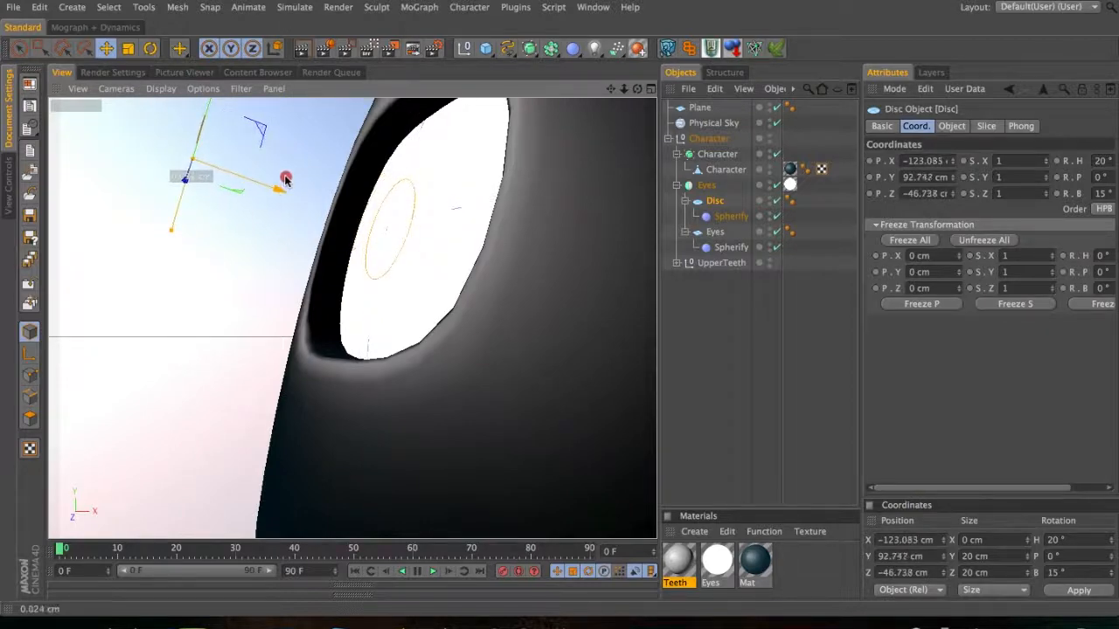
pyautogui.moveTo(285, 180); pyautogui.dragTo(257, 196)
pyautogui.press('3')
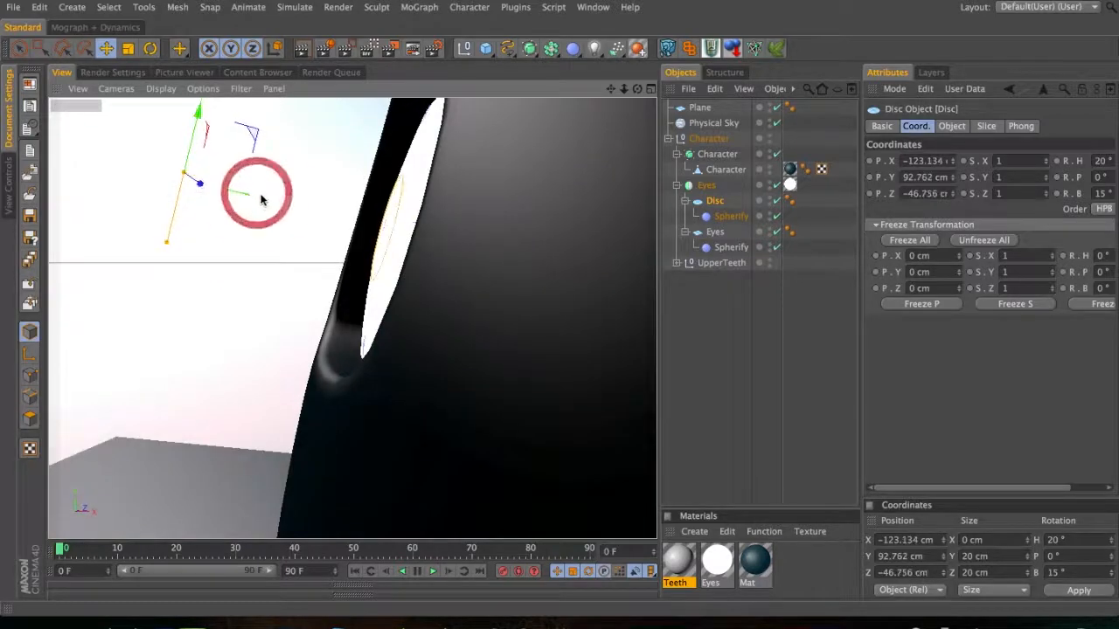
pyautogui.press('3')
pyautogui.moveTo(309, 189); pyautogui.dragTo(337, 293)
pyautogui.press('2')
pyautogui.press('3')
pyautogui.moveTo(385, 273); pyautogui.dragTo(542, 263)
# - Group the Disc and the Eyes plane under one null and name it Eye
pyautogui.click(715, 202)
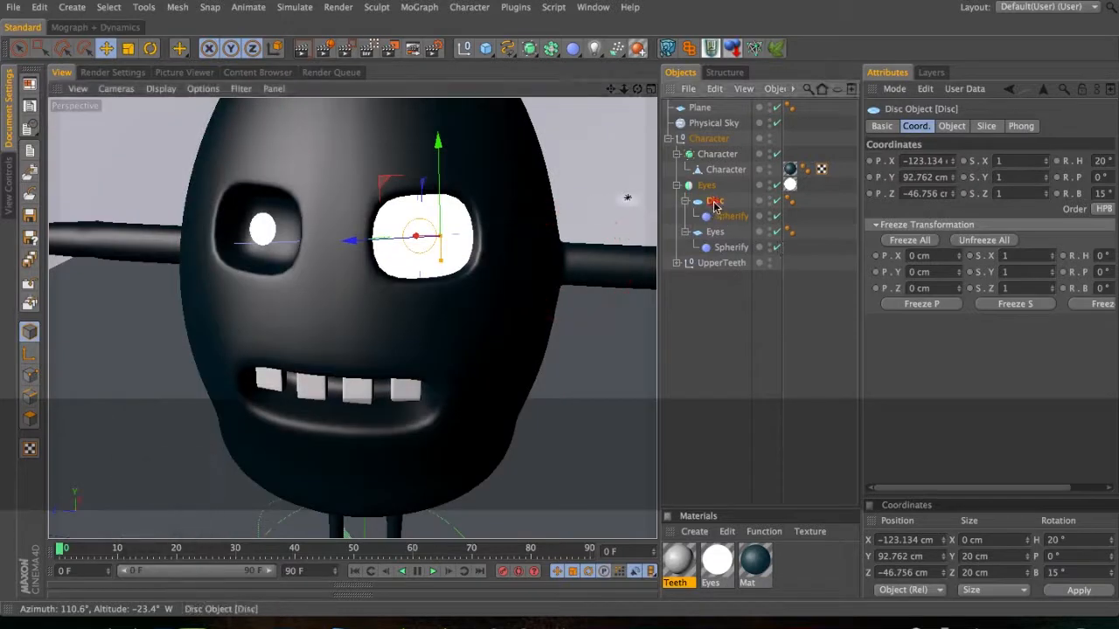
pyautogui.keyDown('super'); pyautogui.click(718, 233); pyautogui.keyUp('super')
pyautogui.hotkey('alt', 'g')
pyautogui.doubleClick(713, 203)
pyautogui.write('Eye')
pyautogui.click(718, 251)
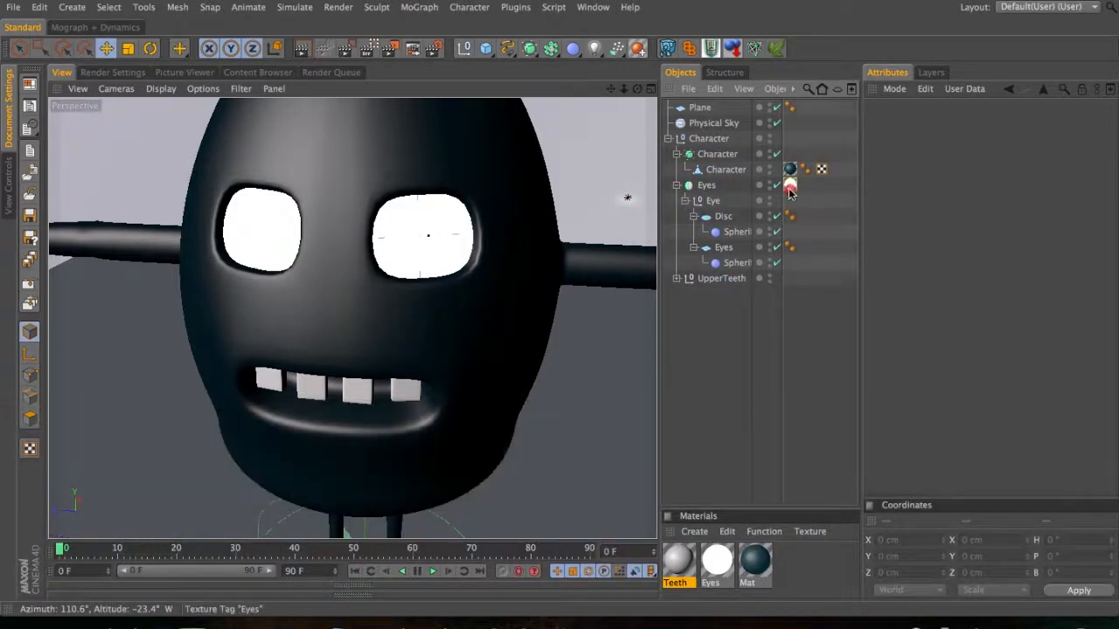
# - Transfer the Eyes material tag from the parent Eyes object to the Eyes plane and create a new material named Pupil
pyautogui.moveTo(724, 251); pyautogui.dragTo(724, 249)
pyautogui.doubleClick(813, 559)
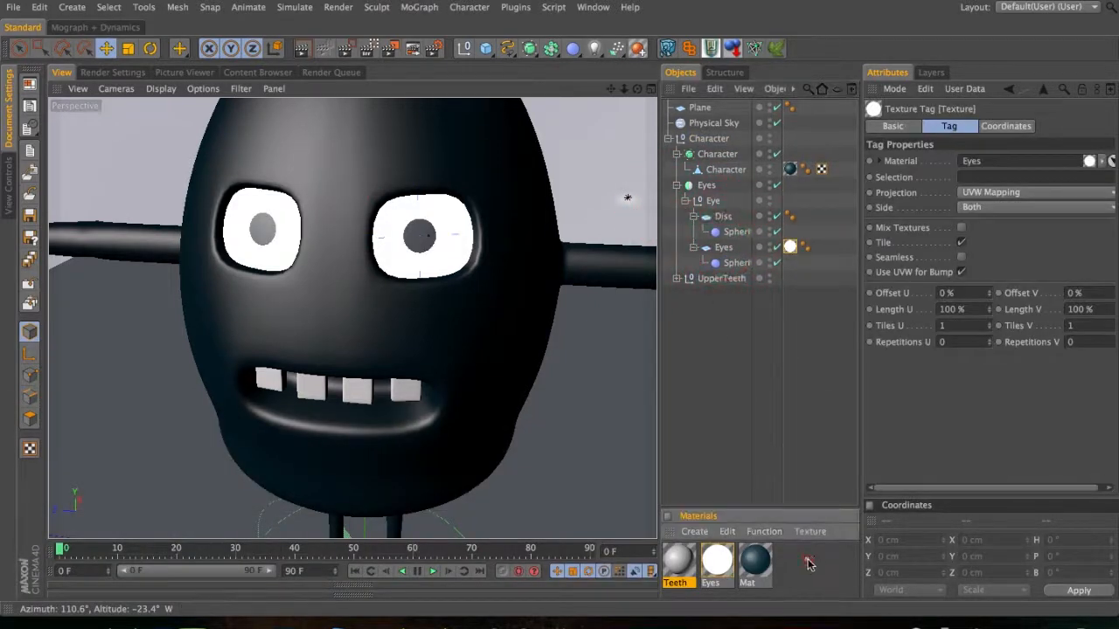
pyautogui.doubleClick(679, 583)
pyautogui.write('Pupil')
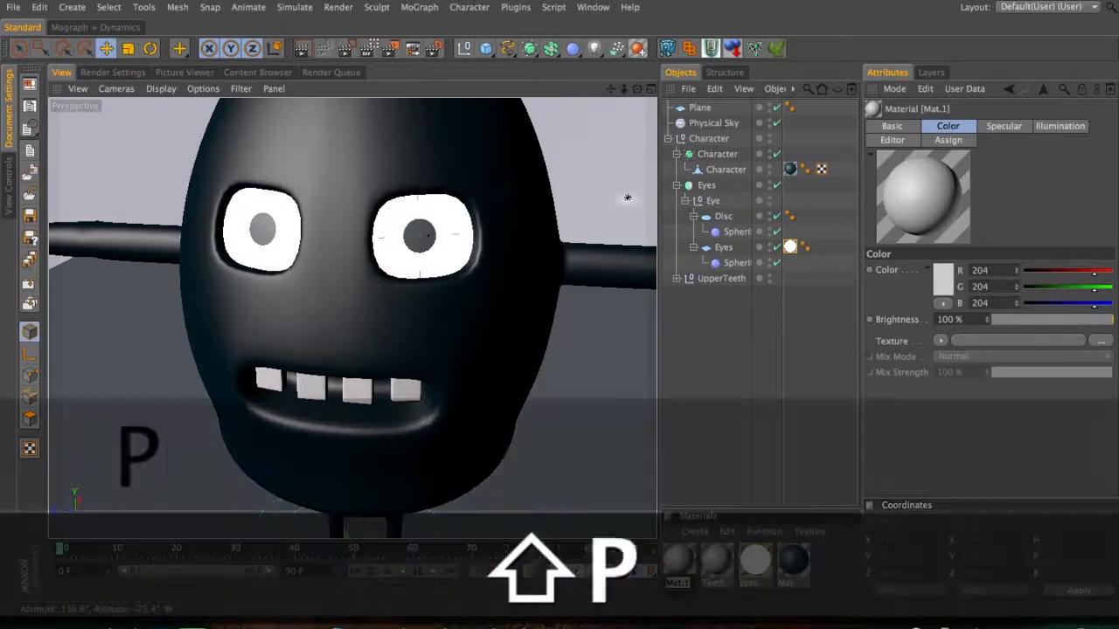
pyautogui.press('Return')
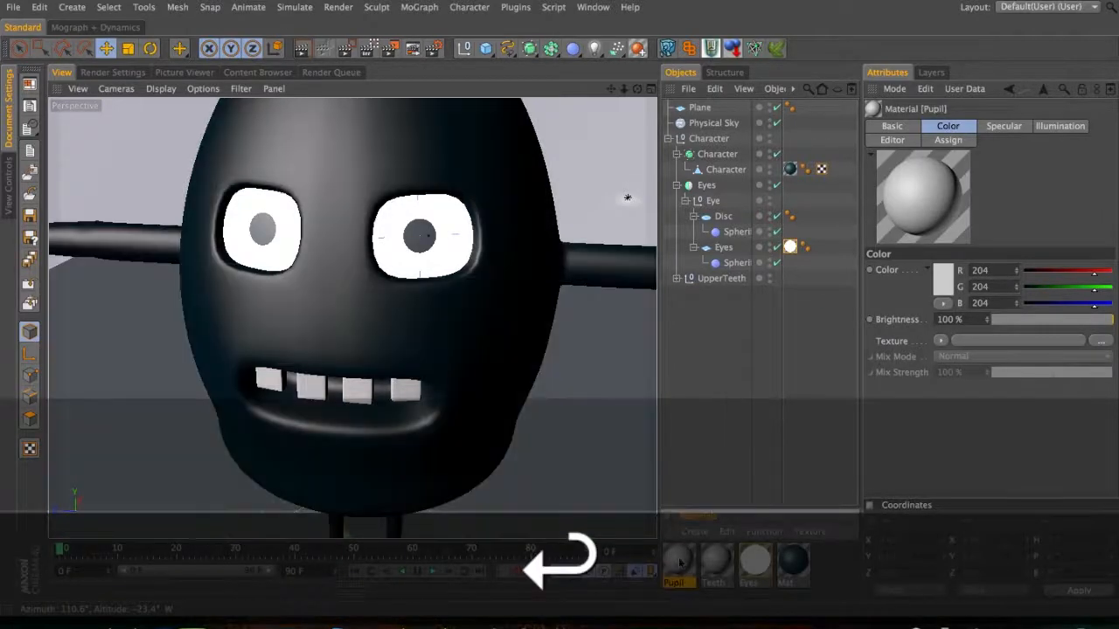
# - Set the Pupil material's color to near black with 0% saturation and 10% value
pyautogui.doubleClick(680, 559)
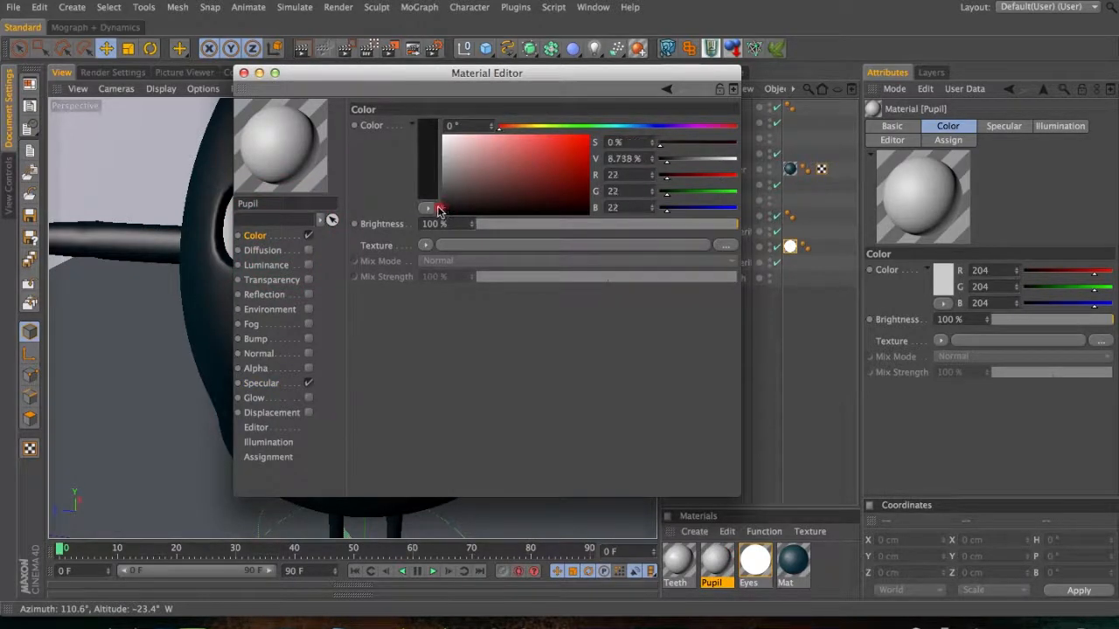
pyautogui.click(441, 208)
pyautogui.write('10')
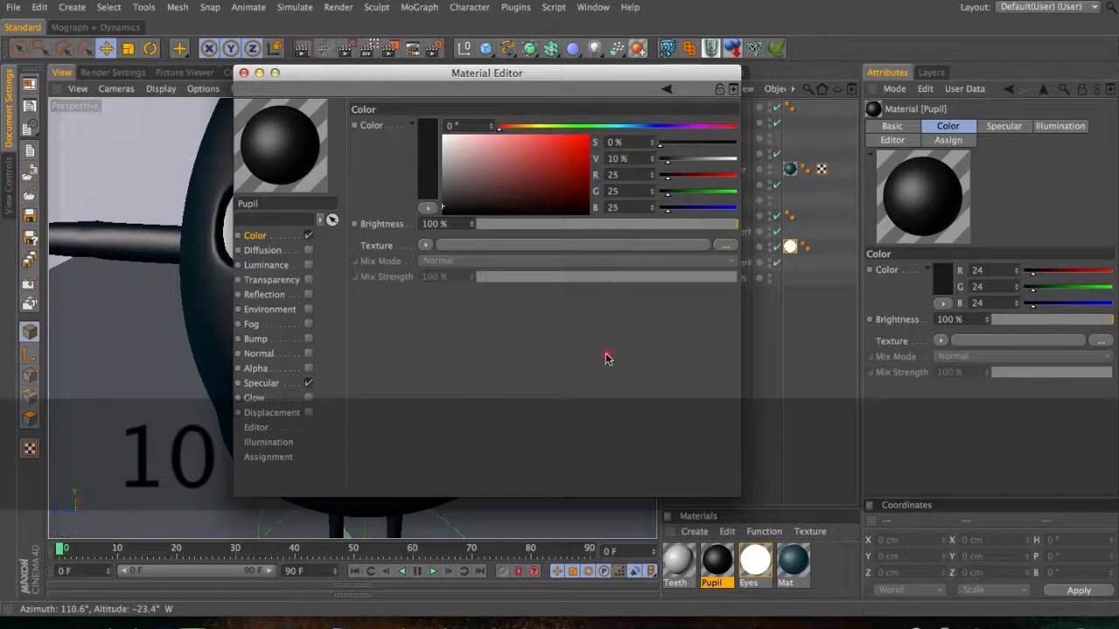
pyautogui.click(608, 359)
# - Enable reflection on the Pupil material and set its brightness to 15%
pyautogui.click(308, 294)
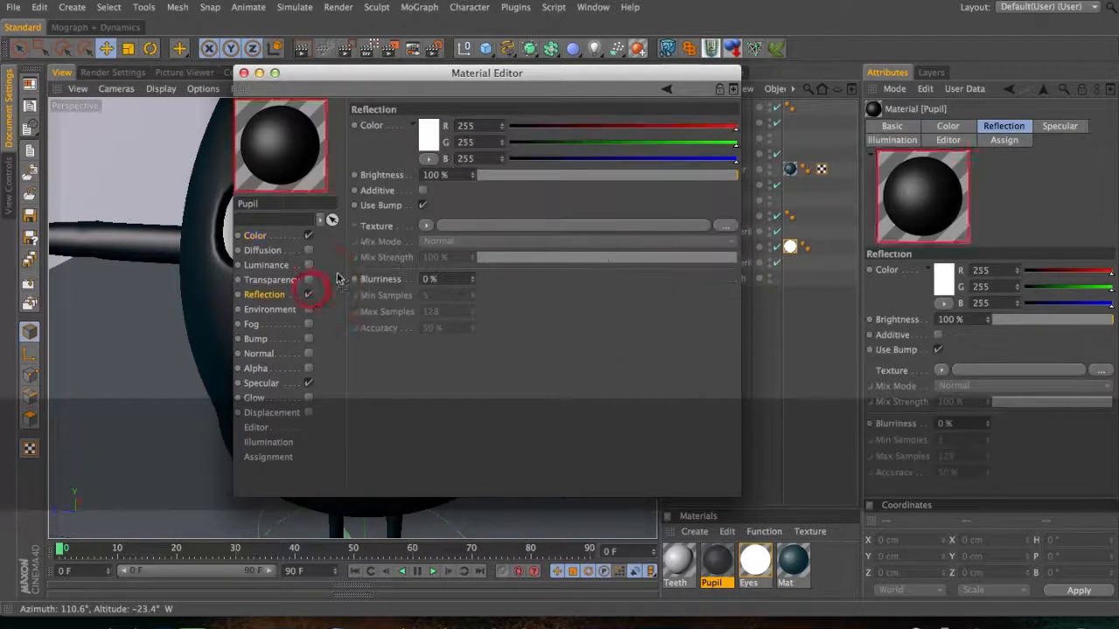
pyautogui.moveTo(485, 180); pyautogui.dragTo(515, 192)
pyautogui.click(245, 73)
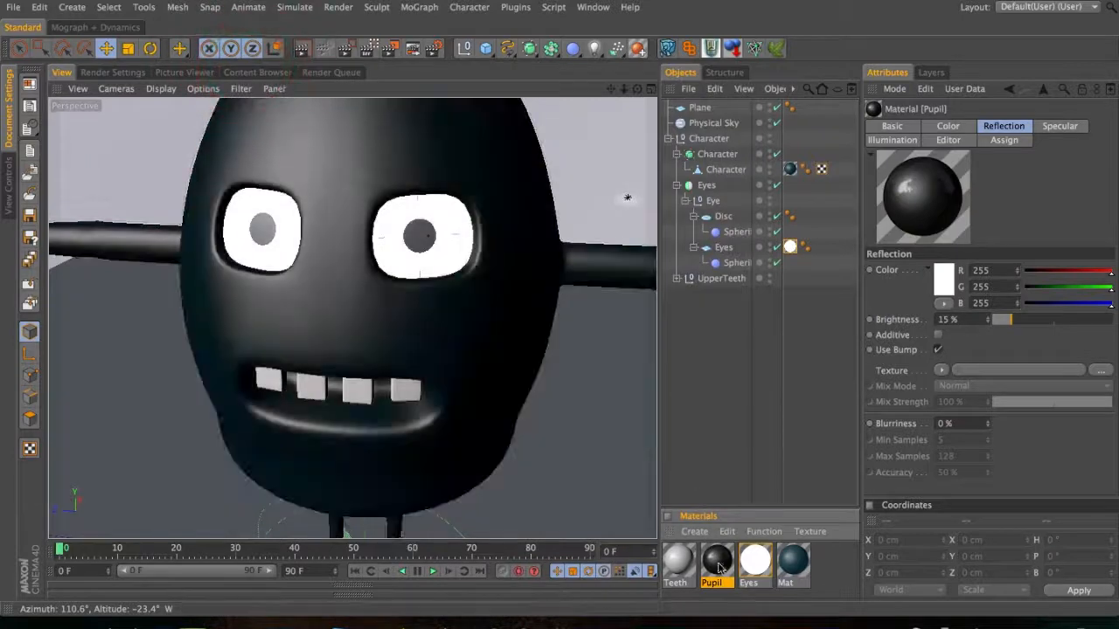
# - Apply the Pupil material to the Disc, rename the Disc to Pupil and collapse the Eye group
pyautogui.moveTo(719, 225); pyautogui.dragTo(724, 217)
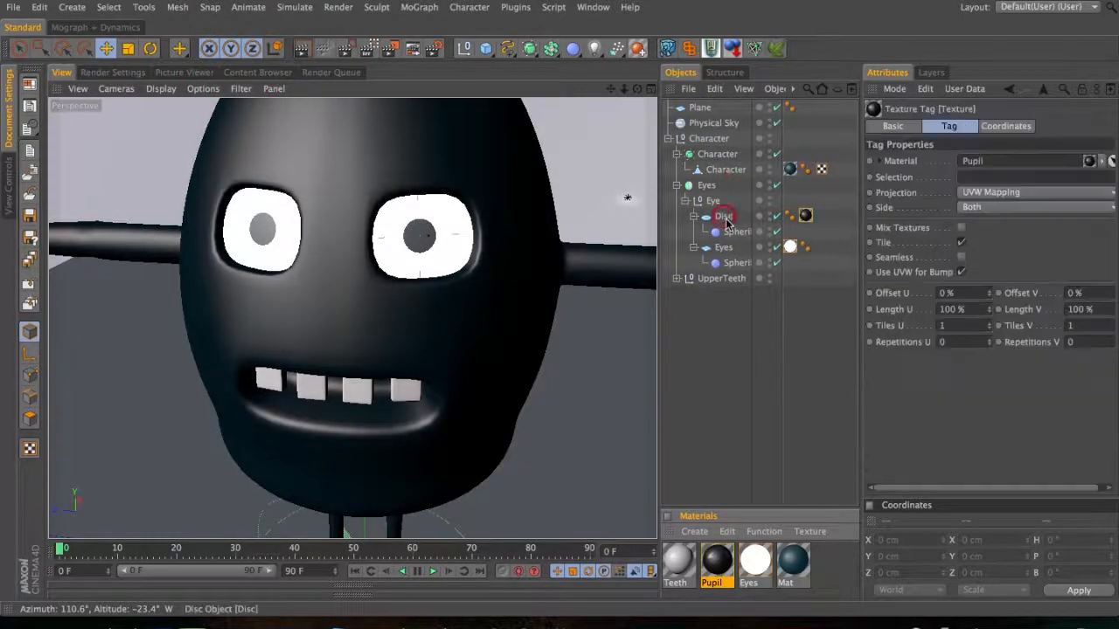
pyautogui.doubleClick(726, 215)
pyautogui.write('Pupil')
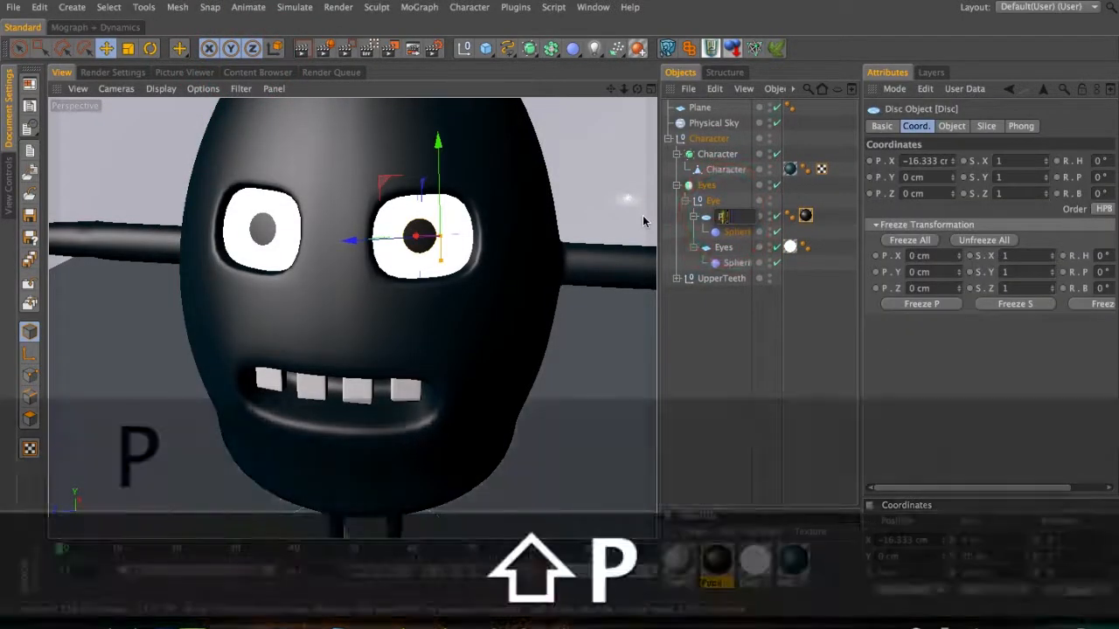
pyautogui.press('Return')
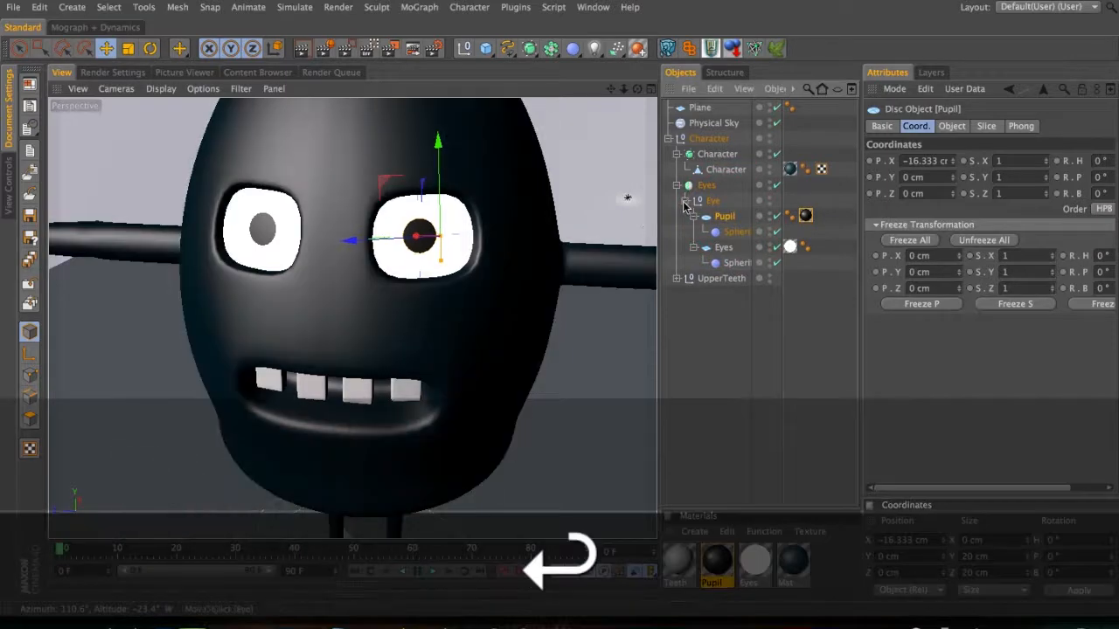
pyautogui.click(687, 203)
# - Examine the pupils, the face and the whole character from several angles and distances
pyautogui.press('3')
pyautogui.moveTo(469, 270); pyautogui.dragTo(302, 285)
pyautogui.press('2')
pyautogui.press('3')
pyautogui.press('1')
pyautogui.moveTo(524, 283); pyautogui.dragTo(421, 288)
pyautogui.press('3')
pyautogui.moveTo(410, 289); pyautogui.dragTo(372, 270)
pyautogui.press('2')
pyautogui.press('3')
pyautogui.moveTo(313, 317); pyautogui.dragTo(282, 319)
pyautogui.press('2')
pyautogui.moveTo(281, 319); pyautogui.dragTo(374, 316)
pyautogui.press('3')
pyautogui.keyDown('alt'); pyautogui.moveTo(223, 313); pyautogui.dragTo(429, 300); pyautogui.keyUp('alt')
# - Save the scene in the Cinema4D folder under a file name beginning with LowPolyCharacter
pyautogui.press('super+s')
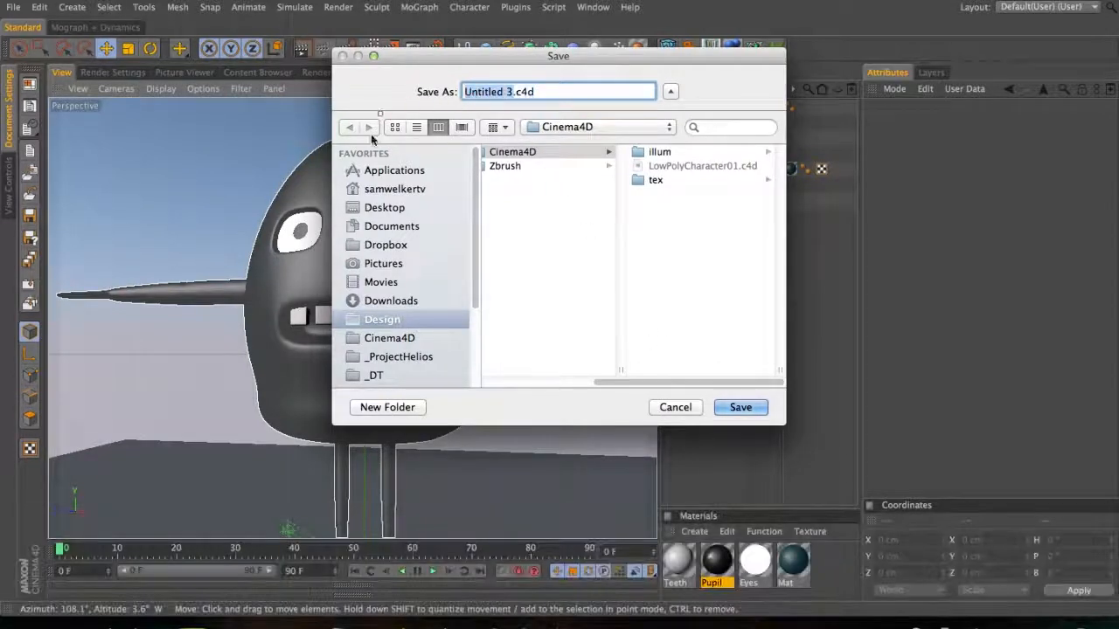
pyautogui.write('LowPolyCharacte')
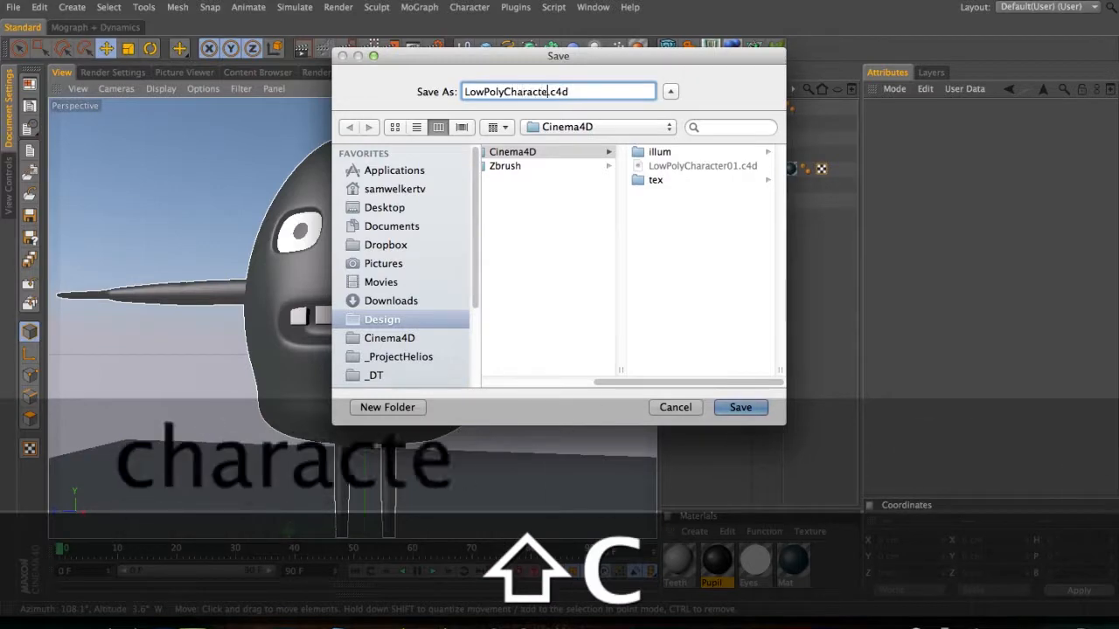
pyautogui.press('Return')
# - Select the Character mesh and examine the smoothed body and arm up close
pyautogui.press('3')
pyautogui.press('2')
pyautogui.moveTo(389, 331)
pyautogui.mouseDown()
pyautogui.moveTo(387, 355)
pyautogui.moveTo(321, 360)
pyautogui.moveTo(400, 347)
pyautogui.mouseUp()
pyautogui.press('1')
pyautogui.press('3')
pyautogui.press('3')
pyautogui.moveTo(452, 292); pyautogui.dragTo(339, 352)
pyautogui.click(710, 172)
pyautogui.press('o')
pyautogui.press('2')
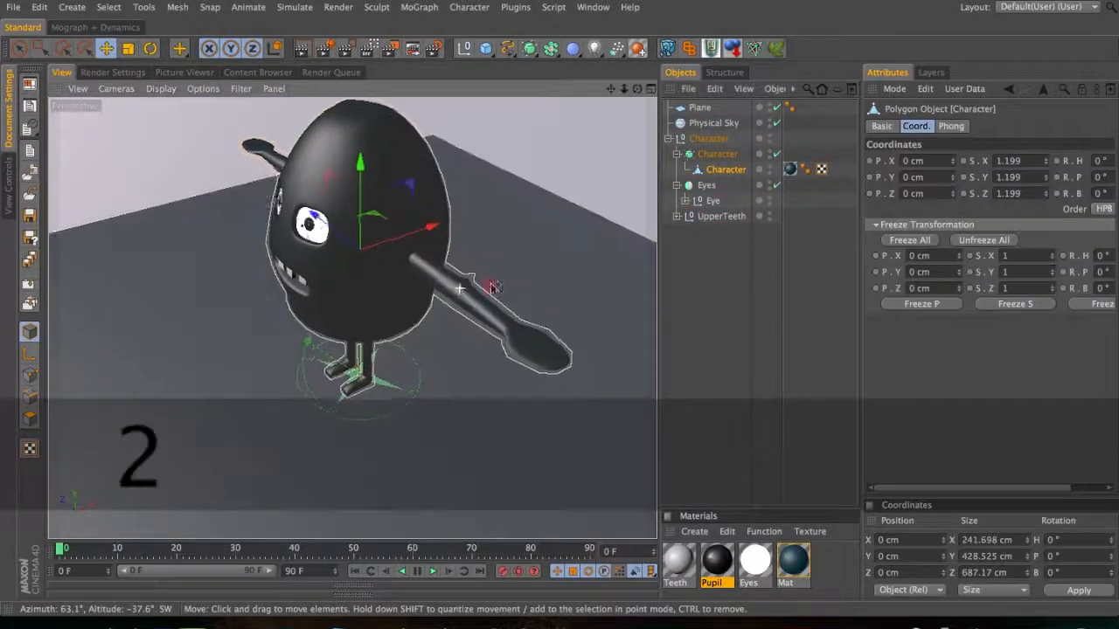
pyautogui.moveTo(472, 282); pyautogui.dragTo(659, 276)
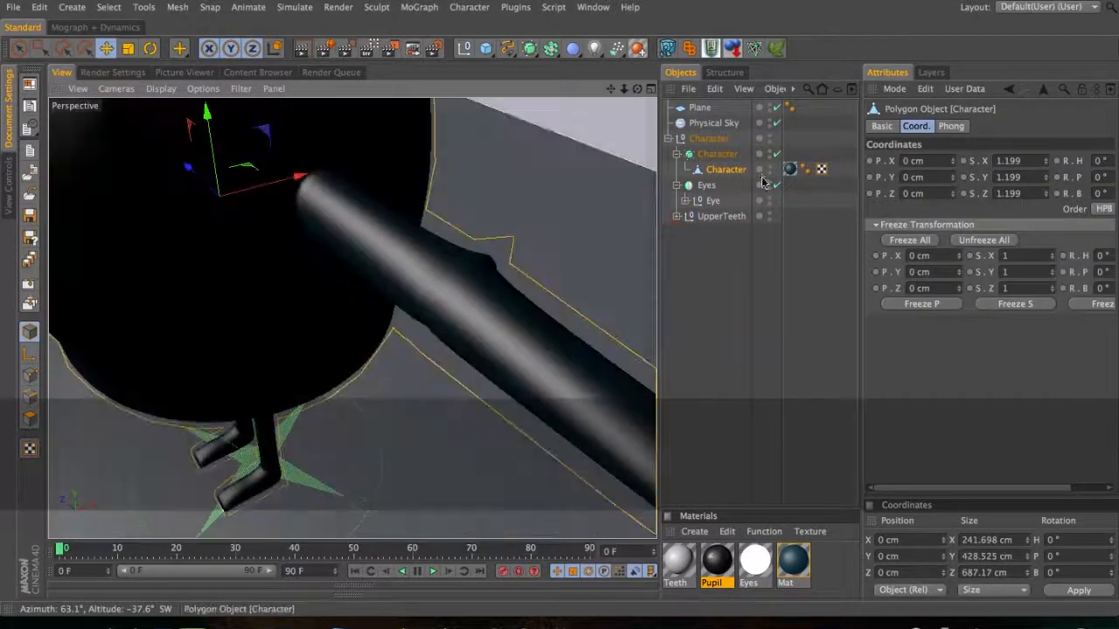
# - Turn off the Character's HyperNURBS smoothing and select the middle elbow edge loops on both arms in edge mode
pyautogui.click(778, 156)
pyautogui.press('3')
pyautogui.moveTo(459, 270); pyautogui.dragTo(375, 287)
pyautogui.click(32, 392)
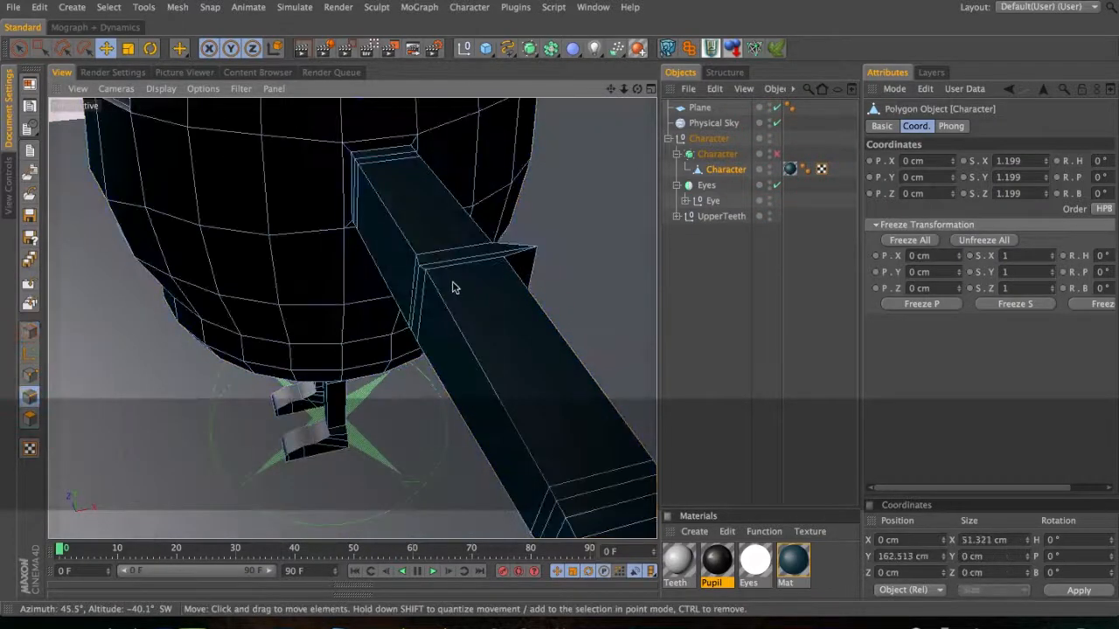
pyautogui.moveTo(439, 272); pyautogui.dragTo(515, 275)
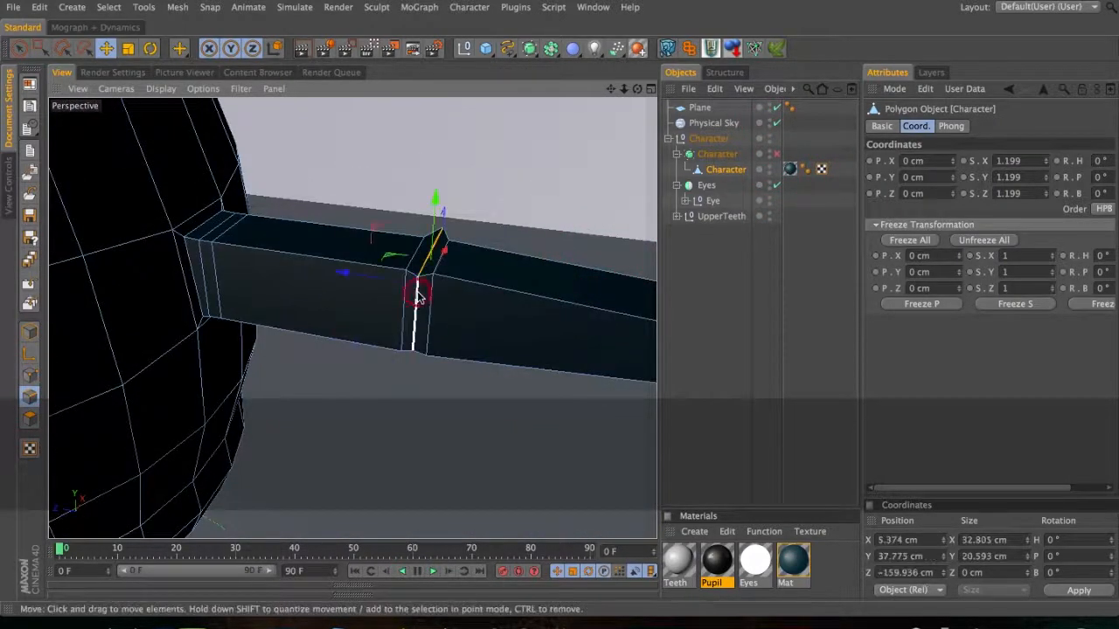
pyautogui.press('3')
pyautogui.moveTo(208, 319); pyautogui.dragTo(540, 292)
pyautogui.press('2')
pyautogui.press('1')
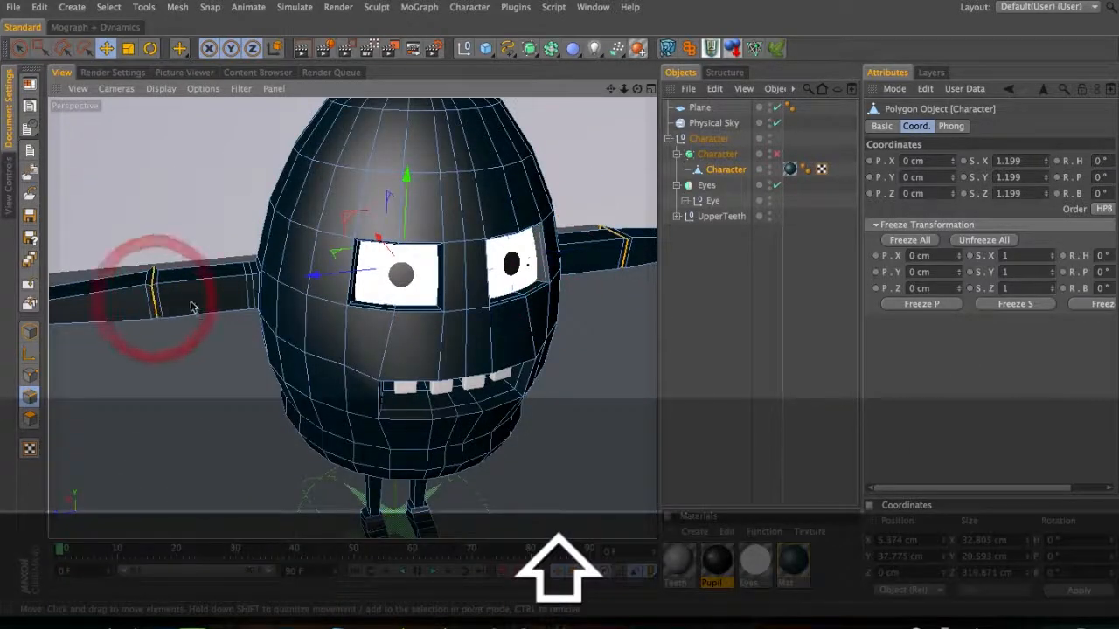
# - Scale the elbow loops to 19.683 cm in X and 24.711 cm in Y and raise them to Y 38.536 cm
pyautogui.press('r')
pyautogui.press('t')
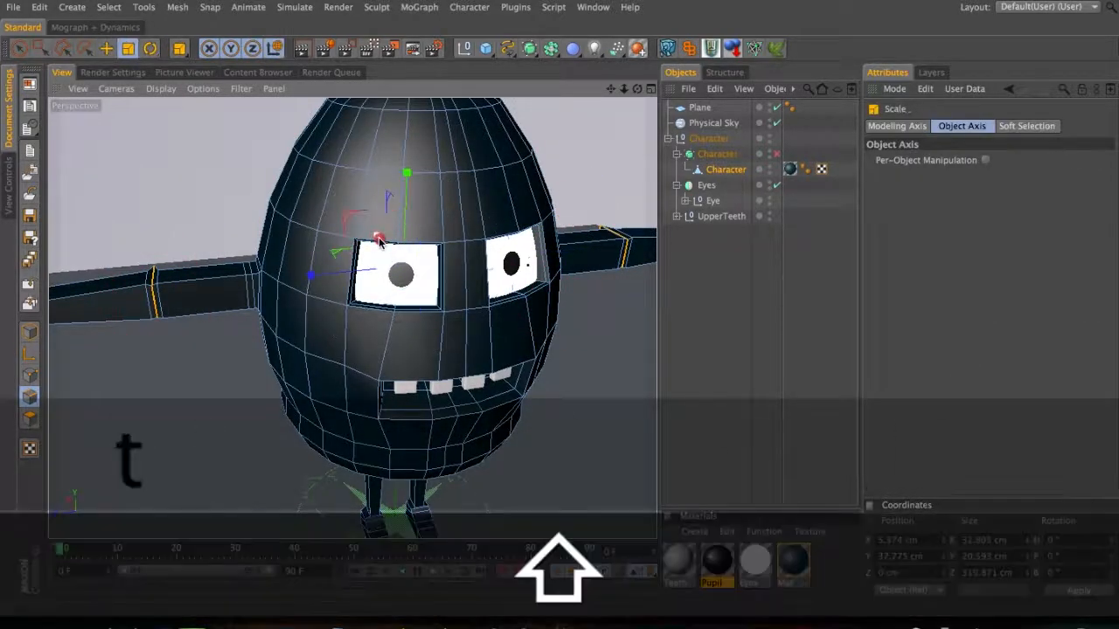
pyautogui.moveTo(381, 240); pyautogui.dragTo(414, 234)
pyautogui.press('t')
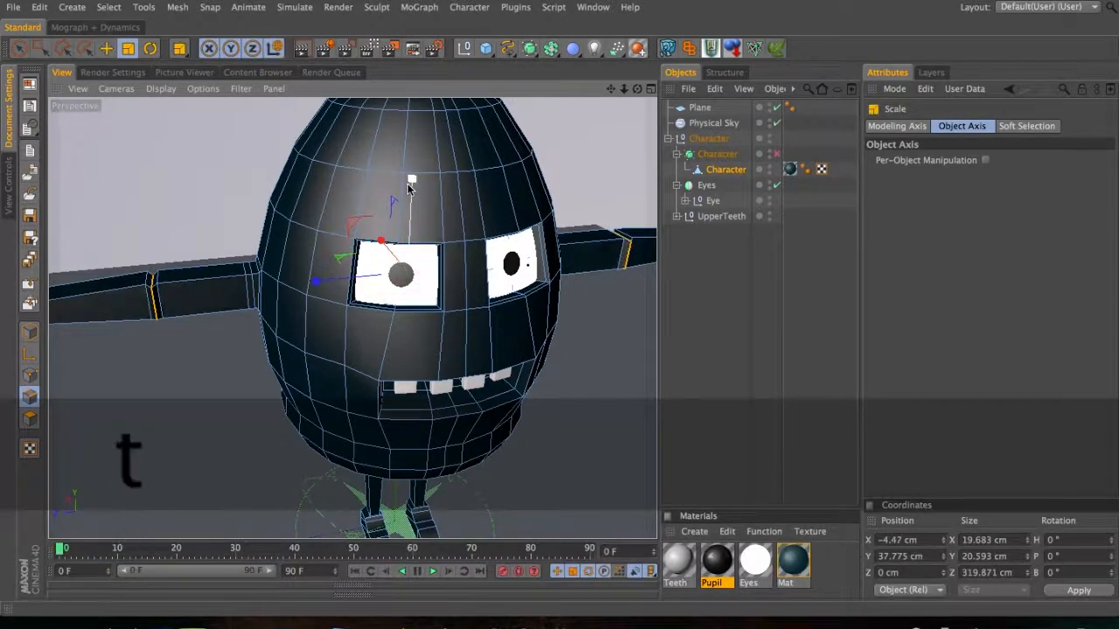
pyautogui.keyDown('shift'); pyautogui.moveTo(409, 188); pyautogui.dragTo(412, 175); pyautogui.keyUp('shift')
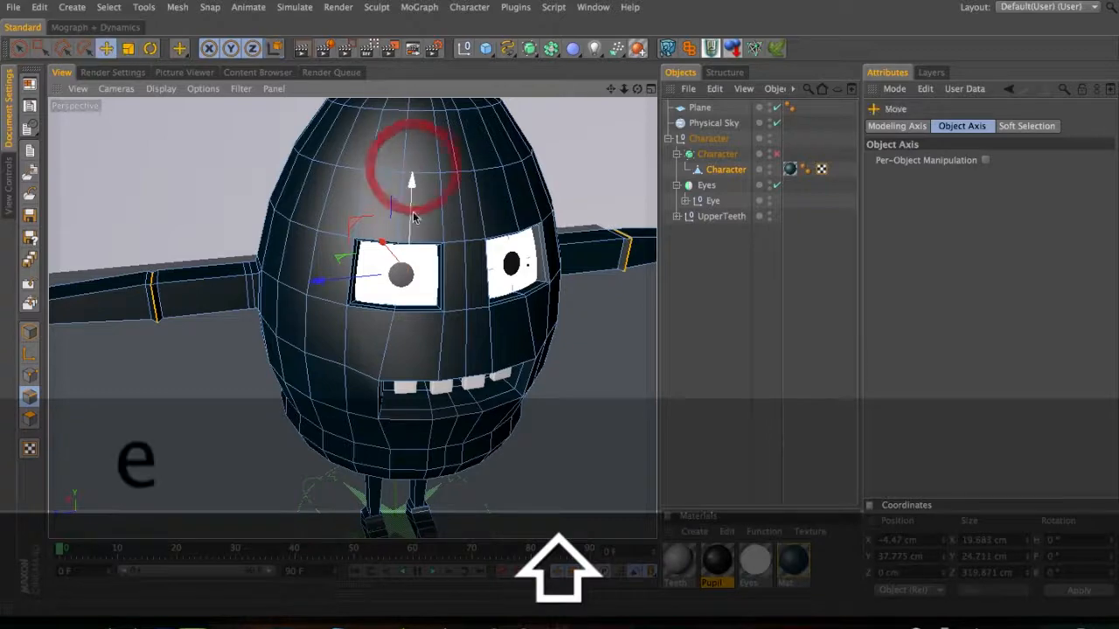
pyautogui.keyDown('shift'); pyautogui.moveTo(413, 180); pyautogui.dragTo(413, 184); pyautogui.keyUp('shift')
# - Scale the selected elbow loops to 23.115 cm in Y
pyautogui.press('3')
pyautogui.moveTo(557, 268); pyautogui.dragTo(632, 195)
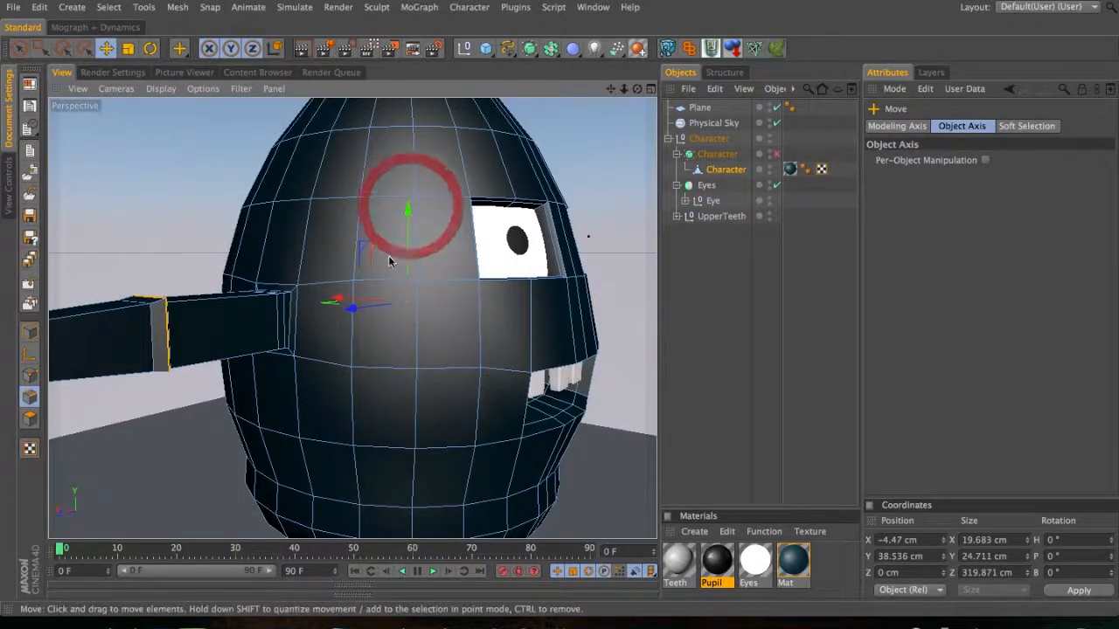
pyautogui.press('t')
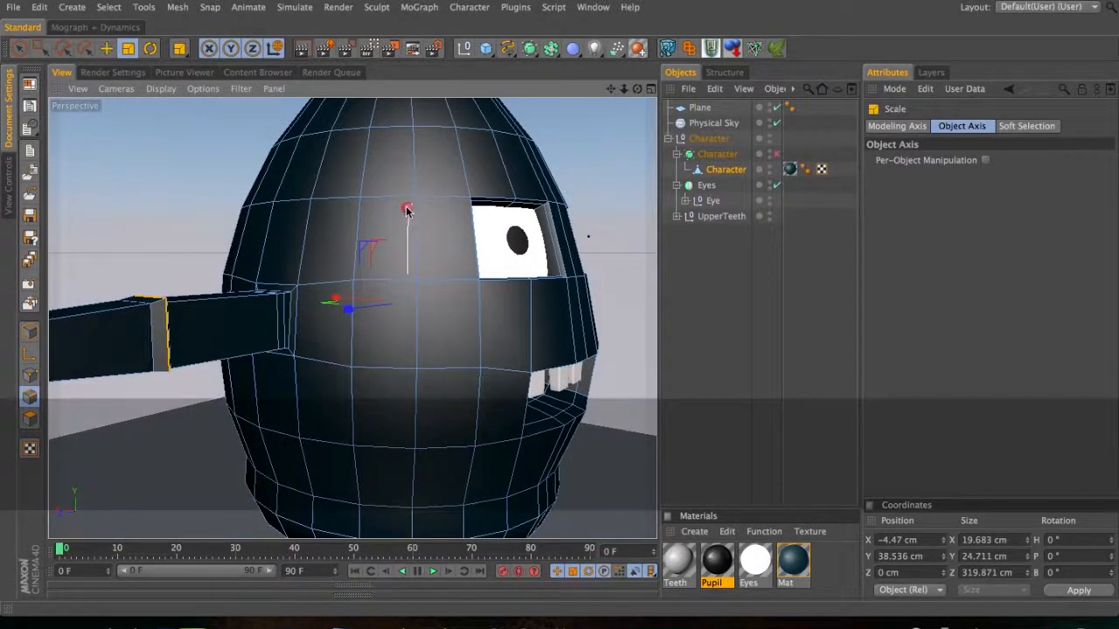
pyautogui.moveTo(405, 210); pyautogui.dragTo(405, 216)
pyautogui.click(1068, 8)
# - Move the selected elbow loops to X 0.078 cm and scale them to about 21.133 cm in X
pyautogui.press('3')
pyautogui.moveTo(270, 288); pyautogui.dragTo(475, 345)
pyautogui.press('e')
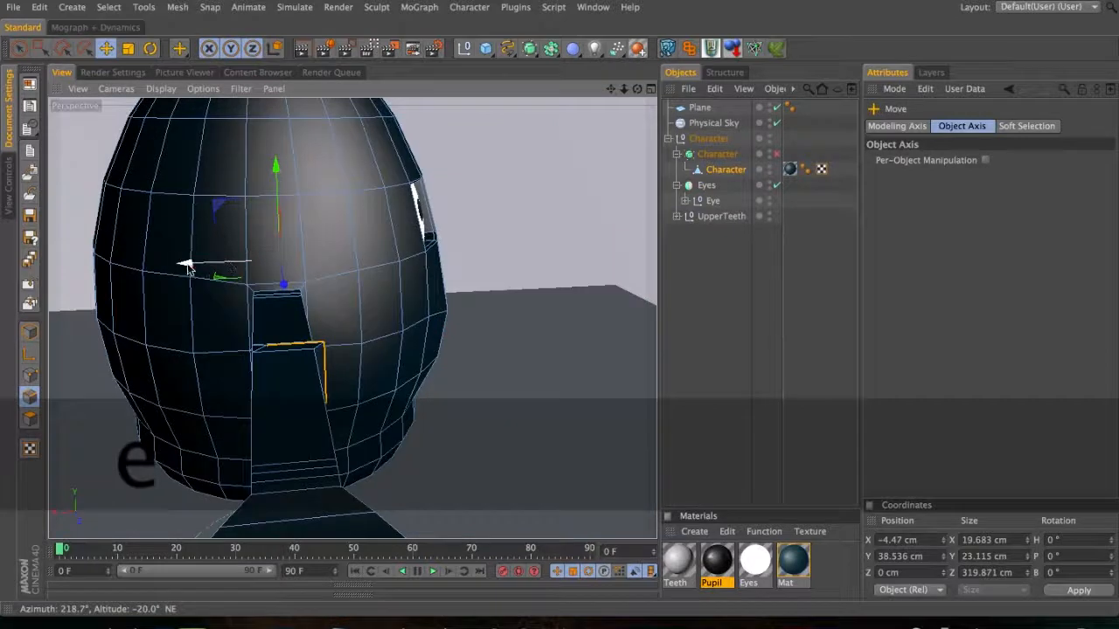
pyautogui.click(179, 271)
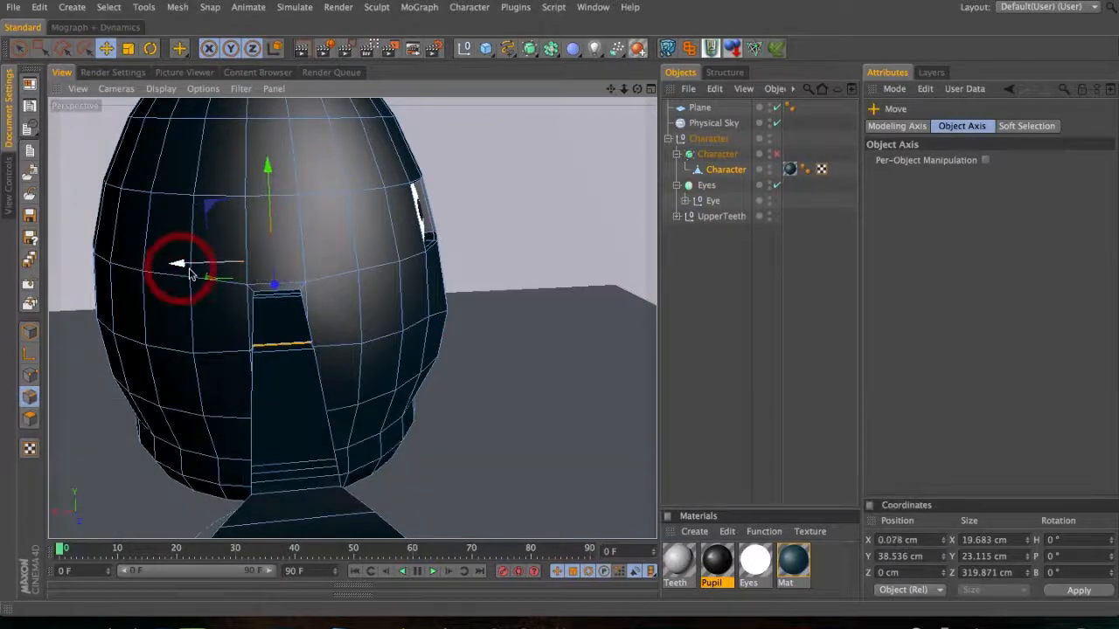
pyautogui.press('t')
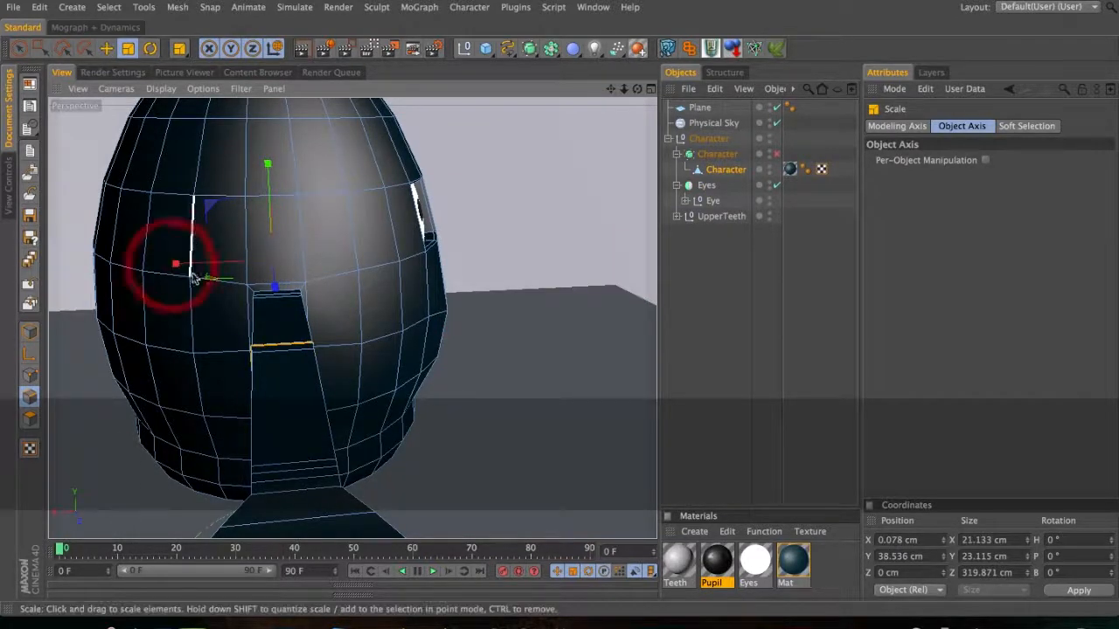
# - Turn the Character's HyperNURBS smoothing back on after editing the elbow loops
pyautogui.press('space')
pyautogui.press('3')
pyautogui.moveTo(277, 248); pyautogui.dragTo(7, 387)
pyautogui.moveTo(258, 318); pyautogui.dragTo(268, 238)
pyautogui.press('1')
pyautogui.moveTo(268, 238); pyautogui.dragTo(466, 215)
pyautogui.press('3')
pyautogui.press('1')
pyautogui.click(776, 154)
# - Examine the smoothed body and the reshaped elbow up close from several angles
pyautogui.press('1')
pyautogui.moveTo(330, 320); pyautogui.dragTo(352, 300)
pyautogui.press('2')
pyautogui.press('3')
pyautogui.press('3')
pyautogui.moveTo(461, 283); pyautogui.dragTo(420, 291)
pyautogui.click(359, 236)
pyautogui.press('3')
pyautogui.moveTo(334, 269); pyautogui.dragTo(479, 267)
pyautogui.click(747, 230)
pyautogui.press('3')
pyautogui.press('2')
pyautogui.press('3')
pyautogui.moveTo(484, 275); pyautogui.dragTo(385, 338)
pyautogui.press('1')
pyautogui.moveTo(489, 334); pyautogui.dragTo(278, 291)
pyautogui.moveTo(405, 298); pyautogui.dragTo(307, 270)
pyautogui.press('2')
pyautogui.moveTo(481, 260); pyautogui.dragTo(680, 249)
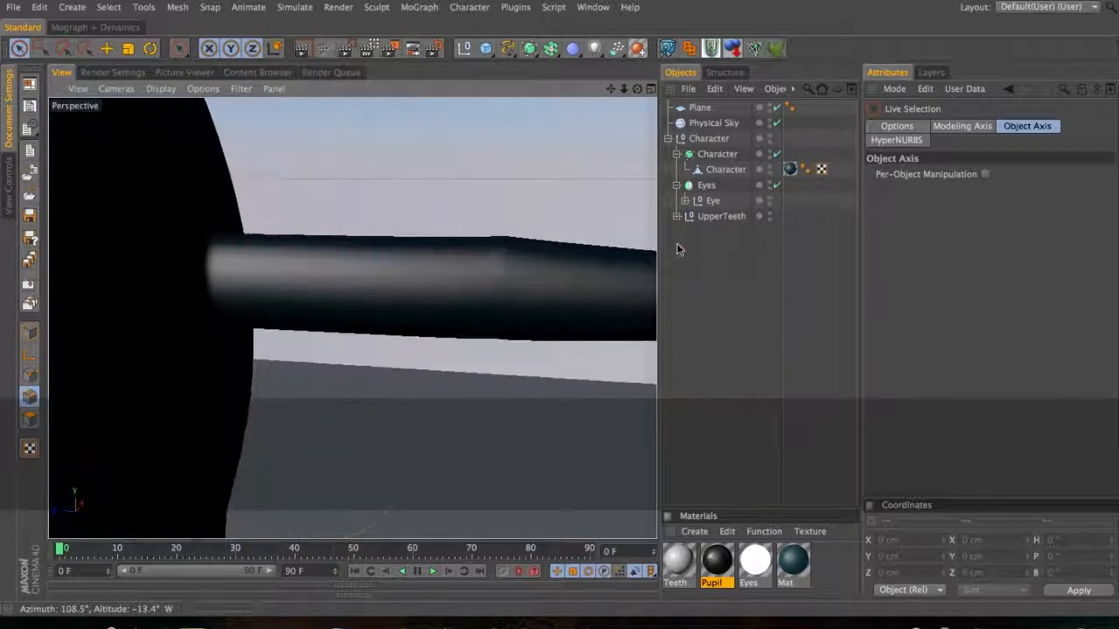
# - Turn off smoothing on the Character mesh and select the three crosswise elbow edges on the arm's upper face, without the lengthwise edge
pyautogui.click(719, 170)
pyautogui.press('3')
pyautogui.moveTo(522, 253); pyautogui.dragTo(425, 287)
pyautogui.click(776, 153)
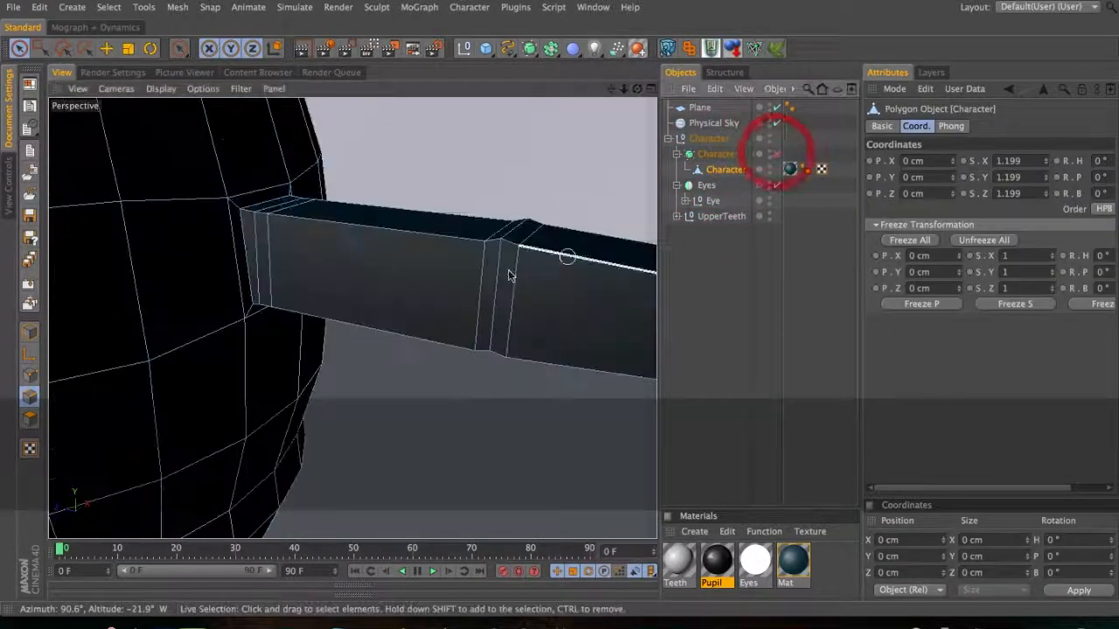
pyautogui.click(494, 230)
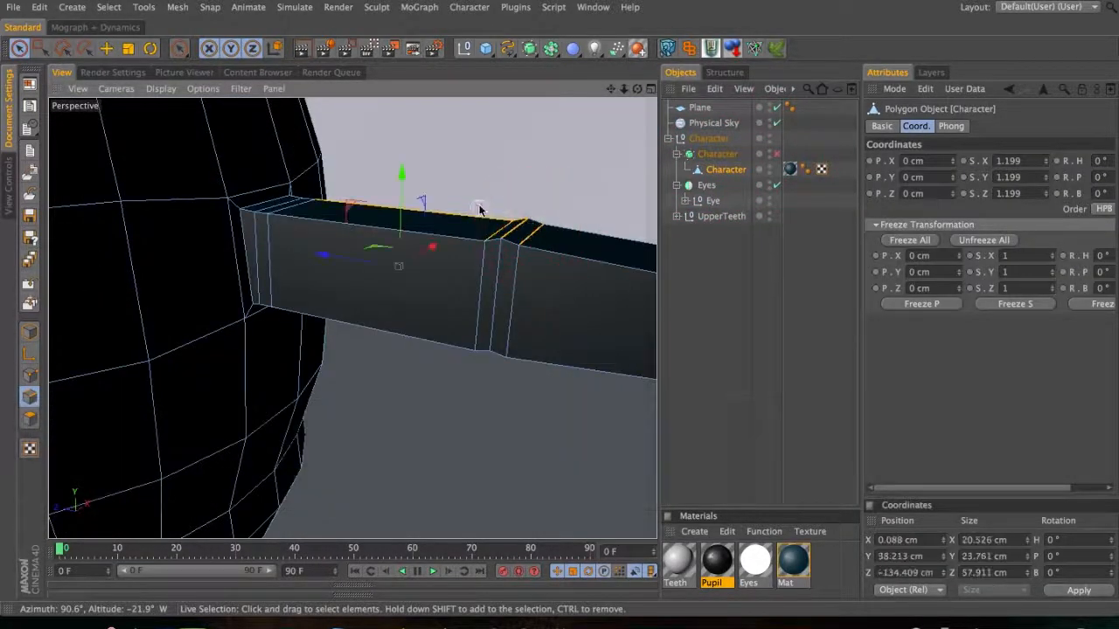
pyautogui.keyDown('super'); pyautogui.click(458, 220); pyautogui.keyUp('super')
# - Try to flatten the elbow's upper edges by scaling them to 0 cm in Y, and undo the change
pyautogui.press('3')
pyautogui.moveTo(454, 227); pyautogui.dragTo(492, 271)
pyautogui.press('t')
pyautogui.press('3')
pyautogui.moveTo(541, 199); pyautogui.dragTo(183, 227)
pyautogui.press('1')
pyautogui.press('3')
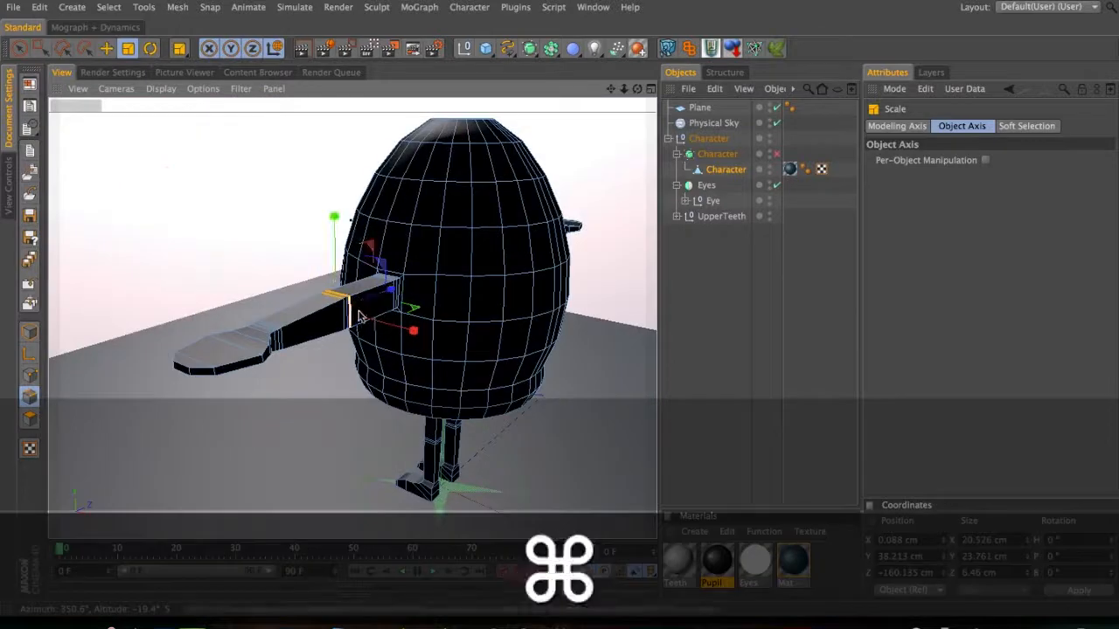
pyautogui.press('super+z')
pyautogui.press('3')
pyautogui.moveTo(351, 331); pyautogui.dragTo(524, 257)
pyautogui.press('2')
pyautogui.press('t')
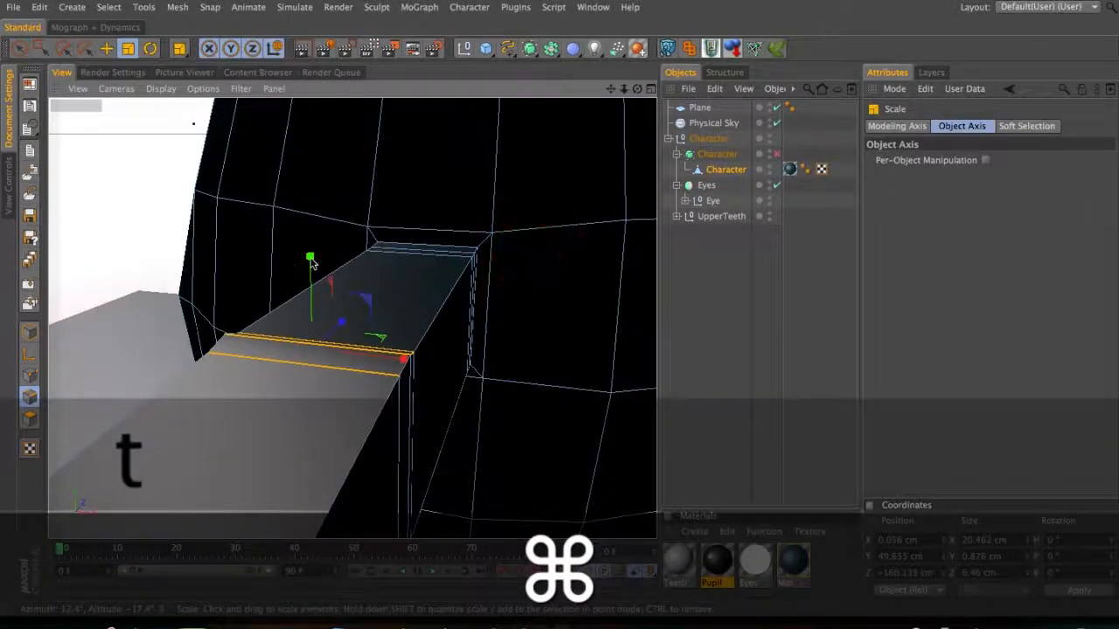
pyautogui.keyDown('shift'); pyautogui.moveTo(311, 261); pyautogui.dragTo(315, 321); pyautogui.keyUp('shift')
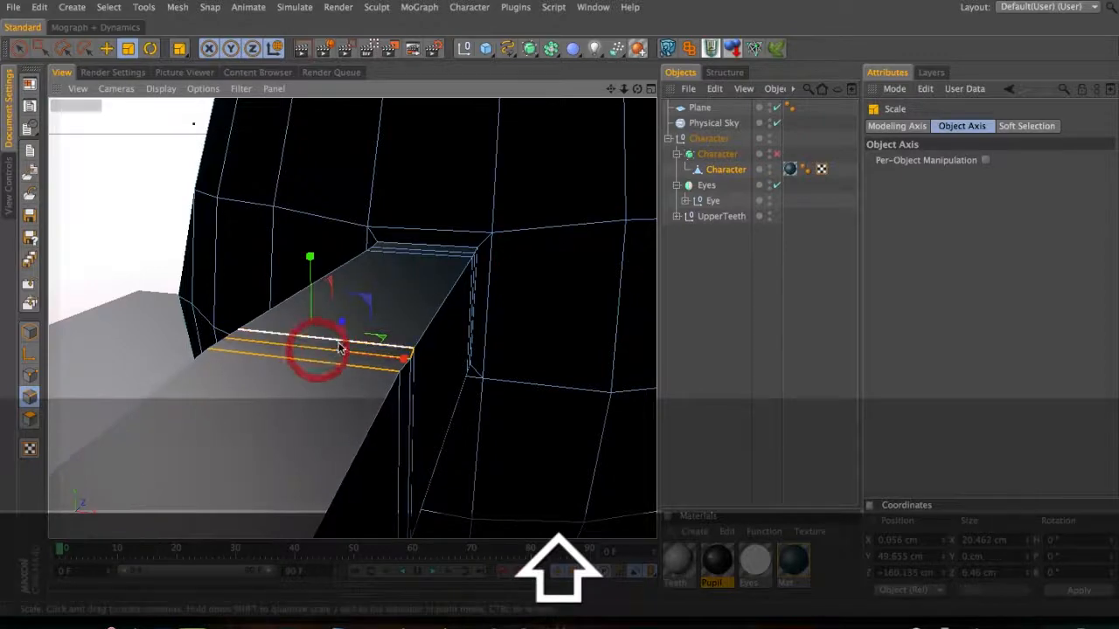
pyautogui.press('super+z')
# - Examine the unsmoothed elbow from the side and both arms from the front of the character
pyautogui.press('3')
pyautogui.moveTo(416, 428); pyautogui.dragTo(335, 428)
pyautogui.press('1')
pyautogui.moveTo(275, 464); pyautogui.dragTo(266, 402)
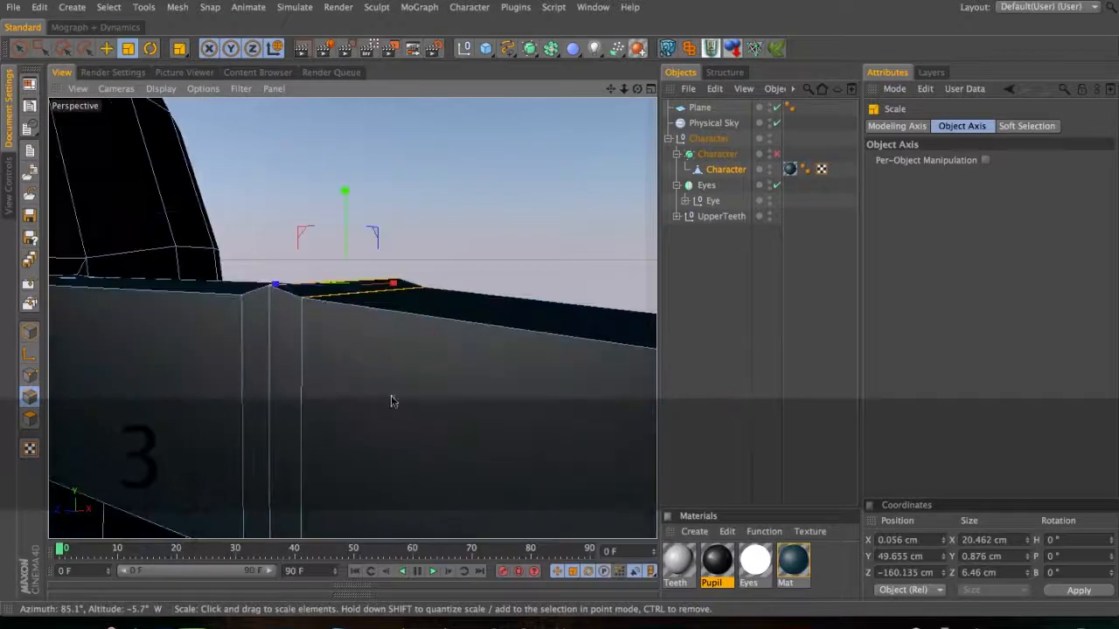
pyautogui.press('2')
pyautogui.moveTo(392, 401); pyautogui.dragTo(202, 421)
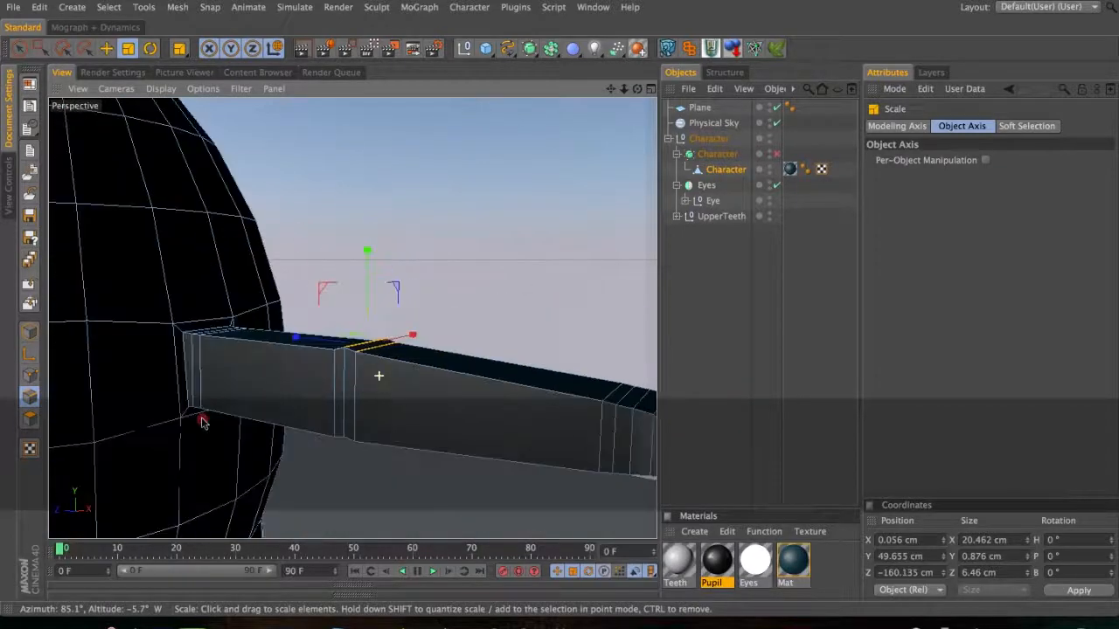
pyautogui.press('3')
pyautogui.moveTo(387, 407); pyautogui.dragTo(420, 261)
pyautogui.press('2')
pyautogui.moveTo(379, 384); pyautogui.dragTo(447, 458)
pyautogui.press('3')
pyautogui.press('1')
pyautogui.moveTo(256, 416); pyautogui.dragTo(390, 421)
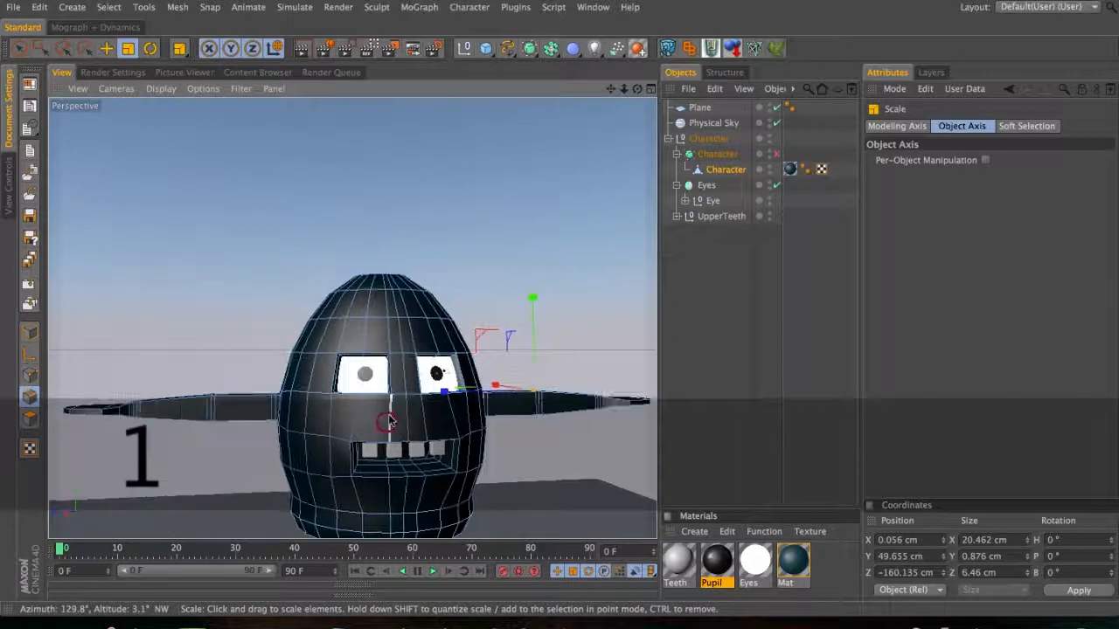
# - Clear the object selection, turn the Character's HyperNURBS smoothing back on and save the scene
pyautogui.press('space')
pyautogui.click(698, 299)
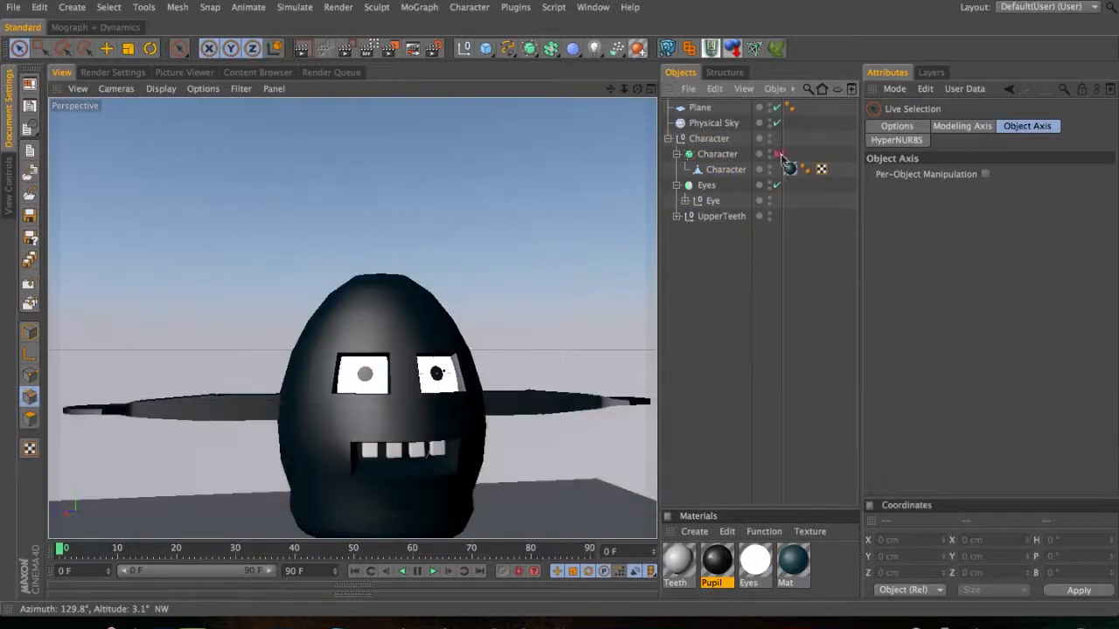
pyautogui.press('super+s')
# - Frame the whole smoothed character from an angled front view and save the scene again
pyautogui.press('3')
pyautogui.moveTo(424, 374); pyautogui.dragTo(334, 443)
pyautogui.press('1')
pyautogui.press('2')
pyautogui.moveTo(373, 356); pyautogui.dragTo(353, 305)
pyautogui.press('1')
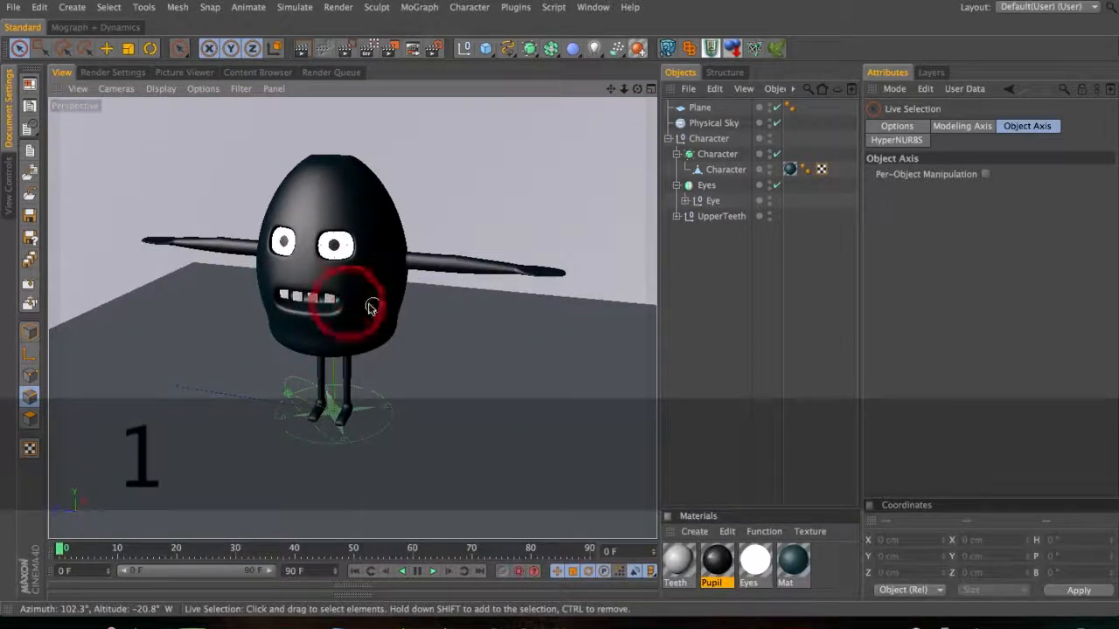
pyautogui.press('super+s')
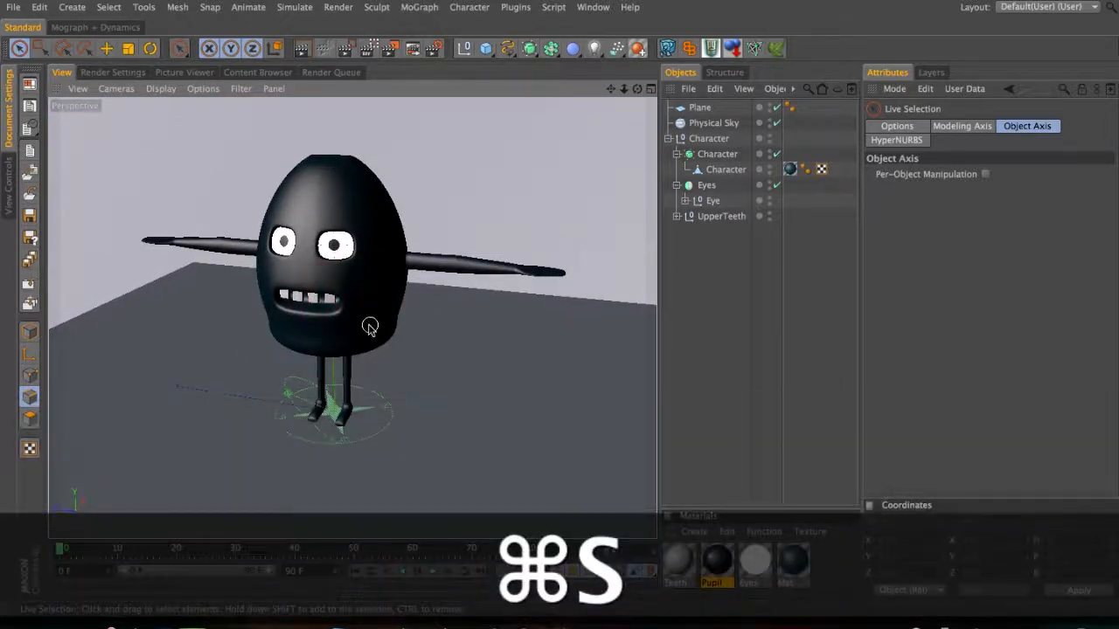